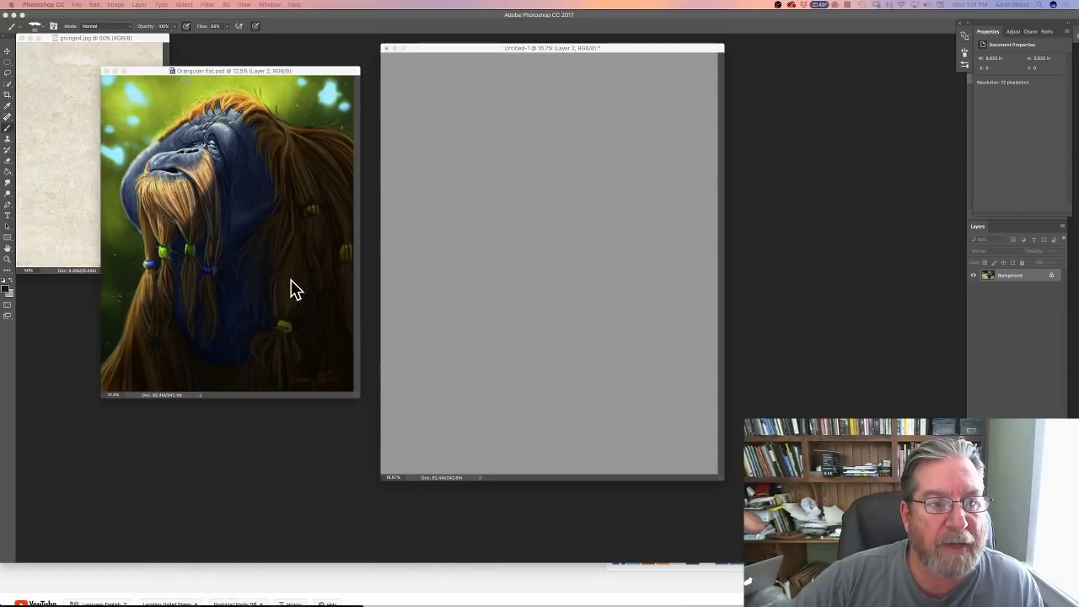
Set the orangutan painting to 16.7% zoom and arrange its window side by side with the blank Untitled-1 canvas.
{"action": "left_click", "coordinate": [256, 71]}
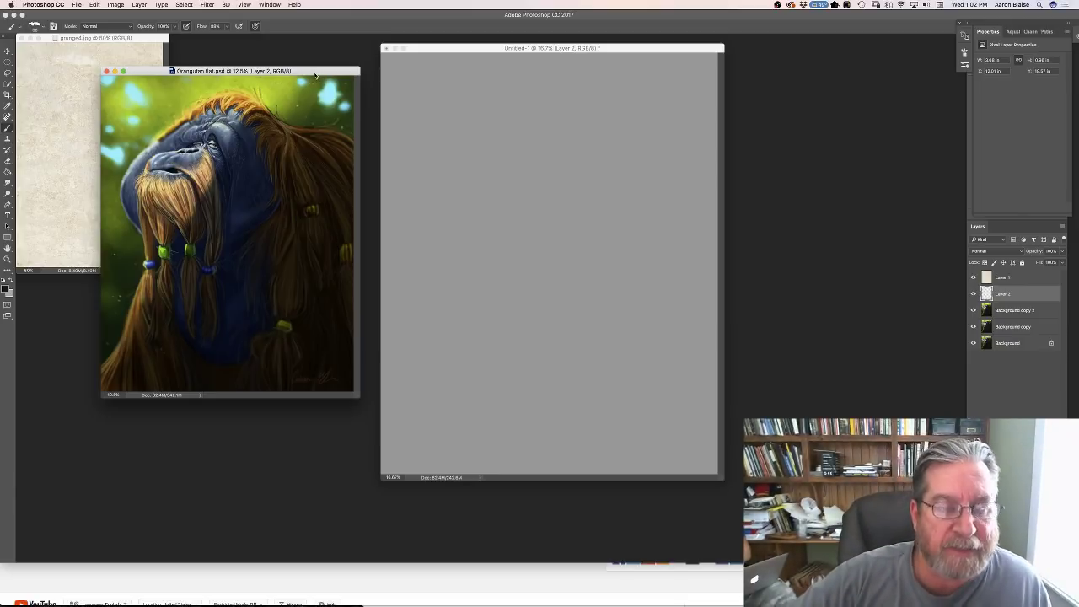
{"action": "key", "text": "super+plus"}
{"action": "key", "text": "super+plus"}
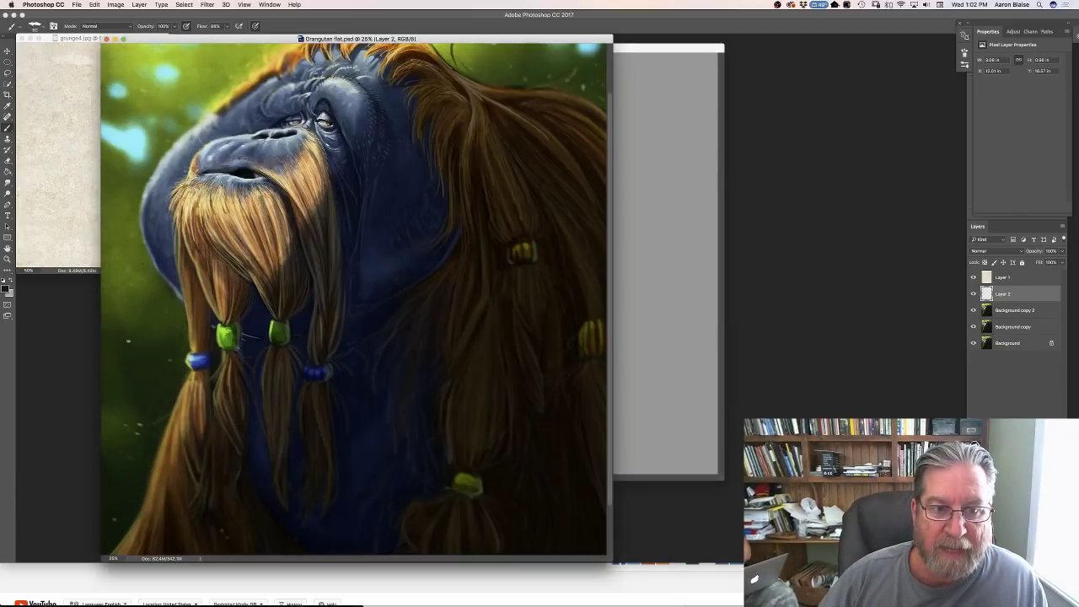
{"action": "scroll", "coordinate": [353, 298], "scroll_direction": "up", "scroll_amount": 3}
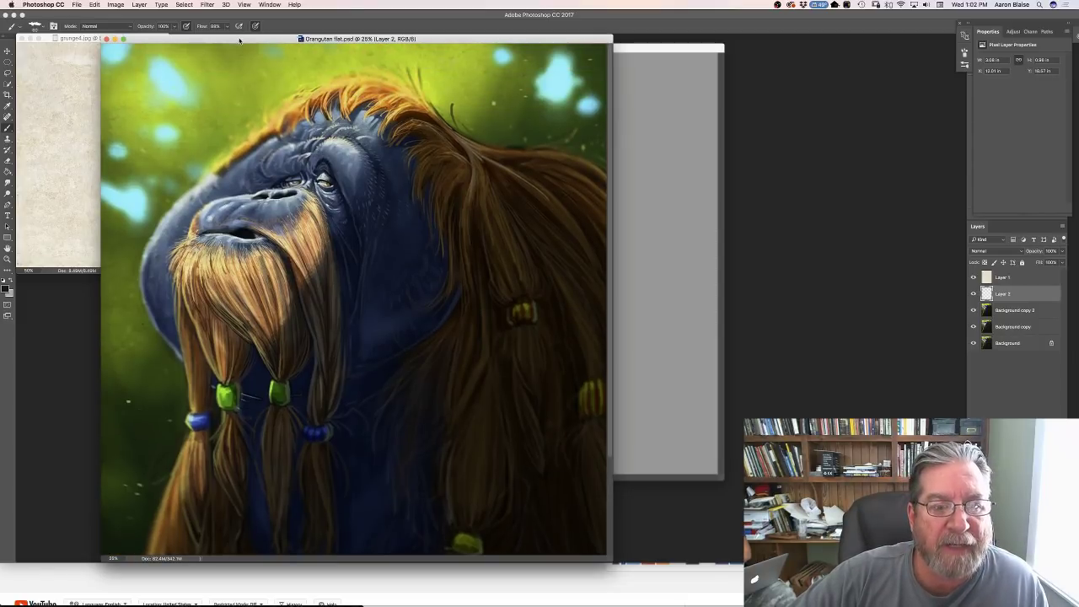
{"action": "left_click_drag", "start_coordinate": [238, 38], "coordinate": [215, 29]}
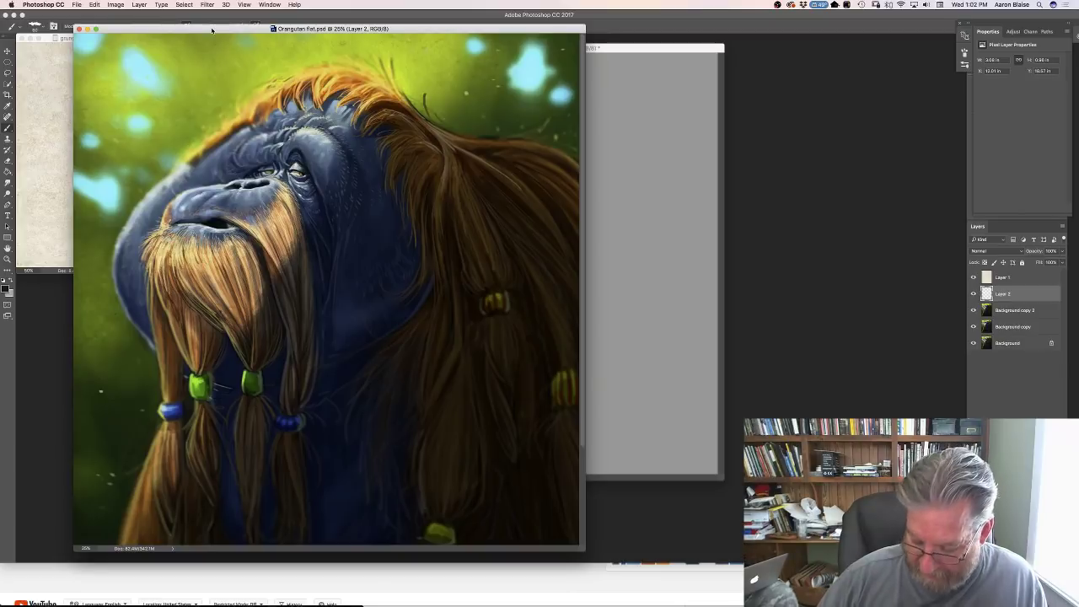
{"action": "key", "text": "super+minus"}
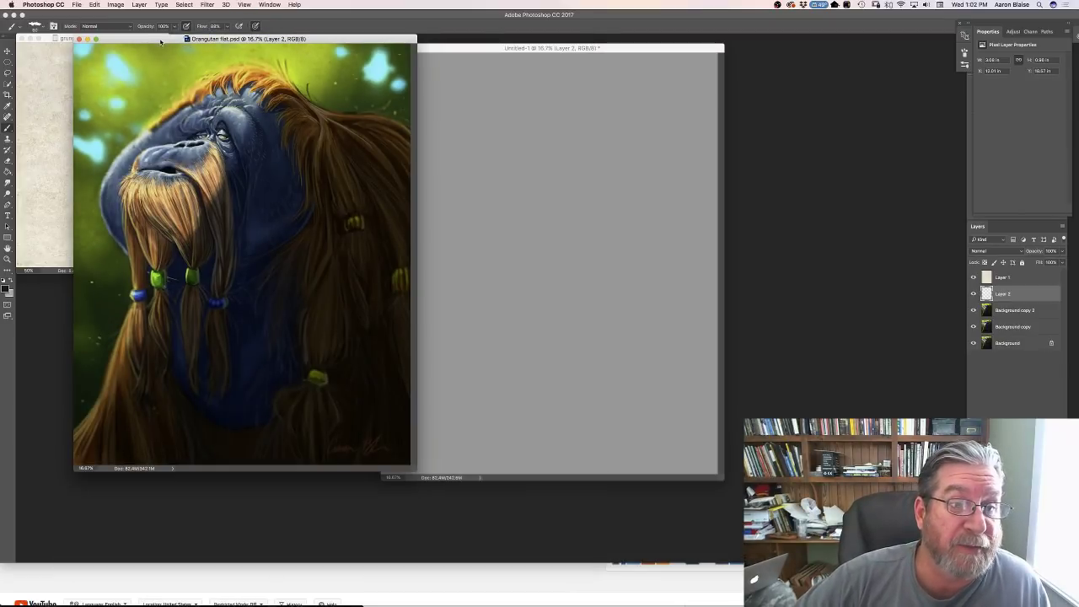
{"action": "left_click_drag", "start_coordinate": [160, 42], "coordinate": [110, 47]}
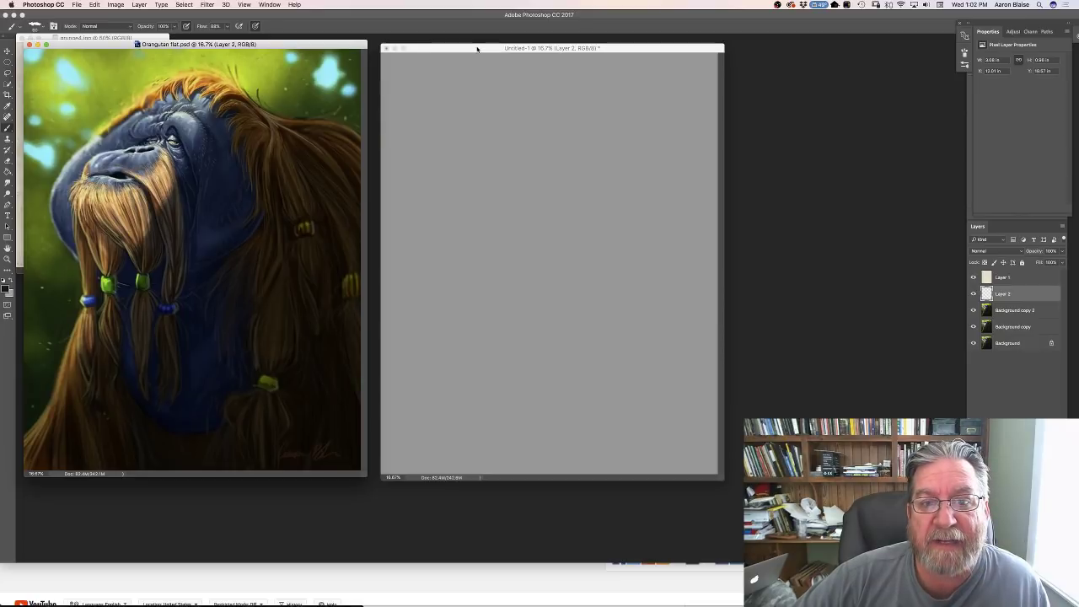
{"action": "left_click_drag", "start_coordinate": [476, 49], "coordinate": [458, 45]}
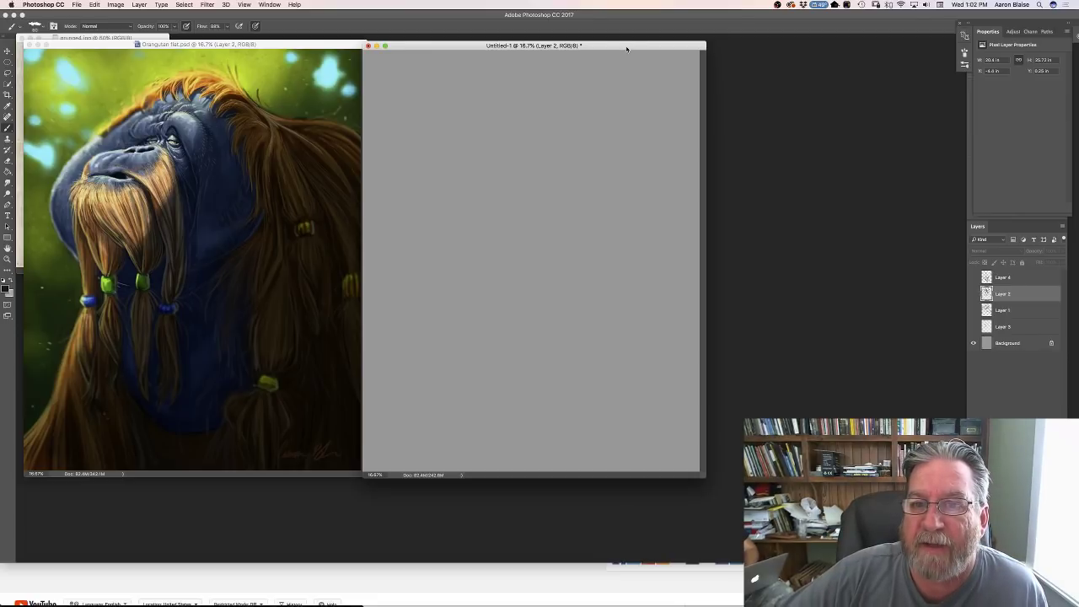
{"action": "left_click_drag", "start_coordinate": [626, 53], "coordinate": [606, 61]}
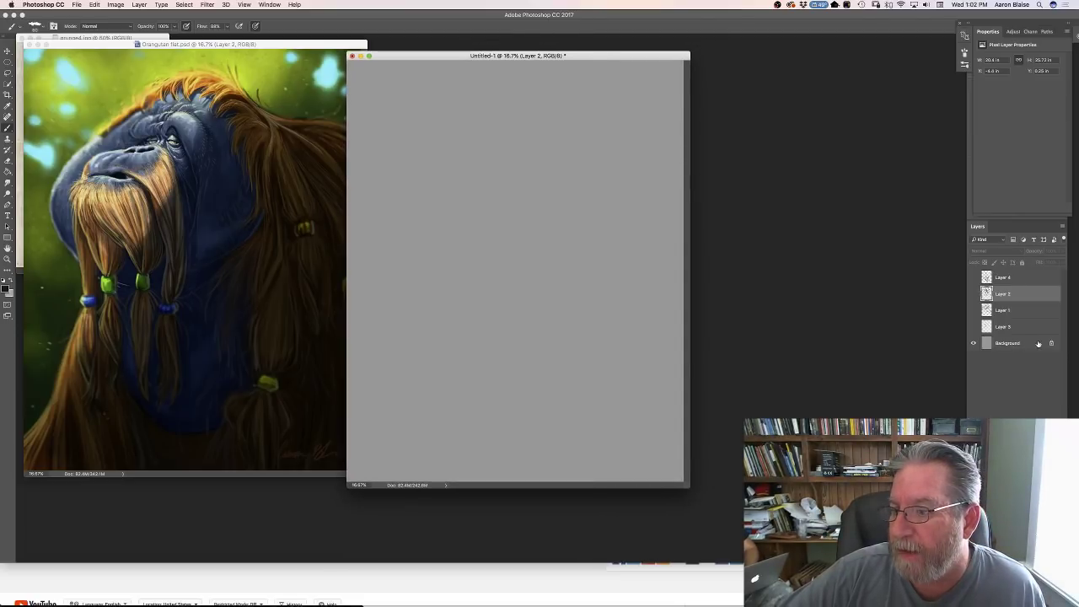
Preview the rough sketches on Layer 3 and Layer 4 one at a time, hiding each again.
{"action": "left_click", "coordinate": [973, 328]}
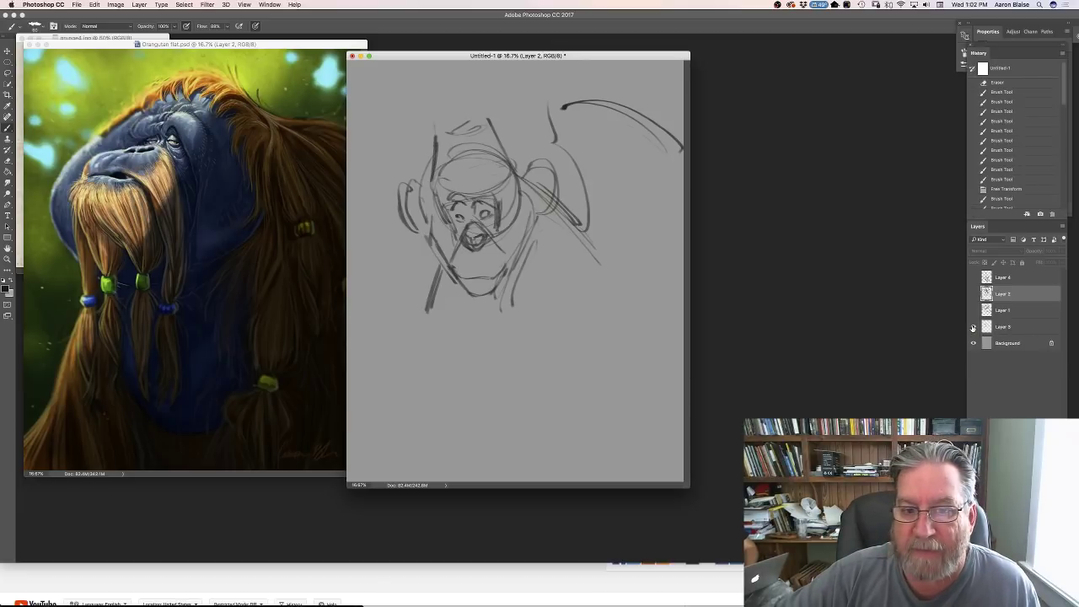
{"action": "left_click", "coordinate": [973, 328]}
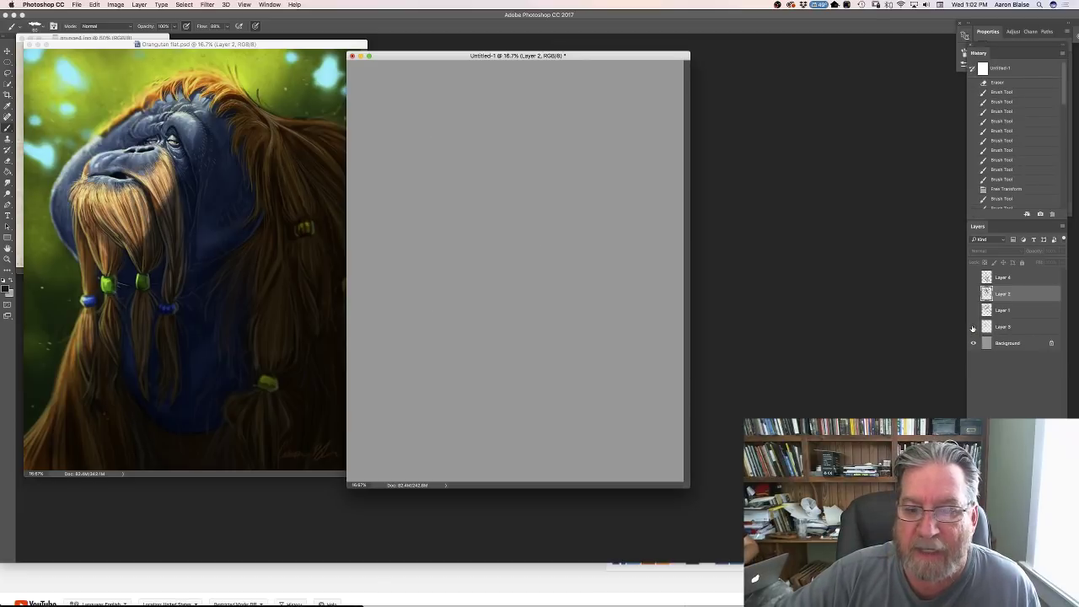
{"action": "left_click", "coordinate": [974, 278]}
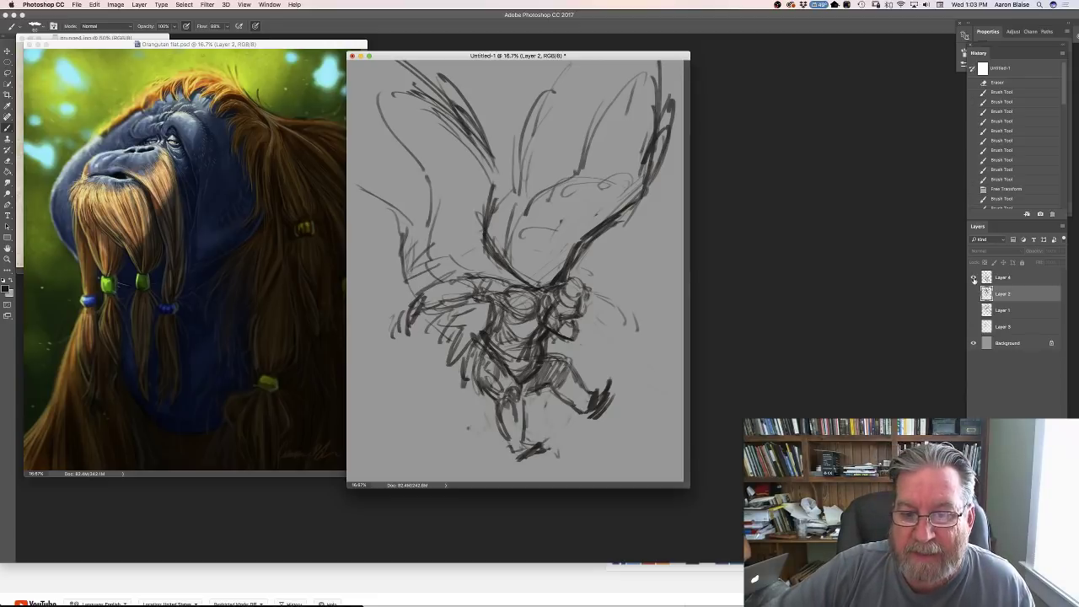
{"action": "left_click", "coordinate": [973, 278]}
Make the profile monkey sketch on Layer 1 and Layer 2 visible and display the canvas in full-screen mode.
{"action": "left_click", "coordinate": [974, 310]}
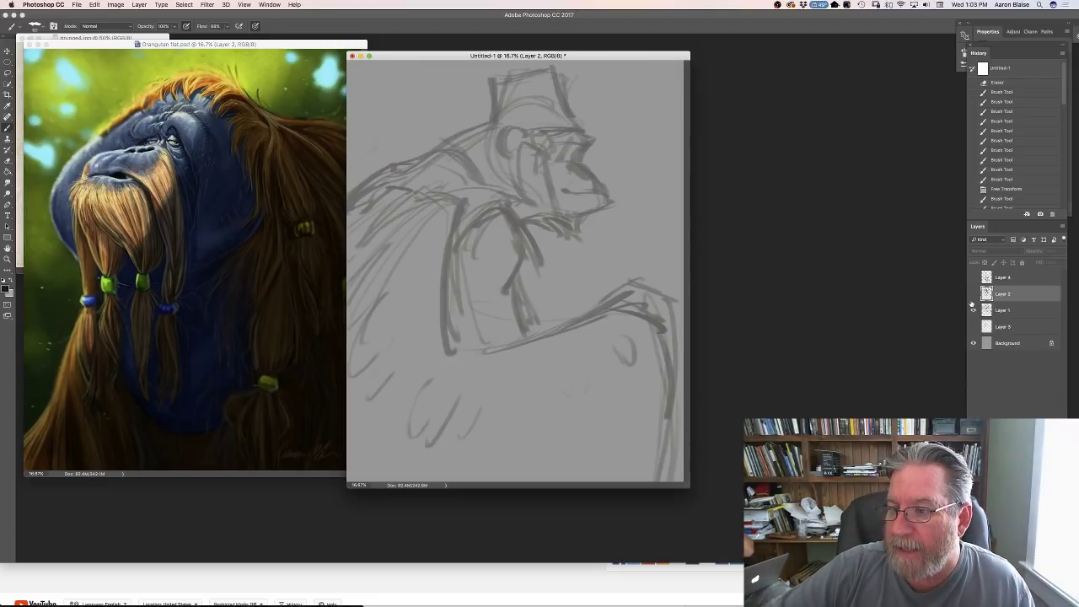
{"action": "left_click", "coordinate": [974, 293]}
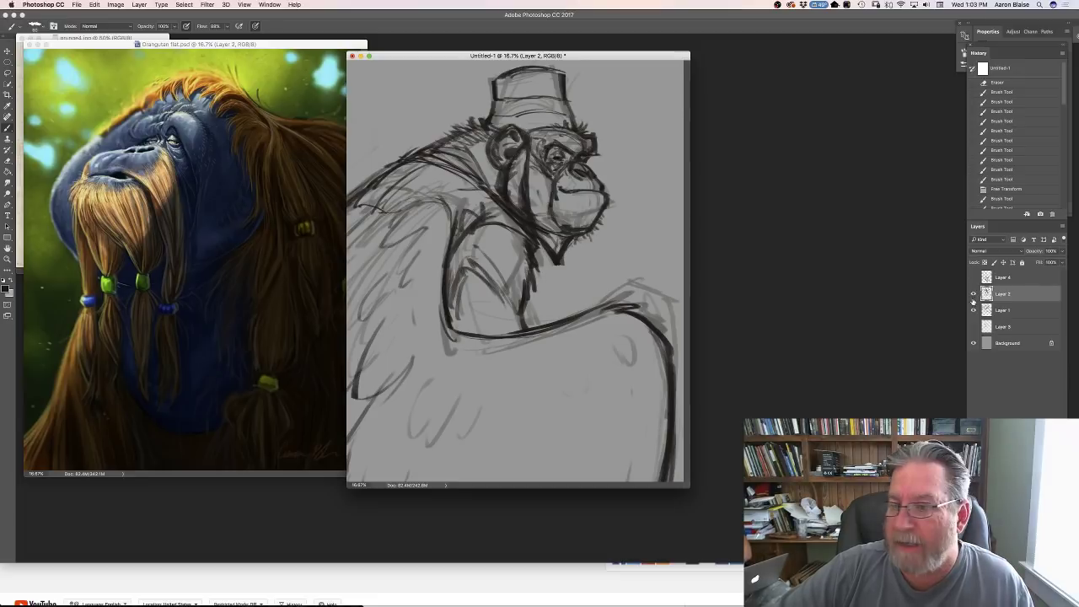
{"action": "left_click", "coordinate": [974, 294]}
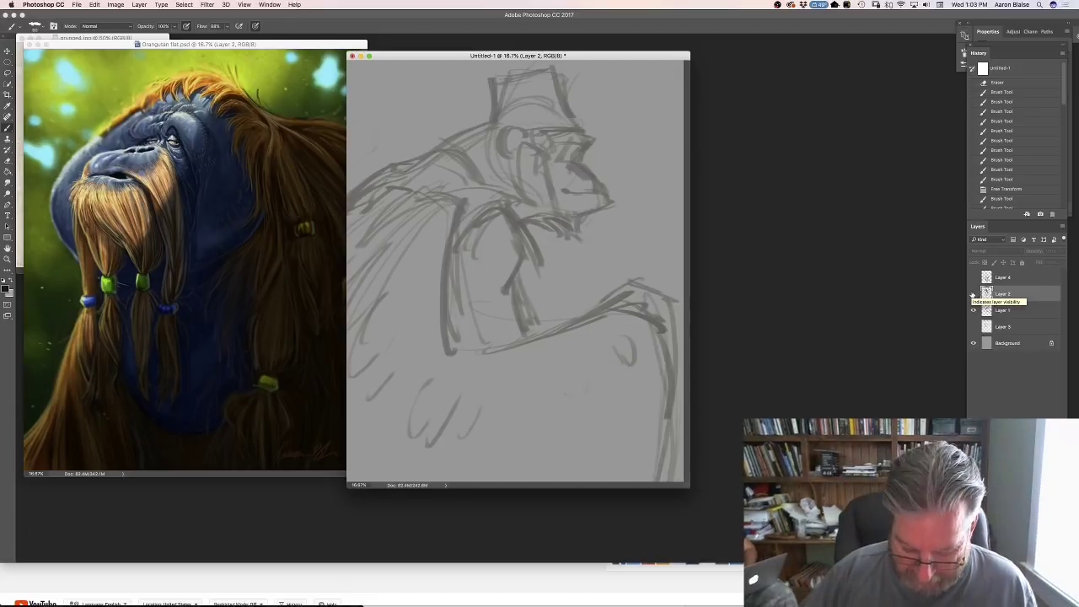
{"action": "key", "text": "f"}
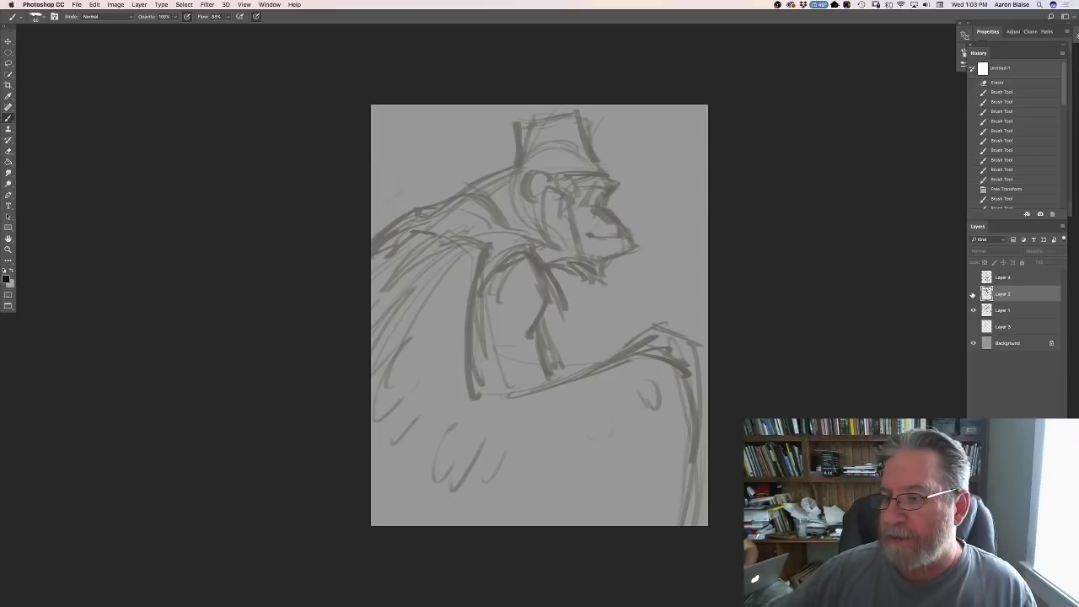
{"action": "left_click", "coordinate": [973, 294]}
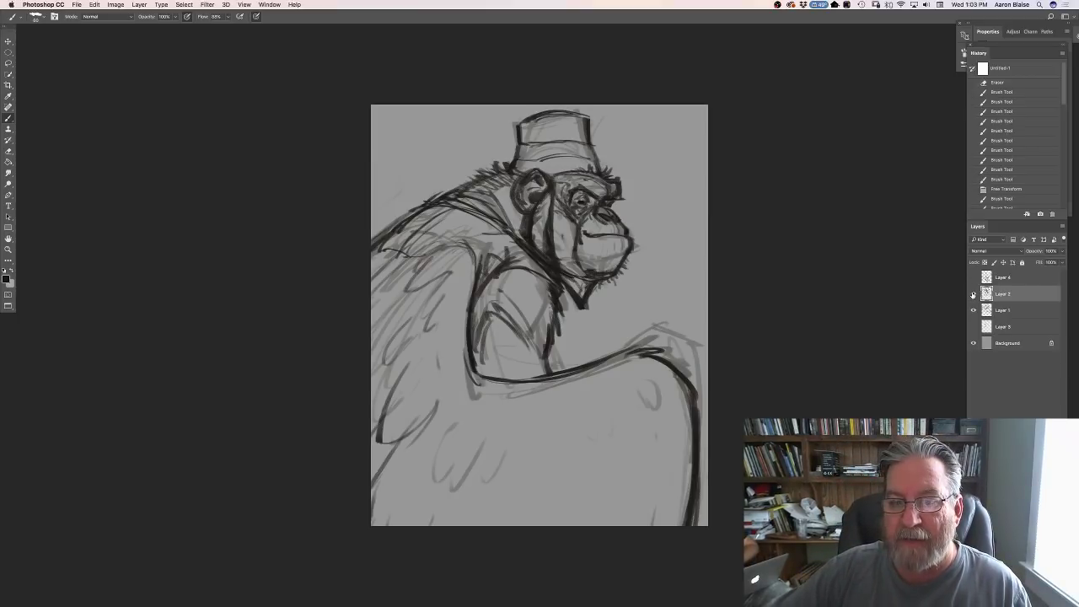
{"action": "left_click", "coordinate": [972, 293]}
{"action": "left_click", "coordinate": [973, 293]}
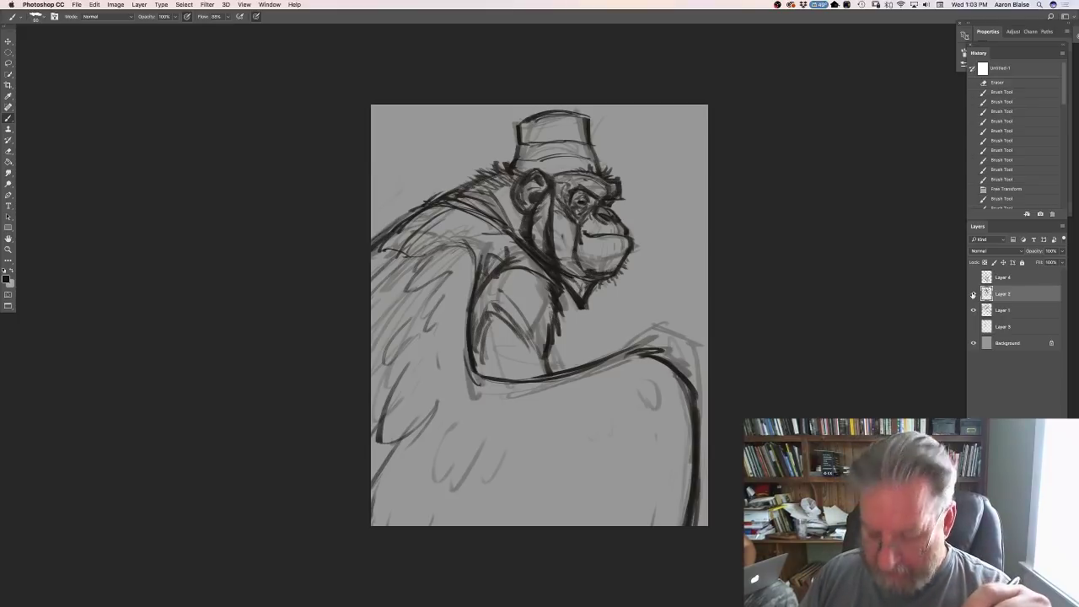
Brush short fur strokes on Layer 2 beside the monkey's chin tuft and along the front of its upper arm.
{"action": "key", "text": "super+plus"}
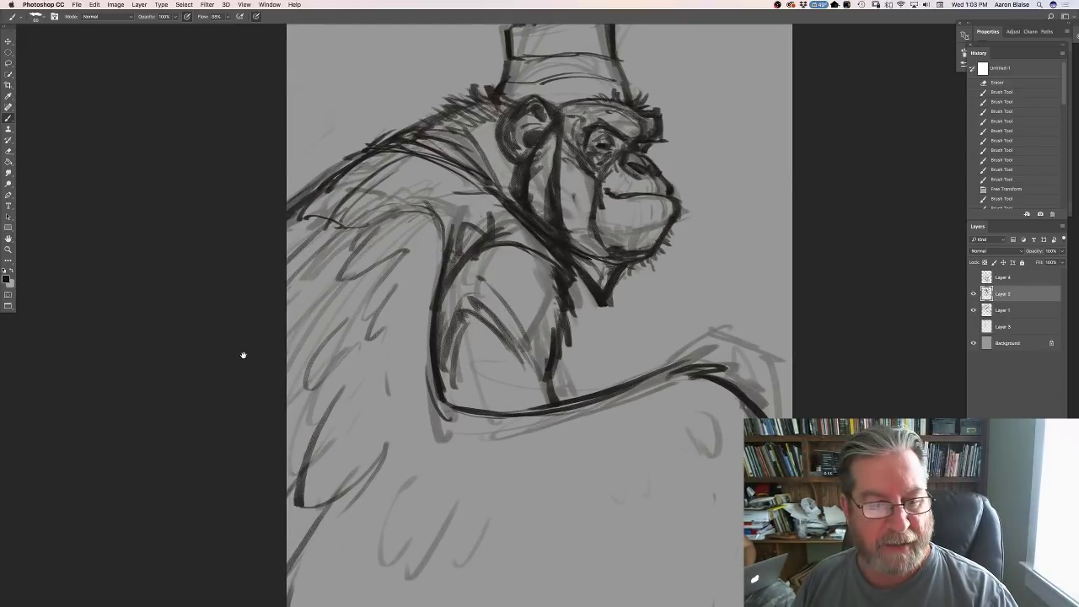
{"action": "left_click_drag", "start_coordinate": [242, 355], "coordinate": [231, 404]}
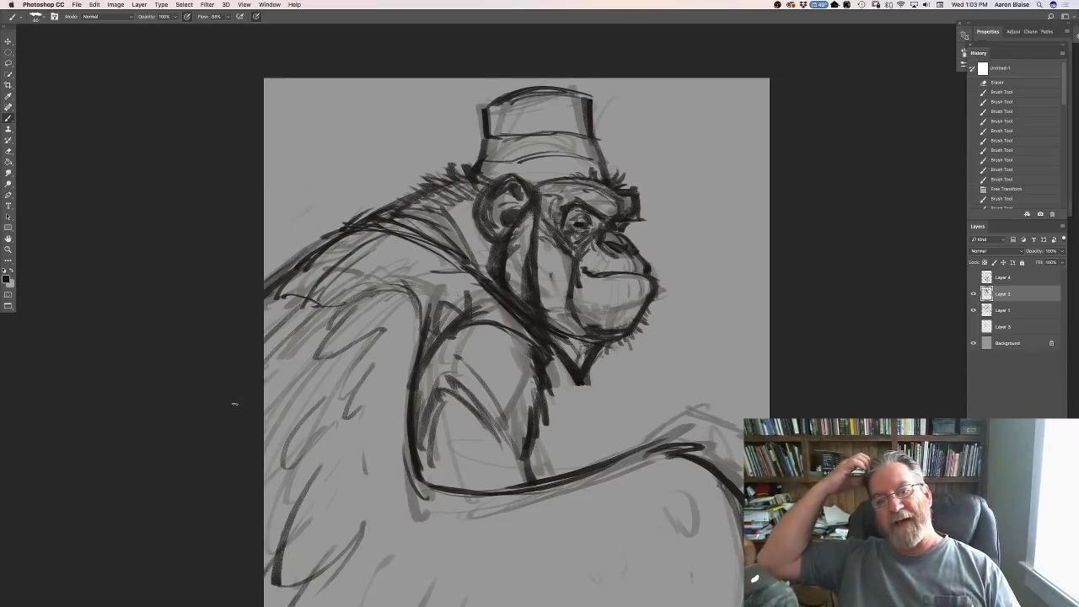
{"action": "mouse_move", "coordinate": [561, 325]}
{"action": "left_mouse_down"}
{"action": "mouse_move", "coordinate": [582, 348]}
{"action": "mouse_move", "coordinate": [565, 376]}
{"action": "left_mouse_up"}
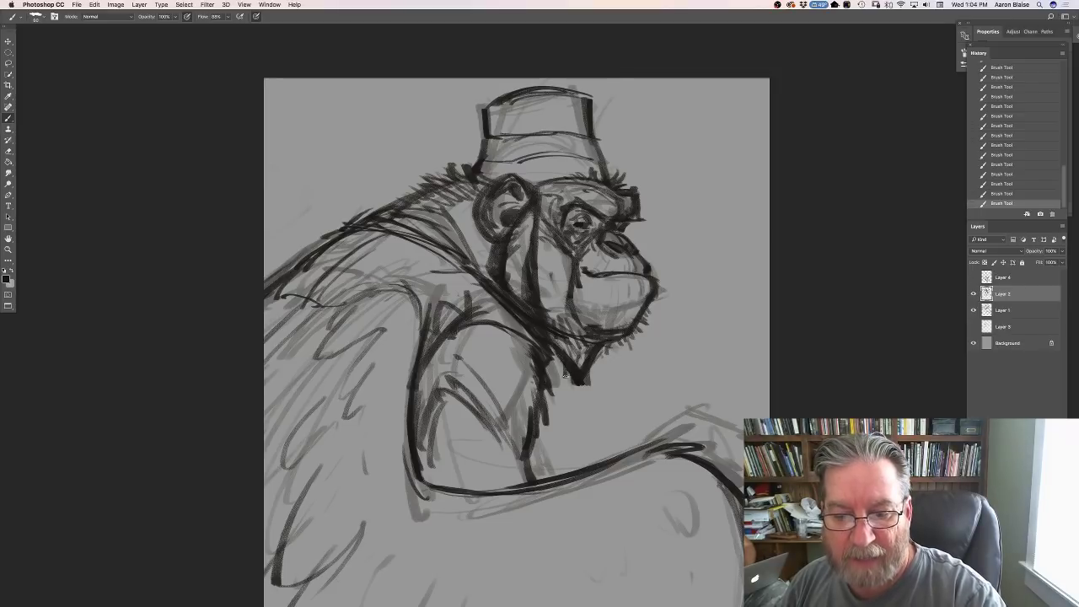
{"action": "left_click_drag", "start_coordinate": [526, 416], "coordinate": [534, 462]}
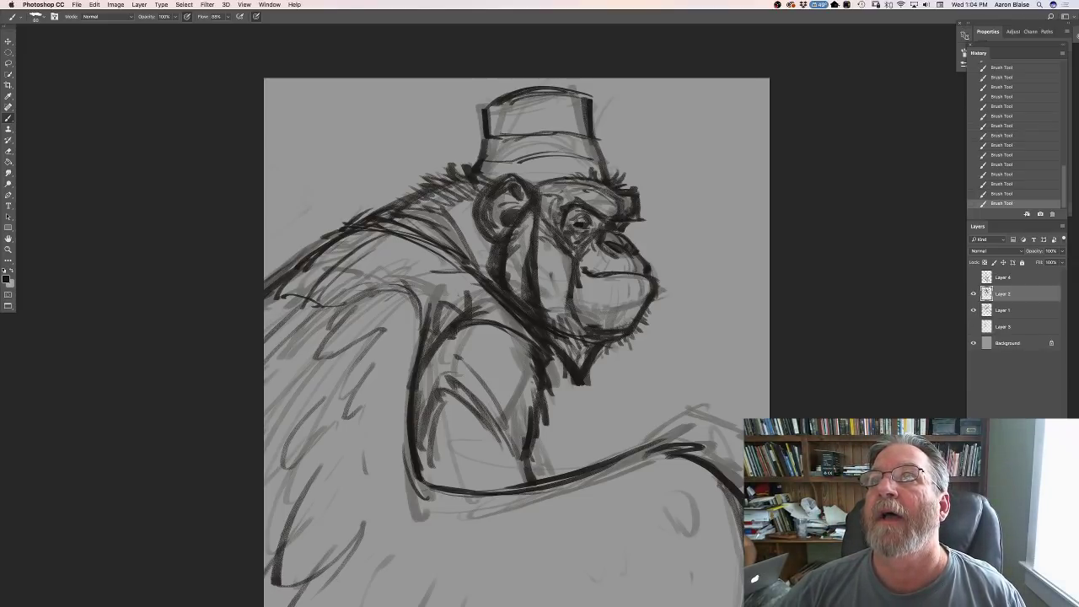
View the two Wizard of Oz flying-monkey reference photos in windows over the sketch and move them out of the way.
{"action": "left_click_drag", "start_coordinate": [1070, 17], "coordinate": [1027, 56]}
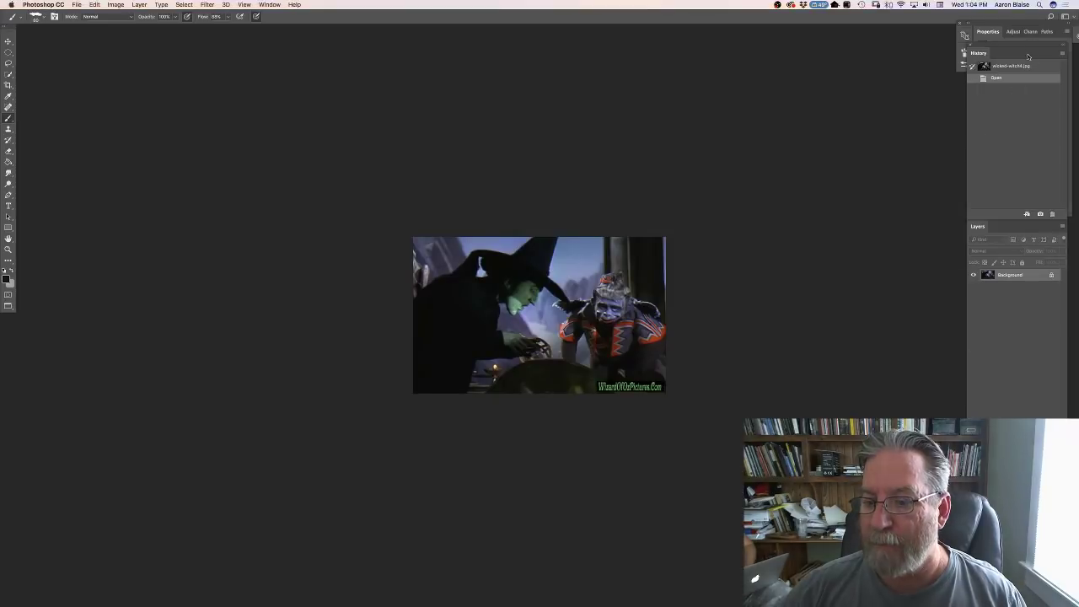
{"action": "key", "text": "f"}
{"action": "key", "text": "f"}
{"action": "key", "text": "f"}
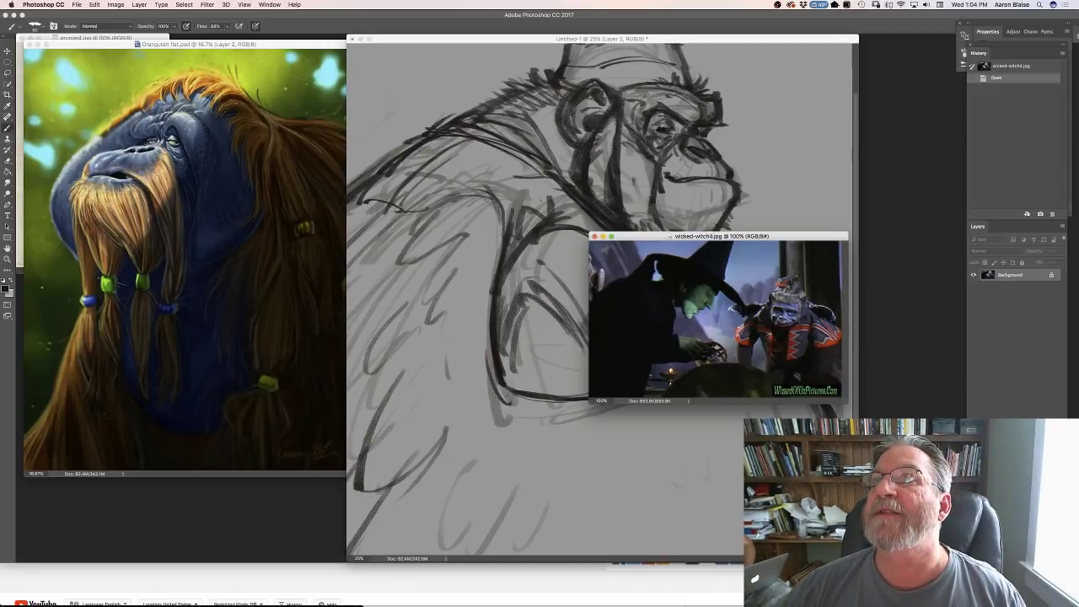
{"action": "mouse_move", "coordinate": [876, 0]}
{"action": "left_mouse_down"}
{"action": "mouse_move", "coordinate": [613, 126]}
{"action": "mouse_move", "coordinate": [594, 160]}
{"action": "mouse_move", "coordinate": [885, 0]}
{"action": "mouse_move", "coordinate": [704, 0]}
{"action": "mouse_move", "coordinate": [597, 61]}
{"action": "mouse_move", "coordinate": [543, 165]}
{"action": "left_mouse_up"}
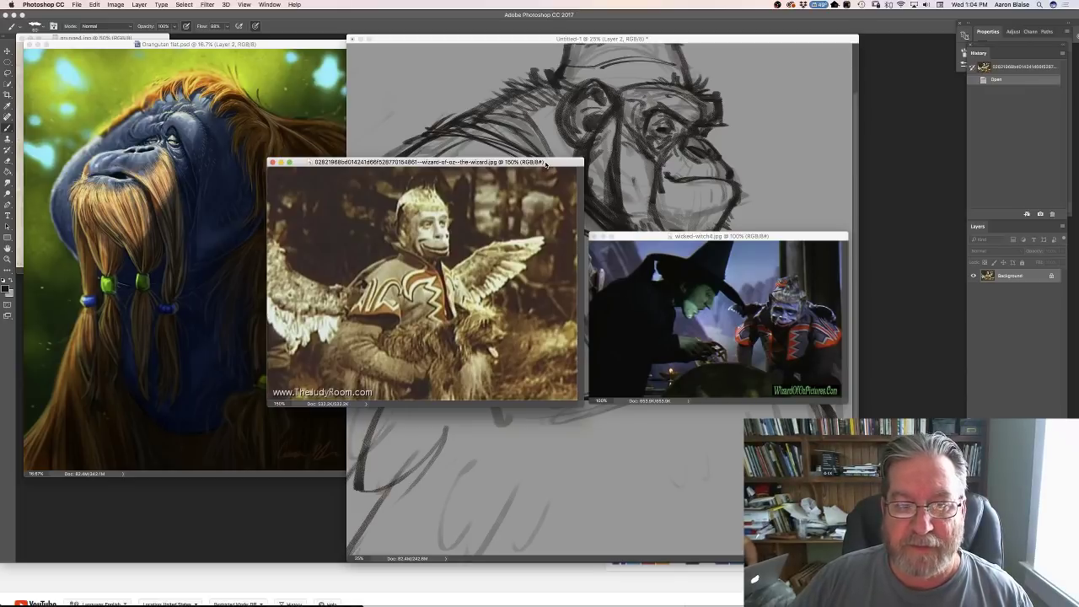
{"action": "mouse_move", "coordinate": [546, 165]}
{"action": "left_mouse_down"}
{"action": "mouse_move", "coordinate": [724, 5]}
{"action": "mouse_move", "coordinate": [876, 0]}
{"action": "left_mouse_up"}
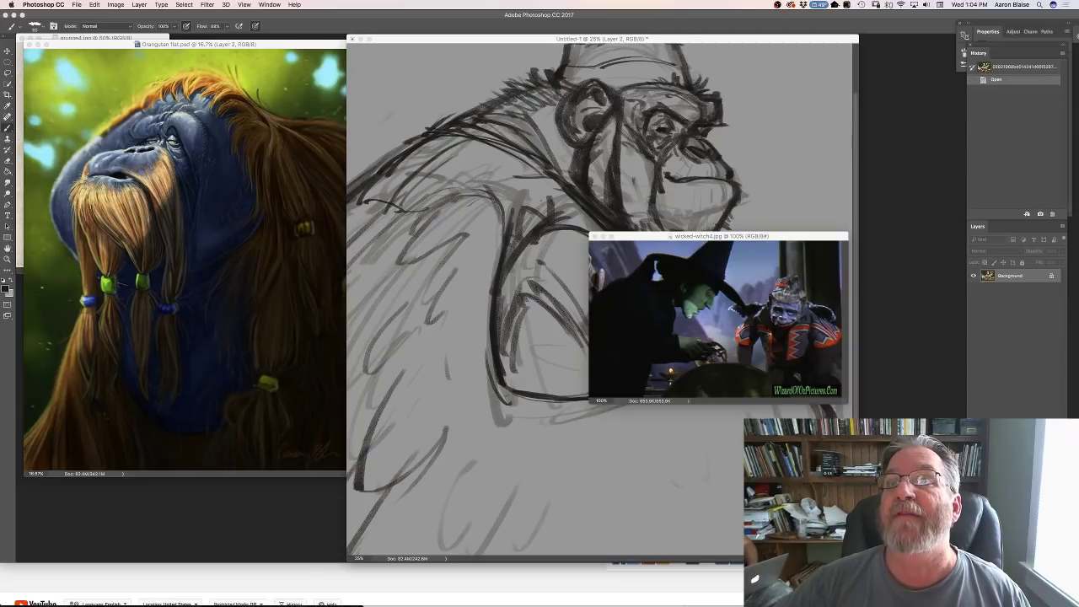
{"action": "left_click_drag", "start_coordinate": [800, 239], "coordinate": [952, 0]}
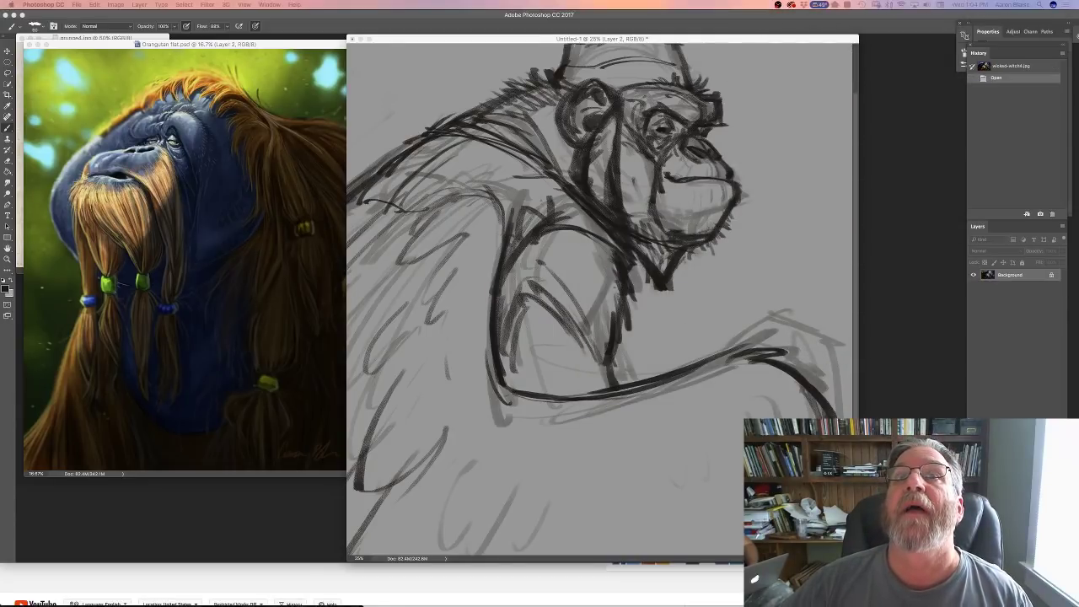
Bring up the chimpanzee group reference photo at 50% beside the sketch, examine it and put it away.
{"action": "key", "text": "ctrl+Tab"}
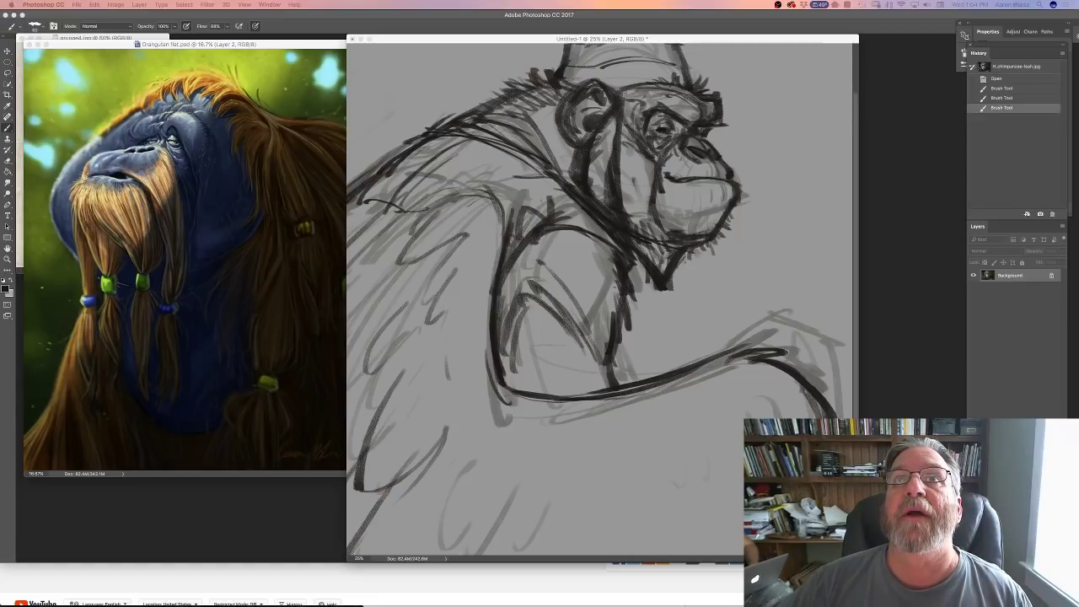
{"action": "left_click_drag", "start_coordinate": [531, 9], "coordinate": [273, 175]}
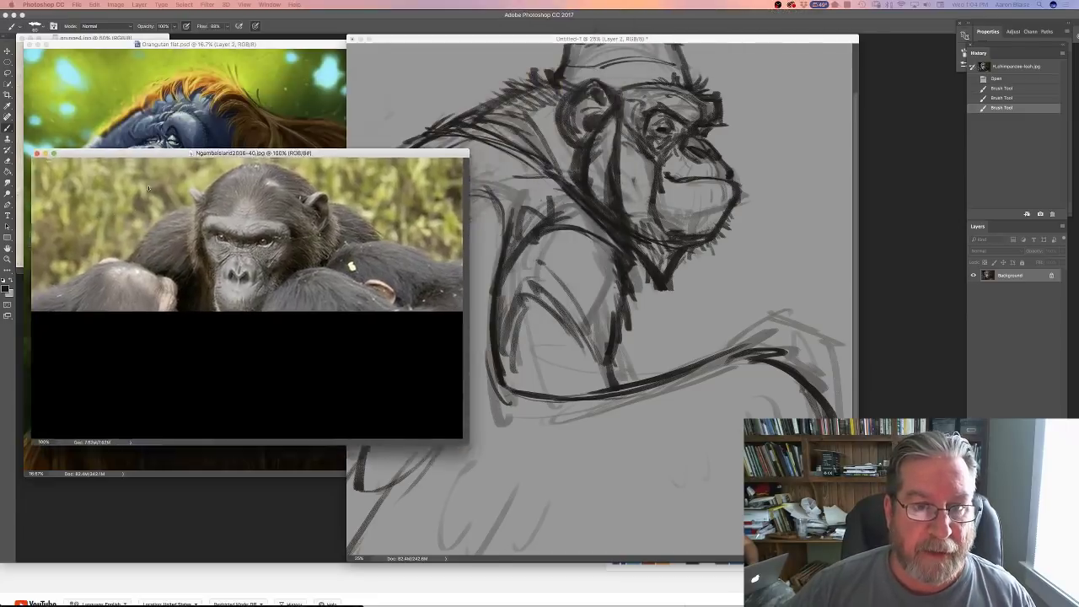
{"action": "left_click_drag", "start_coordinate": [155, 154], "coordinate": [164, 158]}
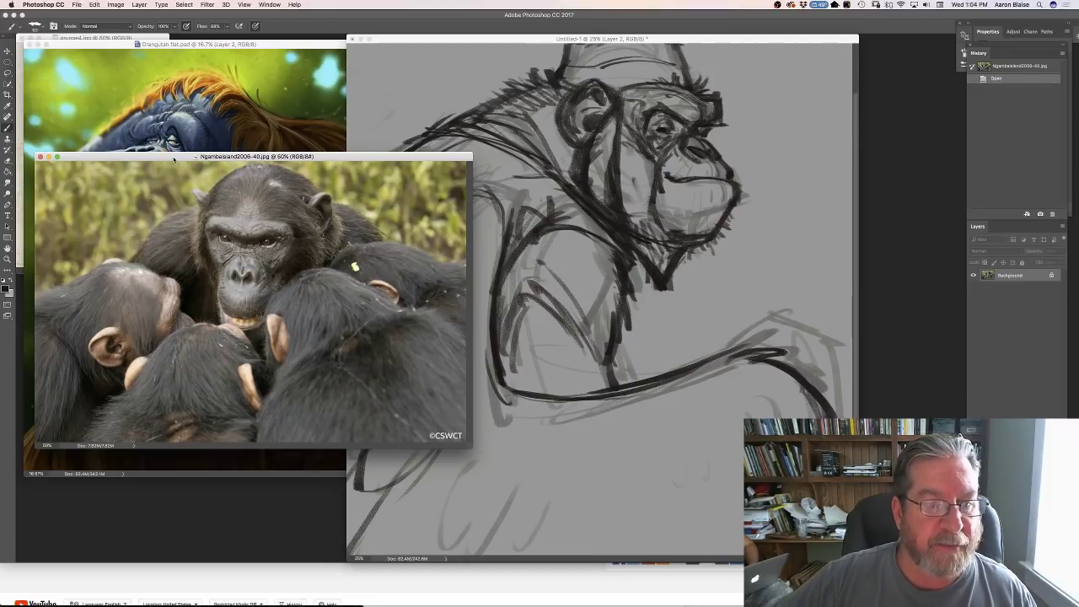
{"action": "key", "text": "super+w"}
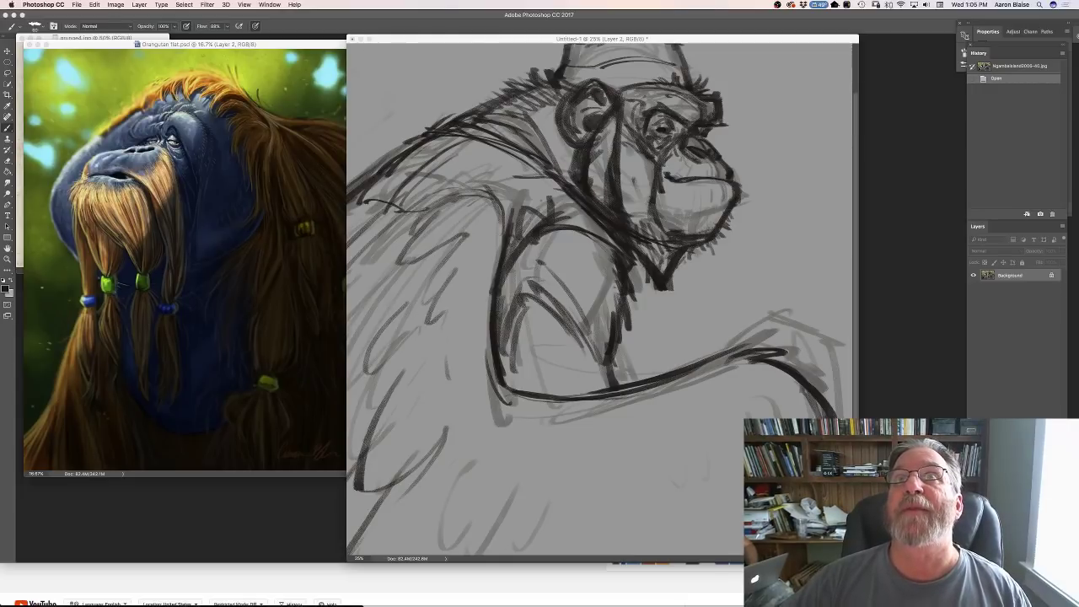
Return to the monkey sketch in full-screen mode, lower the opacity of Layers 1 and 2, and add a new layer above Layer 2.
{"action": "left_click", "coordinate": [411, 40]}
{"action": "key", "text": "f"}
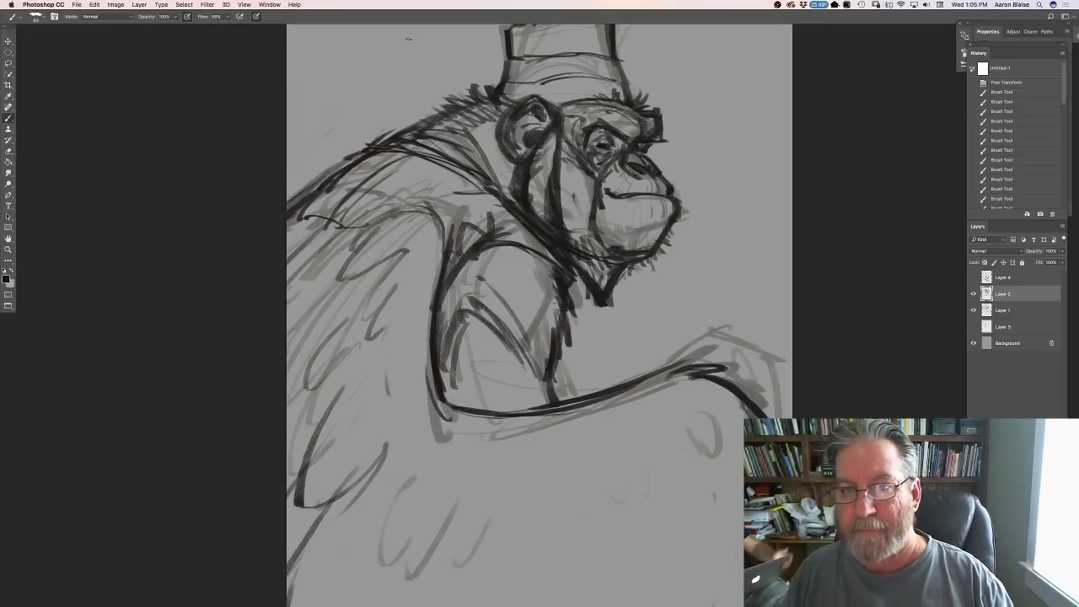
{"action": "left_click_drag", "start_coordinate": [313, 349], "coordinate": [287, 405]}
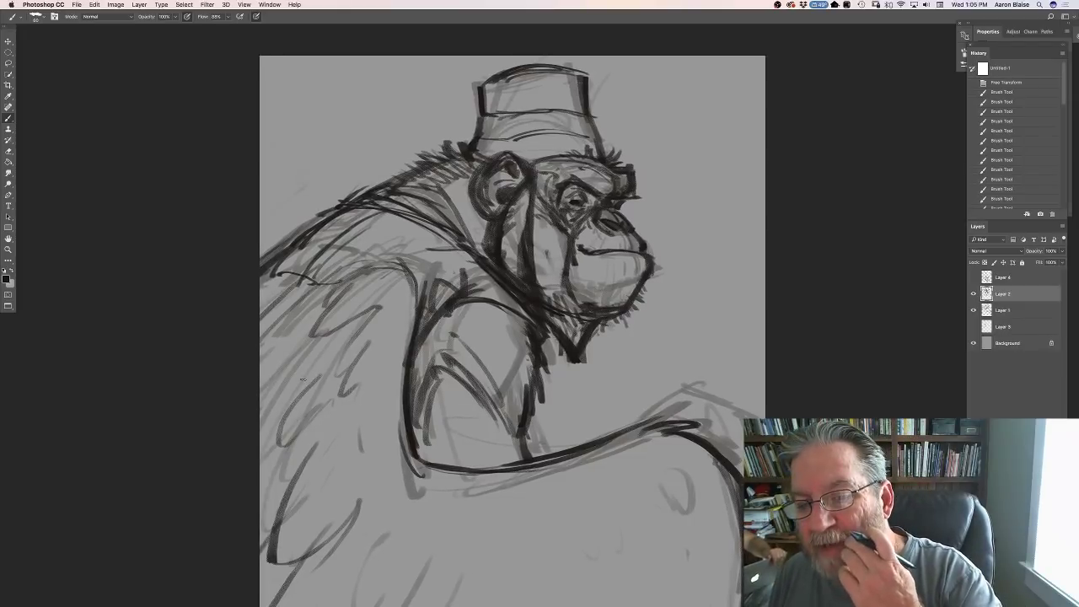
{"action": "left_click", "coordinate": [1008, 311]}
{"action": "left_click_drag", "start_coordinate": [1061, 251], "coordinate": [1035, 263]}
{"action": "key", "text": "alt+bracketright"}
{"action": "key", "text": "ctrl+shift+alt+n"}
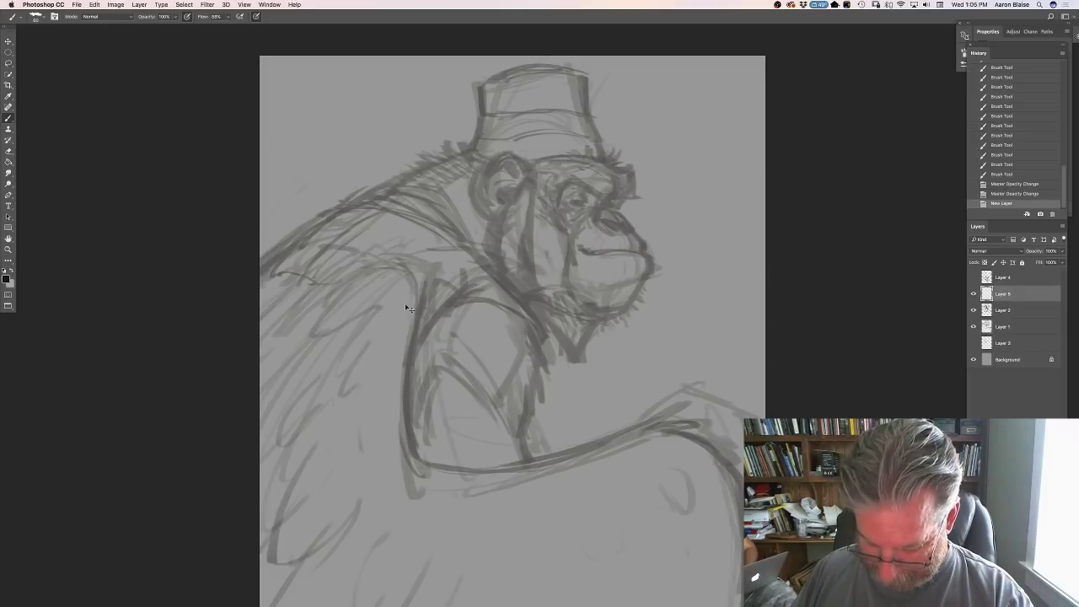
Erase the stray construction lines on Layer 1 around the monkey's muzzle and chin.
{"action": "key", "text": "super+equal"}
{"action": "scroll", "coordinate": [96, 316], "scroll_direction": "up", "scroll_amount": 5}
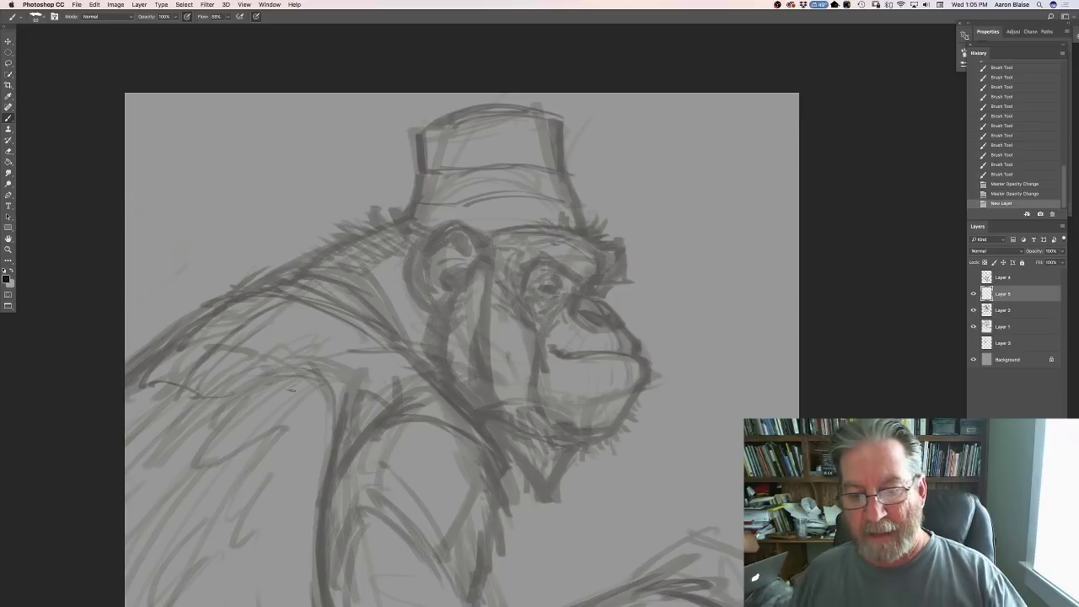
{"action": "left_click", "coordinate": [1001, 327]}
{"action": "mouse_move", "coordinate": [624, 371]}
{"action": "left_mouse_down"}
{"action": "mouse_move", "coordinate": [600, 416]}
{"action": "mouse_move", "coordinate": [595, 378]}
{"action": "mouse_move", "coordinate": [541, 403]}
{"action": "mouse_move", "coordinate": [495, 362]}
{"action": "mouse_move", "coordinate": [609, 408]}
{"action": "left_mouse_up"}
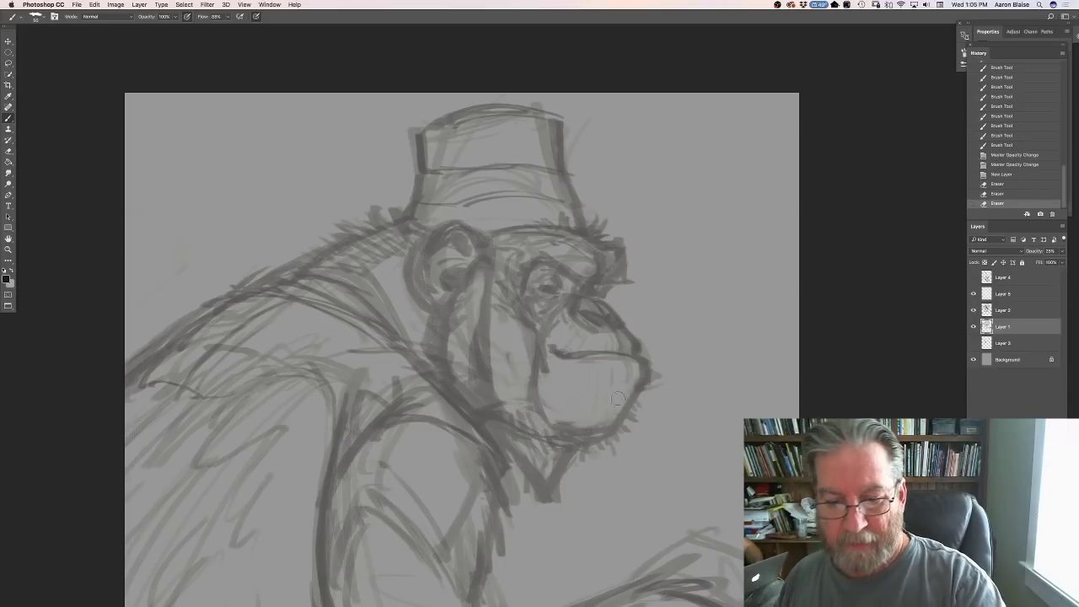
Erase the remaining stray lines around the jaw and cheek on Layer 1, and draw the nose bridge and nostrils on Layer 5.
{"action": "left_click_drag", "start_coordinate": [504, 417], "coordinate": [449, 287]}
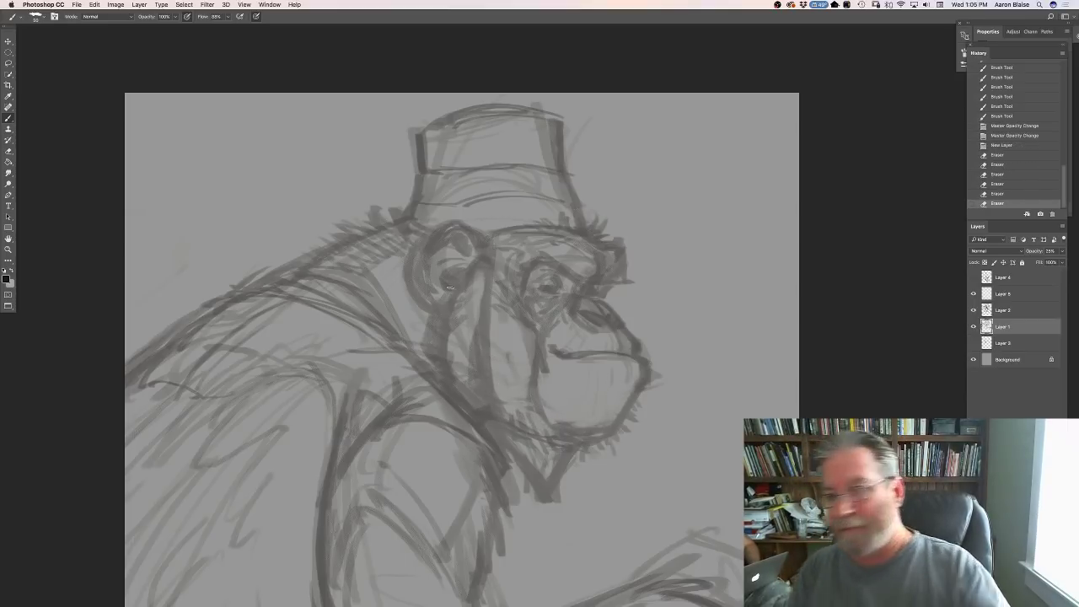
{"action": "left_click", "coordinate": [1002, 294]}
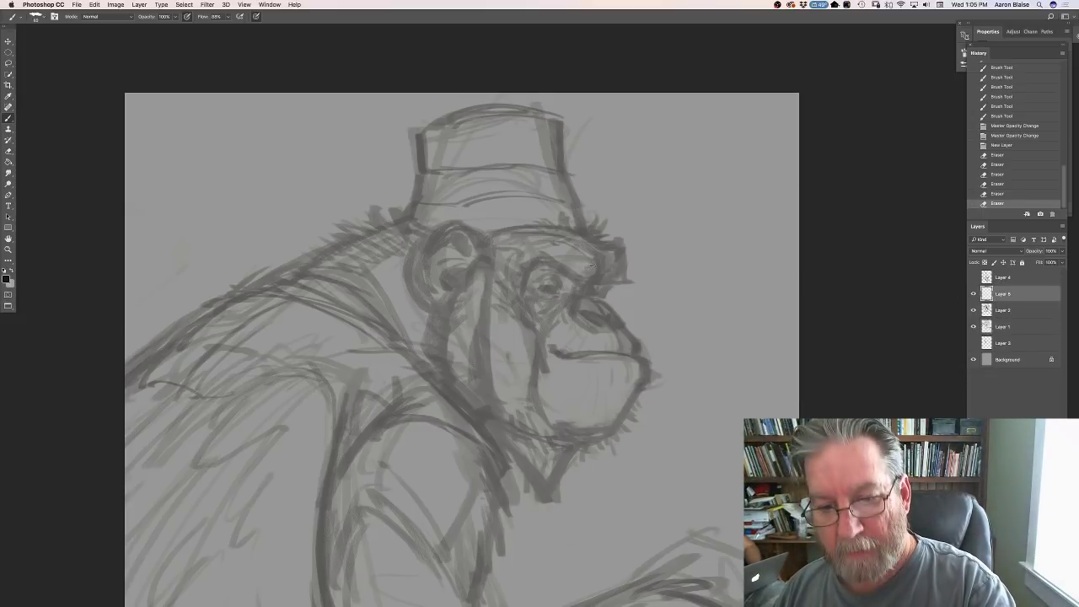
{"action": "left_click_drag", "start_coordinate": [597, 259], "coordinate": [599, 275]}
{"action": "mouse_move", "coordinate": [596, 273]}
{"action": "left_mouse_down"}
{"action": "mouse_move", "coordinate": [584, 280]}
{"action": "mouse_move", "coordinate": [594, 278]}
{"action": "left_mouse_up"}
{"action": "left_click_drag", "start_coordinate": [596, 270], "coordinate": [597, 275]}
{"action": "left_click_drag", "start_coordinate": [598, 263], "coordinate": [595, 278]}
{"action": "left_click_drag", "start_coordinate": [599, 266], "coordinate": [596, 281]}
{"action": "left_click_drag", "start_coordinate": [601, 270], "coordinate": [596, 285]}
{"action": "left_click_drag", "start_coordinate": [600, 271], "coordinate": [598, 284]}
{"action": "left_click_drag", "start_coordinate": [600, 270], "coordinate": [581, 291]}
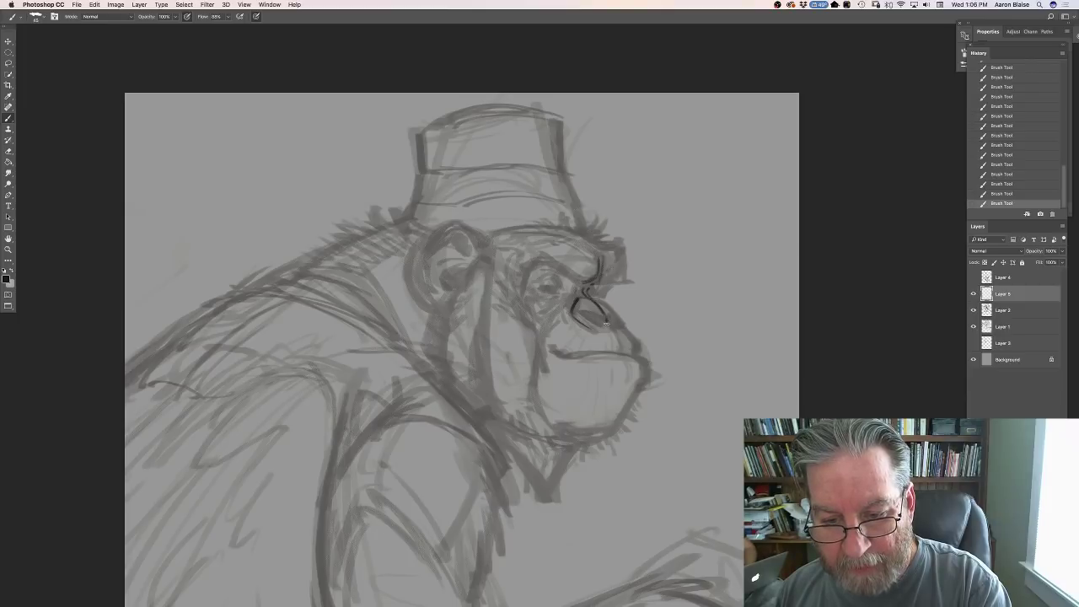
{"action": "left_click_drag", "start_coordinate": [595, 301], "coordinate": [622, 321]}
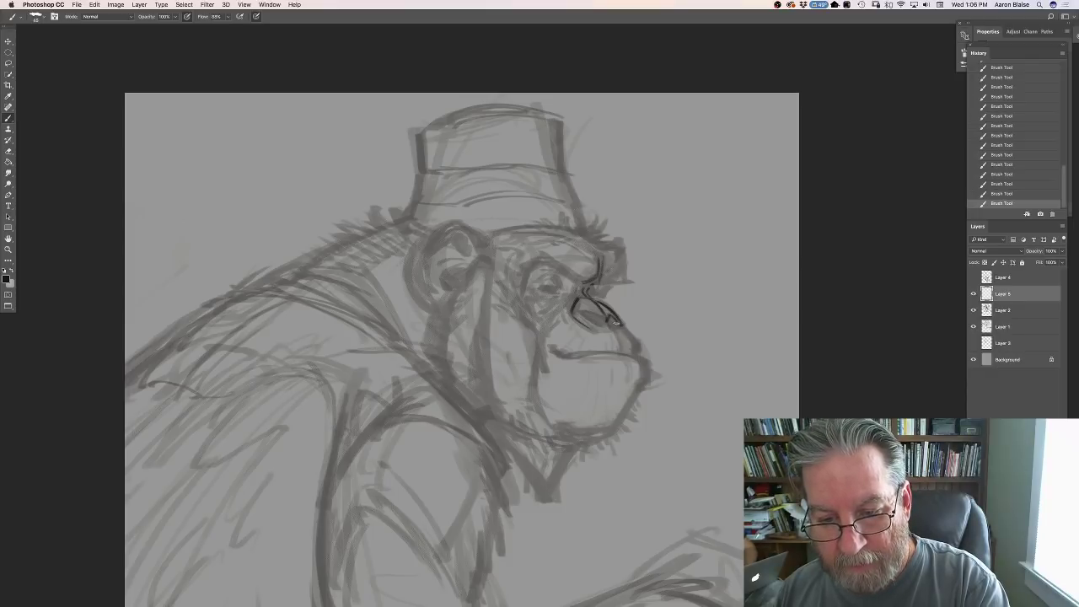
{"action": "left_click_drag", "start_coordinate": [581, 312], "coordinate": [598, 323]}
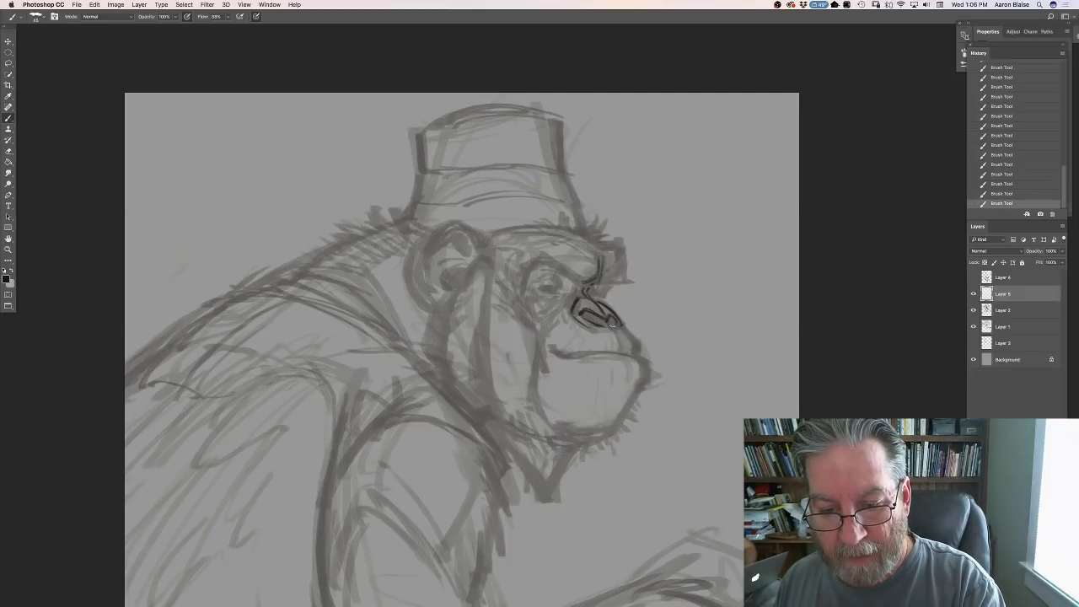
Draw the upper lip profile, the mouth line and the front contour of the chin in dark lines.
{"action": "left_click_drag", "start_coordinate": [626, 334], "coordinate": [638, 356]}
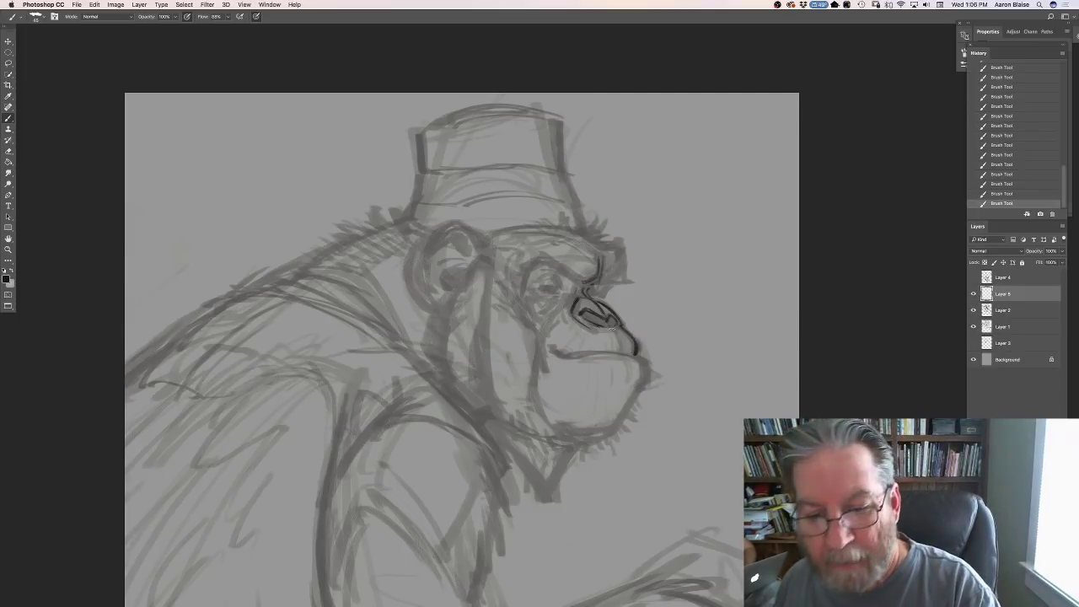
{"action": "left_click_drag", "start_coordinate": [618, 336], "coordinate": [624, 350]}
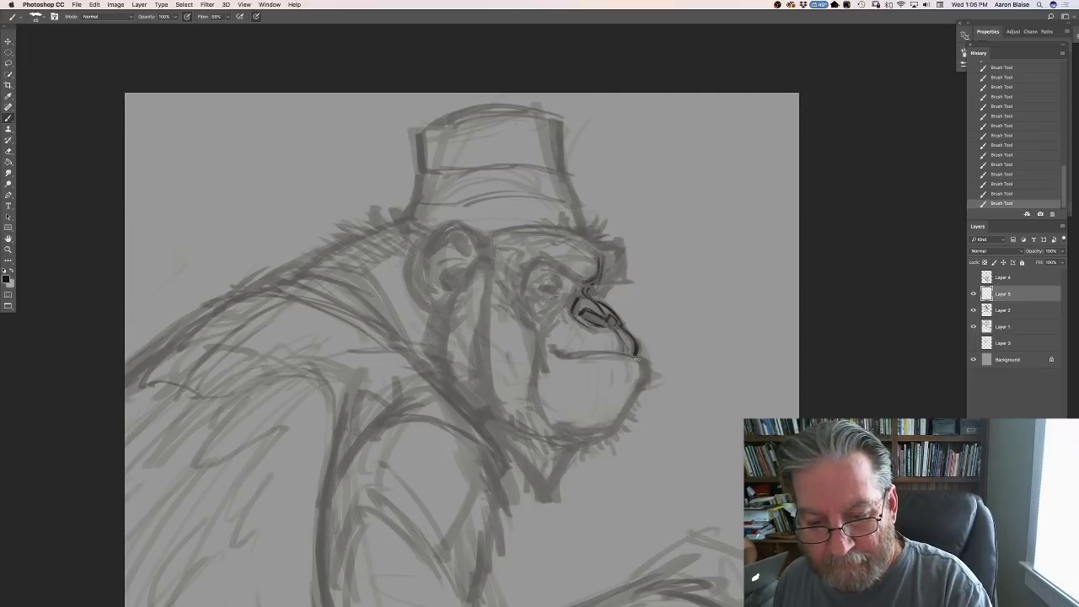
{"action": "mouse_move", "coordinate": [637, 359]}
{"action": "left_mouse_down"}
{"action": "mouse_move", "coordinate": [553, 351]}
{"action": "mouse_move", "coordinate": [610, 352]}
{"action": "mouse_move", "coordinate": [647, 377]}
{"action": "left_mouse_up"}
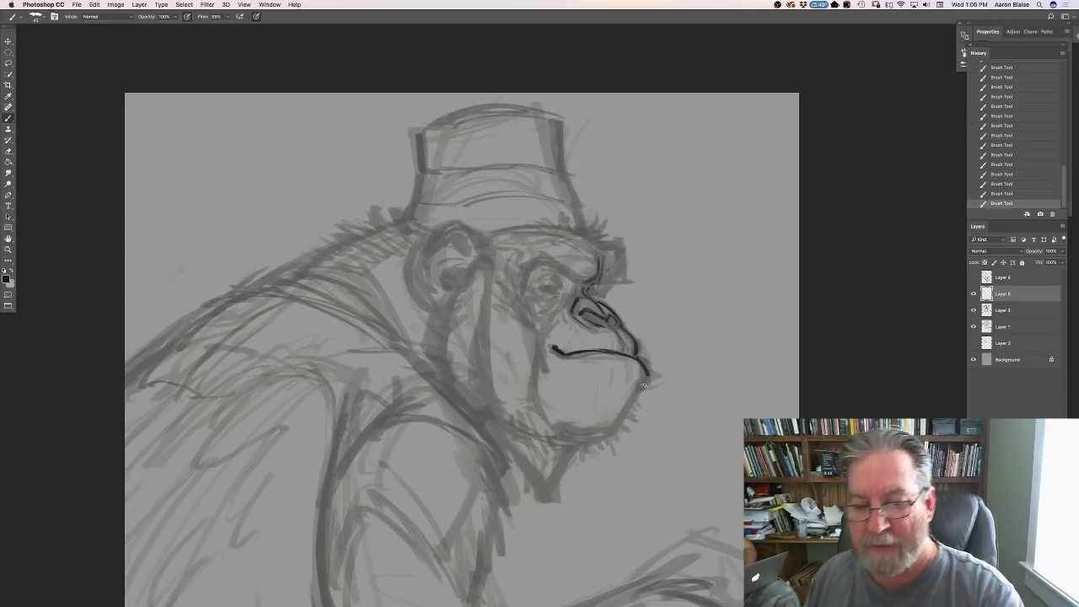
{"action": "left_click_drag", "start_coordinate": [646, 369], "coordinate": [618, 438]}
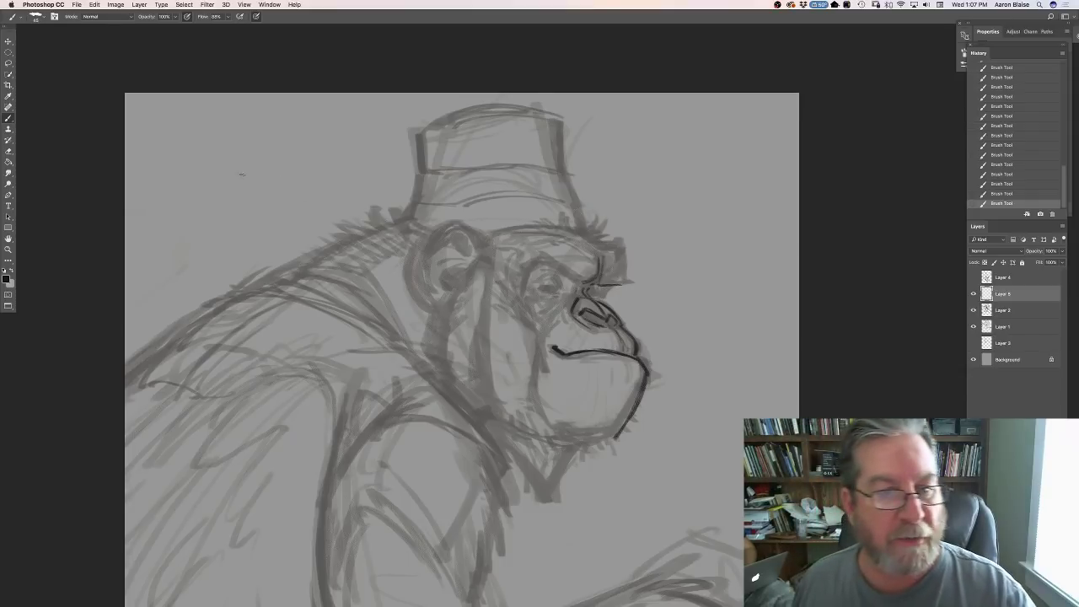
Doodle a small angry face and a small smiling face on either side of the hat, and erase both.
{"action": "mouse_move", "coordinate": [268, 159]}
{"action": "left_mouse_down"}
{"action": "mouse_move", "coordinate": [239, 200]}
{"action": "mouse_move", "coordinate": [291, 206]}
{"action": "mouse_move", "coordinate": [239, 178]}
{"action": "mouse_move", "coordinate": [272, 204]}
{"action": "left_mouse_up"}
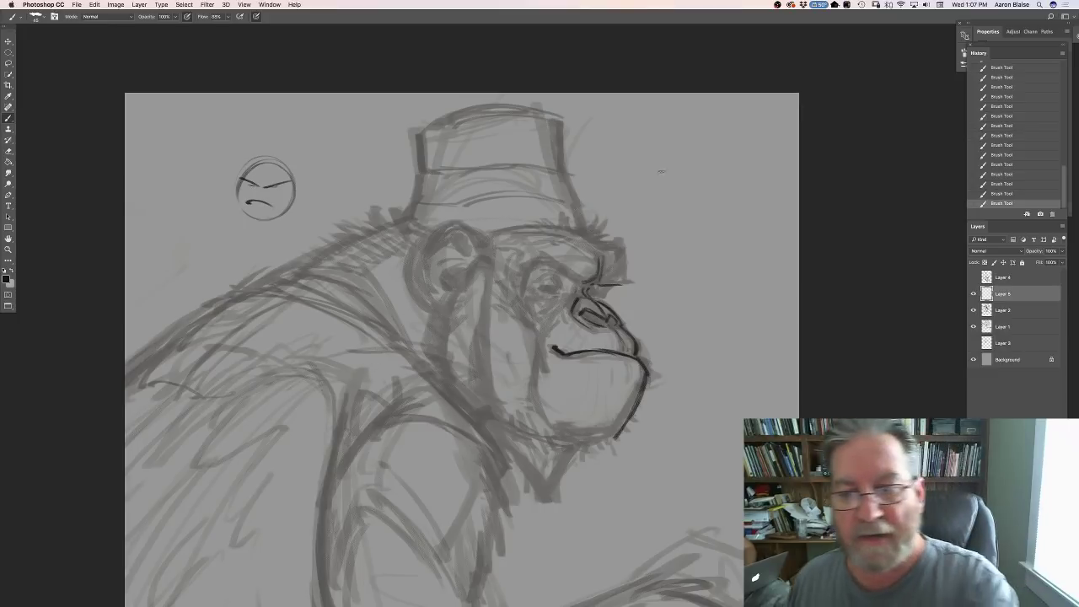
{"action": "mouse_move", "coordinate": [678, 155]}
{"action": "left_mouse_down"}
{"action": "mouse_move", "coordinate": [699, 208]}
{"action": "mouse_move", "coordinate": [664, 159]}
{"action": "mouse_move", "coordinate": [700, 177]}
{"action": "mouse_move", "coordinate": [674, 179]}
{"action": "mouse_move", "coordinate": [700, 184]}
{"action": "left_mouse_up"}
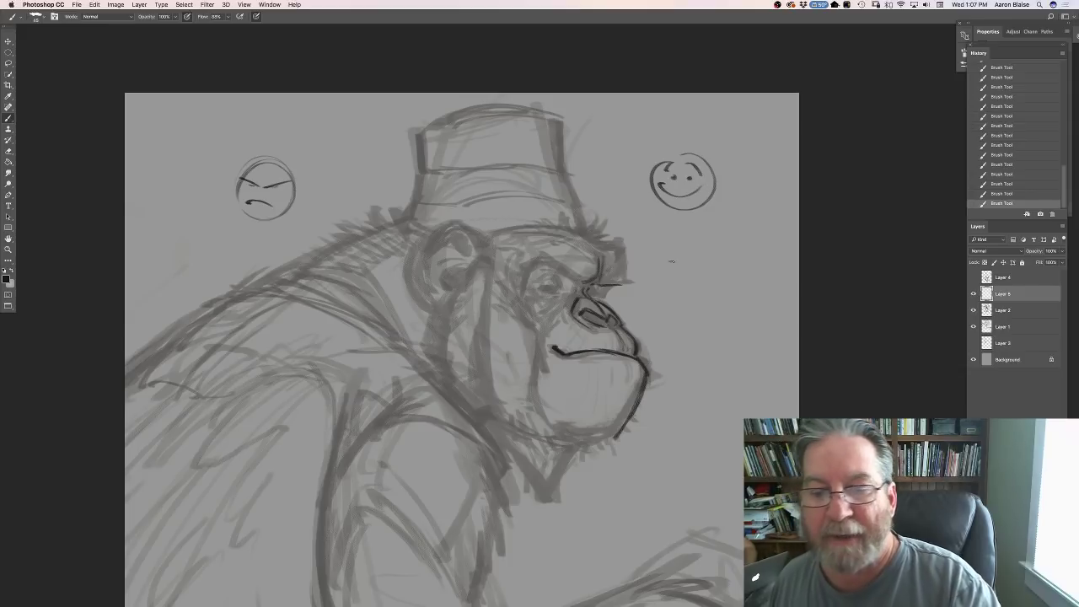
{"action": "mouse_move", "coordinate": [696, 144]}
{"action": "left_mouse_down"}
{"action": "mouse_move", "coordinate": [717, 169]}
{"action": "mouse_move", "coordinate": [710, 188]}
{"action": "mouse_move", "coordinate": [708, 150]}
{"action": "mouse_move", "coordinate": [676, 204]}
{"action": "mouse_move", "coordinate": [672, 164]}
{"action": "mouse_move", "coordinate": [657, 205]}
{"action": "left_mouse_up"}
{"action": "mouse_move", "coordinate": [302, 144]}
{"action": "left_mouse_down"}
{"action": "mouse_move", "coordinate": [276, 221]}
{"action": "mouse_move", "coordinate": [241, 168]}
{"action": "left_mouse_up"}
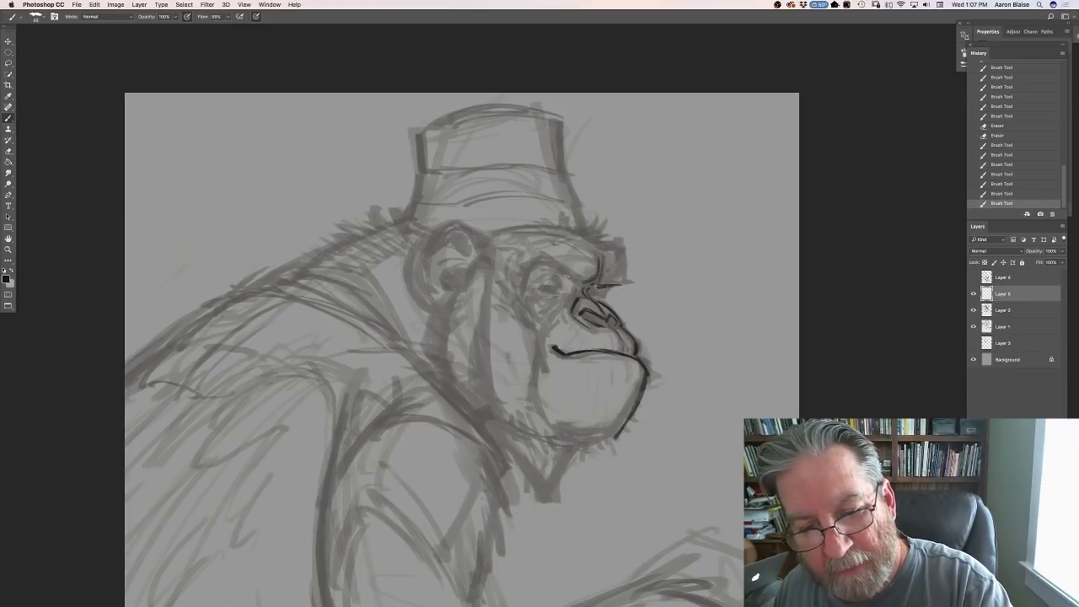
Draw the slanted brow crease over the near eye, erase the first eye and redraw it with a half-lidded iris and eyelids.
{"action": "mouse_move", "coordinate": [549, 266]}
{"action": "left_mouse_down"}
{"action": "mouse_move", "coordinate": [584, 285]}
{"action": "mouse_move", "coordinate": [570, 288]}
{"action": "left_mouse_up"}
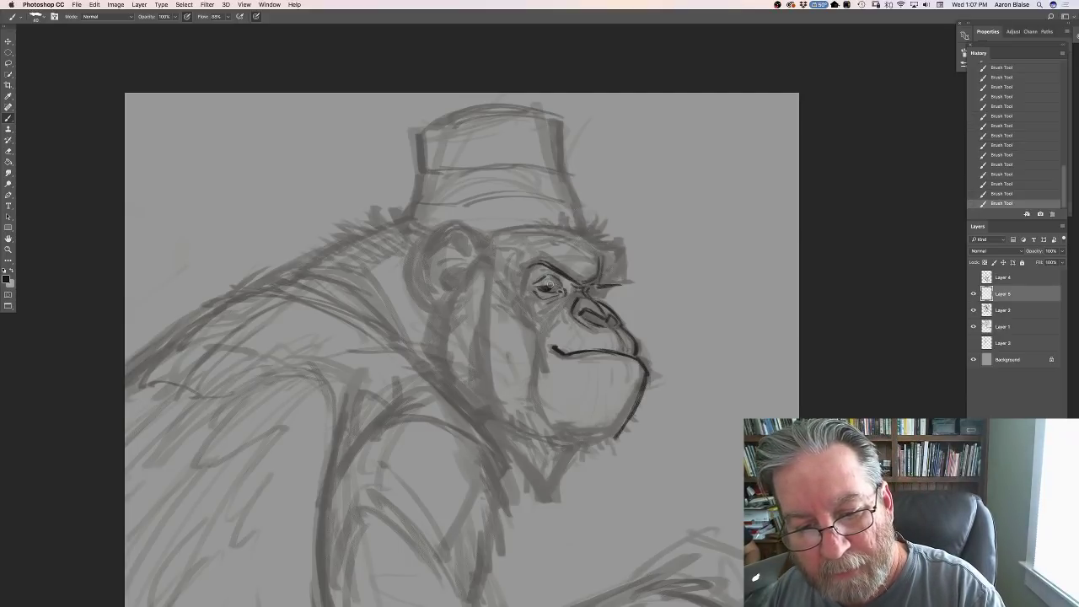
{"action": "key", "text": "e"}
{"action": "left_click_drag", "start_coordinate": [537, 285], "coordinate": [548, 288]}
{"action": "left_click_drag", "start_coordinate": [546, 289], "coordinate": [549, 289]}
{"action": "left_click_drag", "start_coordinate": [543, 286], "coordinate": [550, 289]}
{"action": "left_click_drag", "start_coordinate": [543, 287], "coordinate": [549, 289]}
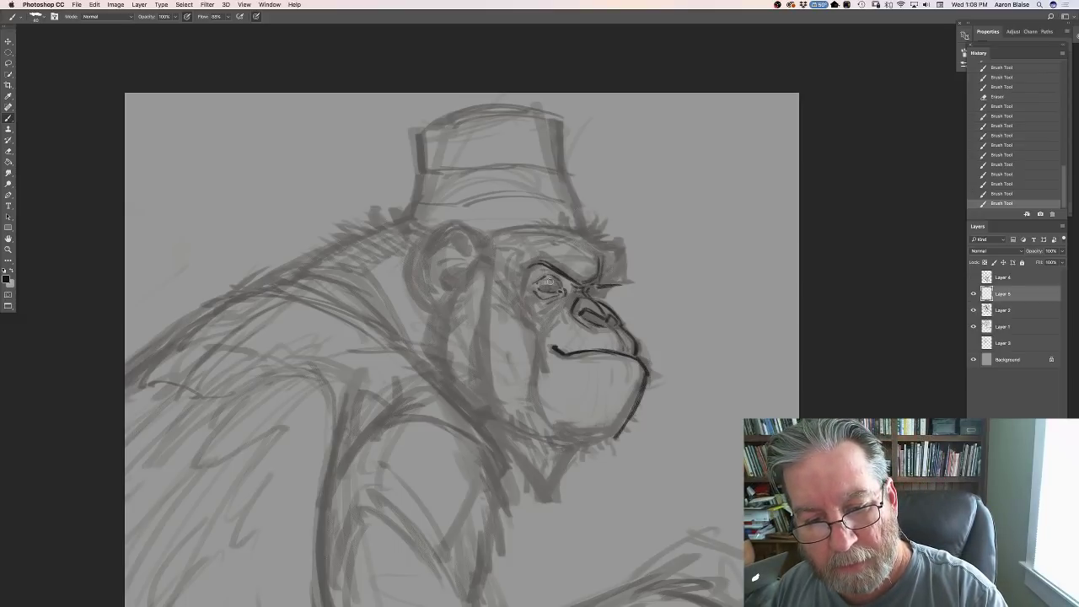
{"action": "mouse_move", "coordinate": [542, 281]}
{"action": "left_mouse_down"}
{"action": "mouse_move", "coordinate": [534, 272]}
{"action": "mouse_move", "coordinate": [553, 287]}
{"action": "left_mouse_up"}
{"action": "left_click_drag", "start_coordinate": [539, 285], "coordinate": [550, 283]}
{"action": "left_click_drag", "start_coordinate": [541, 290], "coordinate": [552, 291]}
{"action": "left_click_drag", "start_coordinate": [536, 287], "coordinate": [550, 285]}
{"action": "left_click_drag", "start_coordinate": [541, 292], "coordinate": [548, 289]}
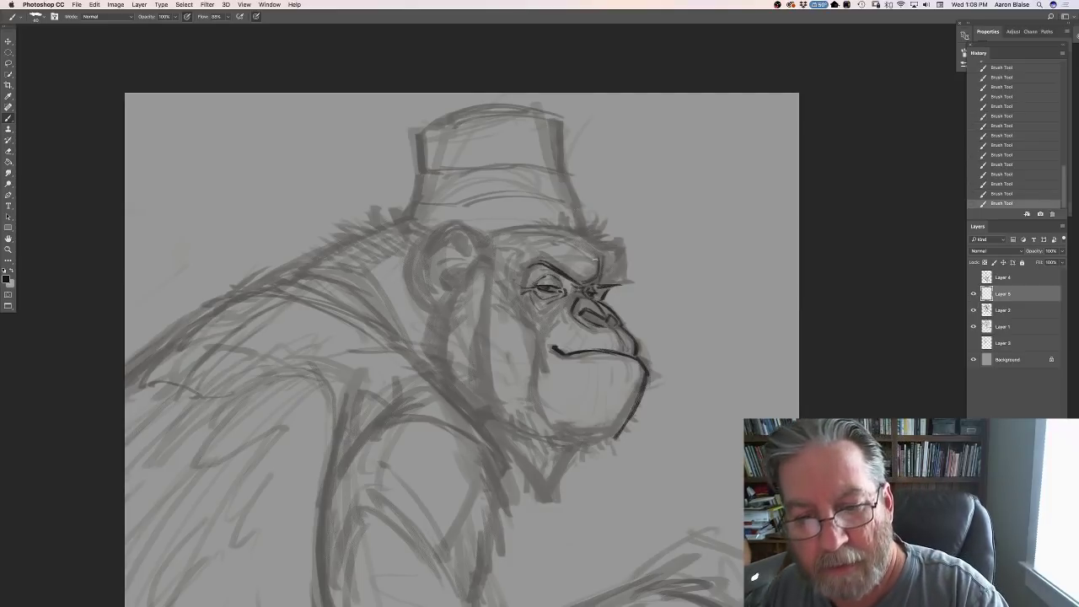
Outline the heavy brow ridge from the far eye across the forehead and down beside the near eye.
{"action": "mouse_move", "coordinate": [602, 249]}
{"action": "left_mouse_down"}
{"action": "mouse_move", "coordinate": [624, 252]}
{"action": "mouse_move", "coordinate": [626, 285]}
{"action": "mouse_move", "coordinate": [597, 286]}
{"action": "mouse_move", "coordinate": [604, 268]}
{"action": "mouse_move", "coordinate": [596, 287]}
{"action": "left_mouse_up"}
{"action": "key", "text": "e"}
{"action": "key", "text": "b"}
{"action": "left_click_drag", "start_coordinate": [606, 279], "coordinate": [598, 287]}
{"action": "mouse_move", "coordinate": [607, 253]}
{"action": "left_mouse_down"}
{"action": "mouse_move", "coordinate": [599, 269]}
{"action": "mouse_move", "coordinate": [586, 246]}
{"action": "left_mouse_up"}
{"action": "mouse_move", "coordinate": [576, 236]}
{"action": "left_mouse_down"}
{"action": "mouse_move", "coordinate": [582, 248]}
{"action": "mouse_move", "coordinate": [557, 231]}
{"action": "left_mouse_up"}
{"action": "mouse_move", "coordinate": [557, 230]}
{"action": "left_mouse_down"}
{"action": "mouse_move", "coordinate": [574, 236]}
{"action": "mouse_move", "coordinate": [512, 253]}
{"action": "mouse_move", "coordinate": [507, 290]}
{"action": "left_mouse_up"}
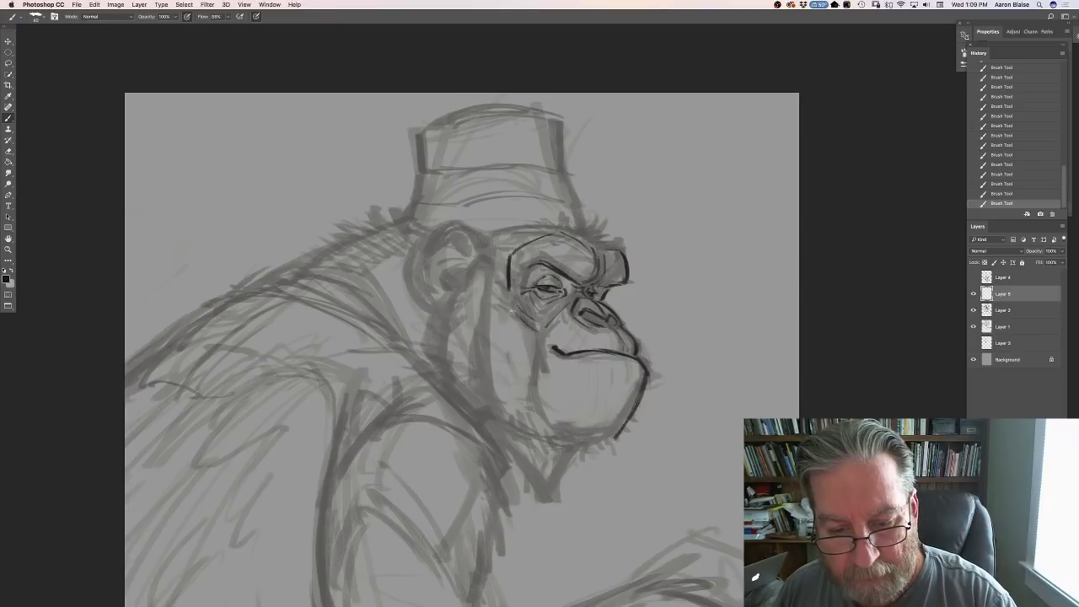
Draw the cheek fold toward the mouth corner and the underside of the chin, and try hatching above the near eye.
{"action": "left_click_drag", "start_coordinate": [536, 358], "coordinate": [533, 335]}
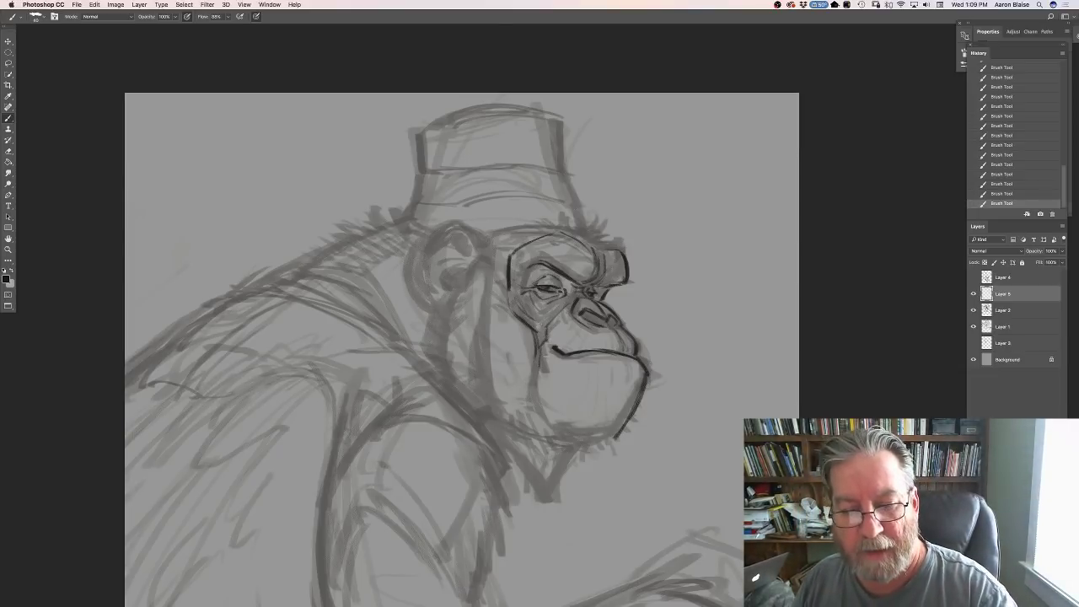
{"action": "left_click_drag", "start_coordinate": [620, 431], "coordinate": [578, 448]}
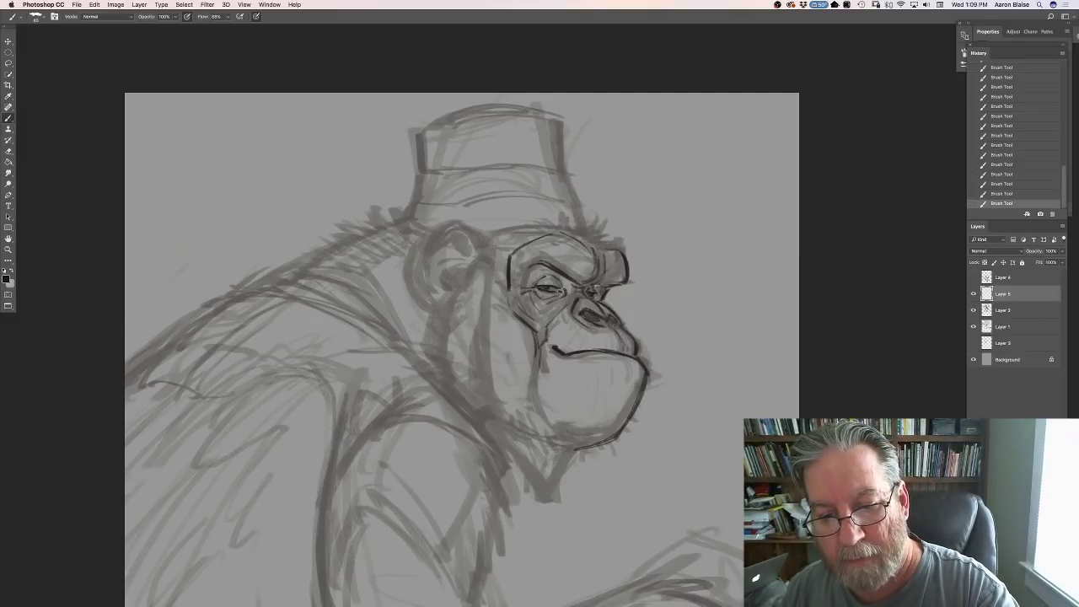
{"action": "left_click_drag", "start_coordinate": [570, 288], "coordinate": [529, 272]}
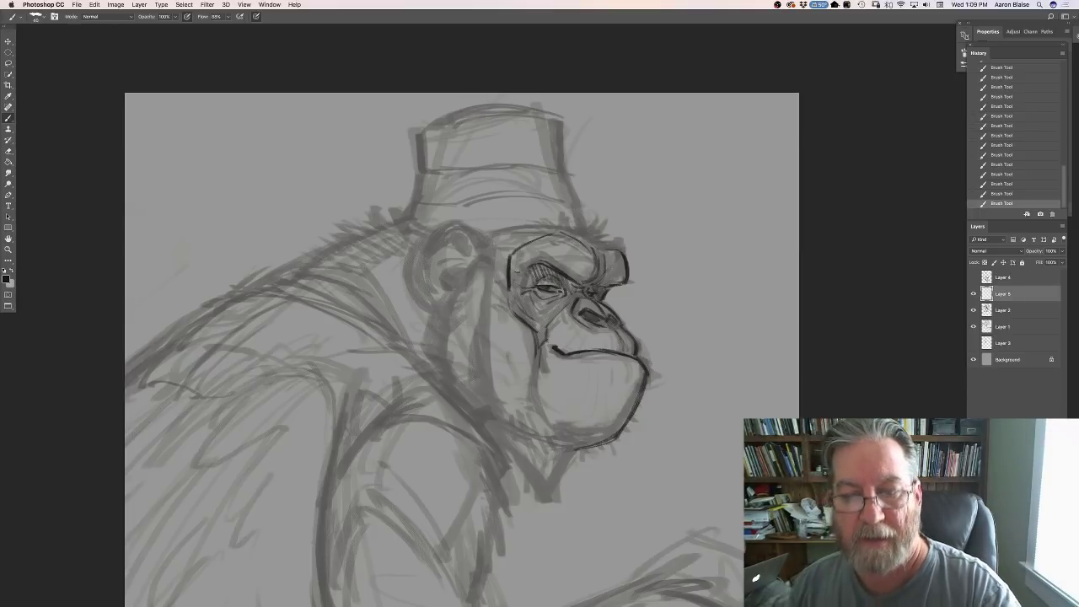
{"action": "key", "text": "super+z"}
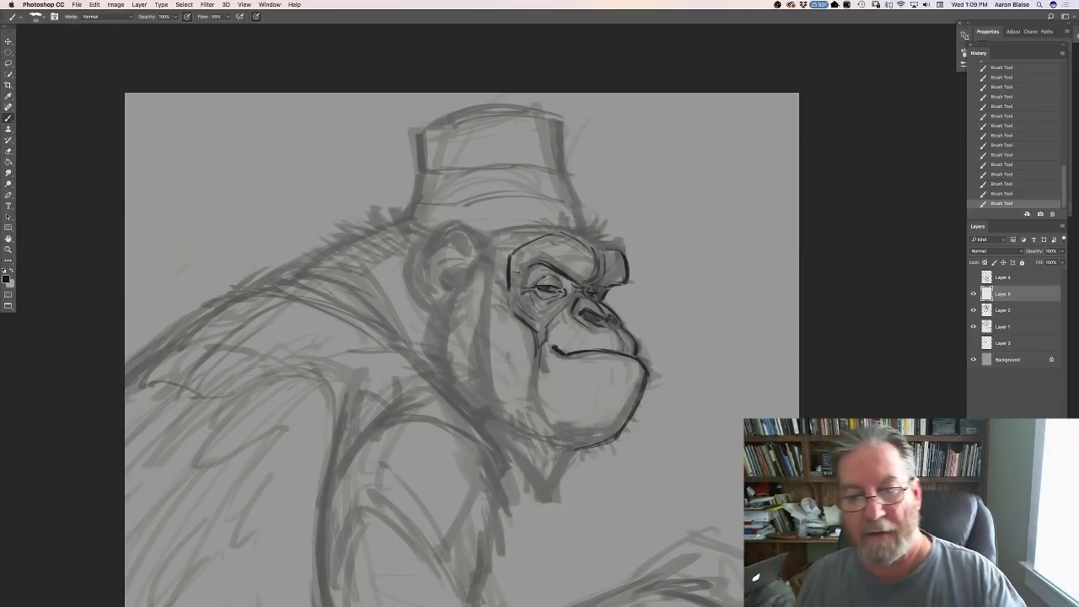
Draw spiky hair tufts along the top of the brow and outline the crown and sides of the hat.
{"action": "mouse_move", "coordinate": [592, 230]}
{"action": "left_mouse_down"}
{"action": "mouse_move", "coordinate": [597, 216]}
{"action": "mouse_move", "coordinate": [622, 251]}
{"action": "mouse_move", "coordinate": [615, 228]}
{"action": "mouse_move", "coordinate": [580, 211]}
{"action": "mouse_move", "coordinate": [539, 215]}
{"action": "left_mouse_up"}
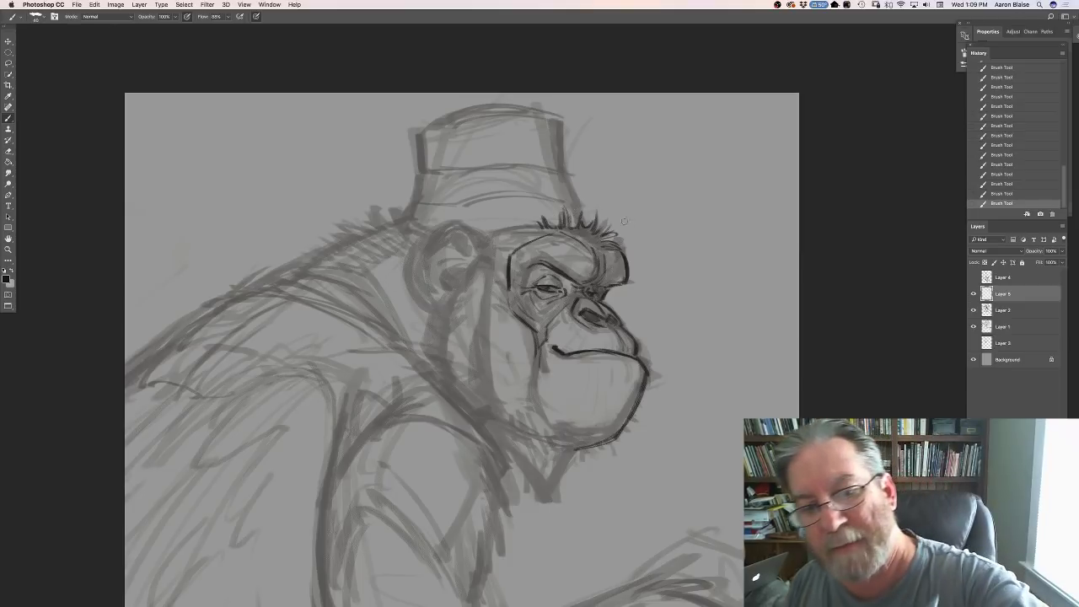
{"action": "left_click_drag", "start_coordinate": [617, 230], "coordinate": [618, 231]}
{"action": "left_click_drag", "start_coordinate": [620, 241], "coordinate": [628, 243]}
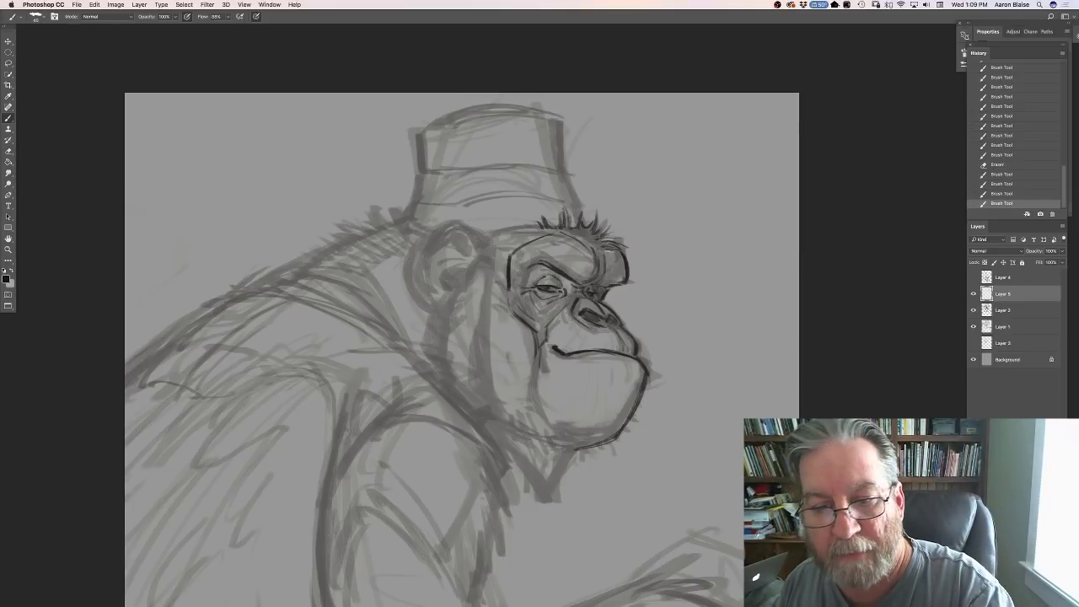
{"action": "mouse_move", "coordinate": [528, 226]}
{"action": "left_mouse_down"}
{"action": "mouse_move", "coordinate": [511, 225]}
{"action": "mouse_move", "coordinate": [542, 213]}
{"action": "left_mouse_up"}
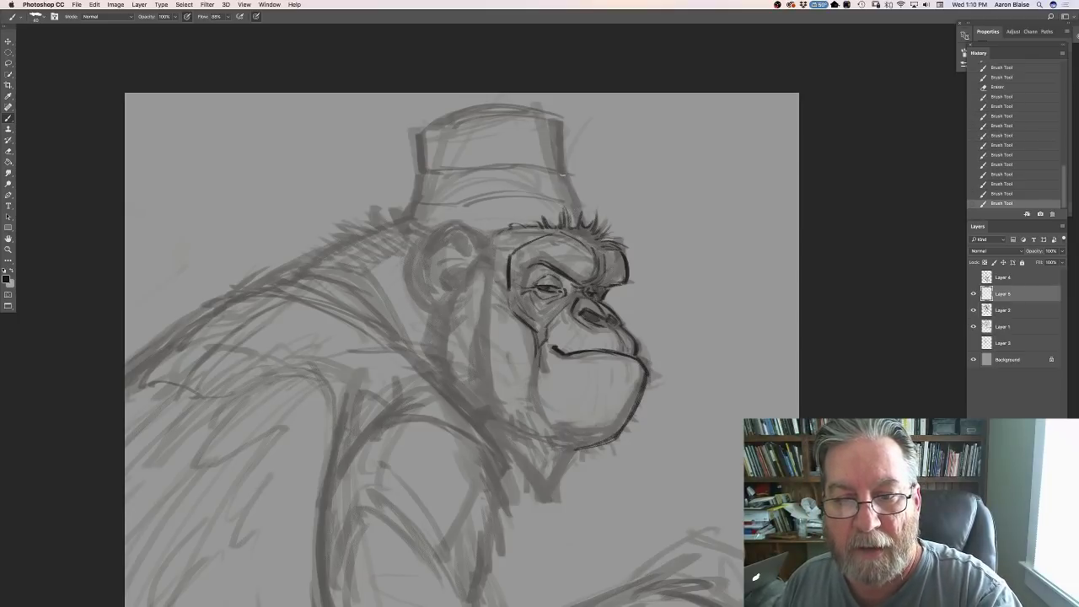
{"action": "mouse_move", "coordinate": [563, 174]}
{"action": "left_mouse_down"}
{"action": "mouse_move", "coordinate": [581, 219]}
{"action": "mouse_move", "coordinate": [561, 125]}
{"action": "mouse_move", "coordinate": [489, 108]}
{"action": "mouse_move", "coordinate": [422, 136]}
{"action": "mouse_move", "coordinate": [424, 172]}
{"action": "mouse_move", "coordinate": [405, 218]}
{"action": "left_mouse_up"}
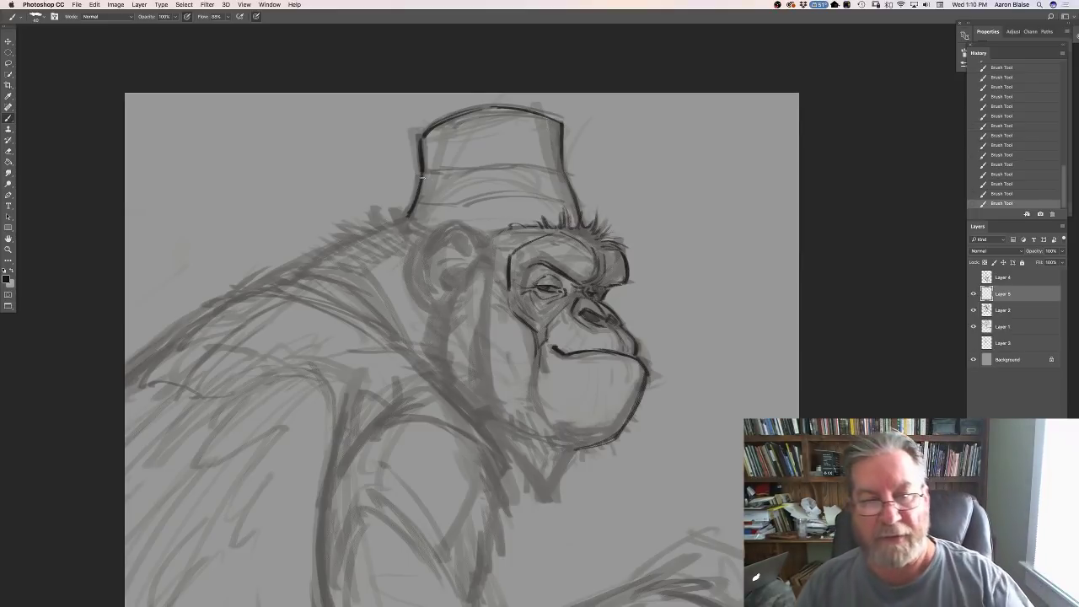
Add fur strokes inside the ear opening and along the edge of the face just below the ear.
{"action": "left_click_drag", "start_coordinate": [479, 238], "coordinate": [460, 254]}
{"action": "left_click_drag", "start_coordinate": [480, 253], "coordinate": [459, 267]}
{"action": "mouse_move", "coordinate": [477, 263]}
{"action": "left_mouse_down"}
{"action": "mouse_move", "coordinate": [434, 299]}
{"action": "mouse_move", "coordinate": [428, 342]}
{"action": "left_mouse_up"}
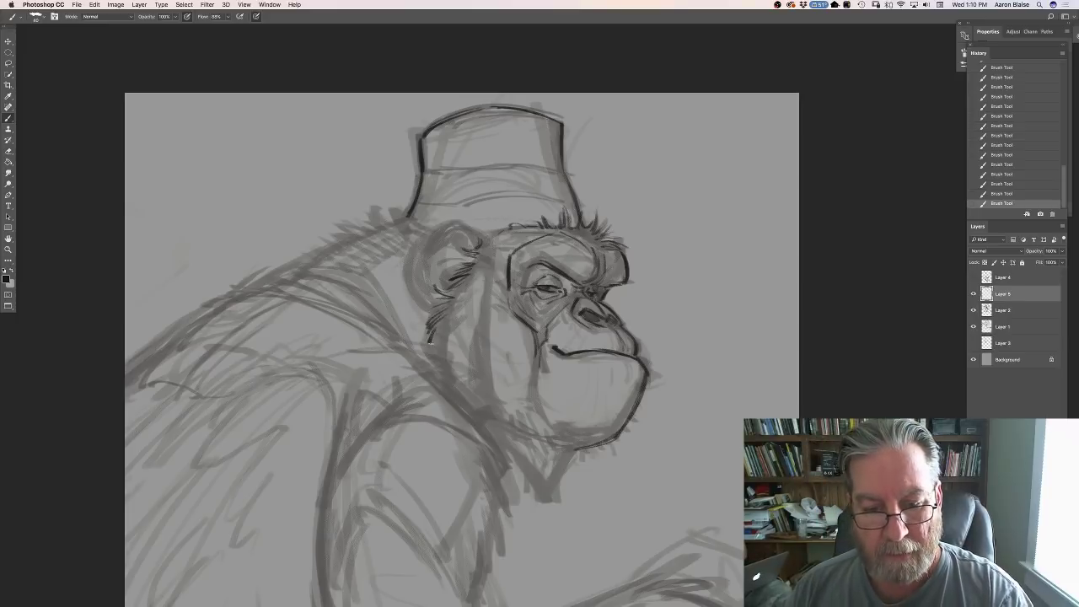
Outline the back of the muzzle, and draw fur along the jaw into a pointed tuft under the chin.
{"action": "mouse_move", "coordinate": [536, 320]}
{"action": "left_mouse_down"}
{"action": "mouse_move", "coordinate": [518, 337]}
{"action": "mouse_move", "coordinate": [558, 440]}
{"action": "left_mouse_up"}
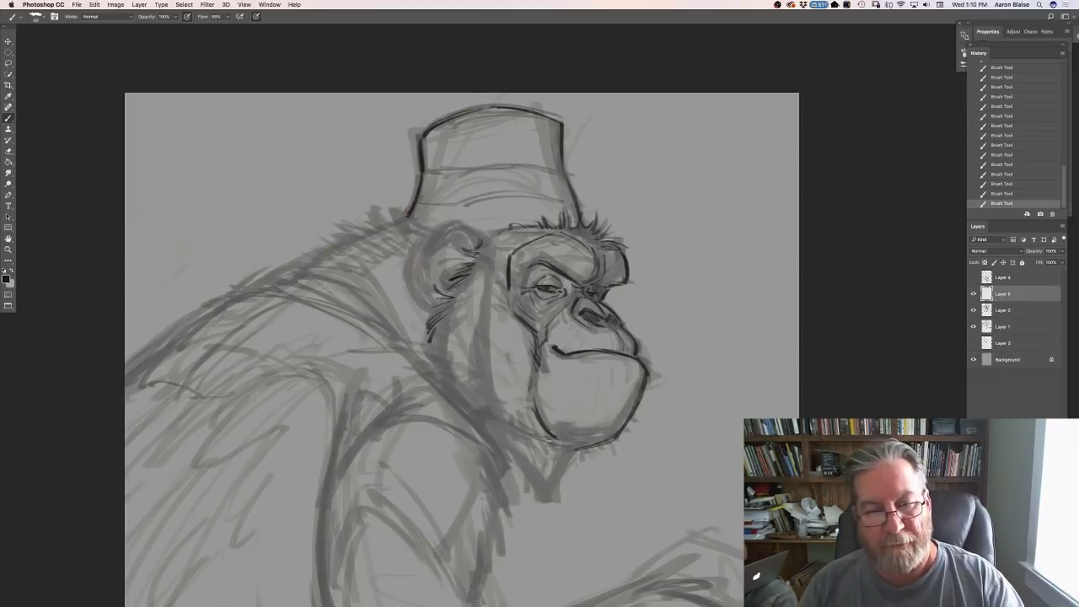
{"action": "mouse_move", "coordinate": [440, 329]}
{"action": "left_mouse_down"}
{"action": "mouse_move", "coordinate": [430, 369]}
{"action": "mouse_move", "coordinate": [466, 409]}
{"action": "mouse_move", "coordinate": [491, 407]}
{"action": "mouse_move", "coordinate": [500, 428]}
{"action": "mouse_move", "coordinate": [514, 415]}
{"action": "mouse_move", "coordinate": [540, 447]}
{"action": "mouse_move", "coordinate": [574, 447]}
{"action": "mouse_move", "coordinate": [558, 476]}
{"action": "mouse_move", "coordinate": [553, 460]}
{"action": "mouse_move", "coordinate": [555, 475]}
{"action": "mouse_move", "coordinate": [546, 467]}
{"action": "mouse_move", "coordinate": [540, 504]}
{"action": "left_mouse_up"}
{"action": "left_click_drag", "start_coordinate": [539, 462], "coordinate": [524, 491]}
{"action": "left_click_drag", "start_coordinate": [528, 457], "coordinate": [523, 482]}
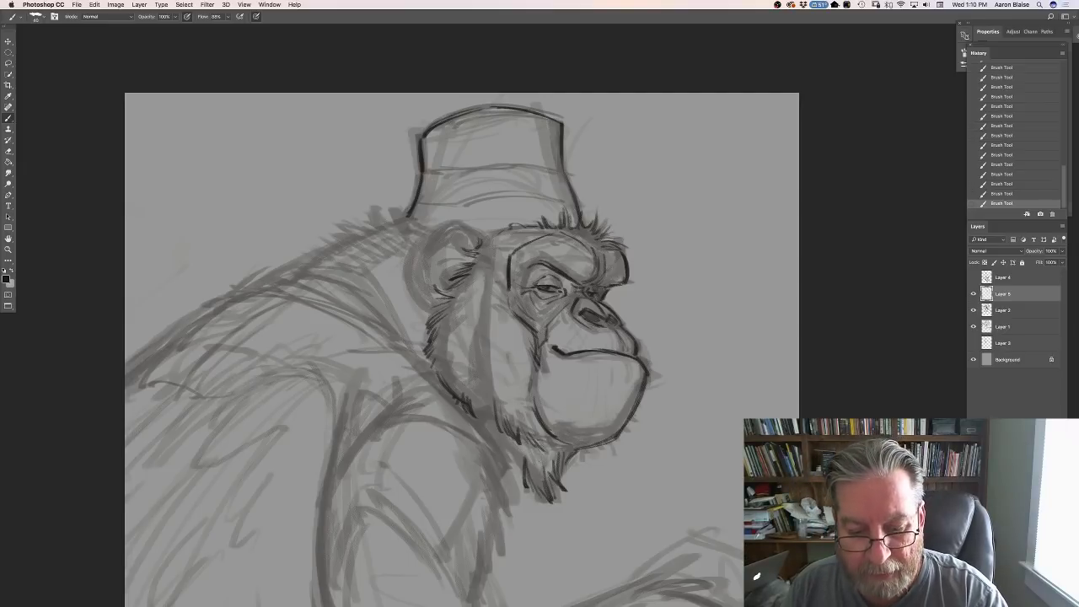
{"action": "left_click_drag", "start_coordinate": [550, 453], "coordinate": [553, 475]}
{"action": "mouse_move", "coordinate": [544, 435]}
{"action": "left_mouse_down"}
{"action": "mouse_move", "coordinate": [550, 465]}
{"action": "mouse_move", "coordinate": [523, 480]}
{"action": "left_mouse_up"}
{"action": "mouse_move", "coordinate": [509, 445]}
{"action": "left_mouse_down"}
{"action": "mouse_move", "coordinate": [515, 474]}
{"action": "mouse_move", "coordinate": [512, 466]}
{"action": "left_mouse_up"}
{"action": "left_click_drag", "start_coordinate": [498, 440], "coordinate": [504, 448]}
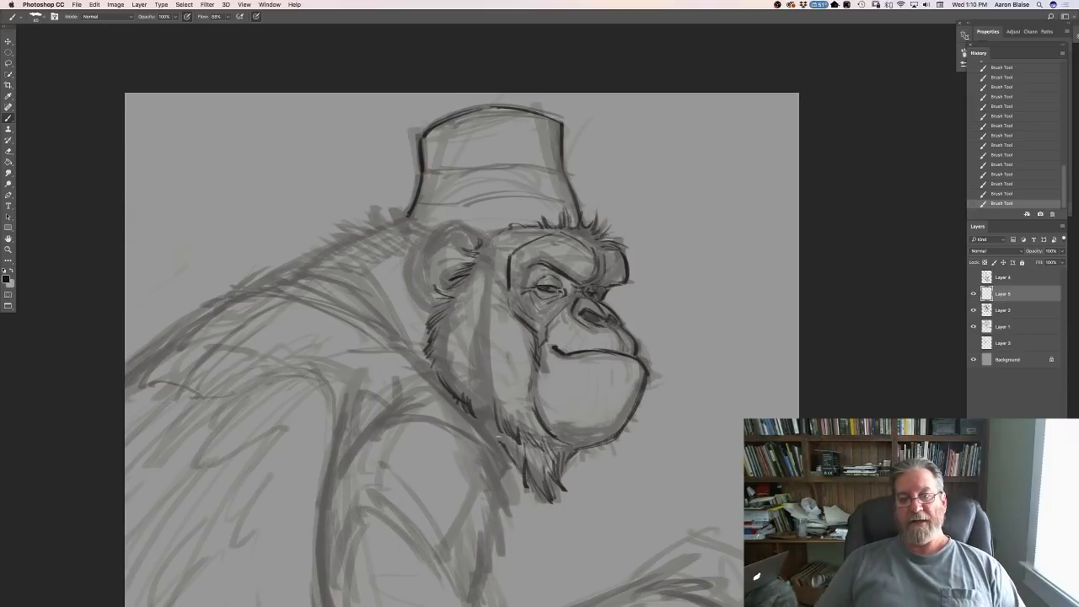
{"action": "left_click_drag", "start_coordinate": [506, 453], "coordinate": [522, 484]}
Draw the hat's chin strap down the cheek in front of the ear, with fur strokes overlapping its lower edge.
{"action": "mouse_move", "coordinate": [492, 426]}
{"action": "left_mouse_down"}
{"action": "mouse_move", "coordinate": [501, 440]}
{"action": "mouse_move", "coordinate": [468, 363]}
{"action": "left_mouse_up"}
{"action": "left_click_drag", "start_coordinate": [483, 419], "coordinate": [469, 392]}
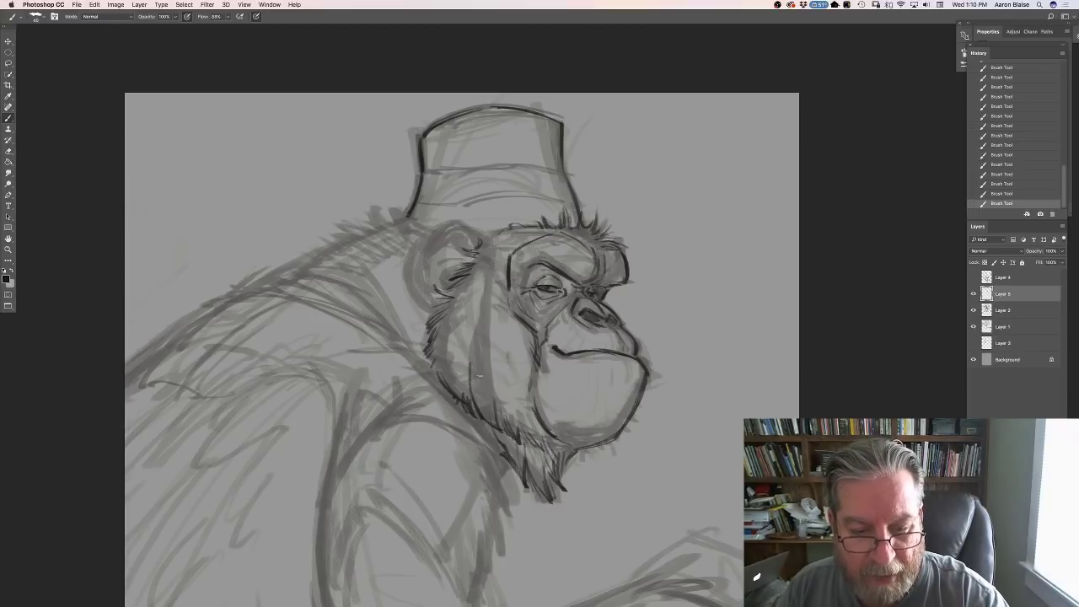
{"action": "mouse_move", "coordinate": [490, 295]}
{"action": "left_mouse_down"}
{"action": "mouse_move", "coordinate": [484, 349]}
{"action": "mouse_move", "coordinate": [499, 419]}
{"action": "left_mouse_up"}
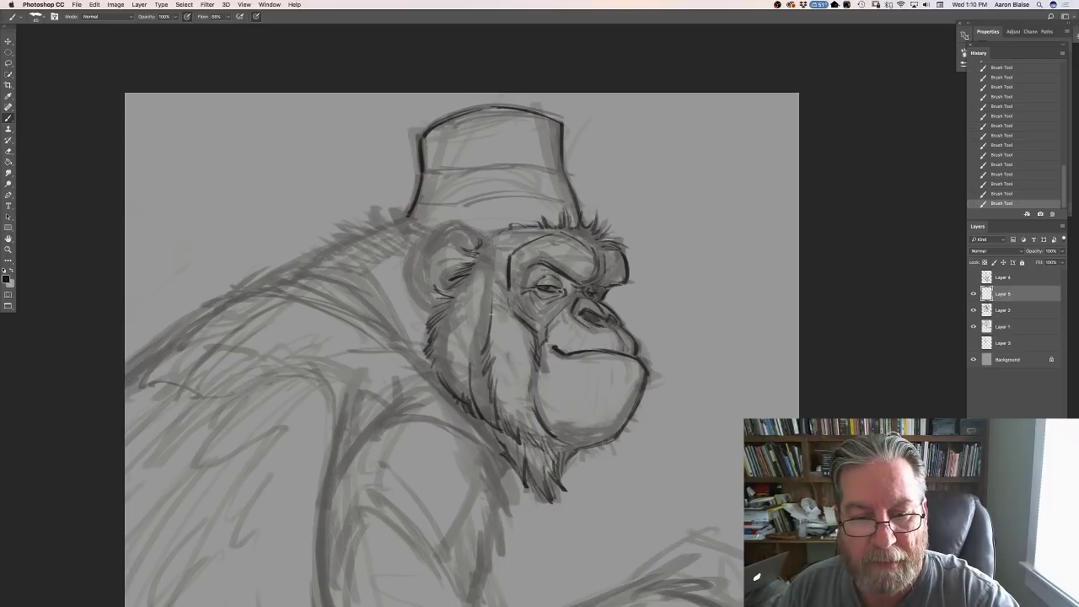
{"action": "left_click_drag", "start_coordinate": [494, 241], "coordinate": [490, 282]}
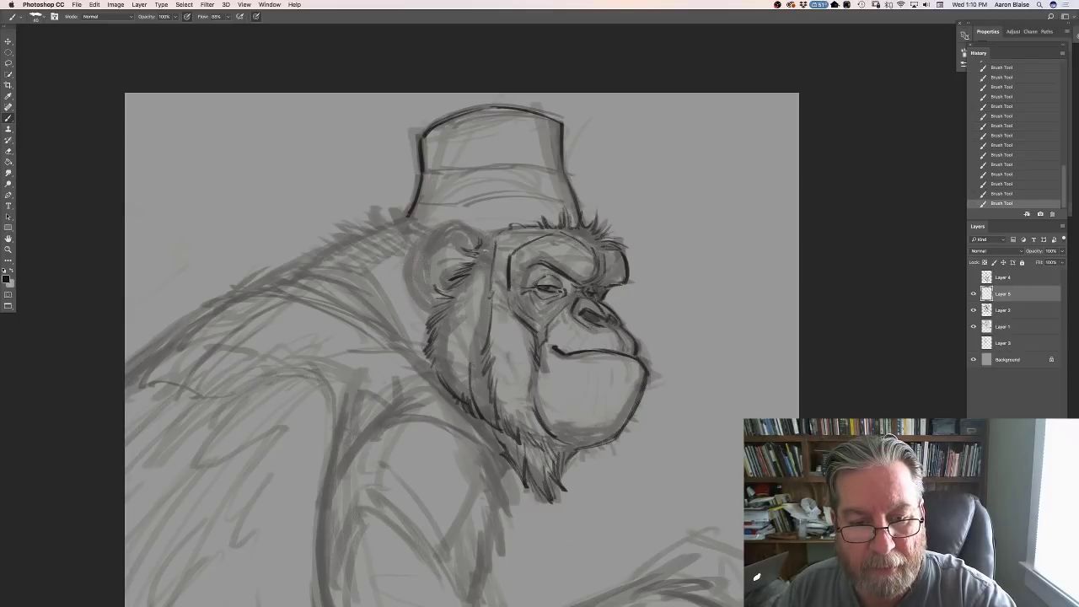
{"action": "left_click_drag", "start_coordinate": [491, 241], "coordinate": [472, 354]}
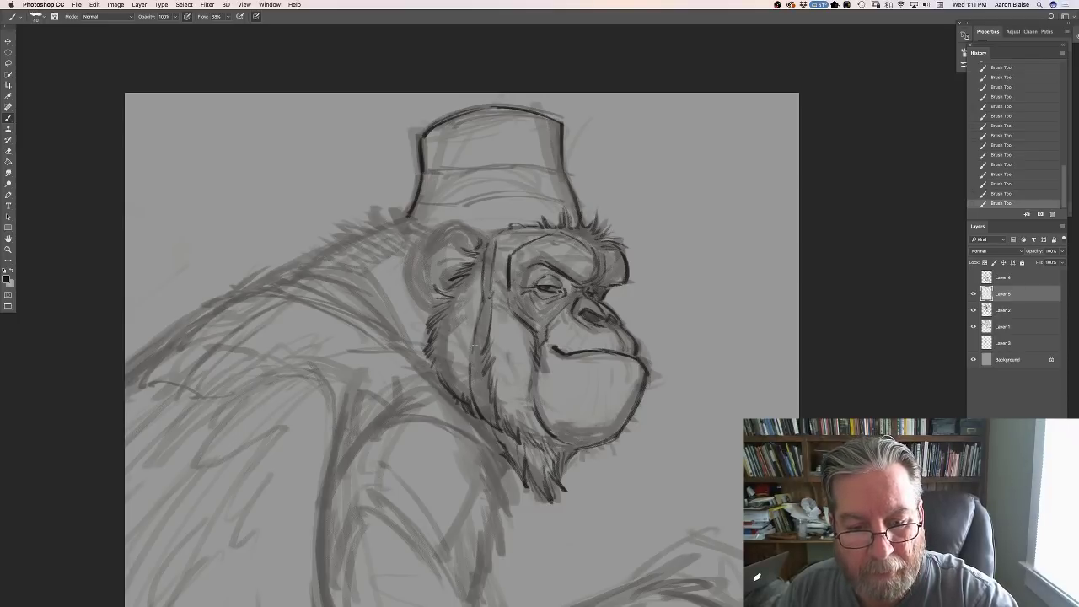
{"action": "left_click_drag", "start_coordinate": [483, 305], "coordinate": [472, 362]}
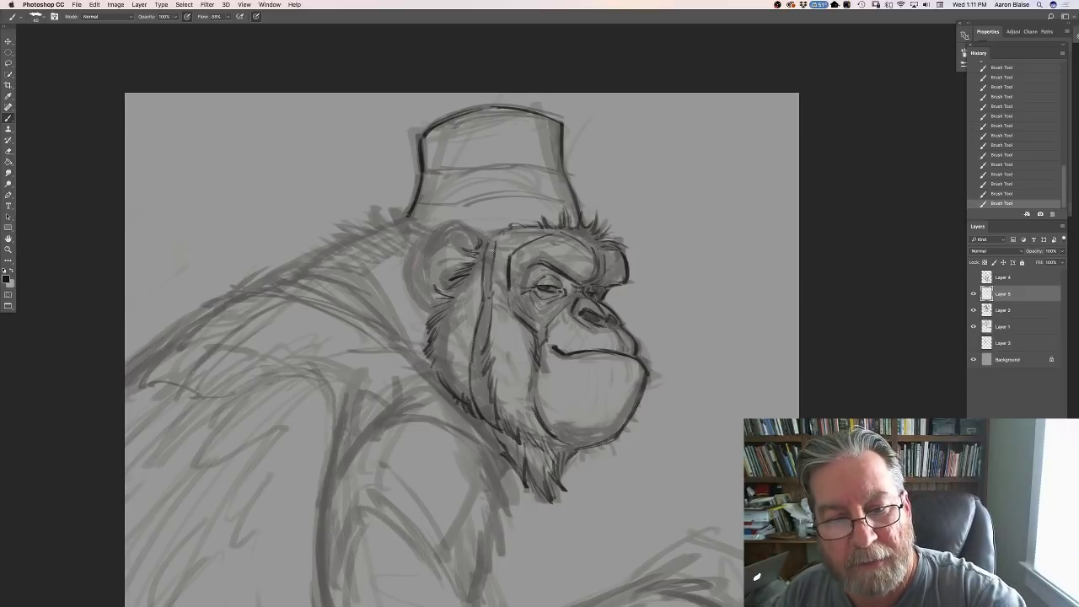
Add short hair strokes beside the top of the strap and outline the ear's outer rim and inner fold.
{"action": "left_click_drag", "start_coordinate": [503, 235], "coordinate": [490, 255]}
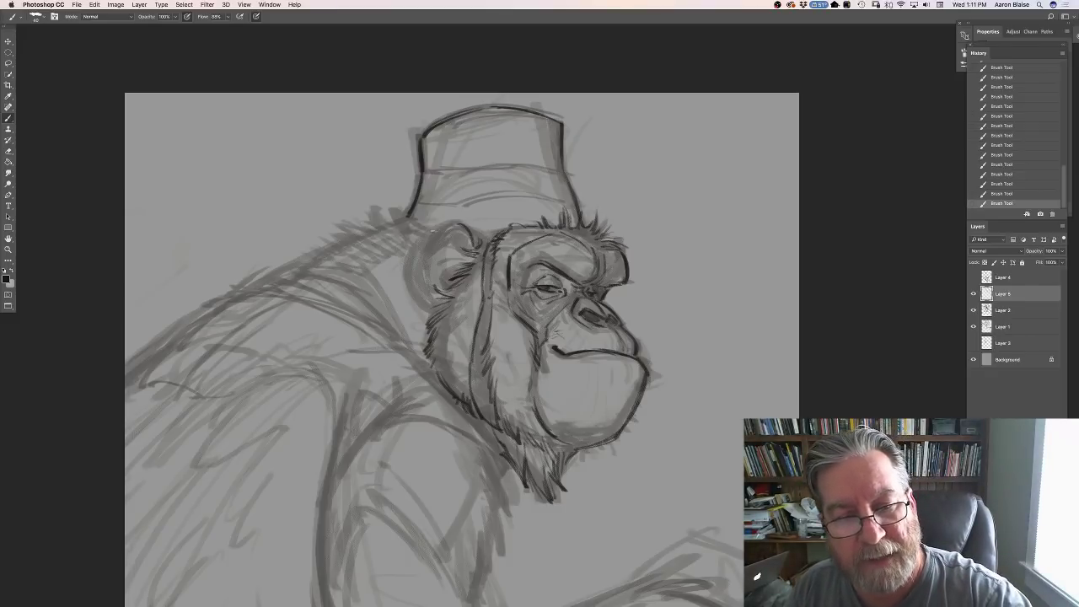
{"action": "mouse_move", "coordinate": [448, 226]}
{"action": "left_mouse_down"}
{"action": "mouse_move", "coordinate": [426, 233]}
{"action": "mouse_move", "coordinate": [406, 275]}
{"action": "mouse_move", "coordinate": [434, 307]}
{"action": "mouse_move", "coordinate": [419, 309]}
{"action": "left_mouse_up"}
{"action": "left_click_drag", "start_coordinate": [464, 232], "coordinate": [421, 250]}
{"action": "mouse_move", "coordinate": [447, 229]}
{"action": "left_mouse_down"}
{"action": "mouse_move", "coordinate": [428, 244]}
{"action": "mouse_move", "coordinate": [425, 295]}
{"action": "left_mouse_up"}
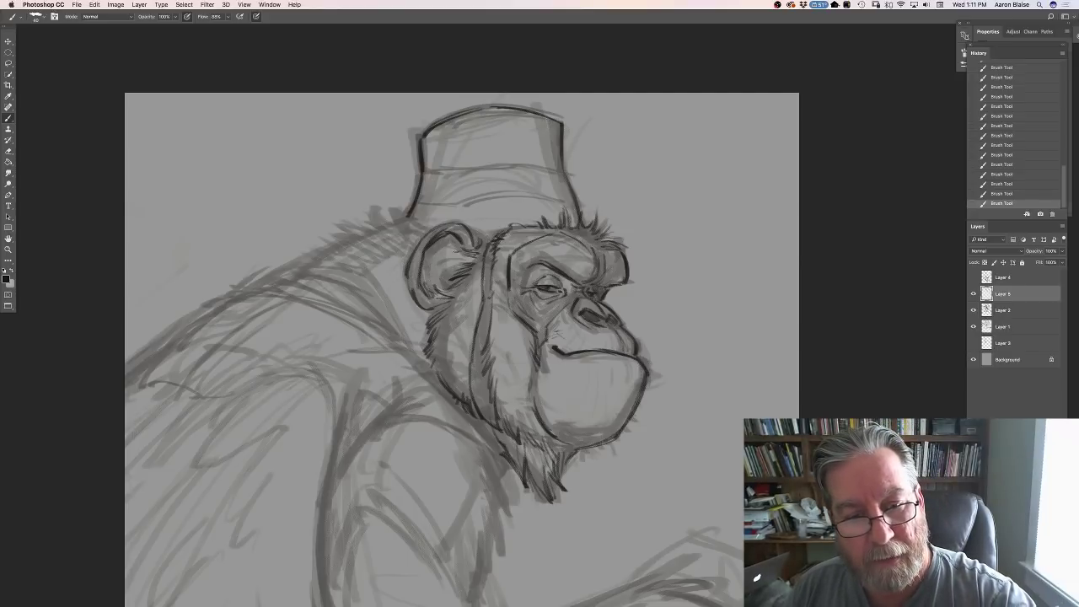
Darken the folds inside the ear and draw spiky fur along the nape behind the hat.
{"action": "mouse_move", "coordinate": [451, 239]}
{"action": "left_mouse_down"}
{"action": "mouse_move", "coordinate": [454, 251]}
{"action": "mouse_move", "coordinate": [430, 250]}
{"action": "mouse_move", "coordinate": [440, 272]}
{"action": "left_mouse_up"}
{"action": "mouse_move", "coordinate": [447, 268]}
{"action": "left_mouse_down"}
{"action": "mouse_move", "coordinate": [438, 285]}
{"action": "mouse_move", "coordinate": [436, 270]}
{"action": "mouse_move", "coordinate": [427, 273]}
{"action": "left_mouse_up"}
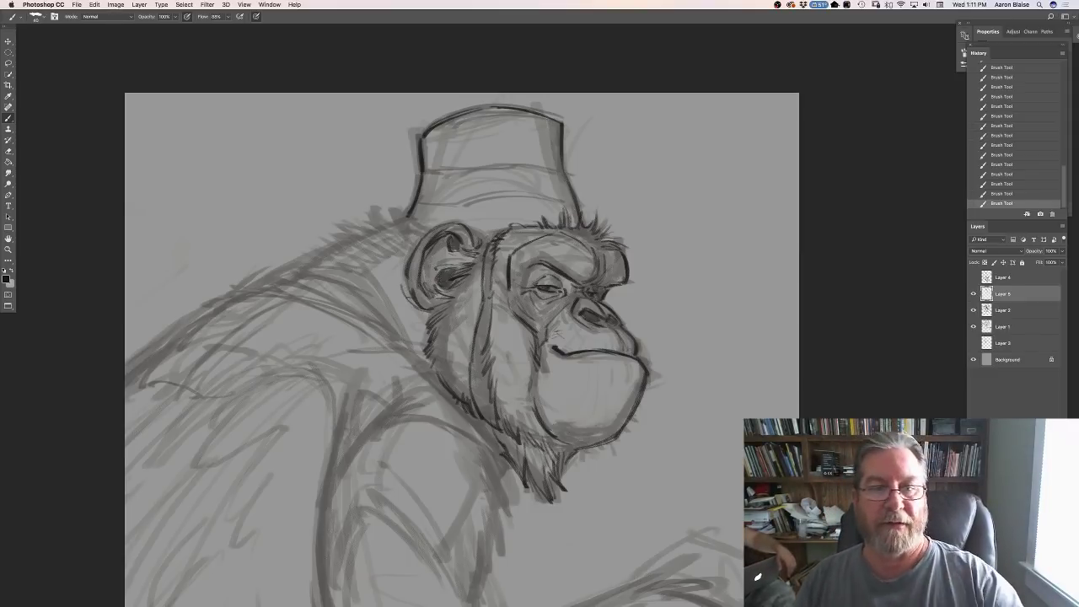
{"action": "mouse_move", "coordinate": [425, 229]}
{"action": "left_mouse_down"}
{"action": "mouse_move", "coordinate": [420, 212]}
{"action": "mouse_move", "coordinate": [392, 200]}
{"action": "mouse_move", "coordinate": [316, 249]}
{"action": "mouse_move", "coordinate": [384, 232]}
{"action": "mouse_move", "coordinate": [365, 251]}
{"action": "mouse_move", "coordinate": [377, 258]}
{"action": "left_mouse_up"}
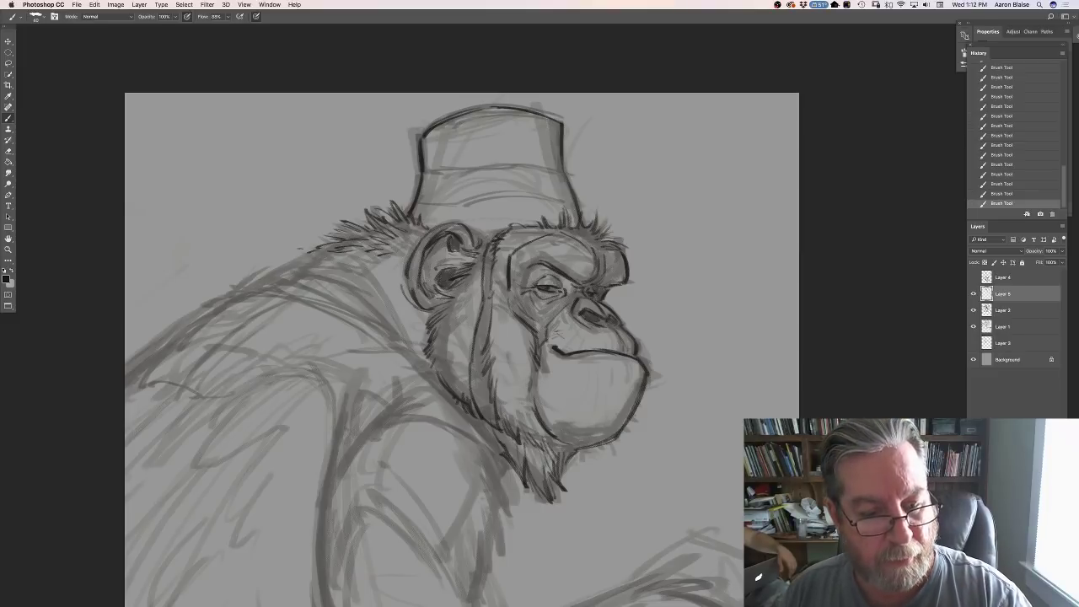
Draw the front of the vest's neckline from the jaw to a hooked end beside the chin tuft, cleaning up the line around it.
{"action": "mouse_move", "coordinate": [421, 367]}
{"action": "left_mouse_down"}
{"action": "mouse_move", "coordinate": [487, 430]}
{"action": "mouse_move", "coordinate": [506, 459]}
{"action": "mouse_move", "coordinate": [499, 487]}
{"action": "left_mouse_up"}
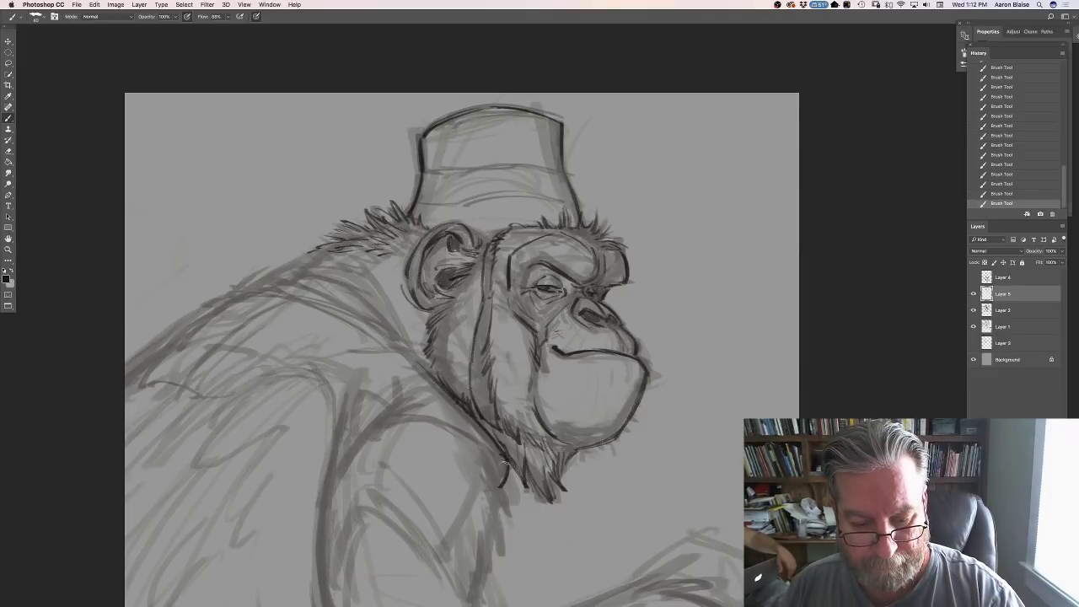
{"action": "mouse_move", "coordinate": [450, 429]}
{"action": "left_mouse_down"}
{"action": "mouse_move", "coordinate": [501, 463]}
{"action": "mouse_move", "coordinate": [496, 457]}
{"action": "left_mouse_up"}
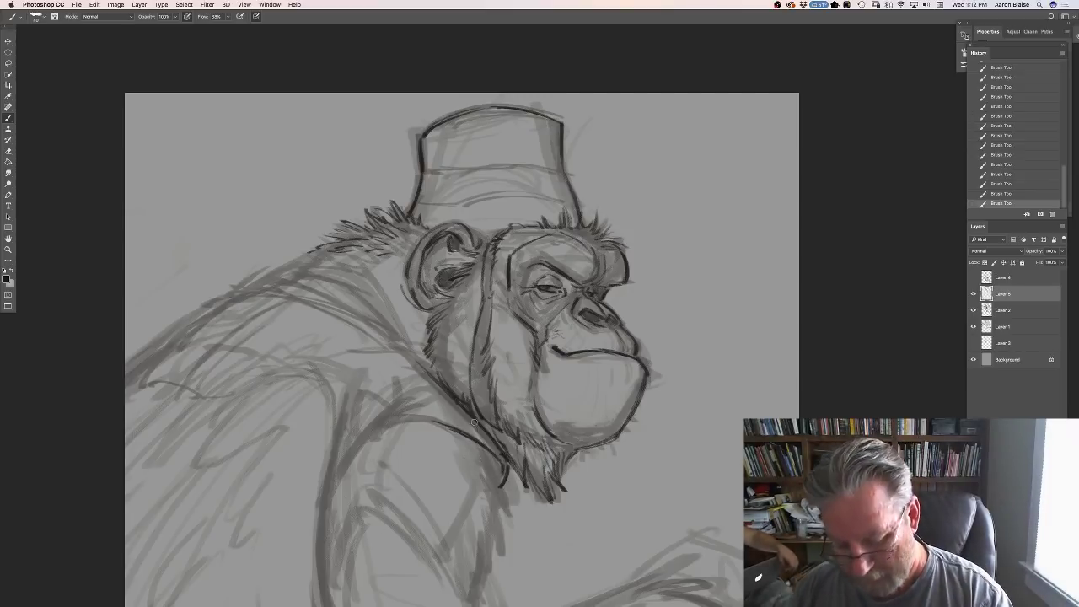
{"action": "left_click_drag", "start_coordinate": [500, 453], "coordinate": [504, 462]}
{"action": "left_click_drag", "start_coordinate": [500, 455], "coordinate": [505, 464]}
{"action": "mouse_move", "coordinate": [501, 453]}
{"action": "left_mouse_down"}
{"action": "mouse_move", "coordinate": [496, 495]}
{"action": "mouse_move", "coordinate": [508, 469]}
{"action": "left_mouse_up"}
{"action": "left_click_drag", "start_coordinate": [472, 396], "coordinate": [459, 383]}
{"action": "left_click_drag", "start_coordinate": [470, 397], "coordinate": [452, 385]}
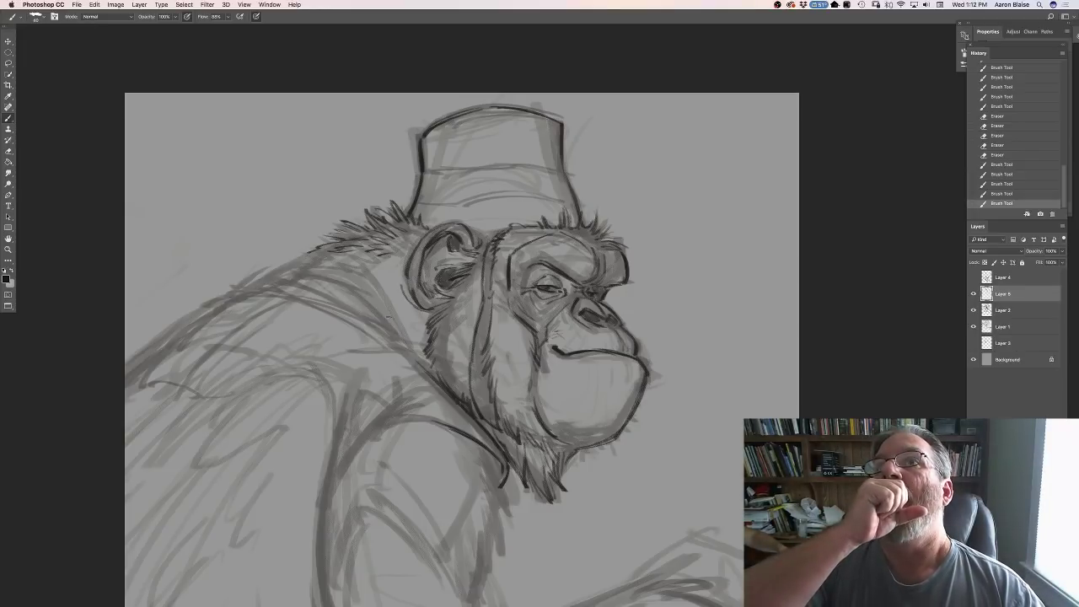
Extend the collar line up the side of the neck and curve its upper edge over the back behind the nape fur.
{"action": "left_click_drag", "start_coordinate": [432, 371], "coordinate": [410, 342]}
{"action": "left_click_drag", "start_coordinate": [435, 378], "coordinate": [396, 320]}
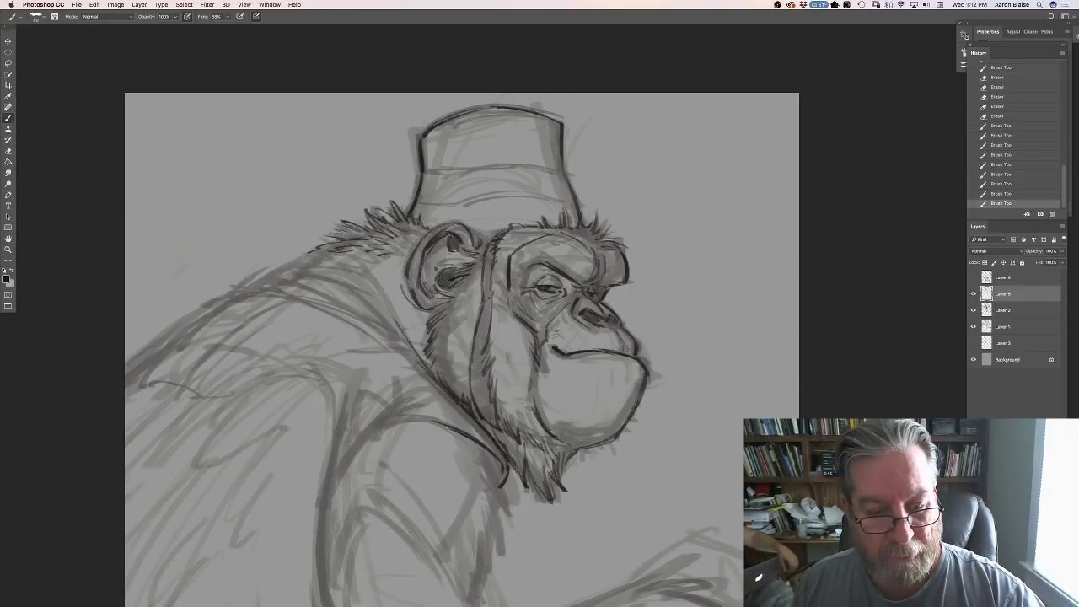
{"action": "left_click_drag", "start_coordinate": [422, 359], "coordinate": [388, 311]}
{"action": "left_click_drag", "start_coordinate": [413, 354], "coordinate": [377, 293]}
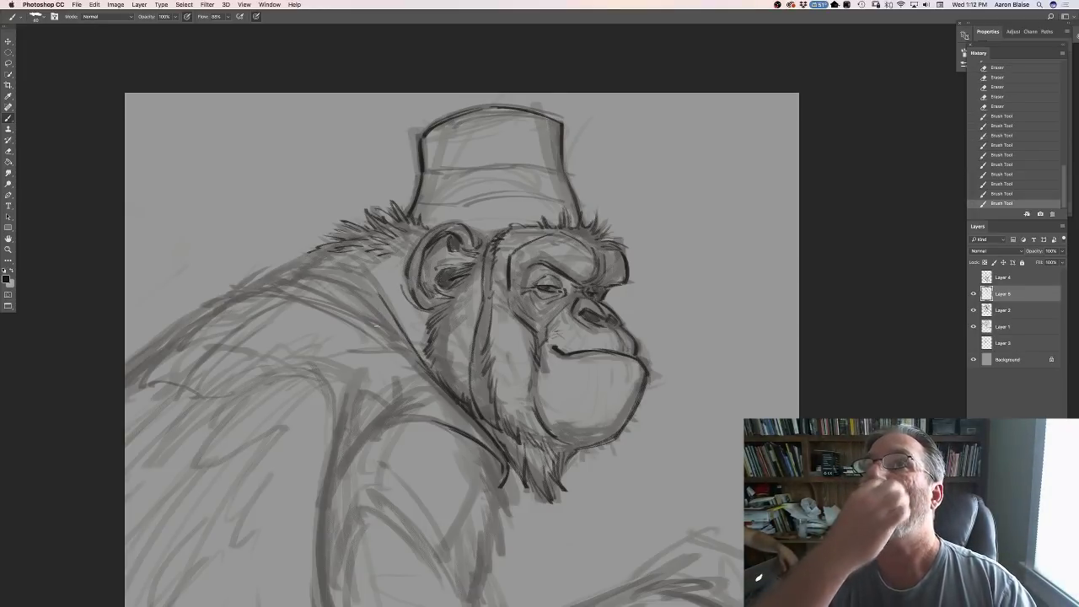
{"action": "mouse_move", "coordinate": [381, 297]}
{"action": "left_mouse_down"}
{"action": "mouse_move", "coordinate": [329, 258]}
{"action": "mouse_move", "coordinate": [276, 250]}
{"action": "mouse_move", "coordinate": [228, 263]}
{"action": "mouse_move", "coordinate": [217, 285]}
{"action": "mouse_move", "coordinate": [246, 281]}
{"action": "mouse_move", "coordinate": [221, 291]}
{"action": "left_mouse_up"}
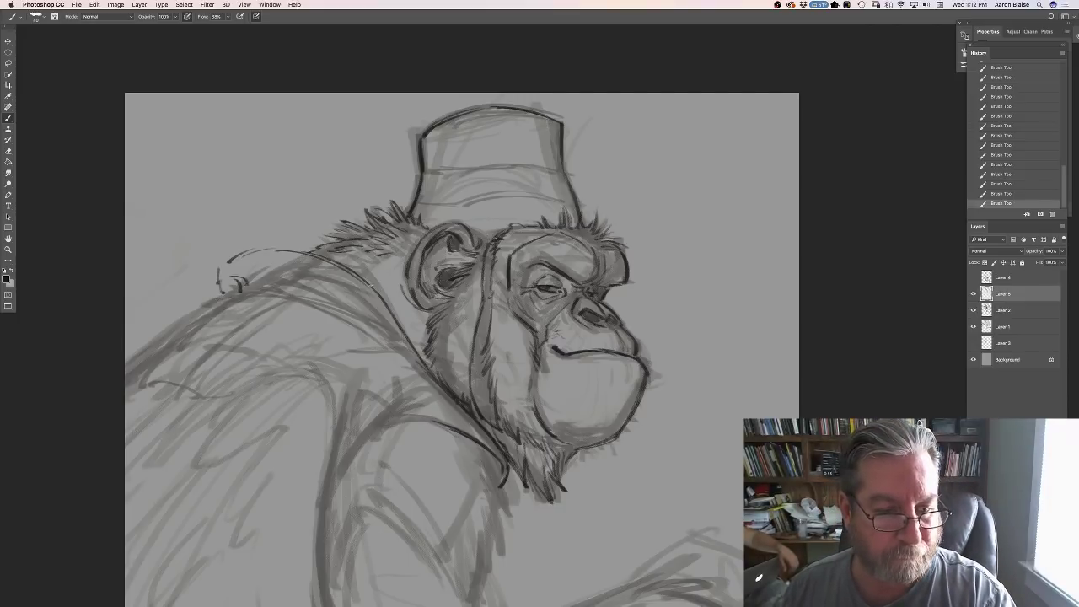
{"action": "left_click_drag", "start_coordinate": [376, 289], "coordinate": [275, 249]}
{"action": "left_click_drag", "start_coordinate": [333, 264], "coordinate": [234, 256]}
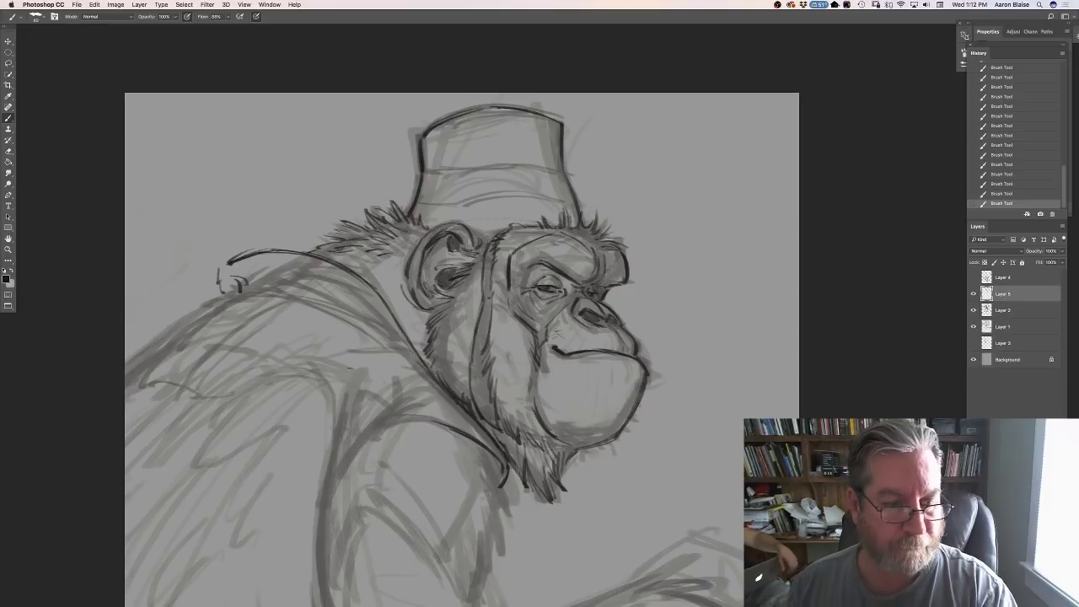
Draw the vest's armhole arching over the shoulder and down its back side, erasing and redrawing the upper curve.
{"action": "key", "text": "super+minus"}
{"action": "key", "text": "super+minus"}
{"action": "key", "text": "super+minus"}
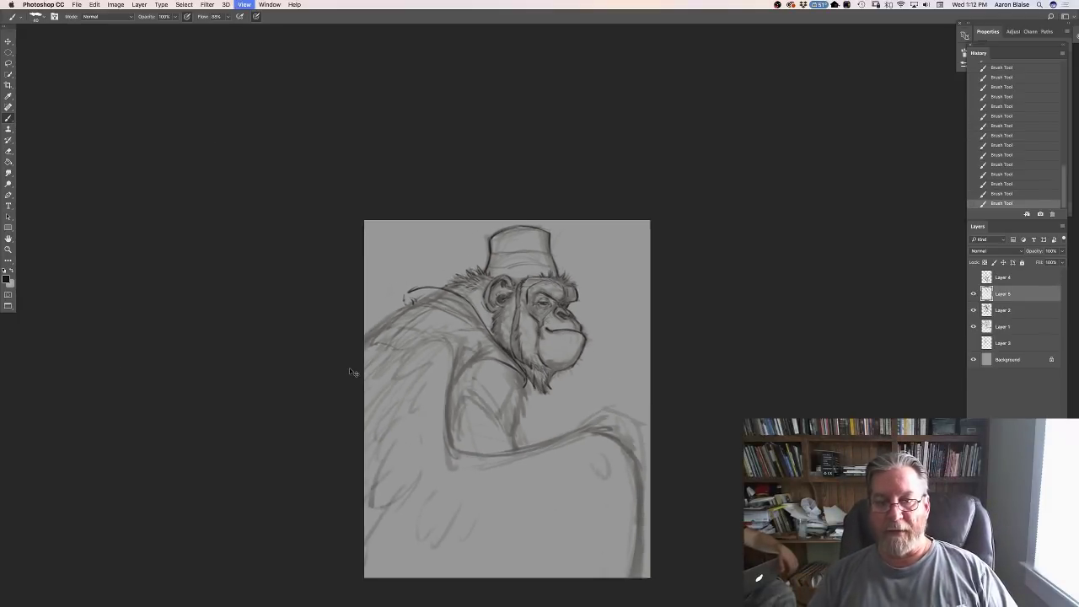
{"action": "key", "text": "super+plus"}
{"action": "key", "text": "super+plus"}
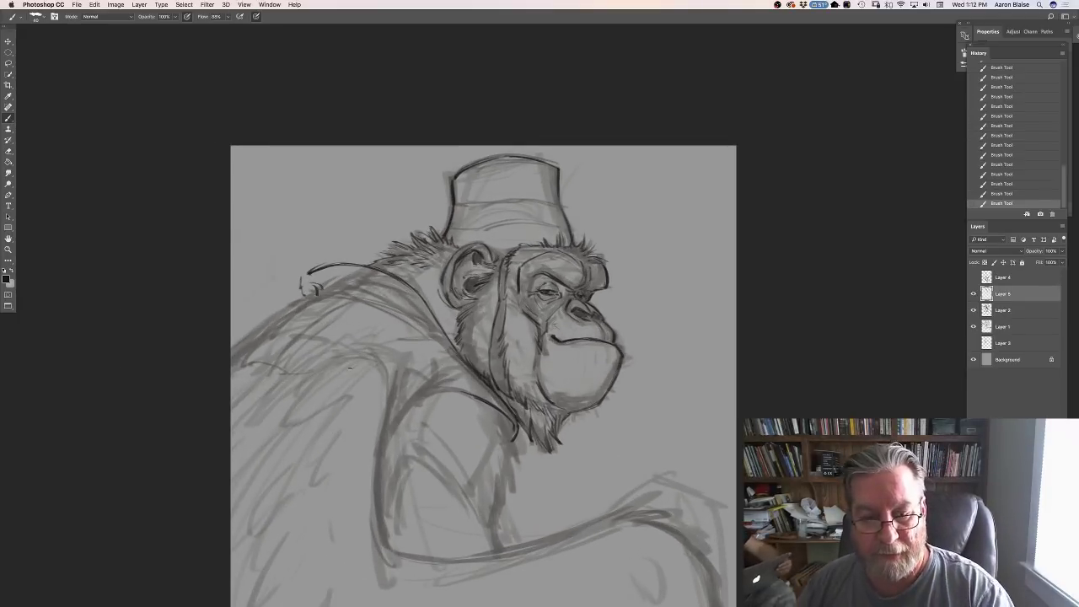
{"action": "mouse_move", "coordinate": [445, 391]}
{"action": "left_mouse_down"}
{"action": "mouse_move", "coordinate": [475, 398]}
{"action": "mouse_move", "coordinate": [397, 421]}
{"action": "left_mouse_up"}
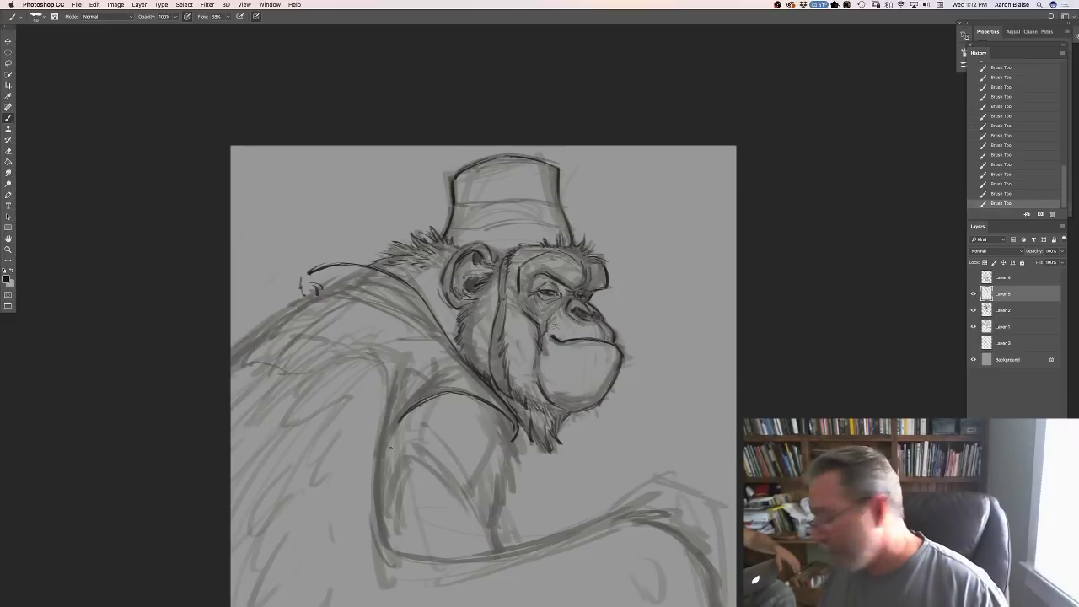
{"action": "left_click", "coordinate": [442, 415]}
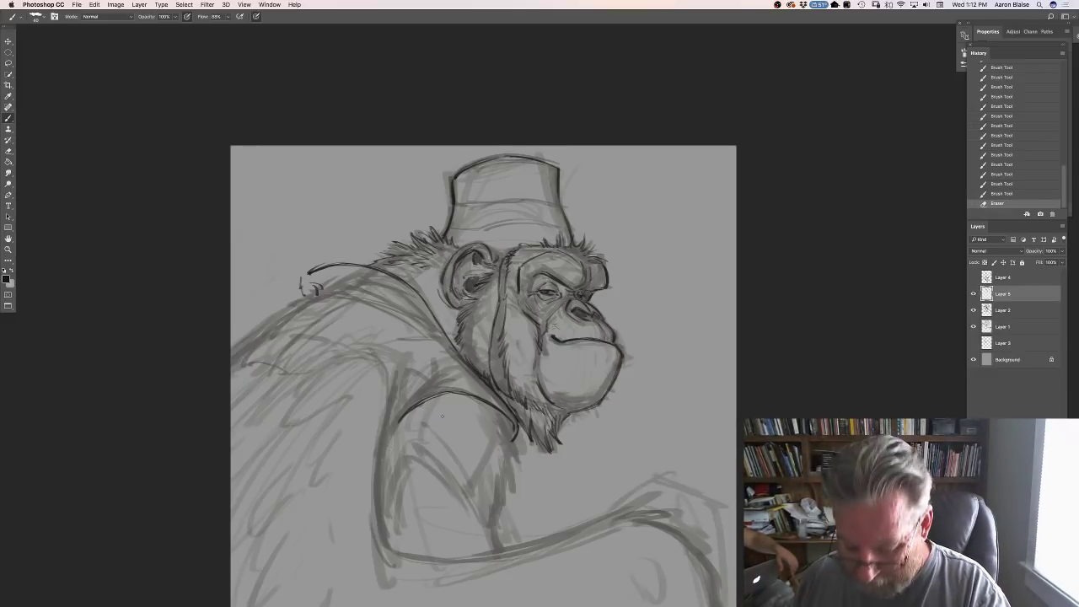
{"action": "mouse_move", "coordinate": [411, 420]}
{"action": "left_mouse_down"}
{"action": "mouse_move", "coordinate": [418, 407]}
{"action": "mouse_move", "coordinate": [465, 401]}
{"action": "left_mouse_up"}
{"action": "mouse_move", "coordinate": [426, 399]}
{"action": "left_mouse_down"}
{"action": "mouse_move", "coordinate": [482, 393]}
{"action": "mouse_move", "coordinate": [471, 395]}
{"action": "left_mouse_up"}
{"action": "key", "text": "b"}
{"action": "left_click_drag", "start_coordinate": [441, 397], "coordinate": [469, 394]}
{"action": "left_click_drag", "start_coordinate": [396, 403], "coordinate": [386, 434]}
{"action": "left_click_drag", "start_coordinate": [395, 405], "coordinate": [385, 433]}
{"action": "left_click_drag", "start_coordinate": [408, 396], "coordinate": [384, 433]}
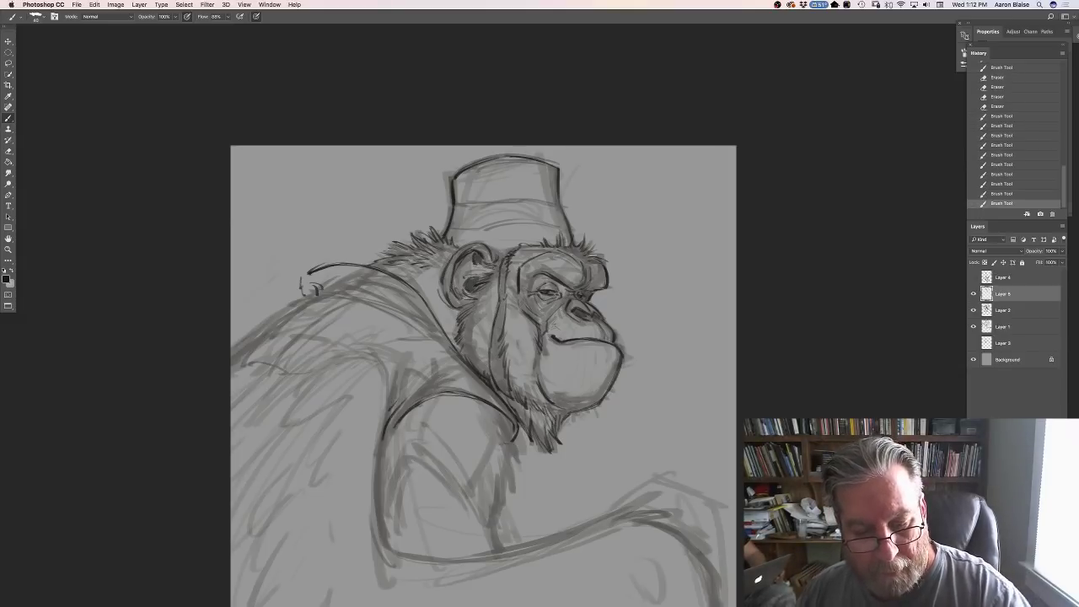
Connect the armhole to the front of the collar and draw jagged fur down the front of the upper arm.
{"action": "mouse_move", "coordinate": [502, 415]}
{"action": "left_mouse_down"}
{"action": "mouse_move", "coordinate": [508, 445]}
{"action": "mouse_move", "coordinate": [509, 427]}
{"action": "left_mouse_up"}
{"action": "key", "text": "e"}
{"action": "key", "text": "b"}
{"action": "left_click_drag", "start_coordinate": [502, 415], "coordinate": [520, 457]}
{"action": "left_click_drag", "start_coordinate": [512, 442], "coordinate": [520, 457]}
{"action": "left_click_drag", "start_coordinate": [511, 442], "coordinate": [514, 468]}
{"action": "left_click_drag", "start_coordinate": [508, 446], "coordinate": [516, 474]}
{"action": "left_click_drag", "start_coordinate": [509, 450], "coordinate": [513, 477]}
{"action": "left_click_drag", "start_coordinate": [507, 460], "coordinate": [502, 509]}
{"action": "left_click_drag", "start_coordinate": [505, 471], "coordinate": [496, 521]}
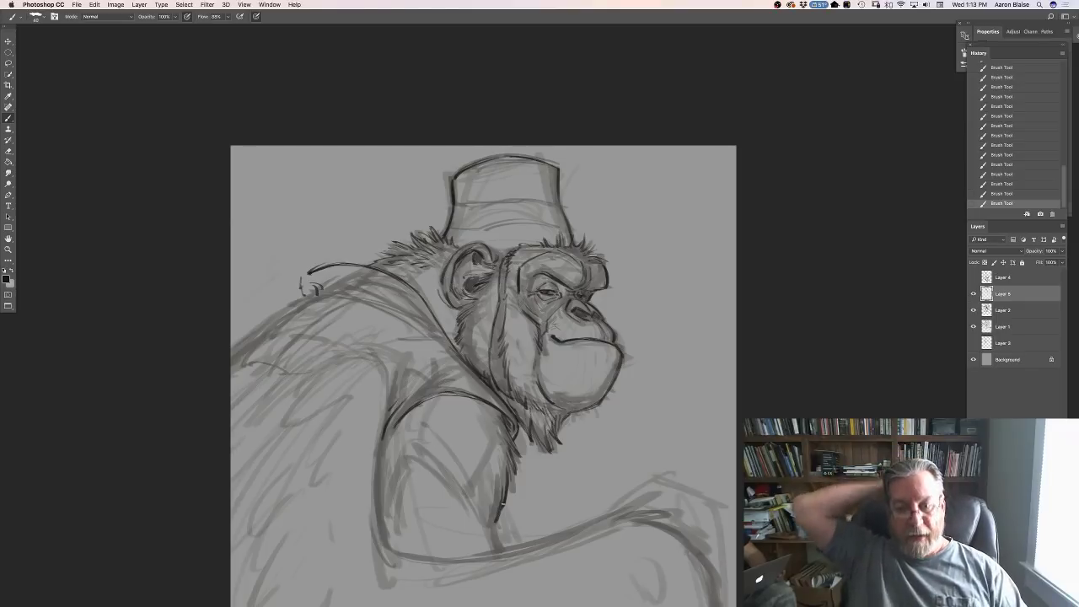
Draw pointed fur at the bottom of the upper arm and along its inner contour, remove the stray mark, and add the short line below.
{"action": "mouse_move", "coordinate": [492, 523]}
{"action": "left_mouse_down"}
{"action": "mouse_move", "coordinate": [488, 537]}
{"action": "mouse_move", "coordinate": [470, 531]}
{"action": "left_mouse_up"}
{"action": "left_click_drag", "start_coordinate": [469, 506], "coordinate": [465, 523]}
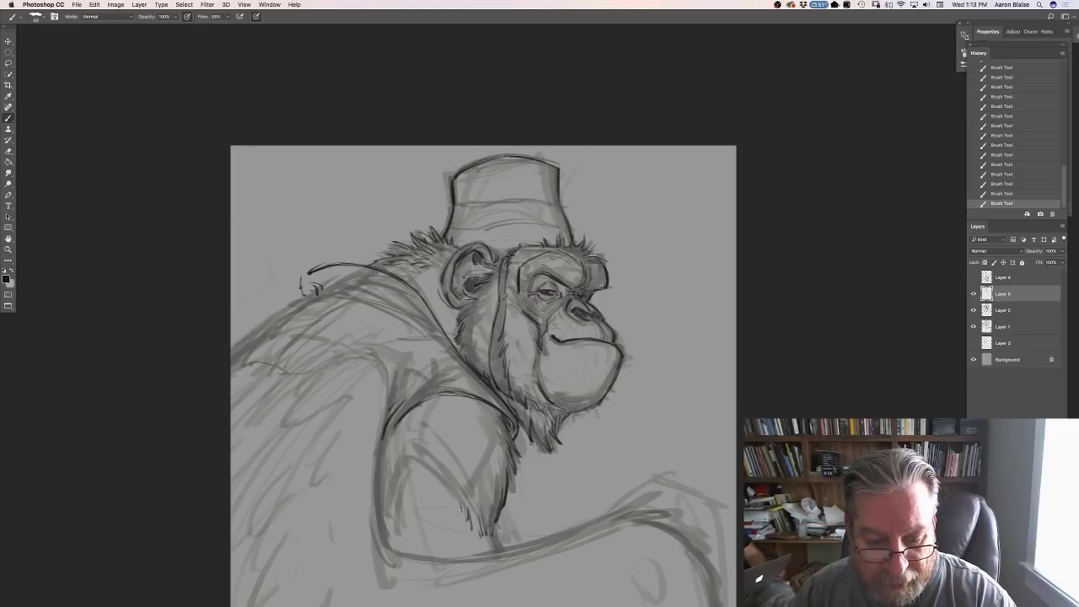
{"action": "mouse_move", "coordinate": [461, 482]}
{"action": "left_mouse_down"}
{"action": "mouse_move", "coordinate": [444, 510]}
{"action": "mouse_move", "coordinate": [425, 499]}
{"action": "left_mouse_up"}
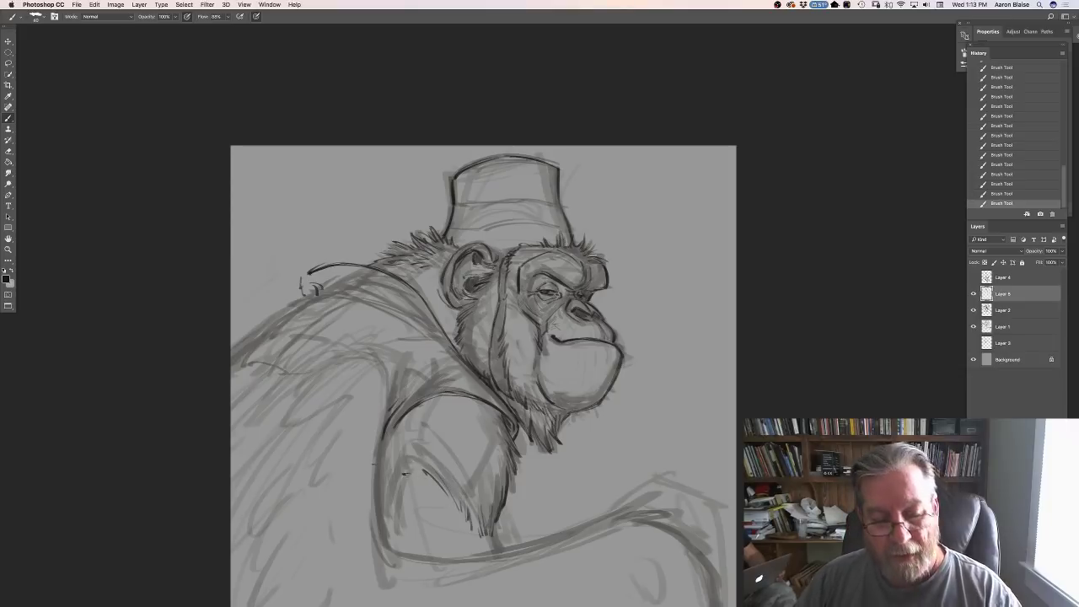
{"action": "key", "text": "e"}
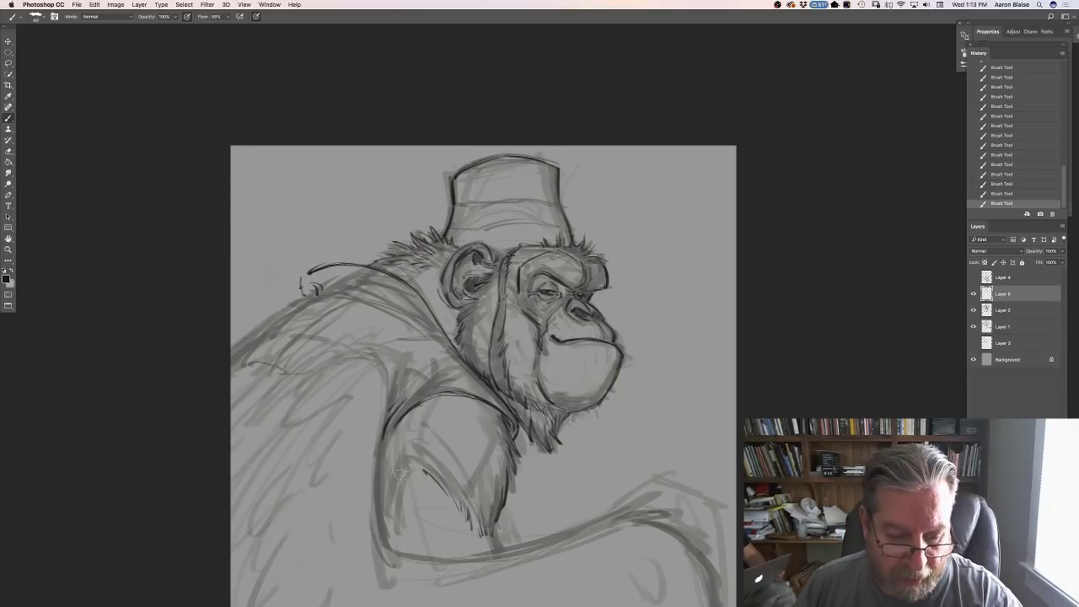
{"action": "left_click_drag", "start_coordinate": [401, 471], "coordinate": [395, 474]}
{"action": "key", "text": "b"}
{"action": "left_click_drag", "start_coordinate": [495, 526], "coordinate": [496, 546]}
{"action": "left_click_drag", "start_coordinate": [500, 524], "coordinate": [498, 547]}
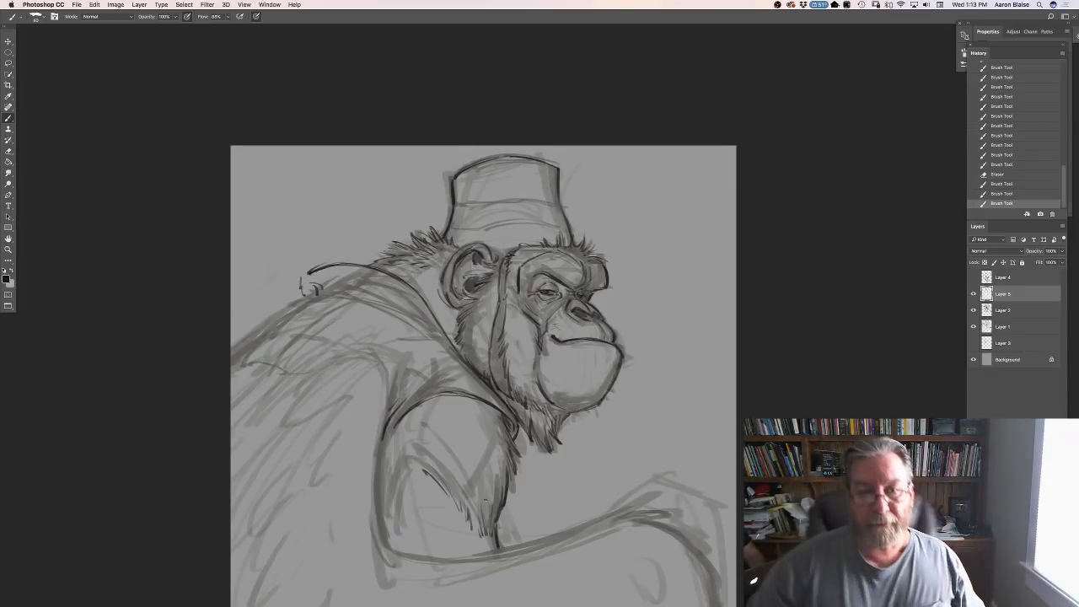
Close the collar's rear end with a curved stroke and add short whisker strokes along the front of the chin.
{"action": "left_click_drag", "start_coordinate": [308, 275], "coordinate": [295, 297]}
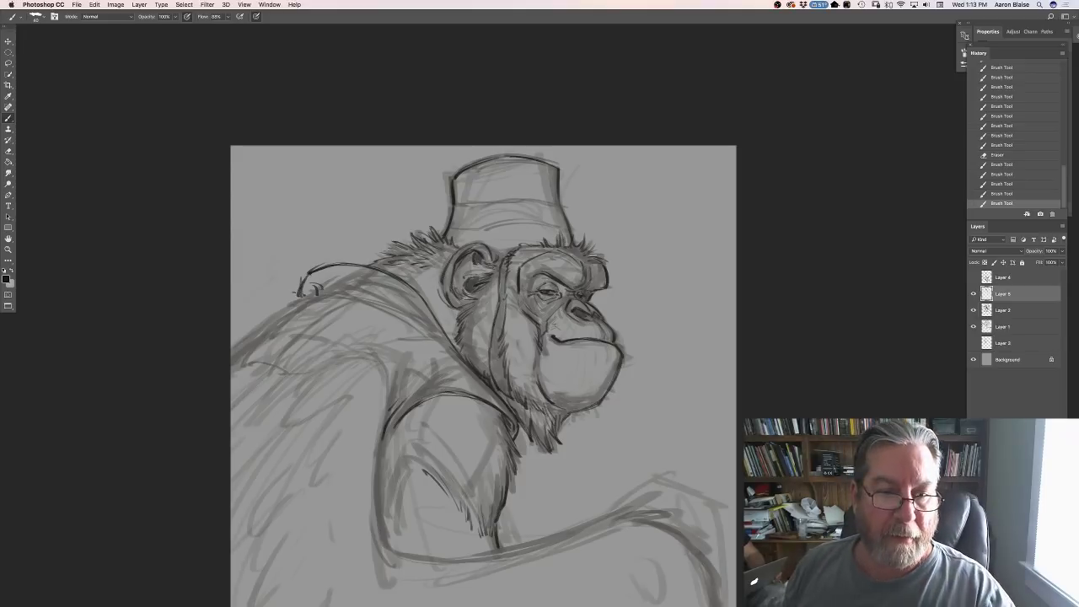
{"action": "mouse_move", "coordinate": [334, 265]}
{"action": "left_mouse_down"}
{"action": "mouse_move", "coordinate": [352, 263]}
{"action": "mouse_move", "coordinate": [421, 299]}
{"action": "left_mouse_up"}
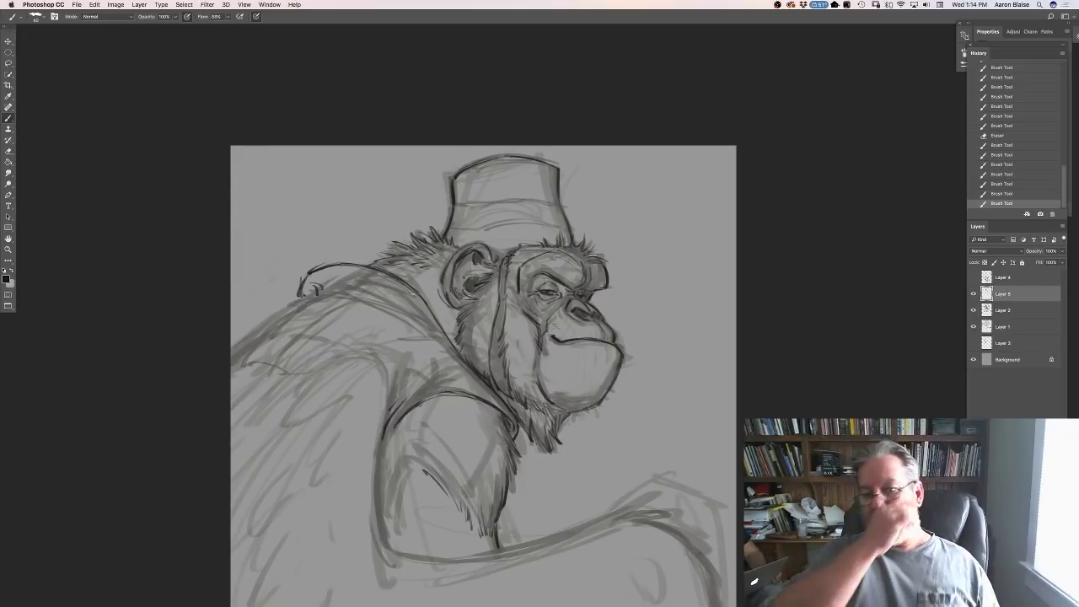
{"action": "left_click_drag", "start_coordinate": [607, 360], "coordinate": [613, 425]}
{"action": "left_click_drag", "start_coordinate": [613, 425], "coordinate": [614, 440]}
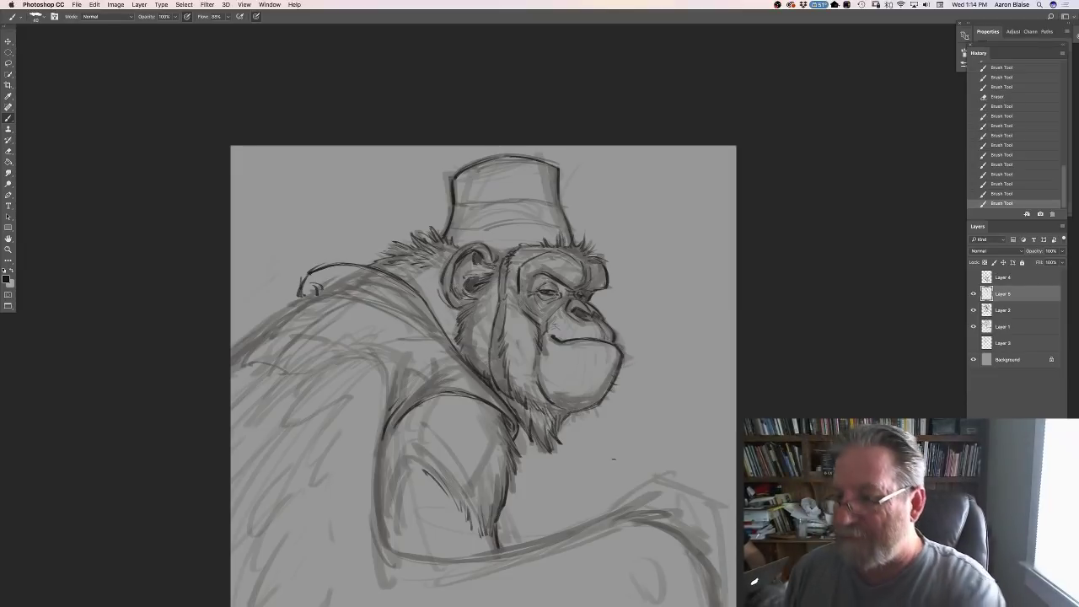
Hide and reshow the line drawing layer to compare it with the rough sketch beneath.
{"action": "left_click", "coordinate": [973, 294]}
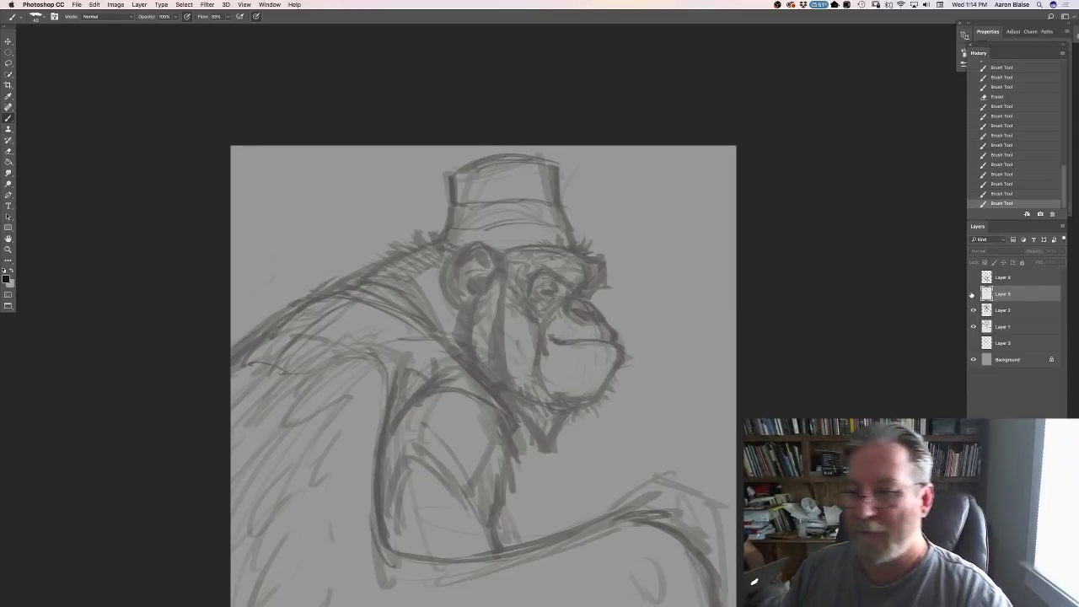
{"action": "left_click", "coordinate": [973, 294]}
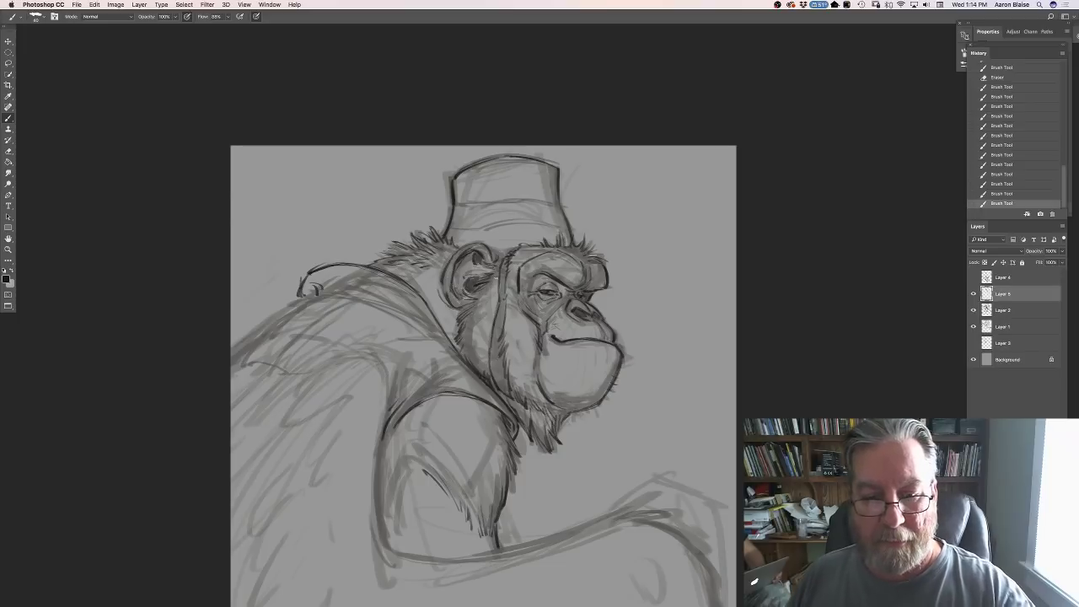
Erase and redraw the chin strap's edges as cleaner lines, and add hair strokes along the lower cheek and beard.
{"action": "left_click_drag", "start_coordinate": [503, 268], "coordinate": [494, 346]}
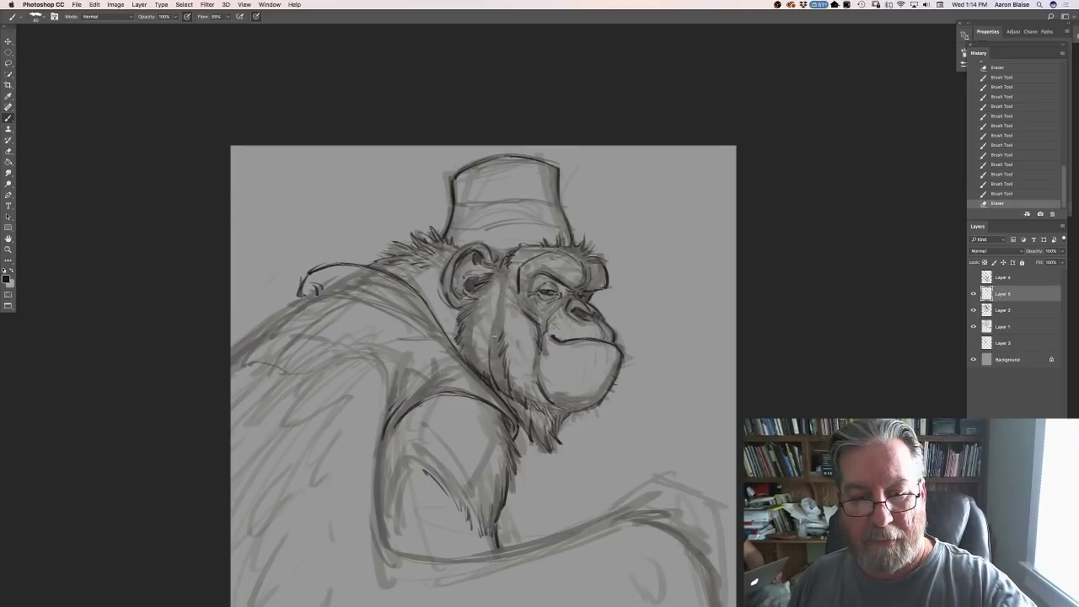
{"action": "left_click_drag", "start_coordinate": [497, 278], "coordinate": [493, 354]}
{"action": "left_click_drag", "start_coordinate": [495, 269], "coordinate": [493, 334]}
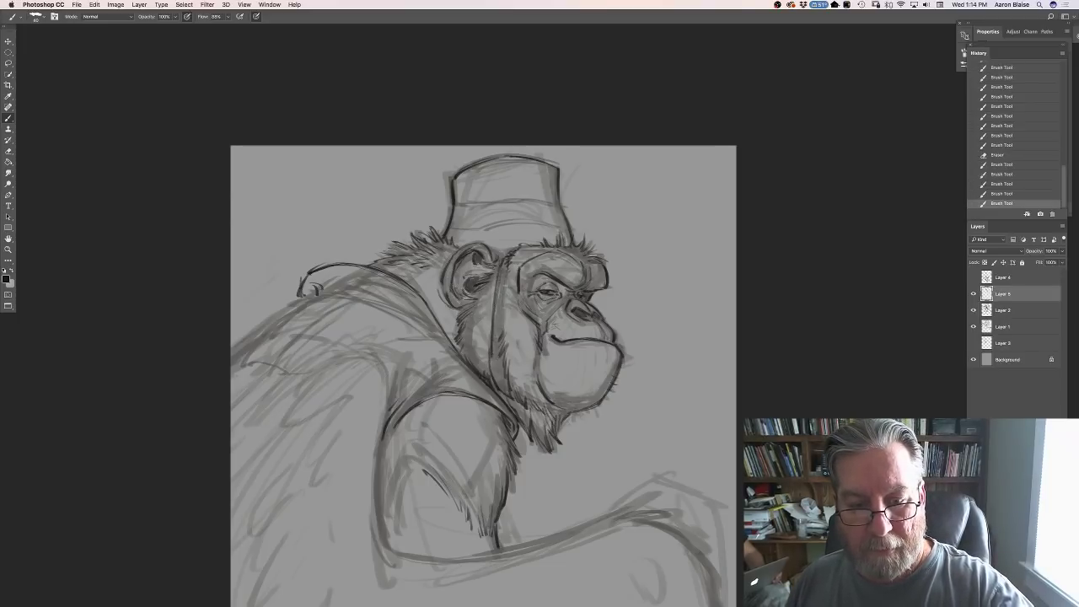
{"action": "left_click_drag", "start_coordinate": [505, 263], "coordinate": [497, 318]}
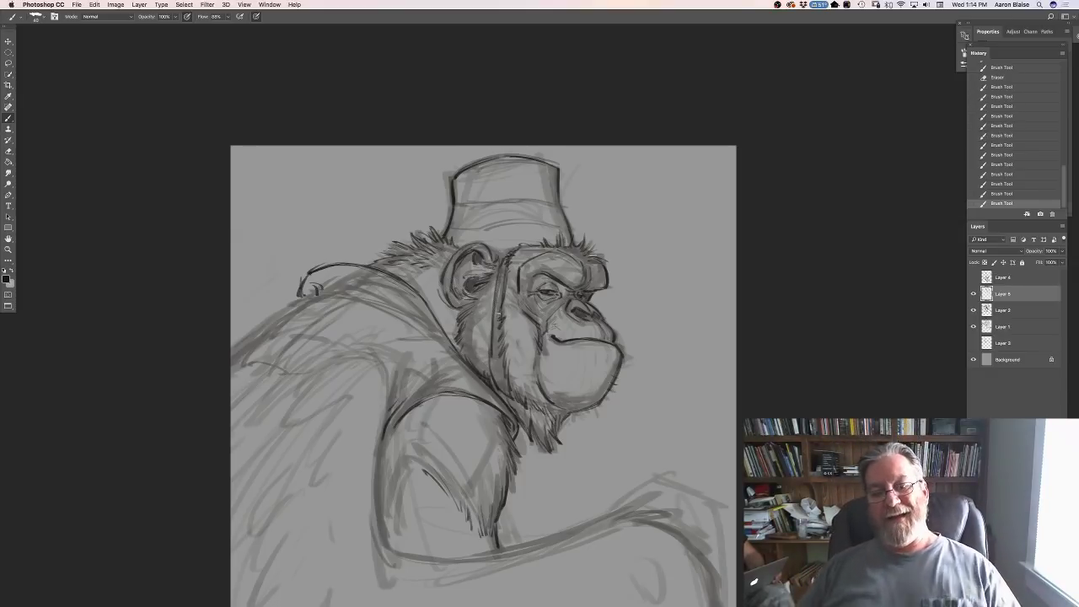
{"action": "mouse_move", "coordinate": [521, 371]}
{"action": "left_mouse_down"}
{"action": "mouse_move", "coordinate": [520, 393]}
{"action": "mouse_move", "coordinate": [564, 434]}
{"action": "left_mouse_up"}
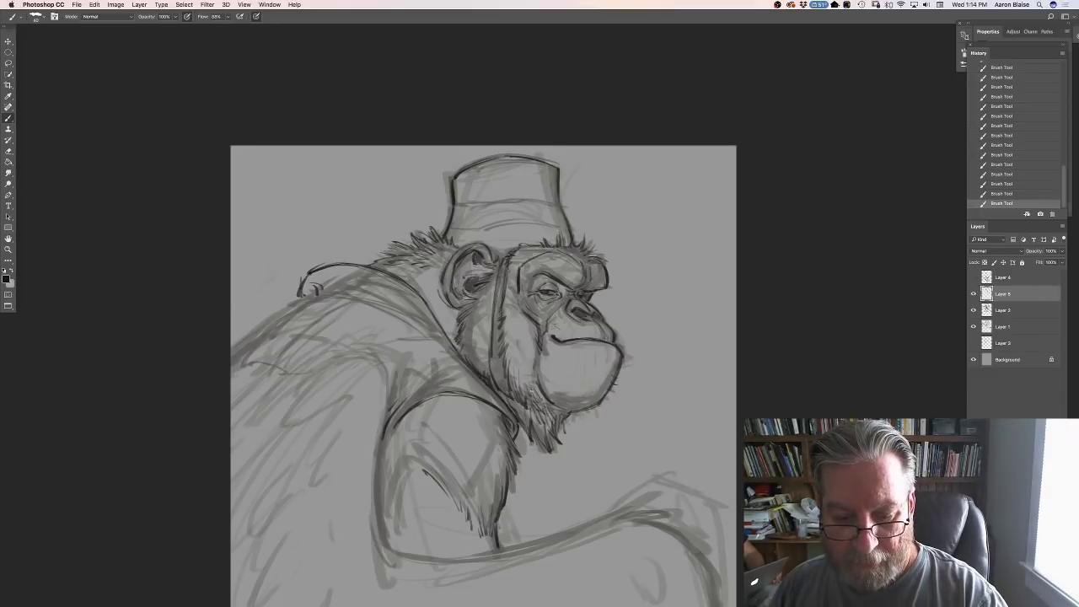
{"action": "left_click_drag", "start_coordinate": [520, 403], "coordinate": [523, 421]}
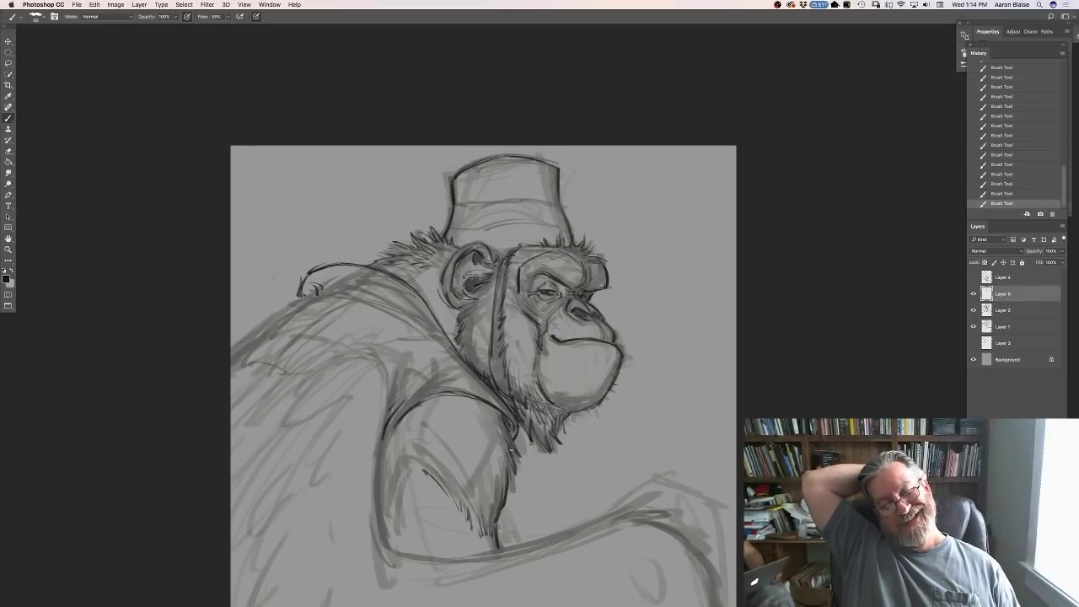
Draw the collar's inner edge and the upper back contour, and add a second line along the top of the armhole.
{"action": "left_click_drag", "start_coordinate": [440, 284], "coordinate": [447, 296]}
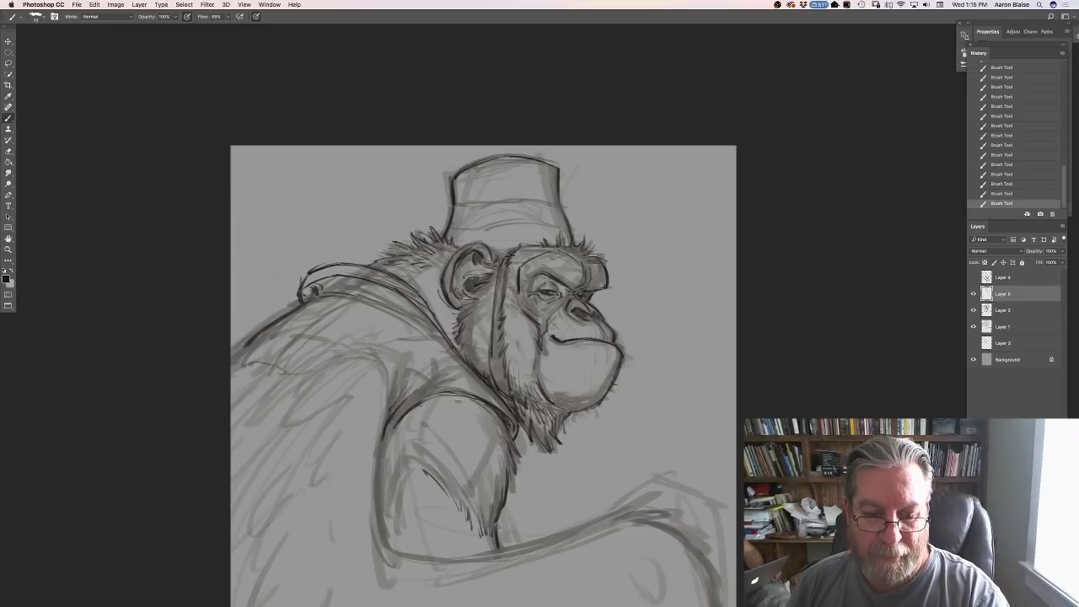
{"action": "left_click_drag", "start_coordinate": [487, 403], "coordinate": [445, 393]}
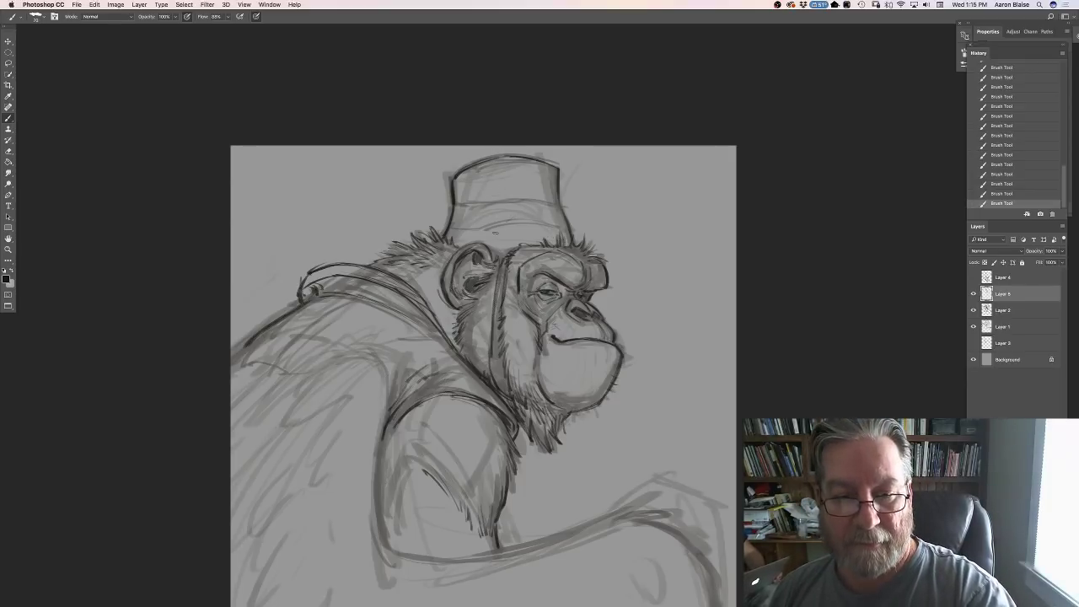
Decorate the hat with zigzag bands around its middle and base and a curling swirl on the front side.
{"action": "mouse_move", "coordinate": [495, 231]}
{"action": "left_mouse_down"}
{"action": "mouse_move", "coordinate": [504, 223]}
{"action": "mouse_move", "coordinate": [453, 224]}
{"action": "mouse_move", "coordinate": [546, 228]}
{"action": "mouse_move", "coordinate": [532, 187]}
{"action": "left_mouse_up"}
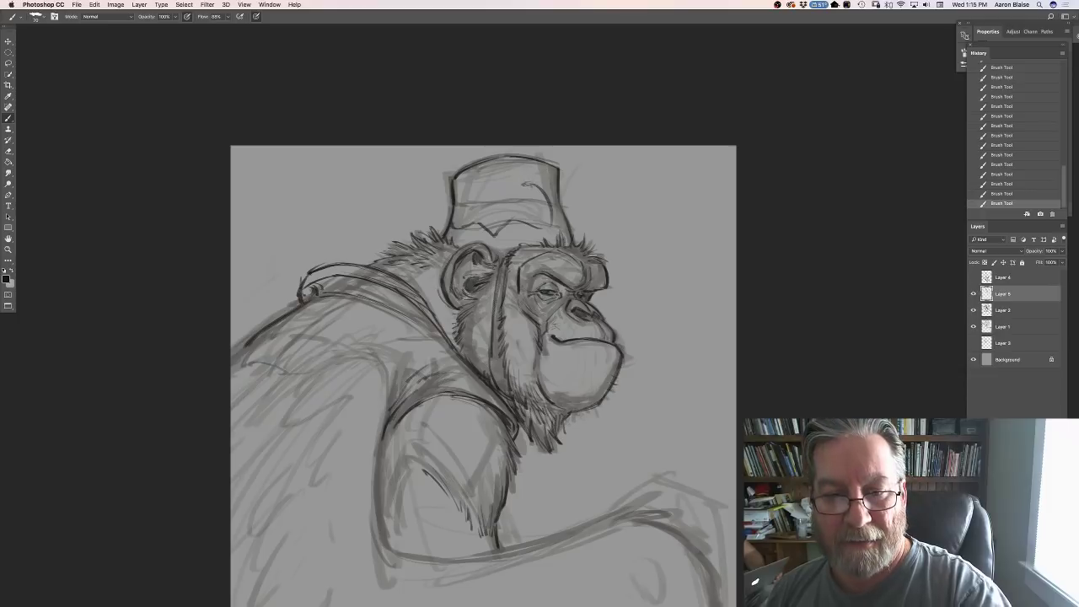
{"action": "mouse_move", "coordinate": [526, 192]}
{"action": "left_mouse_down"}
{"action": "mouse_move", "coordinate": [536, 207]}
{"action": "mouse_move", "coordinate": [467, 204]}
{"action": "left_mouse_up"}
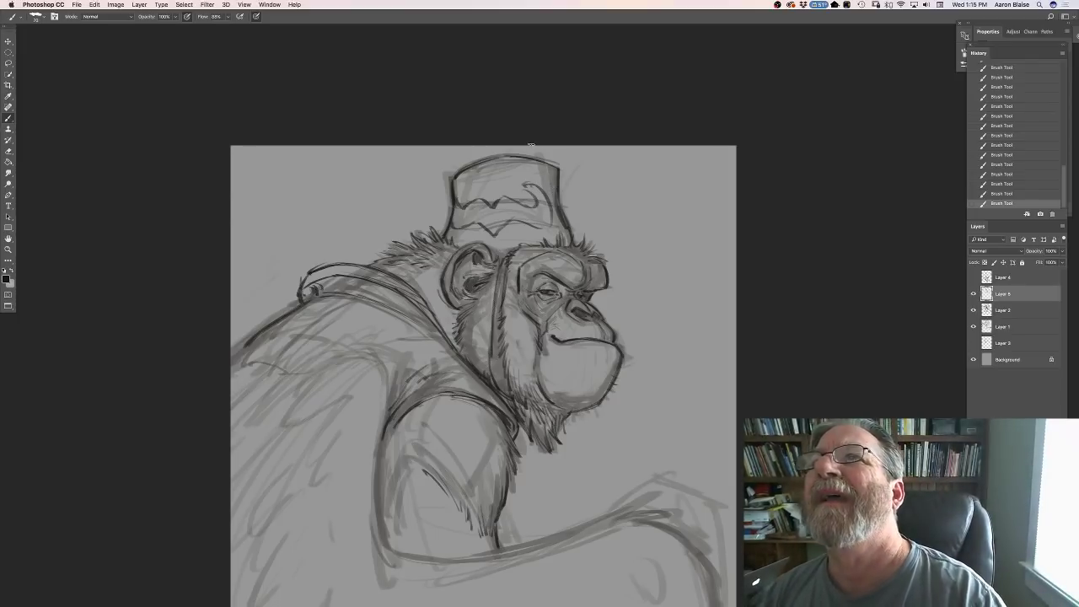
{"action": "mouse_move", "coordinate": [523, 192]}
{"action": "left_mouse_down"}
{"action": "mouse_move", "coordinate": [513, 180]}
{"action": "mouse_move", "coordinate": [539, 176]}
{"action": "mouse_move", "coordinate": [556, 189]}
{"action": "mouse_move", "coordinate": [453, 195]}
{"action": "left_mouse_up"}
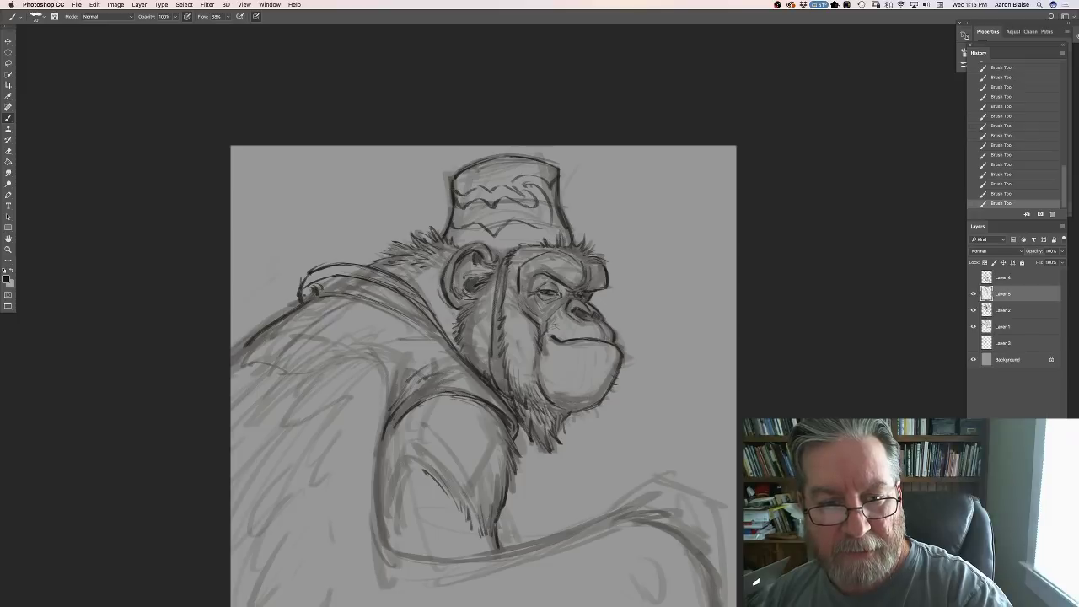
{"action": "mouse_move", "coordinate": [494, 247]}
{"action": "left_mouse_down"}
{"action": "mouse_move", "coordinate": [514, 226]}
{"action": "mouse_move", "coordinate": [575, 238]}
{"action": "left_mouse_up"}
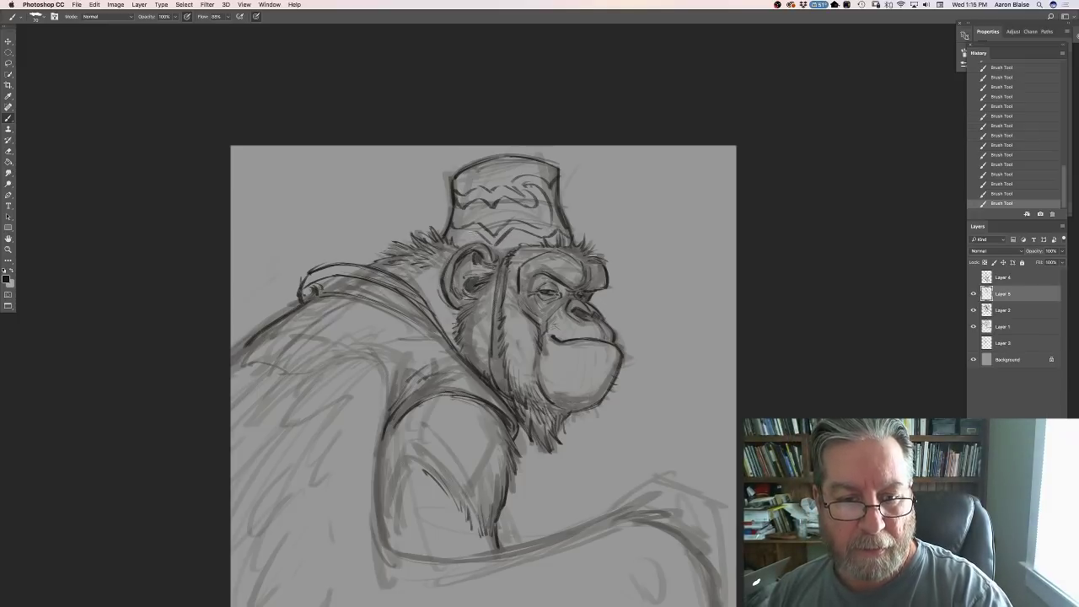
Draw the vest's fold lines over the shoulder above the armhole, and darken the upper arm's back and front contours.
{"action": "left_click_drag", "start_coordinate": [481, 233], "coordinate": [445, 236]}
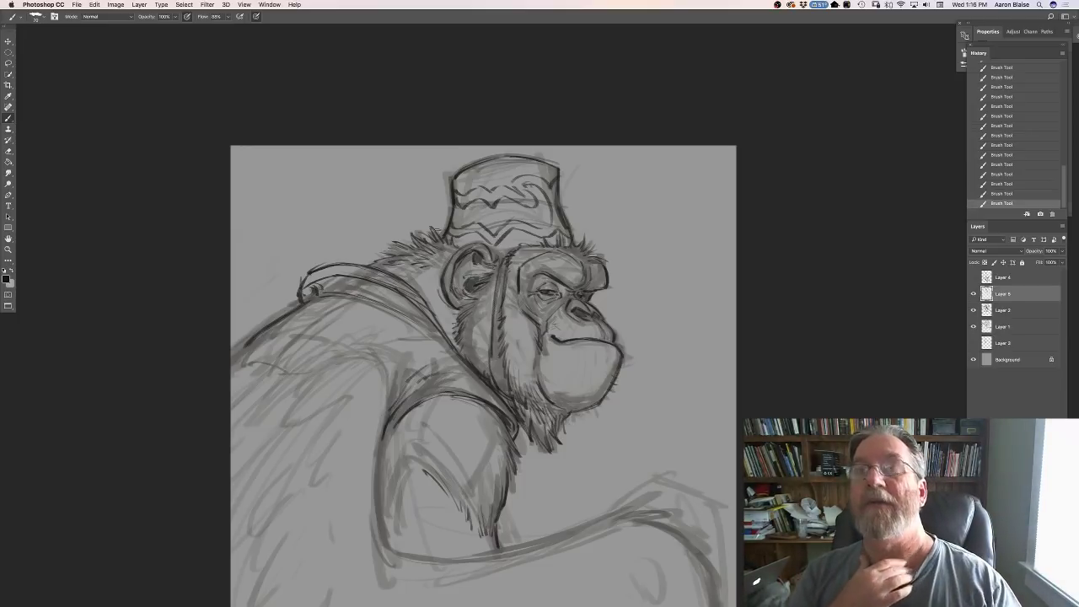
{"action": "mouse_move", "coordinate": [440, 359]}
{"action": "left_mouse_down"}
{"action": "mouse_move", "coordinate": [446, 371]}
{"action": "mouse_move", "coordinate": [411, 345]}
{"action": "mouse_move", "coordinate": [396, 374]}
{"action": "mouse_move", "coordinate": [391, 352]}
{"action": "mouse_move", "coordinate": [435, 334]}
{"action": "mouse_move", "coordinate": [468, 376]}
{"action": "mouse_move", "coordinate": [452, 374]}
{"action": "mouse_move", "coordinate": [484, 388]}
{"action": "mouse_move", "coordinate": [454, 366]}
{"action": "mouse_move", "coordinate": [457, 354]}
{"action": "left_mouse_up"}
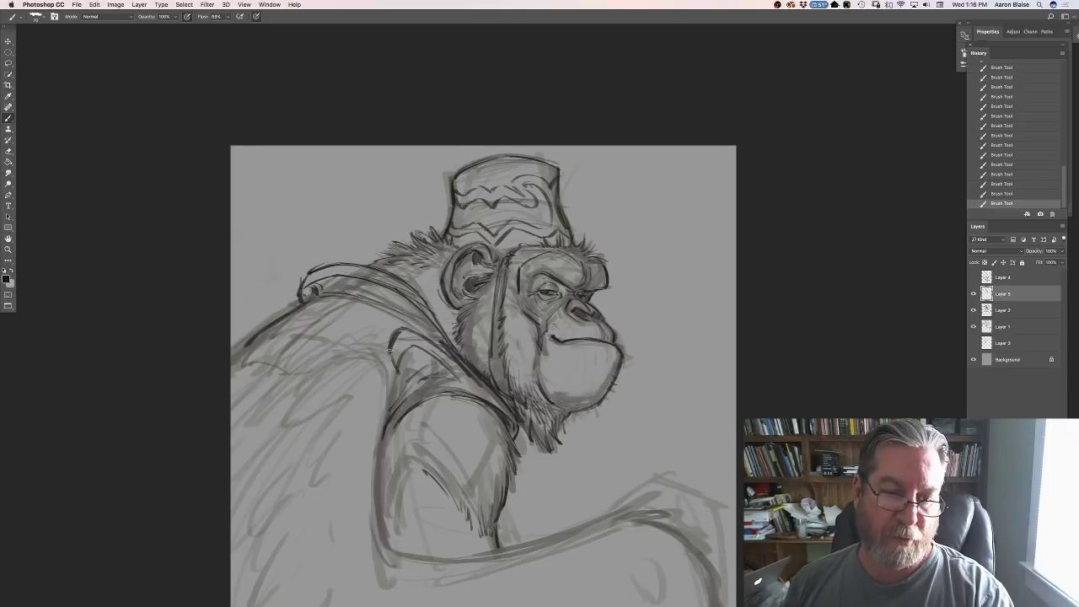
{"action": "left_click_drag", "start_coordinate": [456, 378], "coordinate": [412, 382]}
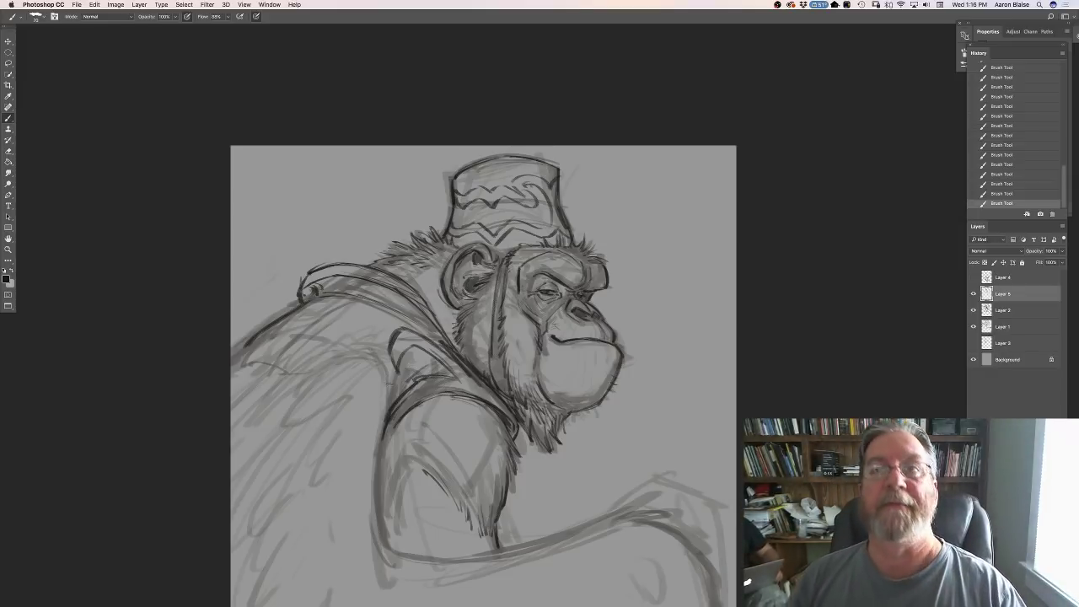
{"action": "left_click_drag", "start_coordinate": [391, 407], "coordinate": [376, 475]}
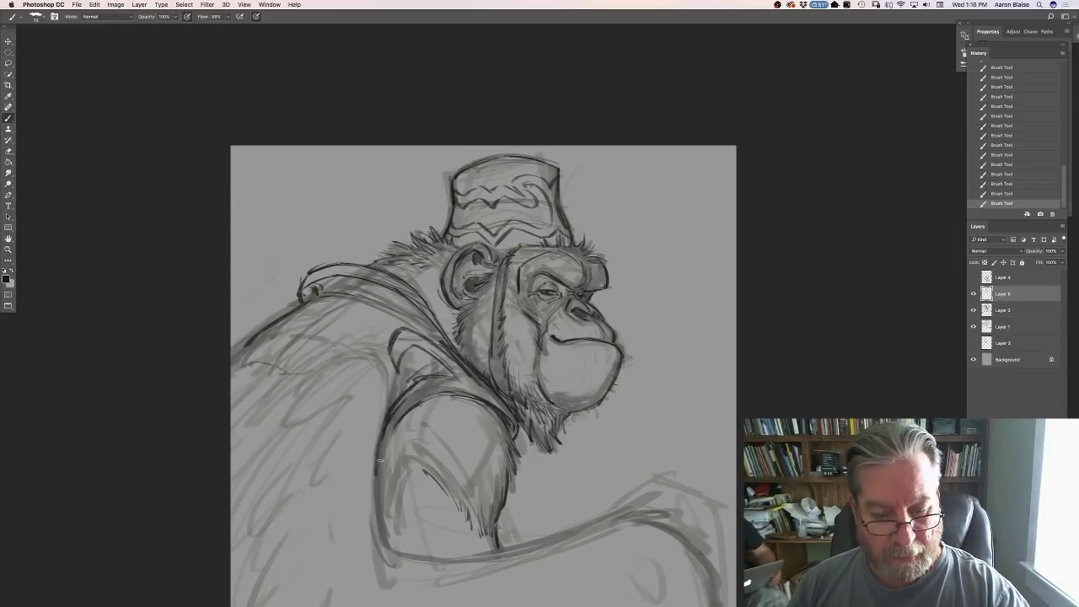
{"action": "left_click_drag", "start_coordinate": [501, 470], "coordinate": [497, 526]}
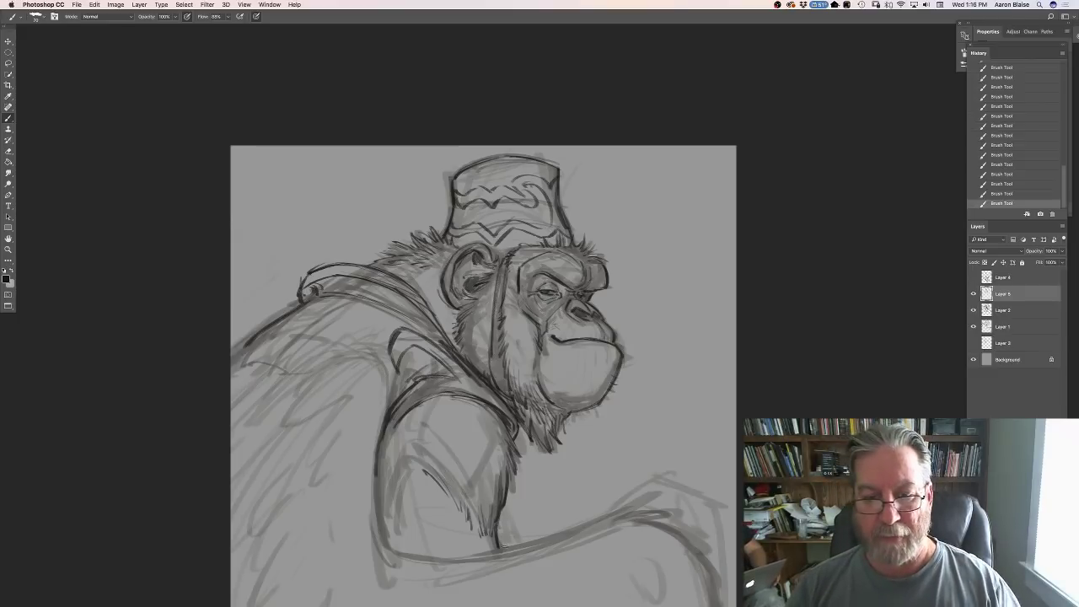
Draw the near wing's edge from behind the arm across to its bend and down its outer side, with short feather strokes inside the bend.
{"action": "key", "text": "super+minus"}
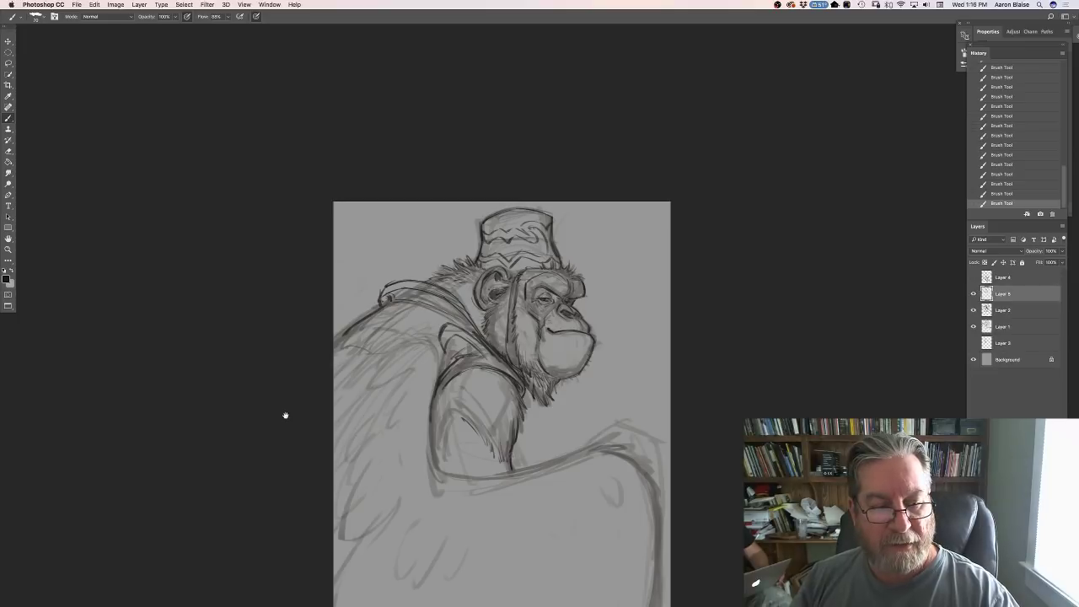
{"action": "scroll", "coordinate": [284, 414], "scroll_direction": "down", "scroll_amount": 5}
{"action": "scroll", "coordinate": [290, 296], "scroll_direction": "up", "scroll_amount": 1}
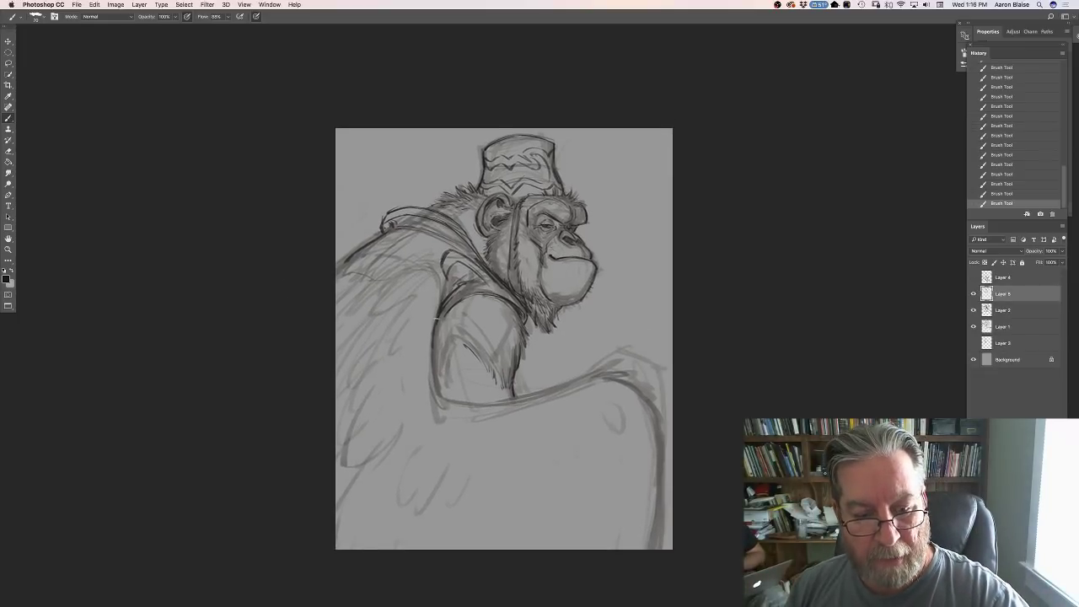
{"action": "mouse_move", "coordinate": [438, 335]}
{"action": "left_mouse_down"}
{"action": "mouse_move", "coordinate": [438, 376]}
{"action": "mouse_move", "coordinate": [580, 383]}
{"action": "mouse_move", "coordinate": [620, 372]}
{"action": "mouse_move", "coordinate": [647, 387]}
{"action": "mouse_move", "coordinate": [659, 438]}
{"action": "mouse_move", "coordinate": [654, 514]}
{"action": "left_mouse_up"}
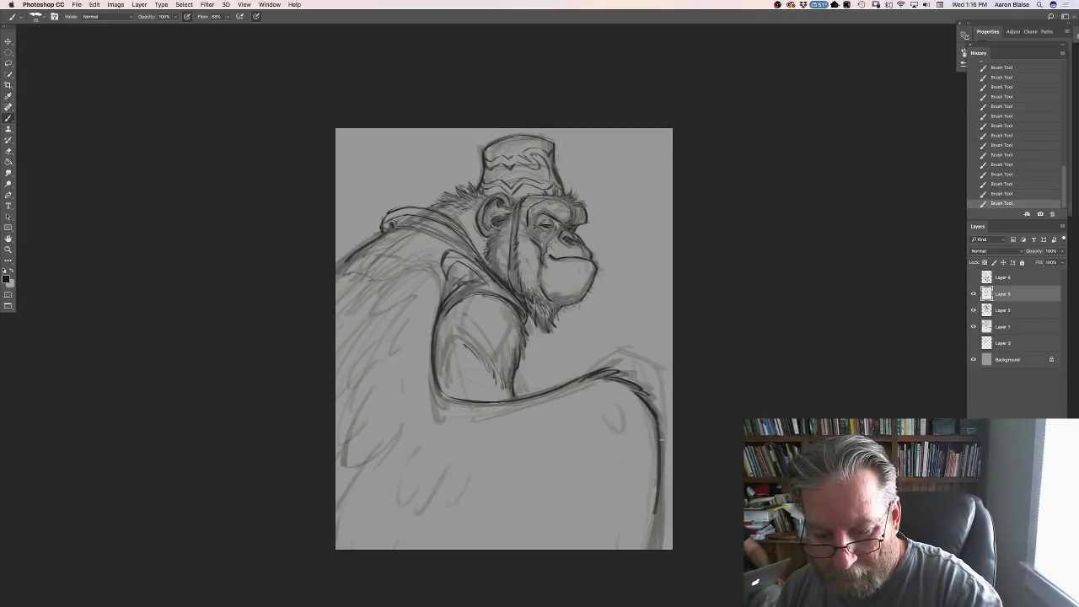
{"action": "left_click_drag", "start_coordinate": [661, 433], "coordinate": [651, 547]}
{"action": "mouse_move", "coordinate": [633, 408]}
{"action": "left_mouse_down"}
{"action": "mouse_move", "coordinate": [649, 421]}
{"action": "mouse_move", "coordinate": [649, 452]}
{"action": "left_mouse_up"}
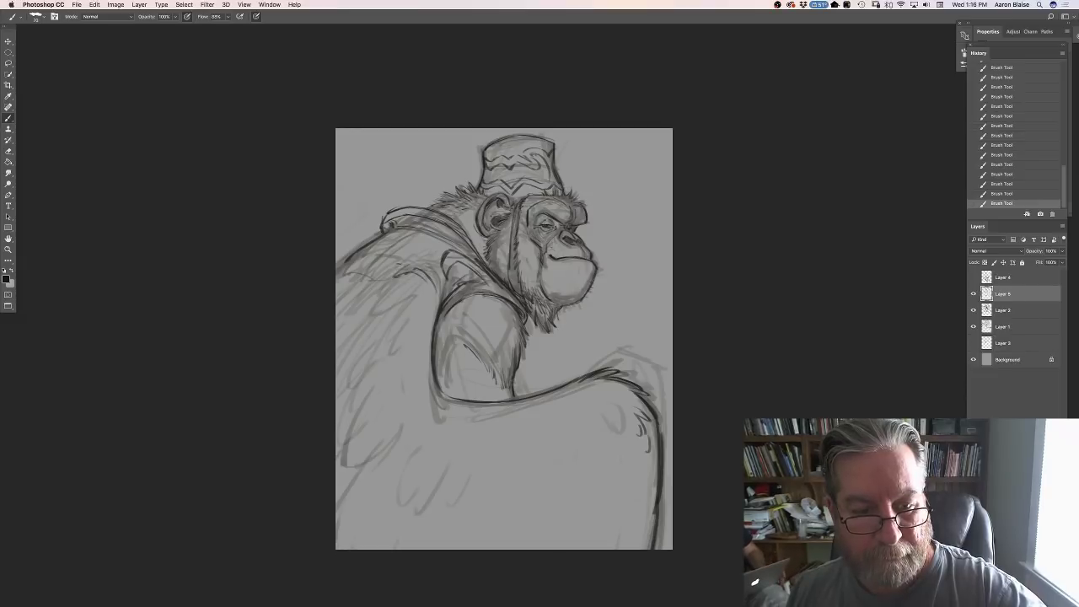
Outline the first small feathers on the upper wing behind the shoulder, erasing and redrawing their tips.
{"action": "mouse_move", "coordinate": [356, 327]}
{"action": "left_mouse_down"}
{"action": "mouse_move", "coordinate": [373, 297]}
{"action": "mouse_move", "coordinate": [367, 332]}
{"action": "mouse_move", "coordinate": [355, 330]}
{"action": "left_mouse_up"}
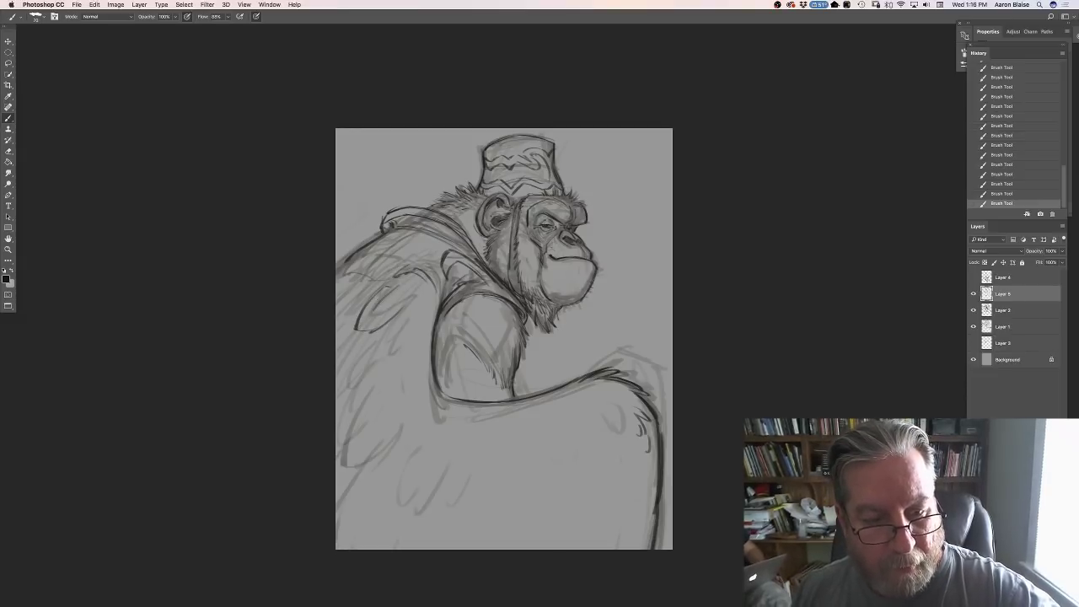
{"action": "mouse_move", "coordinate": [390, 288]}
{"action": "left_mouse_down"}
{"action": "mouse_move", "coordinate": [378, 302]}
{"action": "mouse_move", "coordinate": [412, 310]}
{"action": "left_mouse_up"}
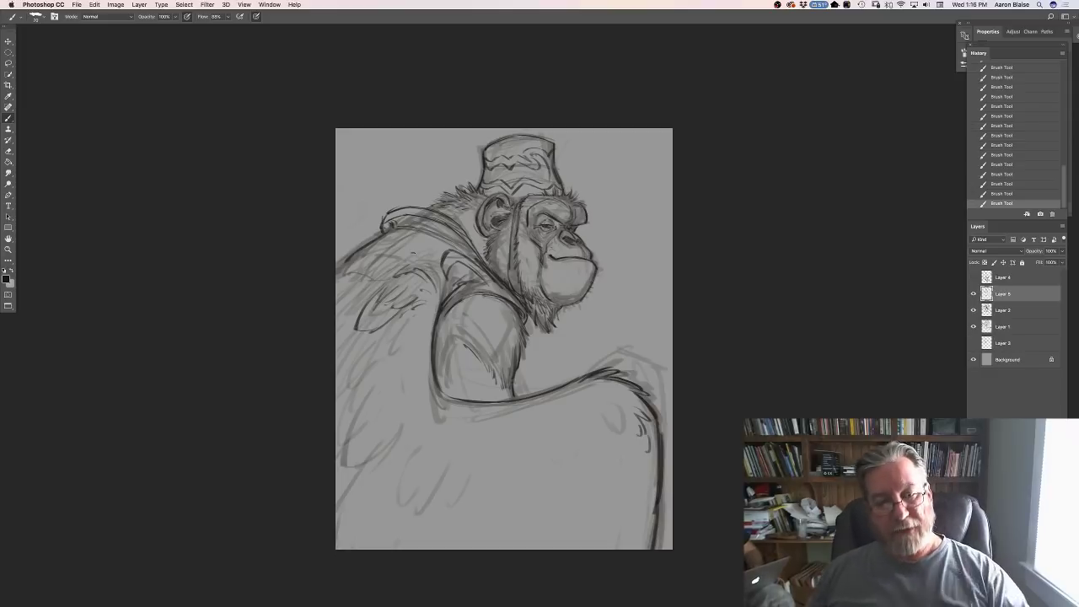
{"action": "mouse_move", "coordinate": [401, 275]}
{"action": "left_mouse_down"}
{"action": "mouse_move", "coordinate": [339, 300]}
{"action": "mouse_move", "coordinate": [373, 328]}
{"action": "mouse_move", "coordinate": [363, 329]}
{"action": "left_mouse_up"}
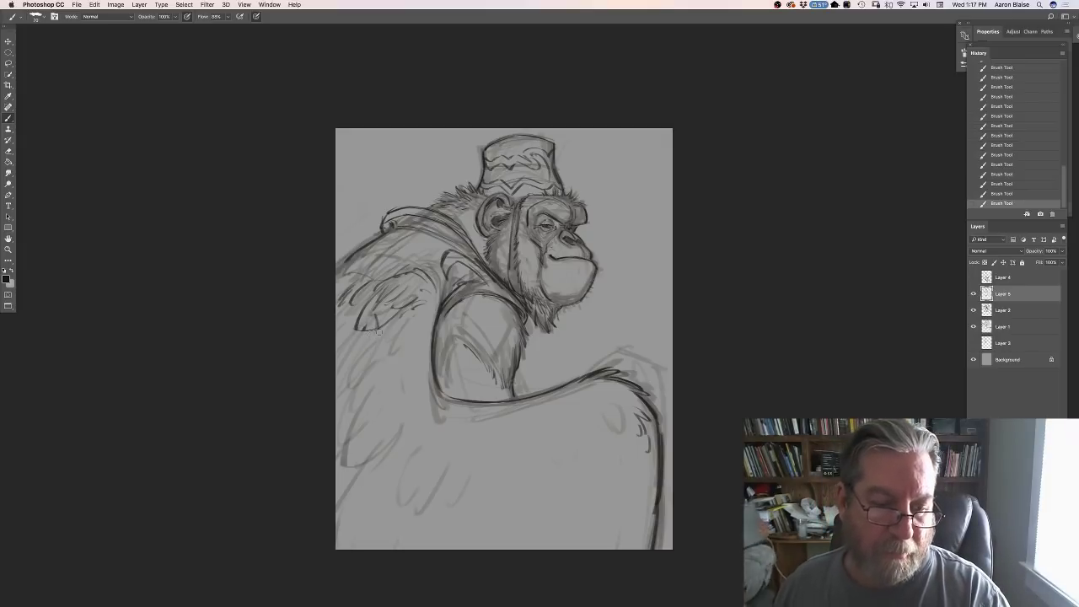
{"action": "key", "text": "e"}
{"action": "left_click_drag", "start_coordinate": [378, 331], "coordinate": [354, 358]}
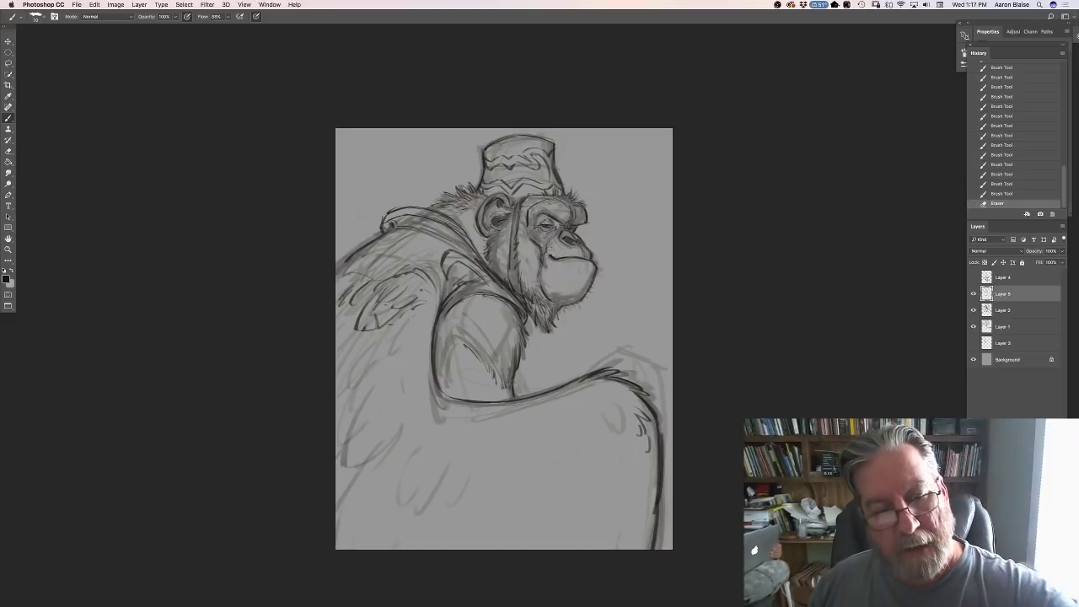
{"action": "left_click_drag", "start_coordinate": [363, 332], "coordinate": [358, 345]}
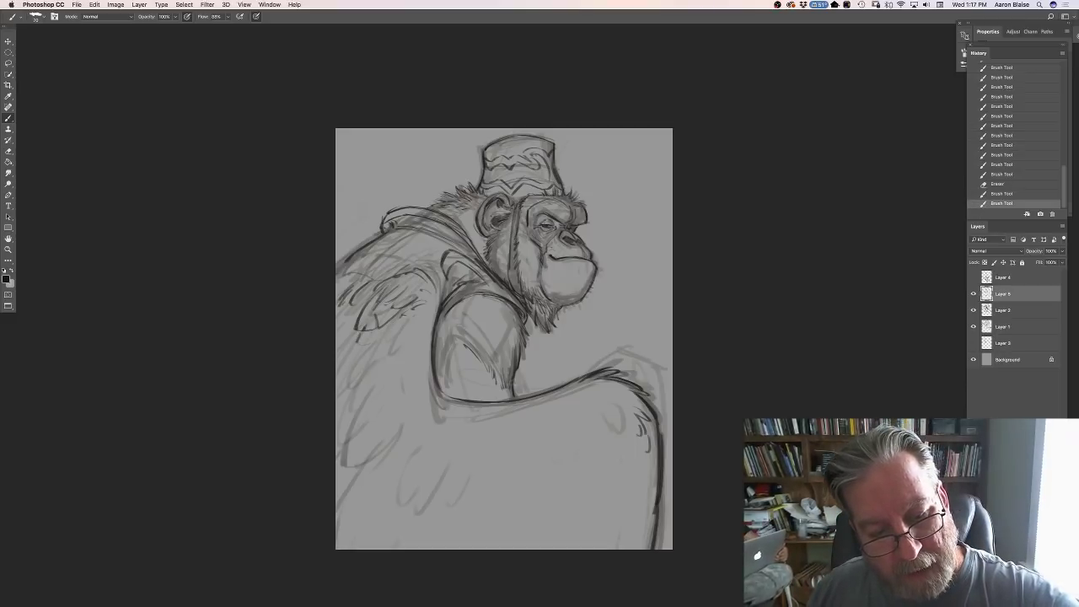
Draw further rows of overlapping feathers below the first ones on the upper wing, cleaning up stray lines with the Eraser.
{"action": "left_click_drag", "start_coordinate": [411, 305], "coordinate": [393, 324]}
{"action": "mouse_move", "coordinate": [396, 320]}
{"action": "left_mouse_down"}
{"action": "mouse_move", "coordinate": [378, 342]}
{"action": "mouse_move", "coordinate": [356, 342]}
{"action": "mouse_move", "coordinate": [382, 336]}
{"action": "left_mouse_up"}
{"action": "left_click_drag", "start_coordinate": [386, 325], "coordinate": [380, 337]}
{"action": "left_click_drag", "start_coordinate": [387, 326], "coordinate": [382, 339]}
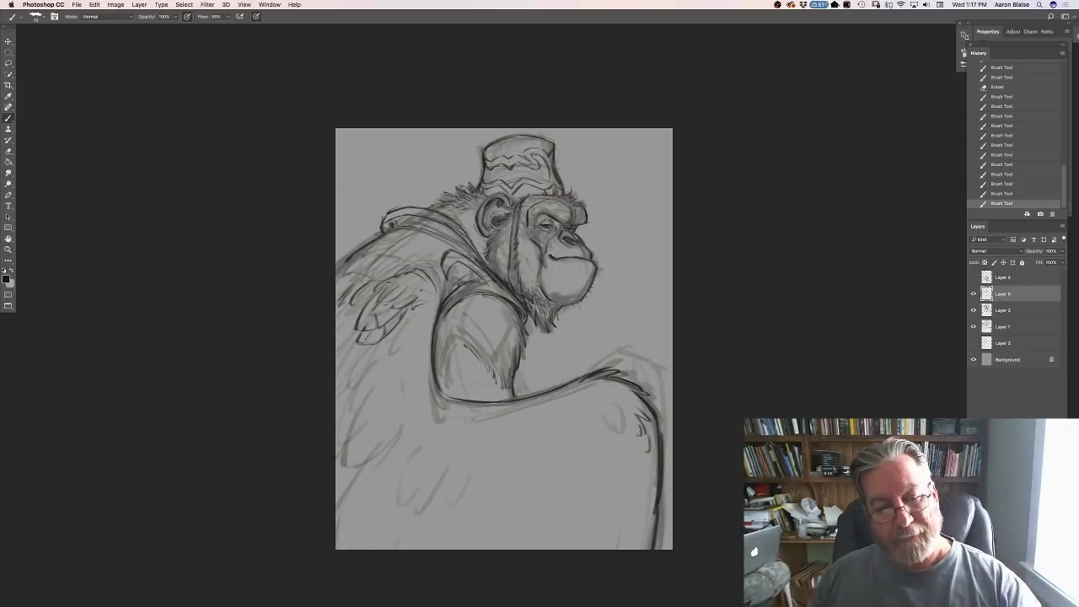
{"action": "left_click_drag", "start_coordinate": [363, 347], "coordinate": [346, 376]}
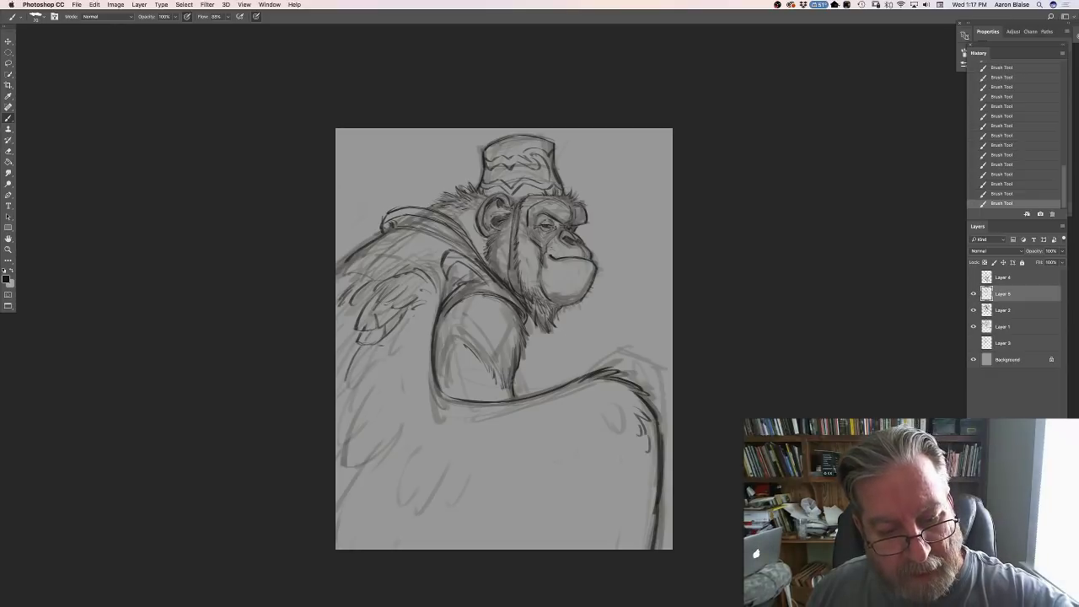
{"action": "left_click_drag", "start_coordinate": [396, 334], "coordinate": [363, 382]}
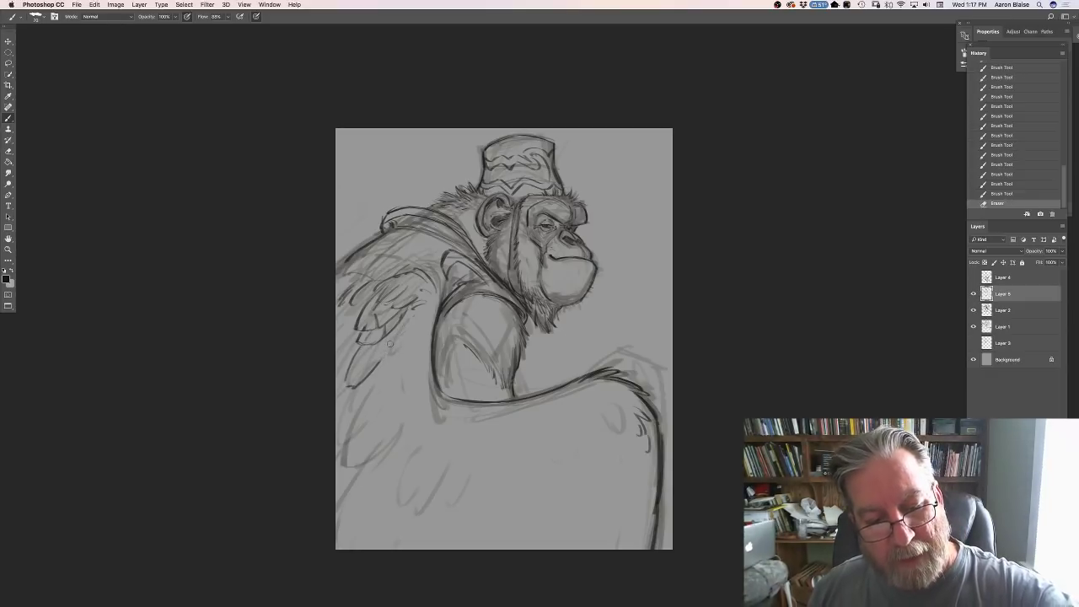
{"action": "mouse_move", "coordinate": [378, 338]}
{"action": "left_mouse_down"}
{"action": "mouse_move", "coordinate": [413, 364]}
{"action": "mouse_move", "coordinate": [403, 346]}
{"action": "mouse_move", "coordinate": [415, 354]}
{"action": "mouse_move", "coordinate": [353, 376]}
{"action": "left_mouse_up"}
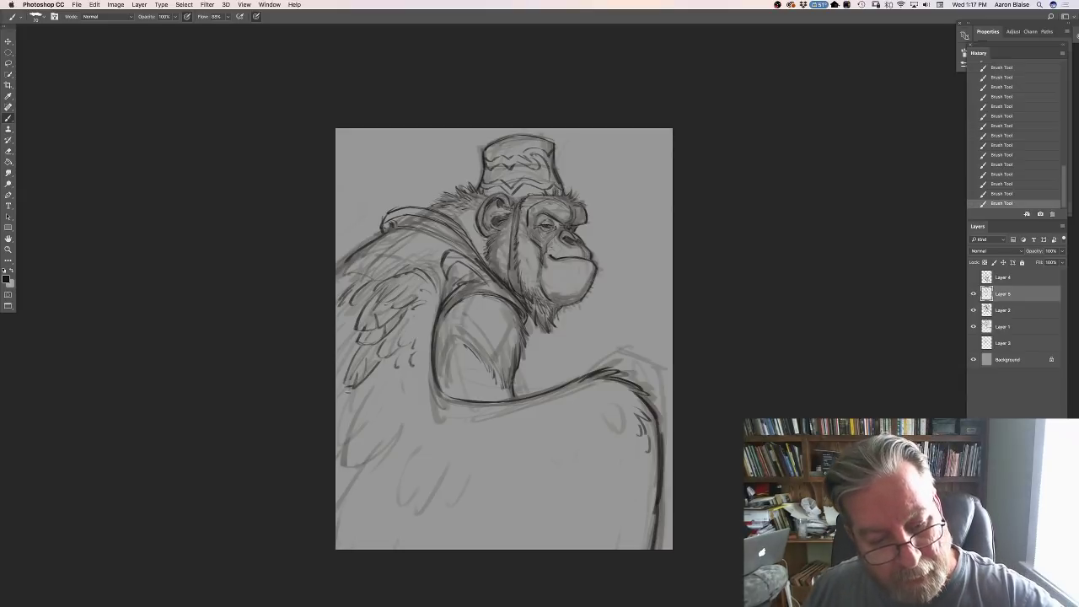
Draw long flight feathers sweeping down toward the canvas's lower left edge, and shorter curved feather tips beside them.
{"action": "mouse_move", "coordinate": [346, 389]}
{"action": "left_mouse_down"}
{"action": "mouse_move", "coordinate": [338, 428]}
{"action": "mouse_move", "coordinate": [383, 400]}
{"action": "mouse_move", "coordinate": [401, 363]}
{"action": "mouse_move", "coordinate": [338, 421]}
{"action": "mouse_move", "coordinate": [359, 434]}
{"action": "mouse_move", "coordinate": [395, 368]}
{"action": "mouse_move", "coordinate": [339, 463]}
{"action": "left_mouse_up"}
{"action": "mouse_move", "coordinate": [405, 394]}
{"action": "left_mouse_down"}
{"action": "mouse_move", "coordinate": [338, 477]}
{"action": "mouse_move", "coordinate": [337, 507]}
{"action": "left_mouse_up"}
{"action": "left_click_drag", "start_coordinate": [393, 475], "coordinate": [341, 536]}
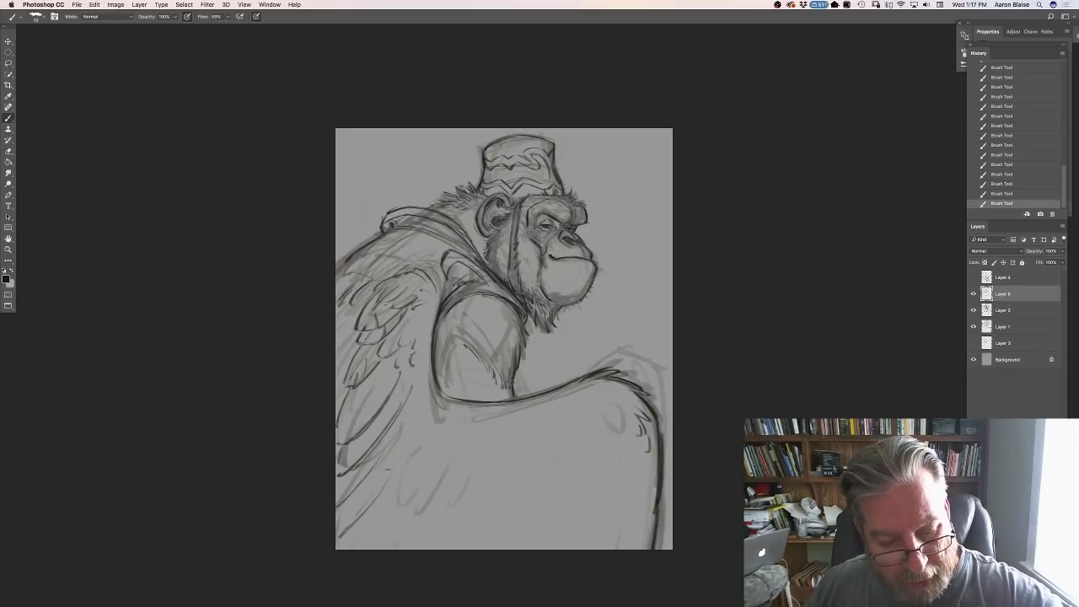
{"action": "mouse_move", "coordinate": [397, 452]}
{"action": "left_mouse_down"}
{"action": "mouse_move", "coordinate": [404, 479]}
{"action": "mouse_move", "coordinate": [414, 470]}
{"action": "mouse_move", "coordinate": [440, 488]}
{"action": "left_mouse_up"}
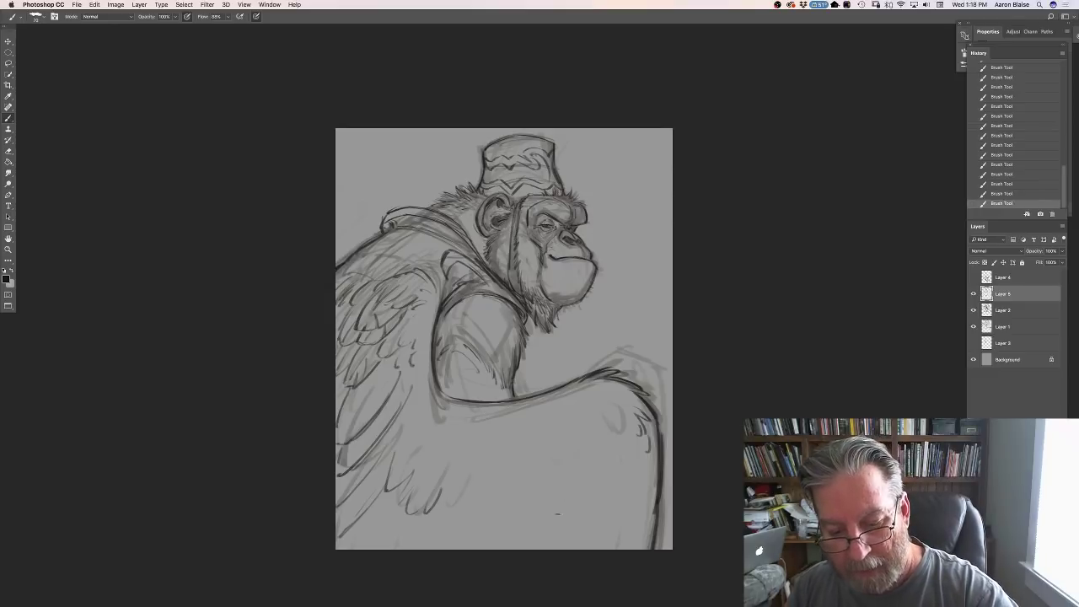
Draw feather strokes across the lower part of the near wing and along the canvas's bottom edge, and touch up the wing's outer contour.
{"action": "mouse_move", "coordinate": [564, 504]}
{"action": "left_mouse_down"}
{"action": "mouse_move", "coordinate": [590, 522]}
{"action": "mouse_move", "coordinate": [615, 474]}
{"action": "mouse_move", "coordinate": [630, 531]}
{"action": "left_mouse_up"}
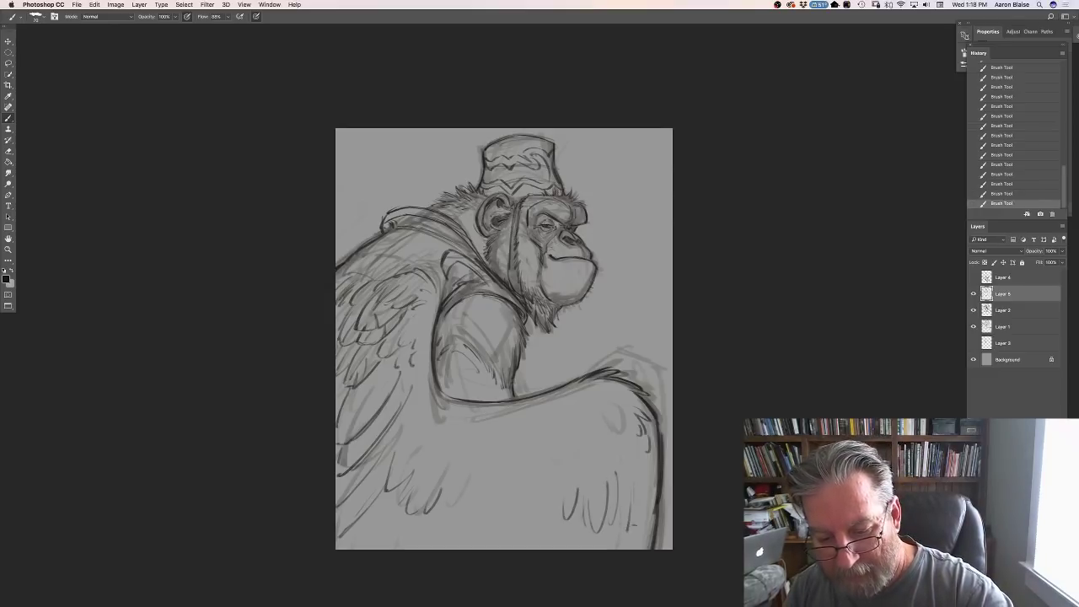
{"action": "left_click_drag", "start_coordinate": [639, 475], "coordinate": [643, 531]}
{"action": "left_click_drag", "start_coordinate": [649, 455], "coordinate": [647, 516]}
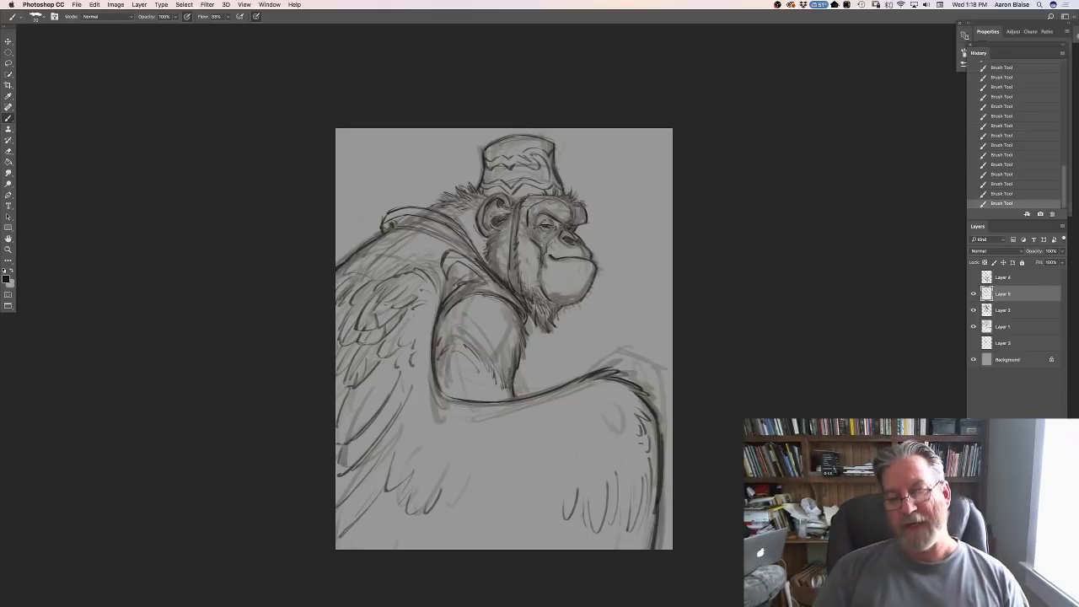
{"action": "mouse_move", "coordinate": [528, 531]}
{"action": "left_mouse_down"}
{"action": "mouse_move", "coordinate": [547, 516]}
{"action": "mouse_move", "coordinate": [504, 521]}
{"action": "left_mouse_up"}
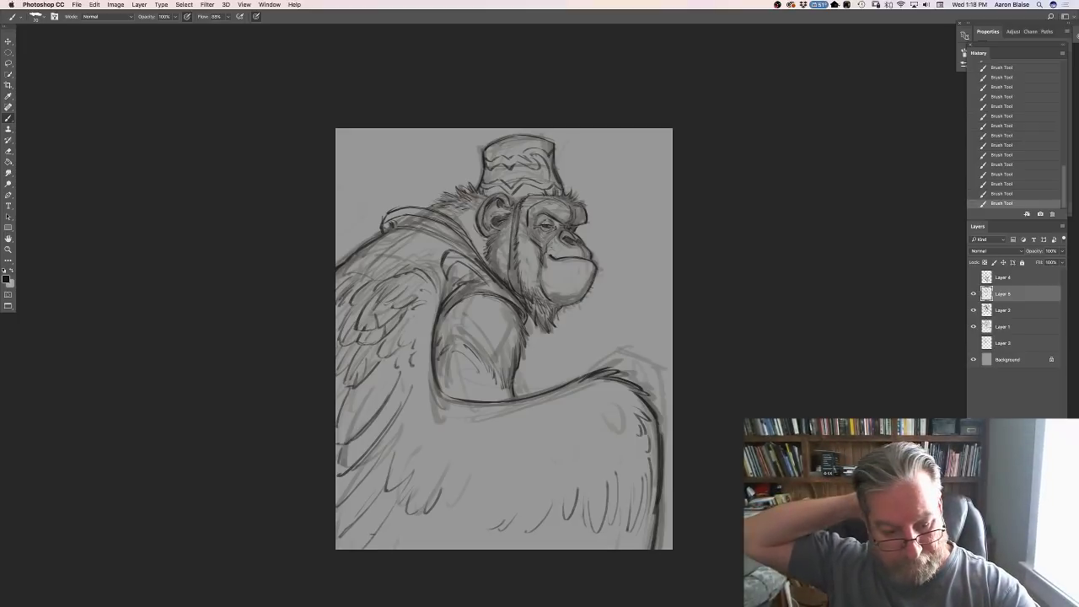
{"action": "mouse_move", "coordinate": [381, 499]}
{"action": "left_mouse_down"}
{"action": "mouse_move", "coordinate": [364, 548]}
{"action": "mouse_move", "coordinate": [378, 548]}
{"action": "left_mouse_up"}
{"action": "mouse_move", "coordinate": [430, 507]}
{"action": "left_mouse_down"}
{"action": "mouse_move", "coordinate": [410, 548]}
{"action": "mouse_move", "coordinate": [435, 547]}
{"action": "left_mouse_up"}
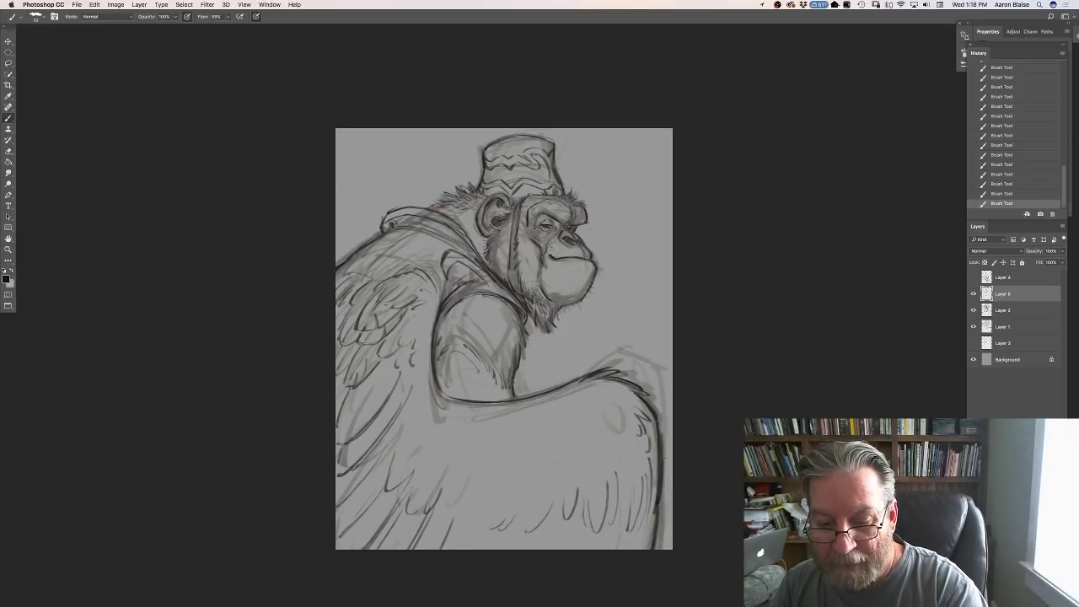
{"action": "mouse_move", "coordinate": [661, 472]}
{"action": "left_mouse_down"}
{"action": "mouse_move", "coordinate": [656, 416]}
{"action": "mouse_move", "coordinate": [659, 506]}
{"action": "left_mouse_up"}
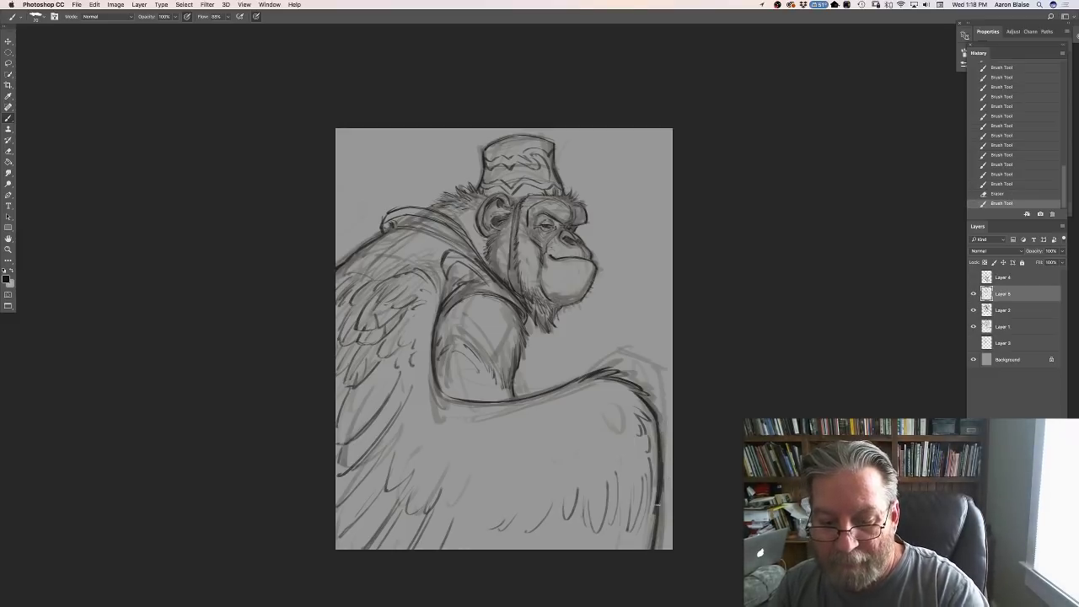
Hide the line drawing layer and both rough sketch layers, and add a new empty layer.
{"action": "left_click", "coordinate": [973, 293]}
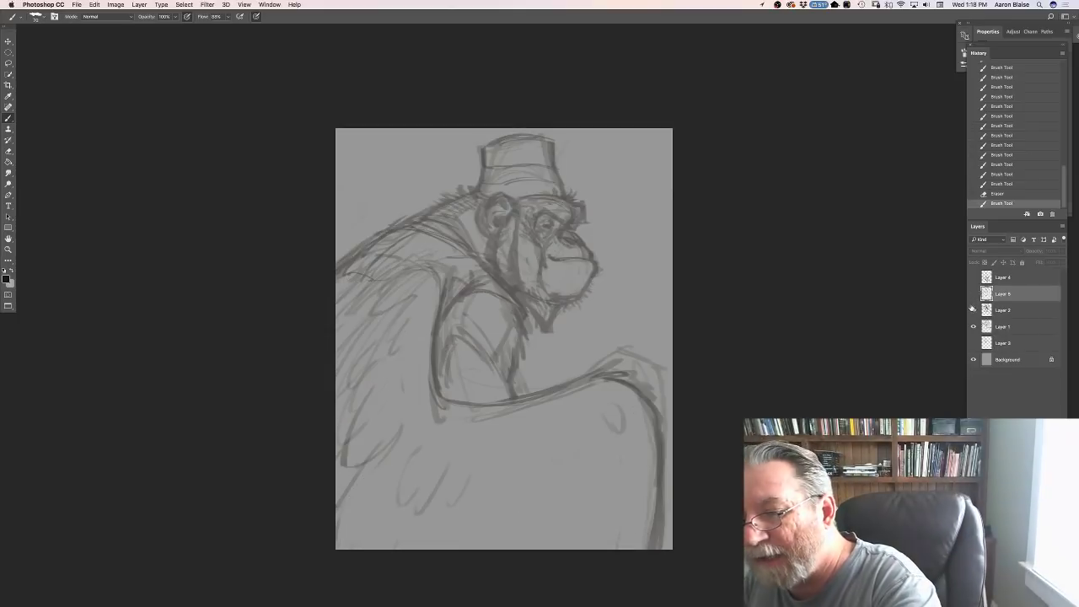
{"action": "left_click", "coordinate": [974, 310]}
{"action": "left_click", "coordinate": [973, 326]}
{"action": "key", "text": "super+shift+alt+n"}
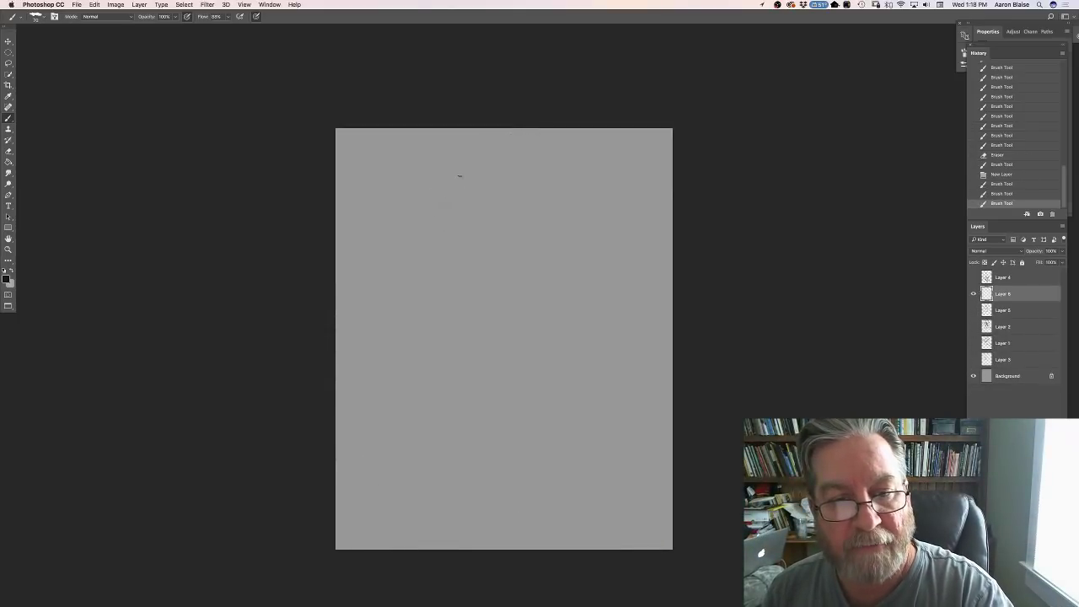
Sketch a simple bird on the upper canvas with a round head, beak, curved neck, breast and folded wing.
{"action": "mouse_move", "coordinate": [458, 174]}
{"action": "left_mouse_down"}
{"action": "mouse_move", "coordinate": [439, 183]}
{"action": "mouse_move", "coordinate": [465, 177]}
{"action": "mouse_move", "coordinate": [437, 237]}
{"action": "mouse_move", "coordinate": [455, 226]}
{"action": "mouse_move", "coordinate": [444, 207]}
{"action": "left_mouse_up"}
{"action": "left_click_drag", "start_coordinate": [445, 206], "coordinate": [434, 233]}
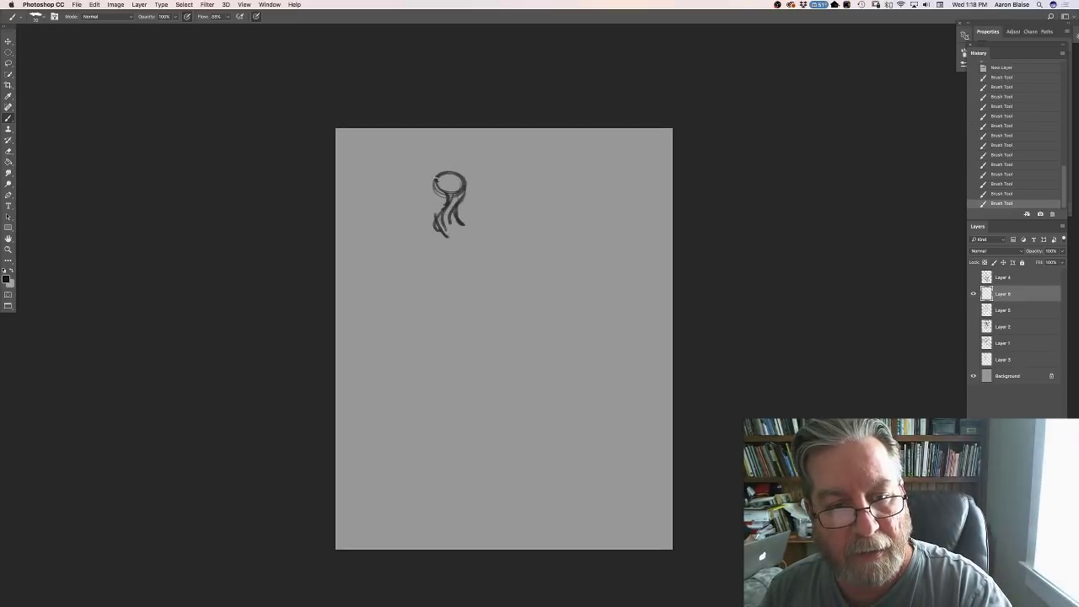
{"action": "mouse_move", "coordinate": [440, 177]}
{"action": "left_mouse_down"}
{"action": "mouse_move", "coordinate": [420, 181]}
{"action": "mouse_move", "coordinate": [419, 193]}
{"action": "mouse_move", "coordinate": [435, 218]}
{"action": "mouse_move", "coordinate": [456, 223]}
{"action": "mouse_move", "coordinate": [462, 266]}
{"action": "left_mouse_up"}
{"action": "mouse_move", "coordinate": [465, 221]}
{"action": "left_mouse_down"}
{"action": "mouse_move", "coordinate": [525, 256]}
{"action": "mouse_move", "coordinate": [501, 258]}
{"action": "mouse_move", "coordinate": [511, 258]}
{"action": "left_mouse_up"}
{"action": "left_click_drag", "start_coordinate": [492, 243], "coordinate": [513, 251]}
{"action": "left_click_drag", "start_coordinate": [479, 228], "coordinate": [495, 233]}
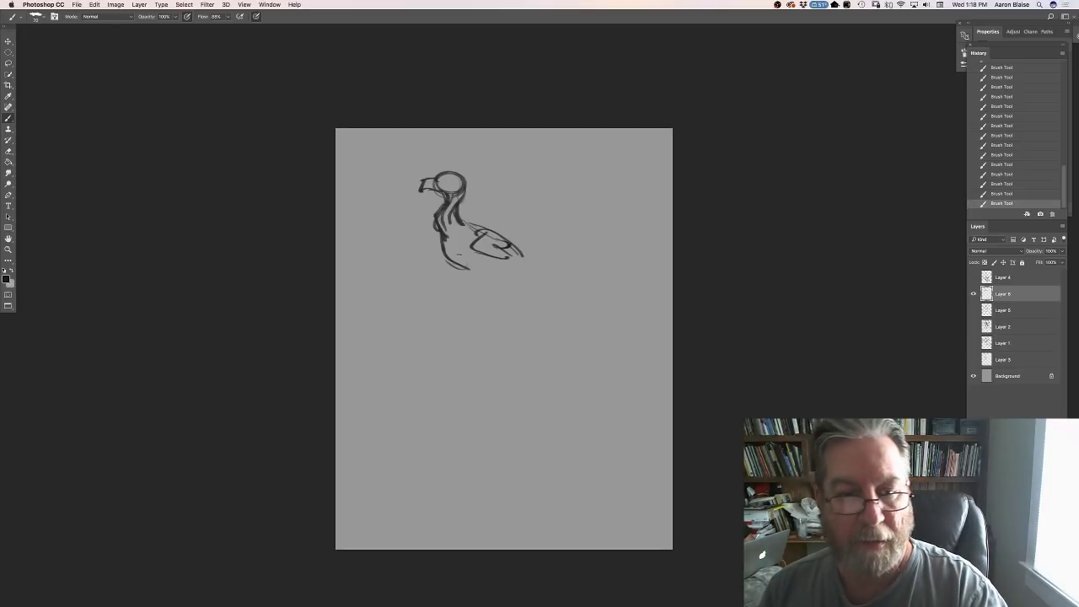
{"action": "mouse_move", "coordinate": [441, 259]}
{"action": "left_mouse_down"}
{"action": "mouse_move", "coordinate": [472, 278]}
{"action": "mouse_move", "coordinate": [464, 273]}
{"action": "left_mouse_up"}
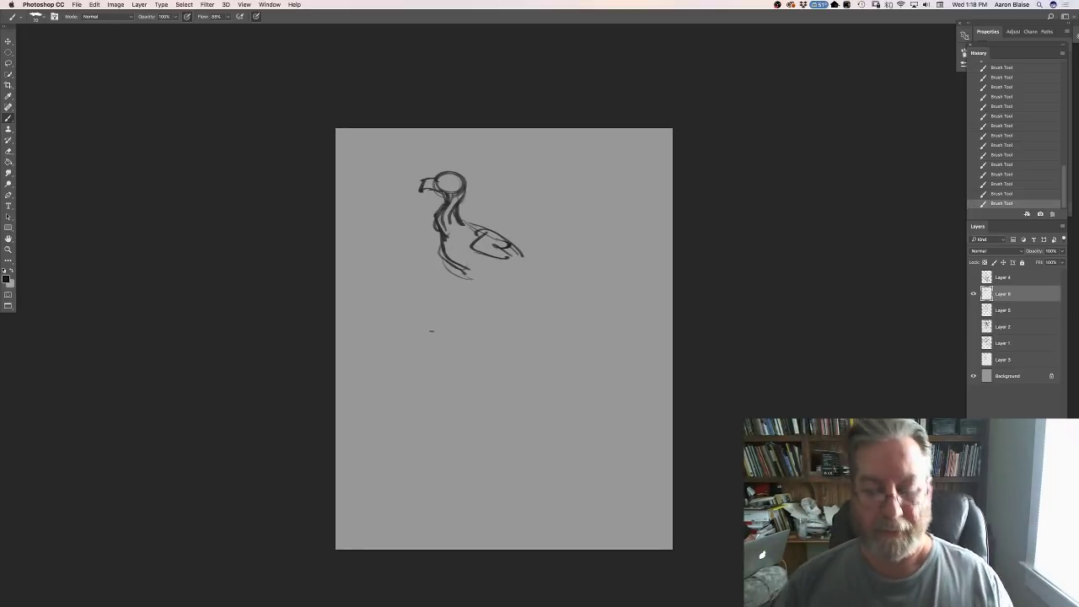
Sketch the bird's lower back down to a rounded tail stub, its lower breast, and the pelvis and rump lines.
{"action": "key", "text": "super+equal"}
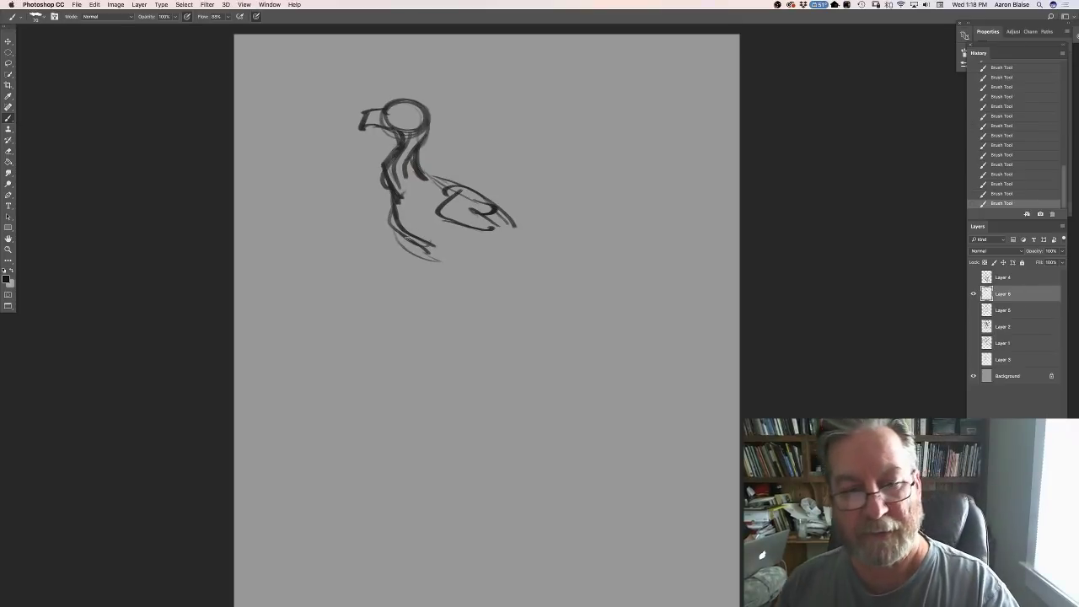
{"action": "mouse_move", "coordinate": [499, 207]}
{"action": "left_mouse_down"}
{"action": "mouse_move", "coordinate": [540, 247]}
{"action": "mouse_move", "coordinate": [530, 263]}
{"action": "left_mouse_up"}
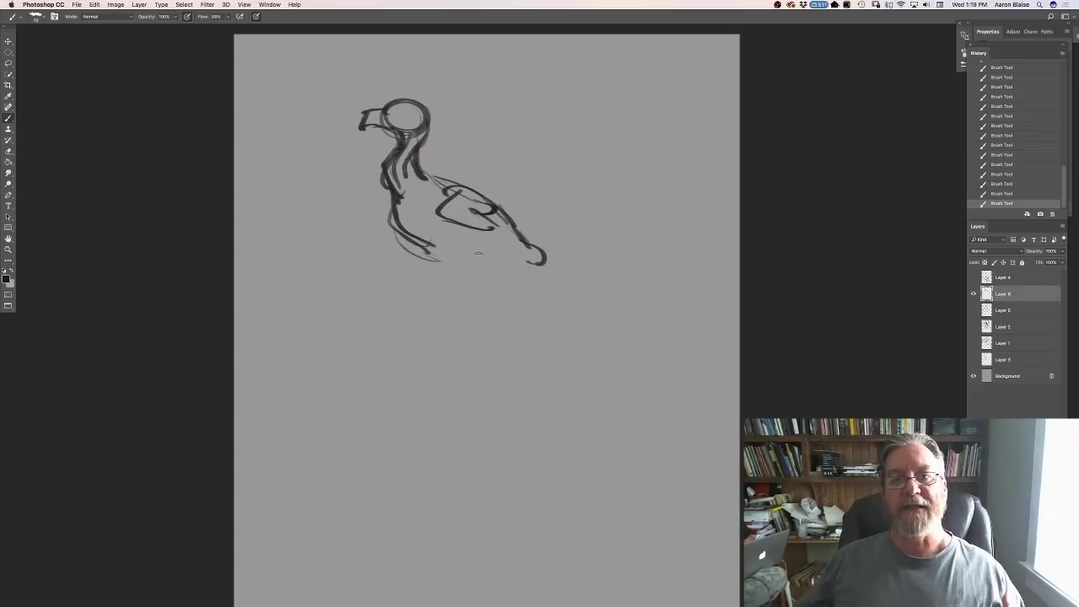
{"action": "left_click_drag", "start_coordinate": [398, 236], "coordinate": [437, 262]}
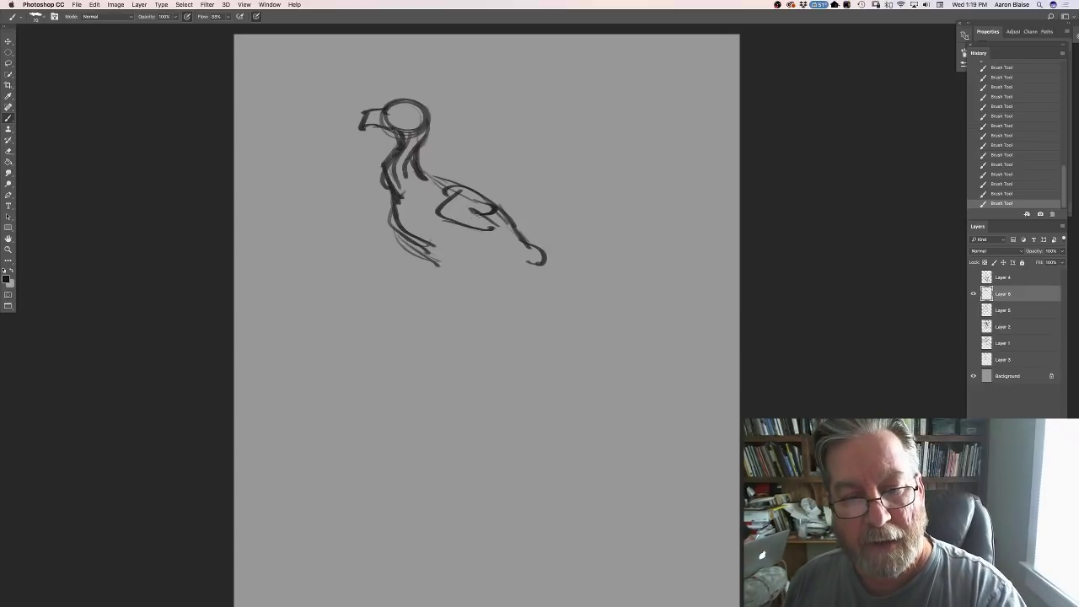
{"action": "mouse_move", "coordinate": [494, 217]}
{"action": "left_mouse_down"}
{"action": "mouse_move", "coordinate": [446, 237]}
{"action": "mouse_move", "coordinate": [513, 262]}
{"action": "mouse_move", "coordinate": [445, 246]}
{"action": "mouse_move", "coordinate": [523, 262]}
{"action": "left_mouse_up"}
{"action": "left_click_drag", "start_coordinate": [514, 262], "coordinate": [478, 266]}
{"action": "mouse_move", "coordinate": [495, 215]}
{"action": "left_mouse_down"}
{"action": "mouse_move", "coordinate": [470, 223]}
{"action": "mouse_move", "coordinate": [512, 228]}
{"action": "left_mouse_up"}
Sketch the bird's thigh and both jointed legs with feet beneath the body.
{"action": "mouse_move", "coordinate": [493, 205]}
{"action": "left_mouse_down"}
{"action": "mouse_move", "coordinate": [505, 240]}
{"action": "mouse_move", "coordinate": [467, 248]}
{"action": "mouse_move", "coordinate": [495, 244]}
{"action": "mouse_move", "coordinate": [443, 247]}
{"action": "mouse_move", "coordinate": [472, 295]}
{"action": "left_mouse_up"}
{"action": "left_click_drag", "start_coordinate": [479, 252], "coordinate": [490, 297]}
{"action": "mouse_move", "coordinate": [447, 254]}
{"action": "left_mouse_down"}
{"action": "mouse_move", "coordinate": [478, 300]}
{"action": "mouse_move", "coordinate": [497, 304]}
{"action": "left_mouse_up"}
{"action": "mouse_move", "coordinate": [468, 251]}
{"action": "left_mouse_down"}
{"action": "mouse_move", "coordinate": [487, 300]}
{"action": "mouse_move", "coordinate": [476, 298]}
{"action": "left_mouse_up"}
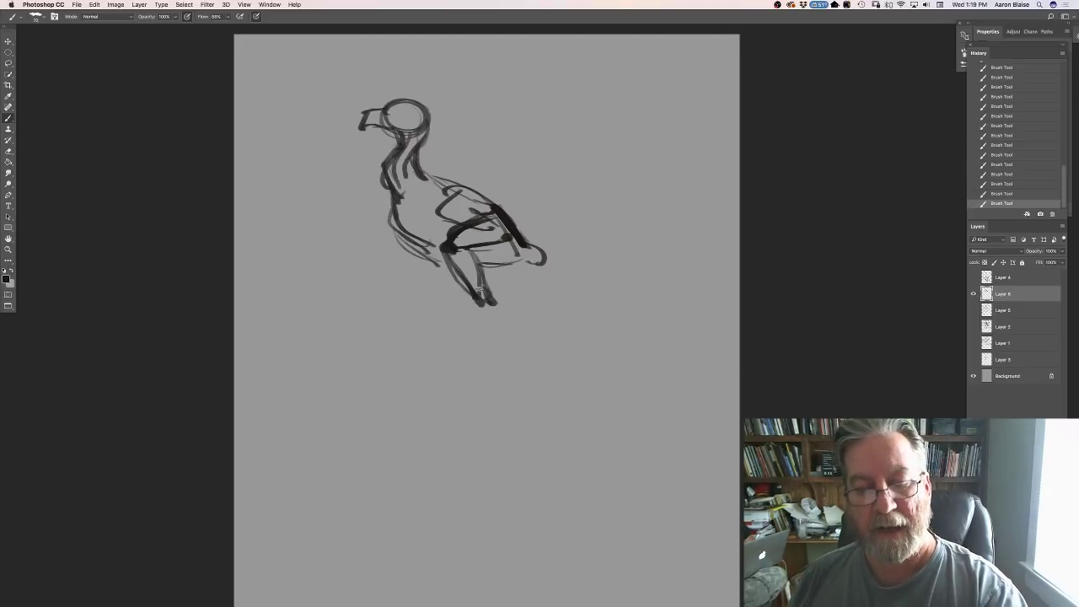
{"action": "mouse_move", "coordinate": [484, 284]}
{"action": "left_mouse_down"}
{"action": "mouse_move", "coordinate": [477, 328]}
{"action": "mouse_move", "coordinate": [475, 297]}
{"action": "mouse_move", "coordinate": [461, 340]}
{"action": "mouse_move", "coordinate": [434, 349]}
{"action": "mouse_move", "coordinate": [436, 364]}
{"action": "mouse_move", "coordinate": [484, 349]}
{"action": "left_mouse_up"}
{"action": "mouse_move", "coordinate": [451, 346]}
{"action": "left_mouse_down"}
{"action": "mouse_move", "coordinate": [476, 339]}
{"action": "mouse_move", "coordinate": [445, 354]}
{"action": "left_mouse_up"}
{"action": "mouse_move", "coordinate": [437, 278]}
{"action": "left_mouse_down"}
{"action": "mouse_move", "coordinate": [445, 325]}
{"action": "mouse_move", "coordinate": [418, 357]}
{"action": "left_mouse_up"}
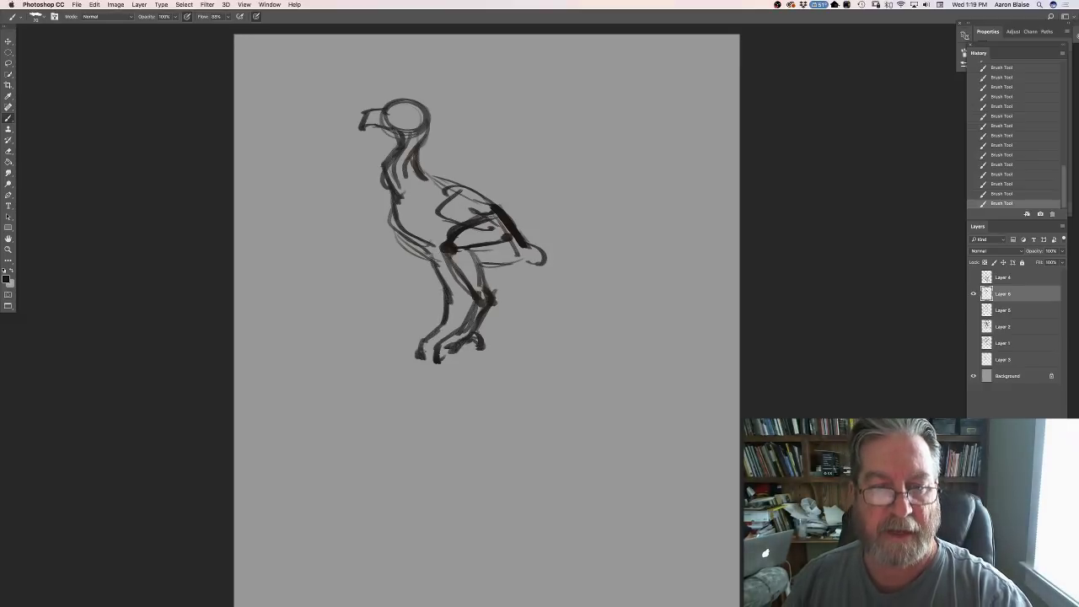
Add the bird's lower pelvis line and darken its near leg from the thigh down to the heel joint.
{"action": "left_click_drag", "start_coordinate": [513, 256], "coordinate": [470, 261]}
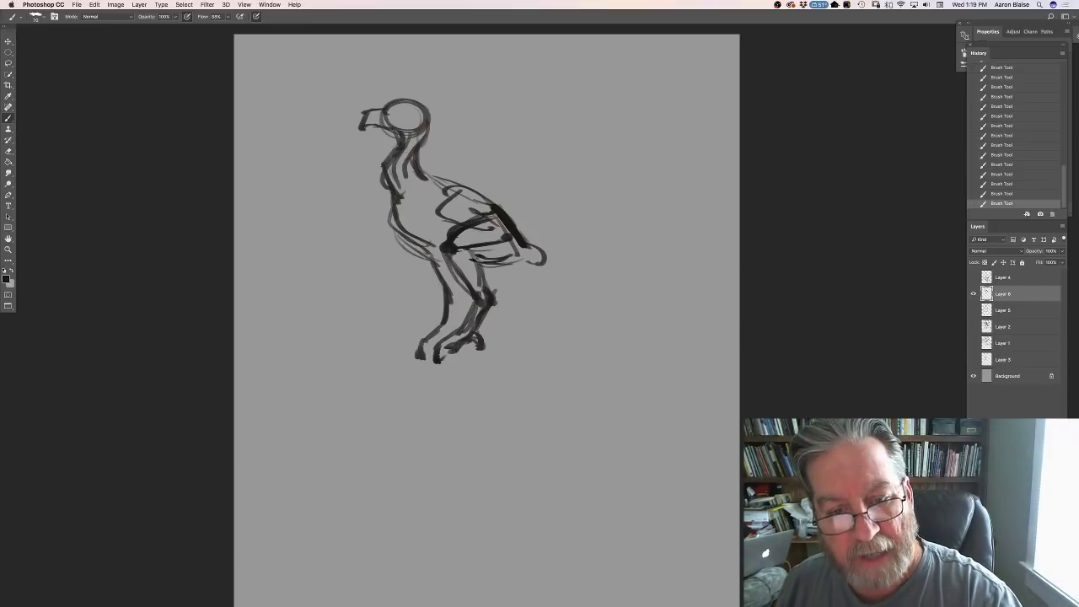
{"action": "mouse_move", "coordinate": [501, 222]}
{"action": "left_mouse_down"}
{"action": "mouse_move", "coordinate": [453, 243]}
{"action": "mouse_move", "coordinate": [469, 288]}
{"action": "left_mouse_up"}
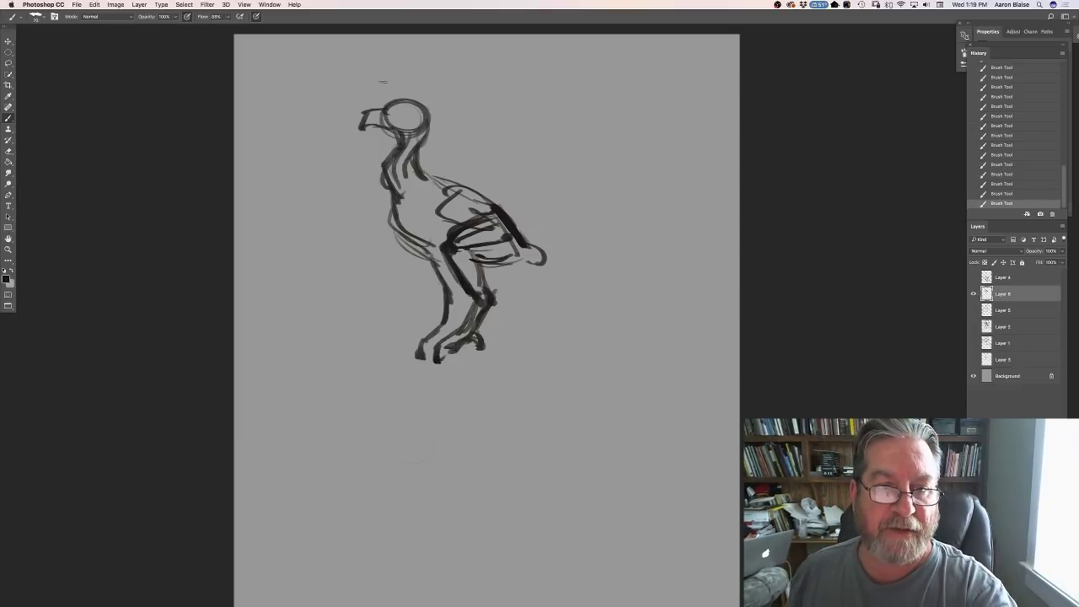
Sketch a second body with trailing legs diagonally below the bird, and erase its upper back and thigh lines.
{"action": "mouse_move", "coordinate": [397, 395]}
{"action": "left_mouse_down"}
{"action": "mouse_move", "coordinate": [331, 415]}
{"action": "mouse_move", "coordinate": [389, 403]}
{"action": "left_mouse_up"}
{"action": "mouse_move", "coordinate": [320, 354]}
{"action": "left_mouse_down"}
{"action": "mouse_move", "coordinate": [353, 429]}
{"action": "mouse_move", "coordinate": [386, 431]}
{"action": "mouse_move", "coordinate": [375, 441]}
{"action": "left_mouse_up"}
{"action": "mouse_move", "coordinate": [399, 403]}
{"action": "left_mouse_down"}
{"action": "mouse_move", "coordinate": [376, 447]}
{"action": "mouse_move", "coordinate": [380, 394]}
{"action": "mouse_move", "coordinate": [408, 461]}
{"action": "left_mouse_up"}
{"action": "mouse_move", "coordinate": [388, 421]}
{"action": "left_mouse_down"}
{"action": "mouse_move", "coordinate": [377, 460]}
{"action": "mouse_move", "coordinate": [434, 489]}
{"action": "left_mouse_up"}
{"action": "mouse_move", "coordinate": [381, 453]}
{"action": "left_mouse_down"}
{"action": "mouse_move", "coordinate": [450, 494]}
{"action": "mouse_move", "coordinate": [455, 524]}
{"action": "mouse_move", "coordinate": [480, 546]}
{"action": "left_mouse_up"}
{"action": "left_click_drag", "start_coordinate": [450, 509], "coordinate": [482, 543]}
{"action": "mouse_move", "coordinate": [376, 440]}
{"action": "left_mouse_down"}
{"action": "mouse_move", "coordinate": [363, 464]}
{"action": "mouse_move", "coordinate": [443, 541]}
{"action": "mouse_move", "coordinate": [310, 390]}
{"action": "mouse_move", "coordinate": [362, 361]}
{"action": "mouse_move", "coordinate": [389, 397]}
{"action": "left_mouse_up"}
{"action": "left_click_drag", "start_coordinate": [312, 324], "coordinate": [349, 335]}
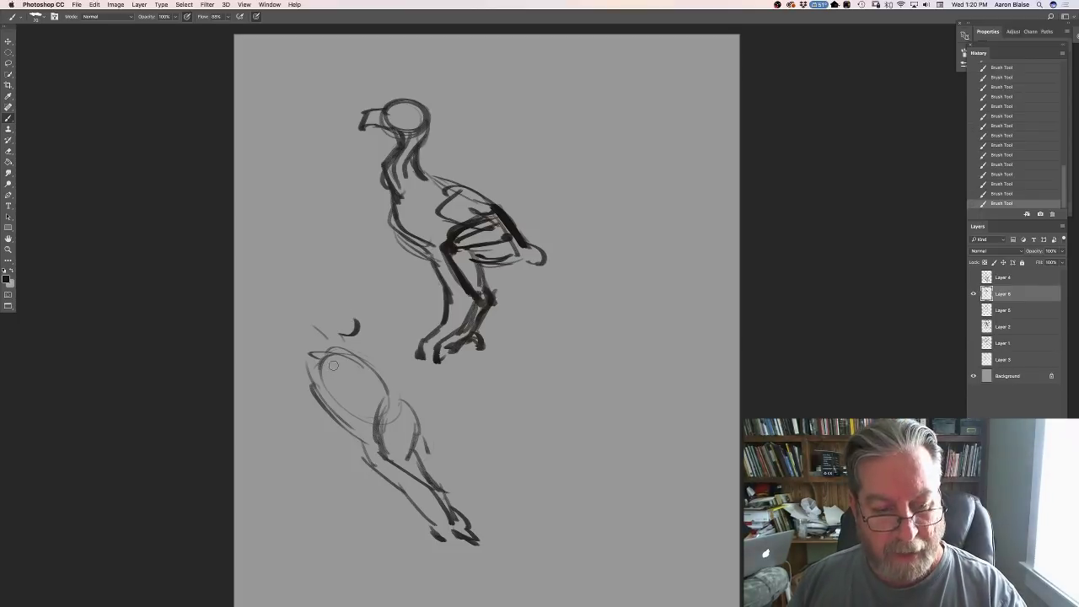
{"action": "key", "text": "e"}
{"action": "left_click_drag", "start_coordinate": [348, 318], "coordinate": [421, 440]}
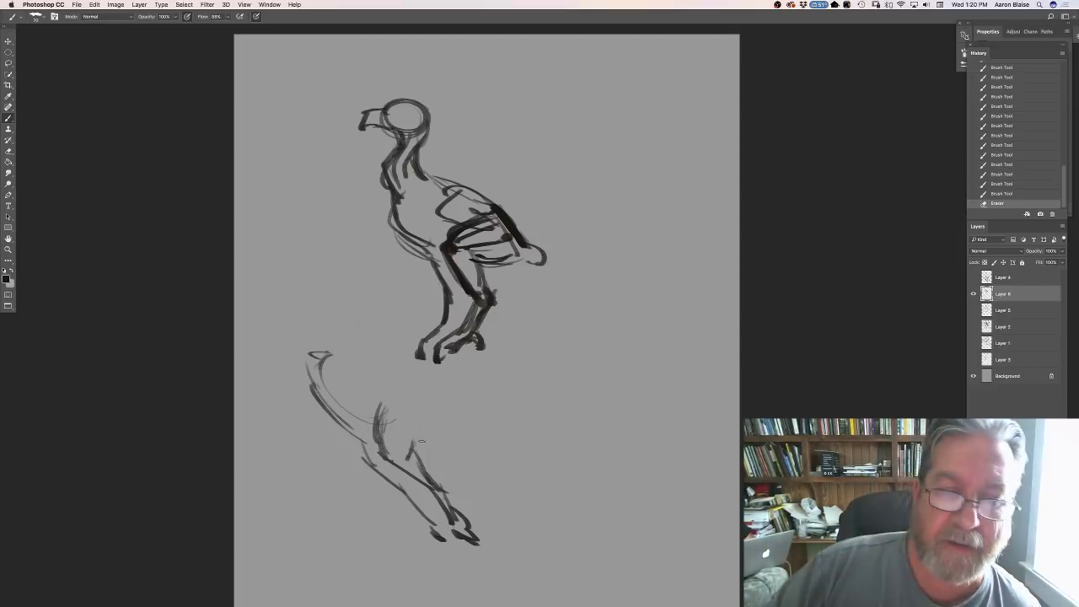
Reinforce the standing bird's breast, shoulder, back and tail stub, and thicken both upper legs.
{"action": "left_click_drag", "start_coordinate": [401, 187], "coordinate": [392, 250]}
{"action": "left_click_drag", "start_coordinate": [425, 184], "coordinate": [413, 193]}
{"action": "mouse_move", "coordinate": [420, 192]}
{"action": "left_mouse_down"}
{"action": "mouse_move", "coordinate": [400, 211]}
{"action": "mouse_move", "coordinate": [442, 197]}
{"action": "mouse_move", "coordinate": [525, 230]}
{"action": "mouse_move", "coordinate": [544, 262]}
{"action": "mouse_move", "coordinate": [526, 280]}
{"action": "mouse_move", "coordinate": [482, 261]}
{"action": "mouse_move", "coordinate": [448, 331]}
{"action": "left_mouse_up"}
{"action": "left_click_drag", "start_coordinate": [454, 287], "coordinate": [451, 329]}
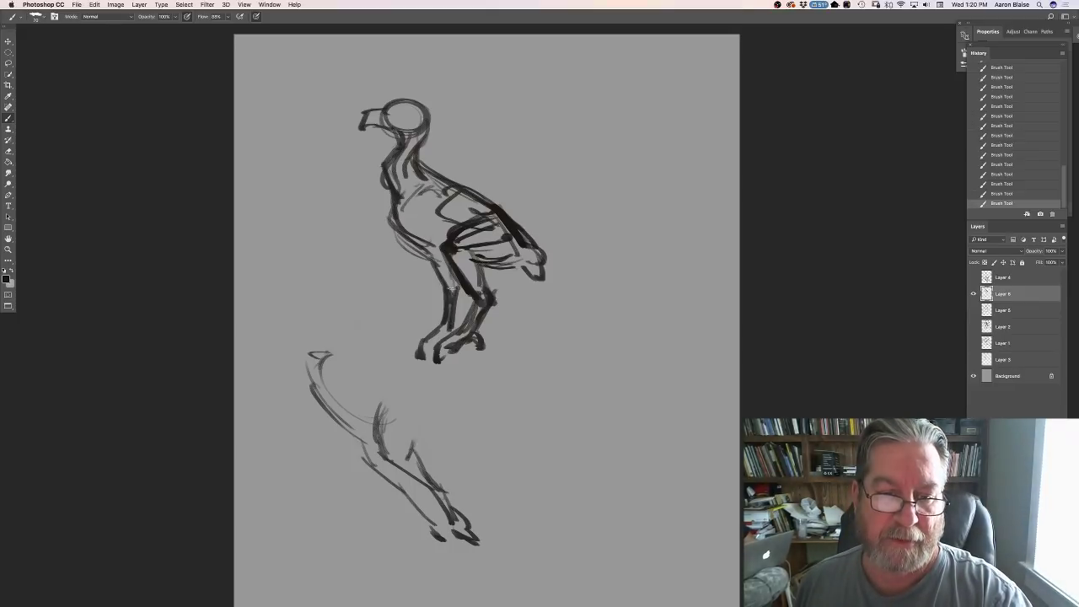
{"action": "mouse_move", "coordinate": [455, 291]}
{"action": "left_mouse_down"}
{"action": "mouse_move", "coordinate": [434, 248]}
{"action": "mouse_move", "coordinate": [483, 297]}
{"action": "left_mouse_up"}
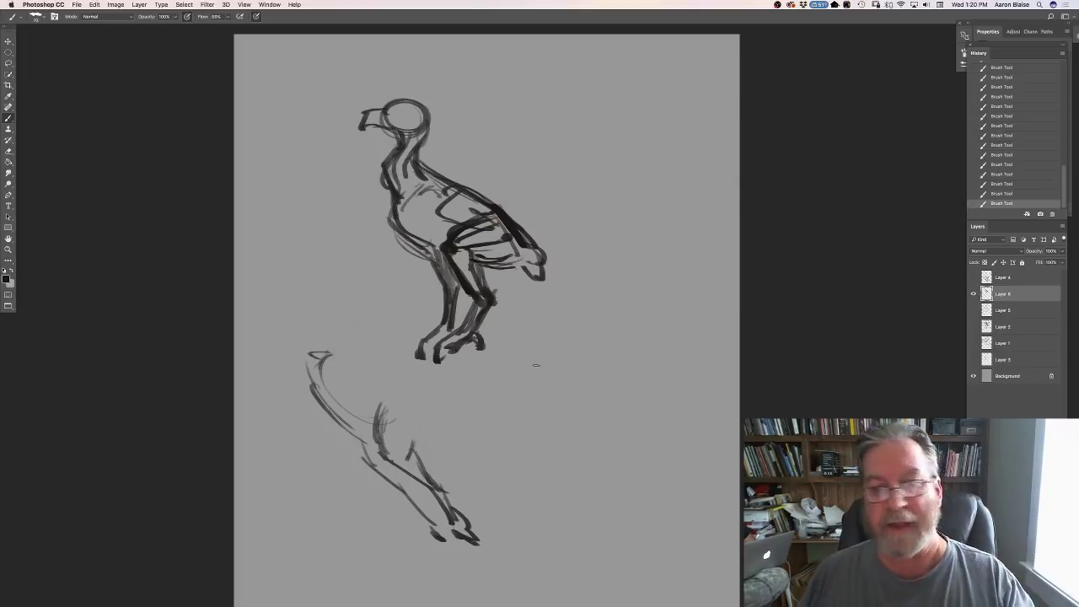
Lower the opacity of the bird sketch layer and add a new empty layer above it.
{"action": "left_click_drag", "start_coordinate": [1061, 251], "coordinate": [1033, 264]}
{"action": "key", "text": "alt+shift+super+n"}
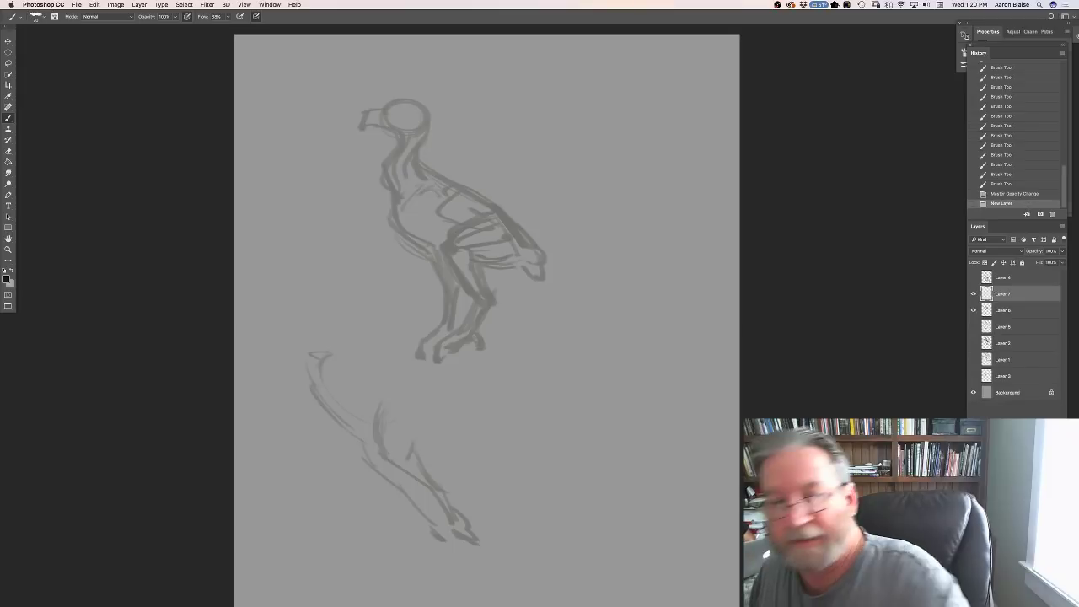
Draw the bird's crown, hooked beak and throat in dark lines over the faded sketch.
{"action": "key", "text": "super+plus"}
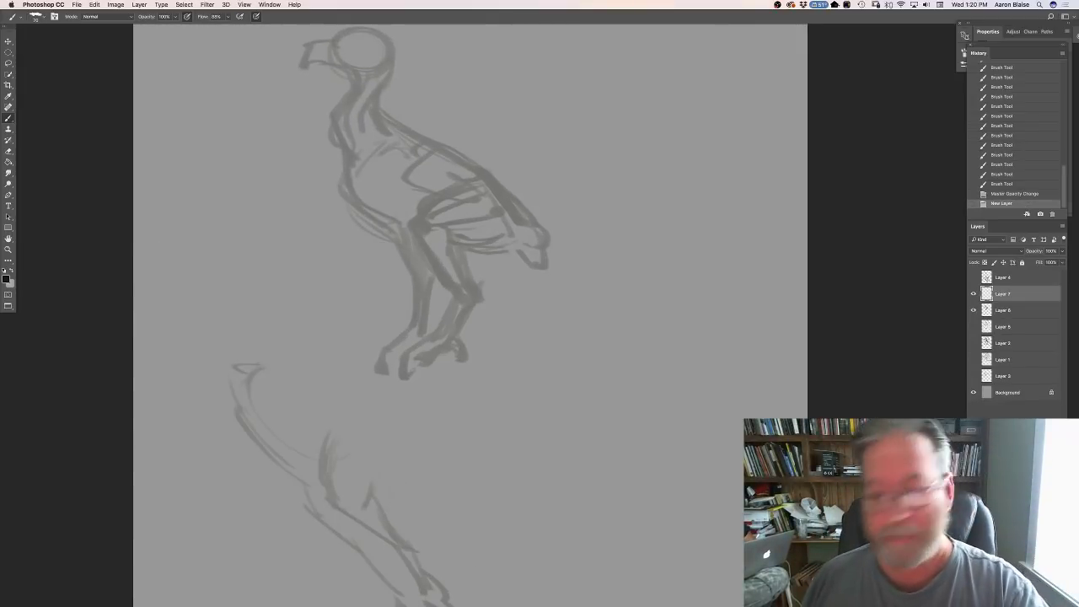
{"action": "left_click_drag", "start_coordinate": [224, 284], "coordinate": [270, 385]}
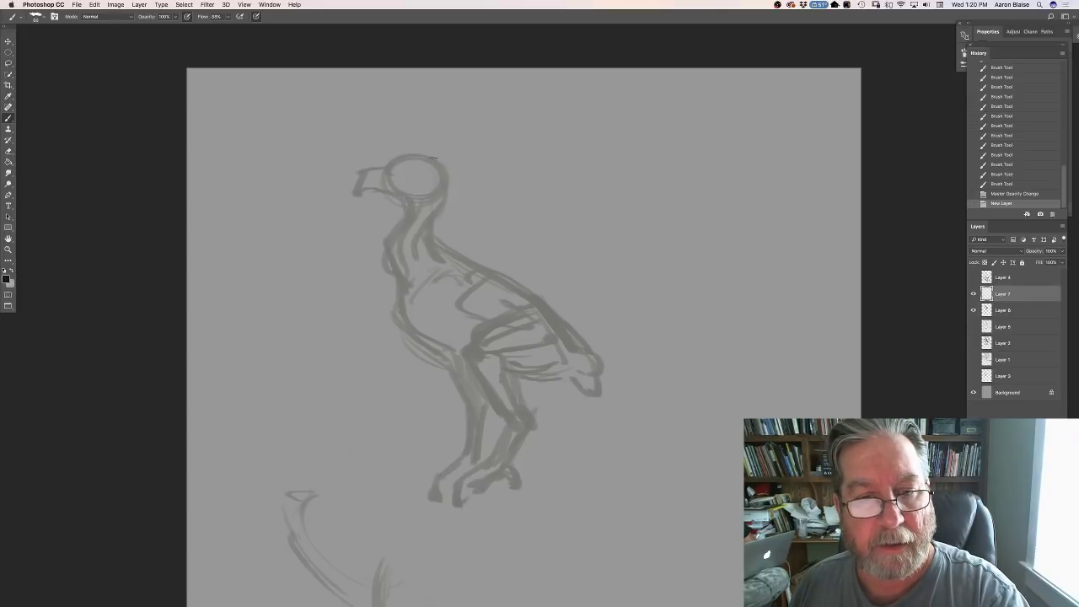
{"action": "left_click_drag", "start_coordinate": [434, 157], "coordinate": [371, 167]}
{"action": "left_click_drag", "start_coordinate": [376, 166], "coordinate": [359, 173]}
{"action": "mouse_move", "coordinate": [364, 170]}
{"action": "left_mouse_down"}
{"action": "mouse_move", "coordinate": [357, 197]}
{"action": "mouse_move", "coordinate": [388, 204]}
{"action": "mouse_move", "coordinate": [379, 238]}
{"action": "left_mouse_up"}
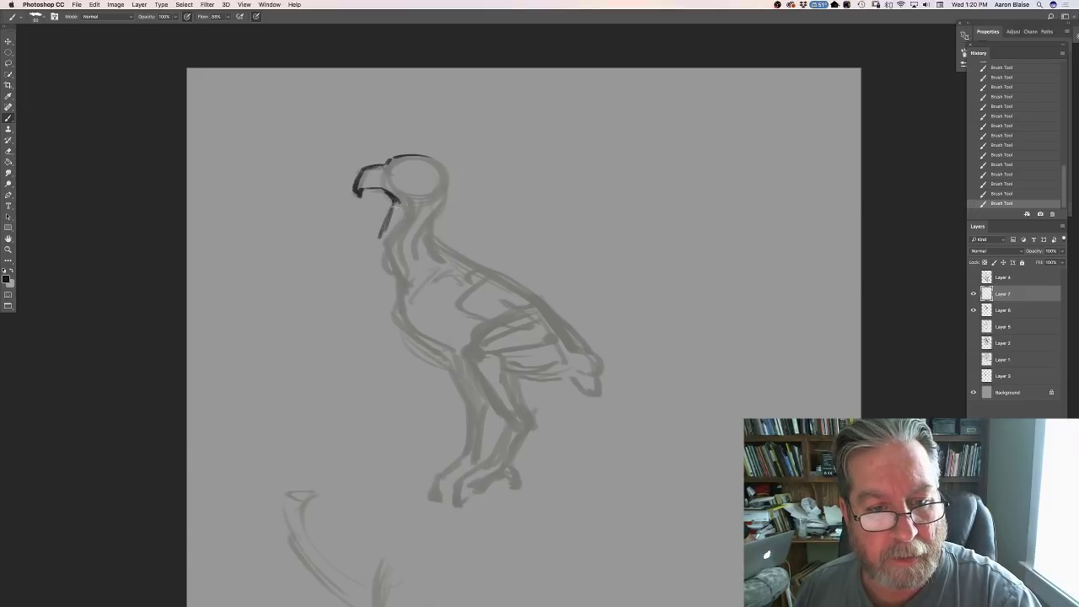
{"action": "left_click_drag", "start_coordinate": [394, 203], "coordinate": [377, 244]}
Outline the bird's nape, sloping back, front of the neck, breast and belly.
{"action": "mouse_move", "coordinate": [433, 157]}
{"action": "left_mouse_down"}
{"action": "mouse_move", "coordinate": [460, 202]}
{"action": "mouse_move", "coordinate": [447, 234]}
{"action": "mouse_move", "coordinate": [472, 260]}
{"action": "left_mouse_up"}
{"action": "mouse_move", "coordinate": [514, 283]}
{"action": "left_mouse_down"}
{"action": "mouse_move", "coordinate": [566, 316]}
{"action": "mouse_move", "coordinate": [597, 358]}
{"action": "left_mouse_up"}
{"action": "mouse_move", "coordinate": [376, 238]}
{"action": "left_mouse_down"}
{"action": "mouse_move", "coordinate": [387, 320]}
{"action": "mouse_move", "coordinate": [423, 359]}
{"action": "left_mouse_up"}
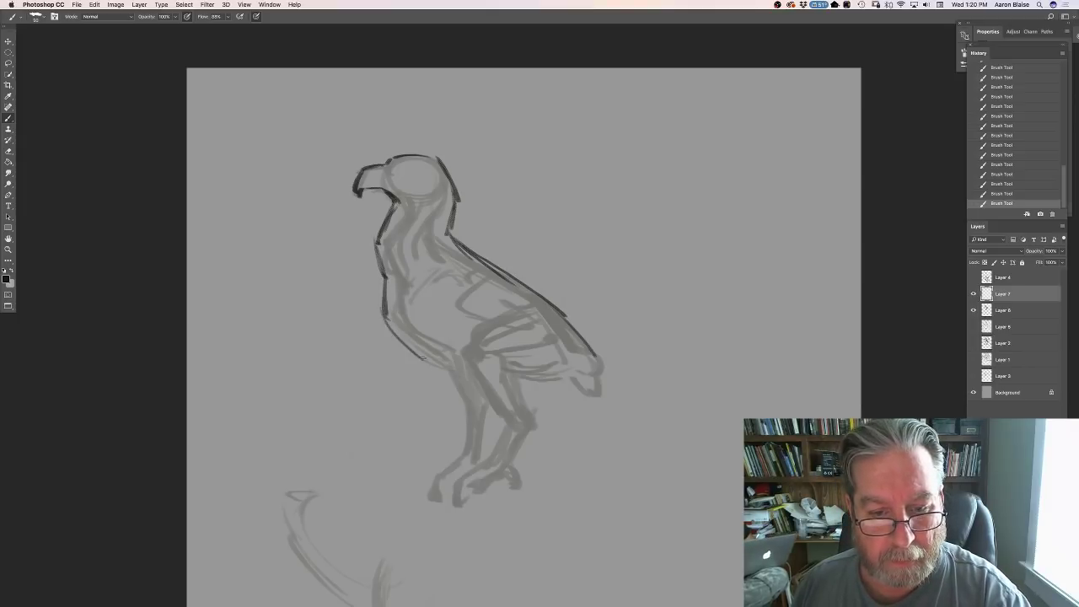
{"action": "left_click_drag", "start_coordinate": [386, 319], "coordinate": [476, 398]}
{"action": "left_click_drag", "start_coordinate": [402, 368], "coordinate": [489, 403]}
Draw long tail feathers extending down behind the bird, with jagged feather tips beneath the rump.
{"action": "mouse_move", "coordinate": [565, 327]}
{"action": "left_mouse_down"}
{"action": "mouse_move", "coordinate": [632, 426]}
{"action": "mouse_move", "coordinate": [647, 485]}
{"action": "mouse_move", "coordinate": [619, 481]}
{"action": "left_mouse_up"}
{"action": "left_click_drag", "start_coordinate": [578, 429], "coordinate": [623, 480]}
{"action": "mouse_move", "coordinate": [573, 403]}
{"action": "left_mouse_down"}
{"action": "mouse_move", "coordinate": [614, 390]}
{"action": "mouse_move", "coordinate": [590, 351]}
{"action": "left_mouse_up"}
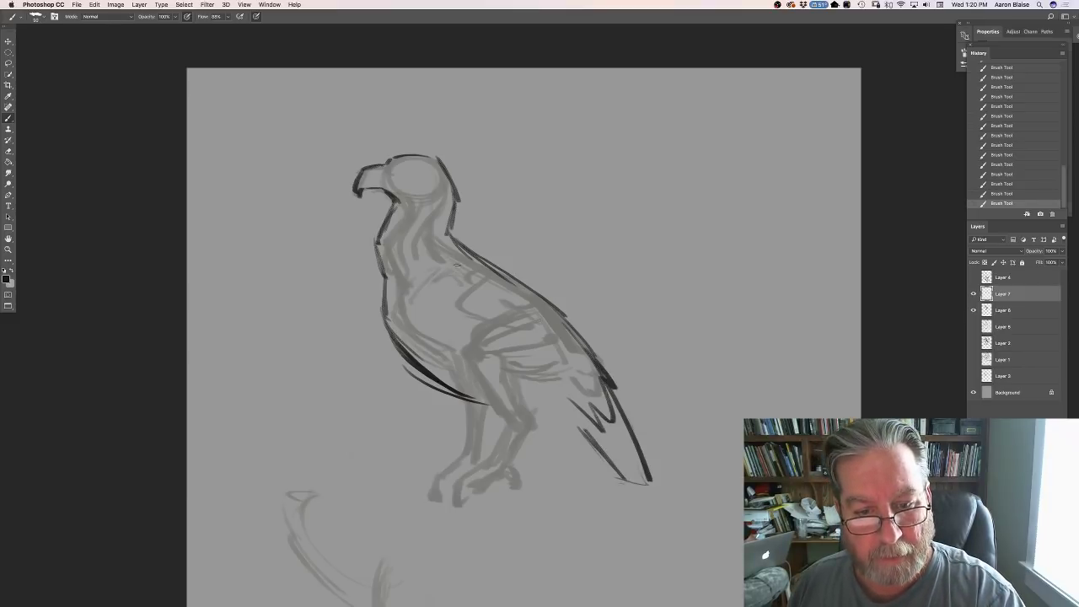
Draw the folded wing from the shoulder along its lower edge to pointed feathers crossing over the tail.
{"action": "mouse_move", "coordinate": [456, 267]}
{"action": "left_mouse_down"}
{"action": "mouse_move", "coordinate": [428, 296]}
{"action": "mouse_move", "coordinate": [486, 347]}
{"action": "left_mouse_up"}
{"action": "mouse_move", "coordinate": [435, 324]}
{"action": "left_mouse_down"}
{"action": "mouse_move", "coordinate": [607, 381]}
{"action": "mouse_move", "coordinate": [671, 418]}
{"action": "left_mouse_up"}
{"action": "left_click_drag", "start_coordinate": [600, 358], "coordinate": [674, 418]}
{"action": "left_click_drag", "start_coordinate": [582, 337], "coordinate": [637, 374]}
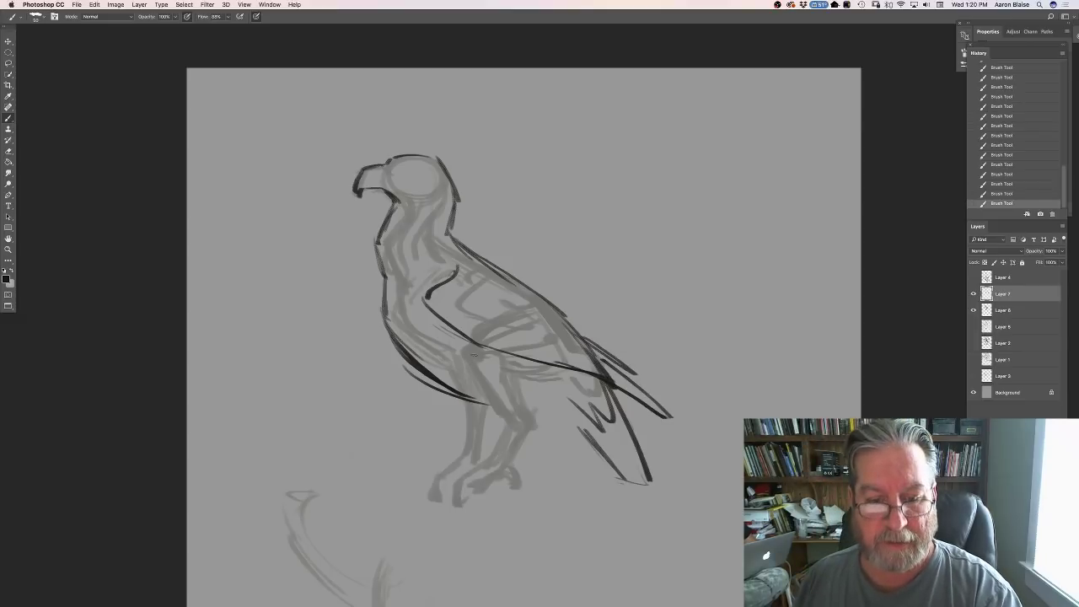
Draw both legs down to the feet, with ragged feathers hanging from the thigh.
{"action": "mouse_move", "coordinate": [468, 361]}
{"action": "left_mouse_down"}
{"action": "mouse_move", "coordinate": [493, 438]}
{"action": "mouse_move", "coordinate": [489, 469]}
{"action": "left_mouse_up"}
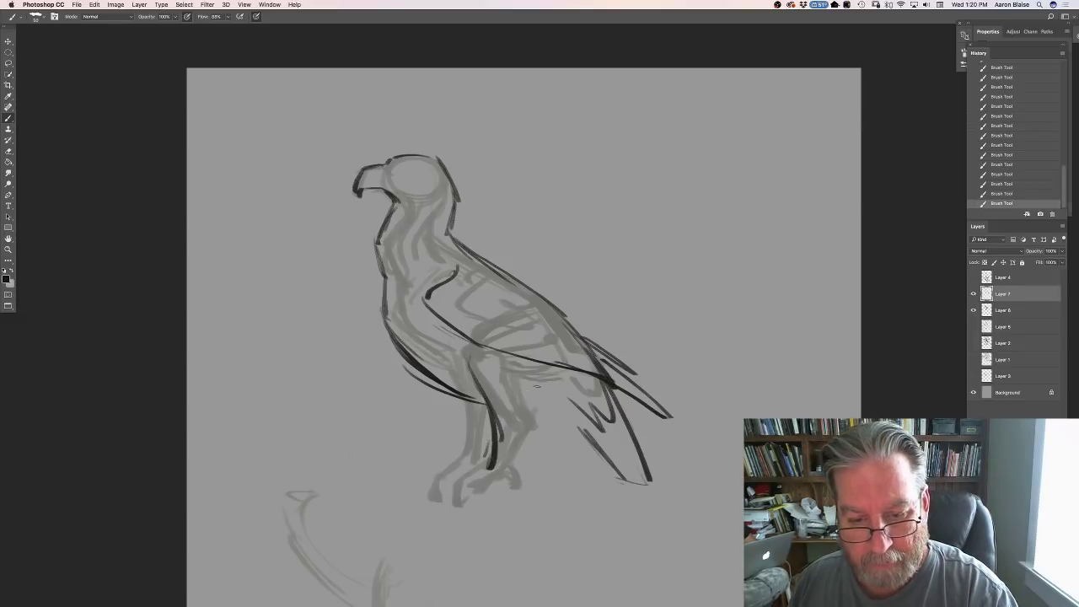
{"action": "mouse_move", "coordinate": [553, 388]}
{"action": "left_mouse_down"}
{"action": "mouse_move", "coordinate": [546, 416]}
{"action": "mouse_move", "coordinate": [522, 401]}
{"action": "mouse_move", "coordinate": [539, 439]}
{"action": "mouse_move", "coordinate": [517, 418]}
{"action": "mouse_move", "coordinate": [521, 428]}
{"action": "mouse_move", "coordinate": [502, 427]}
{"action": "mouse_move", "coordinate": [504, 466]}
{"action": "mouse_move", "coordinate": [456, 511]}
{"action": "left_mouse_up"}
{"action": "mouse_move", "coordinate": [472, 413]}
{"action": "left_mouse_down"}
{"action": "mouse_move", "coordinate": [469, 449]}
{"action": "mouse_move", "coordinate": [431, 494]}
{"action": "left_mouse_up"}
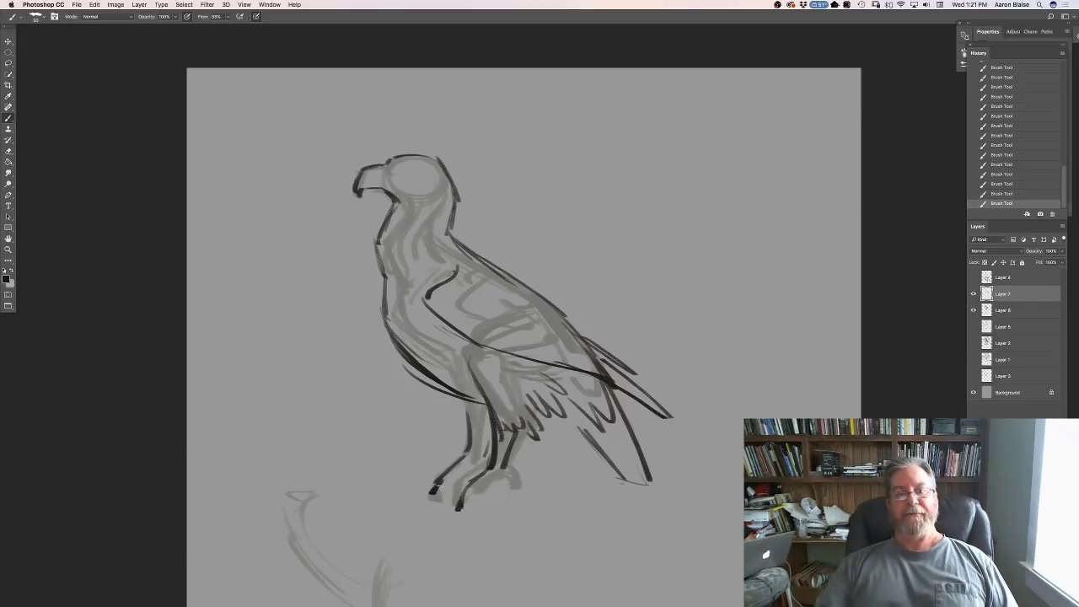
Strengthen the breast outline, add a curved line across the base of the neck, and draw the brow and eye.
{"action": "left_click_drag", "start_coordinate": [374, 244], "coordinate": [395, 347]}
{"action": "mouse_move", "coordinate": [391, 271]}
{"action": "left_mouse_down"}
{"action": "mouse_move", "coordinate": [451, 241]}
{"action": "mouse_move", "coordinate": [403, 260]}
{"action": "left_mouse_up"}
{"action": "mouse_move", "coordinate": [416, 163]}
{"action": "left_mouse_down"}
{"action": "mouse_move", "coordinate": [389, 163]}
{"action": "mouse_move", "coordinate": [409, 184]}
{"action": "left_mouse_up"}
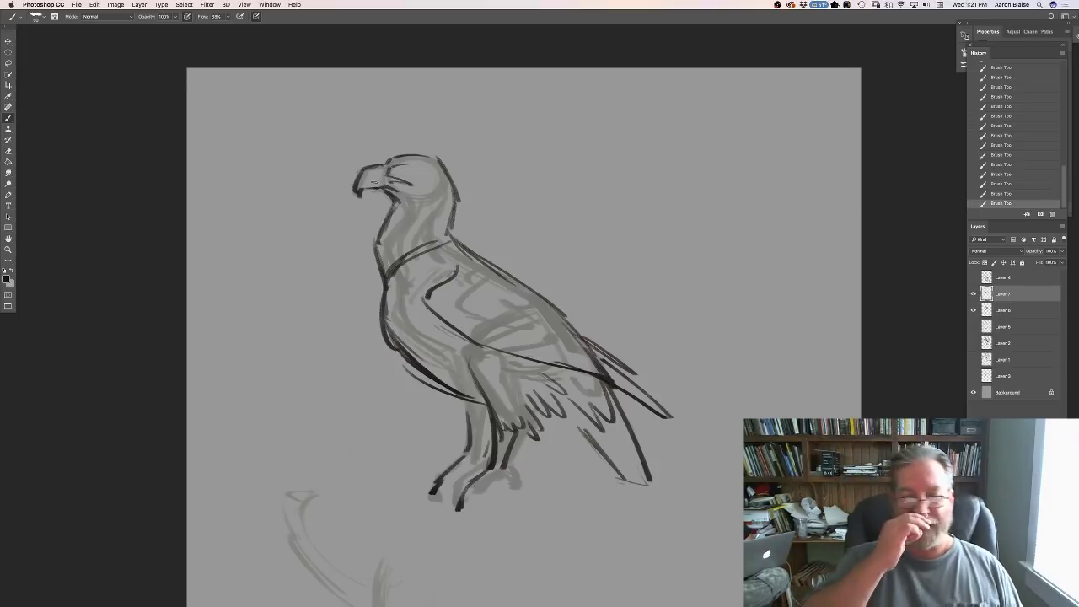
Draw the near leg's thigh, knee and shin structure over the body, marking the joints with dark dots.
{"action": "left_click_drag", "start_coordinate": [510, 318], "coordinate": [471, 349]}
{"action": "left_click_drag", "start_coordinate": [489, 386], "coordinate": [477, 411]}
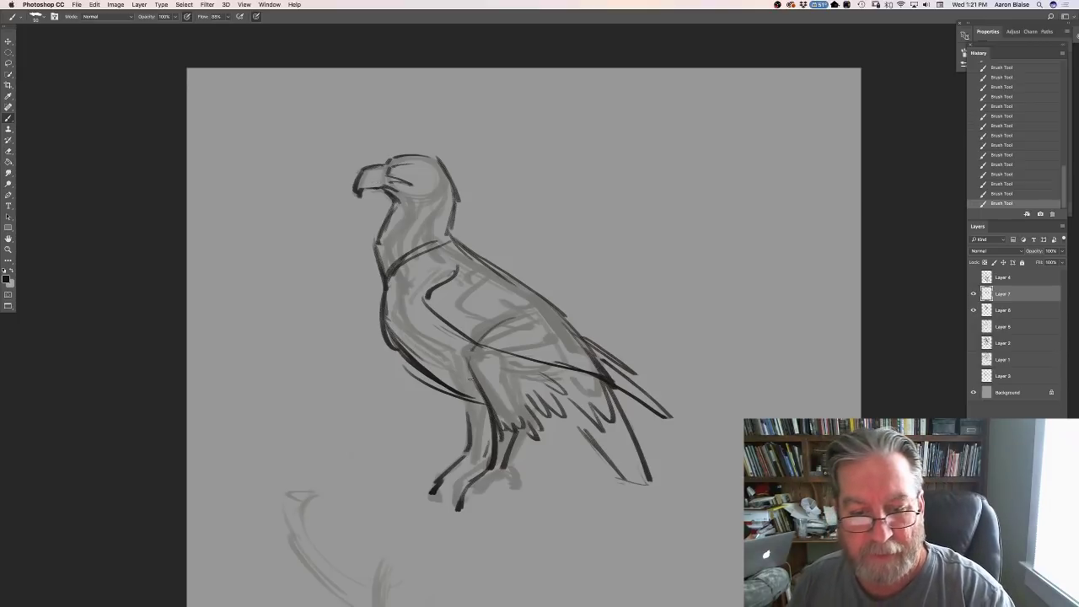
{"action": "left_click_drag", "start_coordinate": [465, 369], "coordinate": [475, 396]}
{"action": "left_click_drag", "start_coordinate": [476, 394], "coordinate": [491, 421]}
{"action": "mouse_move", "coordinate": [518, 306]}
{"action": "left_mouse_down"}
{"action": "mouse_move", "coordinate": [580, 380]}
{"action": "mouse_move", "coordinate": [499, 381]}
{"action": "left_mouse_up"}
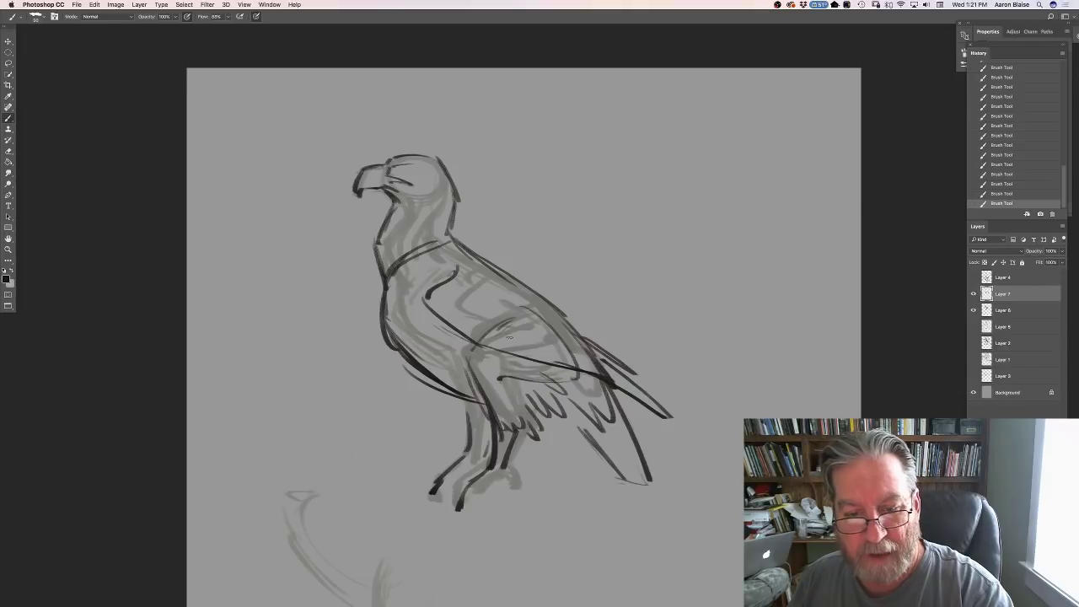
{"action": "left_click_drag", "start_coordinate": [514, 335], "coordinate": [482, 358]}
{"action": "mouse_move", "coordinate": [549, 346]}
{"action": "left_mouse_down"}
{"action": "mouse_move", "coordinate": [480, 360]}
{"action": "mouse_move", "coordinate": [508, 422]}
{"action": "mouse_move", "coordinate": [490, 474]}
{"action": "left_mouse_up"}
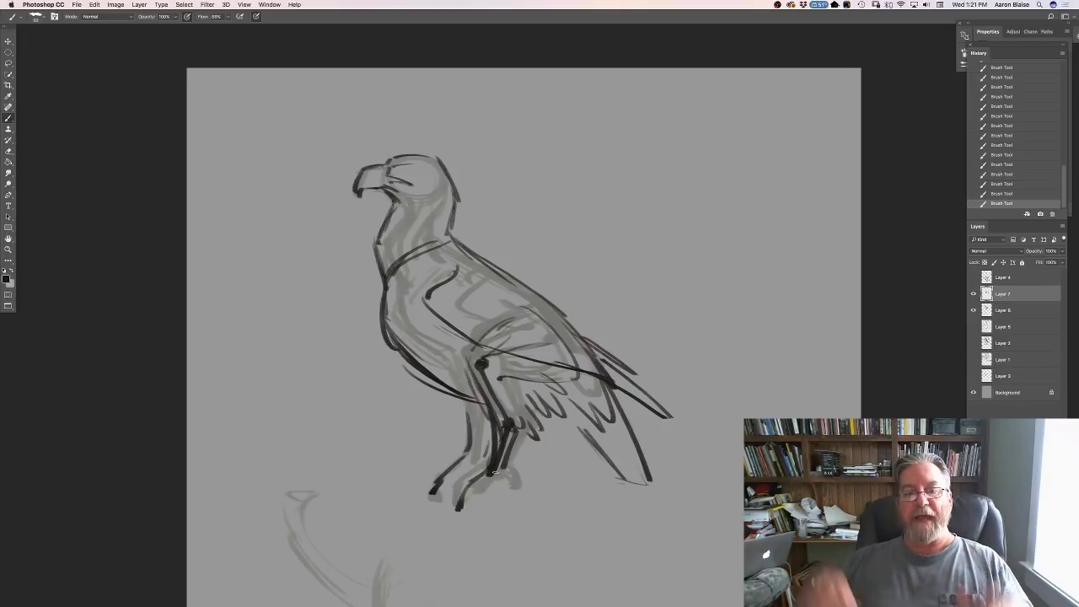
Draw the folded wing bones with marked joints on the bird, and a separate zigzag wing-bone diagram behind its back.
{"action": "left_click_drag", "start_coordinate": [457, 255], "coordinate": [446, 293]}
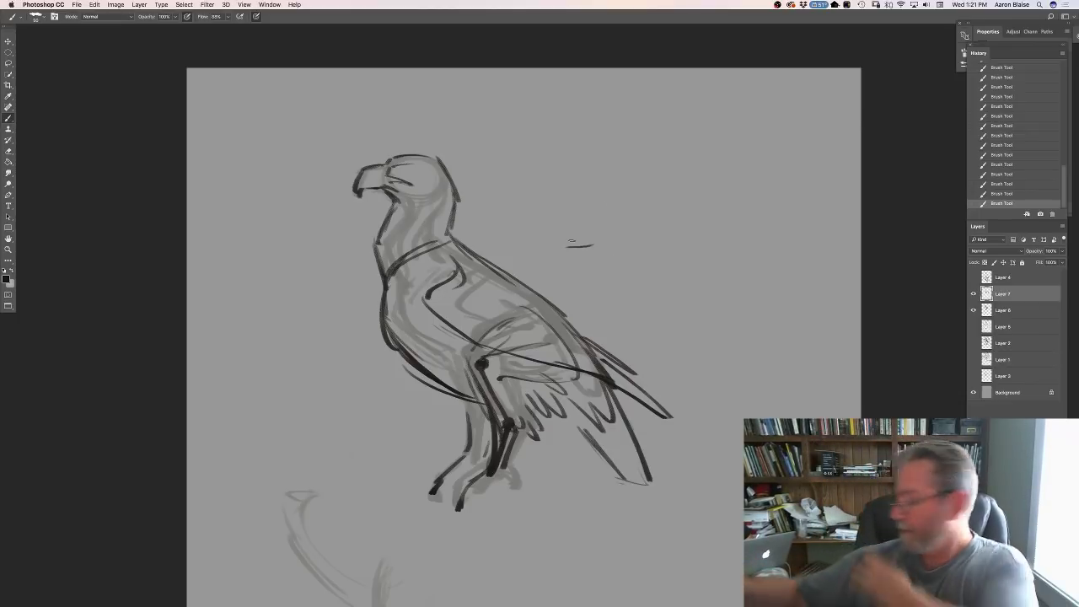
{"action": "mouse_move", "coordinate": [459, 256]}
{"action": "left_mouse_down"}
{"action": "mouse_move", "coordinate": [489, 282]}
{"action": "mouse_move", "coordinate": [514, 317]}
{"action": "mouse_move", "coordinate": [450, 273]}
{"action": "mouse_move", "coordinate": [481, 307]}
{"action": "mouse_move", "coordinate": [417, 294]}
{"action": "mouse_move", "coordinate": [473, 340]}
{"action": "left_mouse_up"}
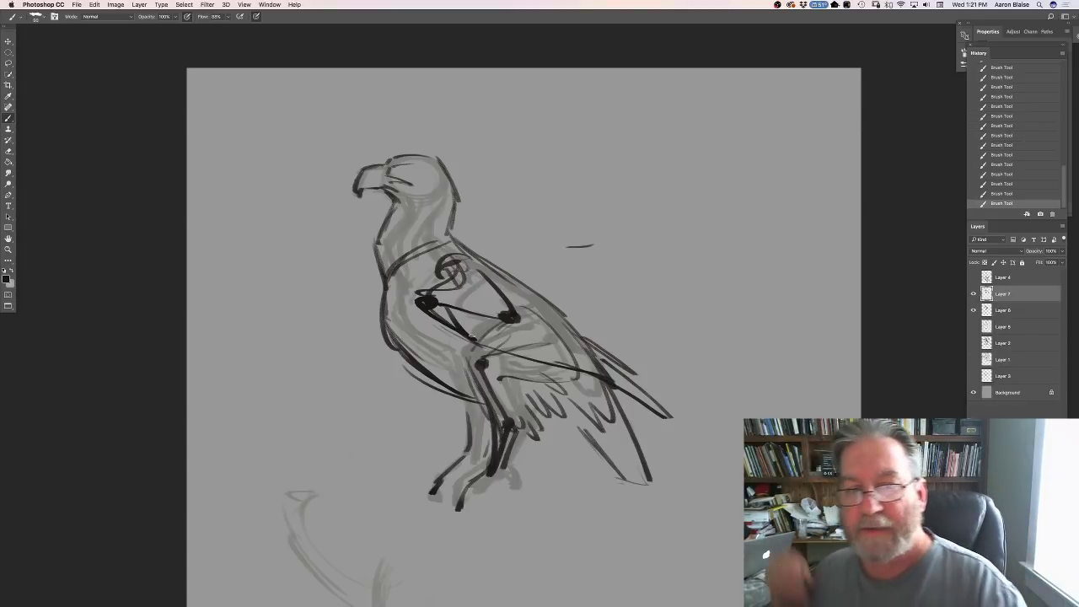
{"action": "mouse_move", "coordinate": [538, 233]}
{"action": "left_mouse_down"}
{"action": "mouse_move", "coordinate": [560, 245]}
{"action": "mouse_move", "coordinate": [574, 215]}
{"action": "mouse_move", "coordinate": [558, 247]}
{"action": "mouse_move", "coordinate": [514, 226]}
{"action": "mouse_move", "coordinate": [546, 243]}
{"action": "mouse_move", "coordinate": [543, 258]}
{"action": "mouse_move", "coordinate": [558, 268]}
{"action": "mouse_move", "coordinate": [583, 200]}
{"action": "mouse_move", "coordinate": [601, 211]}
{"action": "mouse_move", "coordinate": [595, 199]}
{"action": "mouse_move", "coordinate": [621, 247]}
{"action": "mouse_move", "coordinate": [564, 256]}
{"action": "mouse_move", "coordinate": [570, 264]}
{"action": "left_mouse_up"}
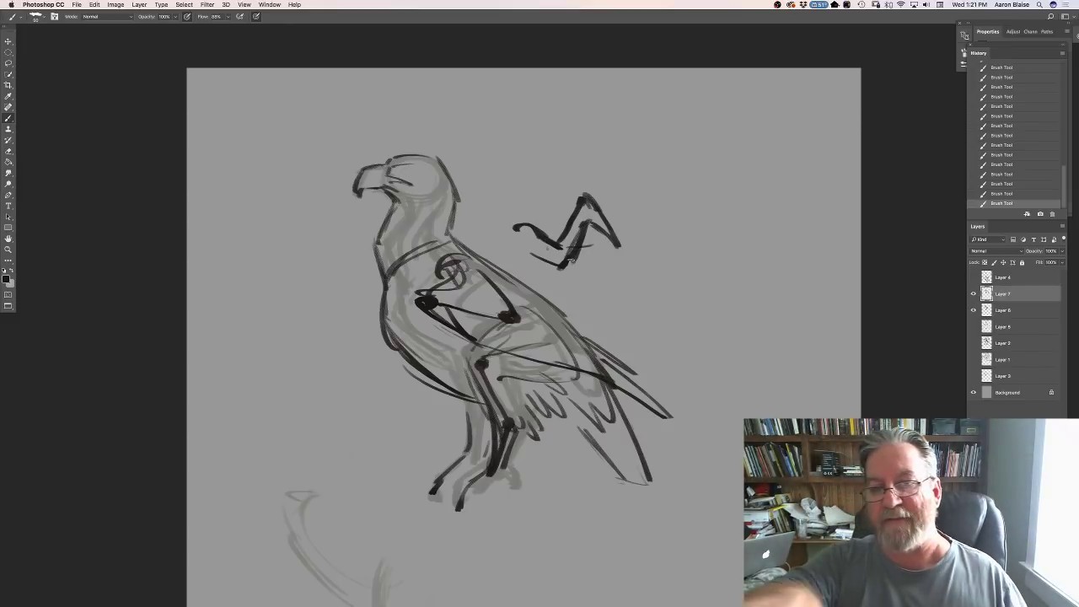
{"action": "mouse_move", "coordinate": [593, 202]}
{"action": "left_mouse_down"}
{"action": "mouse_move", "coordinate": [621, 244]}
{"action": "mouse_move", "coordinate": [610, 233]}
{"action": "left_mouse_up"}
{"action": "left_click_drag", "start_coordinate": [585, 203], "coordinate": [605, 217]}
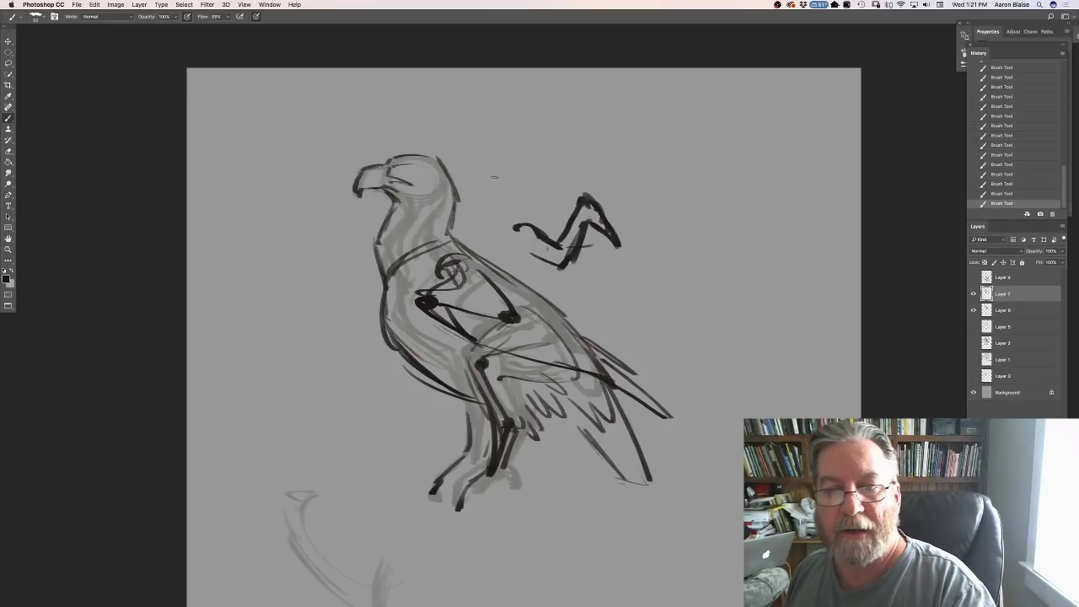
Sketch a large extended wing around the bone diagram, with a long upper edge and a curved lower edge.
{"action": "mouse_move", "coordinate": [525, 146]}
{"action": "left_mouse_down"}
{"action": "mouse_move", "coordinate": [665, 135]}
{"action": "mouse_move", "coordinate": [712, 145]}
{"action": "mouse_move", "coordinate": [567, 175]}
{"action": "mouse_move", "coordinate": [542, 193]}
{"action": "left_mouse_up"}
{"action": "mouse_move", "coordinate": [713, 144]}
{"action": "left_mouse_down"}
{"action": "mouse_move", "coordinate": [771, 149]}
{"action": "mouse_move", "coordinate": [848, 182]}
{"action": "left_mouse_up"}
{"action": "mouse_move", "coordinate": [747, 192]}
{"action": "left_mouse_down"}
{"action": "mouse_move", "coordinate": [850, 201]}
{"action": "mouse_move", "coordinate": [845, 187]}
{"action": "mouse_move", "coordinate": [696, 236]}
{"action": "left_mouse_up"}
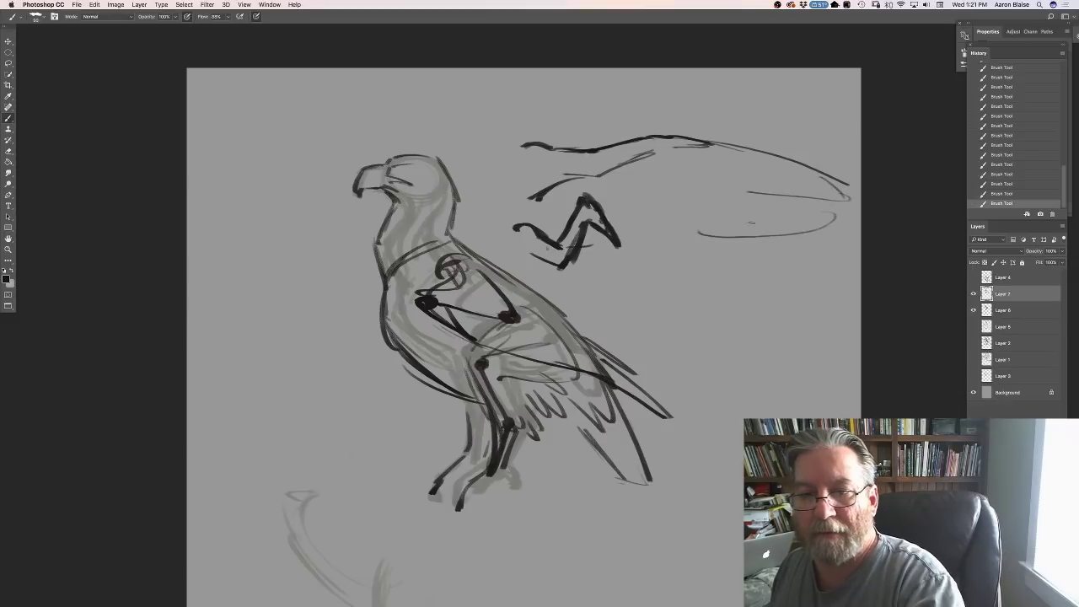
{"action": "mouse_move", "coordinate": [760, 224]}
{"action": "left_mouse_down"}
{"action": "mouse_move", "coordinate": [612, 253]}
{"action": "mouse_move", "coordinate": [676, 229]}
{"action": "mouse_move", "coordinate": [848, 207]}
{"action": "left_mouse_up"}
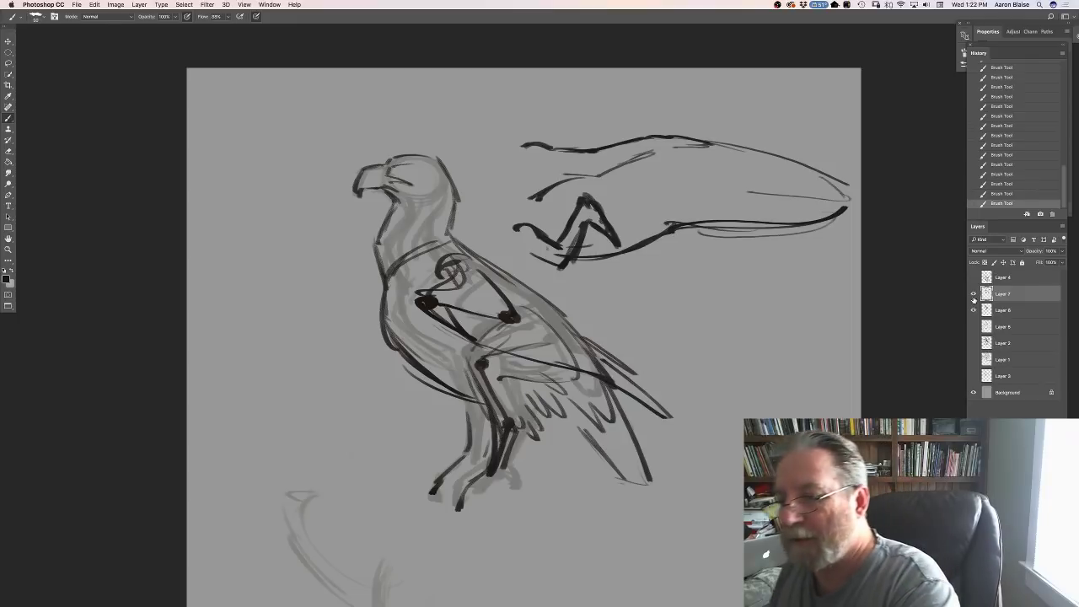
Hide both bird study layers and show the monkey drawing on Layer 2 and Layer 5.
{"action": "left_click_drag", "start_coordinate": [973, 300], "coordinate": [970, 334]}
{"action": "left_click", "coordinate": [973, 342]}
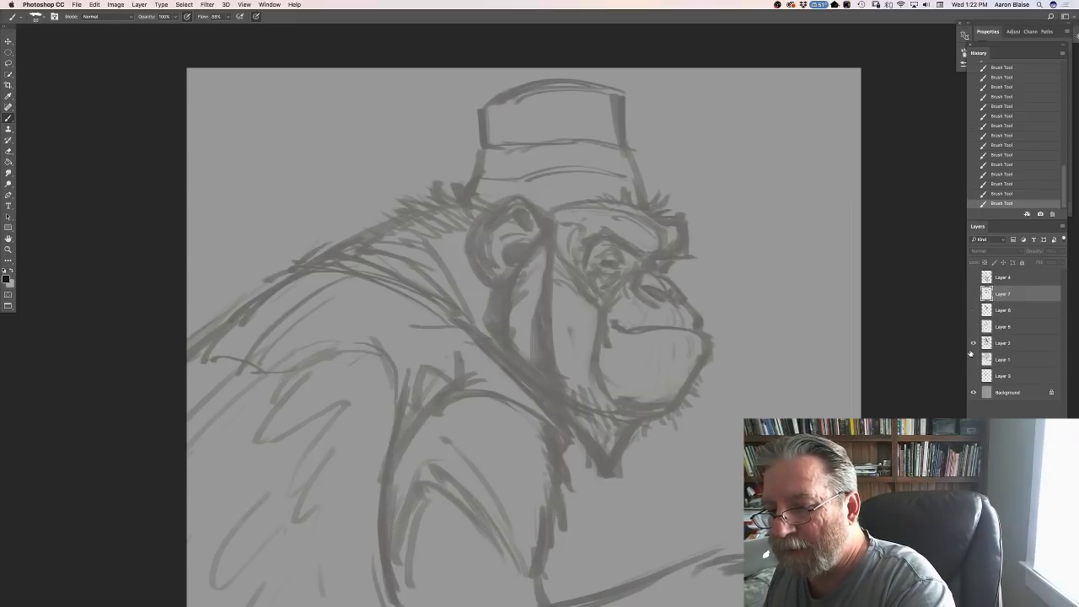
{"action": "left_click", "coordinate": [973, 326]}
{"action": "left_click", "coordinate": [974, 327]}
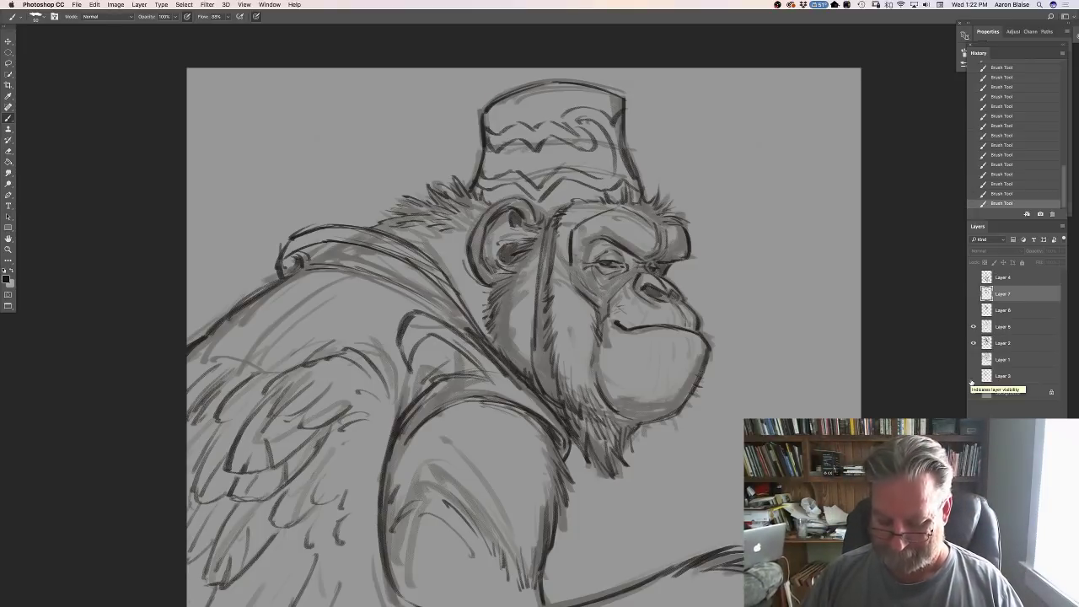
Select Layer 5 and add small rounded feathers near the bend of the monkey's foreground wing.
{"action": "key", "text": "super+minus"}
{"action": "left_click_drag", "start_coordinate": [251, 374], "coordinate": [241, 273]}
{"action": "key", "text": "super+minus"}
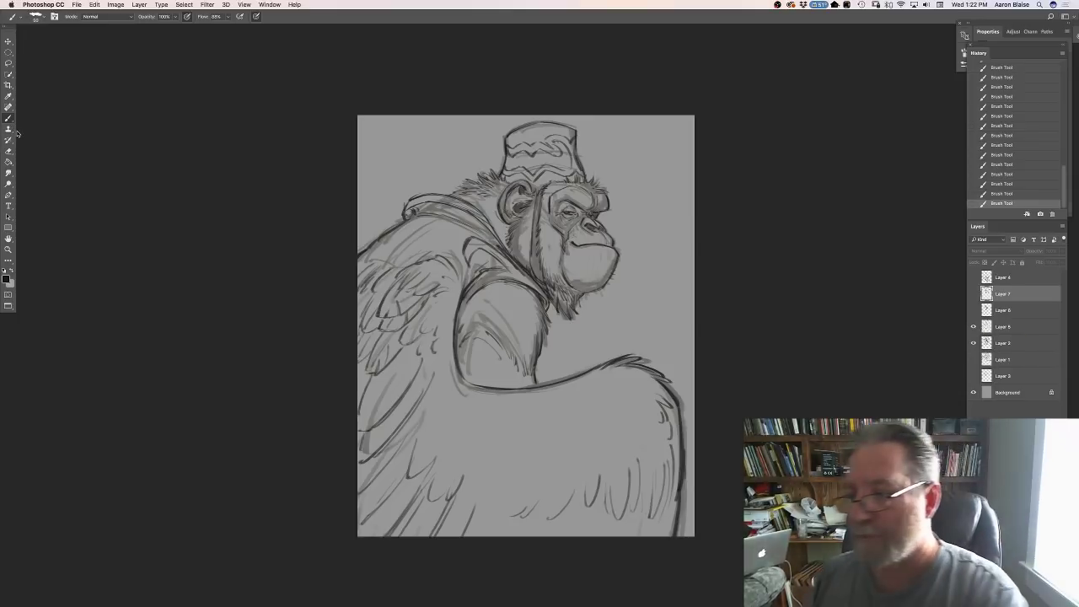
{"action": "left_click", "coordinate": [1001, 332]}
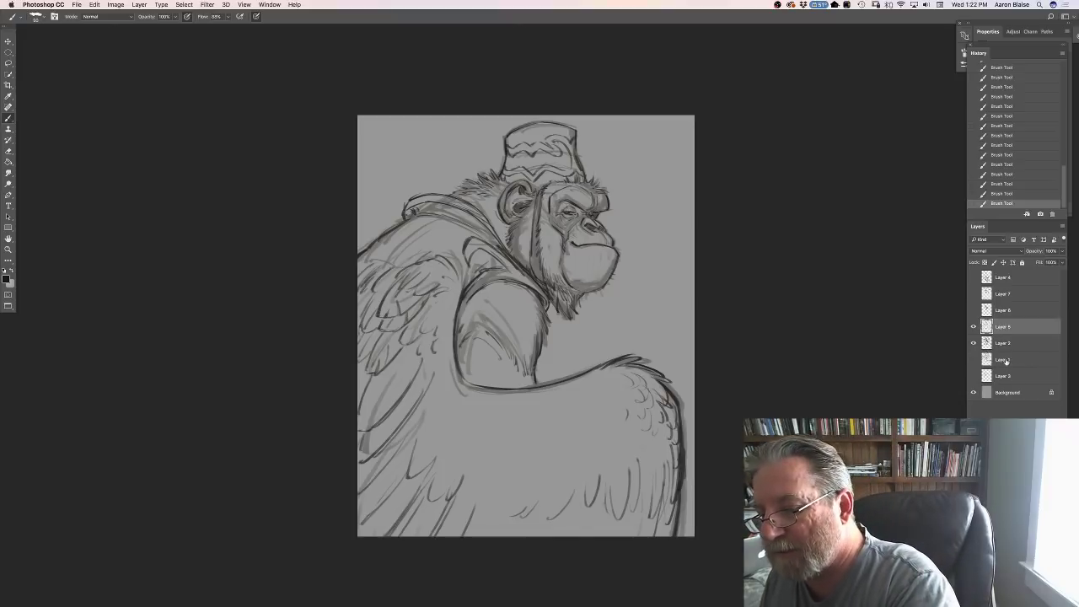
Add an empty layer between Layer 2 and Layer 1, slightly lower Layer 2's opacity, and make the new layer active.
{"action": "key", "text": "super+alt+shift+n"}
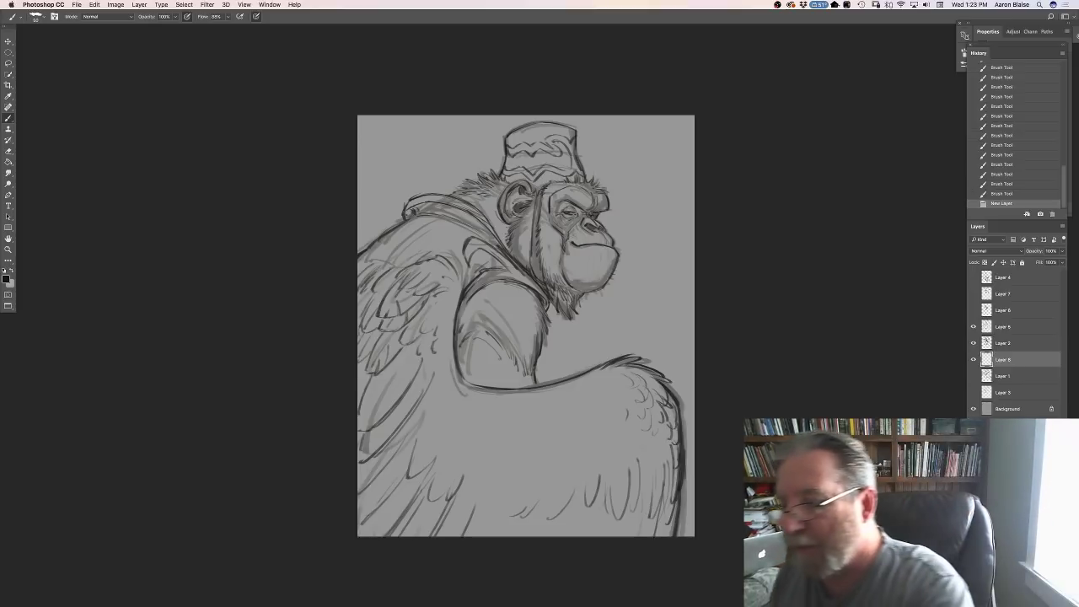
{"action": "left_click", "coordinate": [1002, 343]}
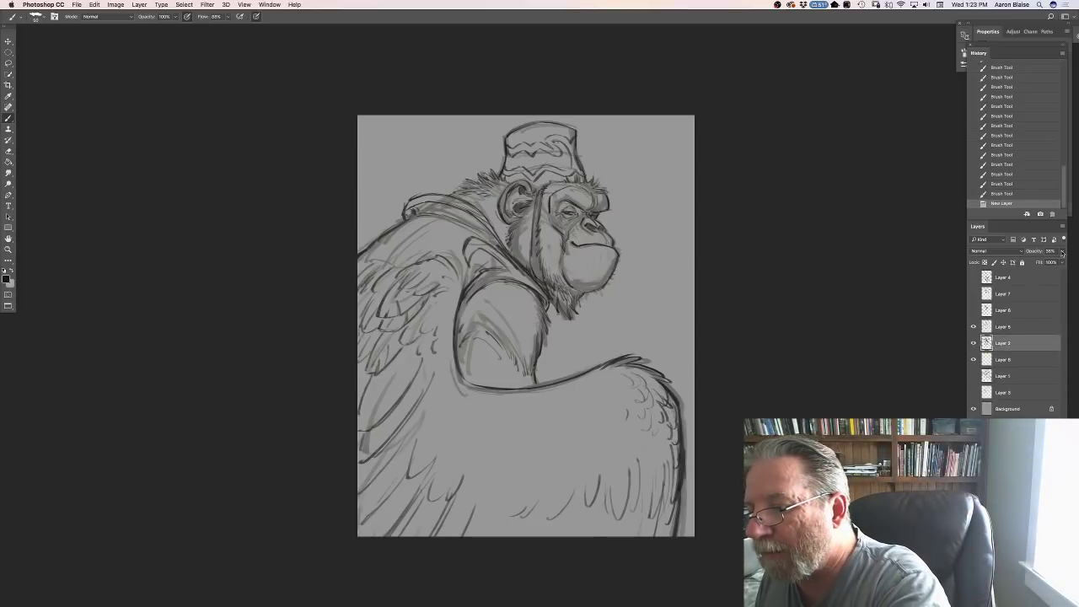
{"action": "left_click", "coordinate": [1061, 252]}
{"action": "left_click_drag", "start_coordinate": [1038, 262], "coordinate": [1033, 263]}
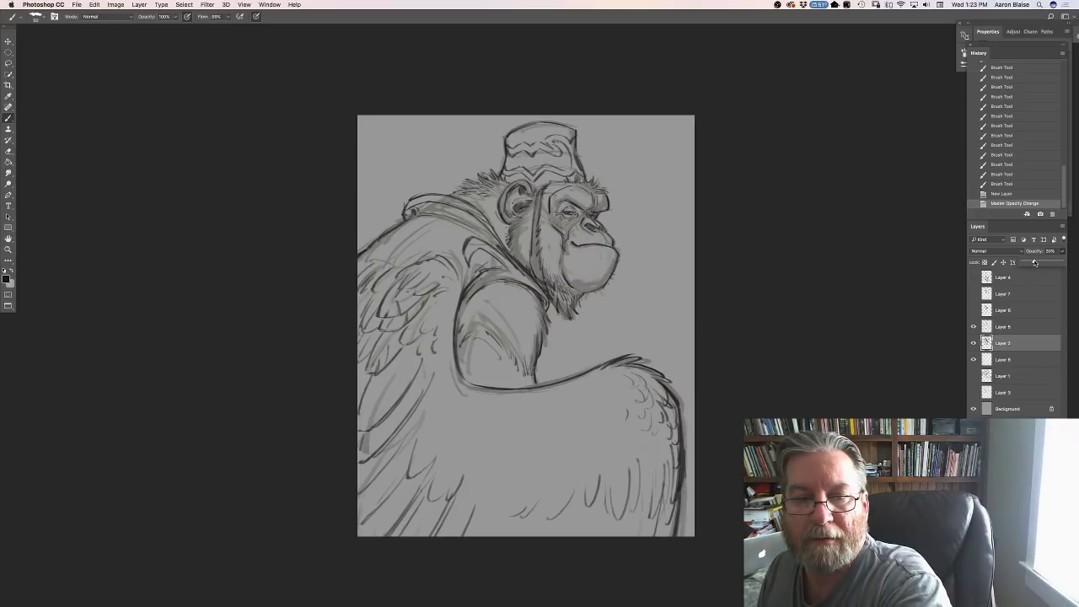
{"action": "left_click", "coordinate": [1002, 360]}
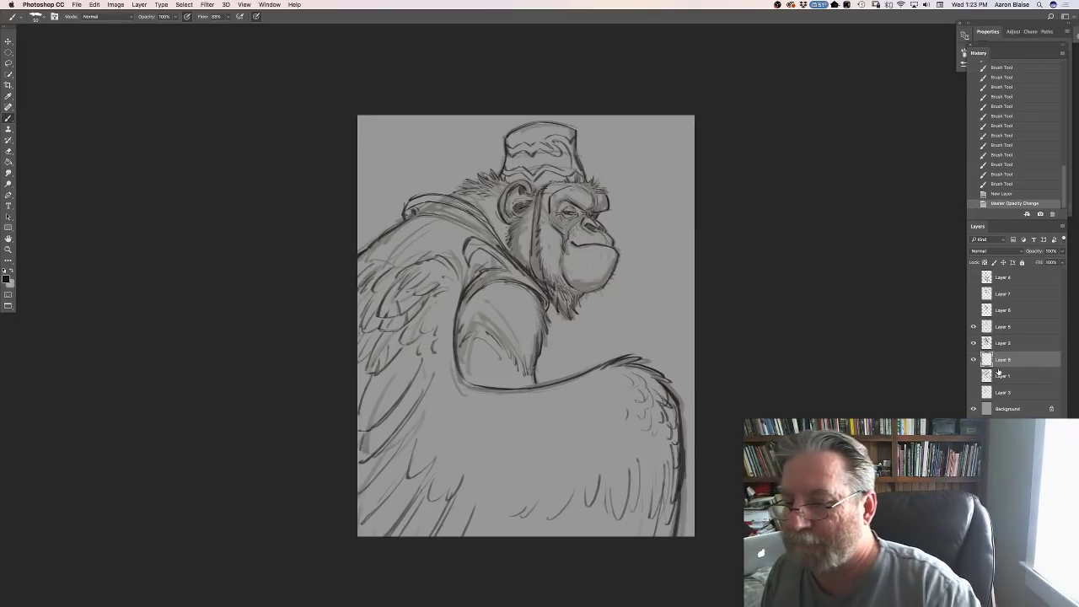
Show the rough sketch on Layer 1 for comparison and hide it again.
{"action": "left_click", "coordinate": [973, 376]}
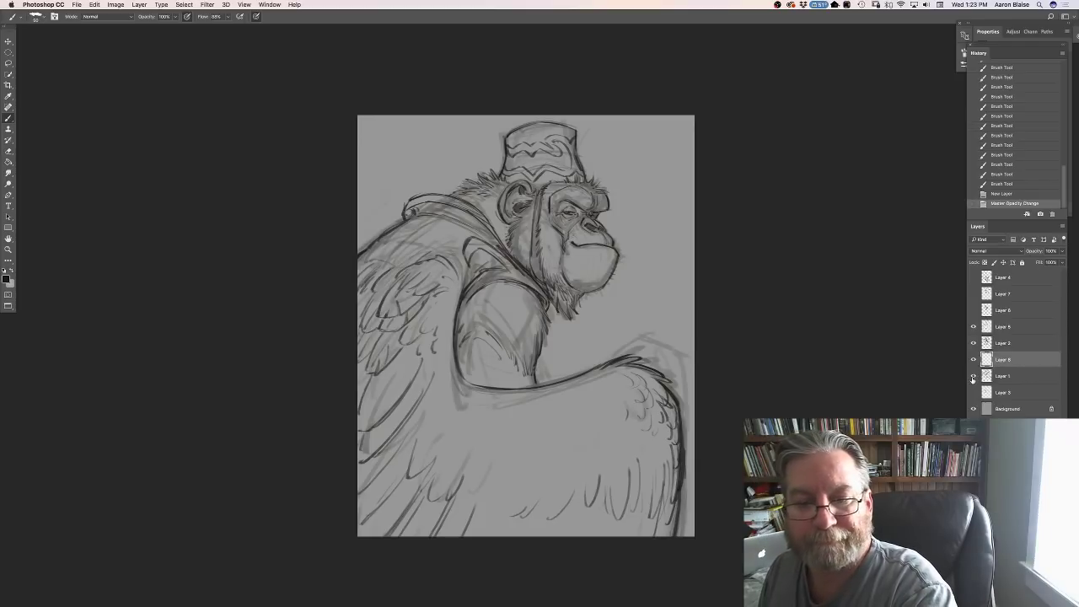
{"action": "left_click", "coordinate": [974, 376]}
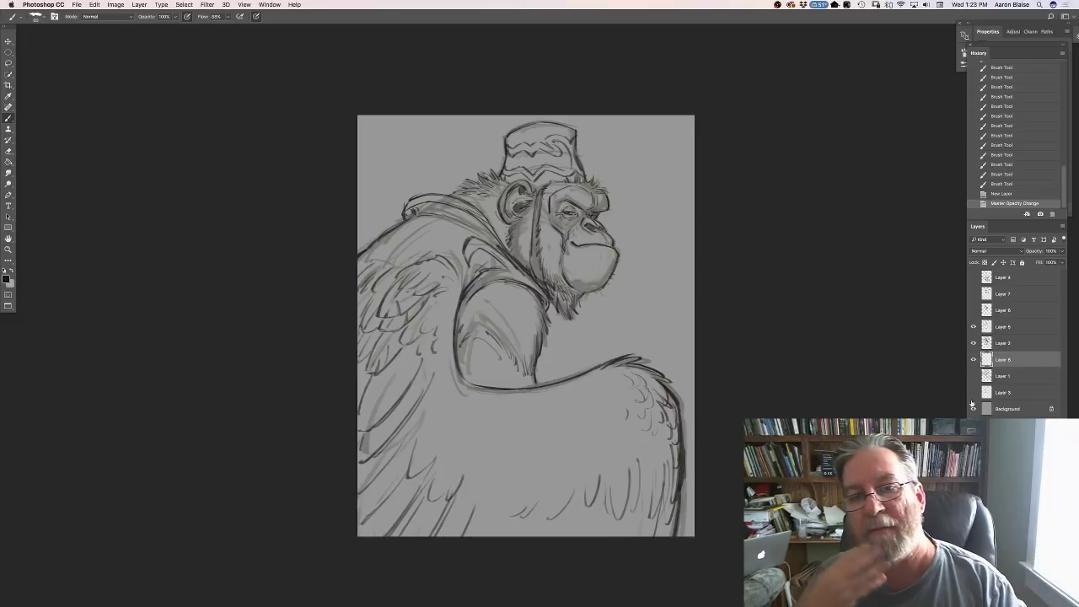
Add short brush strokes to the wave pattern near the right side of the monkey's hat.
{"action": "left_click_drag", "start_coordinate": [569, 140], "coordinate": [563, 153]}
{"action": "left_click_drag", "start_coordinate": [566, 142], "coordinate": [557, 157]}
{"action": "left_click_drag", "start_coordinate": [559, 144], "coordinate": [553, 158]}
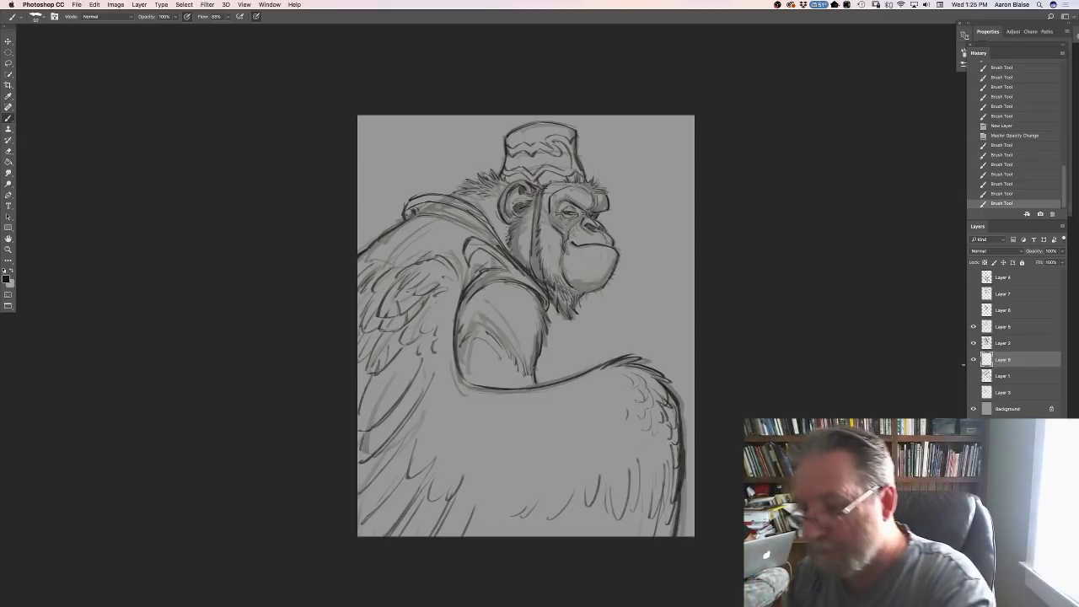
Move the active layer above Layer 2, directly beneath Layer 5, and merge it with Layer 5.
{"action": "left_click", "coordinate": [997, 329], "text": "shift"}
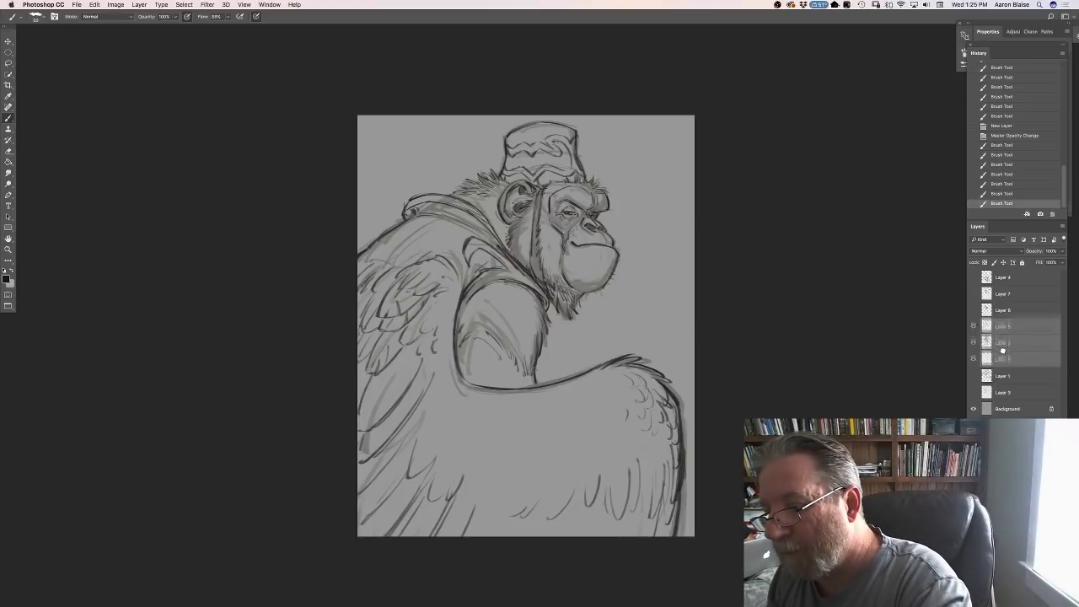
{"action": "double_click", "coordinate": [1002, 359]}
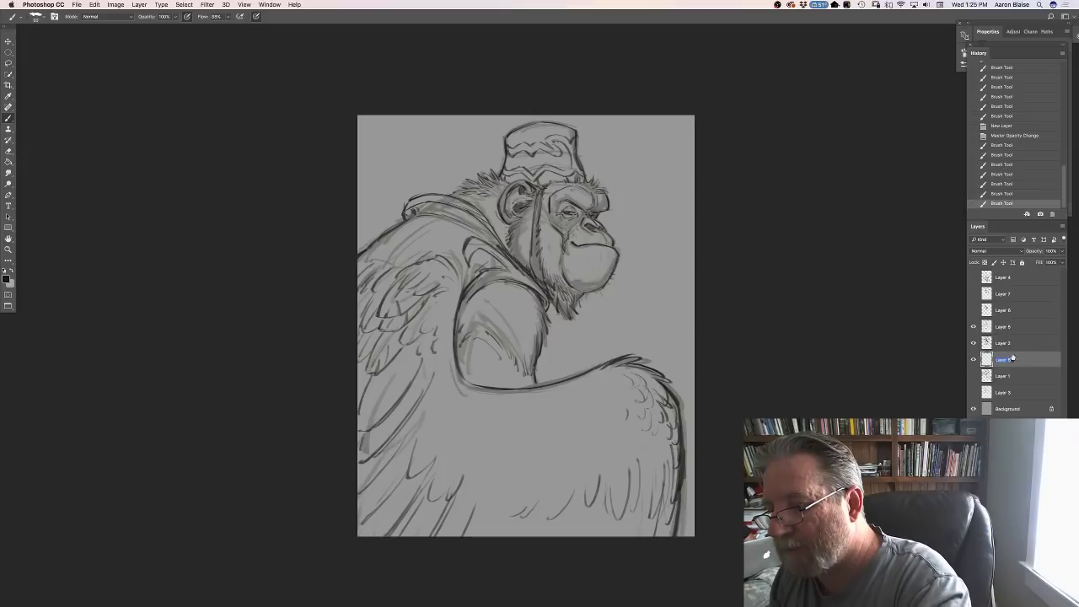
{"action": "left_click_drag", "start_coordinate": [1020, 361], "coordinate": [1012, 332]}
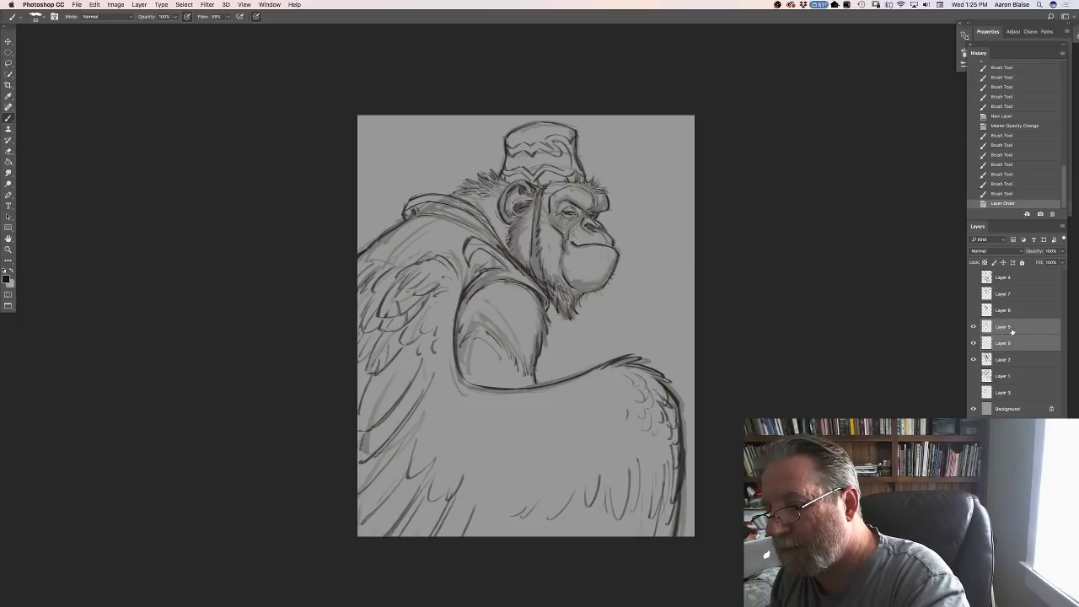
{"action": "left_click", "coordinate": [139, 5]}
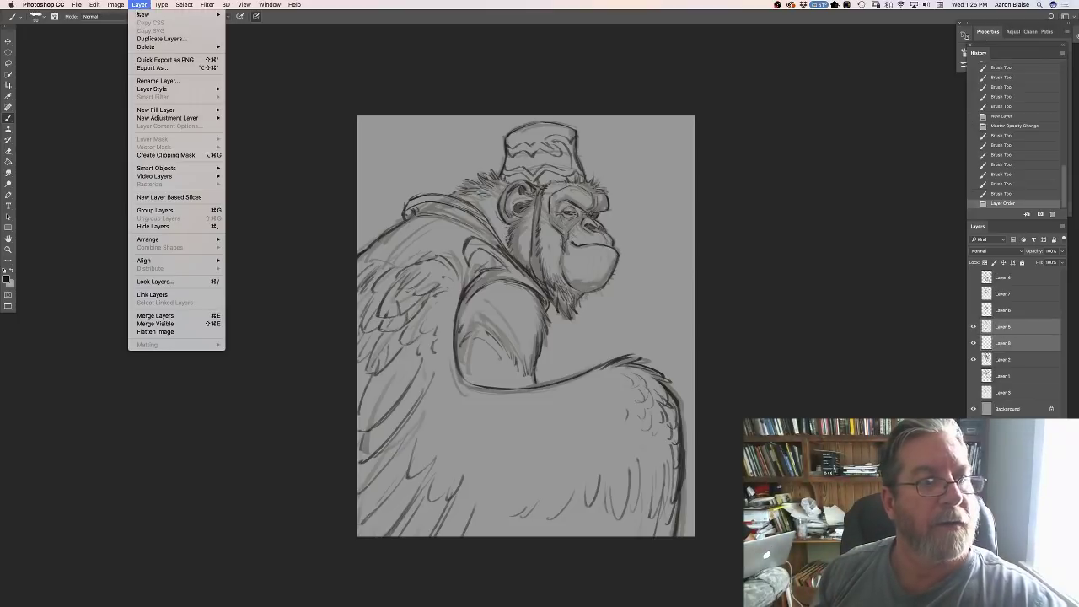
{"action": "left_click", "coordinate": [145, 313]}
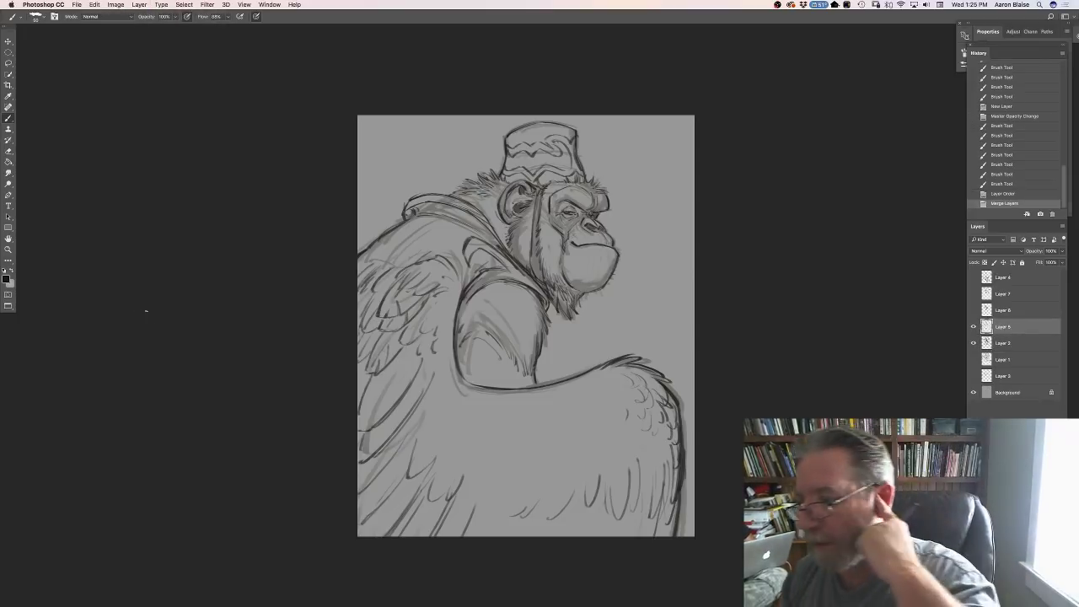
Create an empty layer directly beneath Layer 2 and set the brush colour to a muted blue with hue 212 and brightness 64%.
{"action": "left_click_drag", "start_coordinate": [1003, 362], "coordinate": [1002, 401]}
{"action": "key", "text": "super+alt+shift+n"}
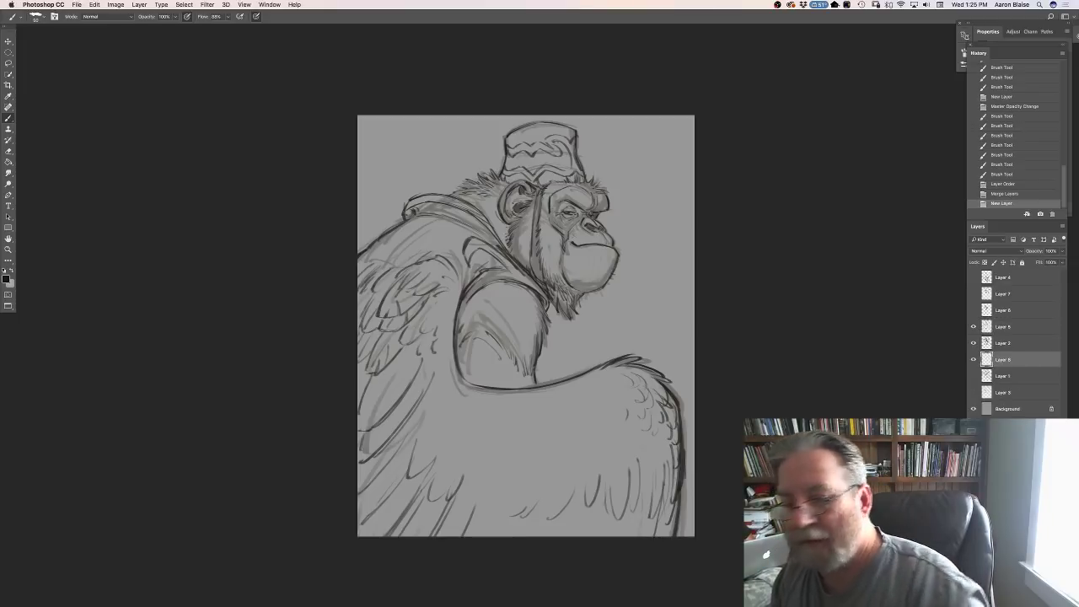
{"action": "left_click", "coordinate": [7, 279]}
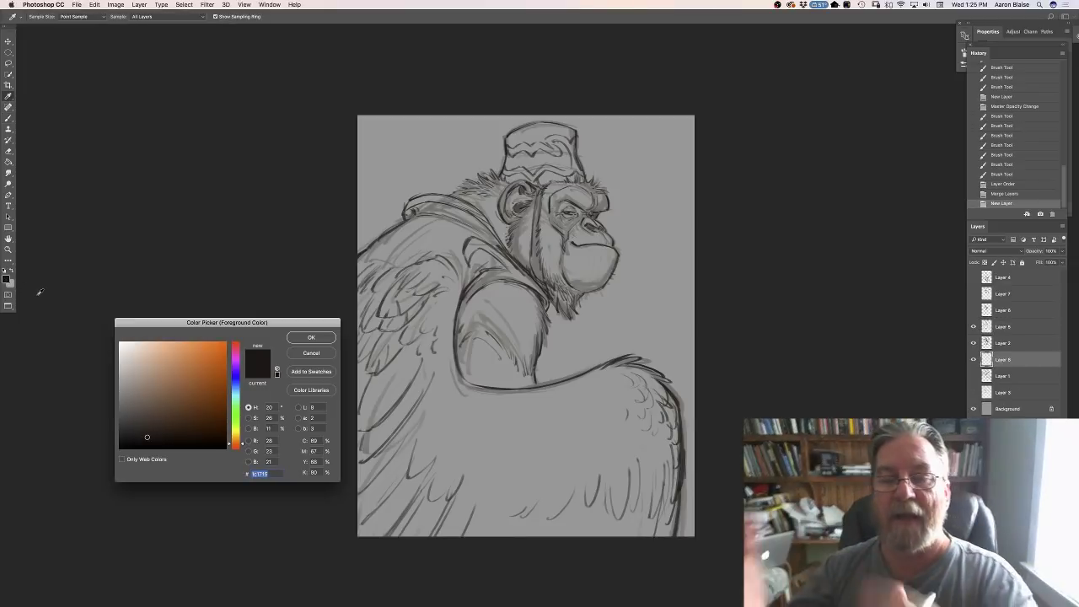
{"action": "left_click", "coordinate": [237, 390]}
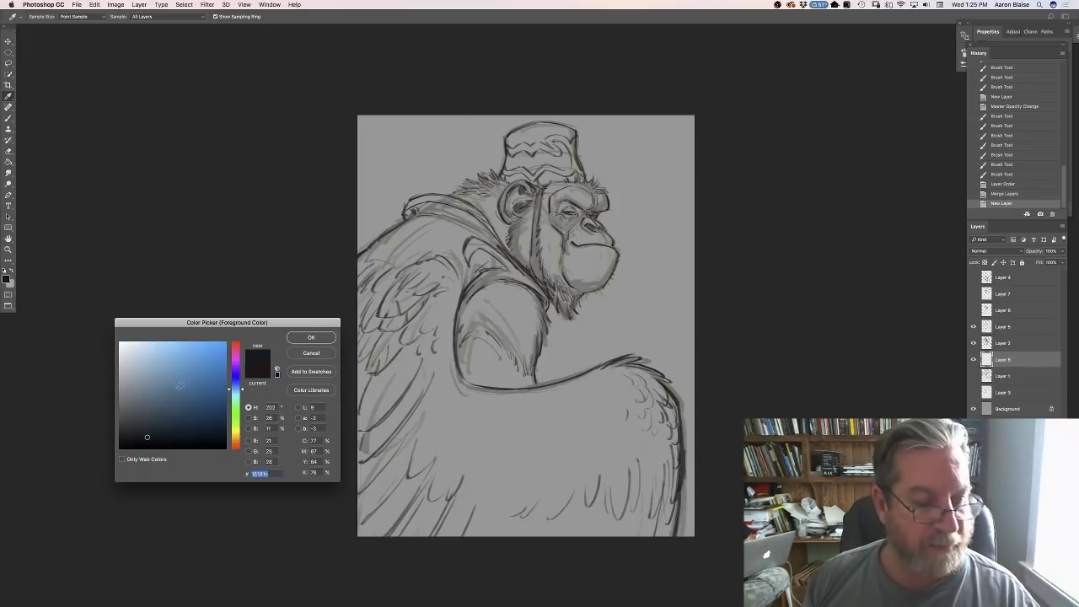
{"action": "left_click", "coordinate": [236, 386]}
{"action": "left_click", "coordinate": [164, 381]}
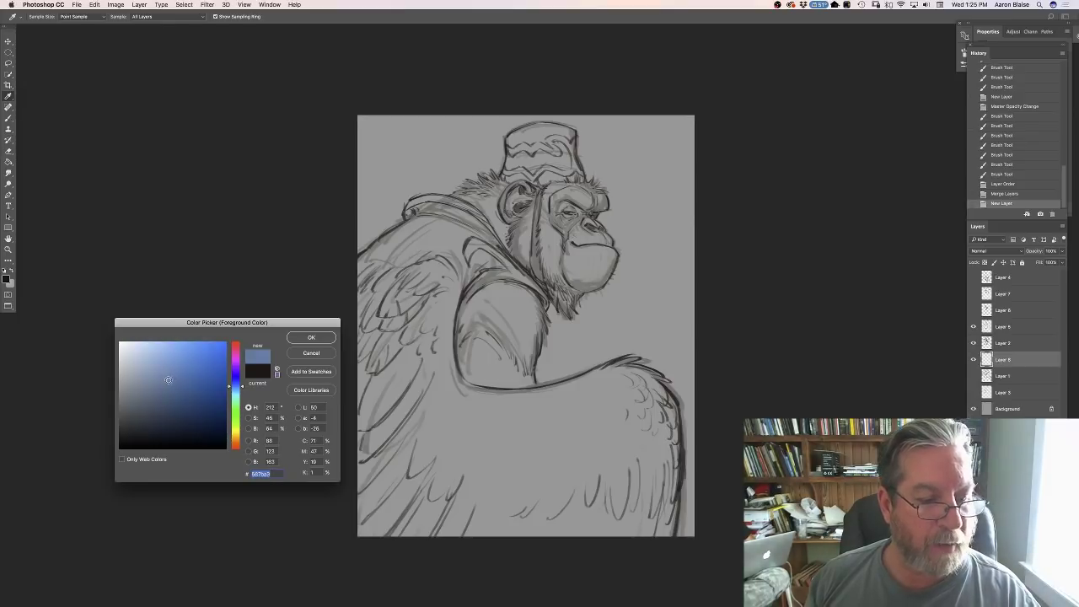
{"action": "left_click", "coordinate": [308, 337]}
{"action": "key", "text": "b"}
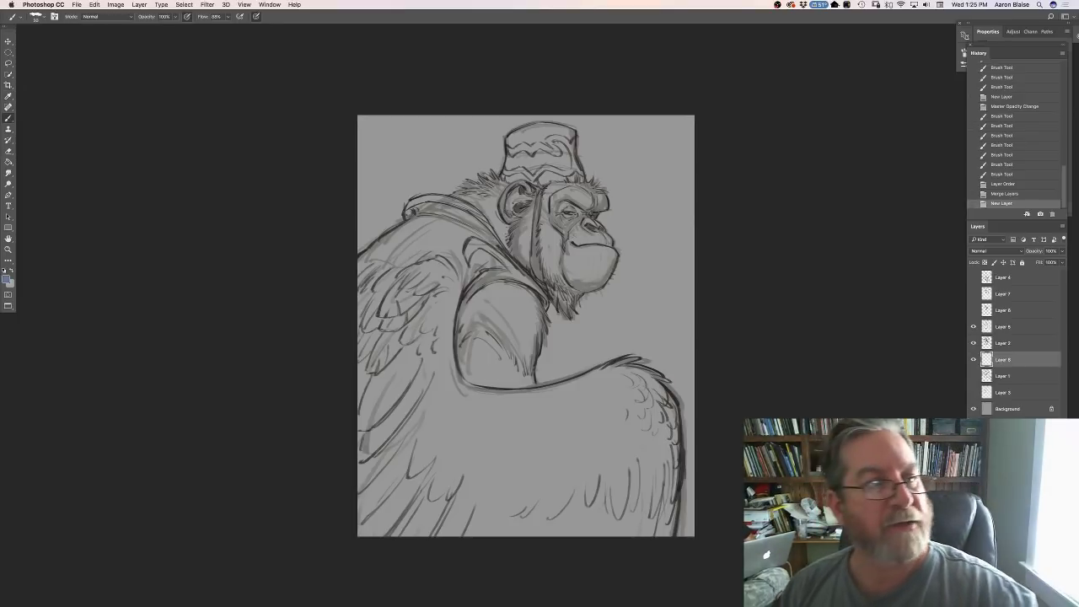
Reduce the brush size and fill the monkey's brow, eye area, muzzle and chin with flat muted blue.
{"action": "left_click", "coordinate": [36, 17]}
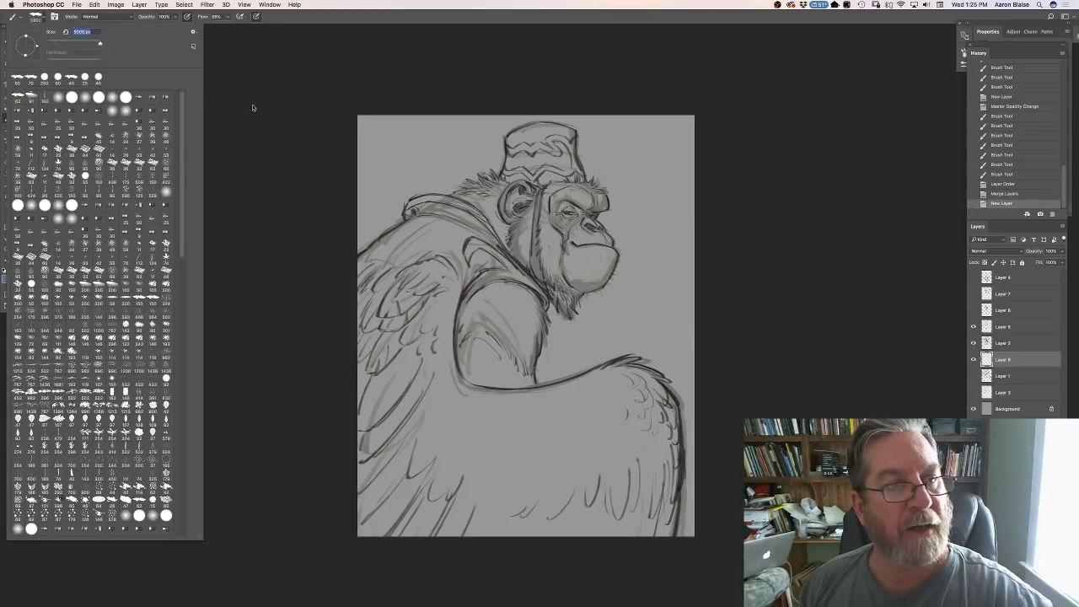
{"action": "left_click", "coordinate": [250, 108]}
{"action": "key", "text": "super+equal"}
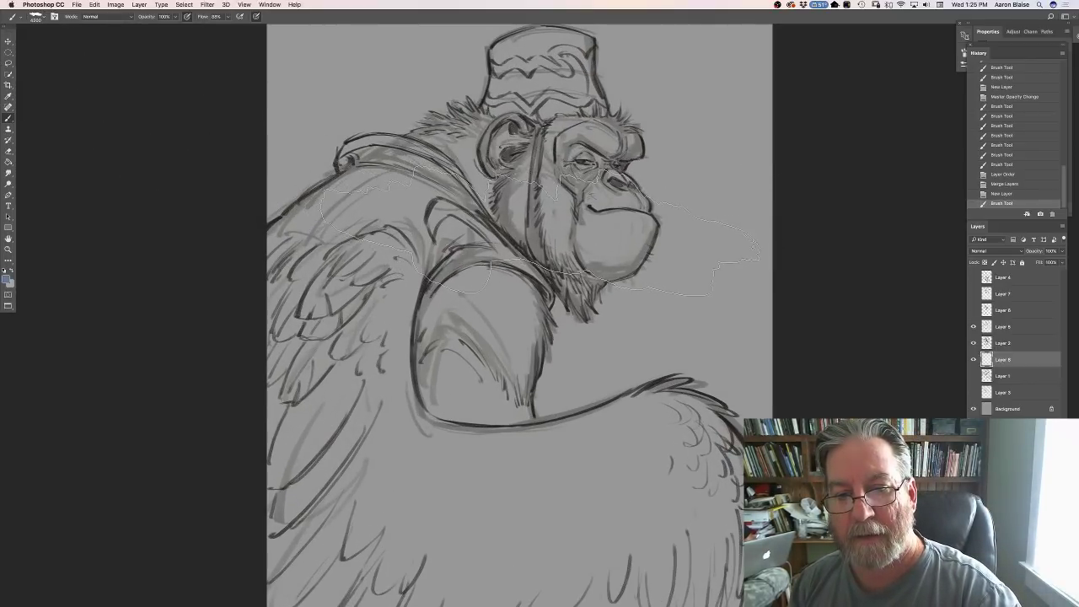
{"action": "key", "text": "bracketleft"}
{"action": "key", "text": "bracketleft"}
{"action": "key", "text": "bracketleft"}
{"action": "key", "text": "bracketleft"}
{"action": "key", "text": "bracketleft"}
{"action": "key", "text": "bracketleft"}
{"action": "key", "text": "bracketleft"}
{"action": "key", "text": "bracketleft"}
{"action": "key", "text": "bracketleft"}
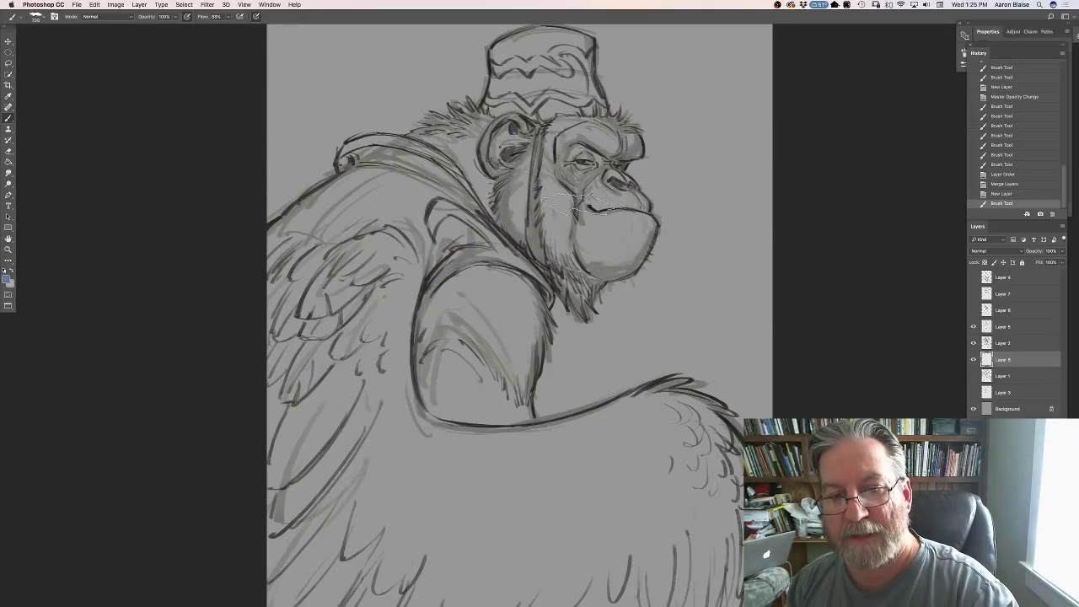
{"action": "mouse_move", "coordinate": [631, 142]}
{"action": "left_mouse_down"}
{"action": "mouse_move", "coordinate": [636, 160]}
{"action": "mouse_move", "coordinate": [583, 137]}
{"action": "mouse_move", "coordinate": [562, 143]}
{"action": "mouse_move", "coordinate": [569, 177]}
{"action": "mouse_move", "coordinate": [614, 204]}
{"action": "mouse_move", "coordinate": [624, 176]}
{"action": "mouse_move", "coordinate": [615, 169]}
{"action": "mouse_move", "coordinate": [638, 202]}
{"action": "mouse_move", "coordinate": [637, 221]}
{"action": "mouse_move", "coordinate": [619, 225]}
{"action": "mouse_move", "coordinate": [630, 202]}
{"action": "mouse_move", "coordinate": [628, 268]}
{"action": "mouse_move", "coordinate": [578, 202]}
{"action": "mouse_move", "coordinate": [583, 253]}
{"action": "mouse_move", "coordinate": [620, 268]}
{"action": "mouse_move", "coordinate": [593, 271]}
{"action": "left_mouse_up"}
{"action": "mouse_move", "coordinate": [560, 155]}
{"action": "left_mouse_down"}
{"action": "mouse_move", "coordinate": [572, 131]}
{"action": "mouse_move", "coordinate": [592, 123]}
{"action": "mouse_move", "coordinate": [627, 135]}
{"action": "left_mouse_up"}
{"action": "mouse_move", "coordinate": [624, 244]}
{"action": "left_mouse_down"}
{"action": "mouse_move", "coordinate": [592, 225]}
{"action": "mouse_move", "coordinate": [583, 270]}
{"action": "left_mouse_up"}
Choose a darker blue with hue 212 and brightness 45%, and shade the area around the monkey's eye.
{"action": "left_click", "coordinate": [7, 278]}
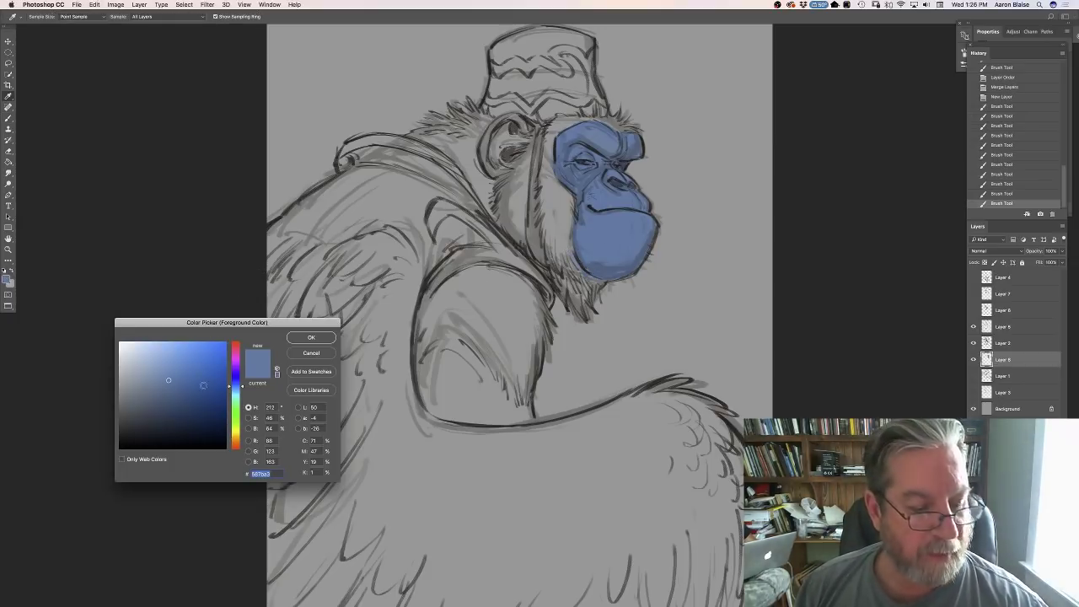
{"action": "left_click", "coordinate": [174, 398]}
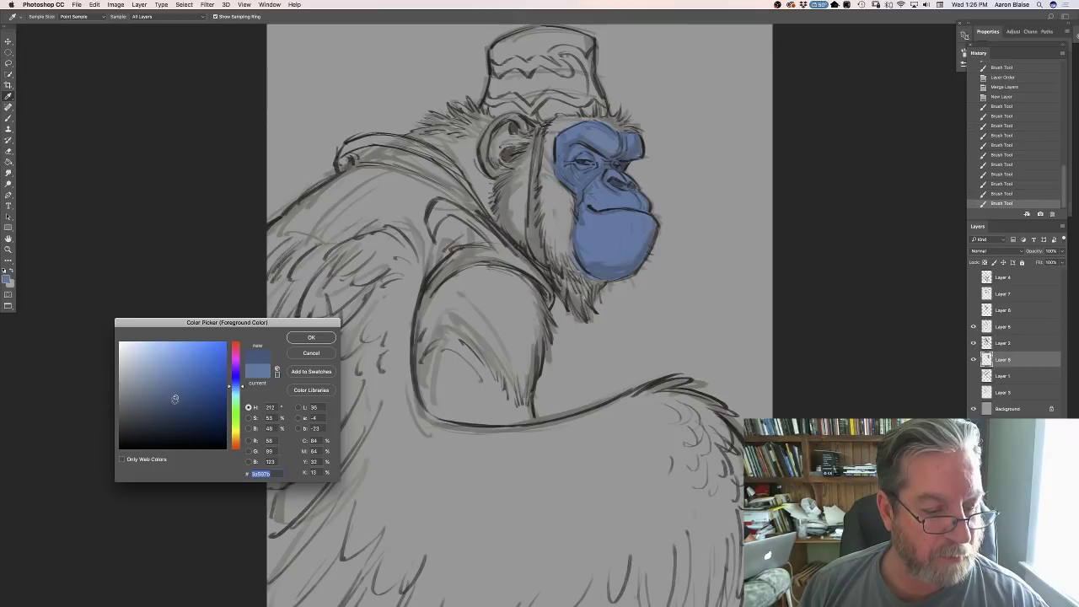
{"action": "key", "text": "Return"}
{"action": "left_click_drag", "start_coordinate": [600, 164], "coordinate": [566, 162]}
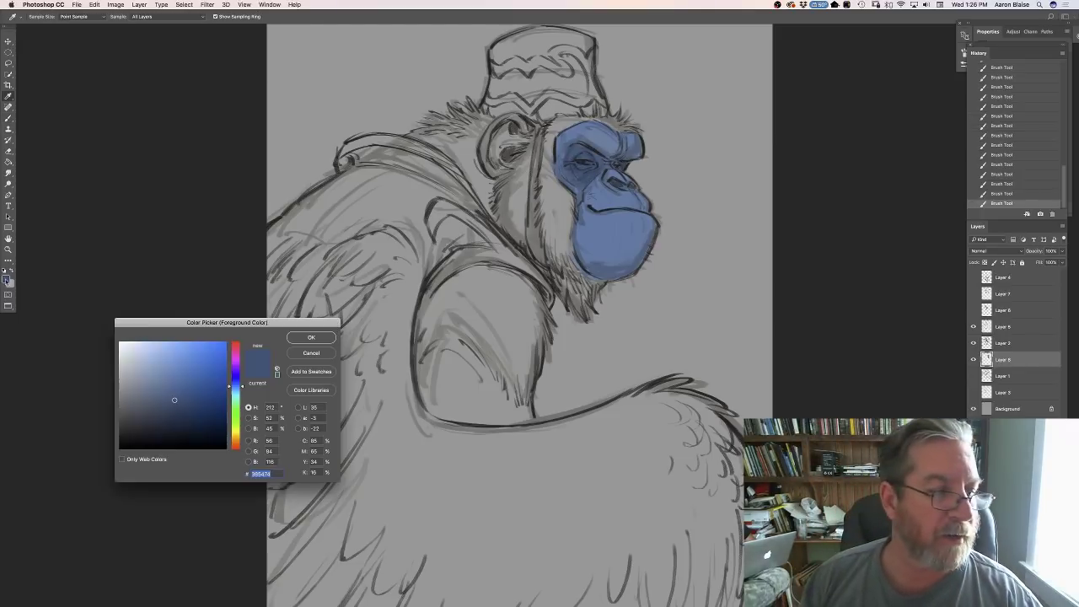
Choose a muted purple with hue 248 and brightness 50%, and tint the nose with it.
{"action": "left_click", "coordinate": [7, 279]}
{"action": "left_click_drag", "start_coordinate": [238, 385], "coordinate": [229, 376]}
{"action": "left_click", "coordinate": [149, 394]}
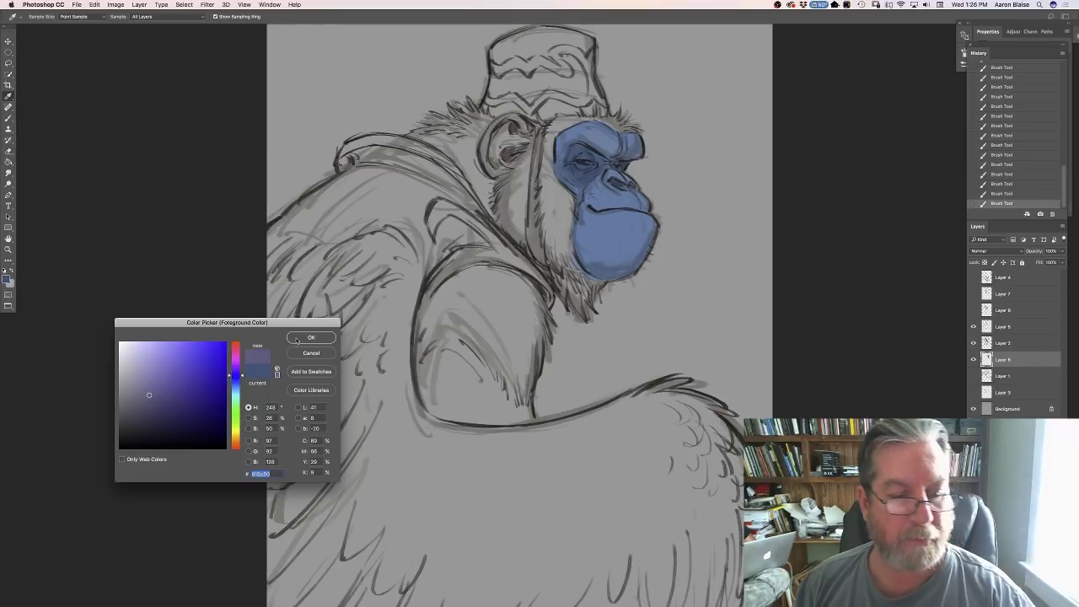
{"action": "left_click", "coordinate": [297, 341]}
{"action": "mouse_move", "coordinate": [608, 177]}
{"action": "left_mouse_down"}
{"action": "mouse_move", "coordinate": [624, 187]}
{"action": "mouse_move", "coordinate": [617, 180]}
{"action": "left_mouse_up"}
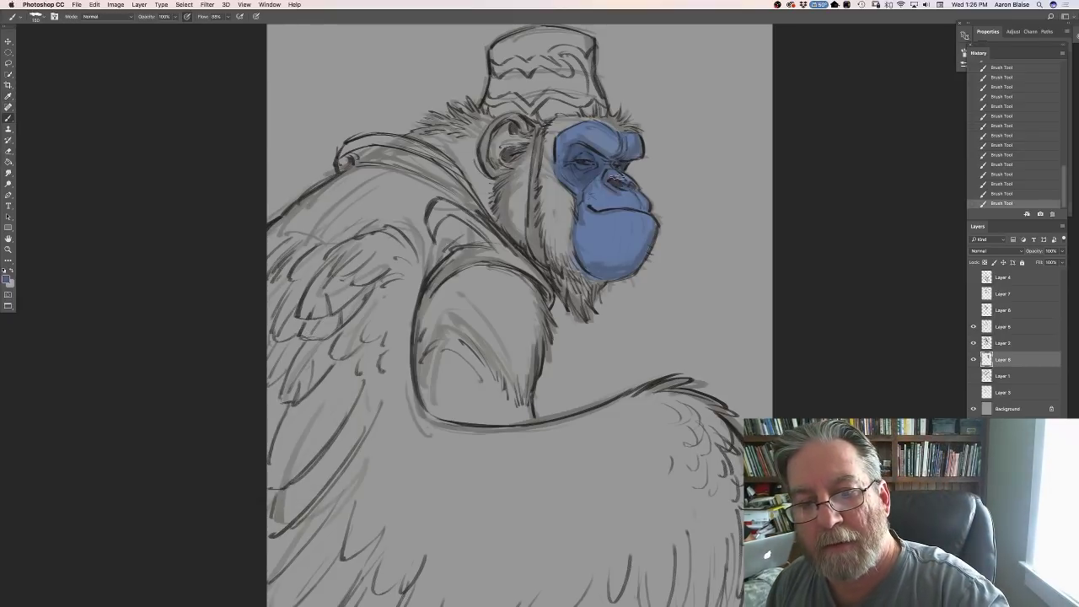
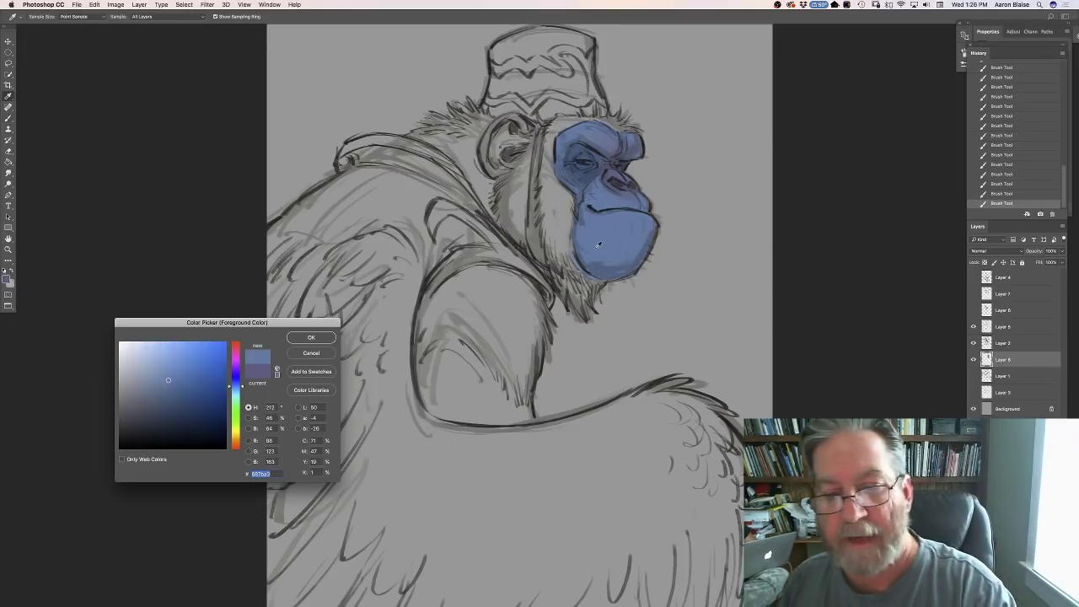
Paint the ear in the face's blue (hue 212) and choose a purple with hue 243 for tinting over it.
{"action": "left_click", "coordinate": [310, 334]}
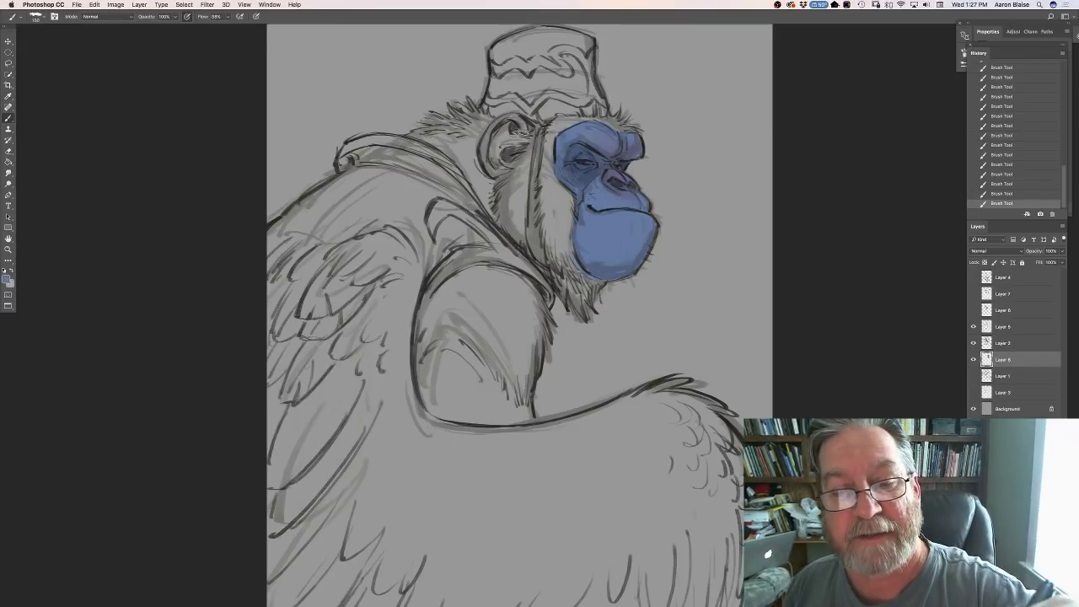
{"action": "mouse_move", "coordinate": [523, 123]}
{"action": "left_mouse_down"}
{"action": "mouse_move", "coordinate": [514, 142]}
{"action": "mouse_move", "coordinate": [523, 125]}
{"action": "mouse_move", "coordinate": [506, 118]}
{"action": "mouse_move", "coordinate": [485, 149]}
{"action": "mouse_move", "coordinate": [508, 145]}
{"action": "mouse_move", "coordinate": [497, 171]}
{"action": "left_mouse_up"}
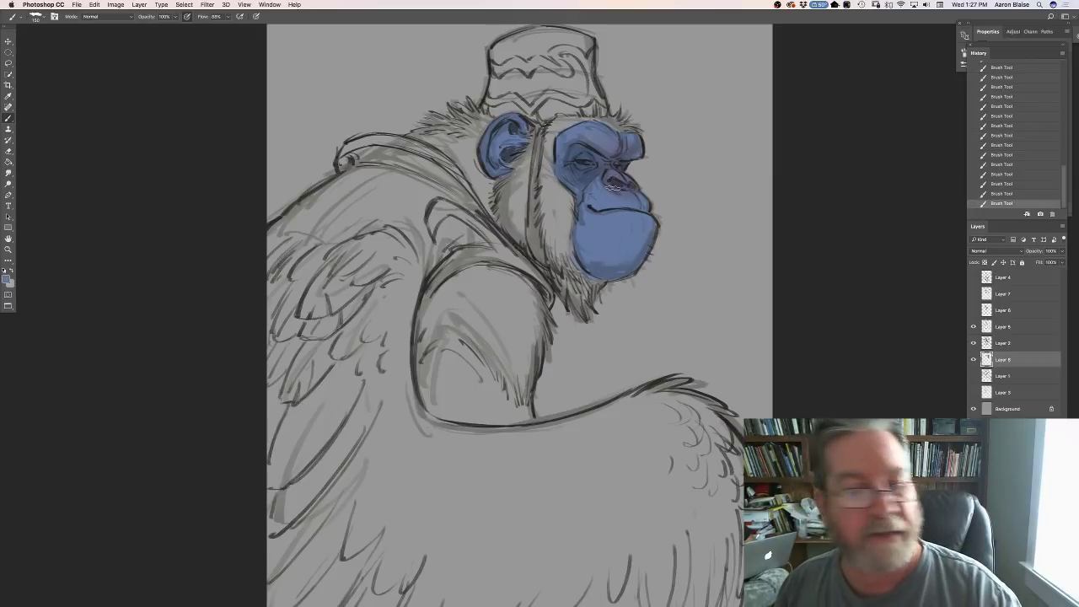
{"action": "left_click", "coordinate": [6, 279]}
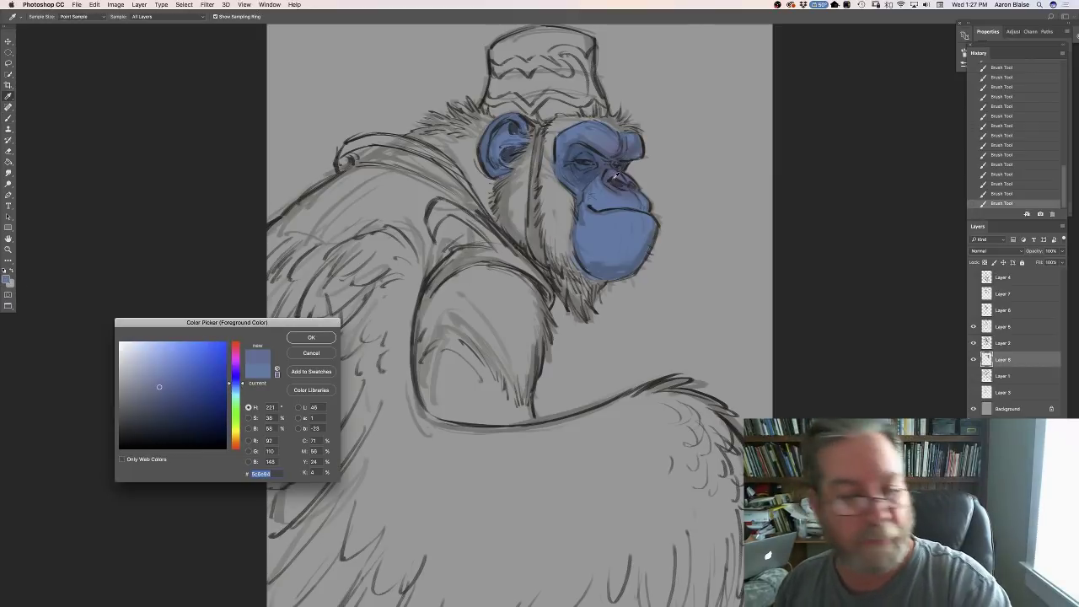
{"action": "left_click", "coordinate": [236, 380]}
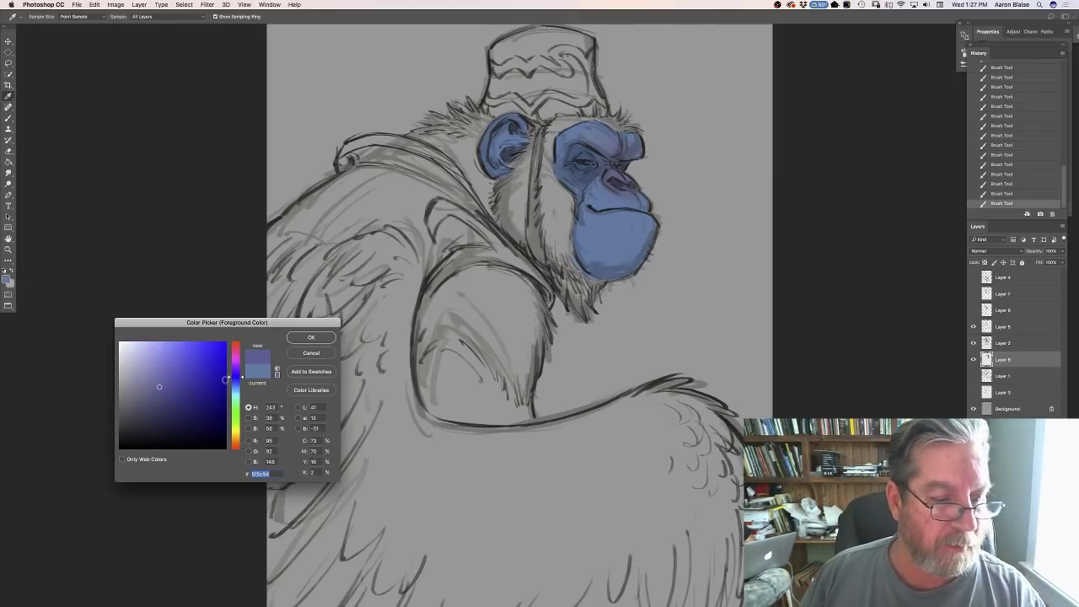
{"action": "left_click", "coordinate": [311, 337]}
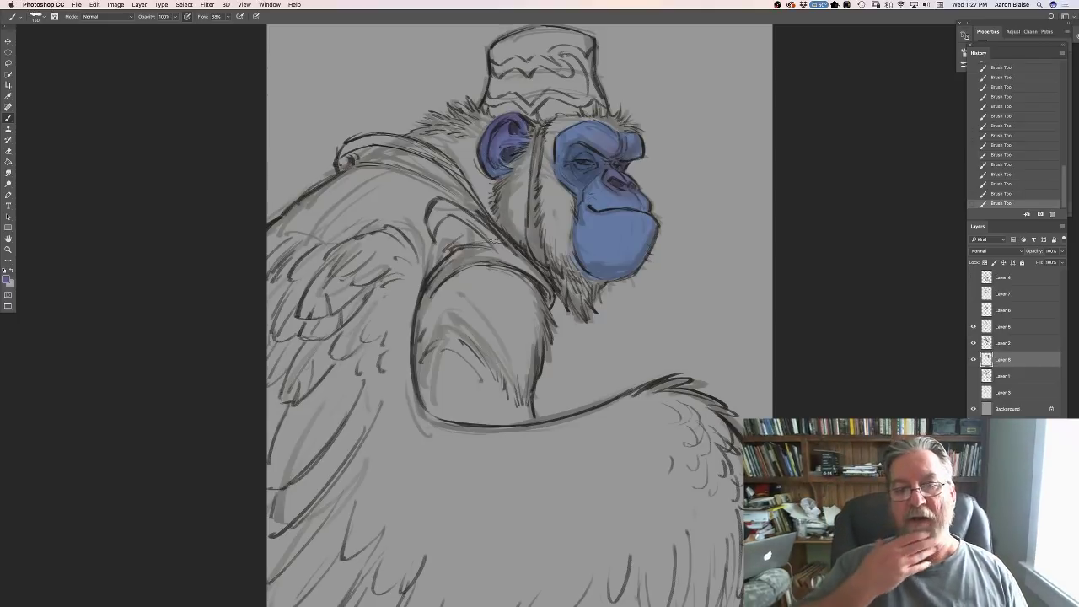
Choose a greyish purple with hue 243, saturation 13% and brightness 45%, and paint the cheek fur and beard.
{"action": "left_click", "coordinate": [8, 279]}
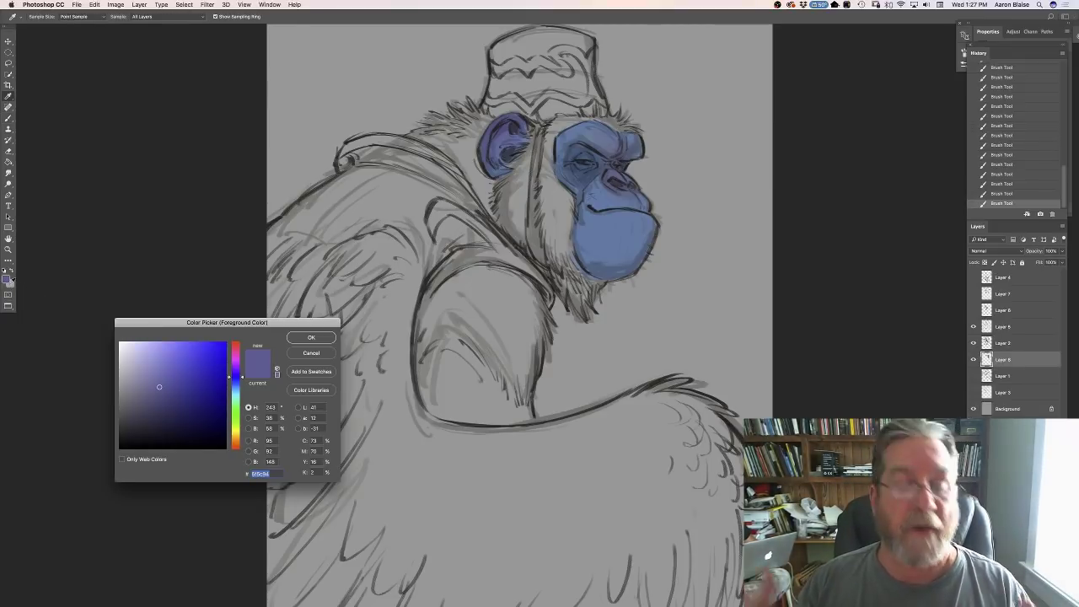
{"action": "mouse_move", "coordinate": [136, 387]}
{"action": "left_mouse_down"}
{"action": "mouse_move", "coordinate": [168, 400]}
{"action": "mouse_move", "coordinate": [133, 399]}
{"action": "left_mouse_up"}
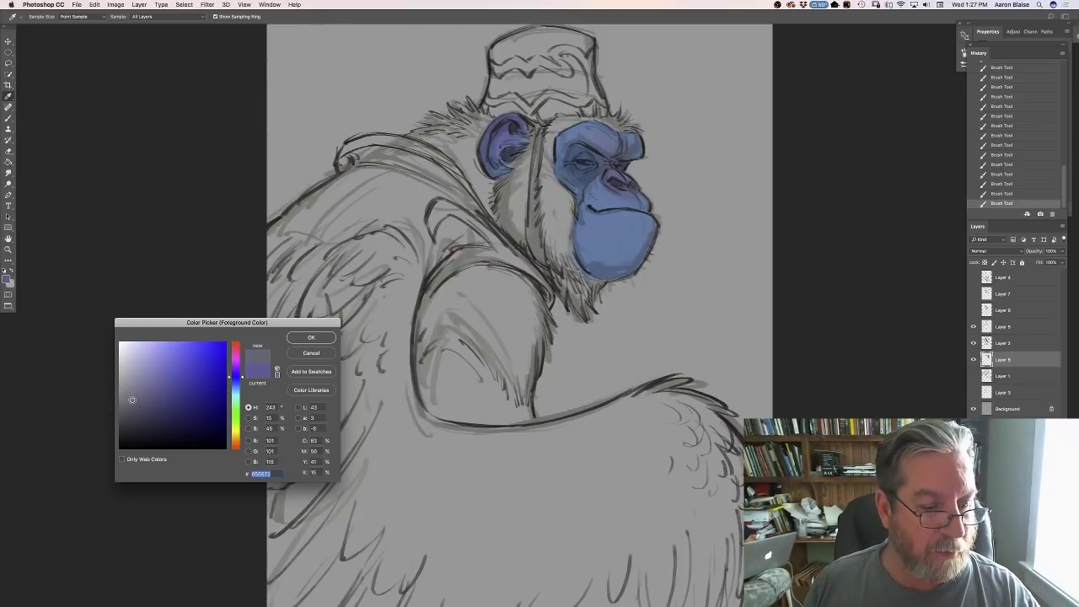
{"action": "left_click", "coordinate": [295, 338]}
{"action": "mouse_move", "coordinate": [558, 191]}
{"action": "left_mouse_down"}
{"action": "mouse_move", "coordinate": [550, 248]}
{"action": "mouse_move", "coordinate": [545, 234]}
{"action": "mouse_move", "coordinate": [541, 243]}
{"action": "mouse_move", "coordinate": [544, 181]}
{"action": "mouse_move", "coordinate": [569, 204]}
{"action": "mouse_move", "coordinate": [560, 256]}
{"action": "left_mouse_up"}
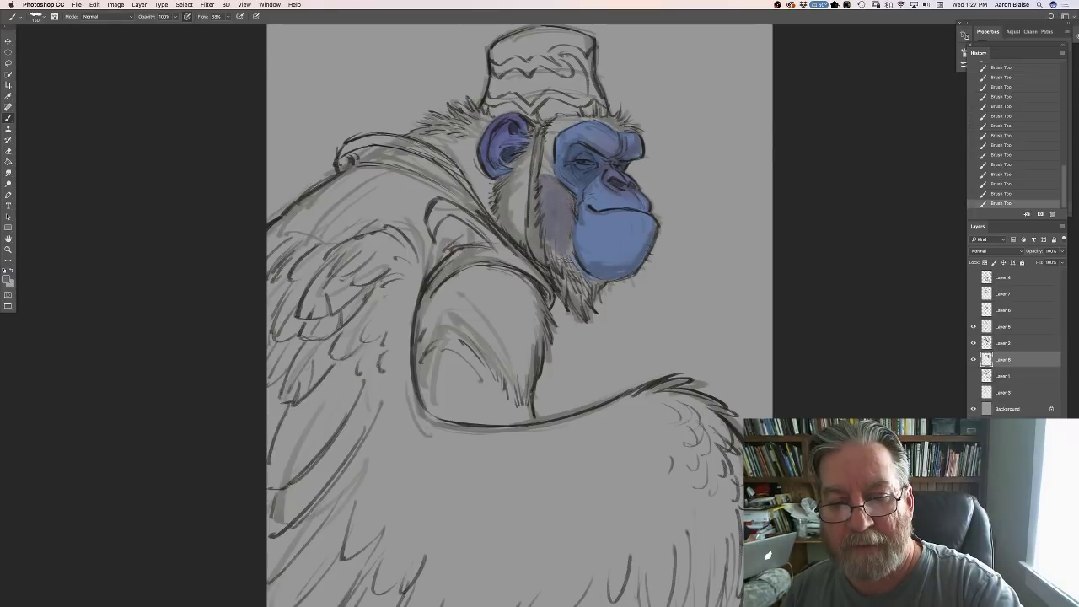
{"action": "mouse_move", "coordinate": [559, 213]}
{"action": "left_mouse_down"}
{"action": "mouse_move", "coordinate": [565, 266]}
{"action": "mouse_move", "coordinate": [546, 268]}
{"action": "left_mouse_up"}
{"action": "mouse_move", "coordinate": [543, 230]}
{"action": "left_mouse_down"}
{"action": "mouse_move", "coordinate": [581, 285]}
{"action": "mouse_move", "coordinate": [600, 283]}
{"action": "mouse_move", "coordinate": [580, 304]}
{"action": "mouse_move", "coordinate": [582, 320]}
{"action": "left_mouse_up"}
{"action": "mouse_move", "coordinate": [573, 266]}
{"action": "left_mouse_down"}
{"action": "mouse_move", "coordinate": [580, 320]}
{"action": "mouse_move", "coordinate": [565, 295]}
{"action": "left_mouse_up"}
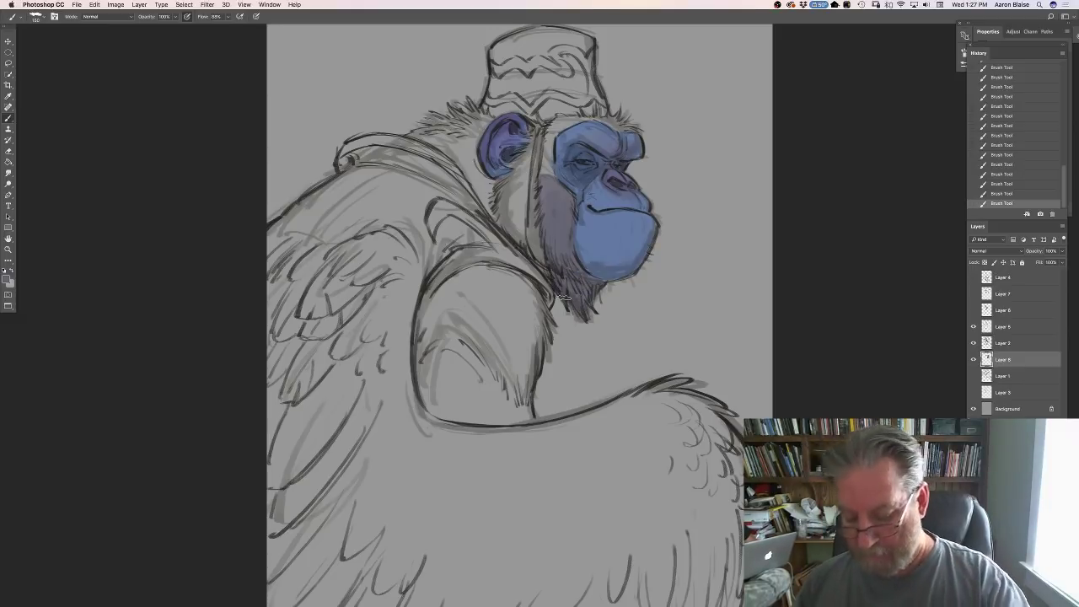
Use a smaller brush to extend the greyish-purple fur colour up the temple and along the forehead above the brow.
{"action": "key", "text": "["}
{"action": "key", "text": "["}
{"action": "key", "text": "["}
{"action": "key", "text": "["}
{"action": "left_click_drag", "start_coordinate": [547, 176], "coordinate": [545, 155]}
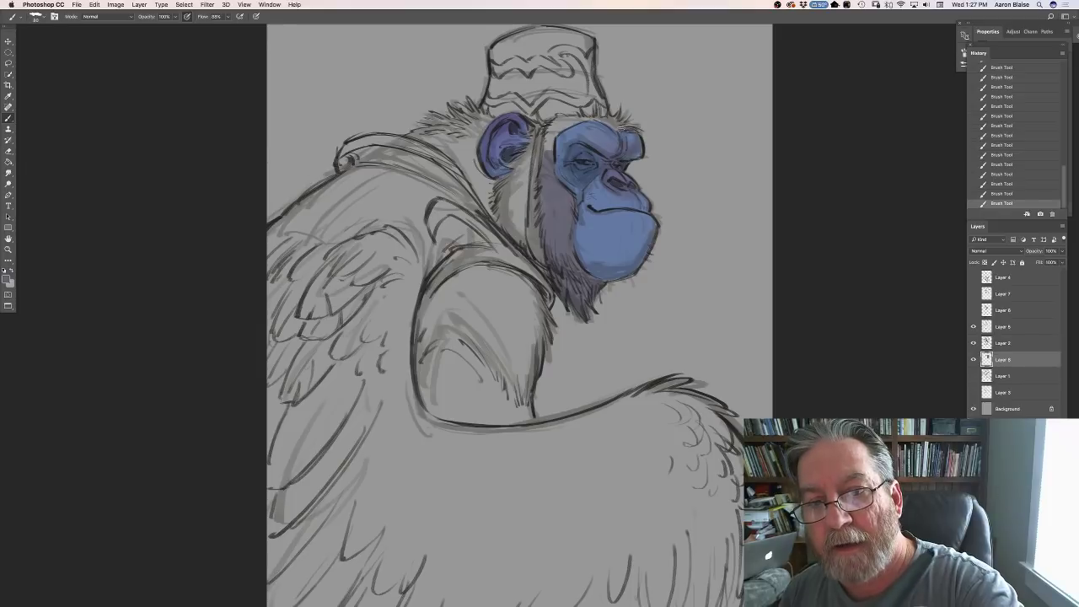
{"action": "left_click_drag", "start_coordinate": [622, 130], "coordinate": [618, 115]}
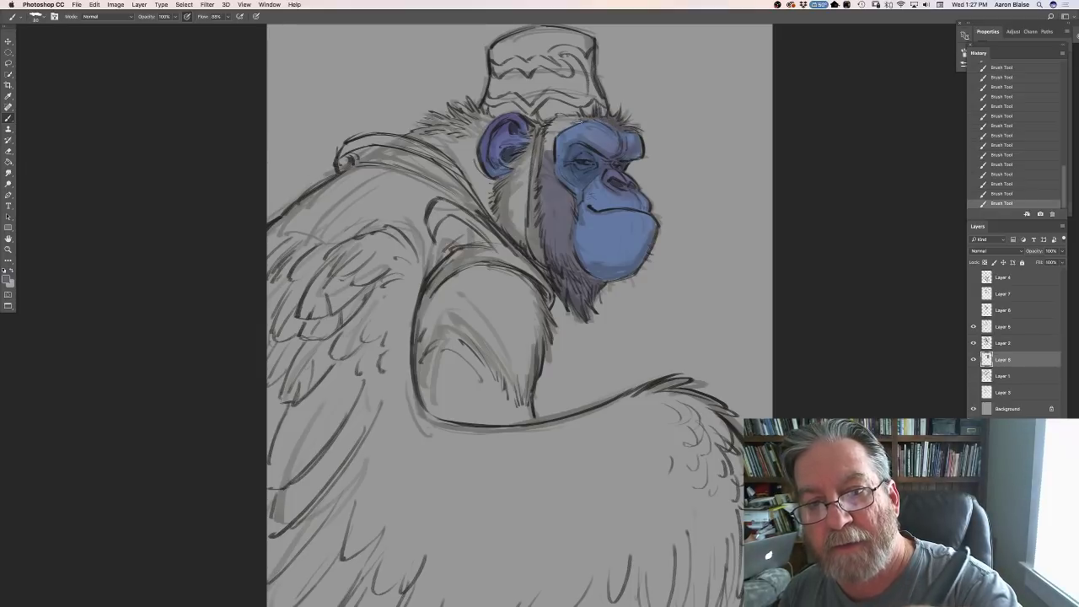
{"action": "left_click_drag", "start_coordinate": [561, 116], "coordinate": [549, 133]}
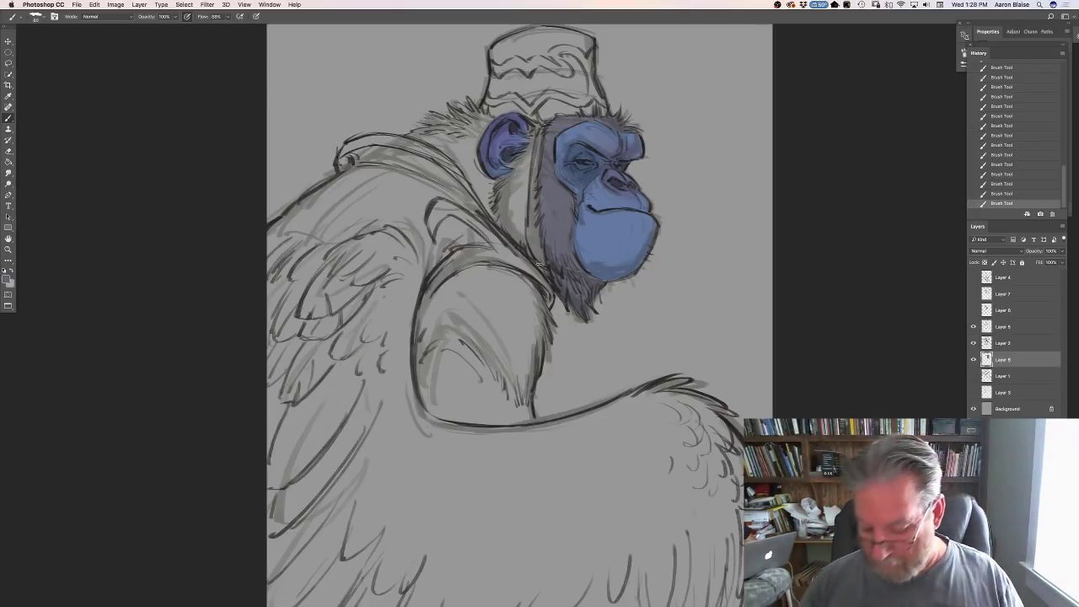
Fill the fur between the chin strap and ear, the back of the head and neck, and the upper arm with greyish purple.
{"action": "mouse_move", "coordinate": [540, 122]}
{"action": "left_mouse_down"}
{"action": "mouse_move", "coordinate": [527, 165]}
{"action": "mouse_move", "coordinate": [515, 156]}
{"action": "mouse_move", "coordinate": [504, 187]}
{"action": "mouse_move", "coordinate": [506, 201]}
{"action": "mouse_move", "coordinate": [524, 173]}
{"action": "mouse_move", "coordinate": [514, 231]}
{"action": "mouse_move", "coordinate": [496, 209]}
{"action": "mouse_move", "coordinate": [524, 246]}
{"action": "left_mouse_up"}
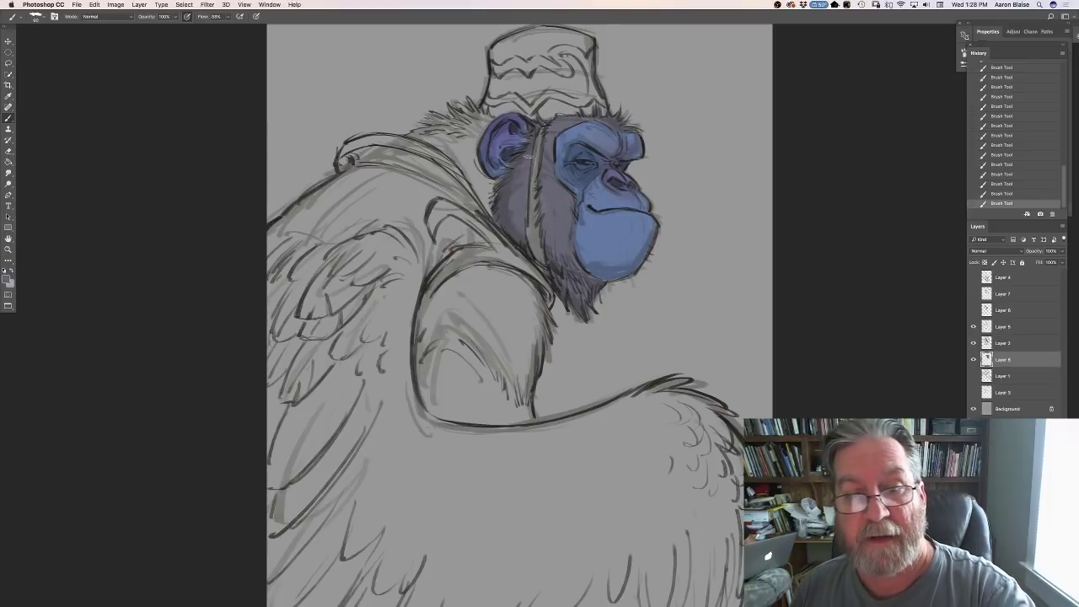
{"action": "mouse_move", "coordinate": [494, 209]}
{"action": "left_mouse_down"}
{"action": "mouse_move", "coordinate": [488, 184]}
{"action": "mouse_move", "coordinate": [459, 155]}
{"action": "mouse_move", "coordinate": [482, 118]}
{"action": "mouse_move", "coordinate": [472, 101]}
{"action": "mouse_move", "coordinate": [423, 145]}
{"action": "mouse_move", "coordinate": [408, 128]}
{"action": "left_mouse_up"}
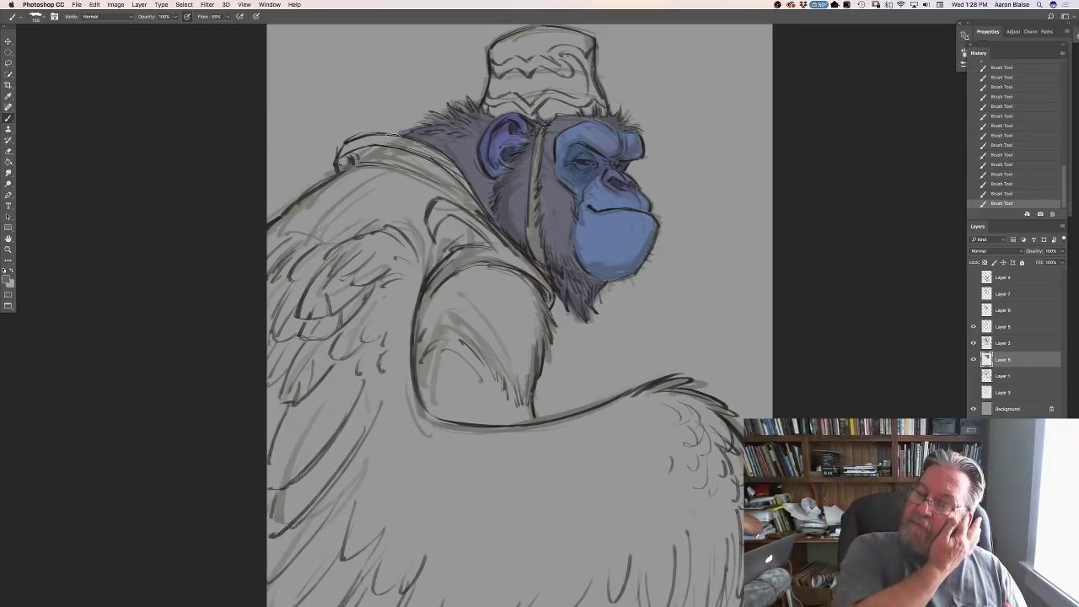
{"action": "mouse_move", "coordinate": [522, 282]}
{"action": "left_mouse_down"}
{"action": "mouse_move", "coordinate": [520, 327]}
{"action": "mouse_move", "coordinate": [498, 288]}
{"action": "mouse_move", "coordinate": [522, 299]}
{"action": "mouse_move", "coordinate": [526, 358]}
{"action": "mouse_move", "coordinate": [536, 333]}
{"action": "mouse_move", "coordinate": [527, 329]}
{"action": "mouse_move", "coordinate": [512, 371]}
{"action": "mouse_move", "coordinate": [499, 369]}
{"action": "mouse_move", "coordinate": [486, 271]}
{"action": "mouse_move", "coordinate": [481, 282]}
{"action": "mouse_move", "coordinate": [462, 268]}
{"action": "mouse_move", "coordinate": [471, 270]}
{"action": "mouse_move", "coordinate": [437, 288]}
{"action": "mouse_move", "coordinate": [429, 322]}
{"action": "mouse_move", "coordinate": [460, 320]}
{"action": "mouse_move", "coordinate": [476, 288]}
{"action": "mouse_move", "coordinate": [488, 384]}
{"action": "mouse_move", "coordinate": [505, 398]}
{"action": "mouse_move", "coordinate": [507, 367]}
{"action": "mouse_move", "coordinate": [524, 412]}
{"action": "mouse_move", "coordinate": [518, 405]}
{"action": "mouse_move", "coordinate": [511, 421]}
{"action": "mouse_move", "coordinate": [496, 409]}
{"action": "mouse_move", "coordinate": [527, 417]}
{"action": "mouse_move", "coordinate": [492, 423]}
{"action": "mouse_move", "coordinate": [499, 394]}
{"action": "mouse_move", "coordinate": [485, 409]}
{"action": "mouse_move", "coordinate": [469, 406]}
{"action": "mouse_move", "coordinate": [450, 321]}
{"action": "mouse_move", "coordinate": [448, 352]}
{"action": "mouse_move", "coordinate": [433, 351]}
{"action": "mouse_move", "coordinate": [427, 335]}
{"action": "mouse_move", "coordinate": [433, 295]}
{"action": "mouse_move", "coordinate": [421, 354]}
{"action": "mouse_move", "coordinate": [456, 405]}
{"action": "mouse_move", "coordinate": [429, 405]}
{"action": "mouse_move", "coordinate": [495, 418]}
{"action": "mouse_move", "coordinate": [432, 413]}
{"action": "mouse_move", "coordinate": [426, 367]}
{"action": "left_mouse_up"}
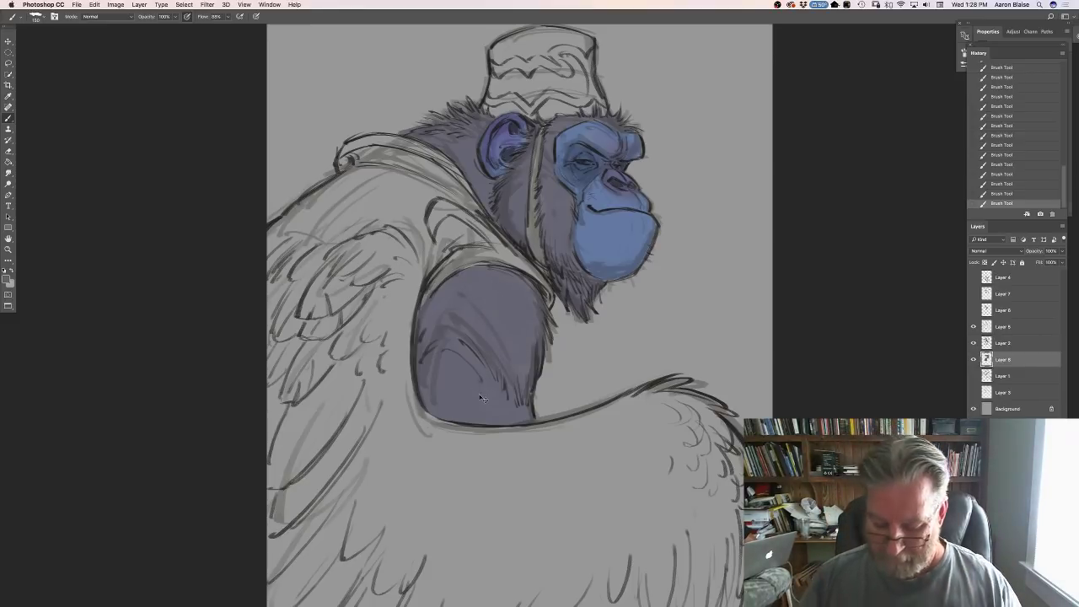
Choose a pale lavender with hue 243, saturation 8% and brightness 87%, and dab it into the white of the eye.
{"action": "key", "text": "super+minus"}
{"action": "key", "text": "super+minus"}
{"action": "key", "text": "super+plus"}
{"action": "key", "text": "super+plus"}
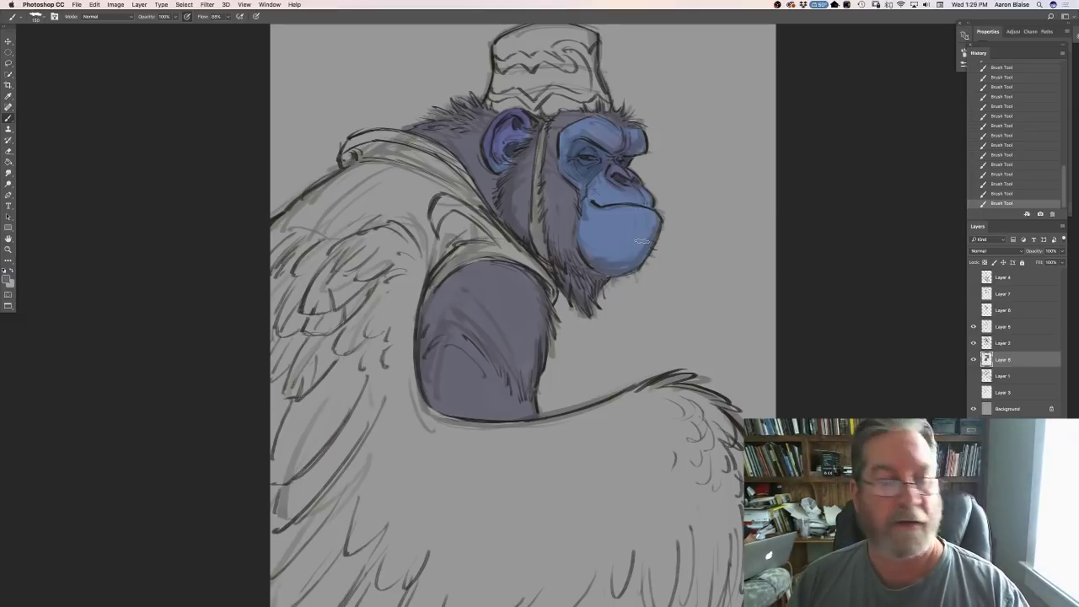
{"action": "left_click", "coordinate": [8, 275]}
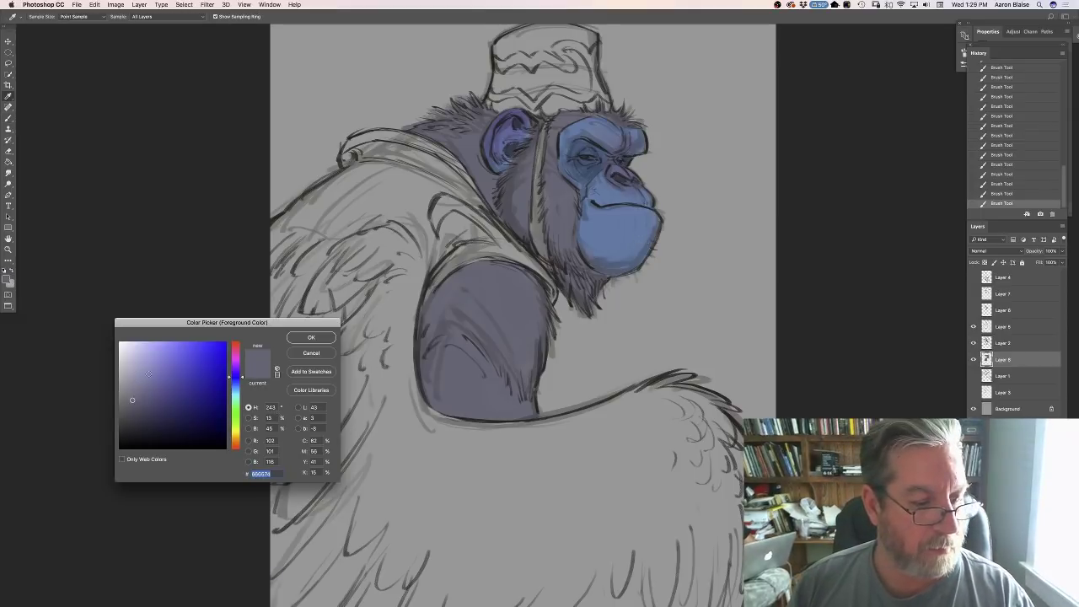
{"action": "left_click", "coordinate": [127, 354]}
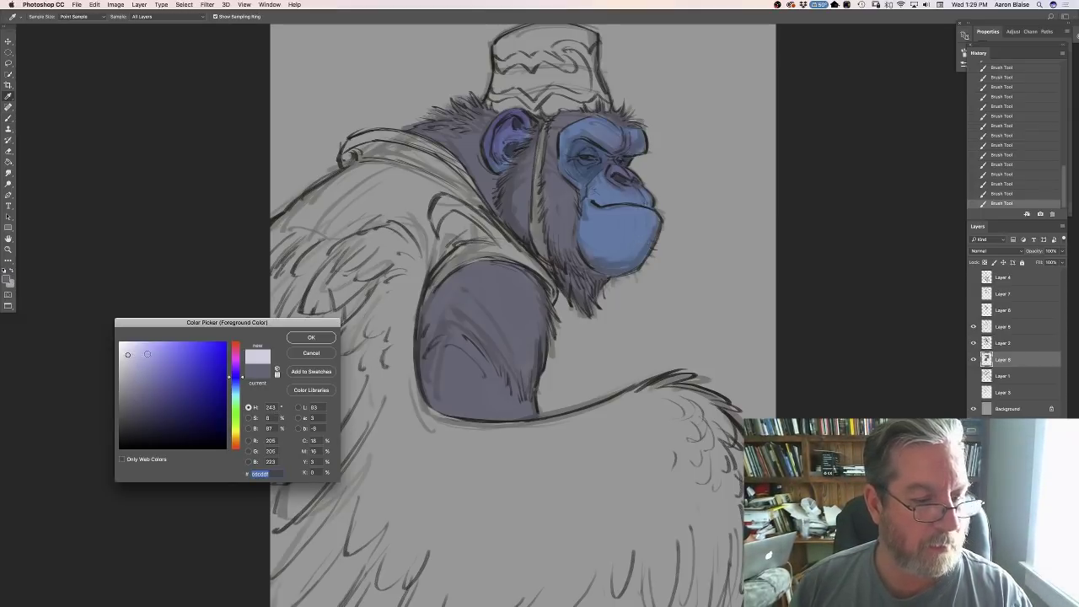
{"action": "left_click", "coordinate": [297, 338]}
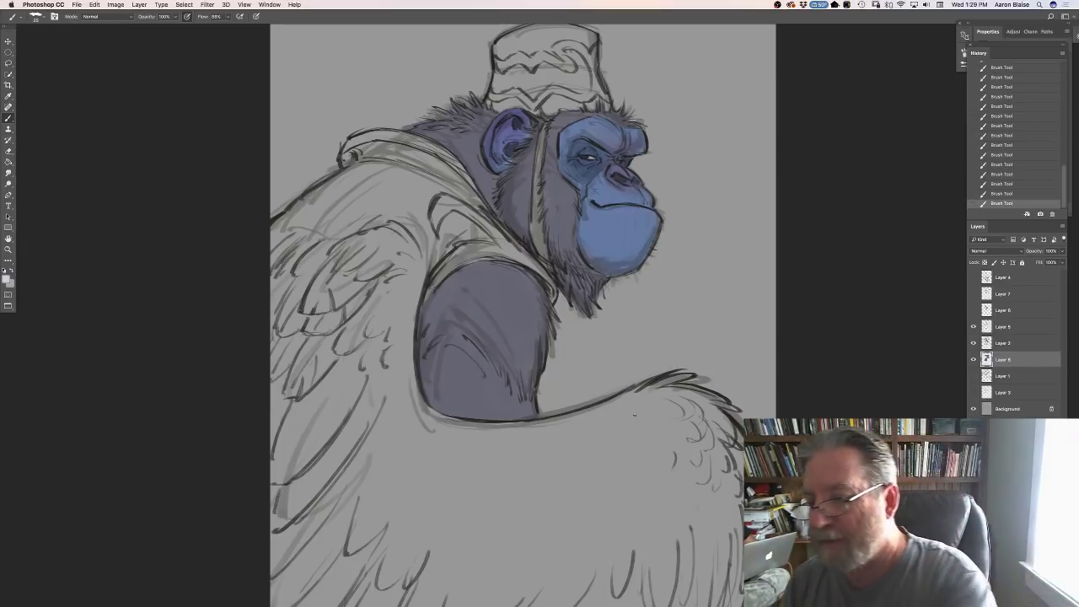
Hide the artwork layers, add a new layer, and draw a rule-of-thirds grid of two horizontal and two vertical lines across the canvas.
{"action": "left_click_drag", "start_coordinate": [972, 359], "coordinate": [973, 326]}
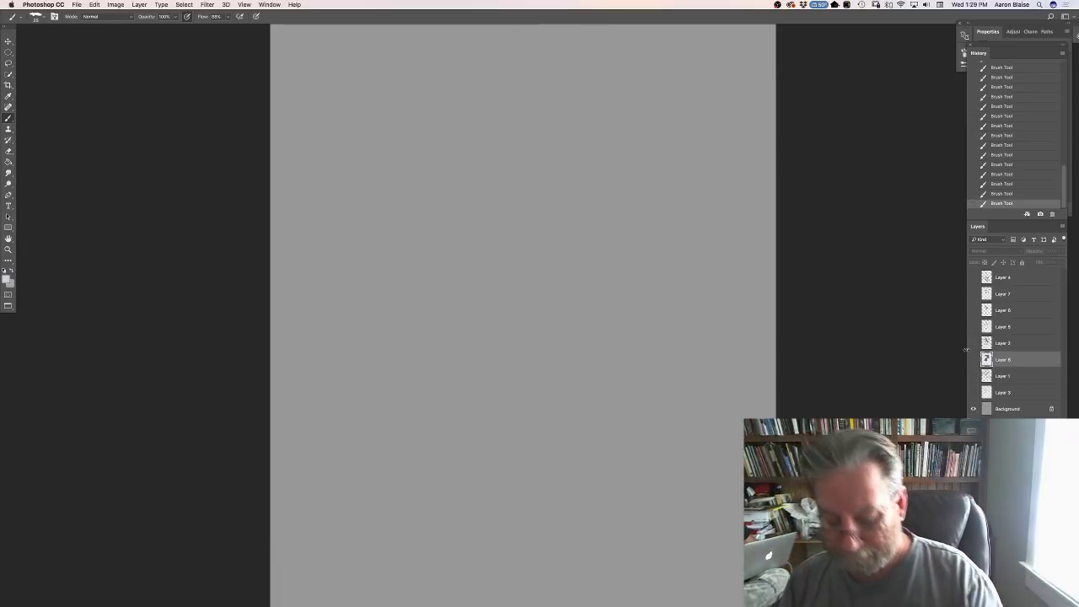
{"action": "key", "text": "super+minus"}
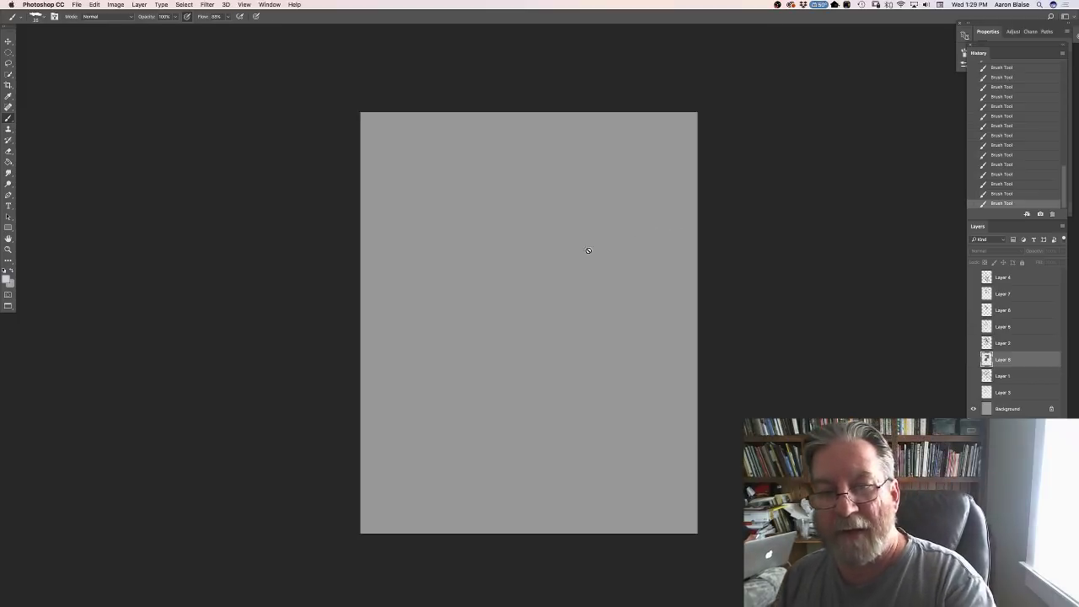
{"action": "key", "text": "super+alt+shift+n"}
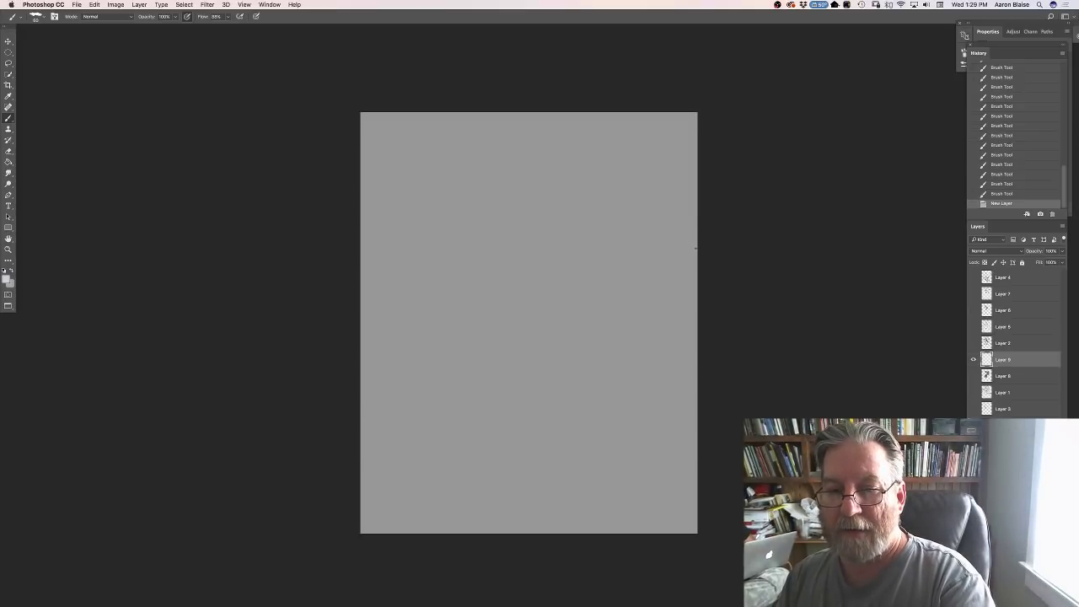
{"action": "left_click_drag", "start_coordinate": [696, 249], "coordinate": [363, 251]}
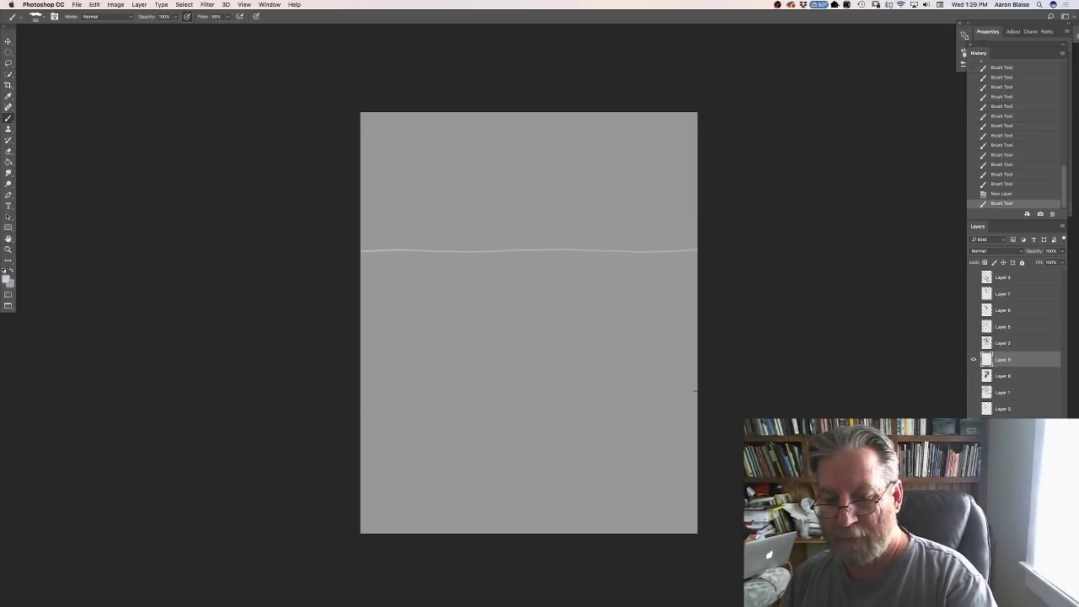
{"action": "left_click_drag", "start_coordinate": [670, 385], "coordinate": [356, 385]}
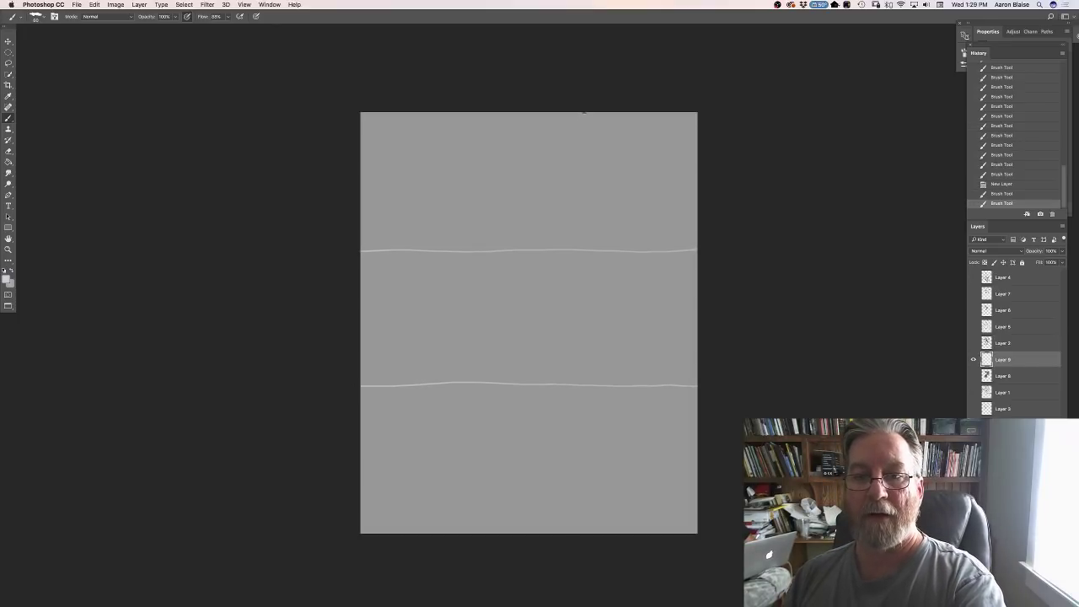
{"action": "left_click_drag", "start_coordinate": [584, 150], "coordinate": [584, 531]}
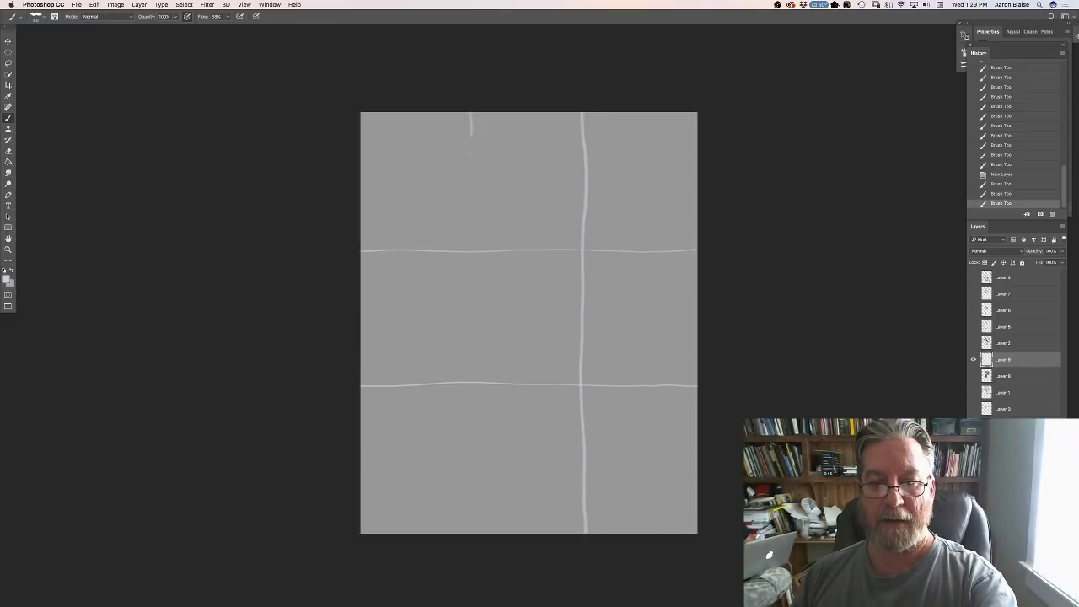
{"action": "left_click_drag", "start_coordinate": [470, 139], "coordinate": [475, 533]}
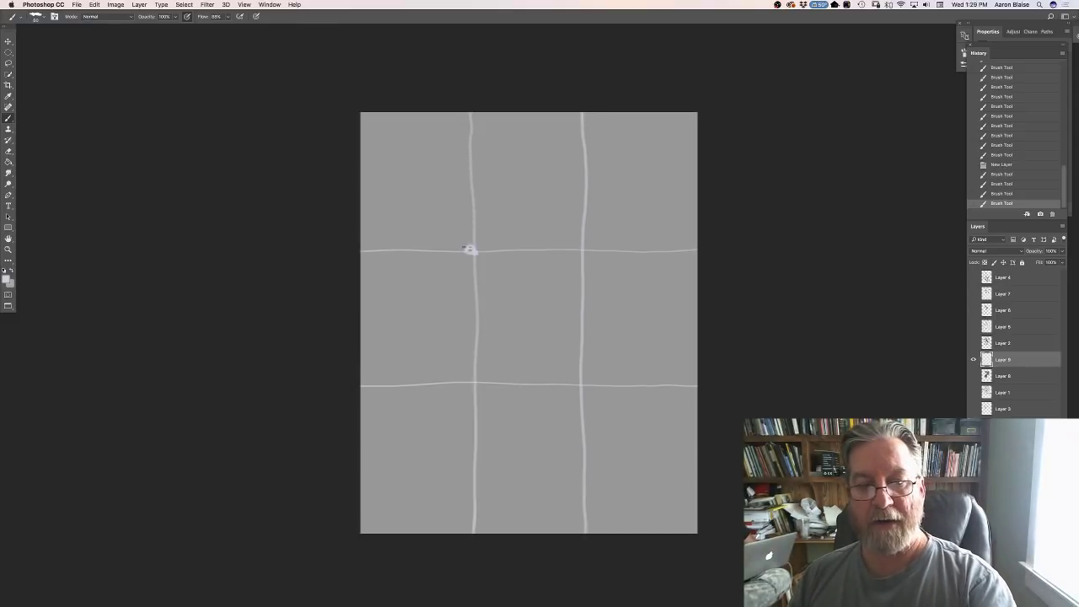
Mark the grid's intersections with dots and sketch accent strokes along the thirds lines to show where focal points belong.
{"action": "left_click", "coordinate": [581, 250]}
{"action": "left_click", "coordinate": [580, 386]}
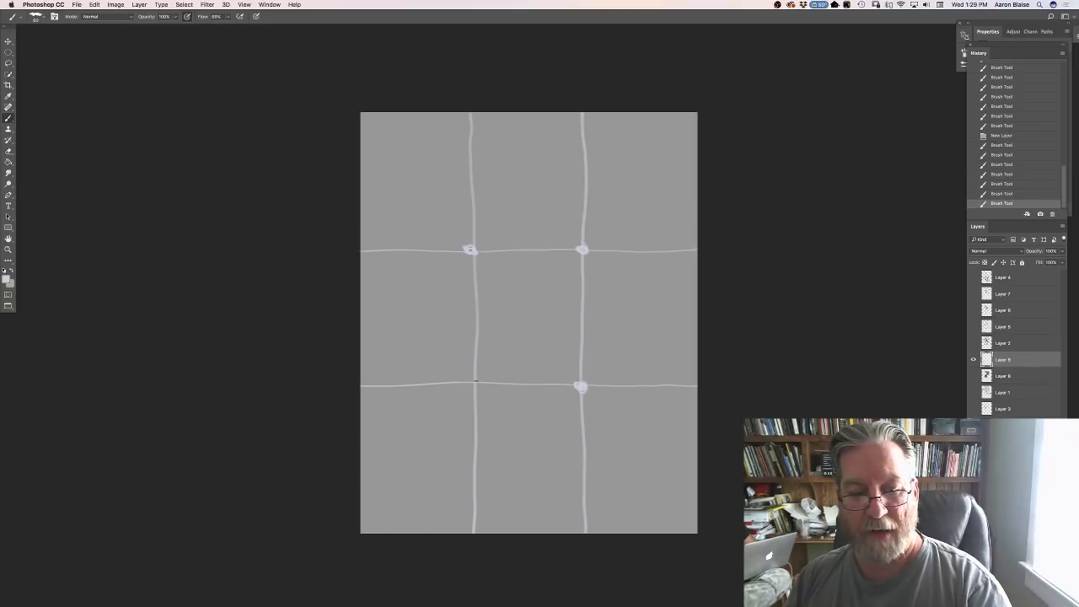
{"action": "left_click", "coordinate": [475, 384]}
{"action": "left_click_drag", "start_coordinate": [726, 256], "coordinate": [359, 251]}
{"action": "left_click_drag", "start_coordinate": [689, 392], "coordinate": [386, 394]}
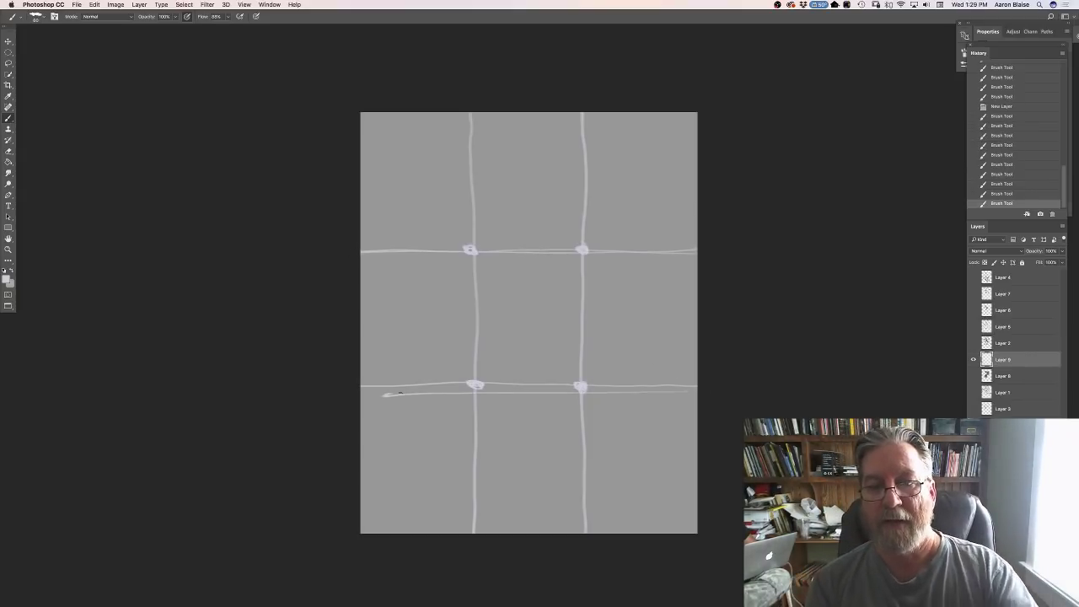
{"action": "left_click_drag", "start_coordinate": [579, 167], "coordinate": [580, 226]}
{"action": "left_click_drag", "start_coordinate": [576, 409], "coordinate": [498, 421]}
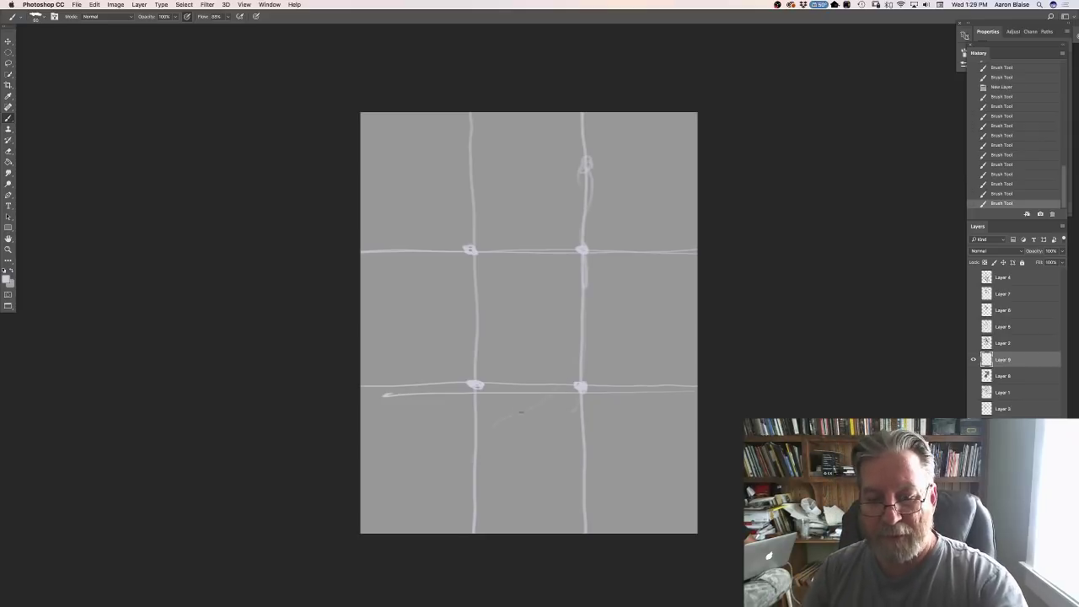
{"action": "left_click_drag", "start_coordinate": [588, 451], "coordinate": [586, 350]}
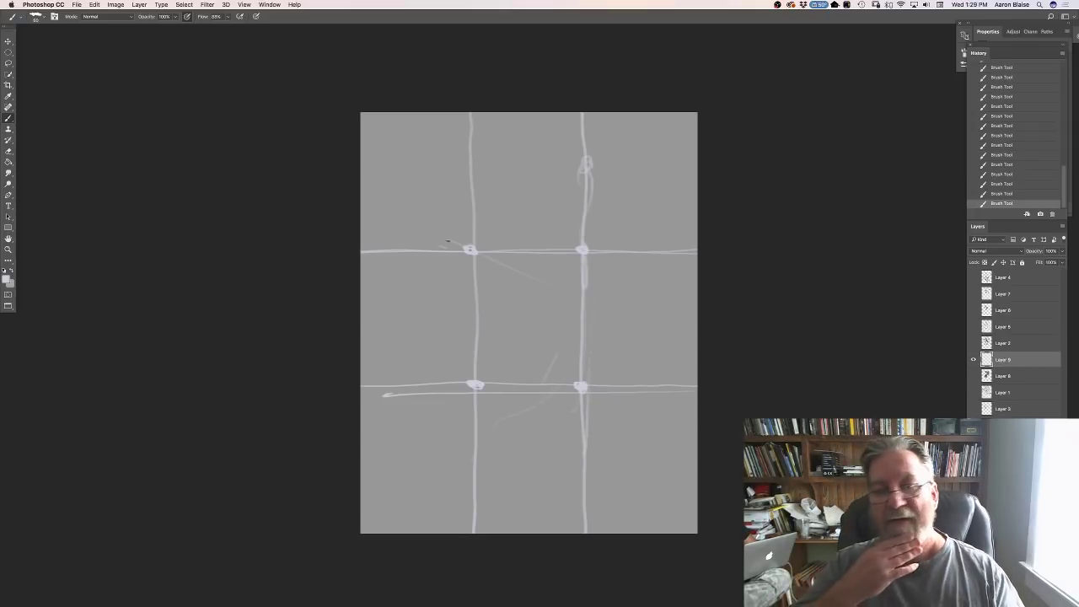
{"action": "left_click_drag", "start_coordinate": [470, 145], "coordinate": [473, 246]}
{"action": "left_click_drag", "start_coordinate": [473, 268], "coordinate": [473, 349]}
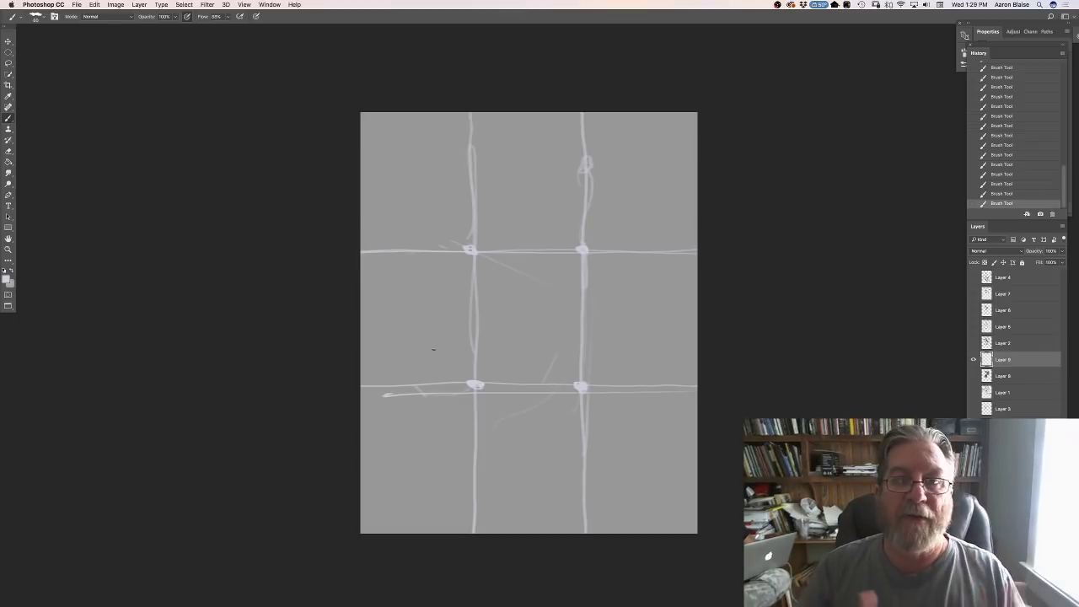
Hide the thirds grid layer and show the colour layer and the two line-art layers again.
{"action": "left_click", "coordinate": [973, 360]}
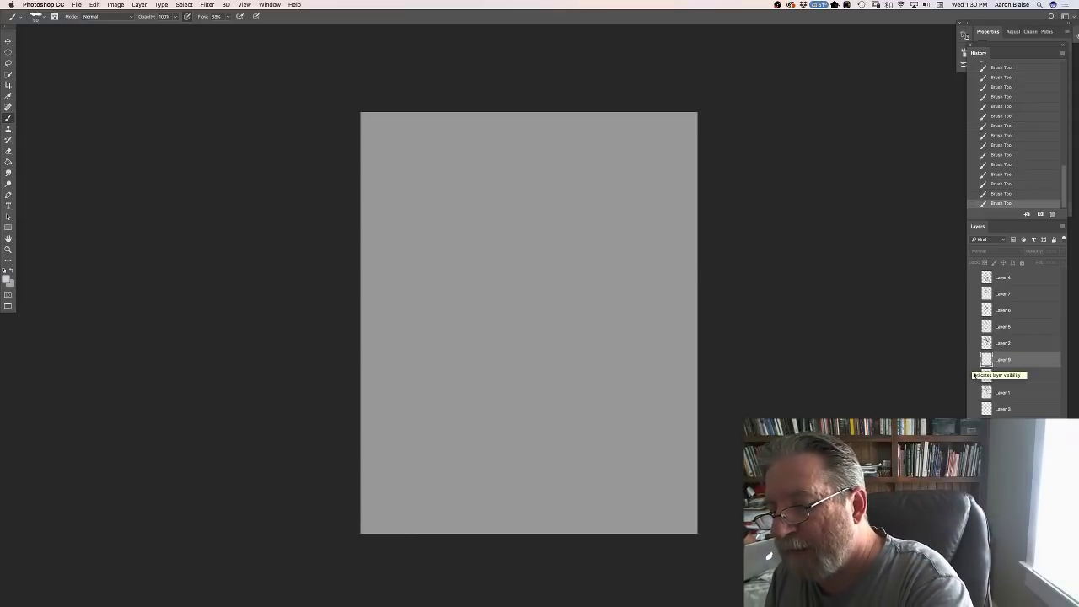
{"action": "left_click", "coordinate": [973, 375]}
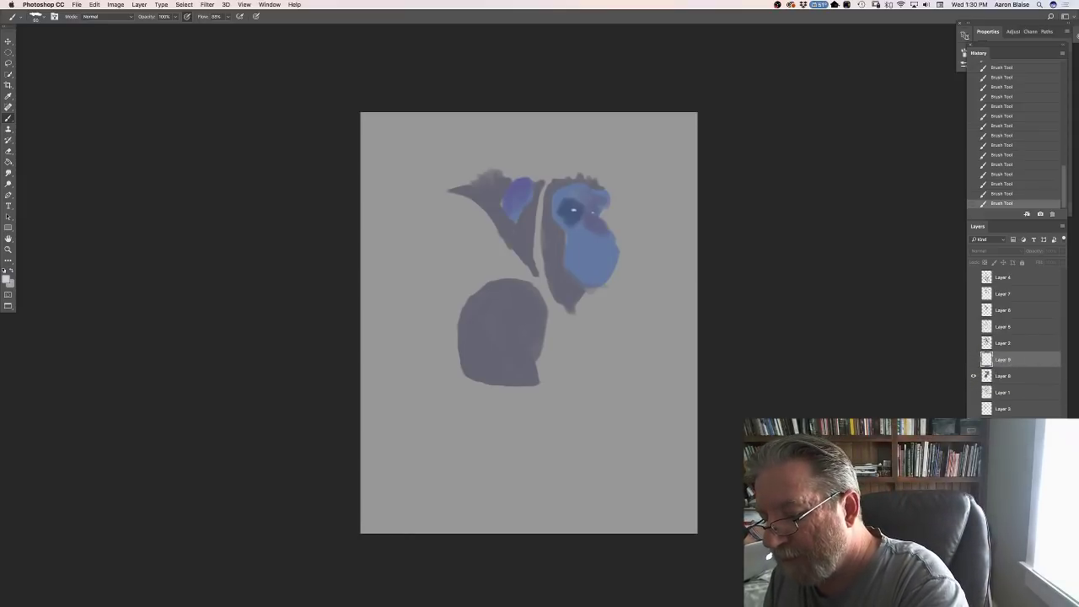
{"action": "left_click", "coordinate": [974, 326]}
{"action": "left_click", "coordinate": [974, 343]}
{"action": "left_click", "coordinate": [973, 360]}
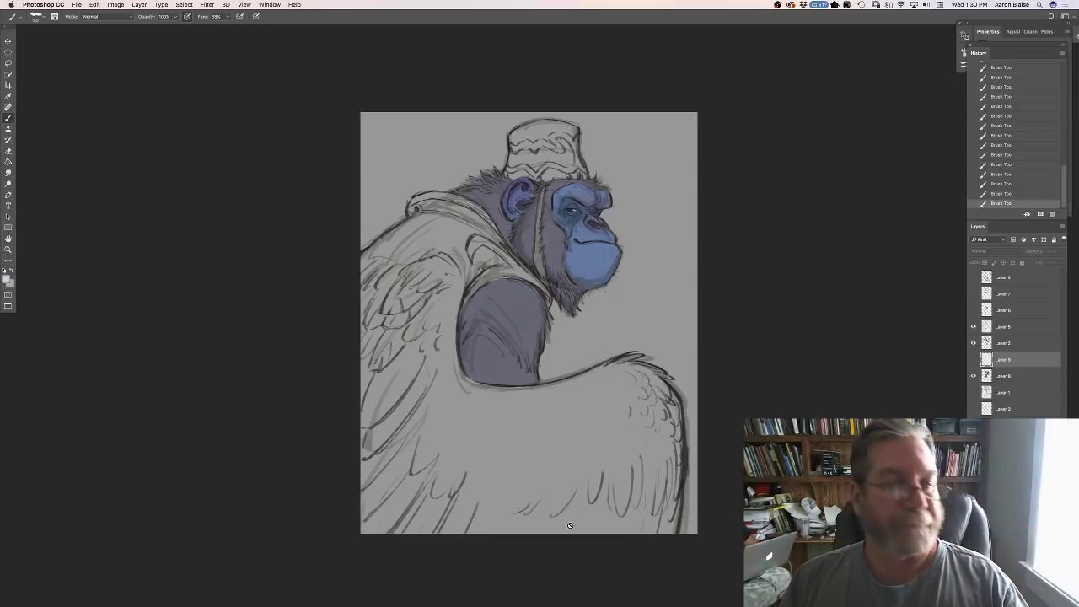
Choose a medium blue with hue 208, saturation 63% and brightness 59%, and make the colour layer active.
{"action": "left_click", "coordinate": [7, 283]}
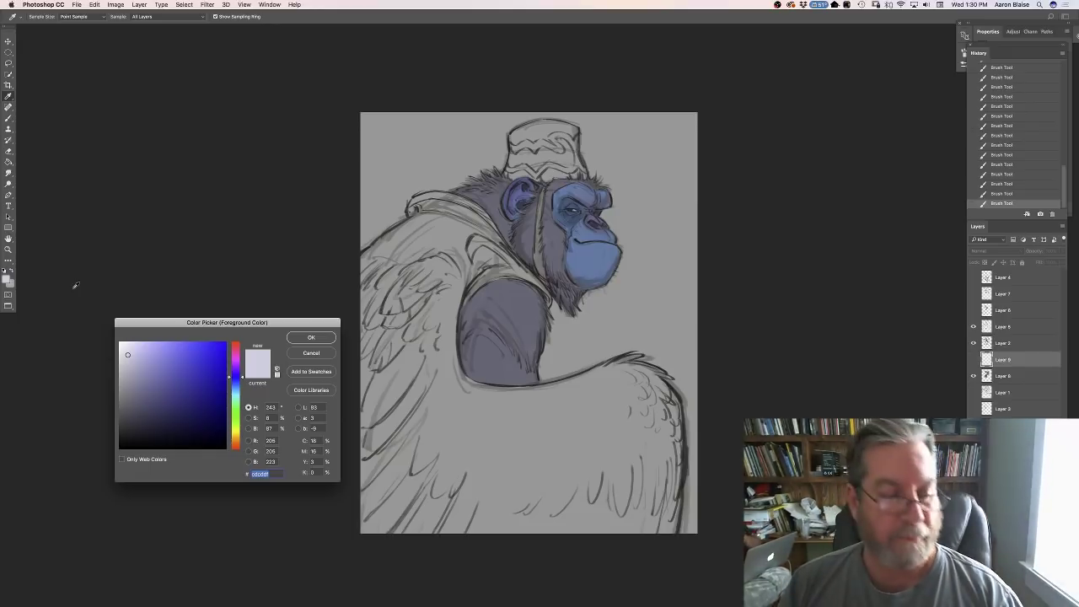
{"action": "left_click", "coordinate": [236, 388]}
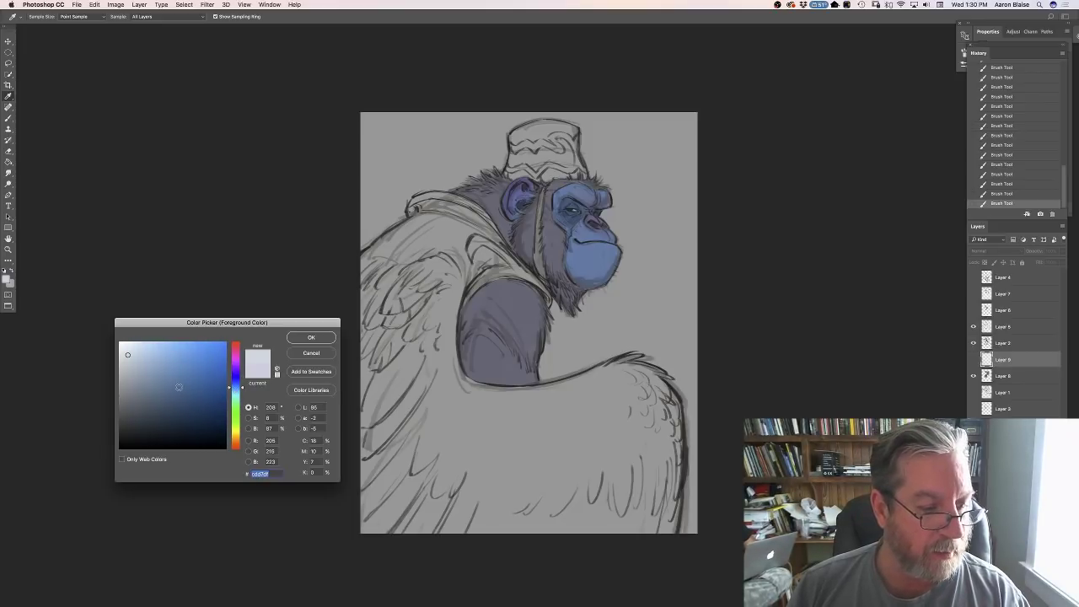
{"action": "left_click", "coordinate": [179, 386]}
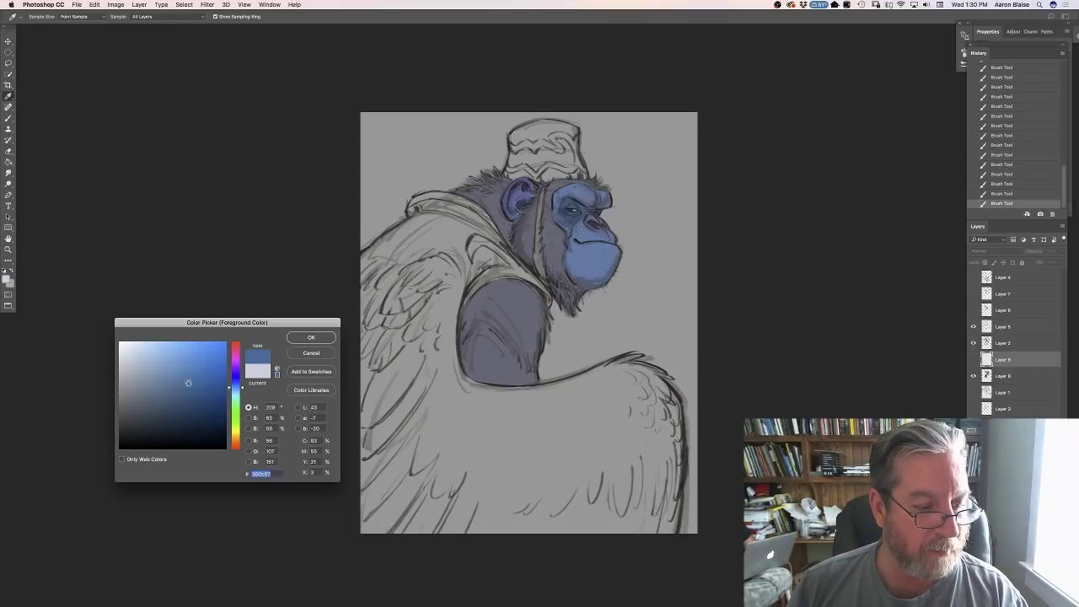
{"action": "left_click", "coordinate": [304, 339]}
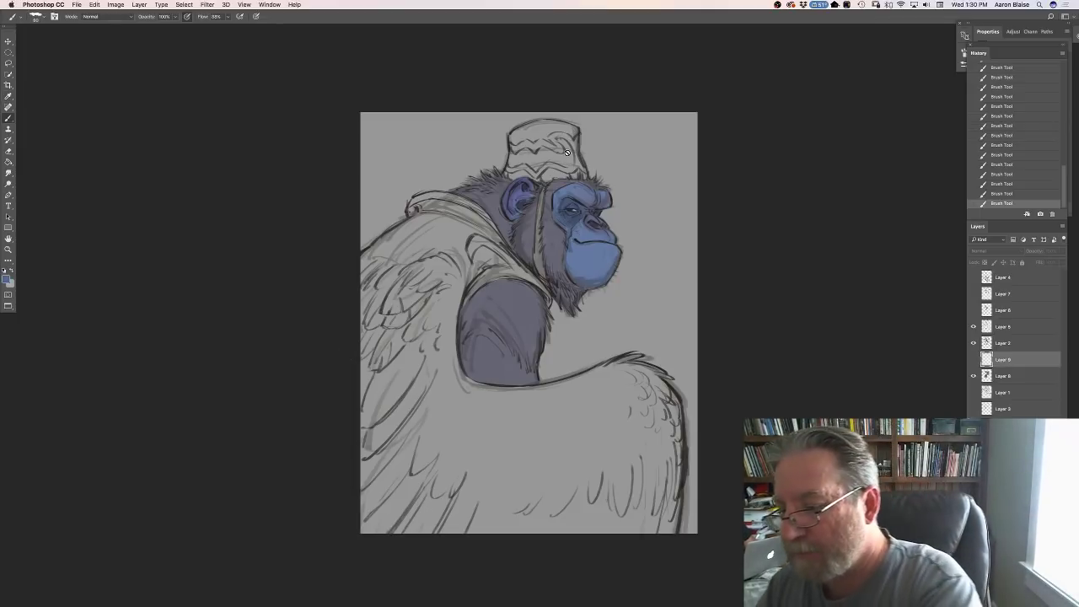
{"action": "left_click", "coordinate": [1001, 376]}
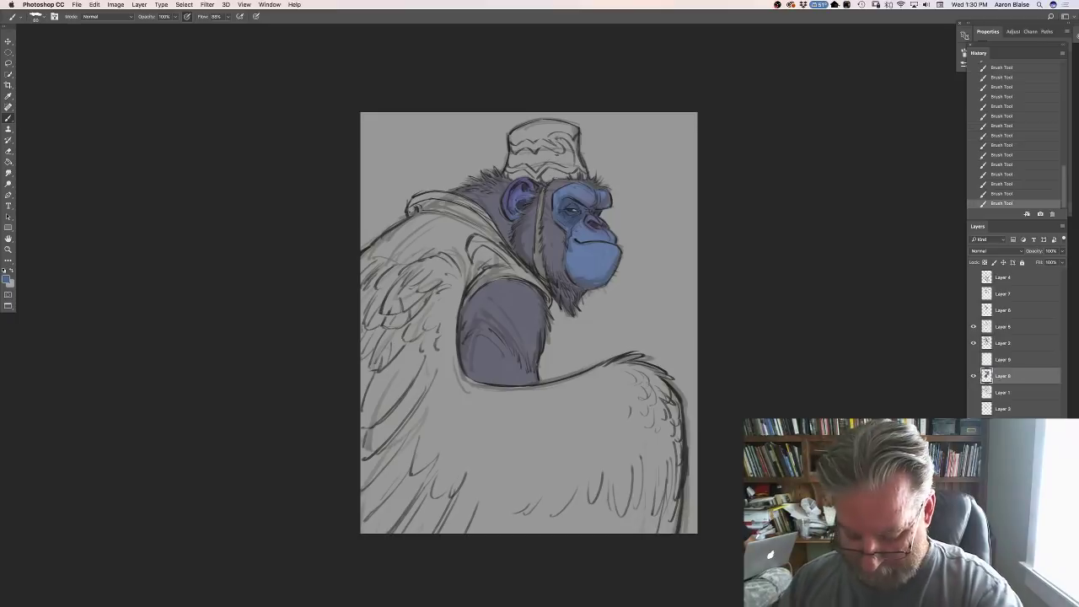
Paint the hat's crown and lower border blue, leaving the zigzag band between them unpainted.
{"action": "key", "text": "super+plus"}
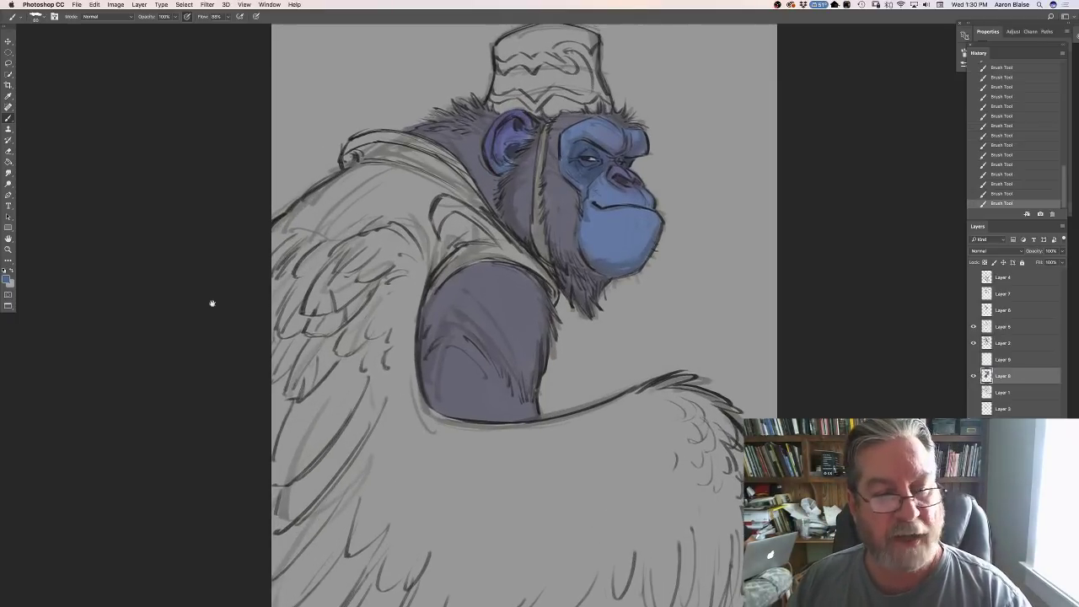
{"action": "scroll", "coordinate": [212, 303], "scroll_direction": "up", "scroll_amount": 4}
{"action": "left_click_drag", "start_coordinate": [583, 167], "coordinate": [583, 165]}
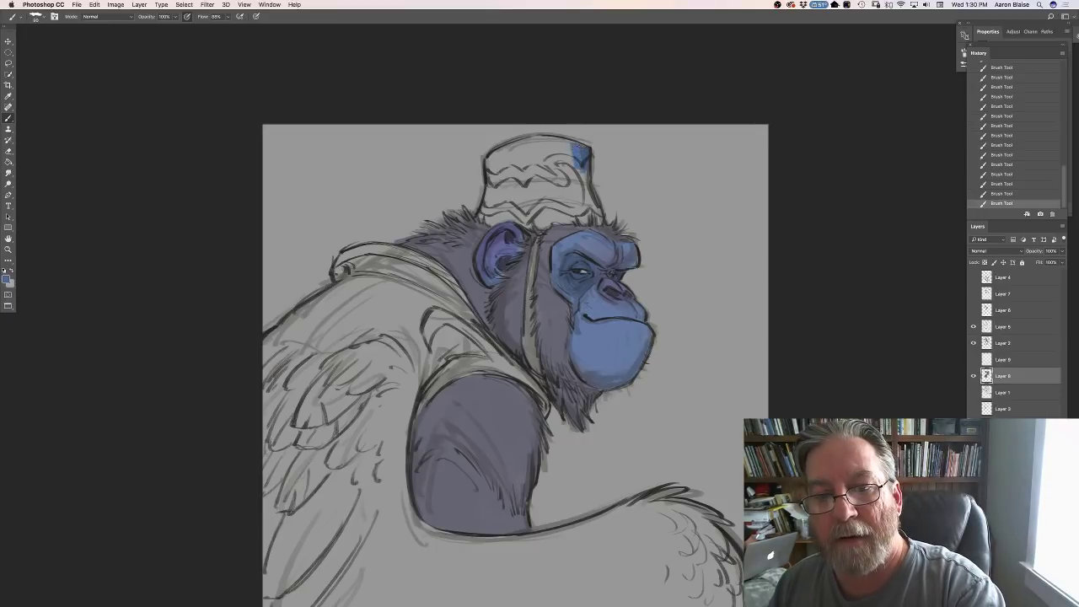
{"action": "mouse_move", "coordinate": [574, 153]}
{"action": "left_mouse_down"}
{"action": "mouse_move", "coordinate": [533, 145]}
{"action": "mouse_move", "coordinate": [541, 149]}
{"action": "mouse_move", "coordinate": [524, 168]}
{"action": "mouse_move", "coordinate": [542, 136]}
{"action": "left_mouse_up"}
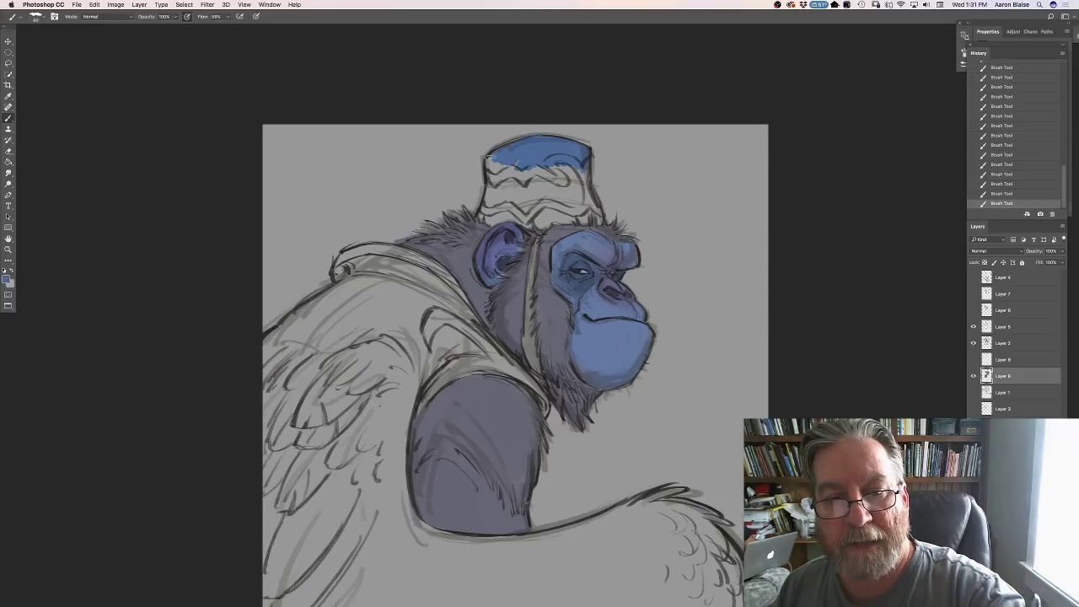
{"action": "mouse_move", "coordinate": [489, 158]}
{"action": "left_mouse_down"}
{"action": "mouse_move", "coordinate": [519, 152]}
{"action": "mouse_move", "coordinate": [563, 155]}
{"action": "mouse_move", "coordinate": [593, 192]}
{"action": "left_mouse_up"}
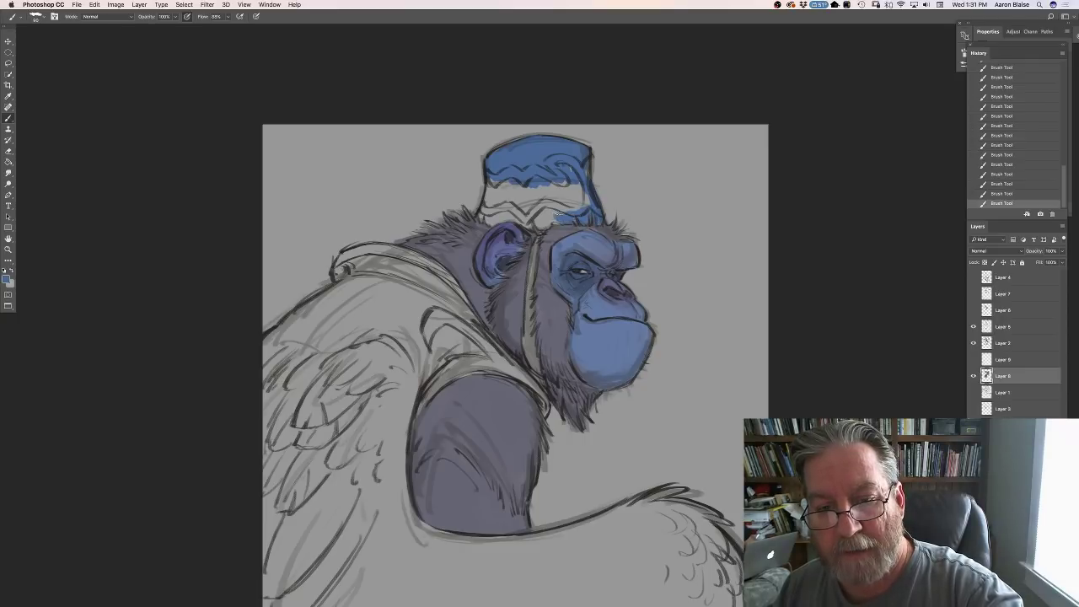
{"action": "mouse_move", "coordinate": [550, 211]}
{"action": "left_mouse_down"}
{"action": "mouse_move", "coordinate": [540, 223]}
{"action": "mouse_move", "coordinate": [534, 214]}
{"action": "left_mouse_up"}
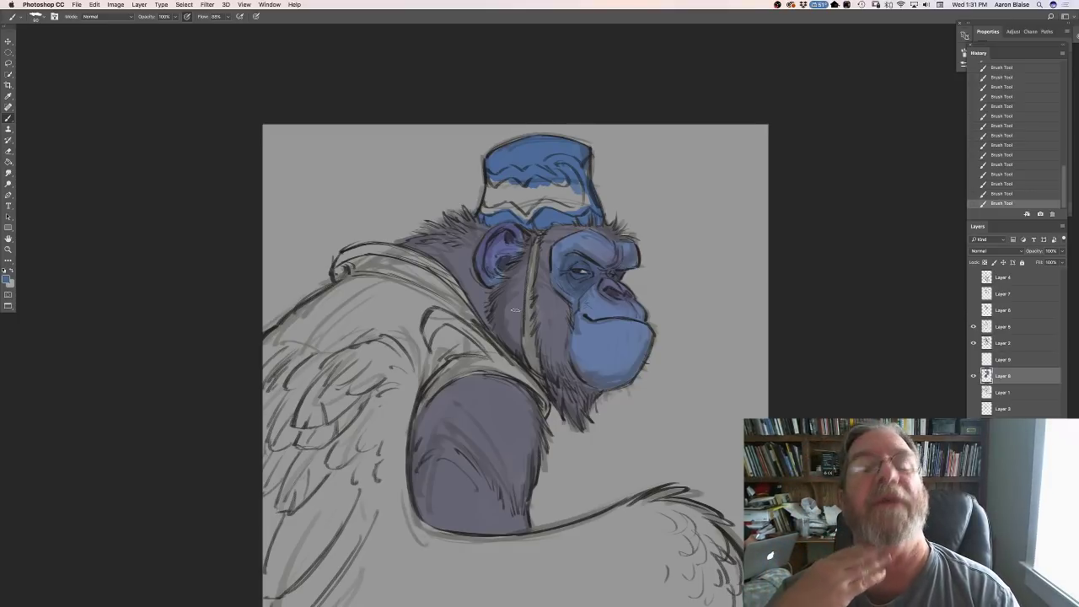
Fill the chin strap and the vest's shoulder and back with the hat's blue, leaving the collar and armhole trim unpainted.
{"action": "left_click_drag", "start_coordinate": [540, 232], "coordinate": [529, 344]}
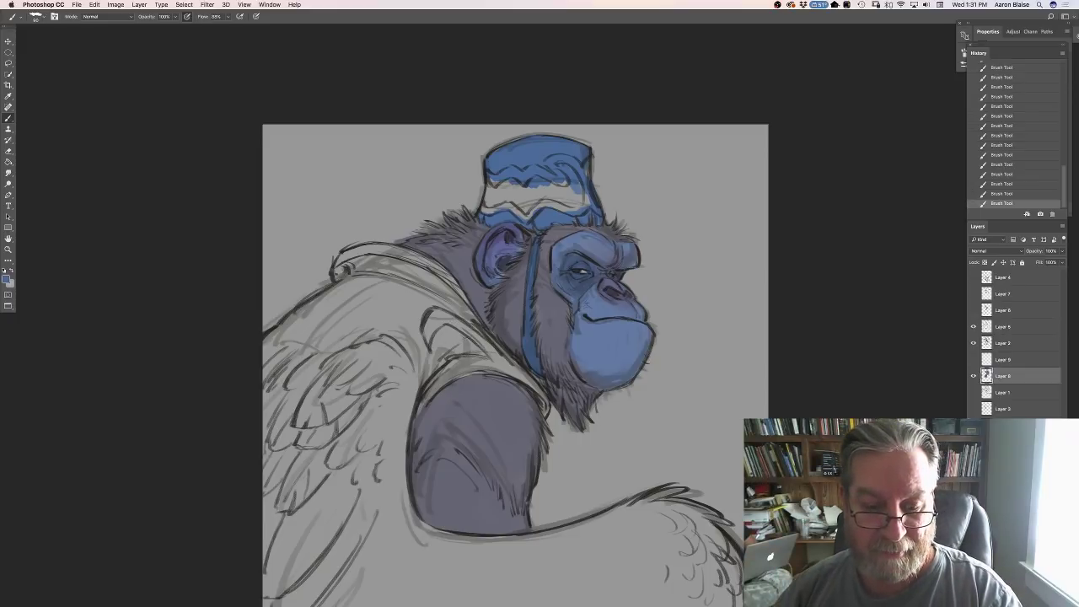
{"action": "mouse_move", "coordinate": [482, 337]}
{"action": "left_mouse_down"}
{"action": "mouse_move", "coordinate": [441, 334]}
{"action": "mouse_move", "coordinate": [440, 356]}
{"action": "mouse_move", "coordinate": [426, 354]}
{"action": "mouse_move", "coordinate": [418, 370]}
{"action": "mouse_move", "coordinate": [419, 342]}
{"action": "mouse_move", "coordinate": [376, 318]}
{"action": "mouse_move", "coordinate": [411, 306]}
{"action": "mouse_move", "coordinate": [398, 290]}
{"action": "mouse_move", "coordinate": [403, 260]}
{"action": "mouse_move", "coordinate": [335, 270]}
{"action": "left_mouse_up"}
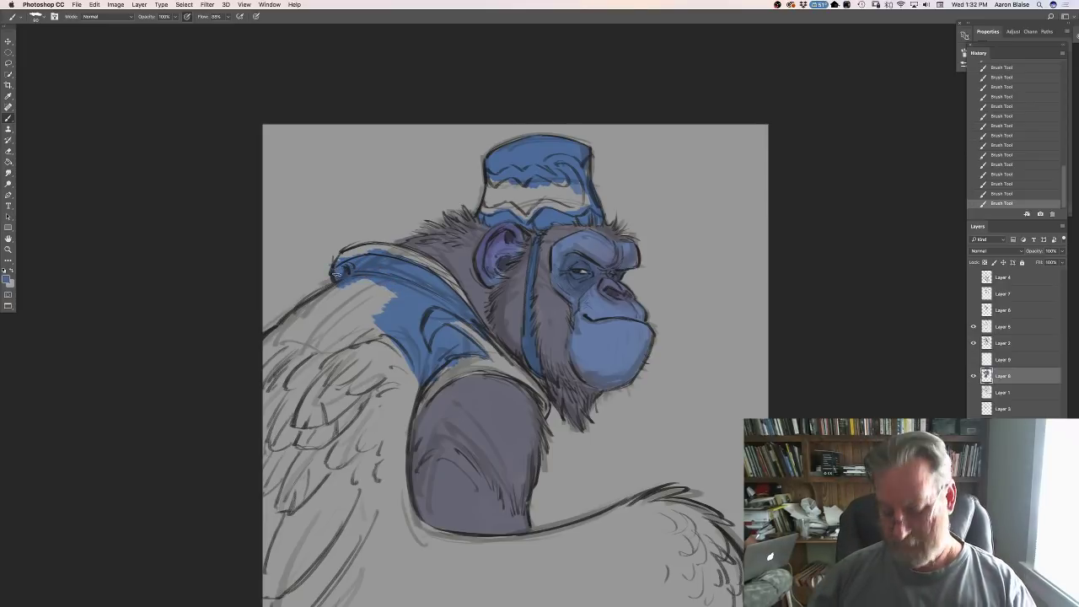
{"action": "mouse_move", "coordinate": [388, 290]}
{"action": "left_mouse_down"}
{"action": "mouse_move", "coordinate": [369, 314]}
{"action": "mouse_move", "coordinate": [369, 275]}
{"action": "mouse_move", "coordinate": [365, 313]}
{"action": "mouse_move", "coordinate": [411, 296]}
{"action": "mouse_move", "coordinate": [415, 329]}
{"action": "mouse_move", "coordinate": [426, 272]}
{"action": "mouse_move", "coordinate": [440, 320]}
{"action": "mouse_move", "coordinate": [365, 276]}
{"action": "mouse_move", "coordinate": [344, 301]}
{"action": "mouse_move", "coordinate": [312, 315]}
{"action": "mouse_move", "coordinate": [340, 284]}
{"action": "mouse_move", "coordinate": [286, 325]}
{"action": "mouse_move", "coordinate": [338, 317]}
{"action": "mouse_move", "coordinate": [347, 337]}
{"action": "mouse_move", "coordinate": [403, 331]}
{"action": "mouse_move", "coordinate": [381, 329]}
{"action": "mouse_move", "coordinate": [404, 348]}
{"action": "left_mouse_up"}
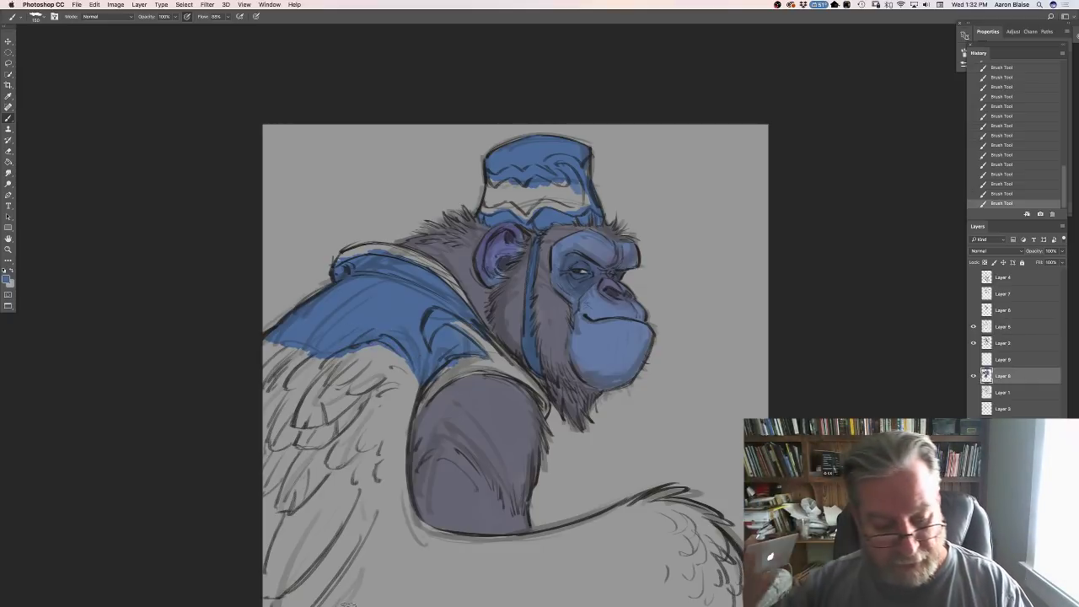
Switch to TVPaint Animation and play the Snow Bear Run In animation, stopping it after viewing.
{"action": "mouse_move", "coordinate": [359, 595]}
{"action": "left_click", "coordinate": [503, 594]}
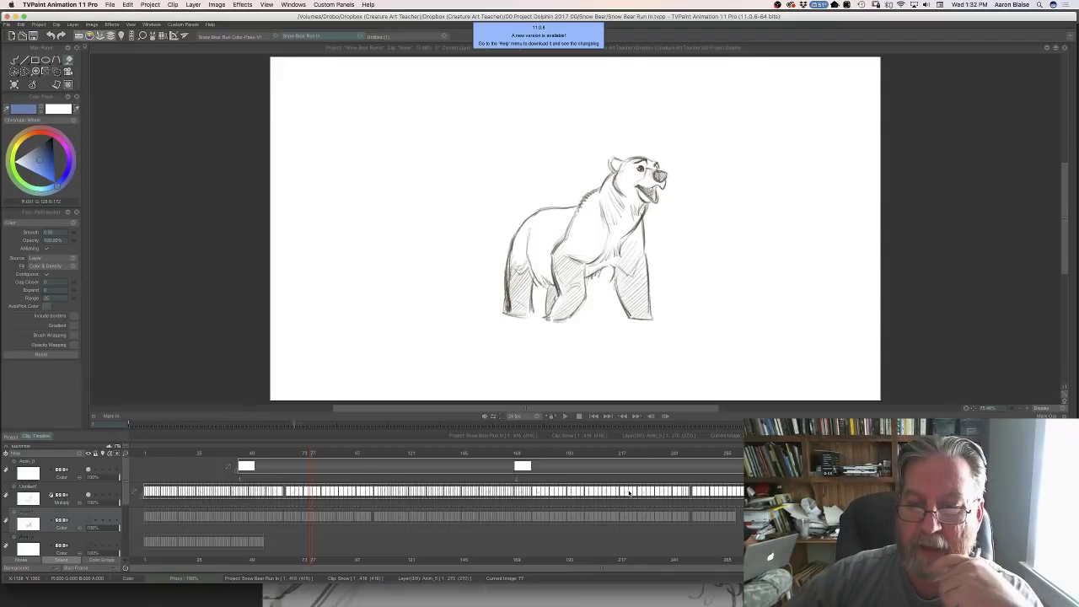
{"action": "left_click", "coordinate": [565, 417]}
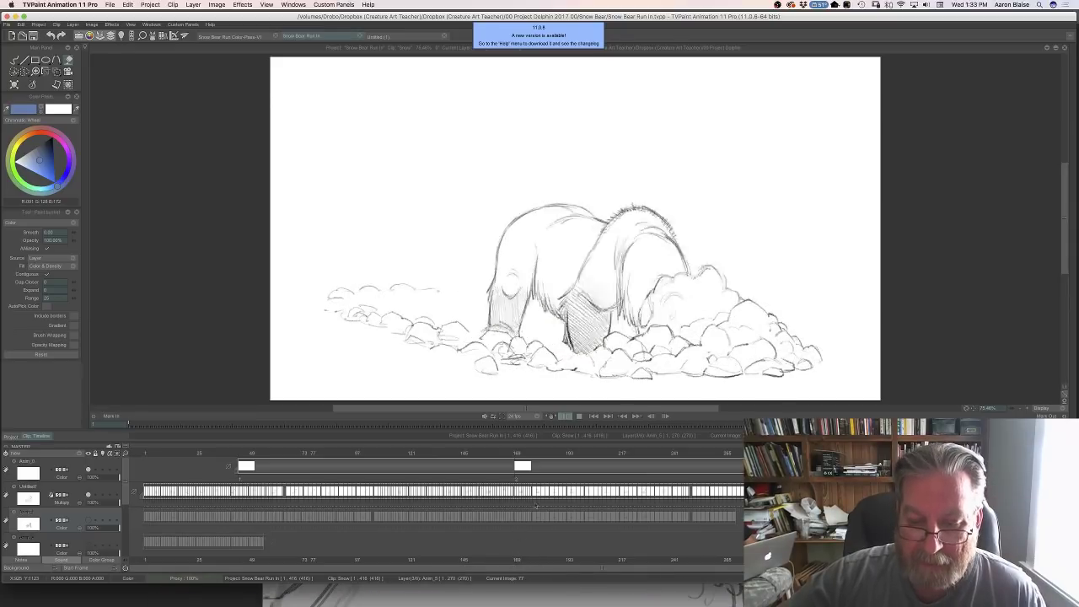
{"action": "left_click", "coordinate": [579, 419]}
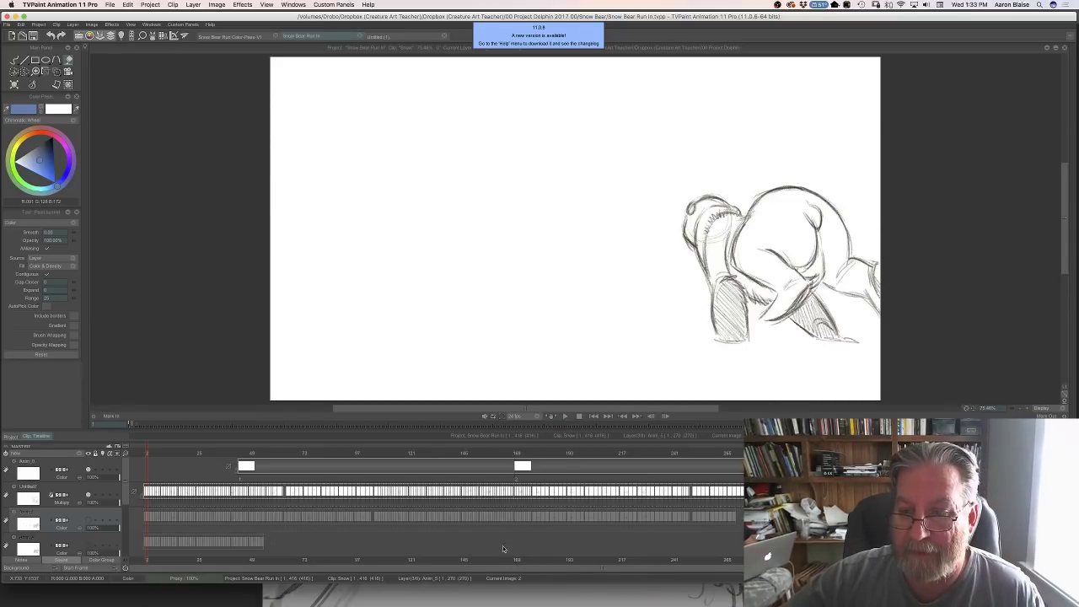
Switch back to Photoshop and choose a bright red with RGB 218, 40, 32 as the painting colour.
{"action": "mouse_move", "coordinate": [479, 596]}
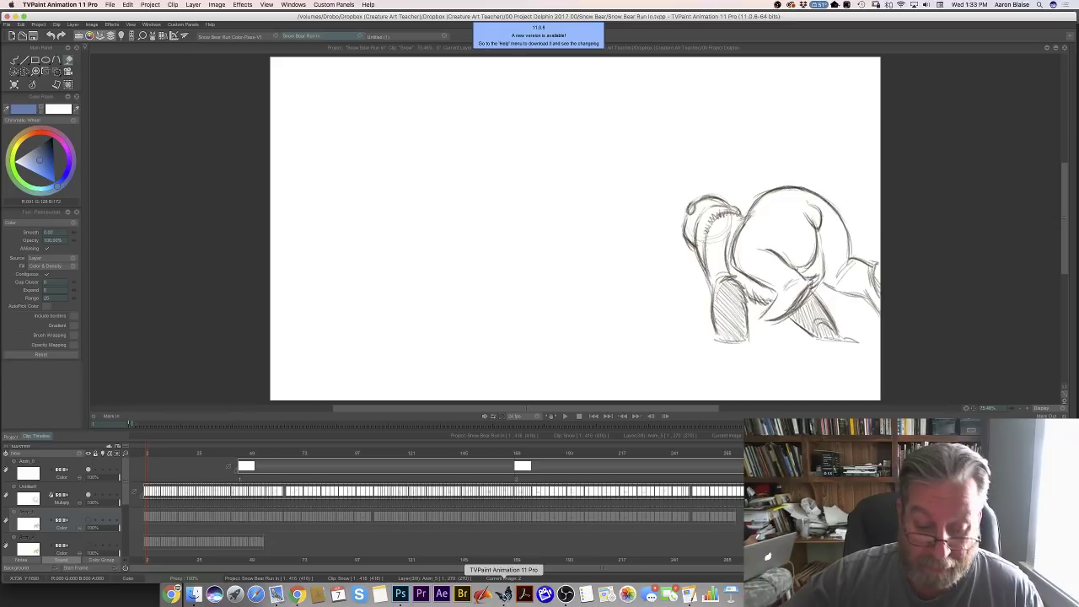
{"action": "left_click", "coordinate": [399, 595]}
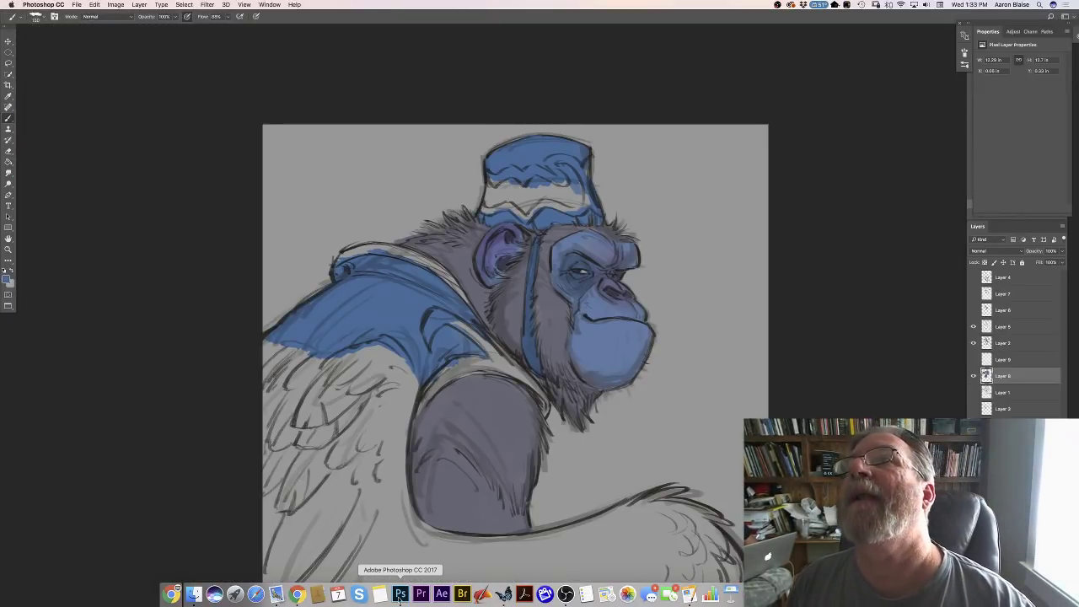
{"action": "left_click", "coordinate": [7, 277]}
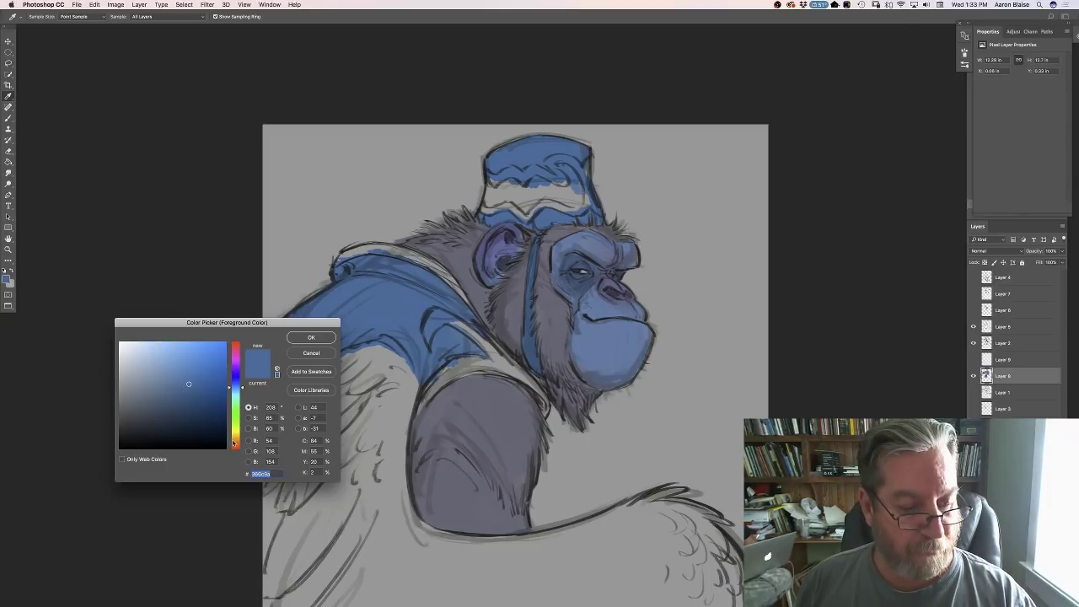
{"action": "left_click", "coordinate": [234, 446]}
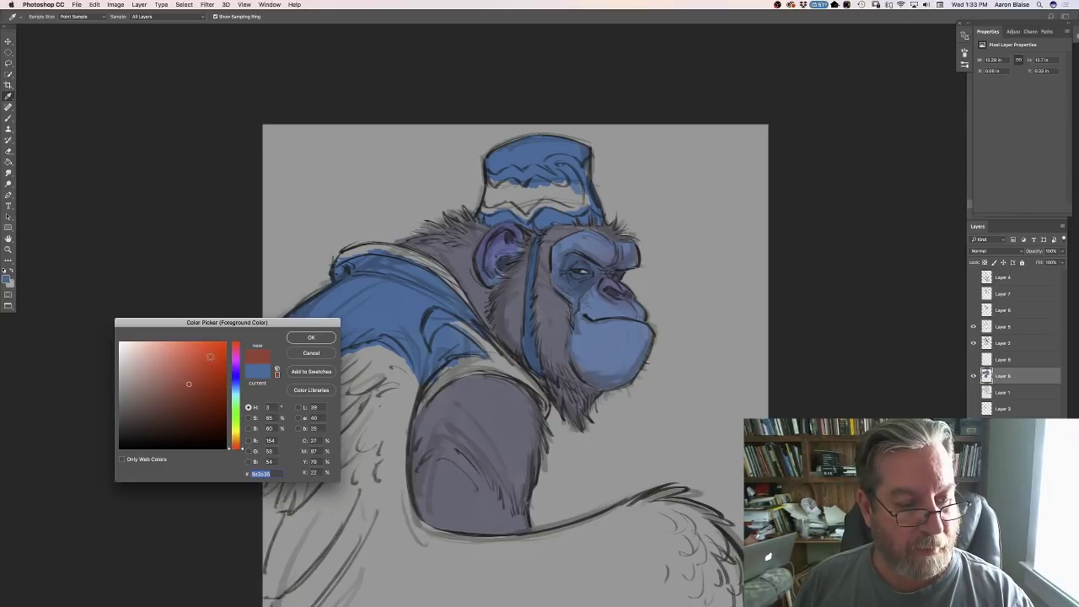
{"action": "left_click", "coordinate": [211, 355]}
{"action": "key", "text": "Return"}
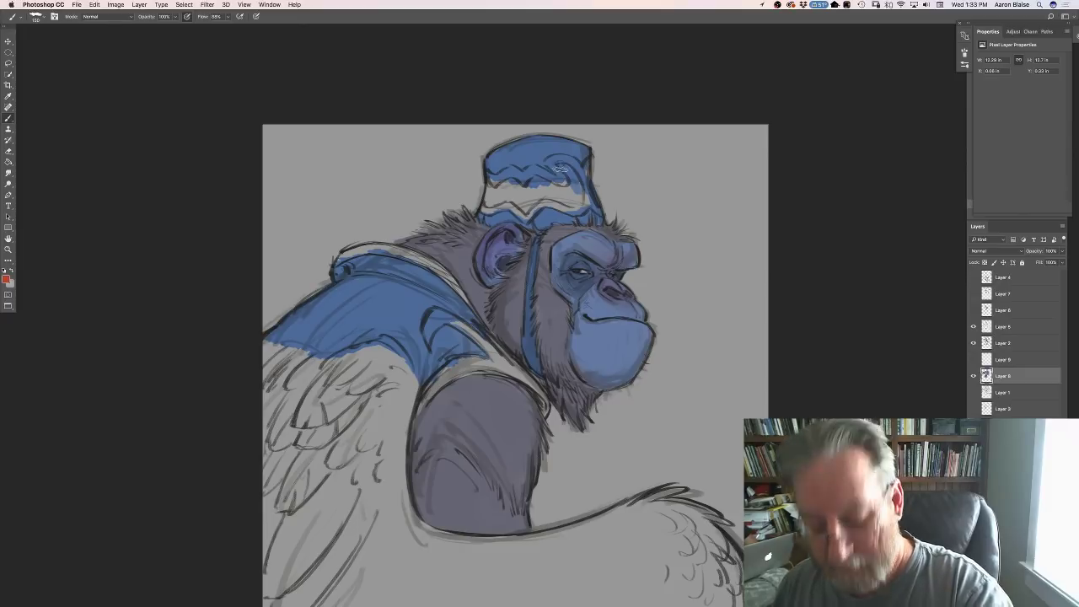
Paint the hat's zigzag band and the curled flame shape on the vest's shoulder red.
{"action": "left_click_drag", "start_coordinate": [557, 166], "coordinate": [572, 175]}
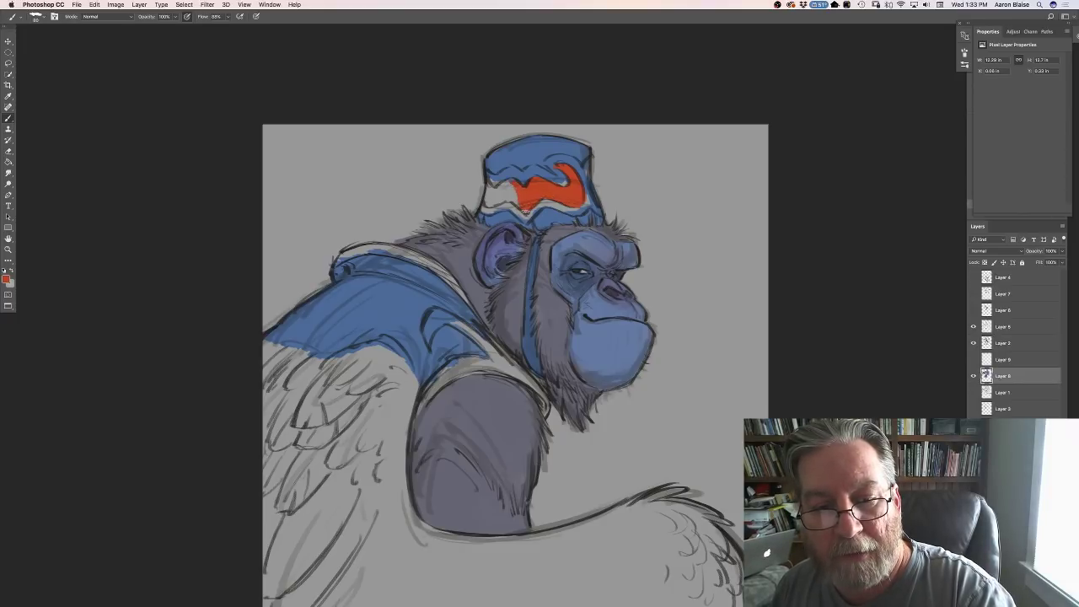
{"action": "left_click_drag", "start_coordinate": [508, 197], "coordinate": [521, 207]}
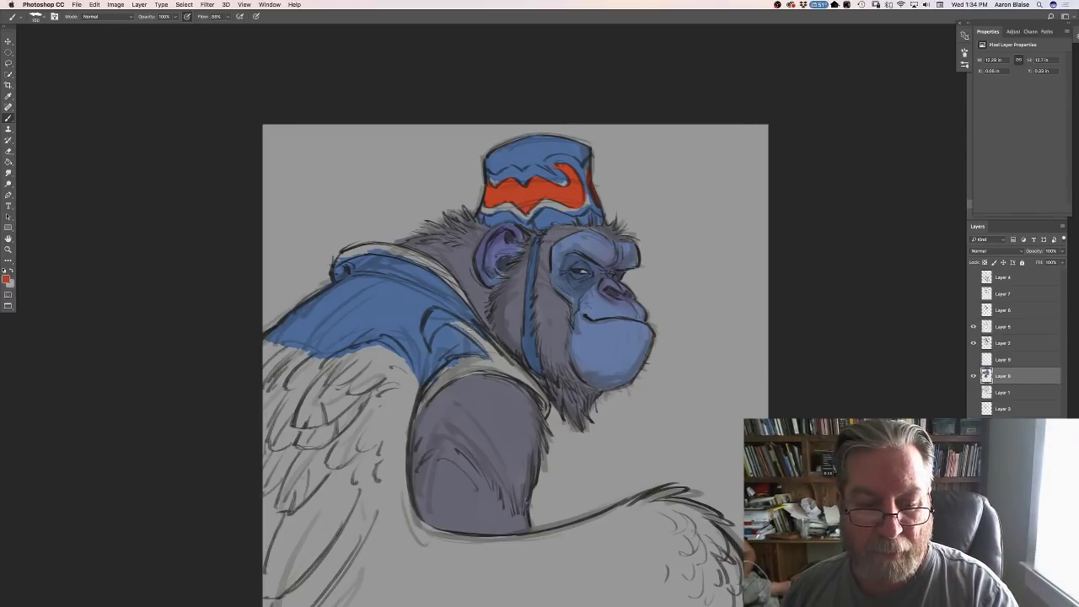
{"action": "left_click_drag", "start_coordinate": [431, 311], "coordinate": [497, 356]}
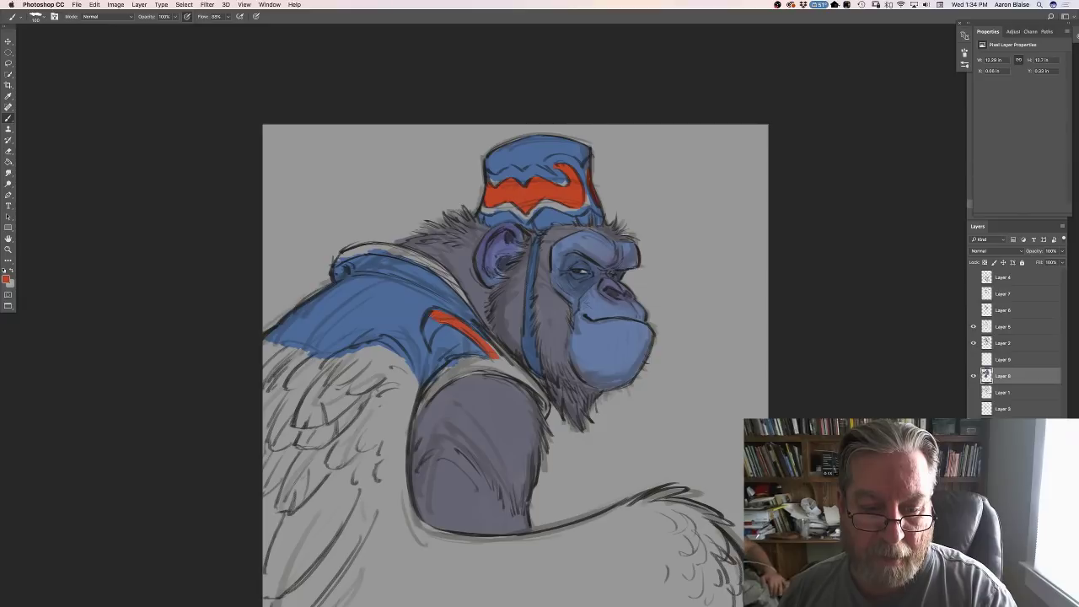
{"action": "left_click_drag", "start_coordinate": [427, 313], "coordinate": [437, 329]}
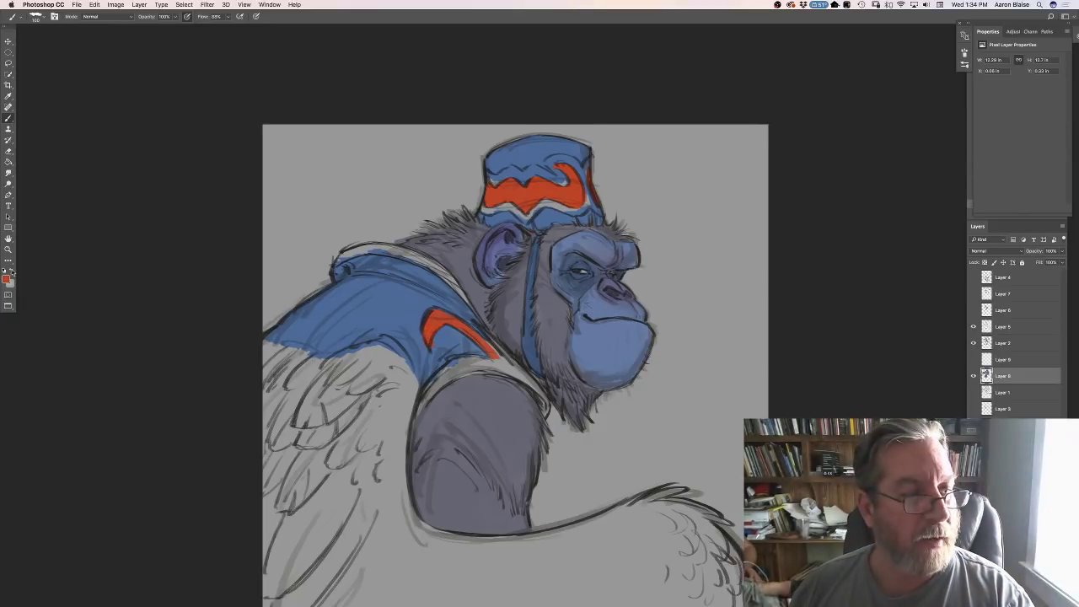
Sample the vest's blue as the brush colour.
{"action": "left_click", "coordinate": [6, 279]}
{"action": "left_click", "coordinate": [303, 314]}
{"action": "left_click", "coordinate": [298, 339]}
{"action": "key", "text": "b"}
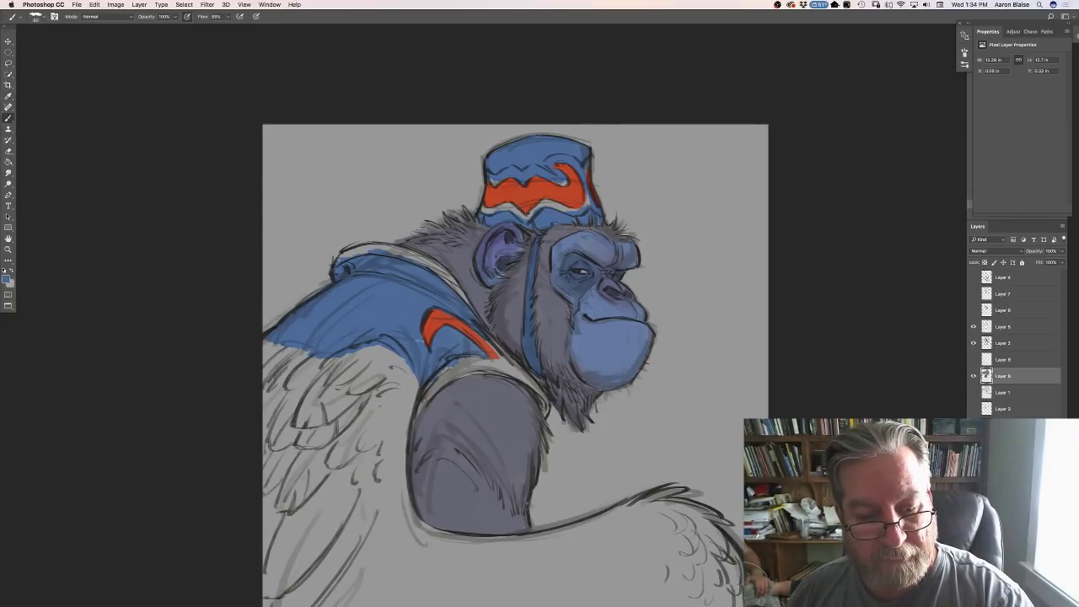
Resample the red from the shoulder flame and paint the vest's front edge, armhole trim and collar with it.
{"action": "left_click", "coordinate": [6, 279]}
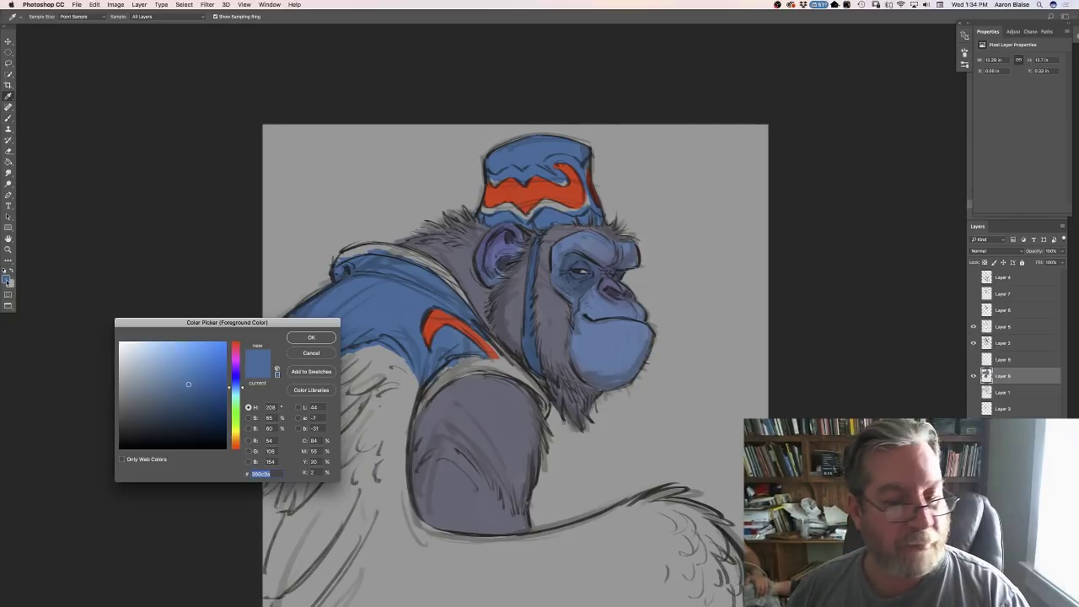
{"action": "left_click", "coordinate": [434, 330]}
{"action": "left_click", "coordinate": [298, 339]}
{"action": "key", "text": "b"}
{"action": "mouse_move", "coordinate": [495, 352]}
{"action": "left_mouse_down"}
{"action": "mouse_move", "coordinate": [536, 384]}
{"action": "mouse_move", "coordinate": [526, 380]}
{"action": "mouse_move", "coordinate": [548, 412]}
{"action": "left_mouse_up"}
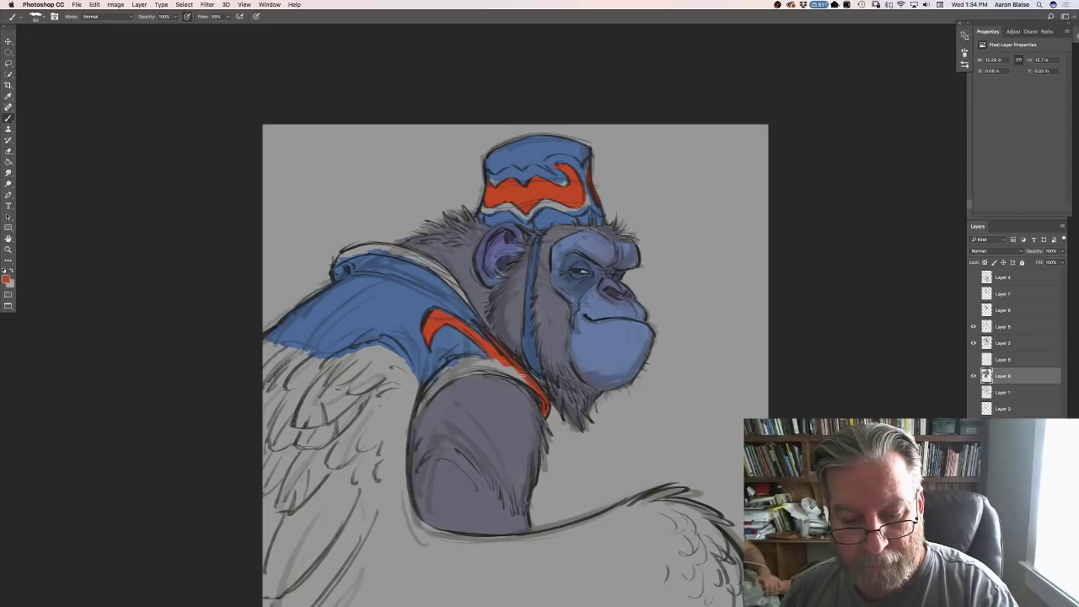
{"action": "mouse_move", "coordinate": [501, 368]}
{"action": "left_mouse_down"}
{"action": "mouse_move", "coordinate": [462, 364]}
{"action": "mouse_move", "coordinate": [486, 357]}
{"action": "mouse_move", "coordinate": [489, 368]}
{"action": "mouse_move", "coordinate": [458, 371]}
{"action": "mouse_move", "coordinate": [501, 373]}
{"action": "mouse_move", "coordinate": [464, 371]}
{"action": "mouse_move", "coordinate": [479, 363]}
{"action": "mouse_move", "coordinate": [464, 359]}
{"action": "mouse_move", "coordinate": [415, 418]}
{"action": "left_mouse_up"}
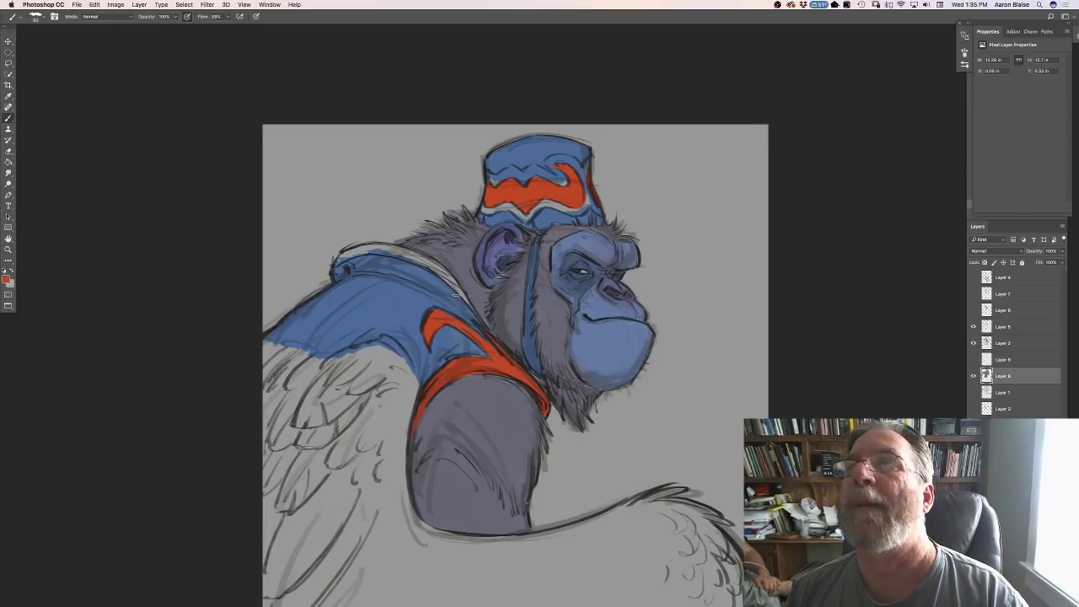
{"action": "mouse_move", "coordinate": [465, 298]}
{"action": "left_mouse_down"}
{"action": "mouse_move", "coordinate": [395, 252]}
{"action": "mouse_move", "coordinate": [410, 256]}
{"action": "mouse_move", "coordinate": [393, 252]}
{"action": "mouse_move", "coordinate": [418, 262]}
{"action": "mouse_move", "coordinate": [359, 248]}
{"action": "mouse_move", "coordinate": [373, 245]}
{"action": "mouse_move", "coordinate": [337, 263]}
{"action": "left_mouse_up"}
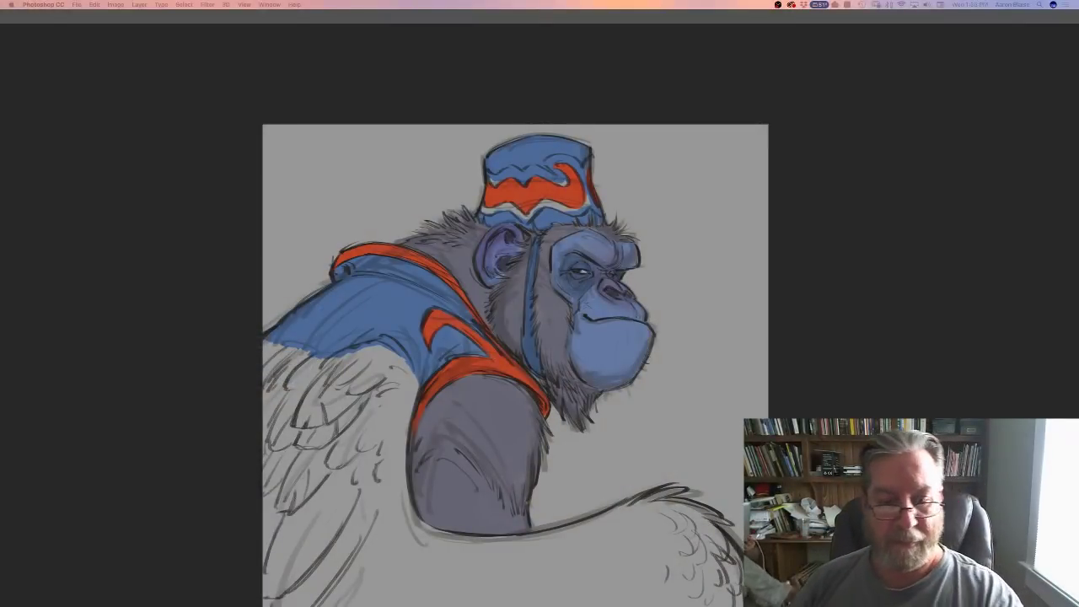
{"action": "key", "text": "Tab"}
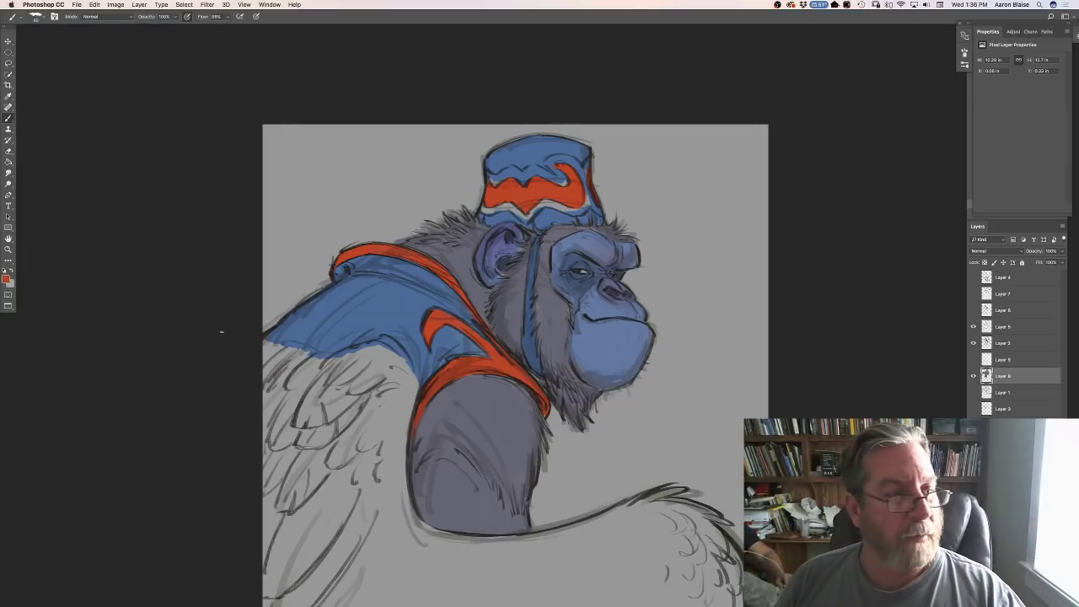
Choose a golden yellow with hue 44, saturation 86% and brightness 96%.
{"action": "left_click", "coordinate": [7, 279]}
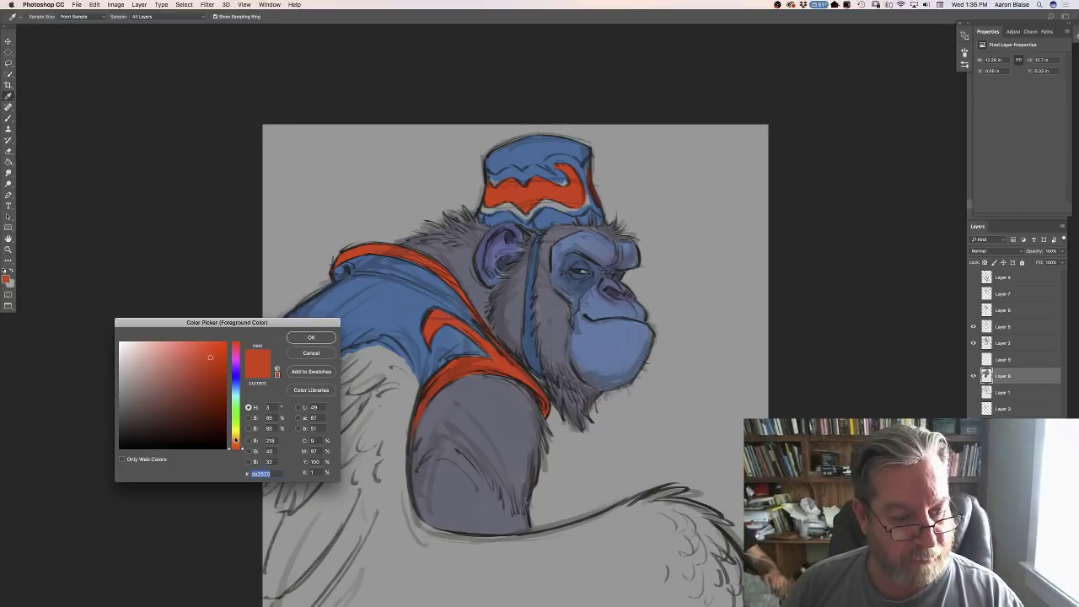
{"action": "left_click_drag", "start_coordinate": [235, 439], "coordinate": [235, 435]}
{"action": "left_click", "coordinate": [212, 346]}
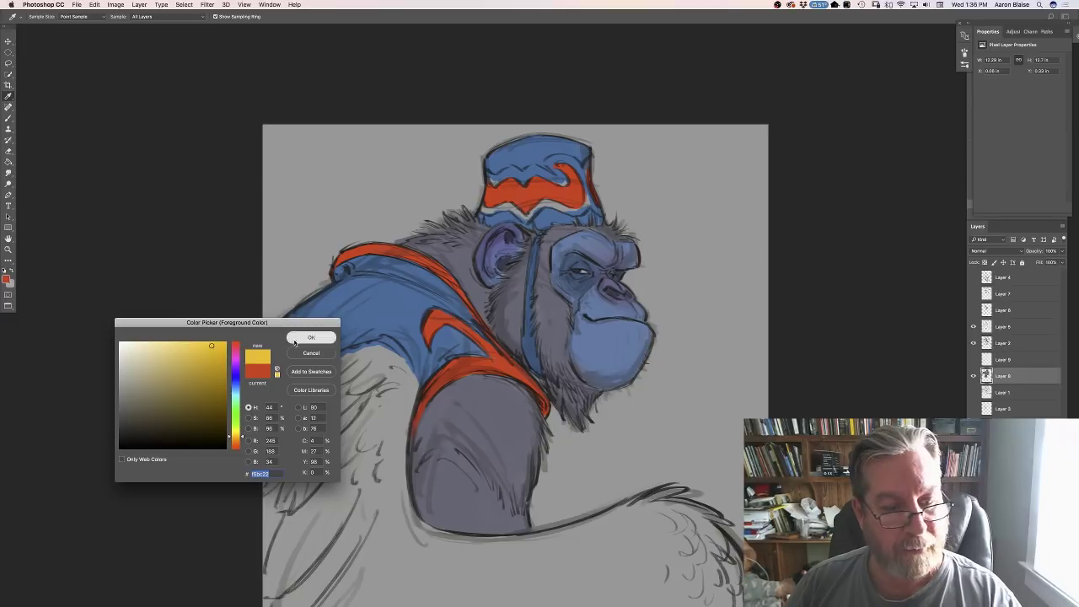
{"action": "left_click", "coordinate": [309, 337]}
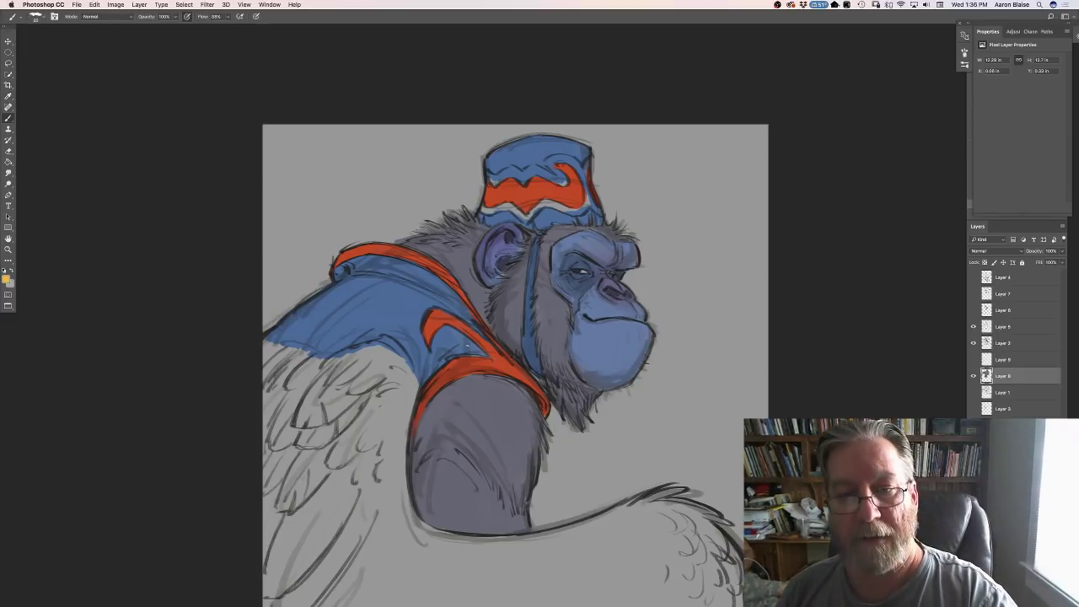
Outline the hat's red zigzag band, the shoulder flame, and the edges of the armhole trim and collar in yellow.
{"action": "left_click_drag", "start_coordinate": [581, 169], "coordinate": [596, 207]}
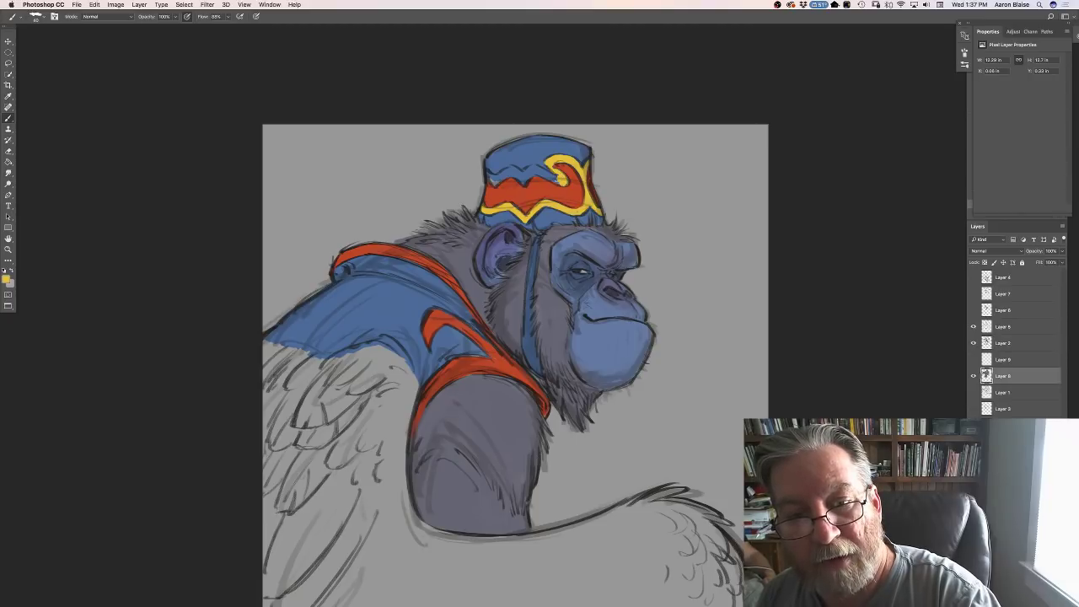
{"action": "left_click_drag", "start_coordinate": [544, 173], "coordinate": [535, 168]}
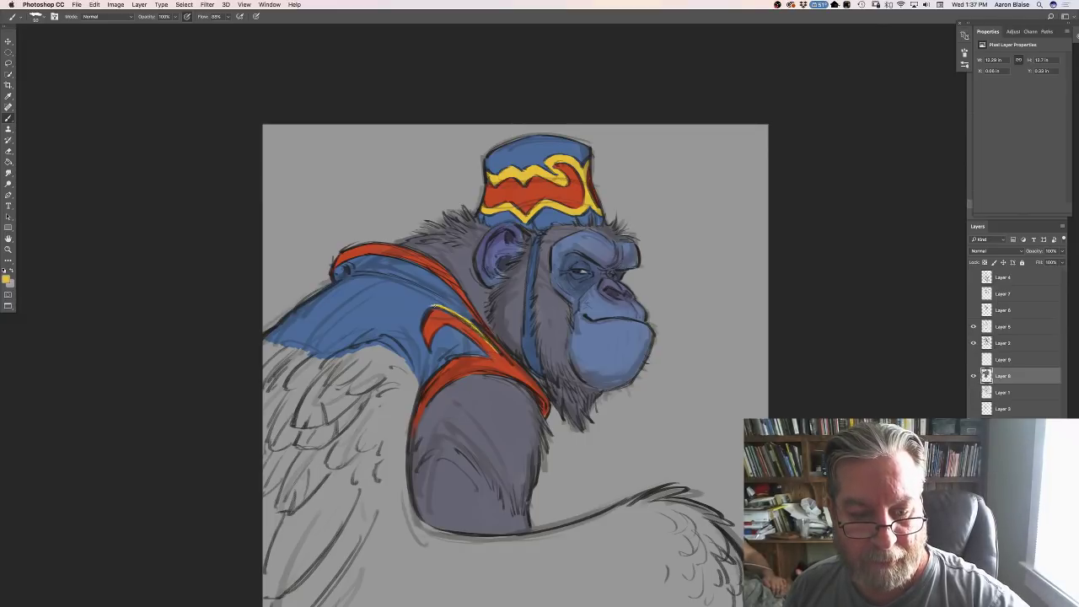
{"action": "left_click_drag", "start_coordinate": [421, 330], "coordinate": [431, 354]}
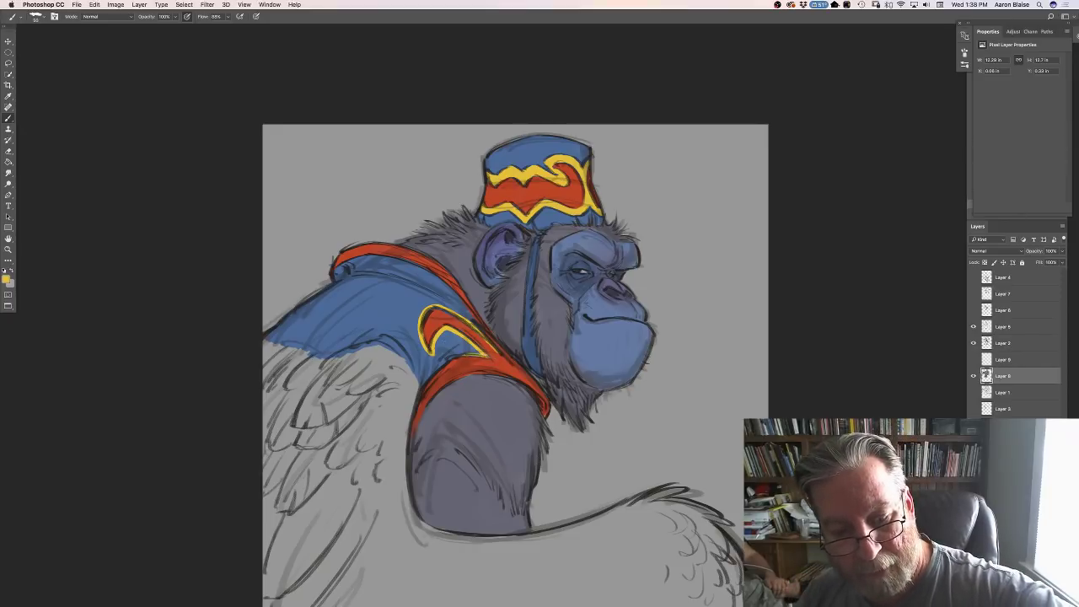
{"action": "left_click_drag", "start_coordinate": [455, 356], "coordinate": [423, 381]}
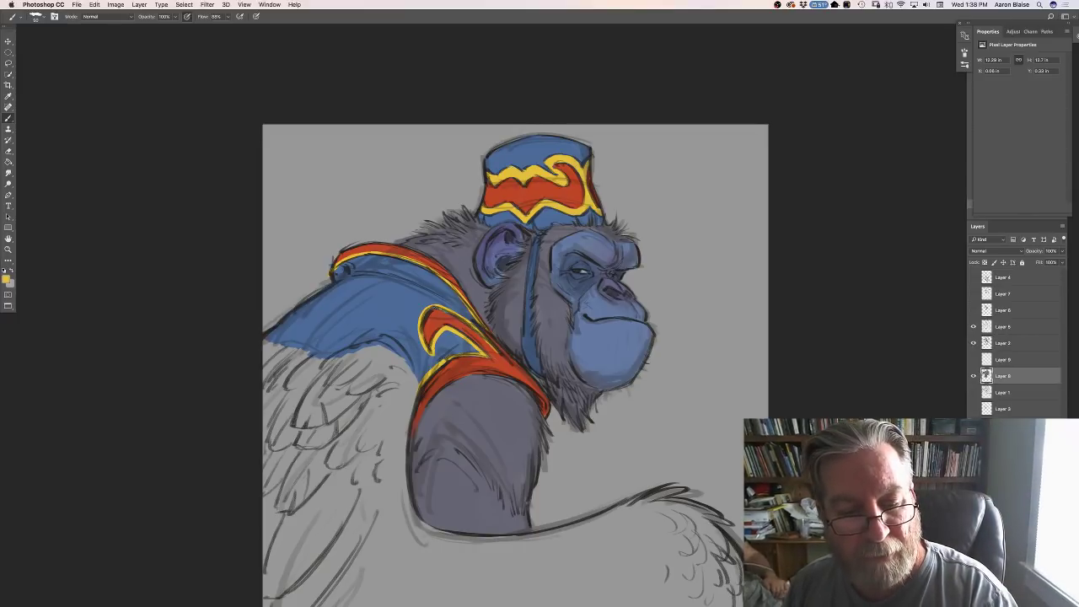
Sample the red of the vest's armhole trim as the brush colour.
{"action": "left_click", "coordinate": [6, 280]}
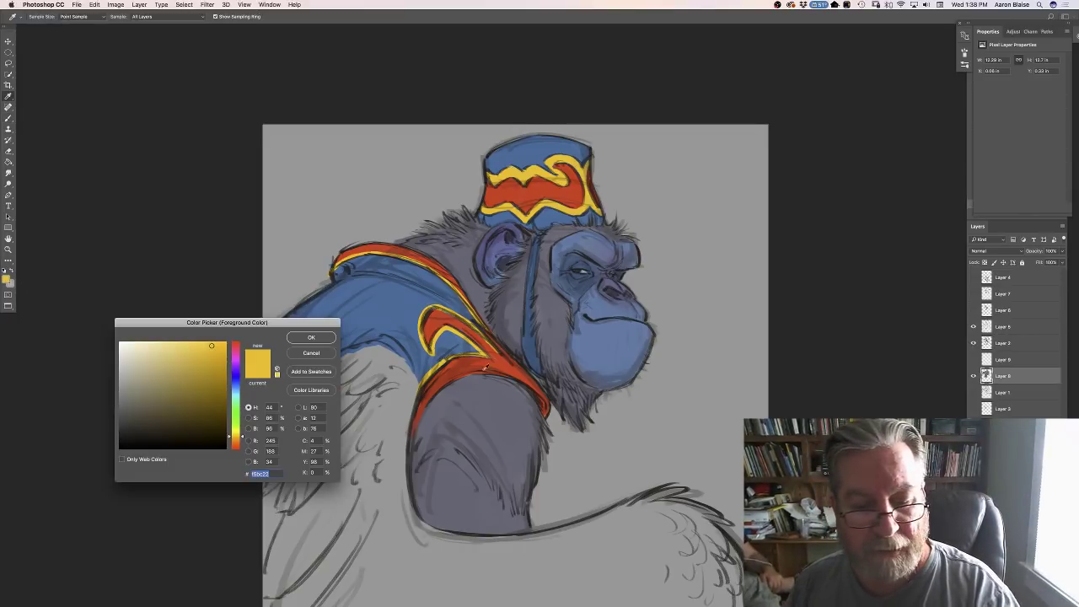
{"action": "left_click", "coordinate": [242, 442]}
{"action": "left_click", "coordinate": [325, 339]}
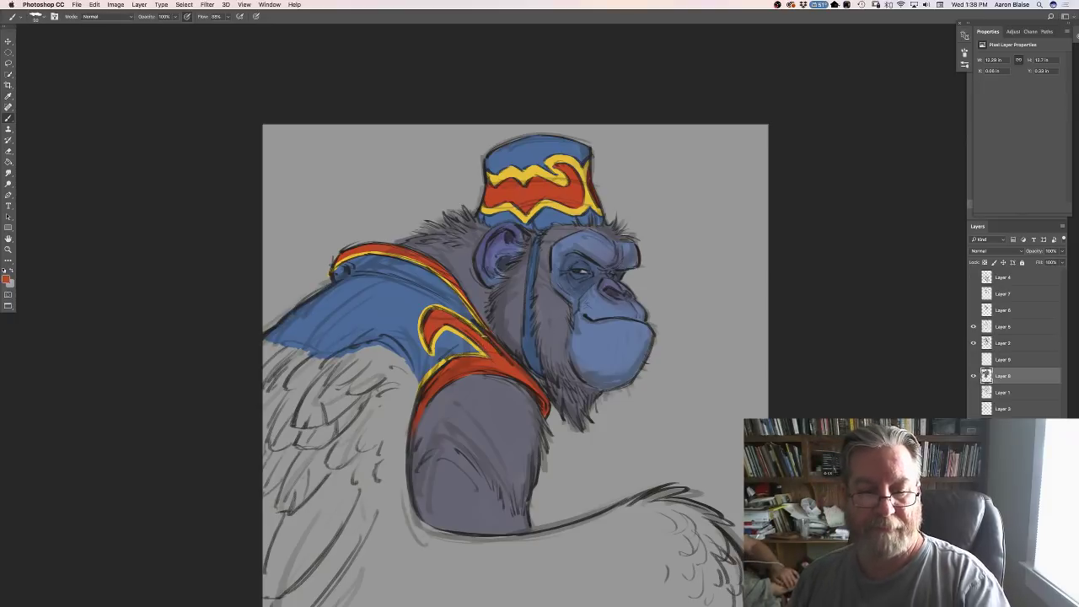
Sample the grey canvas and shift it to a light, low-saturation tan with hue 30 for the wings.
{"action": "key", "text": "ctrl+minus"}
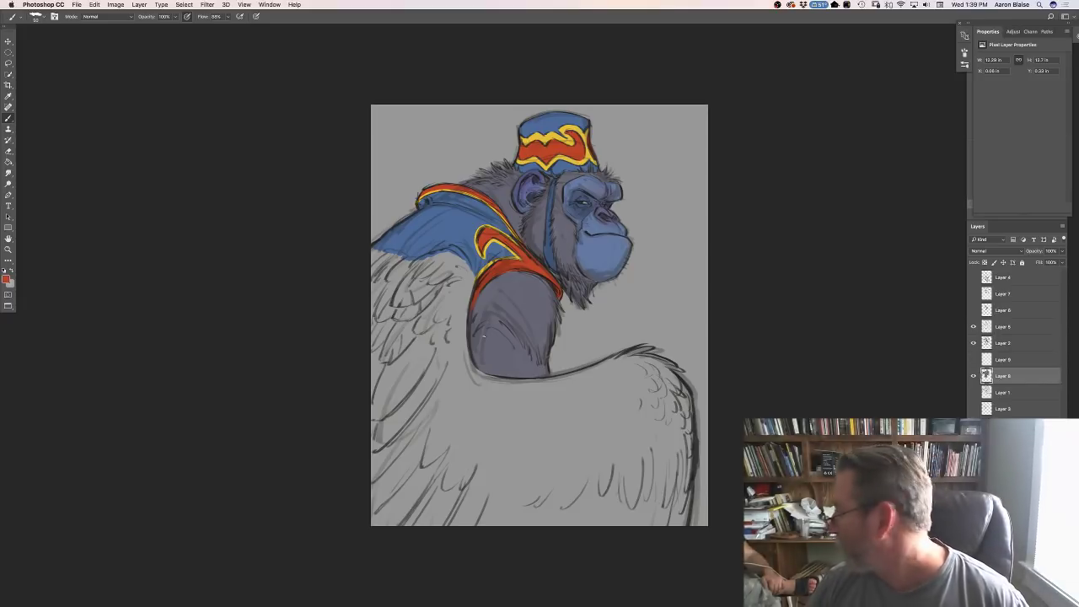
{"action": "left_click", "coordinate": [7, 279]}
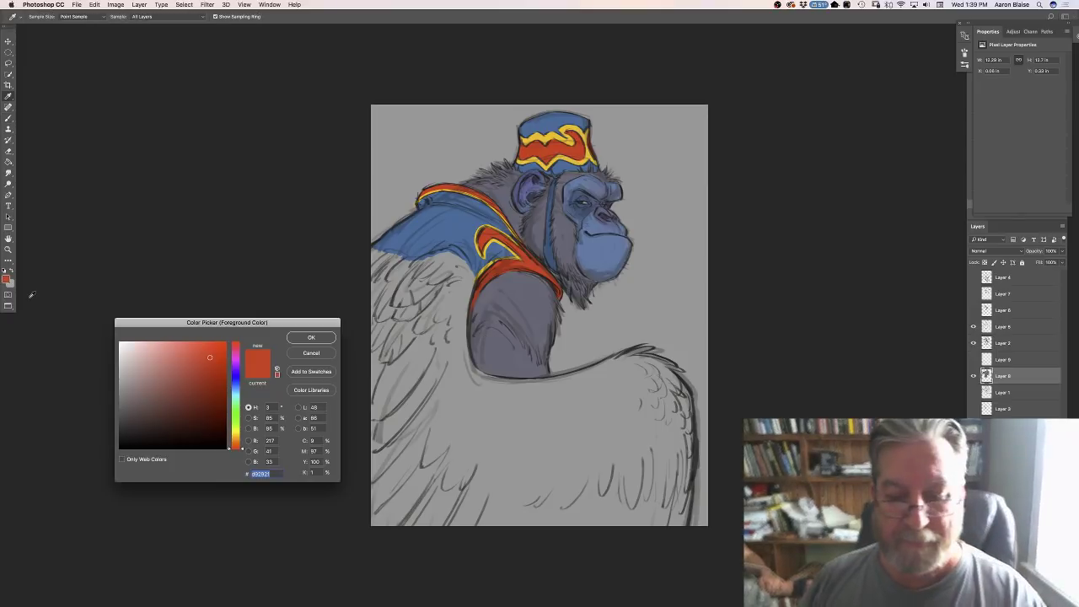
{"action": "left_click", "coordinate": [581, 329]}
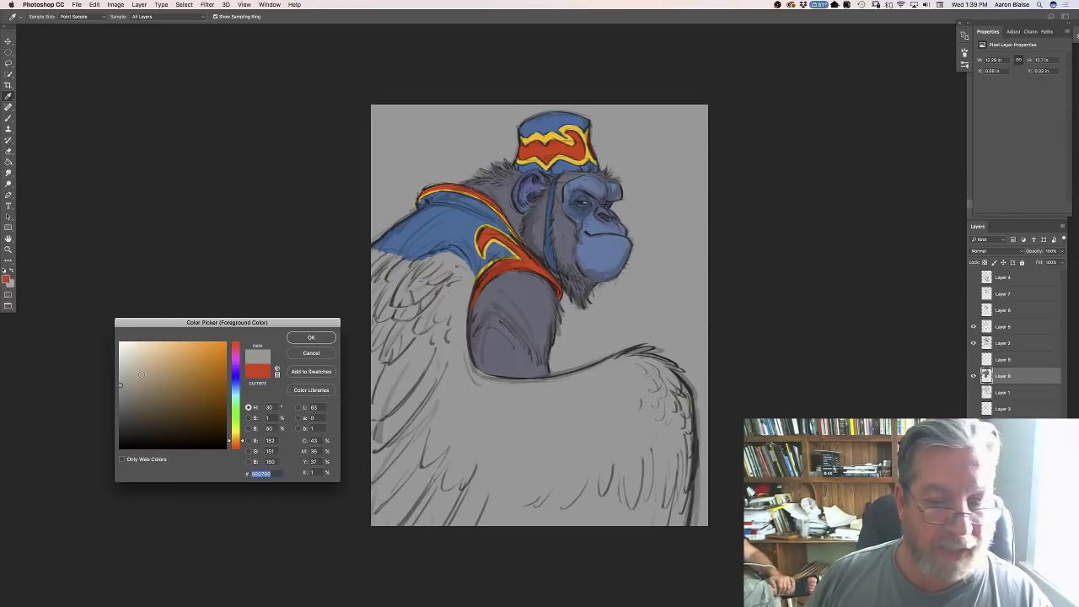
{"action": "left_click", "coordinate": [141, 374]}
{"action": "left_click", "coordinate": [144, 368]}
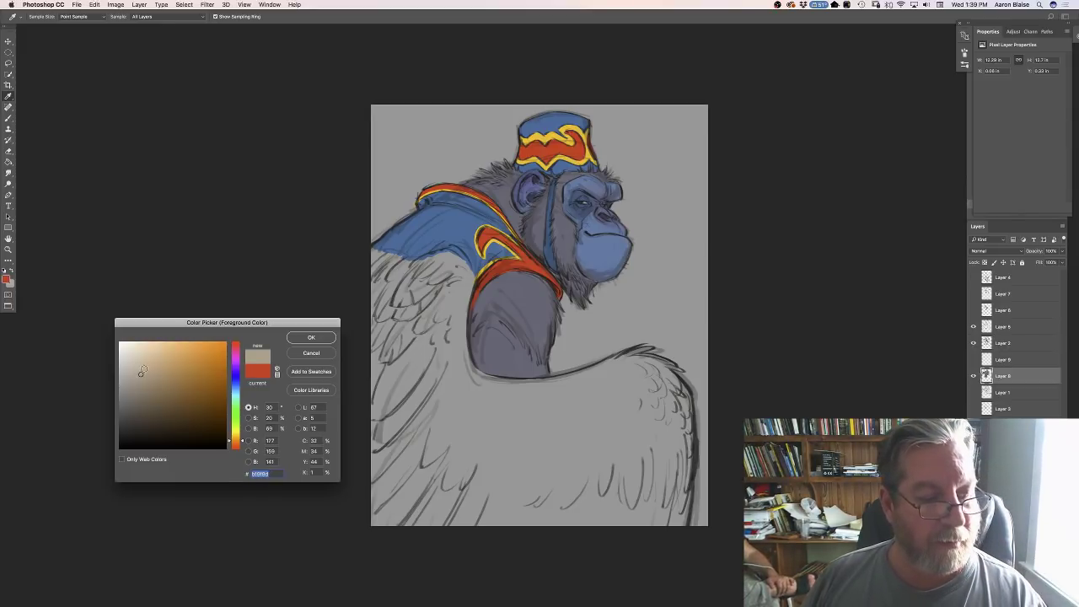
{"action": "left_click", "coordinate": [310, 337]}
{"action": "key", "text": "b"}
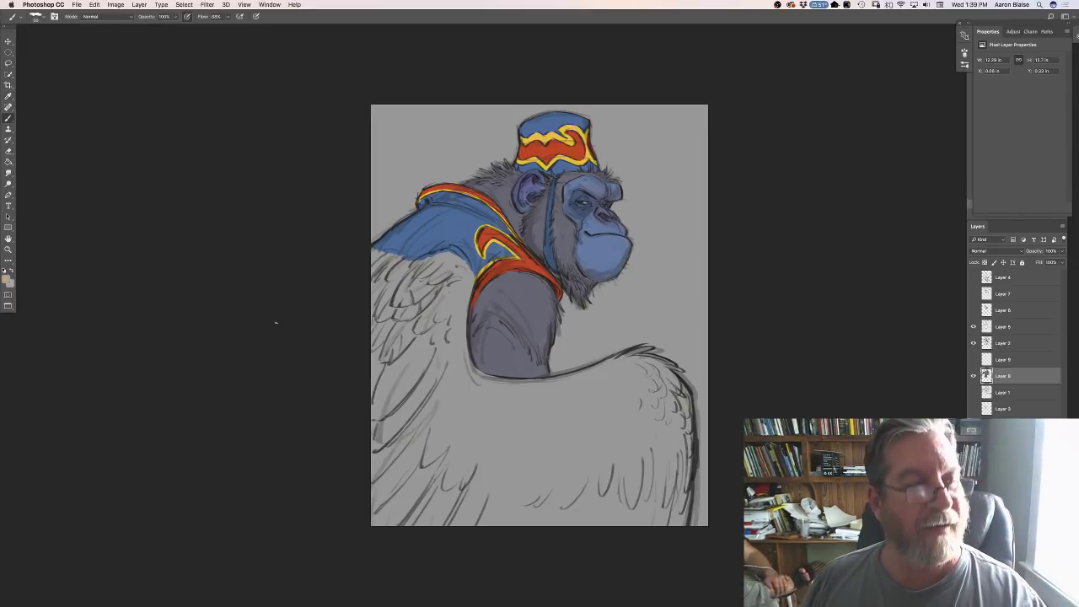
Select another textured brush preset and block in the wings in tan, from the folded front wing up into the feathers behind the arm.
{"action": "left_click", "coordinate": [35, 16]}
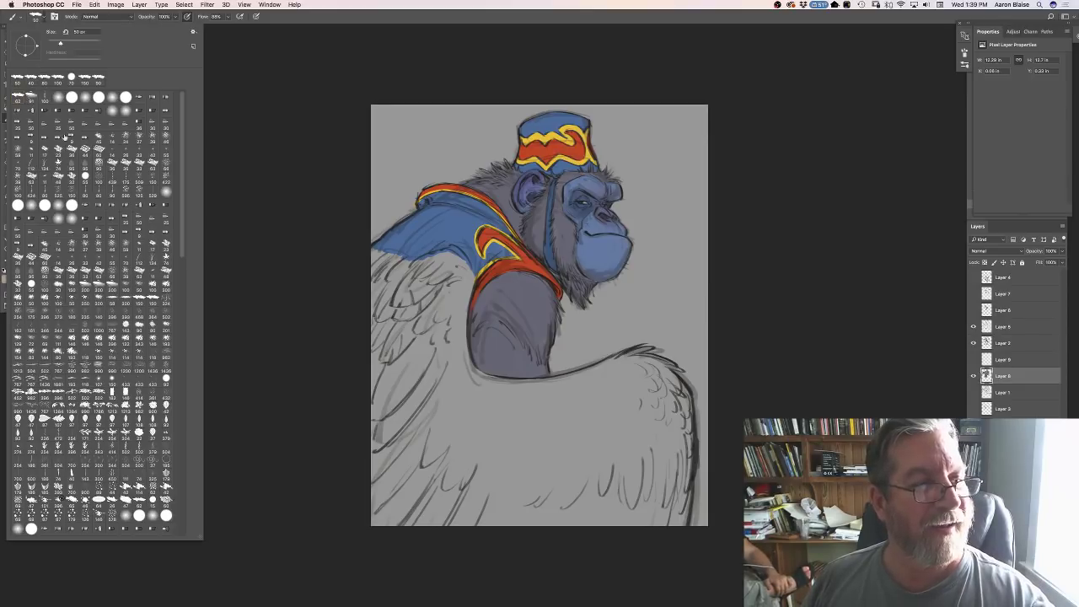
{"action": "left_click", "coordinate": [31, 98]}
{"action": "left_click", "coordinate": [454, 417]}
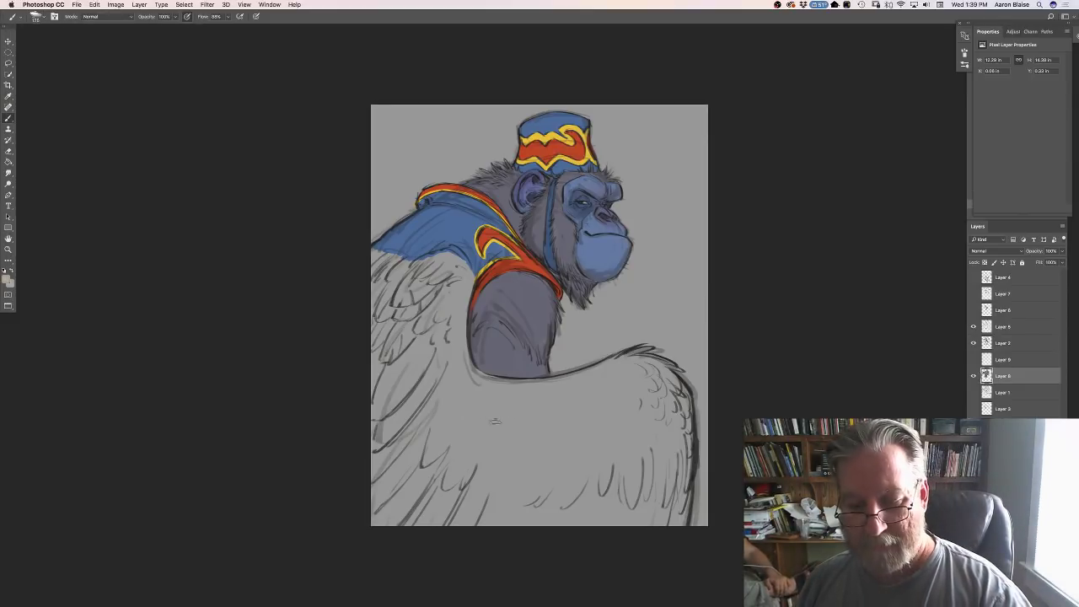
{"action": "mouse_move", "coordinate": [646, 388]}
{"action": "left_mouse_down"}
{"action": "mouse_move", "coordinate": [632, 461]}
{"action": "mouse_move", "coordinate": [609, 496]}
{"action": "mouse_move", "coordinate": [650, 393]}
{"action": "mouse_move", "coordinate": [670, 484]}
{"action": "mouse_move", "coordinate": [662, 387]}
{"action": "mouse_move", "coordinate": [666, 537]}
{"action": "mouse_move", "coordinate": [590, 535]}
{"action": "mouse_move", "coordinate": [631, 371]}
{"action": "mouse_move", "coordinate": [613, 367]}
{"action": "mouse_move", "coordinate": [631, 357]}
{"action": "mouse_move", "coordinate": [624, 365]}
{"action": "mouse_move", "coordinate": [659, 371]}
{"action": "mouse_move", "coordinate": [671, 407]}
{"action": "mouse_move", "coordinate": [634, 390]}
{"action": "mouse_move", "coordinate": [617, 423]}
{"action": "mouse_move", "coordinate": [616, 366]}
{"action": "mouse_move", "coordinate": [577, 379]}
{"action": "mouse_move", "coordinate": [606, 370]}
{"action": "mouse_move", "coordinate": [592, 399]}
{"action": "mouse_move", "coordinate": [605, 391]}
{"action": "mouse_move", "coordinate": [608, 402]}
{"action": "mouse_move", "coordinate": [575, 395]}
{"action": "mouse_move", "coordinate": [554, 407]}
{"action": "mouse_move", "coordinate": [472, 494]}
{"action": "left_mouse_up"}
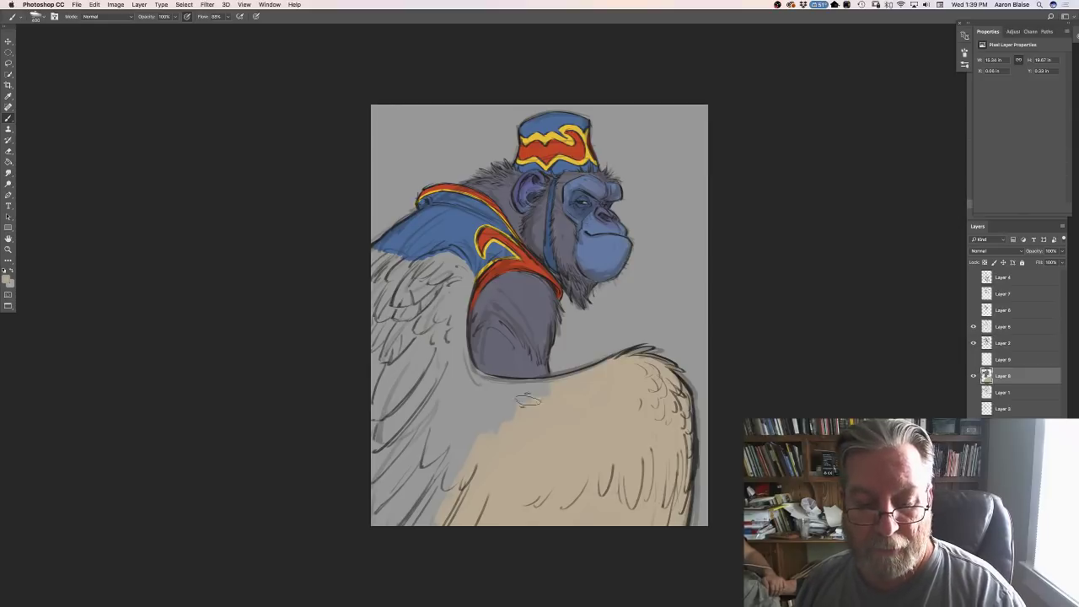
{"action": "mouse_move", "coordinate": [527, 400]}
{"action": "left_mouse_down"}
{"action": "mouse_move", "coordinate": [488, 383]}
{"action": "mouse_move", "coordinate": [532, 409]}
{"action": "mouse_move", "coordinate": [517, 409]}
{"action": "mouse_move", "coordinate": [441, 367]}
{"action": "mouse_move", "coordinate": [420, 372]}
{"action": "mouse_move", "coordinate": [441, 469]}
{"action": "mouse_move", "coordinate": [403, 535]}
{"action": "mouse_move", "coordinate": [386, 458]}
{"action": "left_mouse_up"}
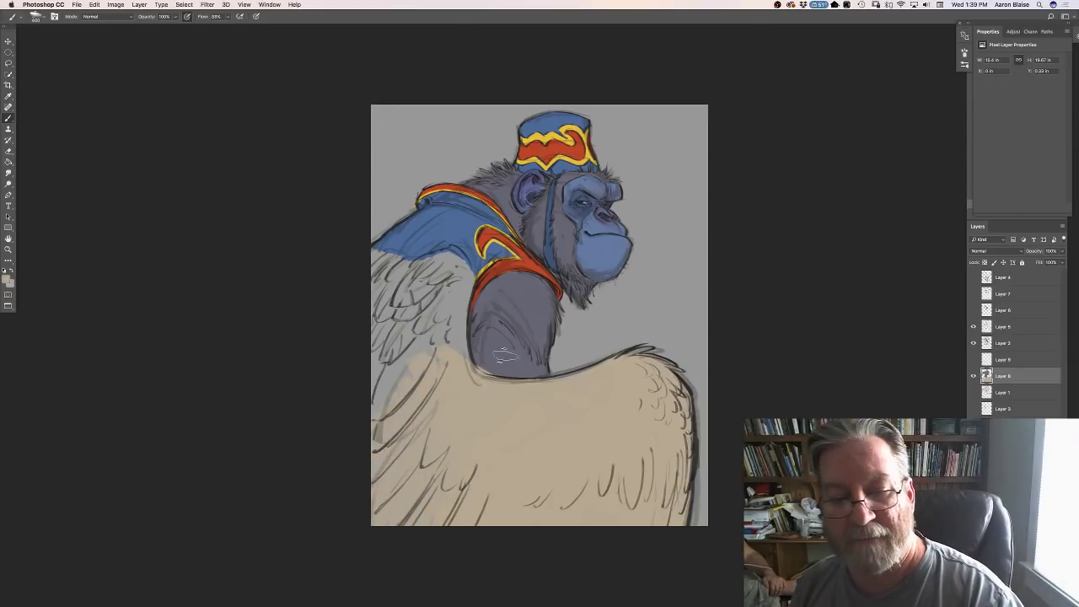
{"action": "mouse_move", "coordinate": [394, 373]}
{"action": "left_mouse_down"}
{"action": "mouse_move", "coordinate": [426, 302]}
{"action": "mouse_move", "coordinate": [383, 404]}
{"action": "mouse_move", "coordinate": [384, 366]}
{"action": "left_mouse_up"}
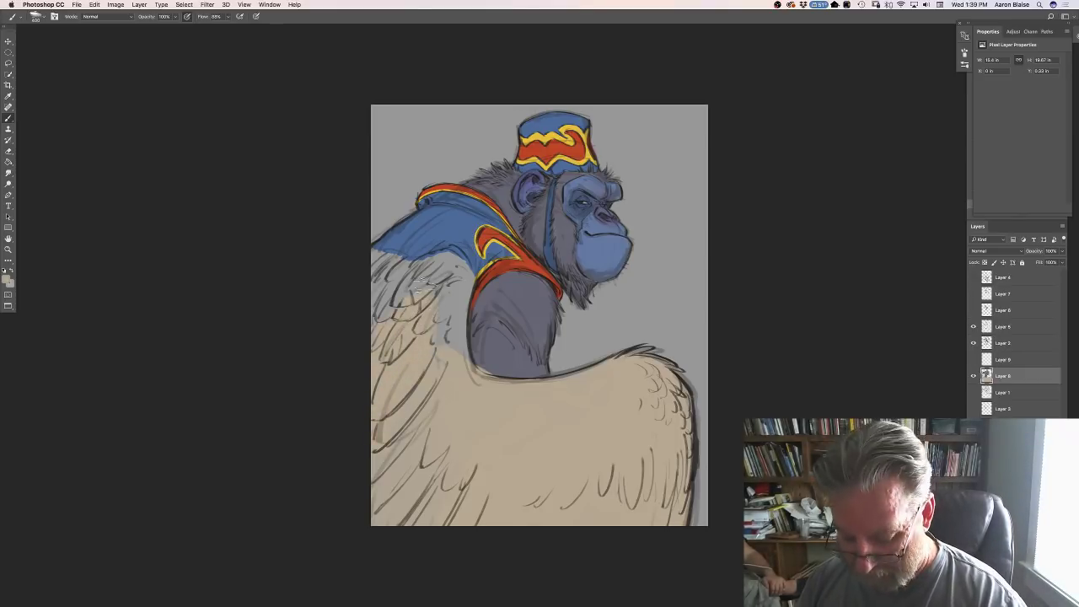
{"action": "mouse_move", "coordinate": [427, 348]}
{"action": "left_mouse_down"}
{"action": "mouse_move", "coordinate": [441, 292]}
{"action": "mouse_move", "coordinate": [432, 356]}
{"action": "mouse_move", "coordinate": [444, 370]}
{"action": "mouse_move", "coordinate": [457, 369]}
{"action": "mouse_move", "coordinate": [451, 320]}
{"action": "left_mouse_up"}
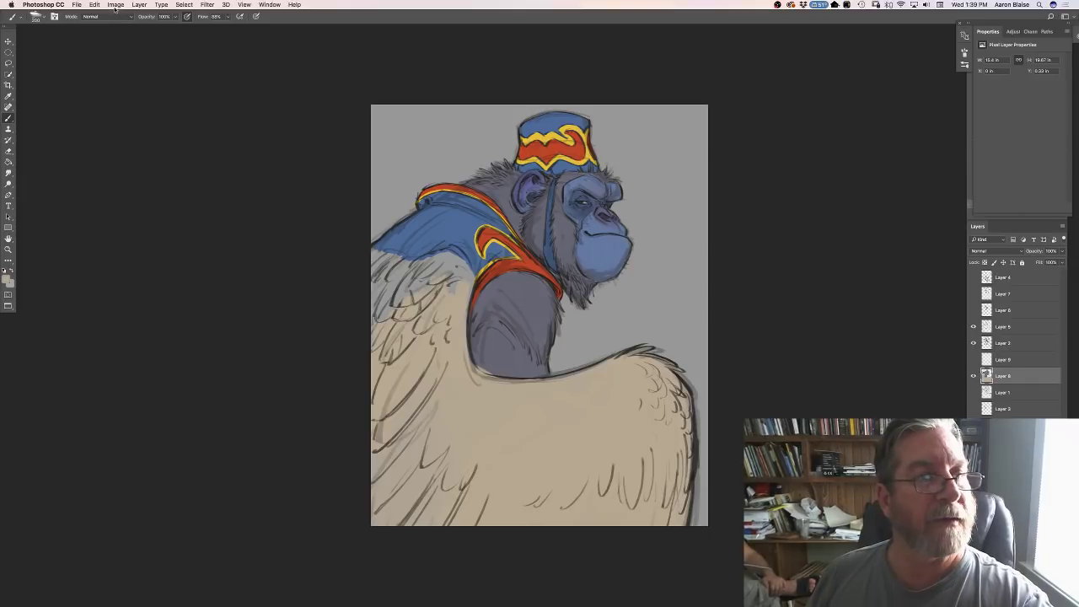
Change the brush colour to a light, low-saturation blue with hue 206 and paint a patch over the front wing's outer feathers.
{"action": "left_click", "coordinate": [6, 279]}
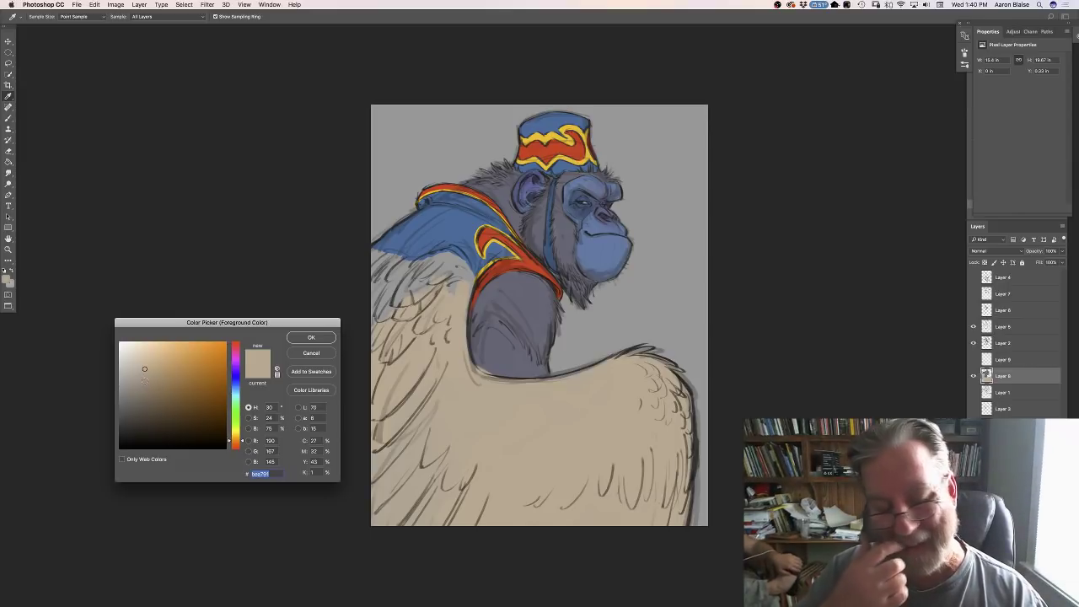
{"action": "left_click", "coordinate": [236, 389]}
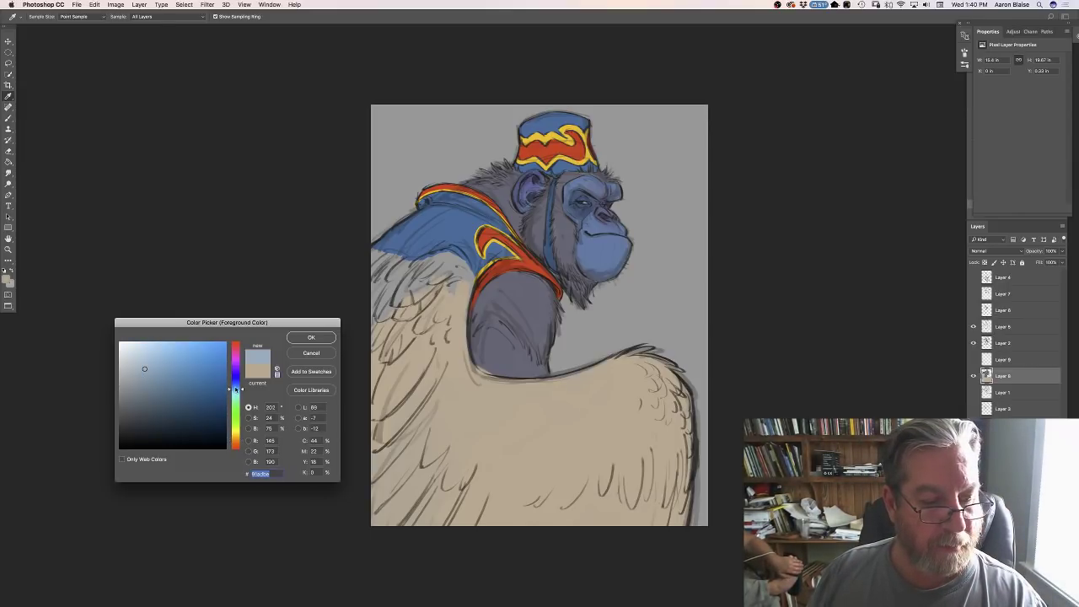
{"action": "left_click_drag", "start_coordinate": [236, 388], "coordinate": [236, 387]}
{"action": "key", "text": "Return"}
{"action": "key", "text": "b"}
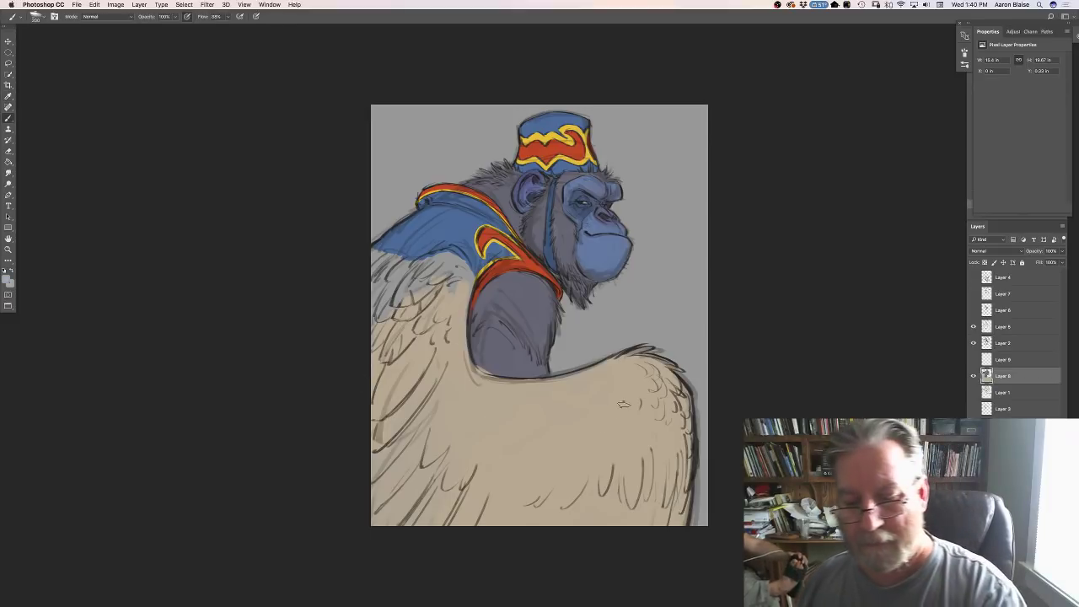
{"action": "mouse_move", "coordinate": [633, 375]}
{"action": "left_mouse_down"}
{"action": "mouse_move", "coordinate": [626, 454]}
{"action": "mouse_move", "coordinate": [596, 504]}
{"action": "mouse_move", "coordinate": [654, 445]}
{"action": "left_mouse_up"}
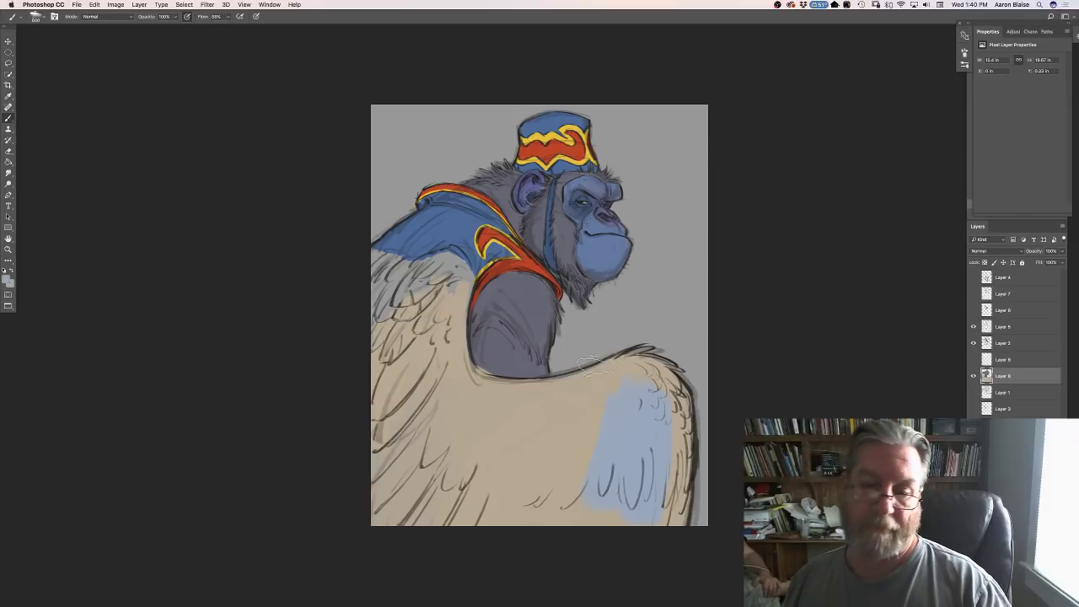
Mute the blue to 21% saturation and 69% brightness and repaint both wings with it, covering all the tan.
{"action": "left_click", "coordinate": [8, 280]}
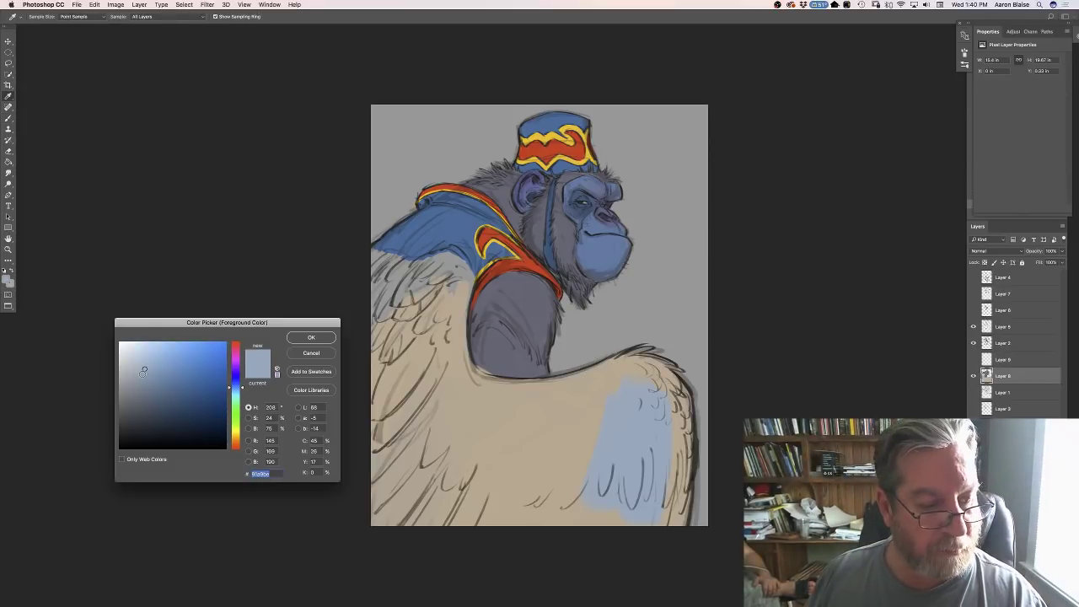
{"action": "left_click", "coordinate": [311, 337]}
{"action": "mouse_move", "coordinate": [590, 426]}
{"action": "left_mouse_down"}
{"action": "mouse_move", "coordinate": [619, 396]}
{"action": "mouse_move", "coordinate": [644, 409]}
{"action": "mouse_move", "coordinate": [670, 404]}
{"action": "mouse_move", "coordinate": [670, 478]}
{"action": "mouse_move", "coordinate": [651, 367]}
{"action": "mouse_move", "coordinate": [661, 369]}
{"action": "mouse_move", "coordinate": [634, 354]}
{"action": "mouse_move", "coordinate": [641, 348]}
{"action": "left_mouse_up"}
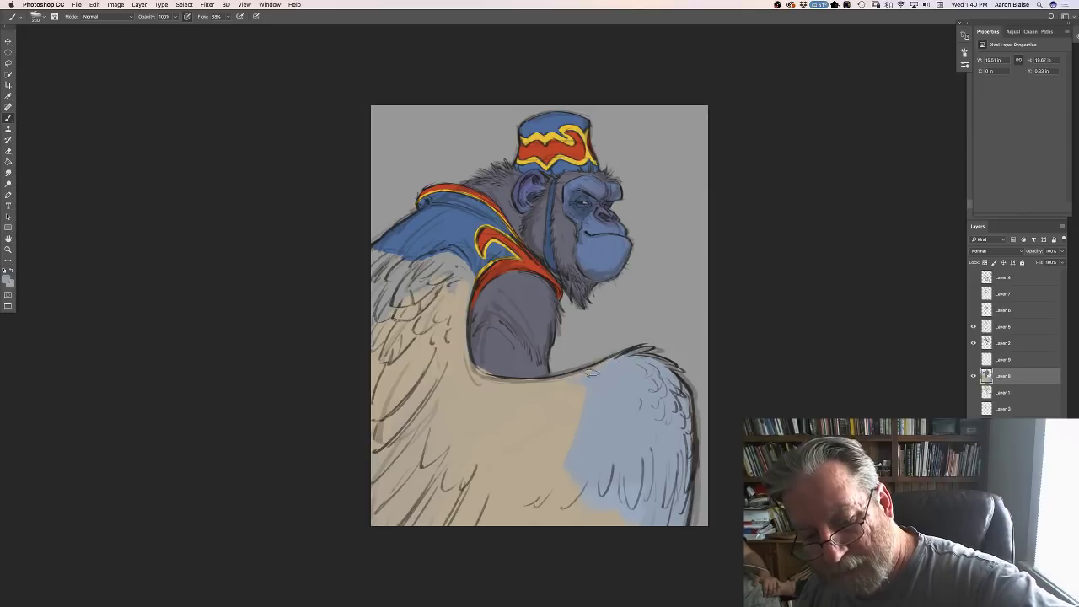
{"action": "mouse_move", "coordinate": [560, 384]}
{"action": "left_mouse_down"}
{"action": "mouse_move", "coordinate": [573, 405]}
{"action": "mouse_move", "coordinate": [568, 422]}
{"action": "left_mouse_up"}
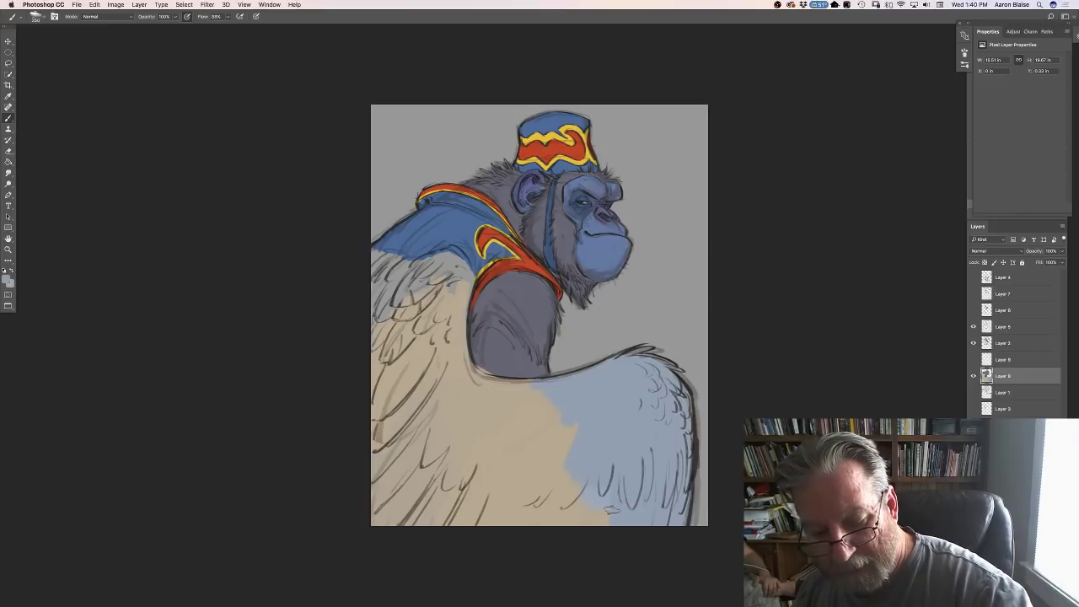
{"action": "mouse_move", "coordinate": [611, 510]}
{"action": "left_mouse_down"}
{"action": "mouse_move", "coordinate": [561, 402]}
{"action": "mouse_move", "coordinate": [575, 509]}
{"action": "mouse_move", "coordinate": [556, 524]}
{"action": "mouse_move", "coordinate": [531, 493]}
{"action": "mouse_move", "coordinate": [503, 409]}
{"action": "mouse_move", "coordinate": [460, 398]}
{"action": "mouse_move", "coordinate": [459, 474]}
{"action": "mouse_move", "coordinate": [444, 459]}
{"action": "mouse_move", "coordinate": [426, 530]}
{"action": "mouse_move", "coordinate": [374, 540]}
{"action": "mouse_move", "coordinate": [365, 507]}
{"action": "mouse_move", "coordinate": [381, 394]}
{"action": "mouse_move", "coordinate": [425, 313]}
{"action": "left_mouse_up"}
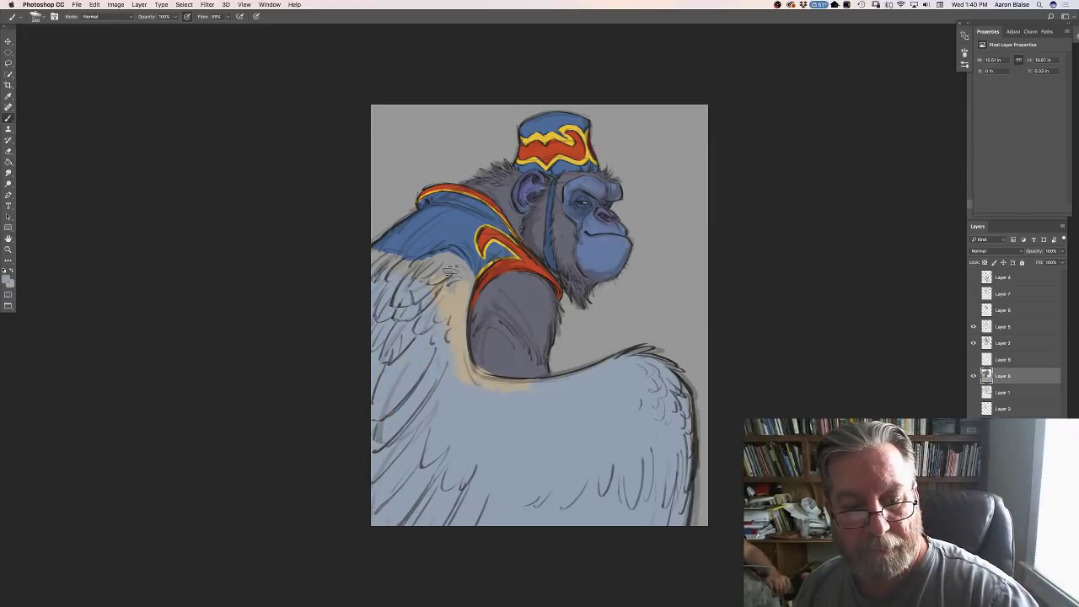
{"action": "mouse_move", "coordinate": [451, 270]}
{"action": "left_mouse_down"}
{"action": "mouse_move", "coordinate": [448, 346]}
{"action": "mouse_move", "coordinate": [467, 276]}
{"action": "mouse_move", "coordinate": [453, 351]}
{"action": "mouse_move", "coordinate": [455, 311]}
{"action": "mouse_move", "coordinate": [450, 330]}
{"action": "mouse_move", "coordinate": [467, 380]}
{"action": "mouse_move", "coordinate": [458, 313]}
{"action": "mouse_move", "coordinate": [472, 383]}
{"action": "mouse_move", "coordinate": [542, 387]}
{"action": "mouse_move", "coordinate": [468, 372]}
{"action": "left_mouse_up"}
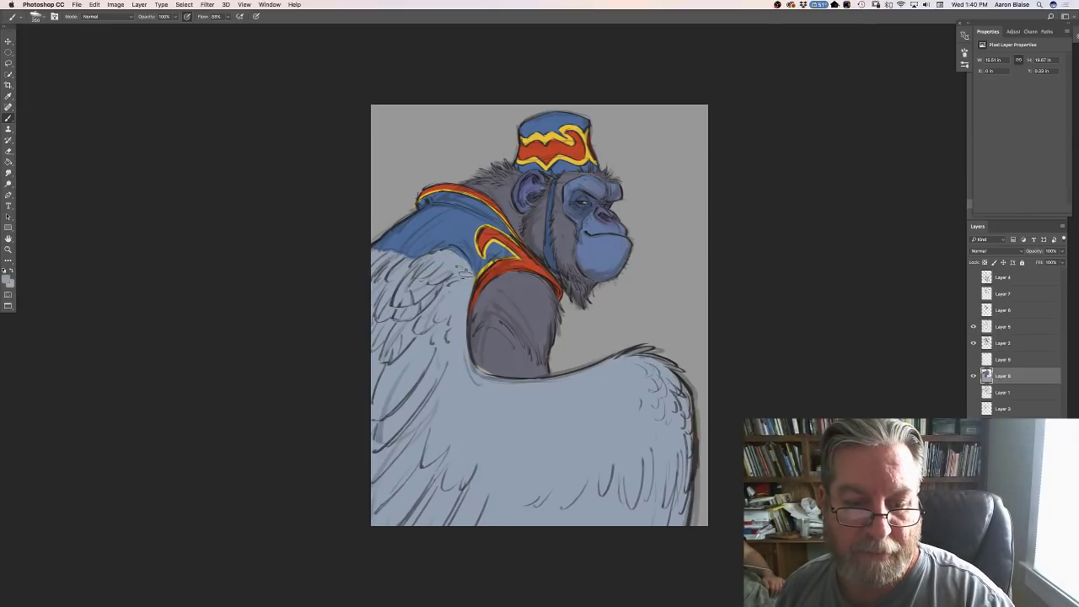
Set the brush colour to the fur's purple-grey, hue 244, saturation 13% and brightness 45%, and show the document history.
{"action": "left_click", "coordinate": [7, 277]}
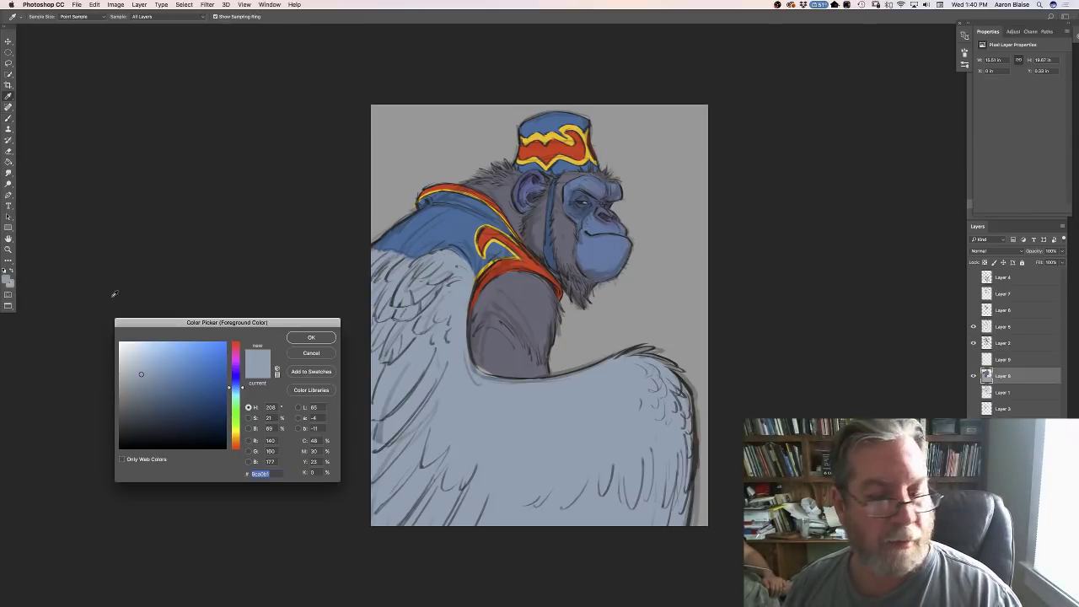
{"action": "left_click", "coordinate": [236, 377]}
{"action": "left_click", "coordinate": [131, 399]}
{"action": "left_click", "coordinate": [311, 337]}
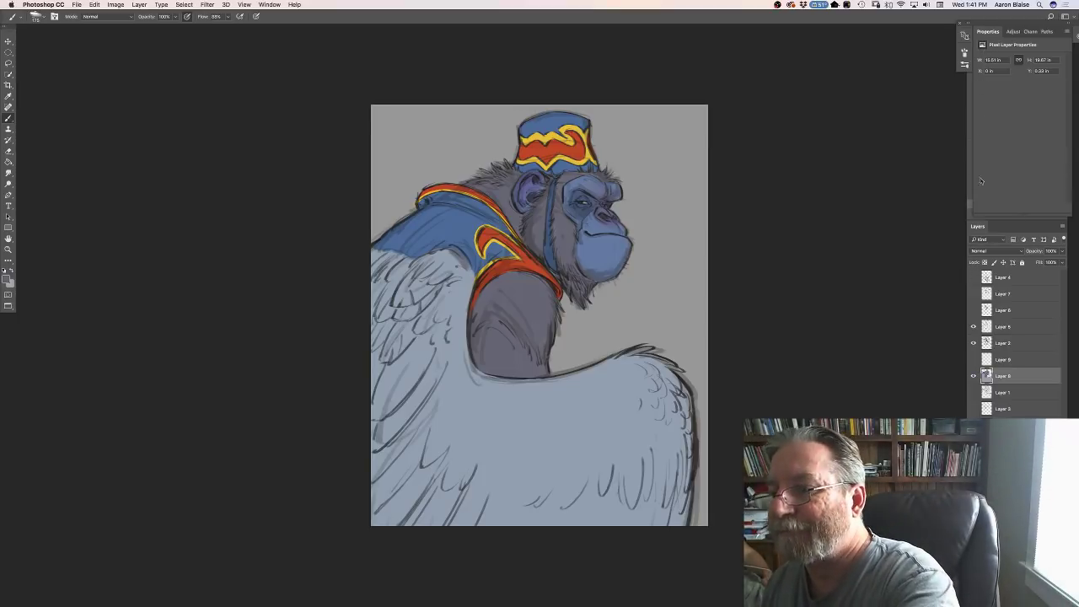
{"action": "left_click", "coordinate": [965, 53]}
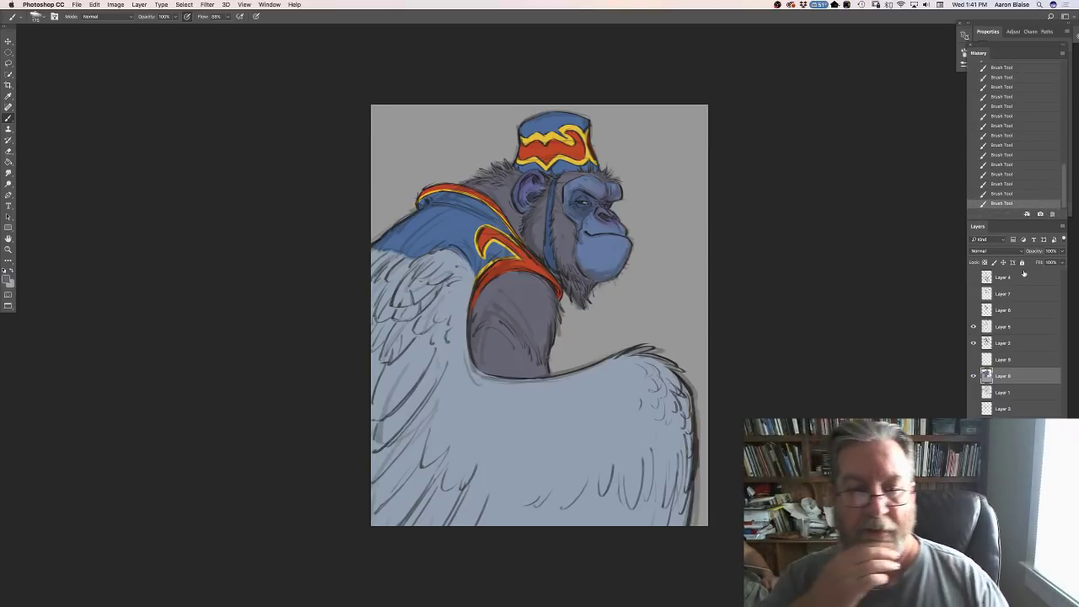
Sample the yellow of the vest's shoulder trim, choose a textured brush preset, and outline the vest's lower edge above the wing.
{"action": "left_click", "coordinate": [8, 279]}
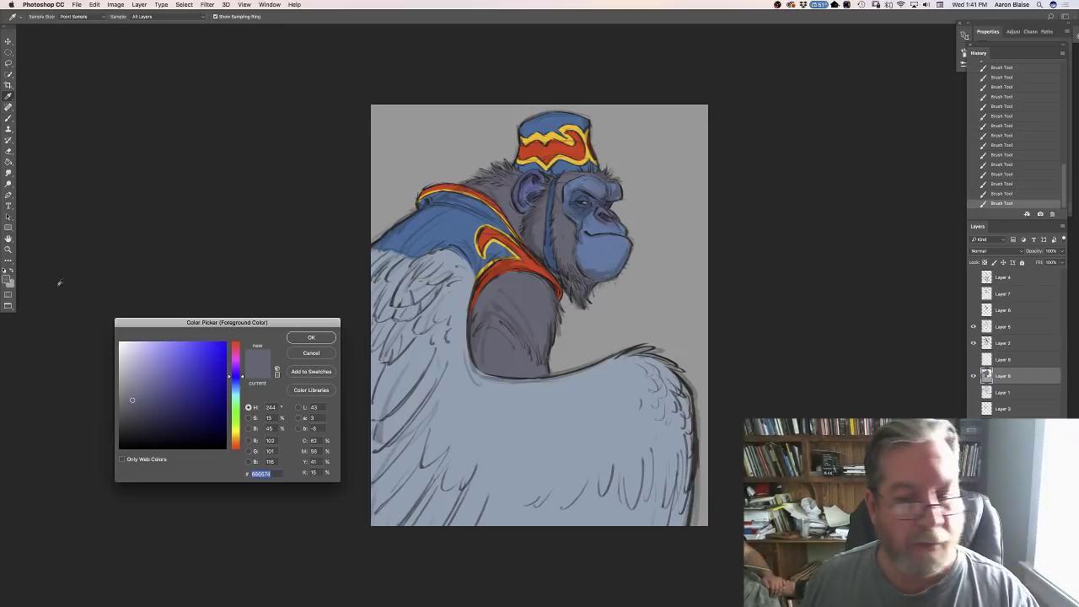
{"action": "left_click", "coordinate": [494, 240]}
{"action": "left_click", "coordinate": [310, 337]}
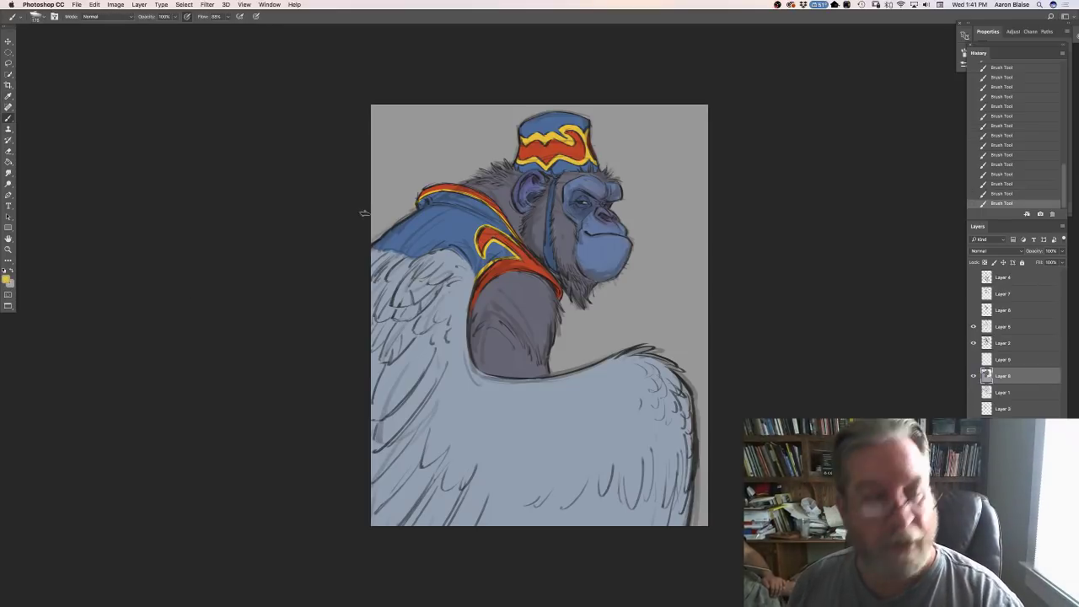
{"action": "left_click", "coordinate": [39, 18]}
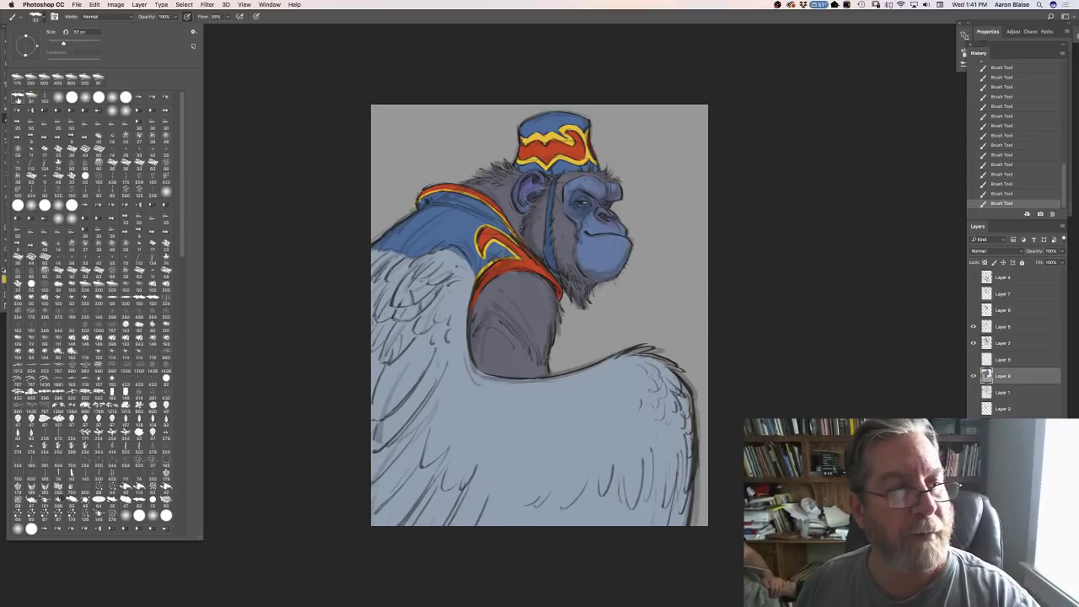
{"action": "double_click", "coordinate": [17, 98]}
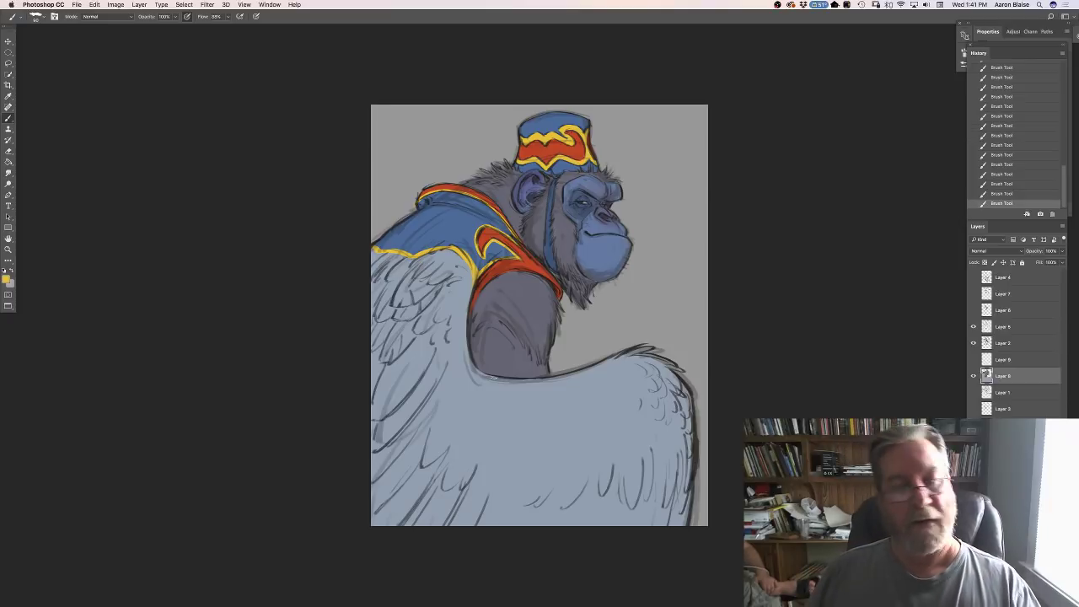
Sample the red of the armhole trim and paint a red band beneath the yellow line on the vest's lower edge.
{"action": "left_click", "coordinate": [7, 278]}
{"action": "left_click", "coordinate": [533, 262]}
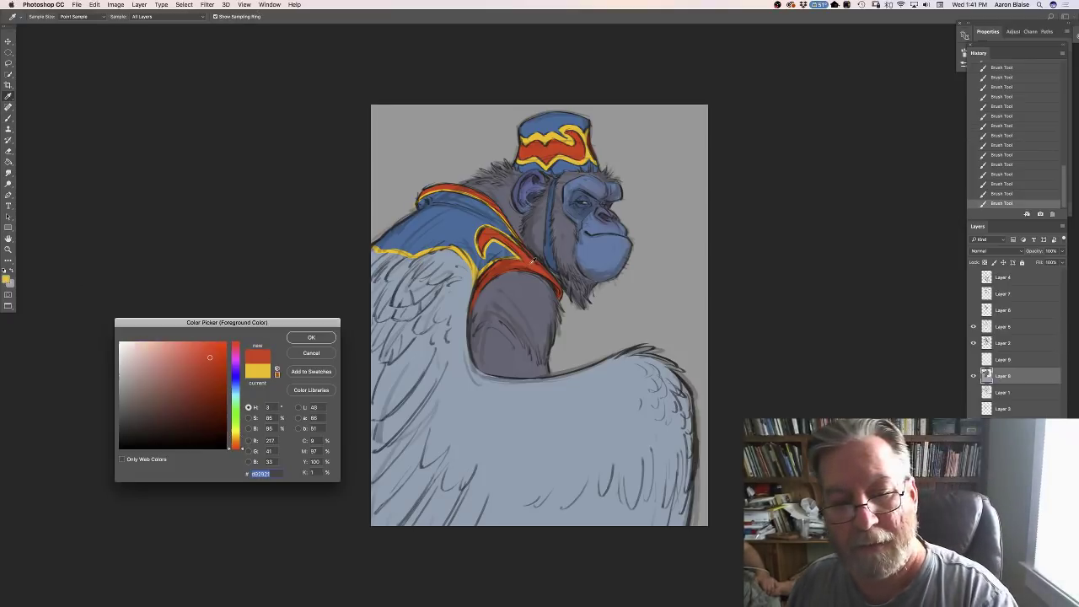
{"action": "left_click", "coordinate": [320, 338]}
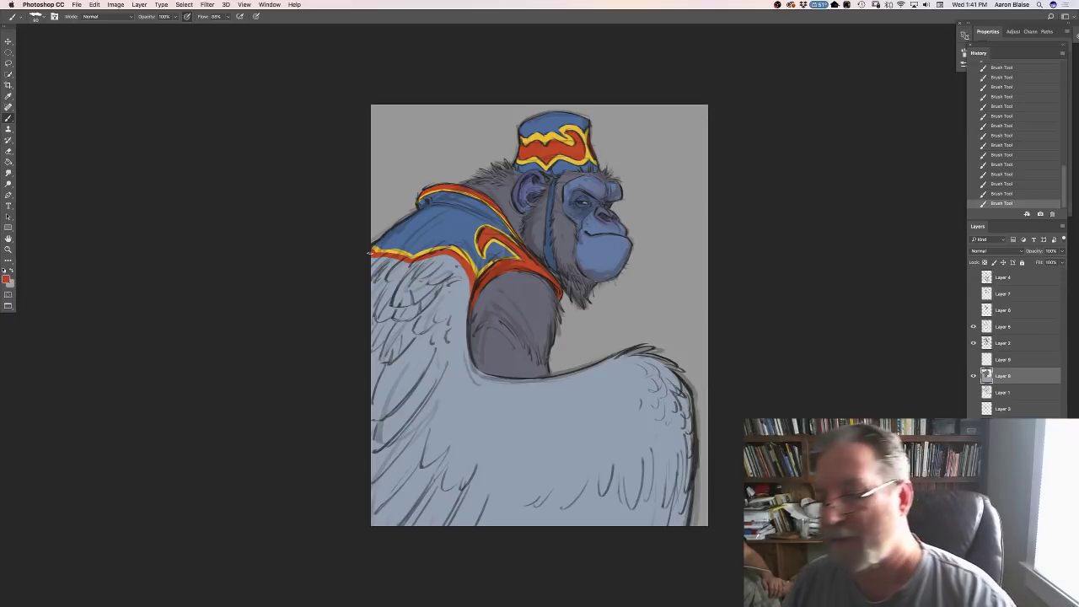
Erase the stray rough-sketch lines on Layer 2 around the face, arm and wing edges.
{"action": "left_click", "coordinate": [973, 344]}
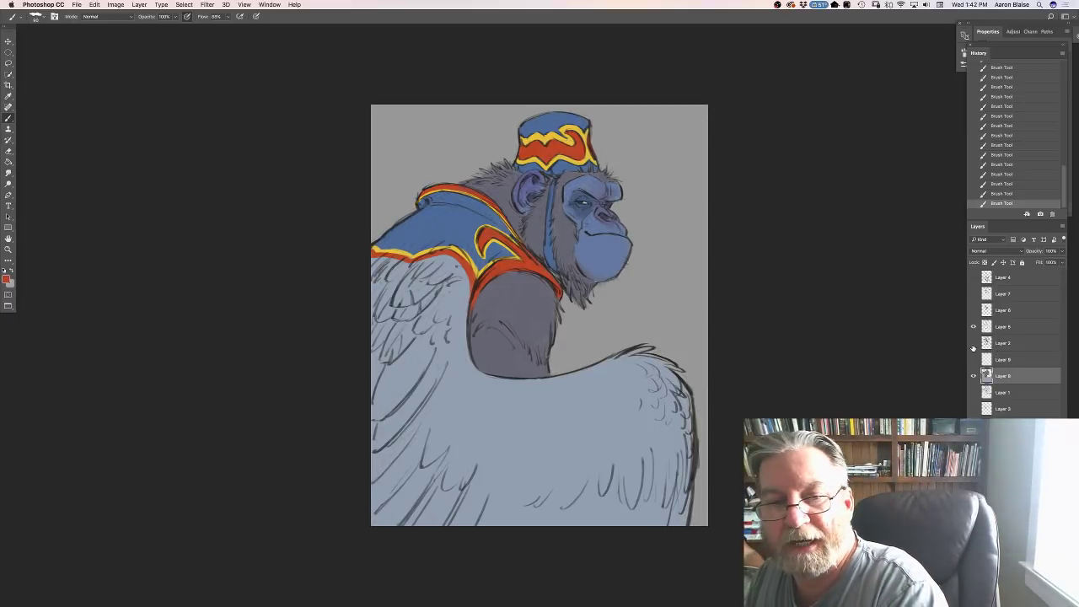
{"action": "left_click", "coordinate": [973, 344]}
{"action": "left_click", "coordinate": [1003, 344]}
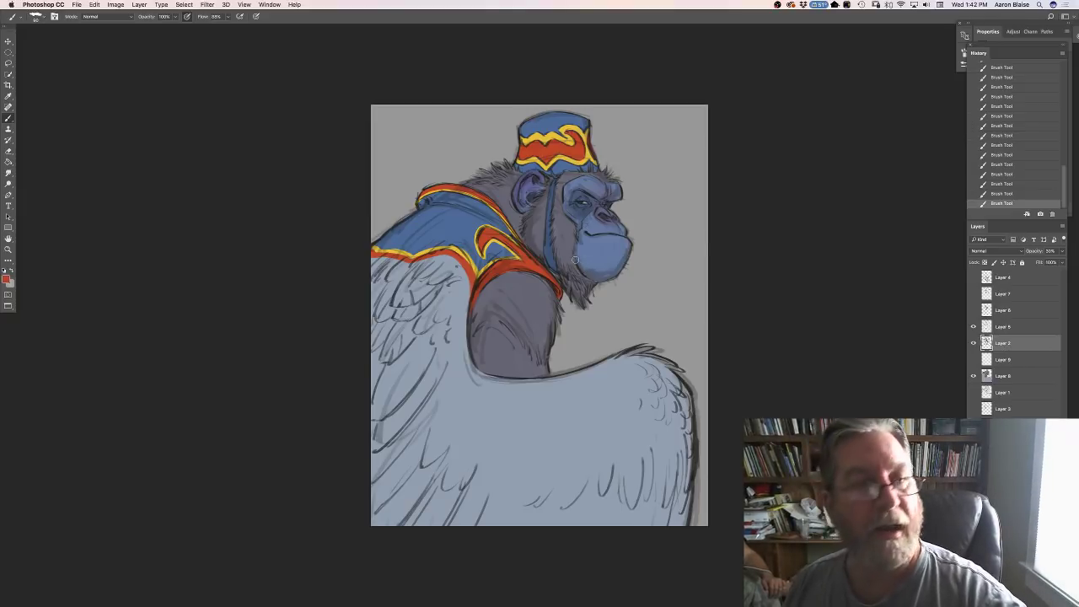
{"action": "key", "text": "e"}
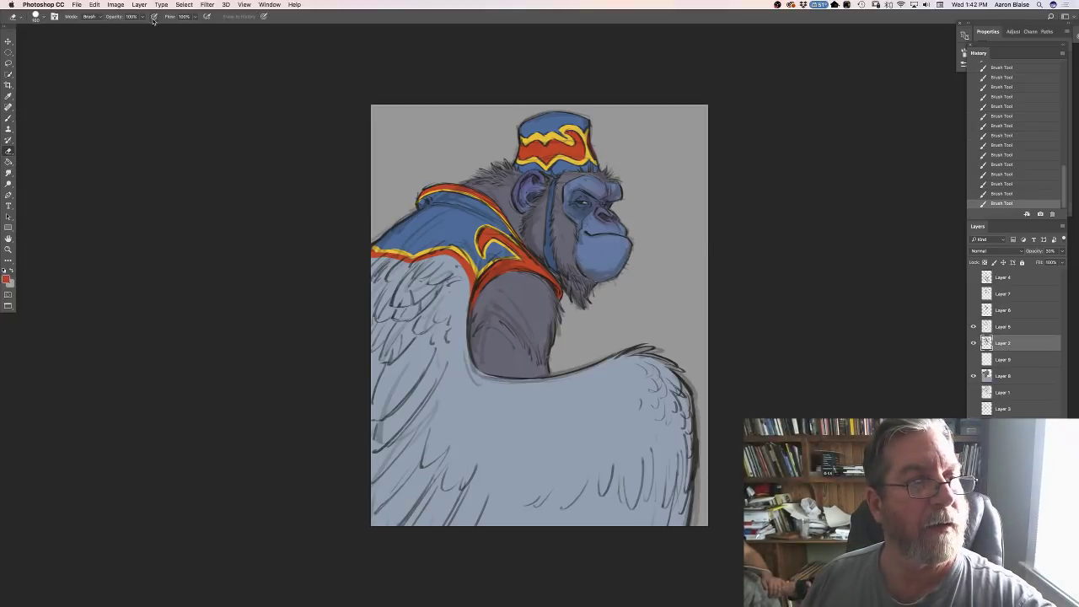
{"action": "left_click_drag", "start_coordinate": [573, 266], "coordinate": [616, 264]}
{"action": "left_click_drag", "start_coordinate": [590, 272], "coordinate": [608, 255]}
{"action": "mouse_move", "coordinate": [573, 217]}
{"action": "left_mouse_down"}
{"action": "mouse_move", "coordinate": [604, 251]}
{"action": "mouse_move", "coordinate": [562, 183]}
{"action": "left_mouse_up"}
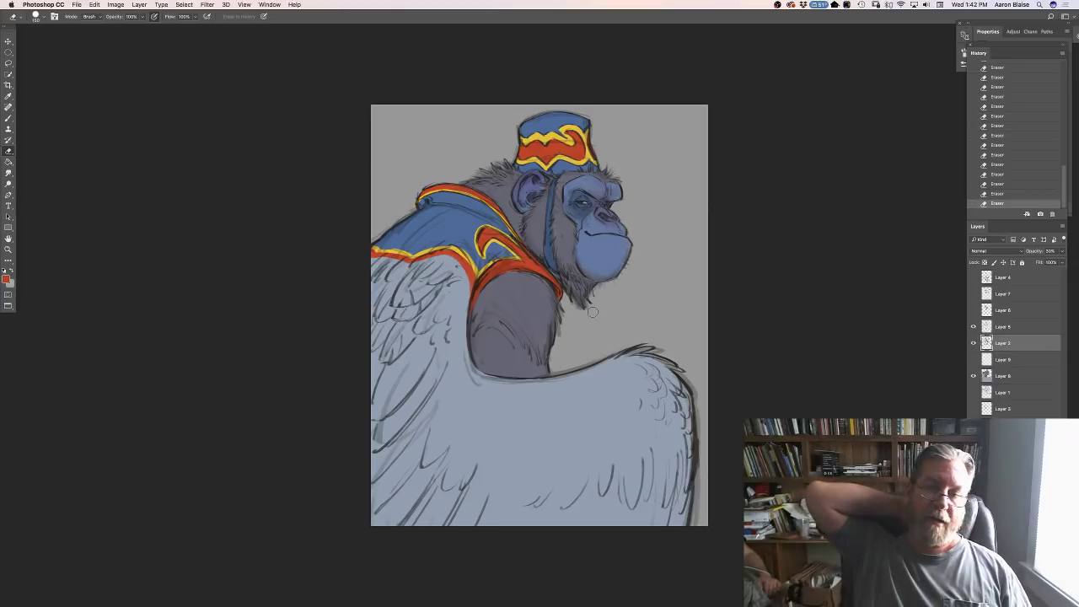
{"action": "left_click", "coordinate": [1002, 379]}
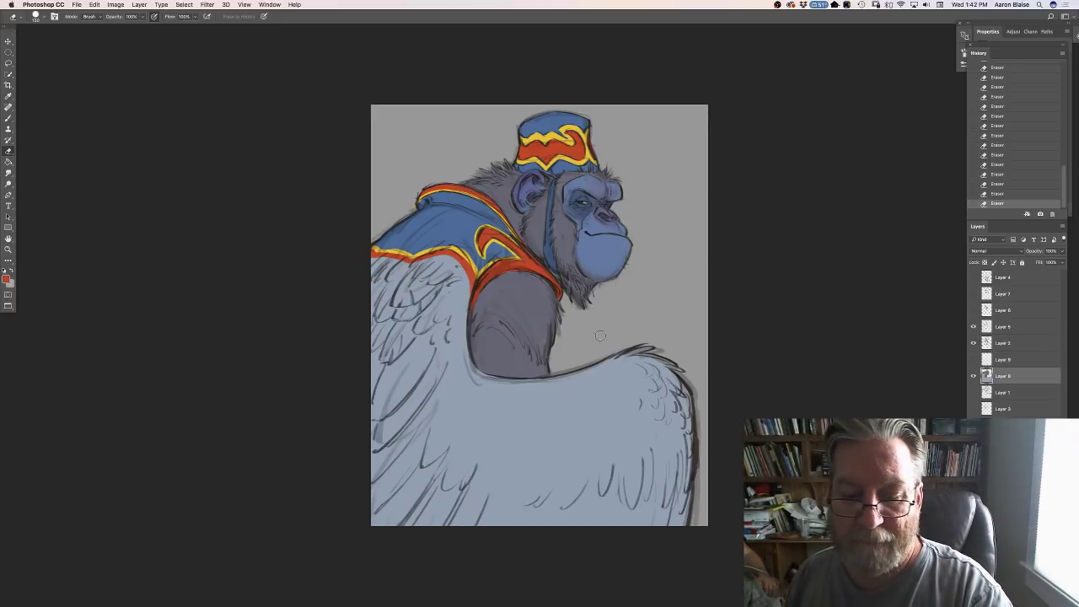
{"action": "left_click", "coordinate": [999, 343]}
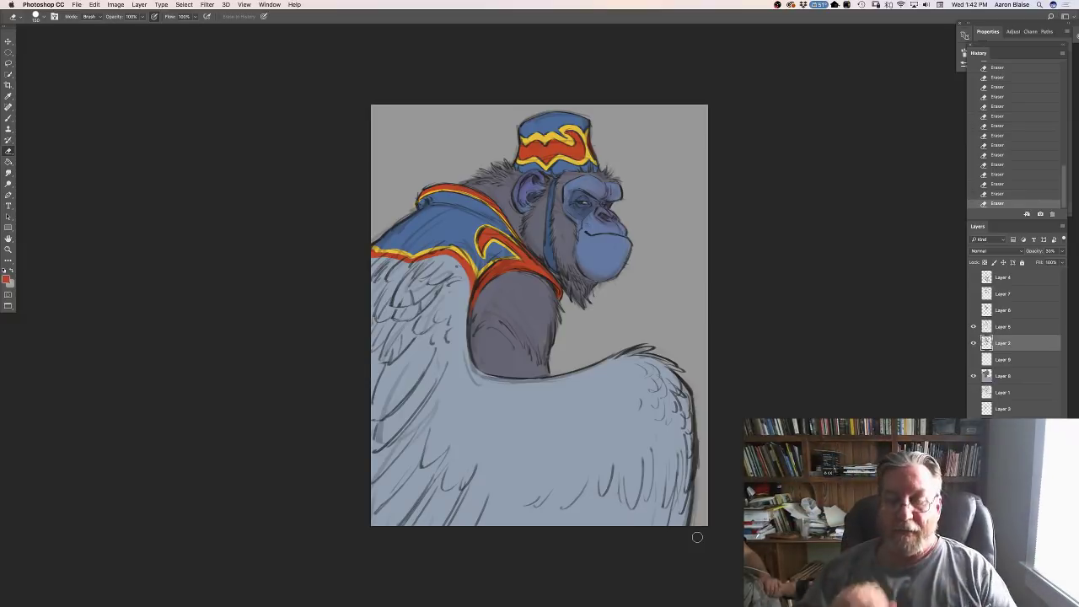
Add a new layer above the visible line-art layers and set its blend mode to Multiply.
{"action": "key", "text": "super+equal"}
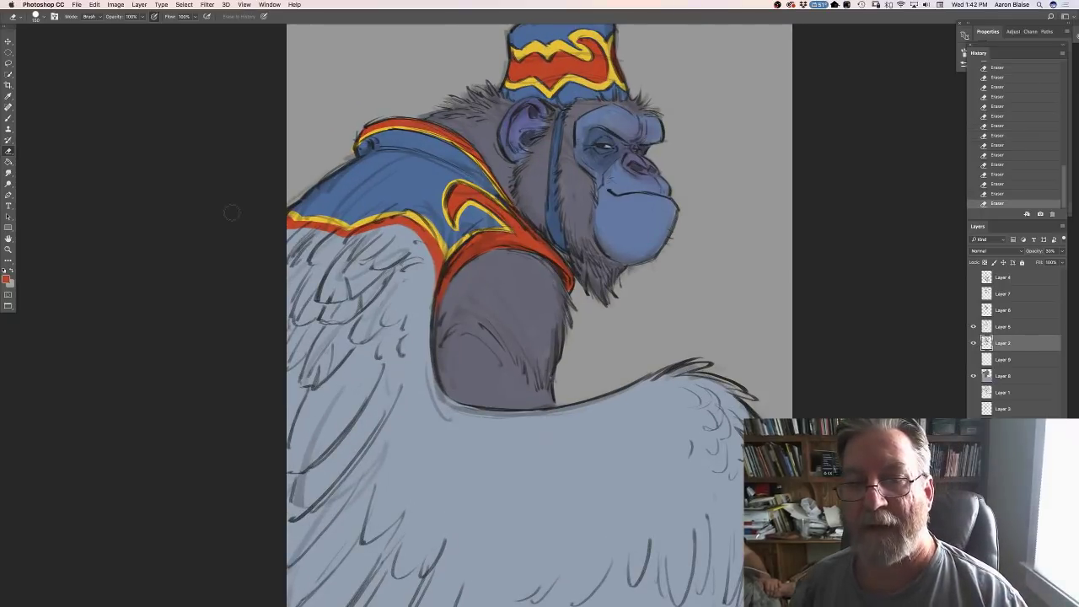
{"action": "key", "text": "super+minus"}
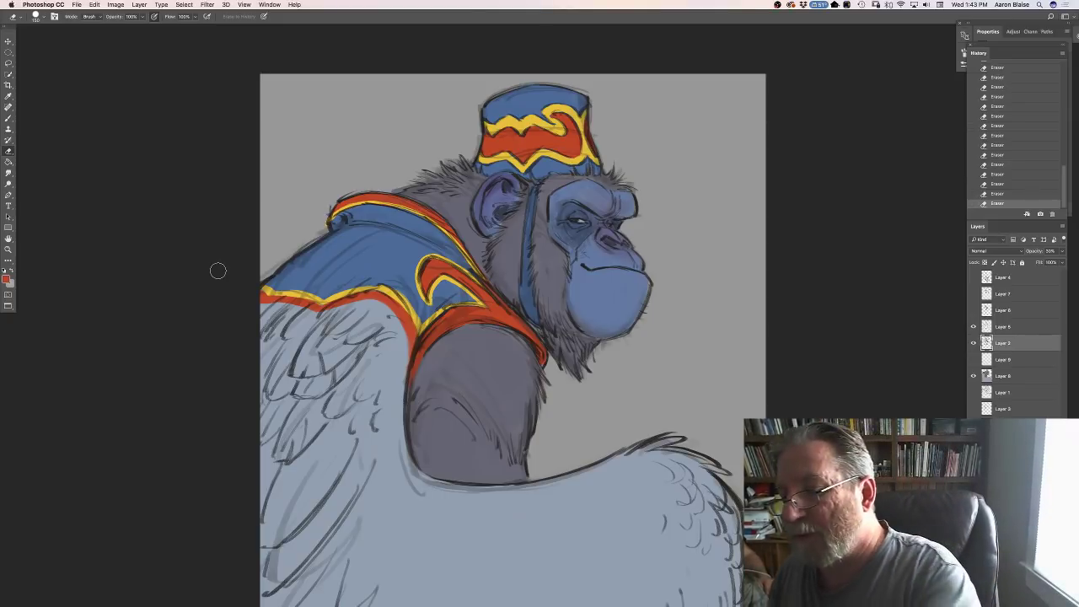
{"action": "left_click", "coordinate": [1004, 329]}
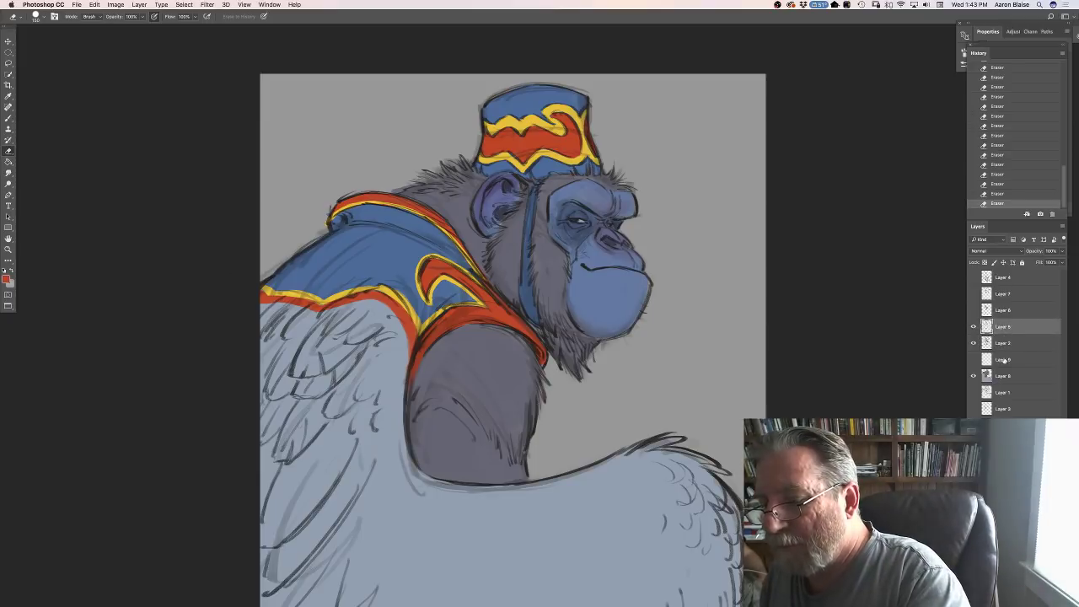
{"action": "key", "text": "super+alt+shift+n"}
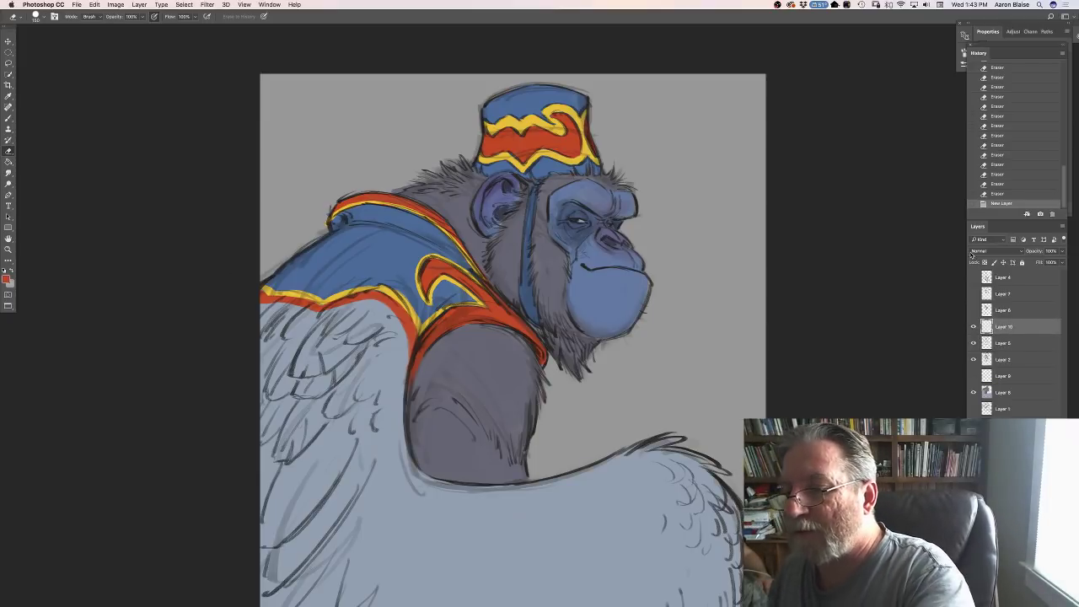
{"action": "left_click", "coordinate": [974, 252]}
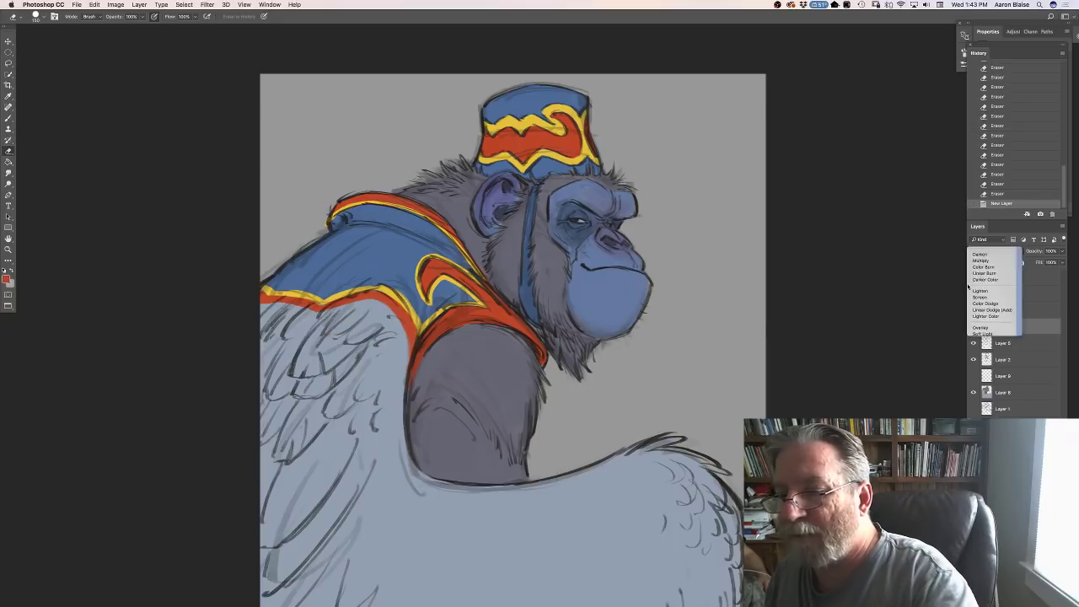
{"action": "left_click", "coordinate": [980, 260]}
Open the foreground colour for editing.
{"action": "left_click", "coordinate": [5, 278]}
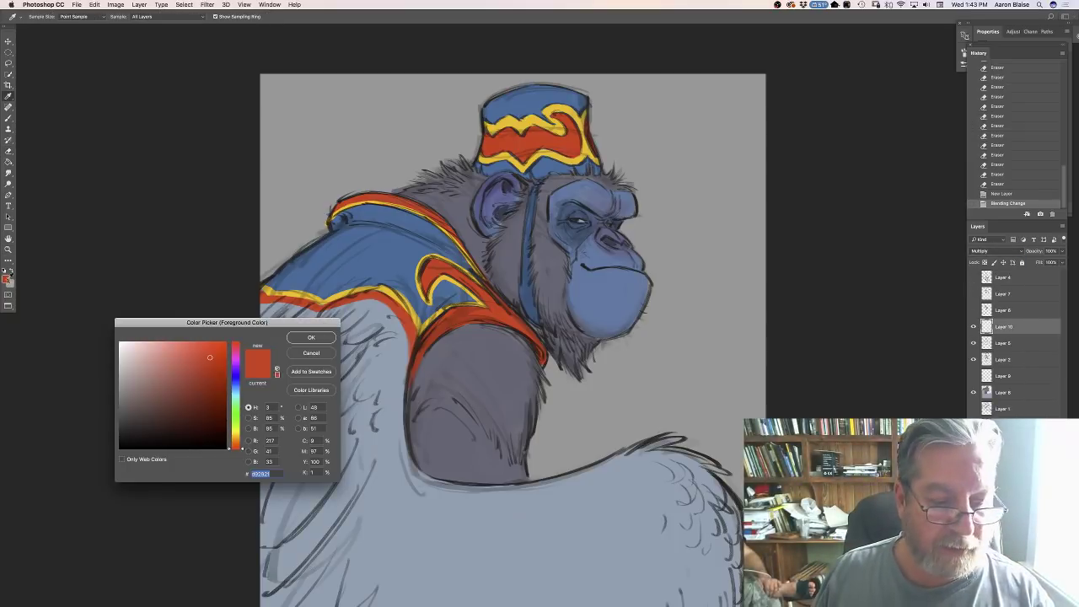
Set the foreground colour to a muted blue (RGB 110, 134, 162) and activate the Brush tool.
{"action": "left_click", "coordinate": [235, 386]}
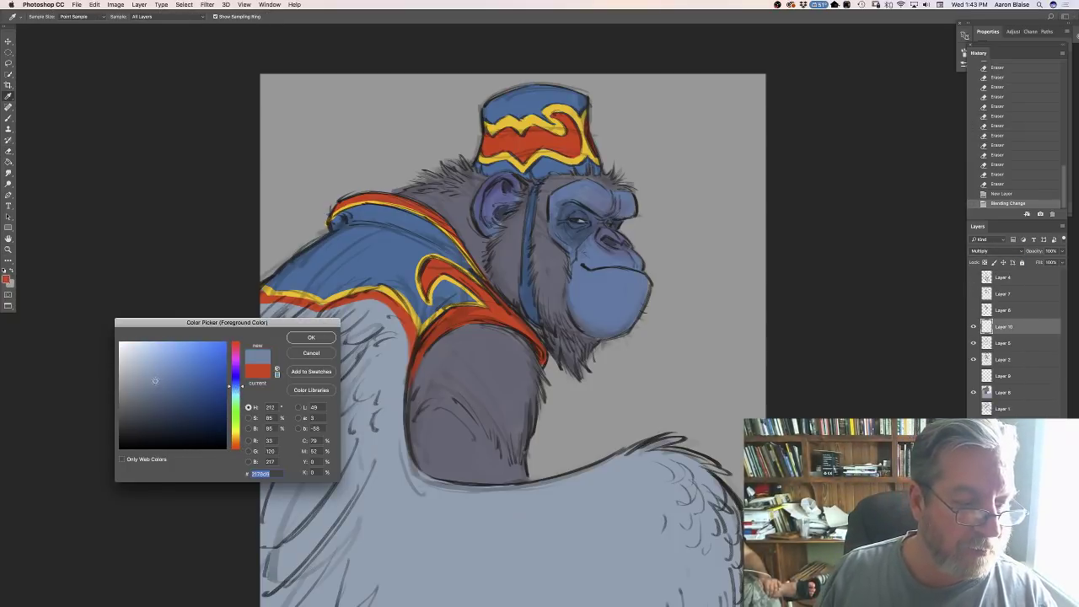
{"action": "left_click", "coordinate": [153, 381]}
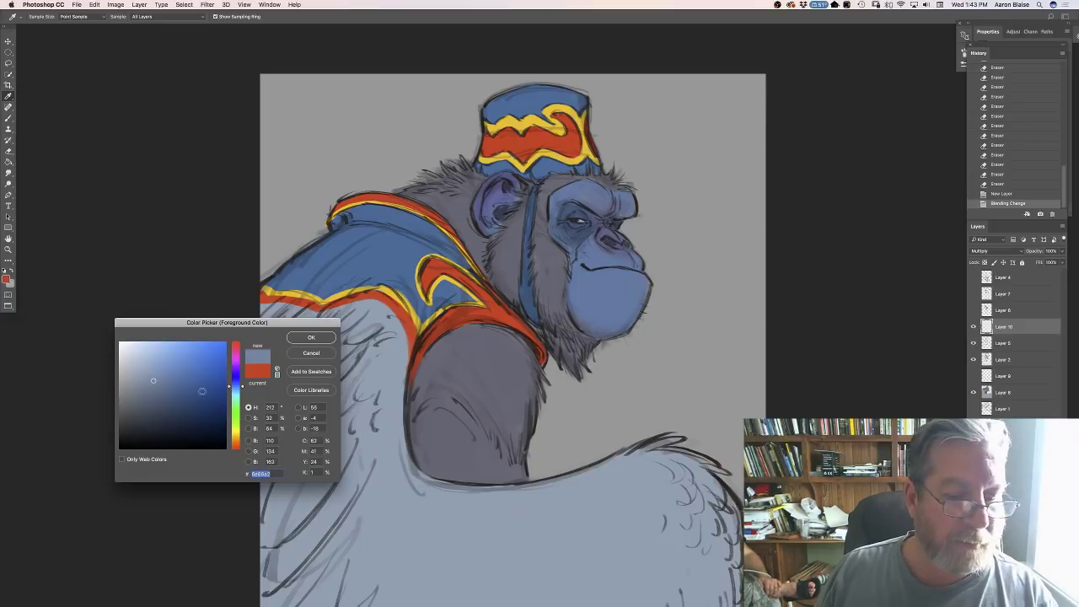
{"action": "left_click", "coordinate": [311, 337]}
{"action": "key", "text": "e"}
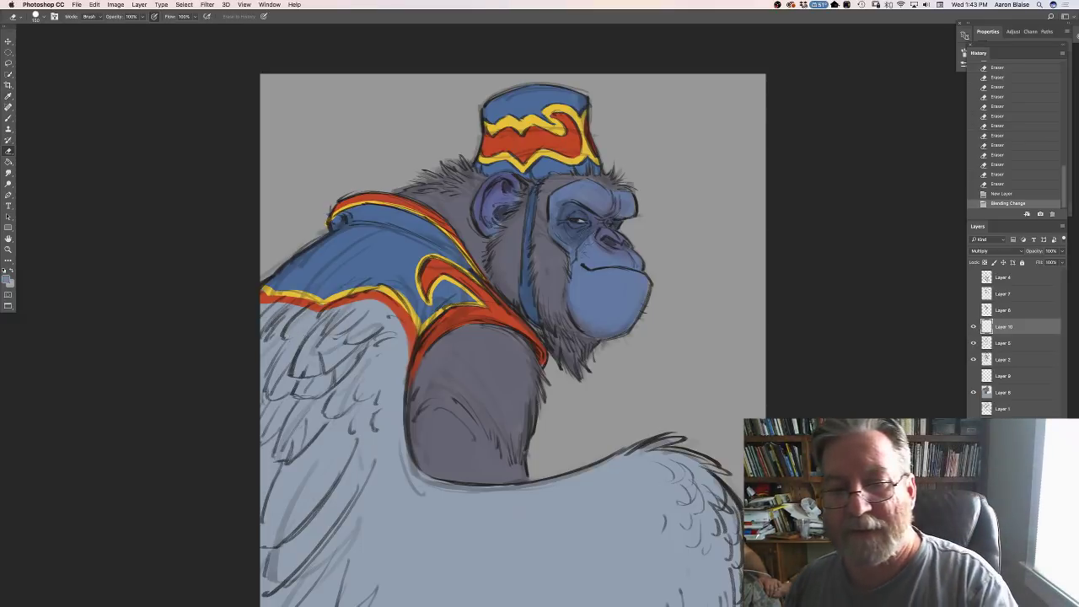
{"action": "left_click", "coordinate": [8, 120]}
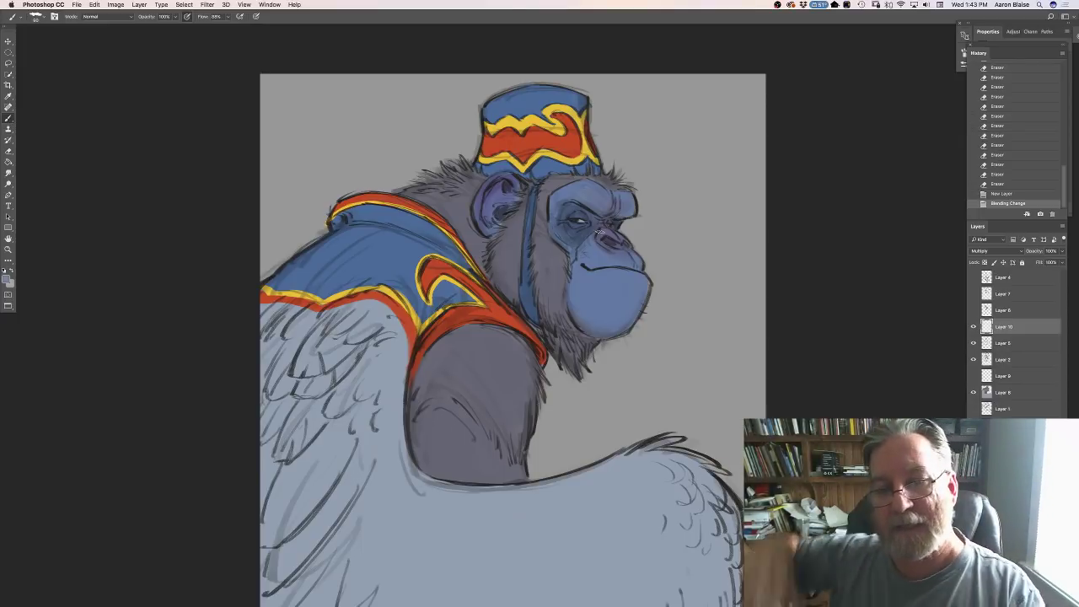
Paint soft blue shadows under the gorilla's brow, around the eye and along the upper cheek on the Multiply layer.
{"action": "mouse_move", "coordinate": [600, 221]}
{"action": "left_mouse_down"}
{"action": "mouse_move", "coordinate": [633, 214]}
{"action": "mouse_move", "coordinate": [615, 214]}
{"action": "mouse_move", "coordinate": [624, 207]}
{"action": "left_mouse_up"}
{"action": "mouse_move", "coordinate": [615, 212]}
{"action": "left_mouse_down"}
{"action": "mouse_move", "coordinate": [619, 196]}
{"action": "mouse_move", "coordinate": [626, 204]}
{"action": "left_mouse_up"}
{"action": "left_click_drag", "start_coordinate": [617, 209], "coordinate": [627, 202]}
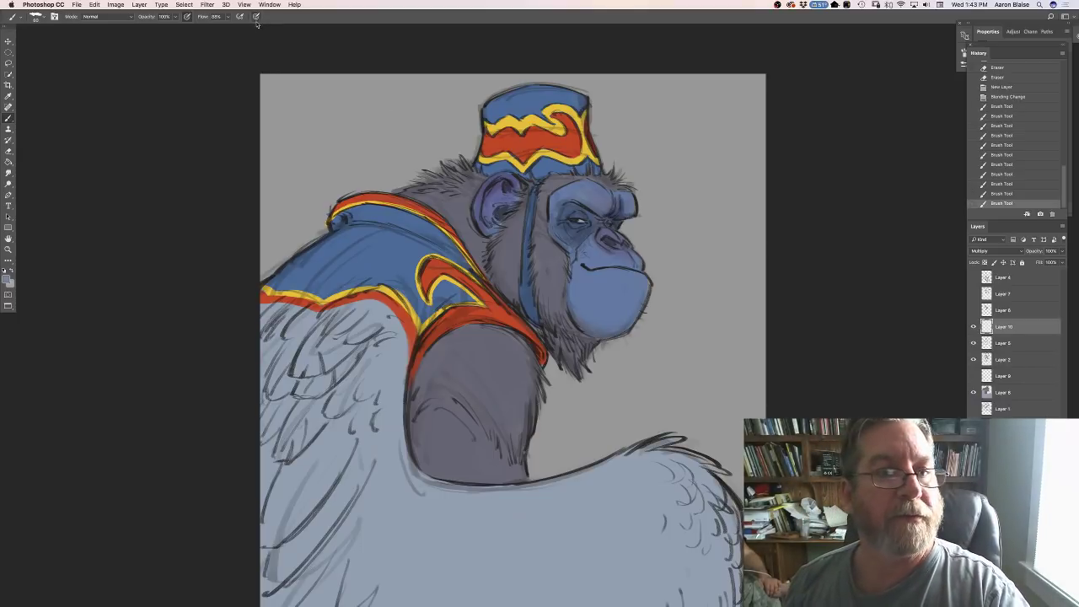
{"action": "left_click", "coordinate": [54, 16]}
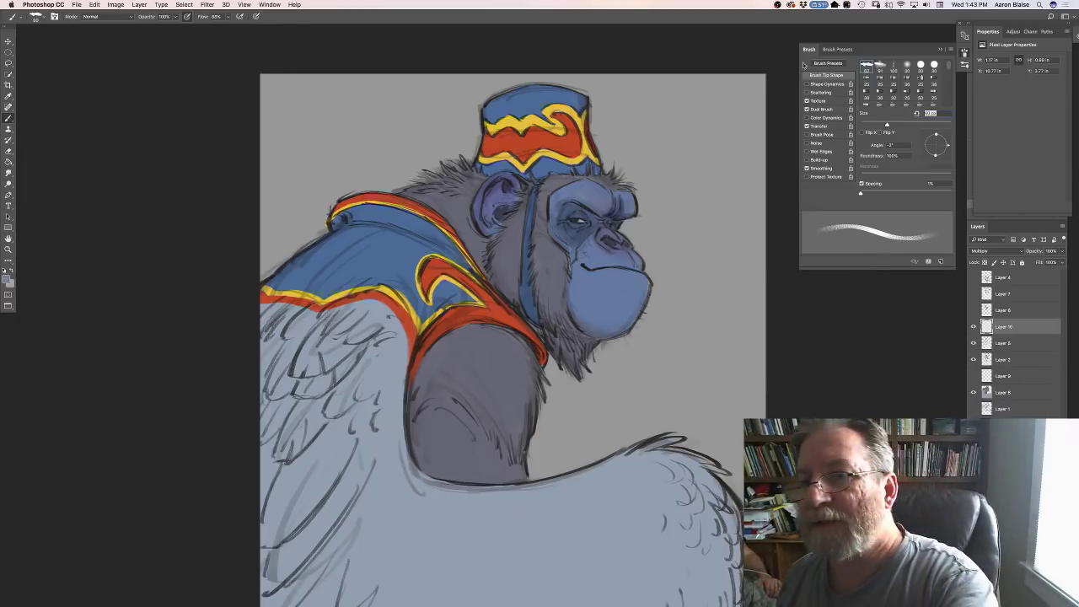
{"action": "left_click", "coordinate": [798, 48]}
{"action": "mouse_move", "coordinate": [600, 211]}
{"action": "left_mouse_down"}
{"action": "mouse_move", "coordinate": [585, 205]}
{"action": "mouse_move", "coordinate": [603, 217]}
{"action": "left_mouse_up"}
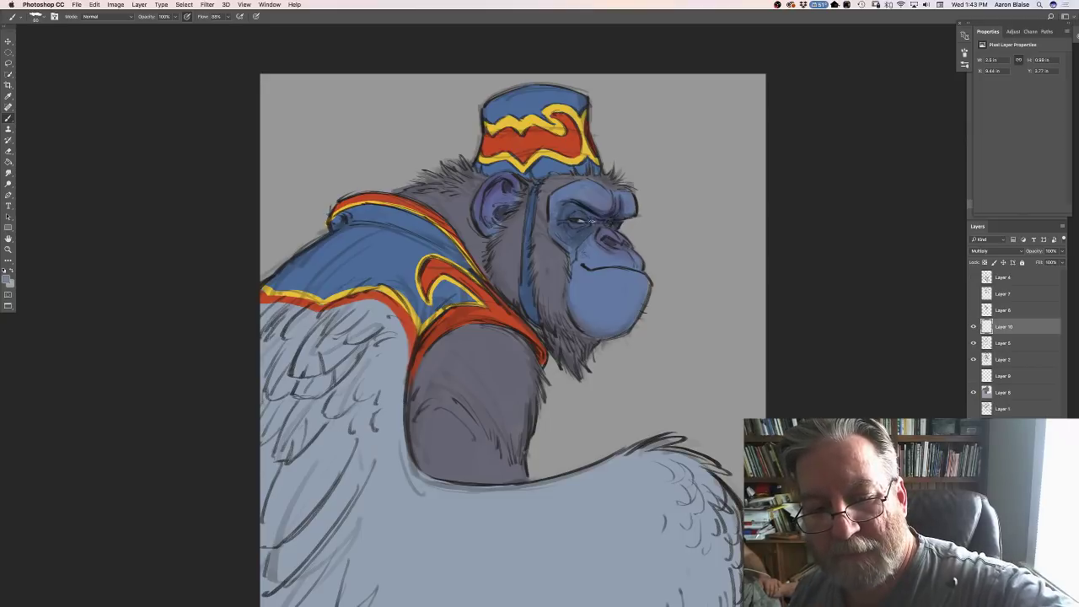
{"action": "left_click_drag", "start_coordinate": [591, 221], "coordinate": [594, 219]}
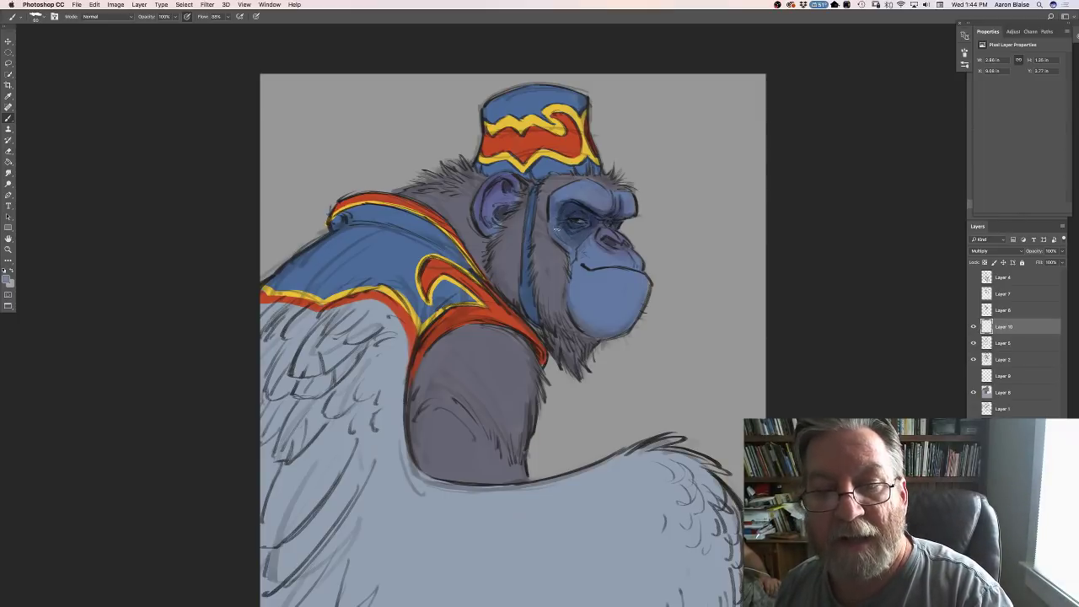
{"action": "mouse_move", "coordinate": [556, 228]}
{"action": "left_mouse_down"}
{"action": "mouse_move", "coordinate": [569, 251]}
{"action": "mouse_move", "coordinate": [549, 229]}
{"action": "left_mouse_up"}
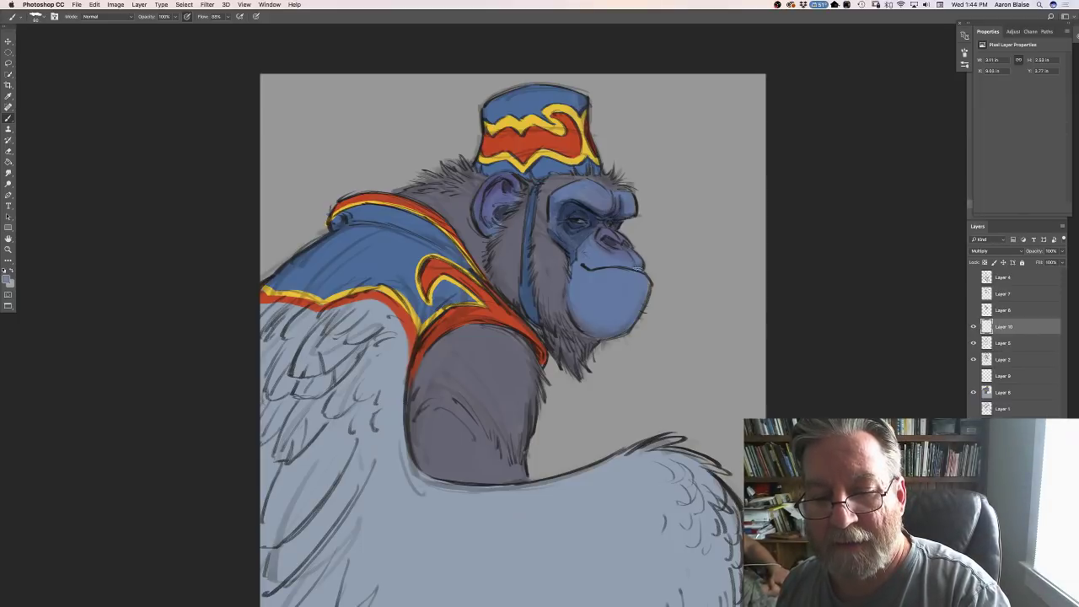
Shade the mouth area and the lower edge of the muzzle and chin with blue brush strokes.
{"action": "mouse_move", "coordinate": [634, 264]}
{"action": "left_mouse_down"}
{"action": "mouse_move", "coordinate": [595, 267]}
{"action": "mouse_move", "coordinate": [608, 264]}
{"action": "left_mouse_up"}
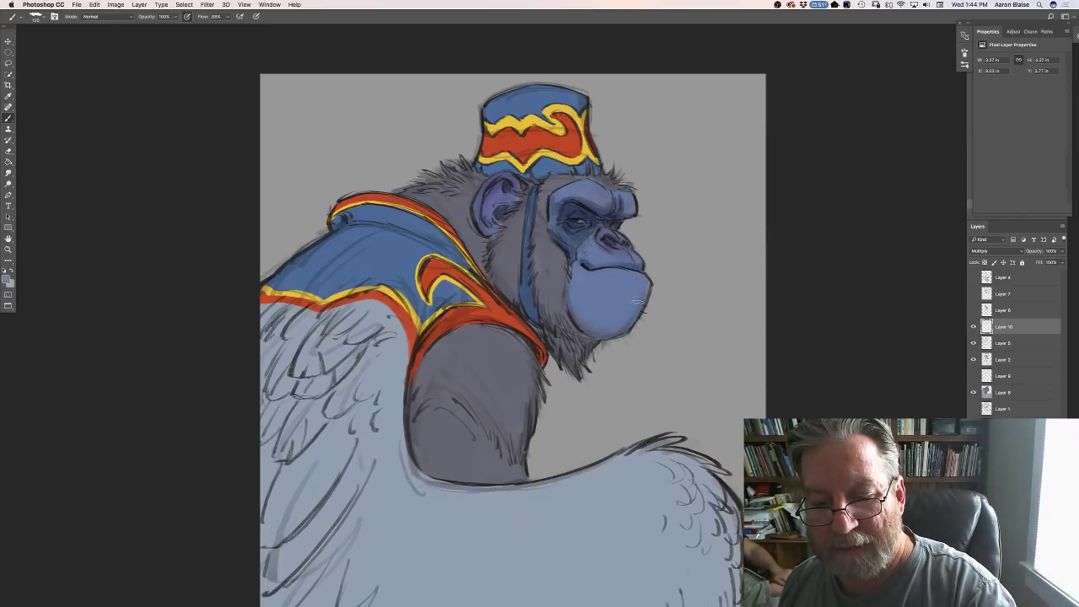
{"action": "mouse_move", "coordinate": [636, 302]}
{"action": "left_mouse_down"}
{"action": "mouse_move", "coordinate": [608, 330]}
{"action": "mouse_move", "coordinate": [606, 306]}
{"action": "mouse_move", "coordinate": [579, 317]}
{"action": "left_mouse_up"}
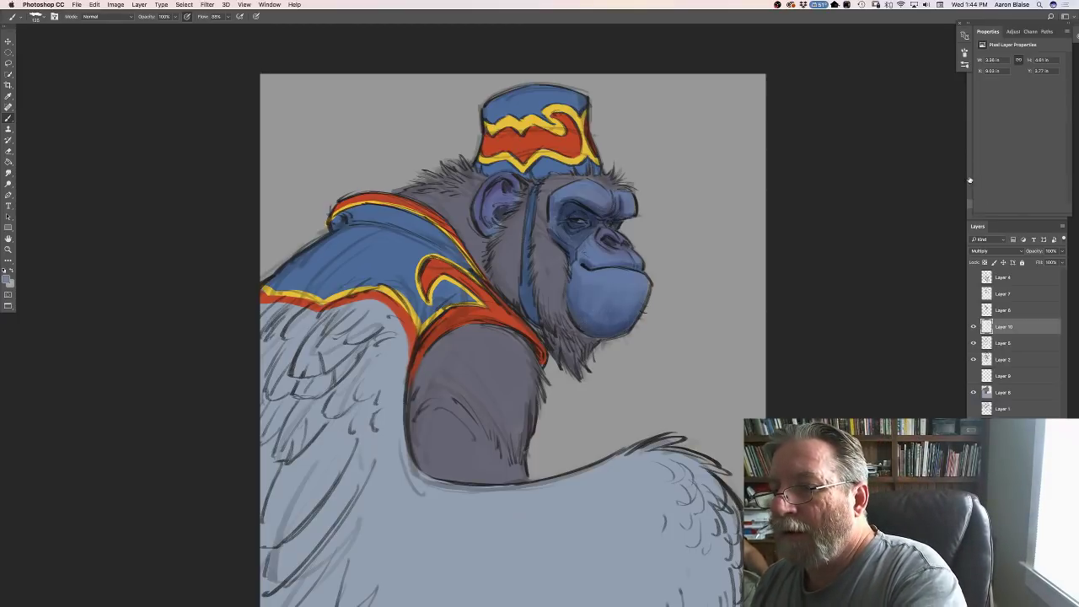
{"action": "left_click", "coordinate": [965, 53]}
{"action": "left_click_drag", "start_coordinate": [1046, 205], "coordinate": [1051, 215]}
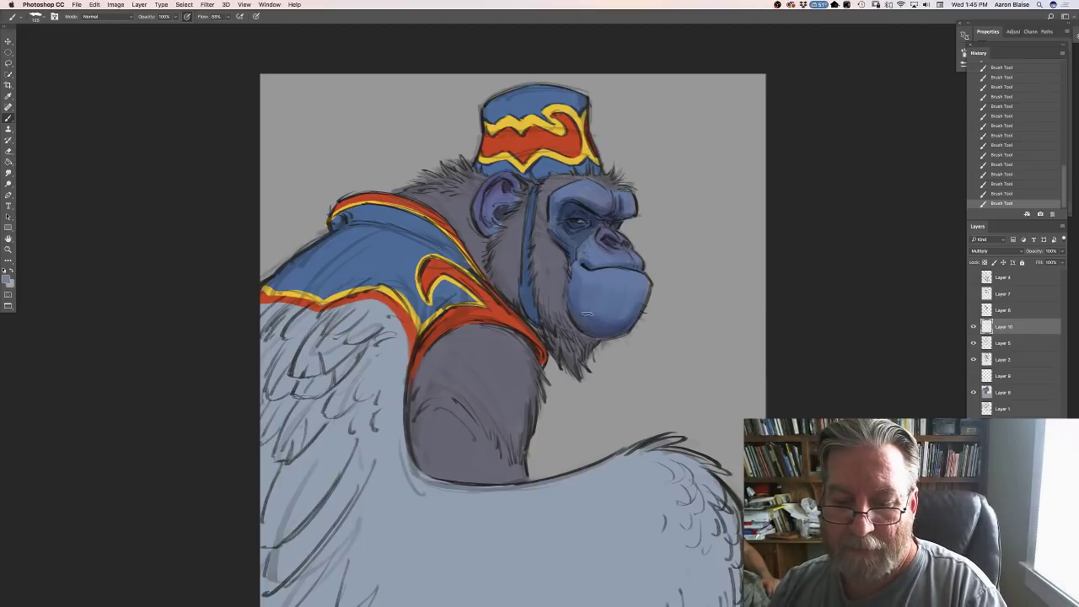
Switch to Chrome and view the sample images of Custom Photoshop Brushes - Set 1 in the site's Brush & Texture Sets.
{"action": "left_click", "coordinate": [297, 594]}
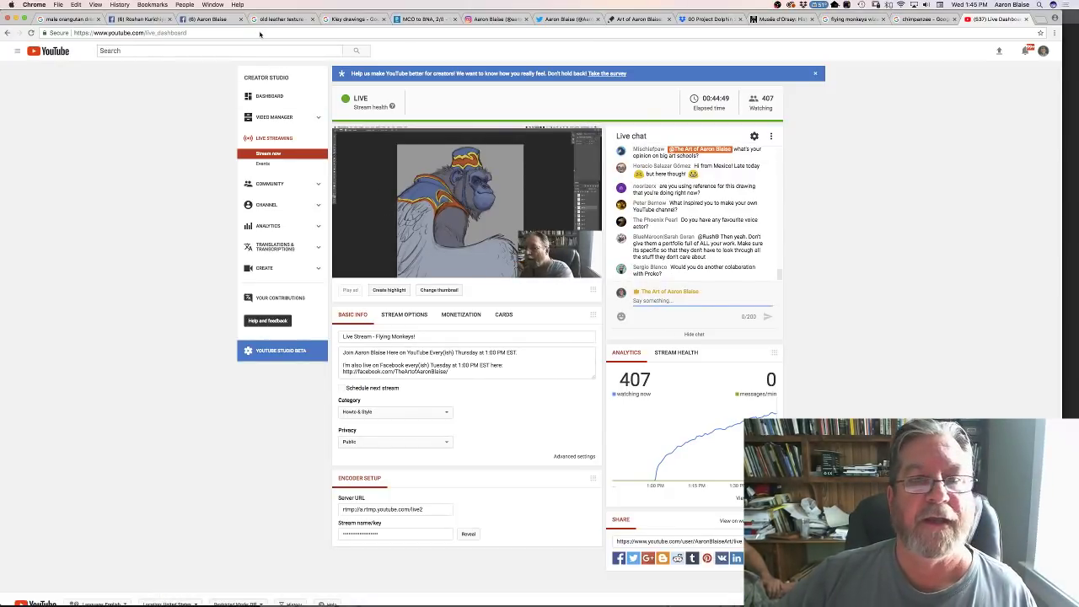
{"action": "left_click", "coordinate": [640, 20]}
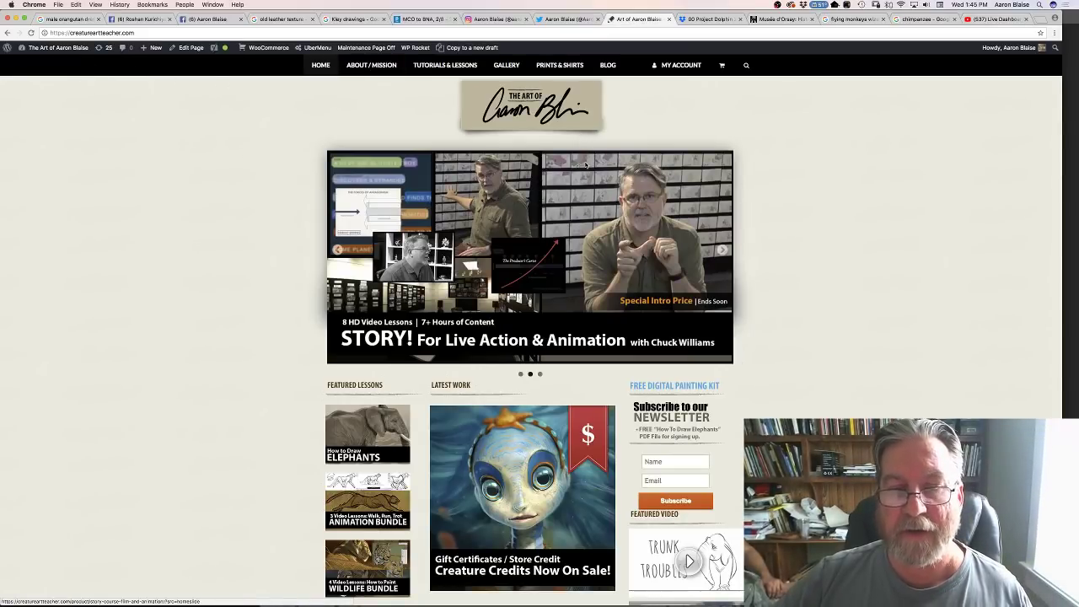
{"action": "mouse_move", "coordinate": [472, 66]}
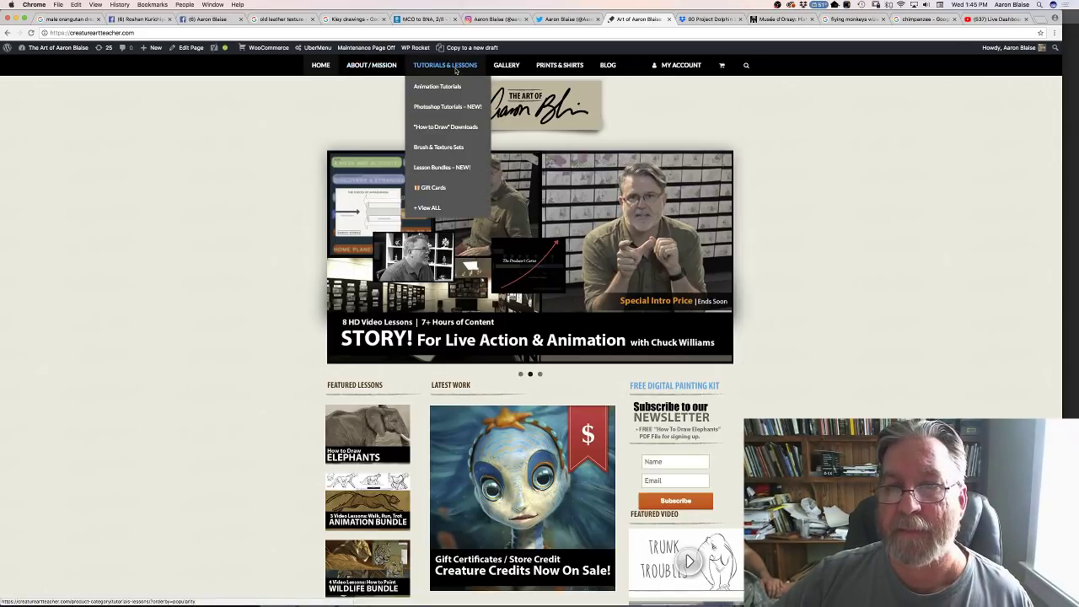
{"action": "left_click", "coordinate": [447, 147]}
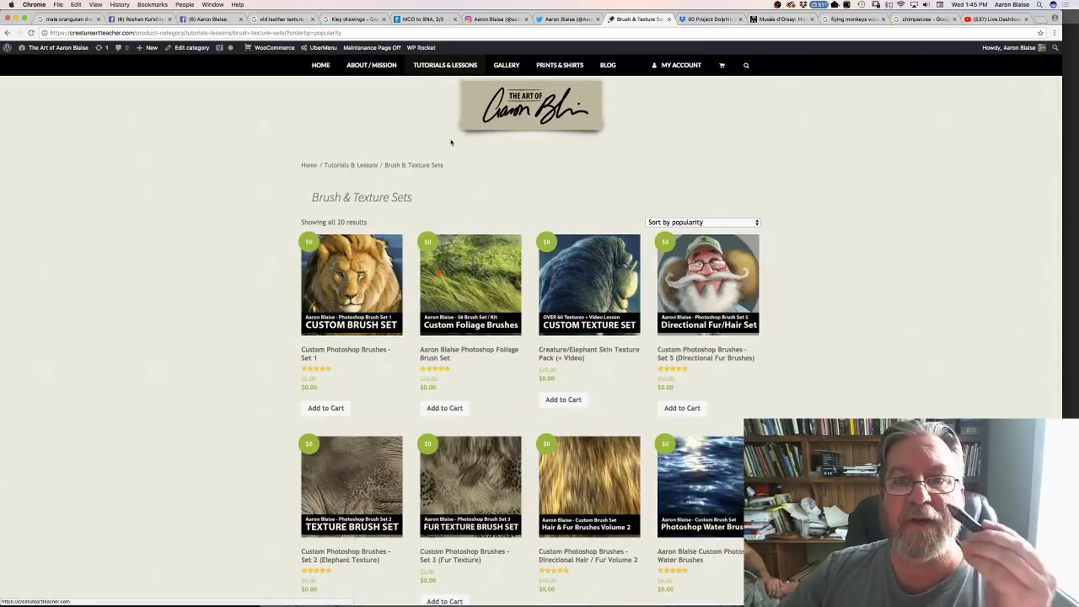
{"action": "left_click", "coordinate": [374, 307]}
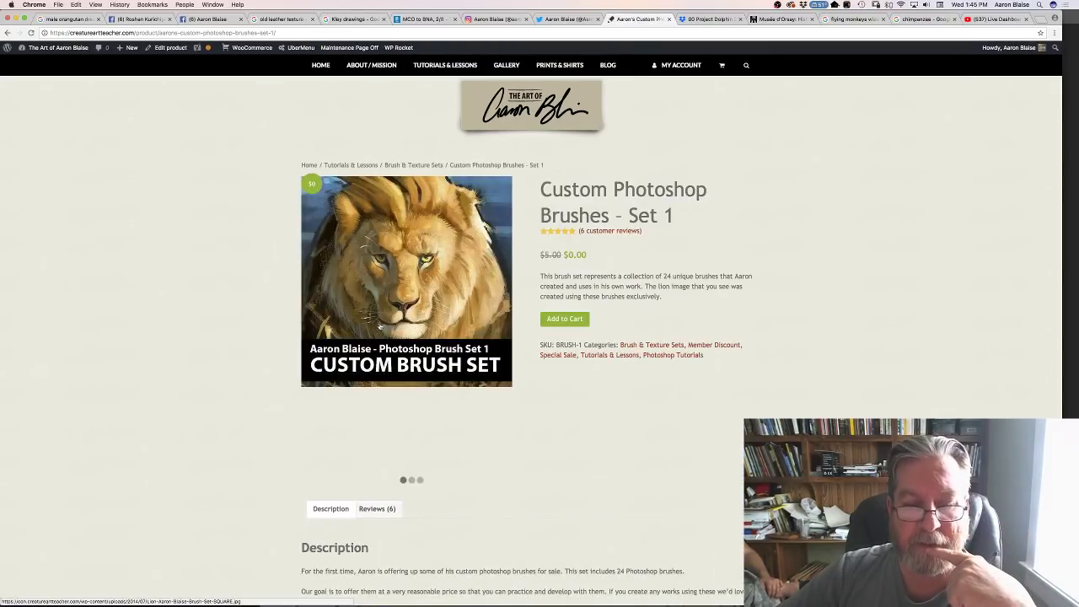
{"action": "left_click", "coordinate": [412, 480]}
{"action": "left_click", "coordinate": [420, 480]}
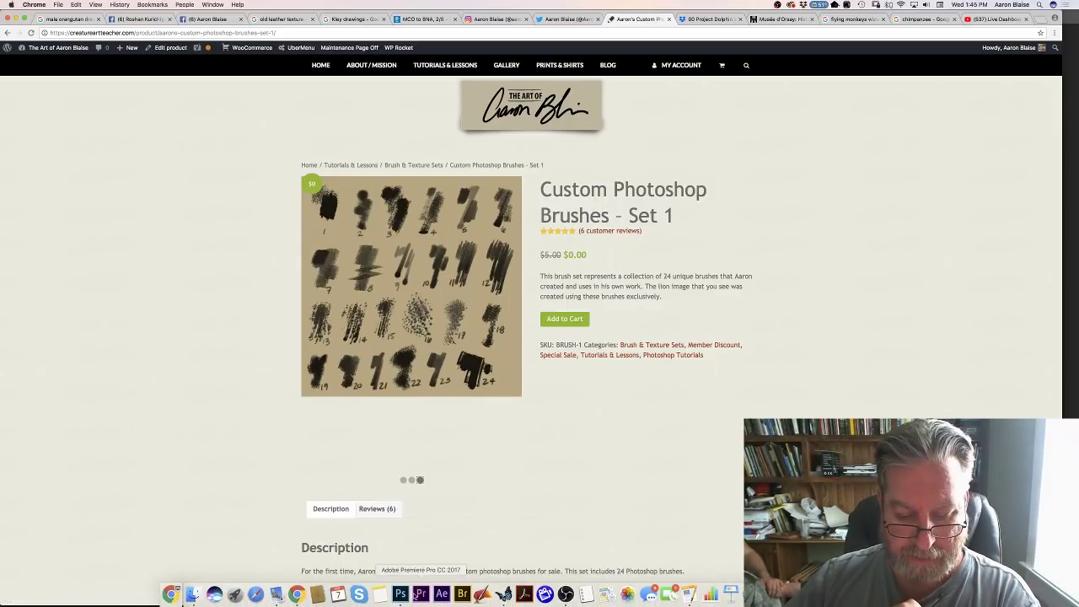
Switch back to Photoshop and darken the fur on the side of the face below the ear.
{"action": "left_click", "coordinate": [401, 594]}
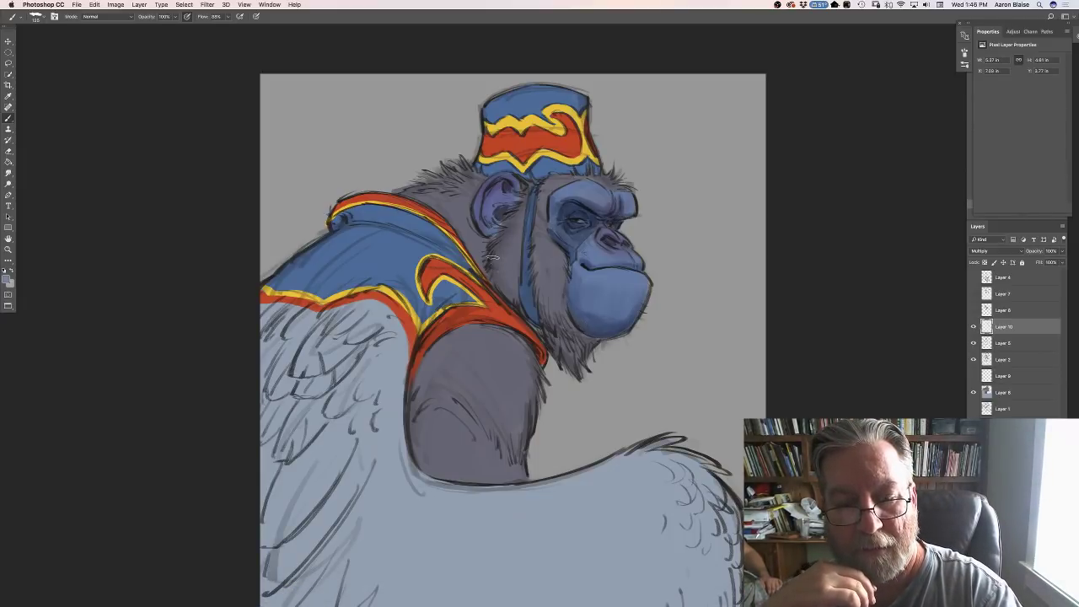
{"action": "mouse_move", "coordinate": [496, 268]}
{"action": "left_mouse_down"}
{"action": "mouse_move", "coordinate": [506, 291]}
{"action": "mouse_move", "coordinate": [543, 306]}
{"action": "mouse_move", "coordinate": [525, 316]}
{"action": "mouse_move", "coordinate": [552, 325]}
{"action": "mouse_move", "coordinate": [554, 295]}
{"action": "mouse_move", "coordinate": [570, 325]}
{"action": "mouse_move", "coordinate": [548, 290]}
{"action": "mouse_move", "coordinate": [523, 295]}
{"action": "left_mouse_up"}
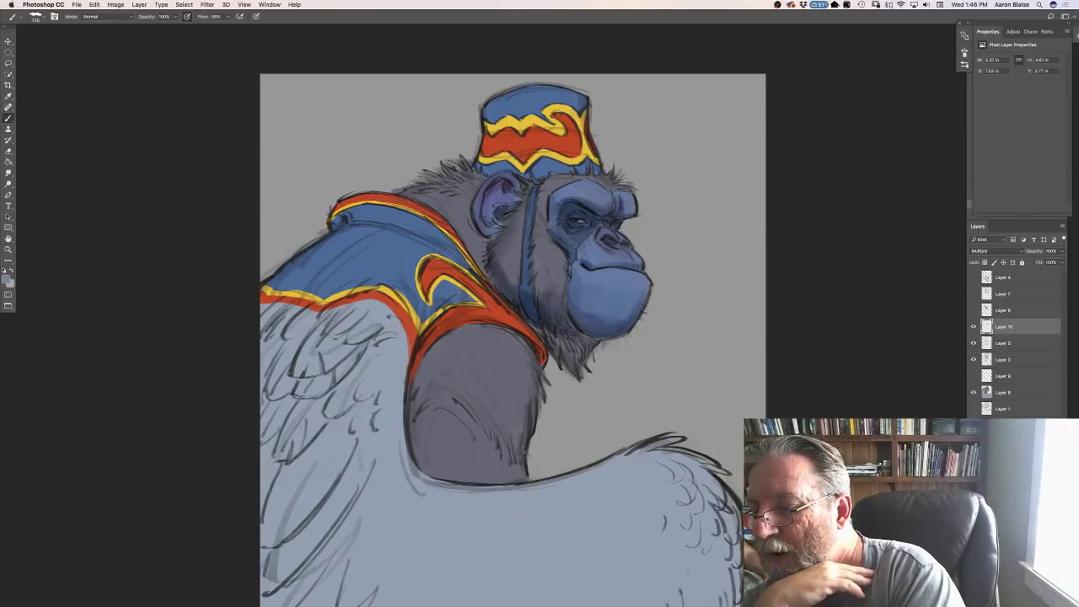
{"action": "left_click", "coordinate": [965, 52]}
Add a new layer directly above Layer 1 and set the foreground colour to pale cream (RGB 217, 208, 185).
{"action": "left_click", "coordinate": [1003, 409]}
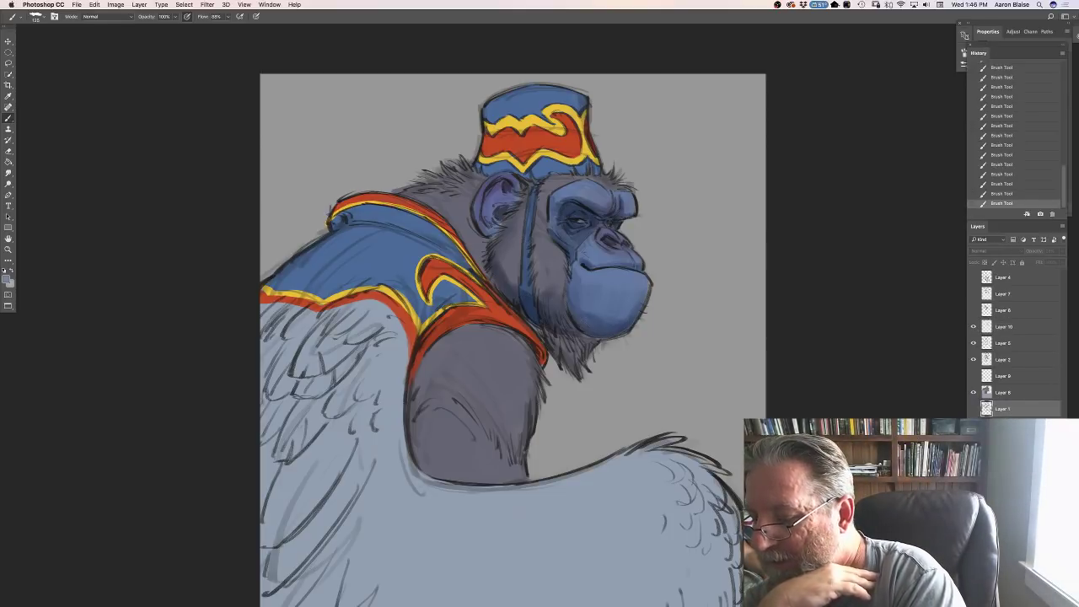
{"action": "key", "text": "ctrl+alt+shift+n"}
{"action": "left_click", "coordinate": [8, 281]}
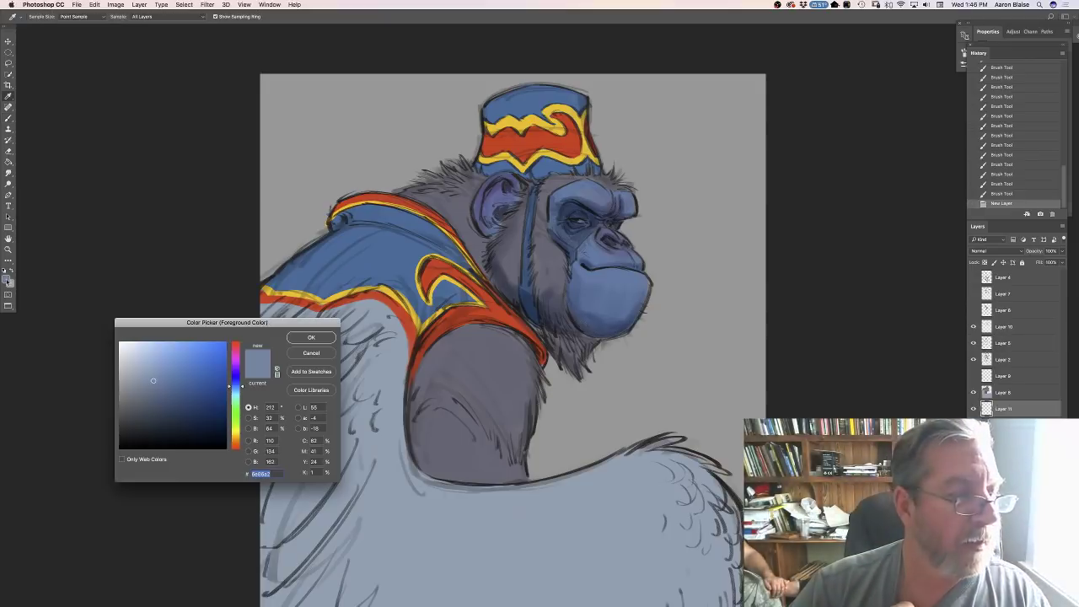
{"action": "left_click", "coordinate": [235, 435]}
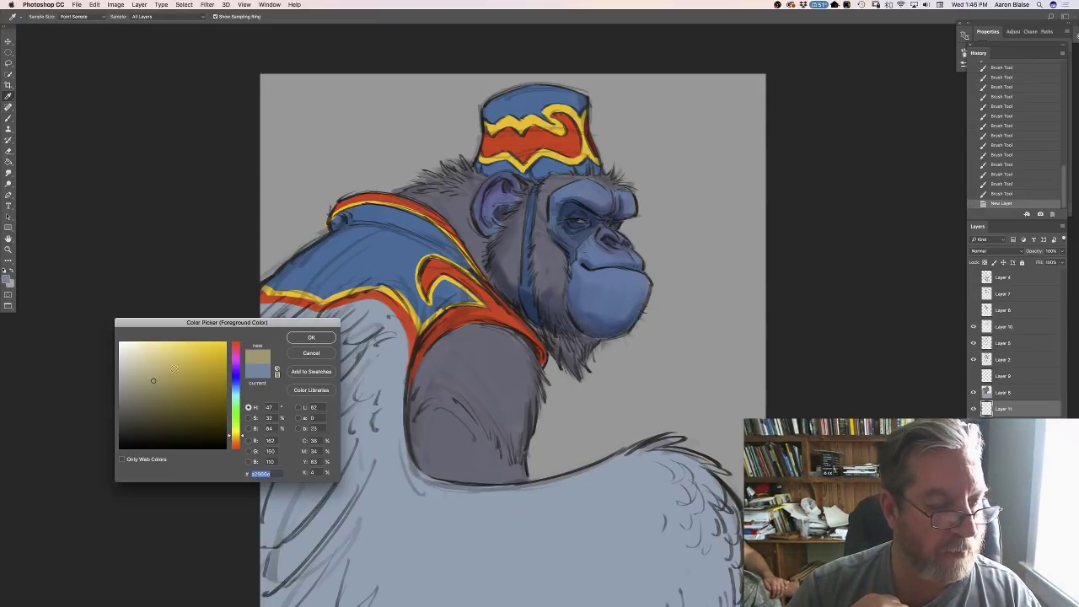
{"action": "left_click", "coordinate": [236, 437]}
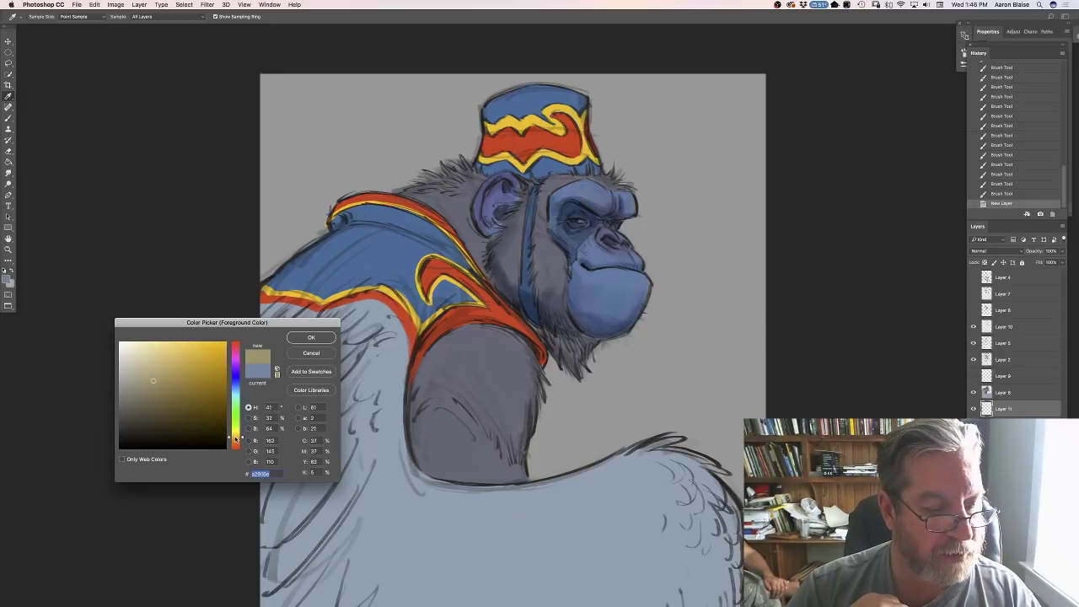
{"action": "left_click", "coordinate": [143, 359]}
{"action": "left_click_drag", "start_coordinate": [142, 359], "coordinate": [134, 358]}
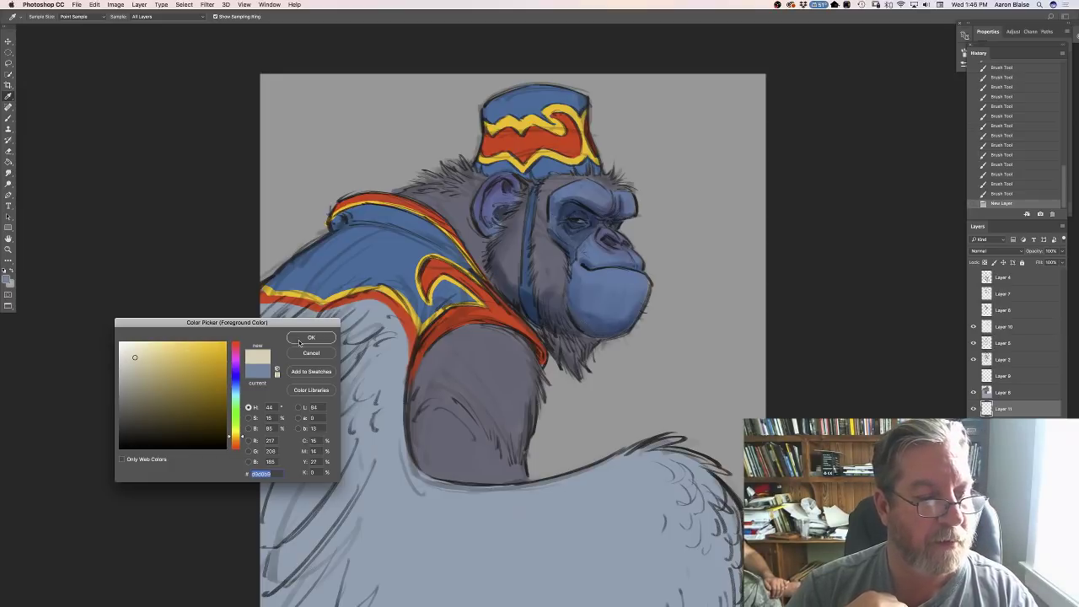
{"action": "left_click", "coordinate": [298, 339]}
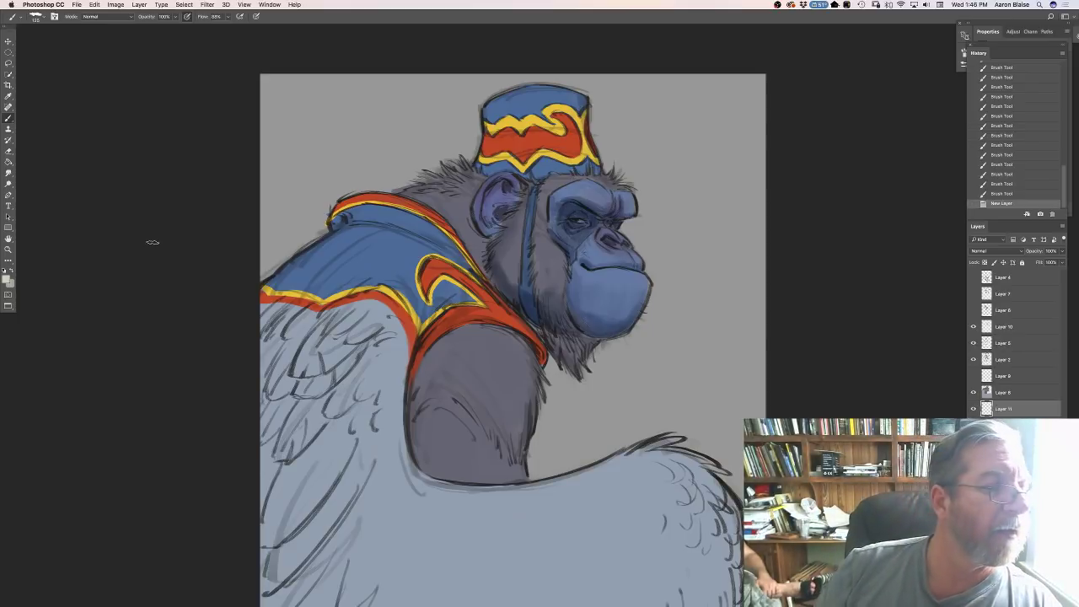
Draw a cream circle about 3400 px wide behind the gorilla with the Ellipse Tool.
{"action": "left_click", "coordinate": [6, 228]}
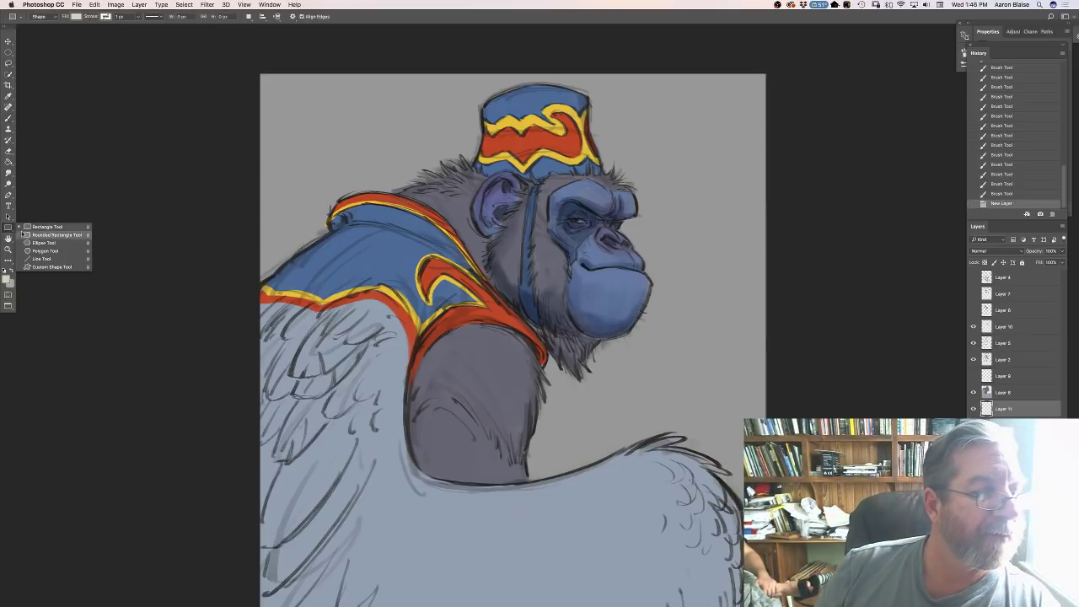
{"action": "left_click", "coordinate": [34, 242]}
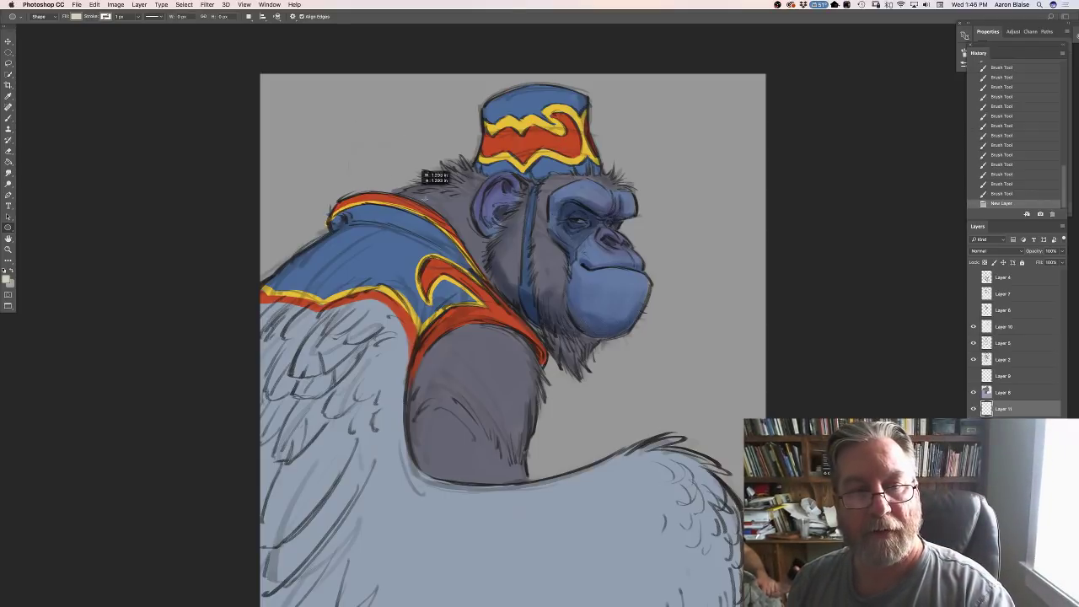
{"action": "mouse_move", "coordinate": [749, 540]}
{"action": "left_mouse_down"}
{"action": "mouse_move", "coordinate": [716, 508]}
{"action": "mouse_move", "coordinate": [736, 501]}
{"action": "left_mouse_up"}
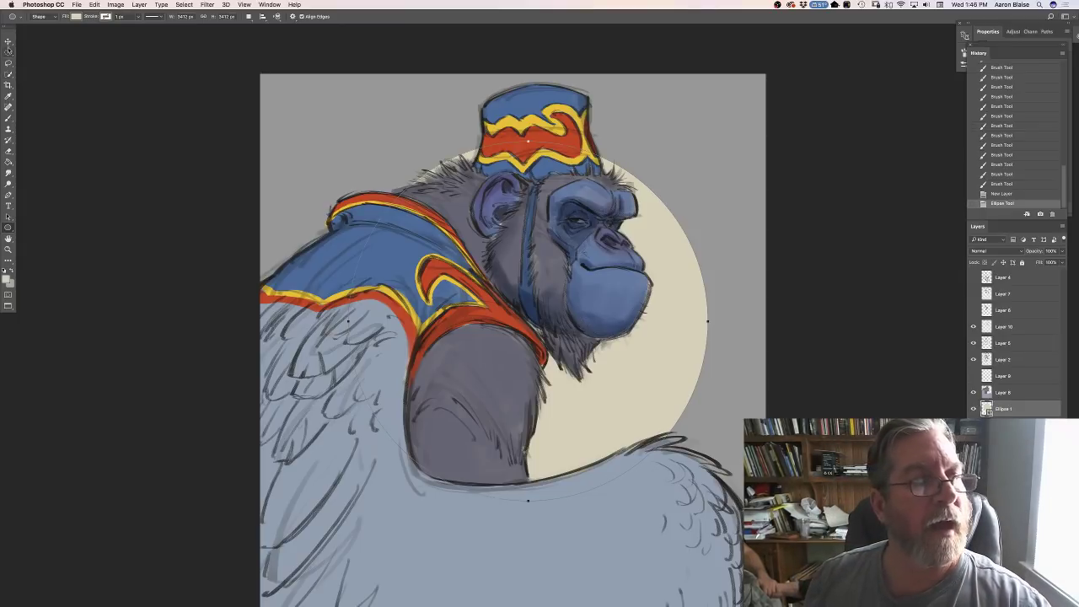
Move the cream circle upward so it frames the gorilla's head and hat like a moon.
{"action": "left_click", "coordinate": [9, 41]}
{"action": "left_click_drag", "start_coordinate": [477, 432], "coordinate": [488, 338]}
{"action": "key", "text": "super+minus"}
{"action": "key", "text": "super+minus"}
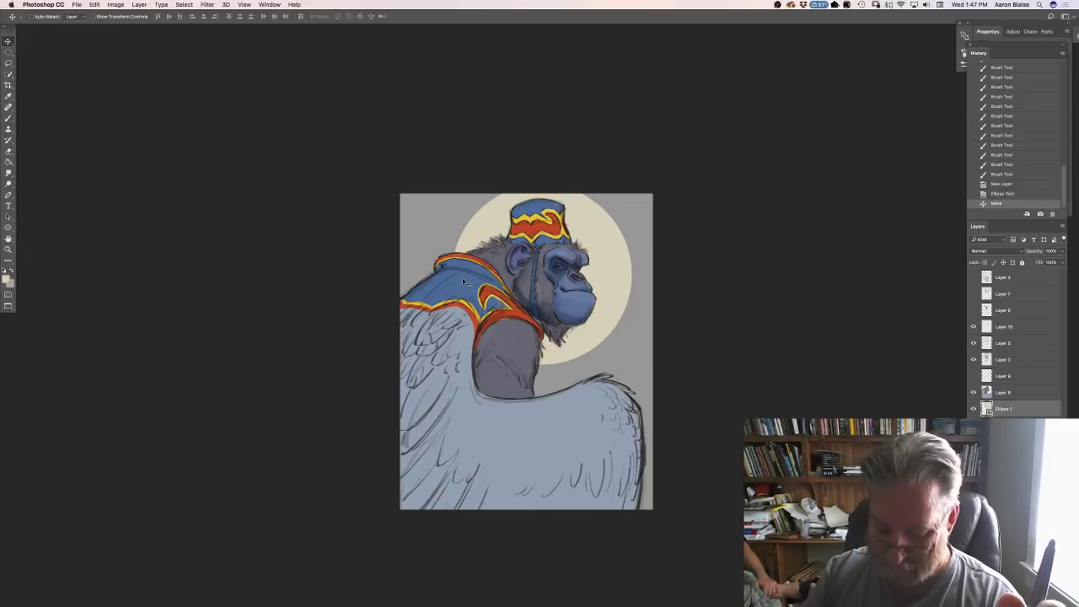
{"action": "key", "text": "ctrl+plus"}
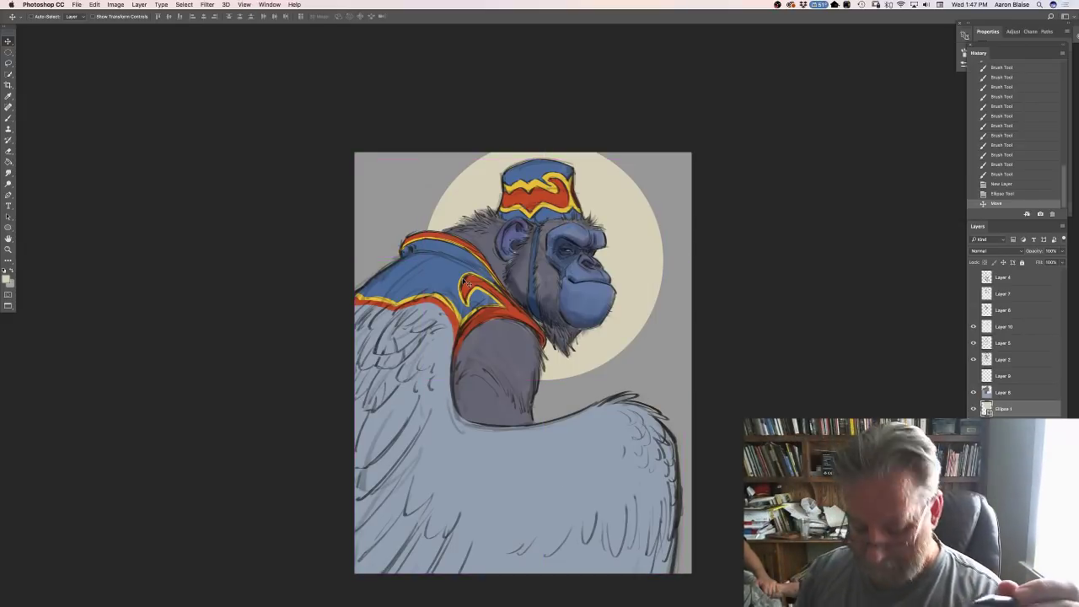
{"action": "scroll", "coordinate": [464, 283], "scroll_direction": "up", "scroll_amount": 1}
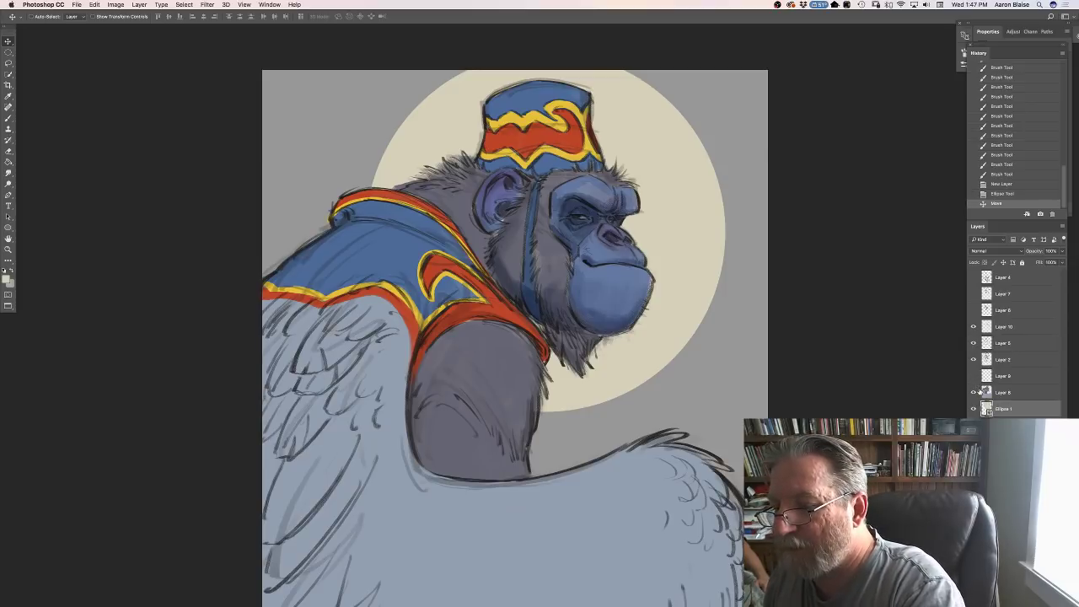
Rasterize the cream circle's Ellipse 1 layer and make a short eraser stroke on it behind the gorilla's face.
{"action": "left_click", "coordinate": [1001, 333]}
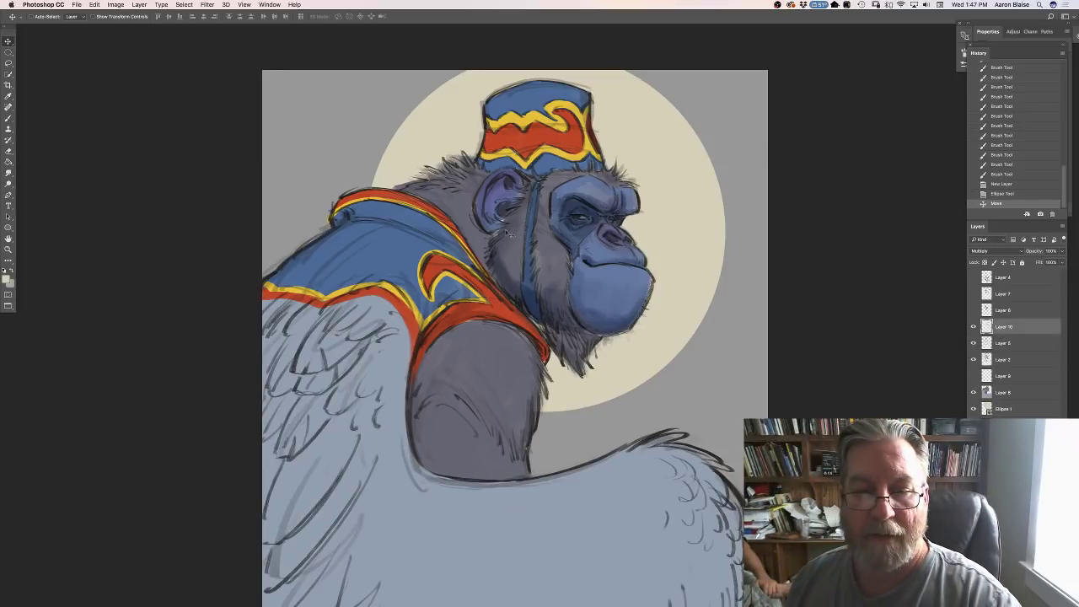
{"action": "left_click", "coordinate": [9, 119]}
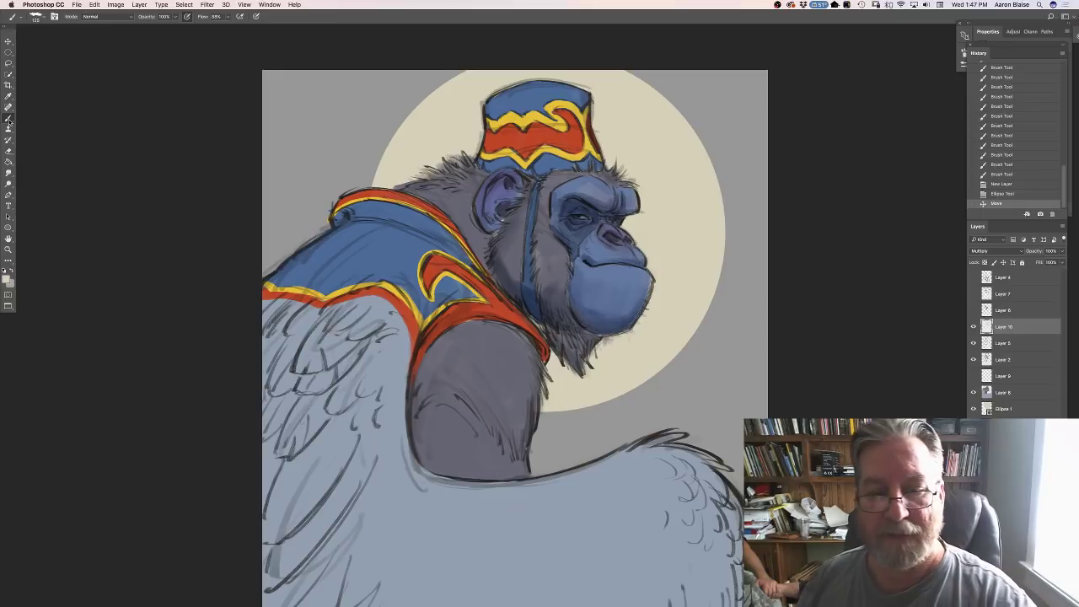
{"action": "left_click", "coordinate": [1001, 393]}
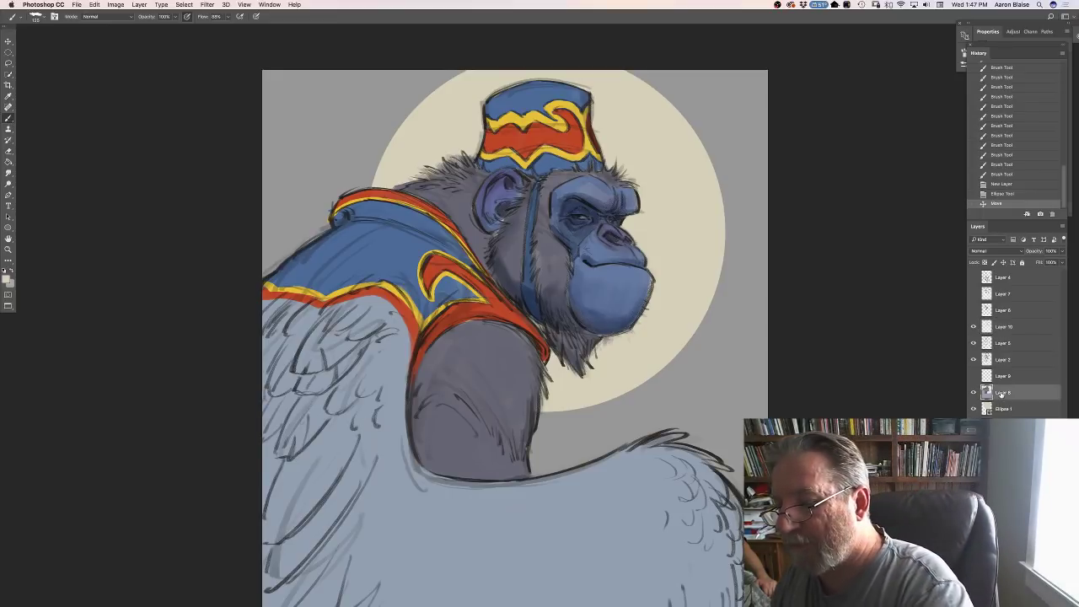
{"action": "left_click", "coordinate": [1000, 409]}
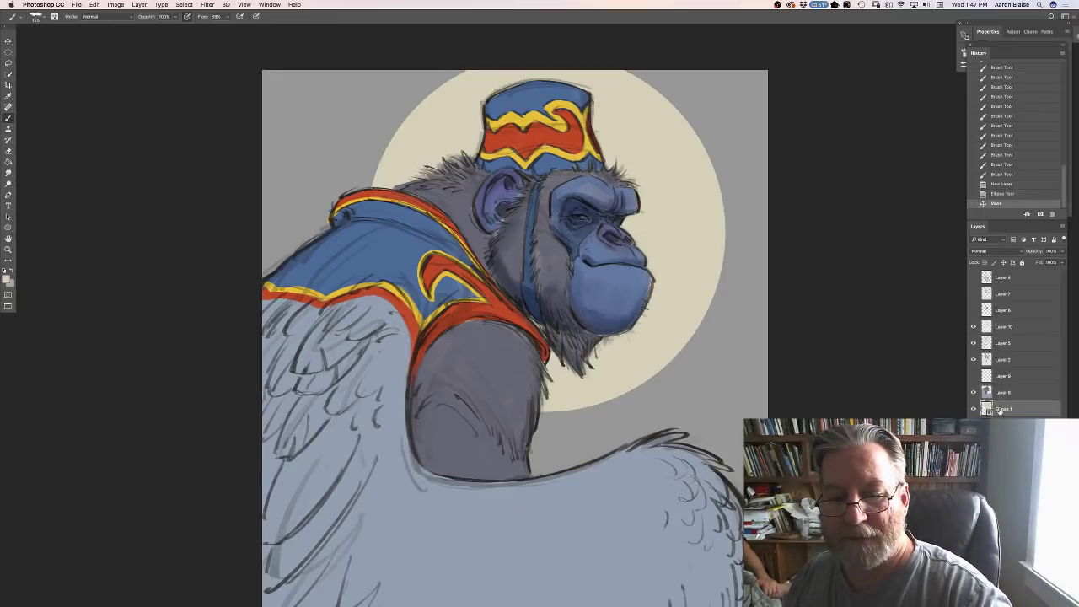
{"action": "left_click", "coordinate": [633, 294]}
{"action": "left_click", "coordinate": [563, 194]}
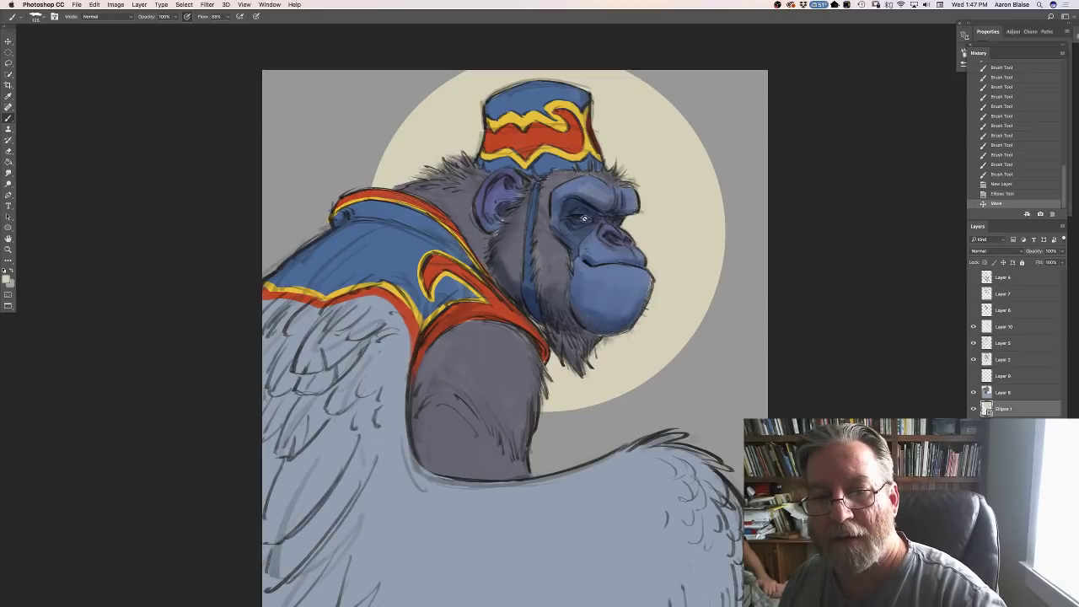
{"action": "left_click", "coordinate": [629, 293]}
{"action": "left_click", "coordinate": [596, 197]}
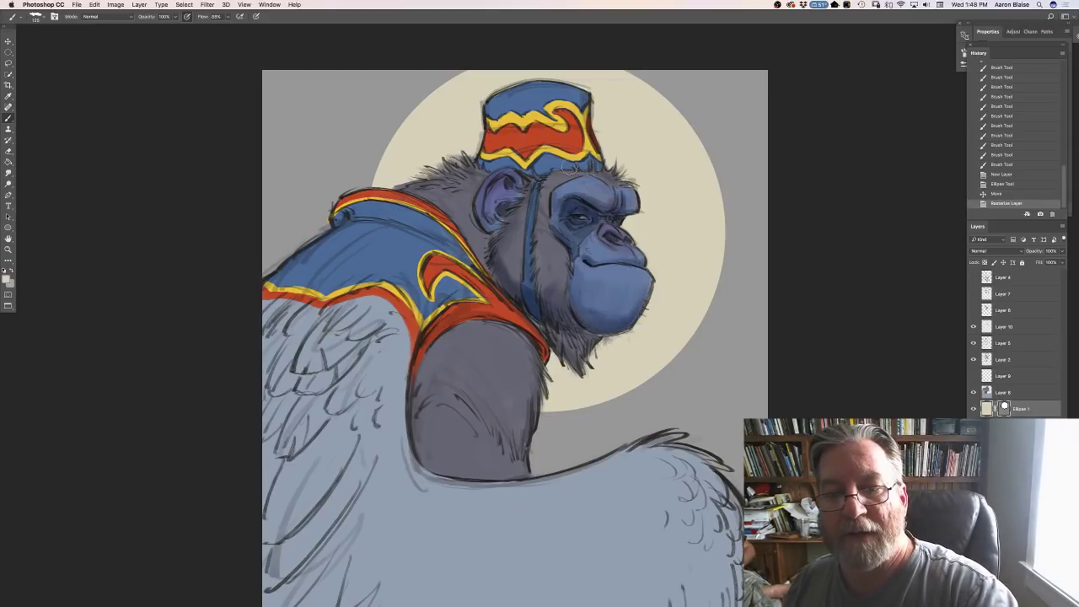
{"action": "left_click_drag", "start_coordinate": [587, 221], "coordinate": [552, 218]}
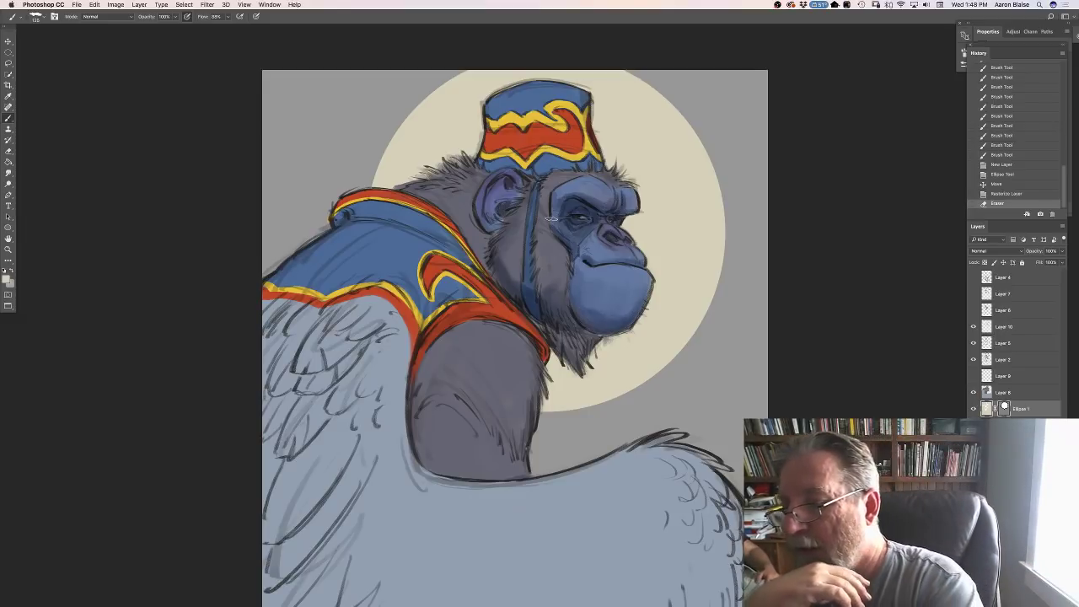
Switch to Layer 10 and brush a few cream strokes over the fur on the gorilla's cheek.
{"action": "left_click", "coordinate": [487, 242], "text": "super"}
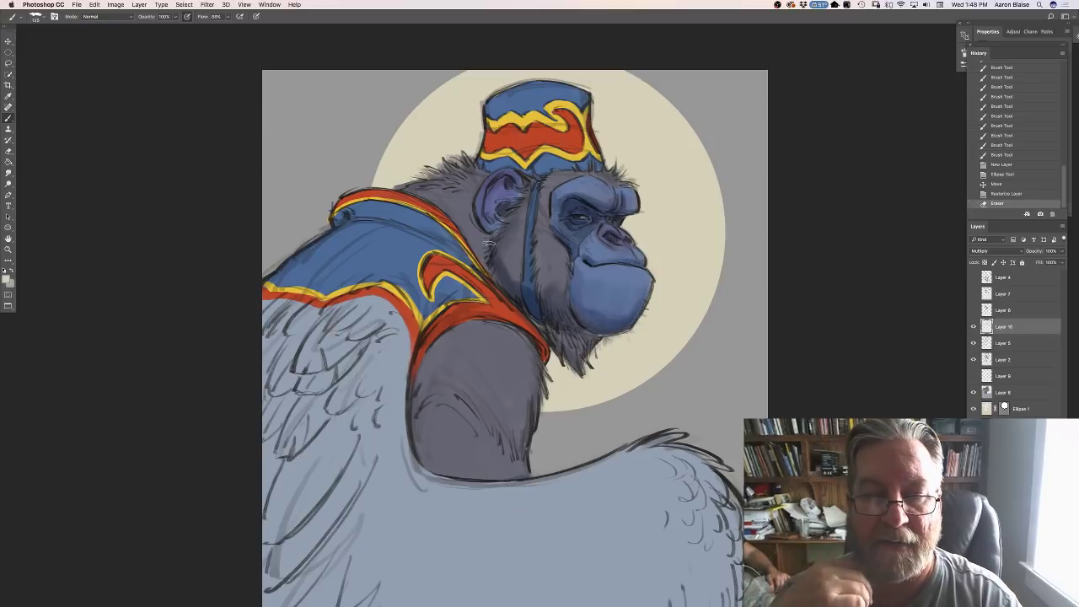
{"action": "left_click_drag", "start_coordinate": [534, 233], "coordinate": [544, 226]}
{"action": "left_click_drag", "start_coordinate": [548, 223], "coordinate": [564, 272]}
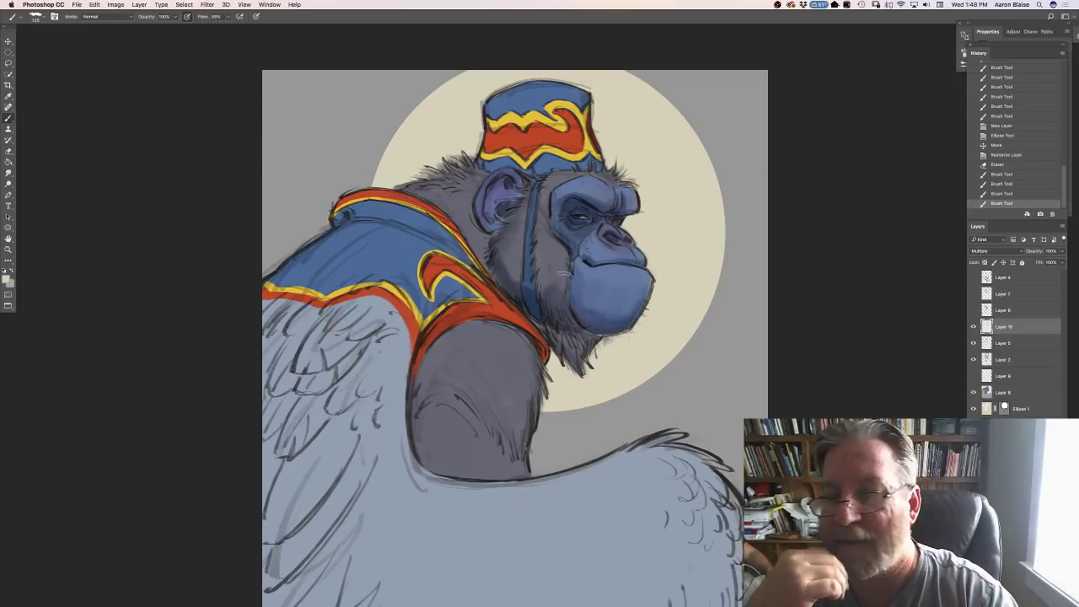
Change the foreground colour to a muted grey-blue for shading.
{"action": "left_click", "coordinate": [7, 276]}
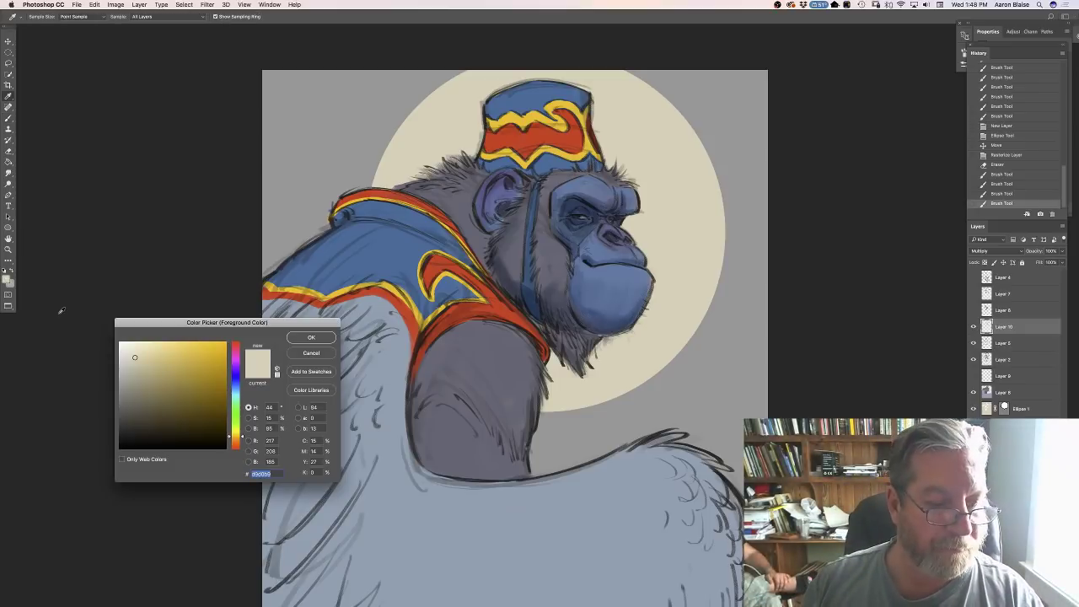
{"action": "left_click", "coordinate": [233, 387]}
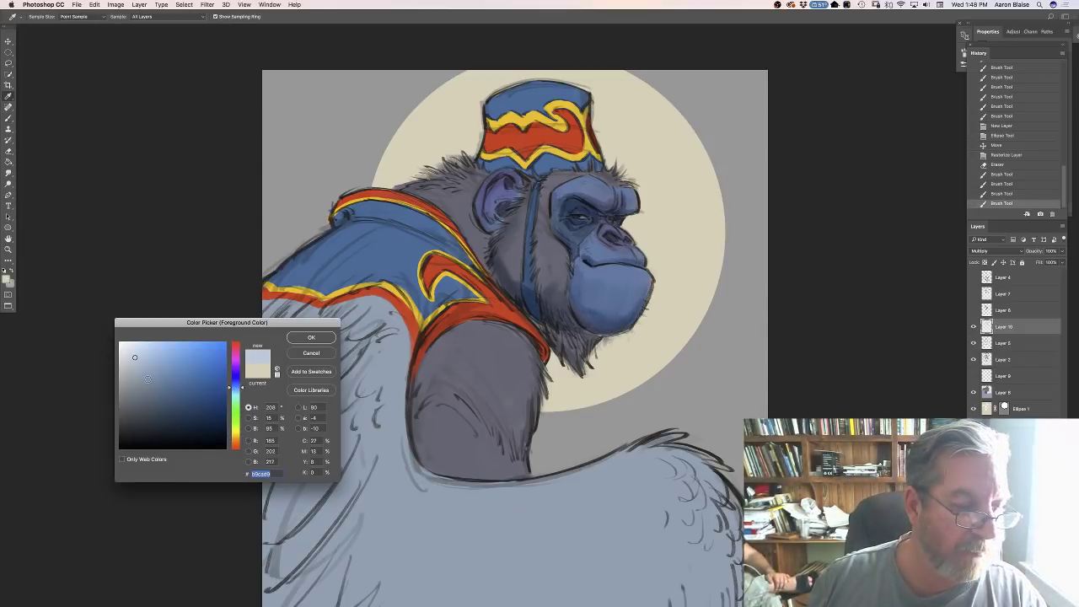
{"action": "left_click", "coordinate": [147, 378]}
{"action": "left_click", "coordinate": [309, 338]}
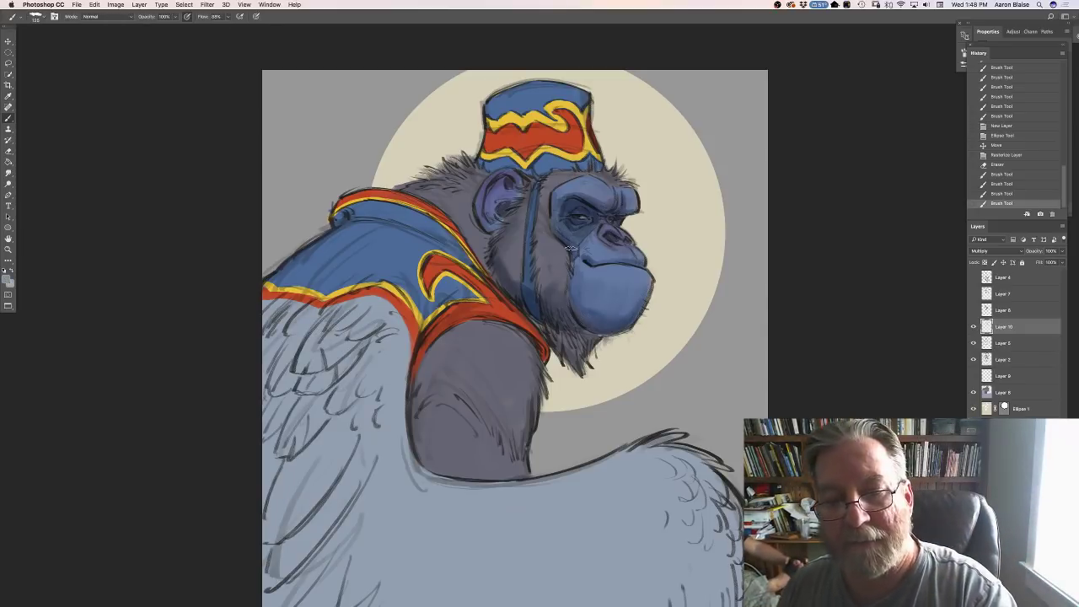
Shade the cheek fur, the neck below the ear, the inner ear and the hat with grey-blue strokes on Layer 10.
{"action": "mouse_move", "coordinate": [571, 247]}
{"action": "left_mouse_down"}
{"action": "mouse_move", "coordinate": [548, 228]}
{"action": "mouse_move", "coordinate": [554, 204]}
{"action": "mouse_move", "coordinate": [548, 241]}
{"action": "left_mouse_up"}
{"action": "left_click_drag", "start_coordinate": [491, 217], "coordinate": [474, 242]}
{"action": "left_click_drag", "start_coordinate": [487, 226], "coordinate": [477, 237]}
{"action": "mouse_move", "coordinate": [510, 177]}
{"action": "left_mouse_down"}
{"action": "mouse_move", "coordinate": [481, 213]}
{"action": "mouse_move", "coordinate": [502, 204]}
{"action": "left_mouse_up"}
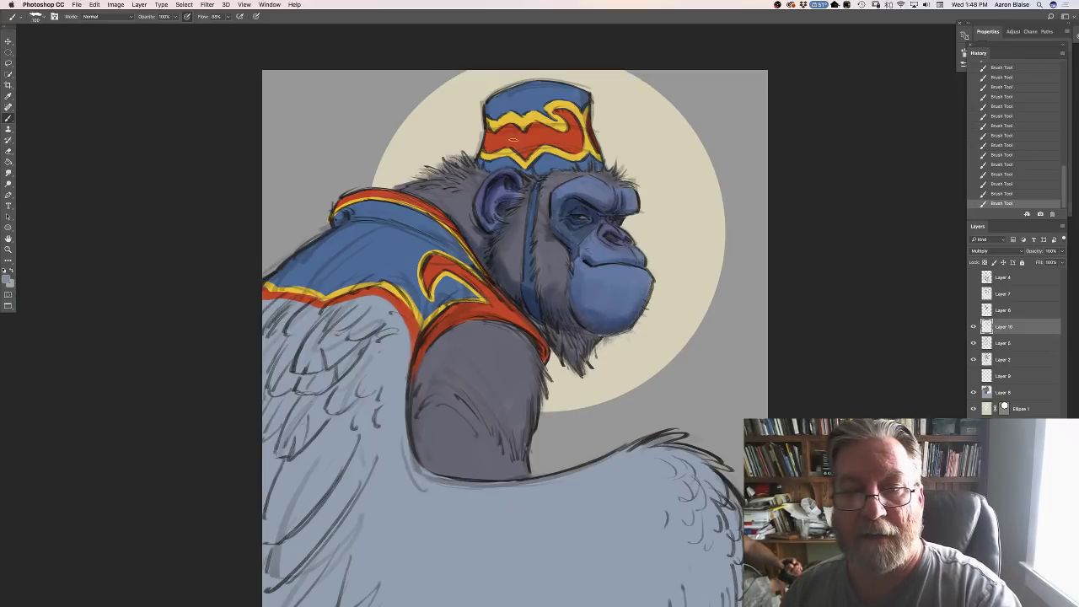
{"action": "mouse_move", "coordinate": [569, 123]}
{"action": "left_mouse_down"}
{"action": "mouse_move", "coordinate": [513, 118]}
{"action": "mouse_move", "coordinate": [573, 156]}
{"action": "mouse_move", "coordinate": [531, 109]}
{"action": "mouse_move", "coordinate": [558, 126]}
{"action": "mouse_move", "coordinate": [543, 106]}
{"action": "mouse_move", "coordinate": [504, 93]}
{"action": "mouse_move", "coordinate": [497, 110]}
{"action": "left_mouse_up"}
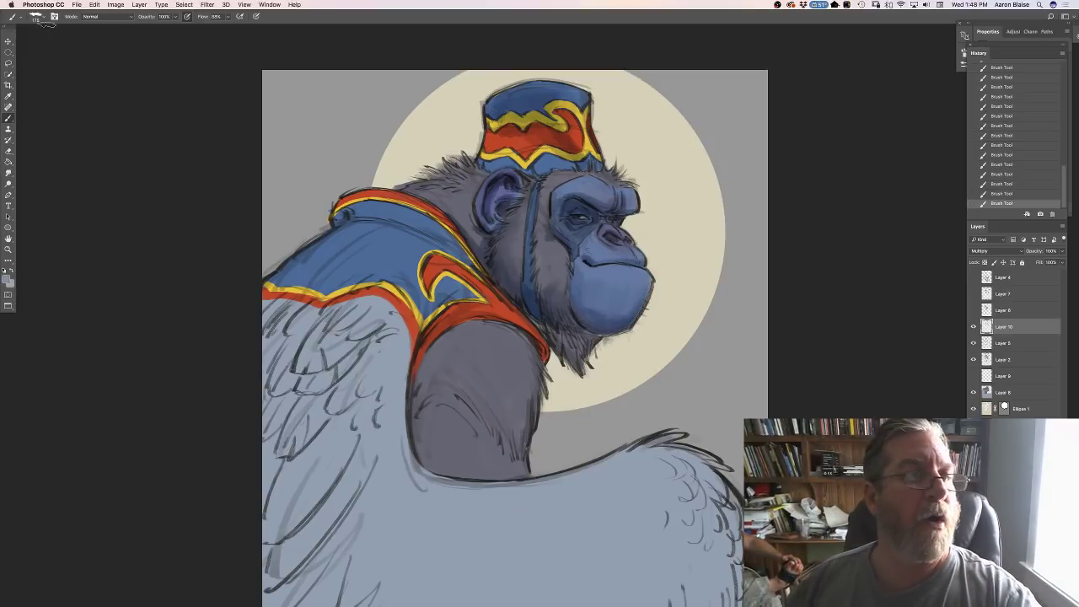
Try the 91 px brush preset and set the brush back to the first preset, 62 px.
{"action": "left_click", "coordinate": [38, 17]}
{"action": "left_click", "coordinate": [31, 98]}
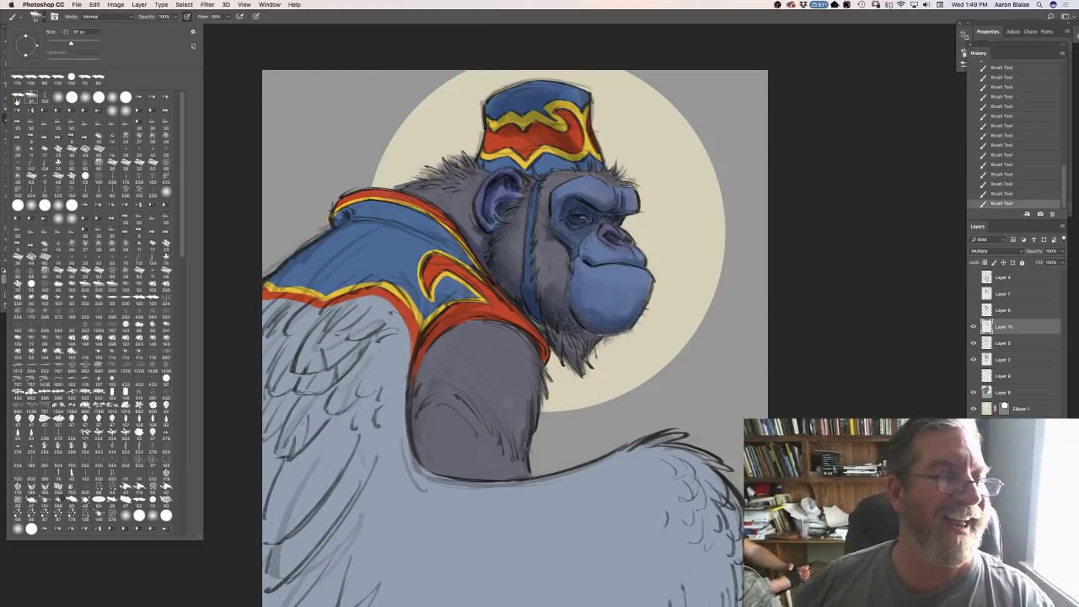
{"action": "left_click", "coordinate": [57, 145]}
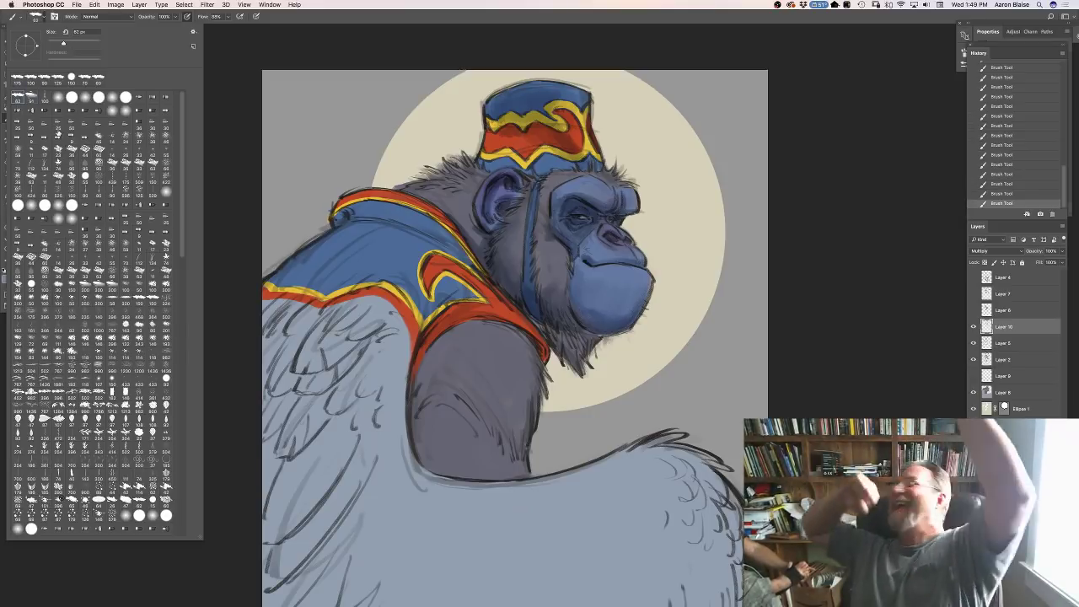
{"action": "key", "text": "Return"}
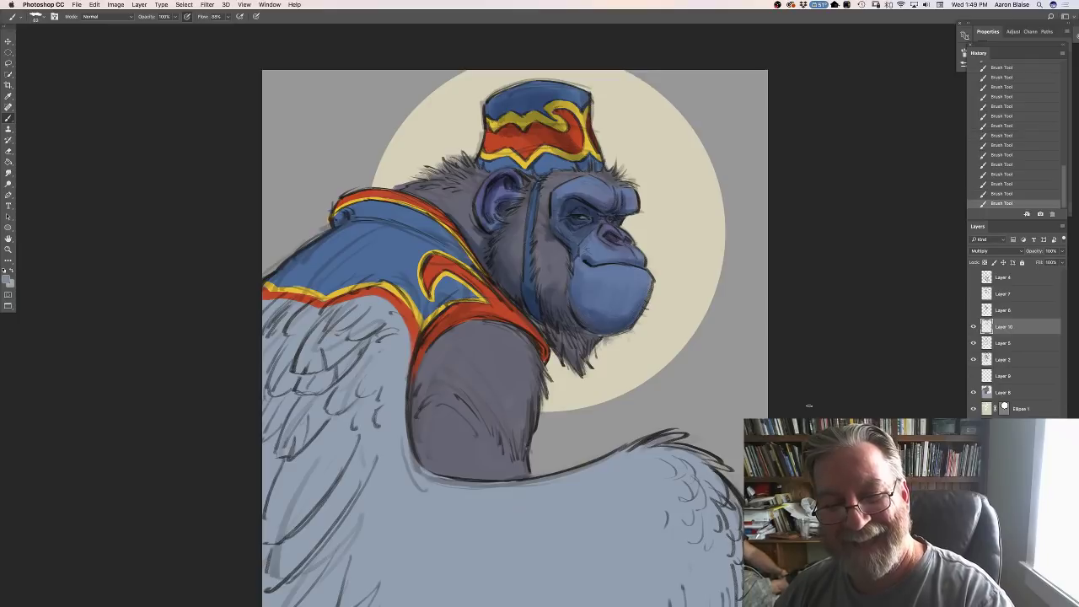
Erase some of the shading from the cheek fur between the strap and the muzzle.
{"action": "key", "text": "e"}
{"action": "left_click_drag", "start_coordinate": [540, 234], "coordinate": [551, 241]}
{"action": "left_click_drag", "start_coordinate": [544, 246], "coordinate": [577, 277]}
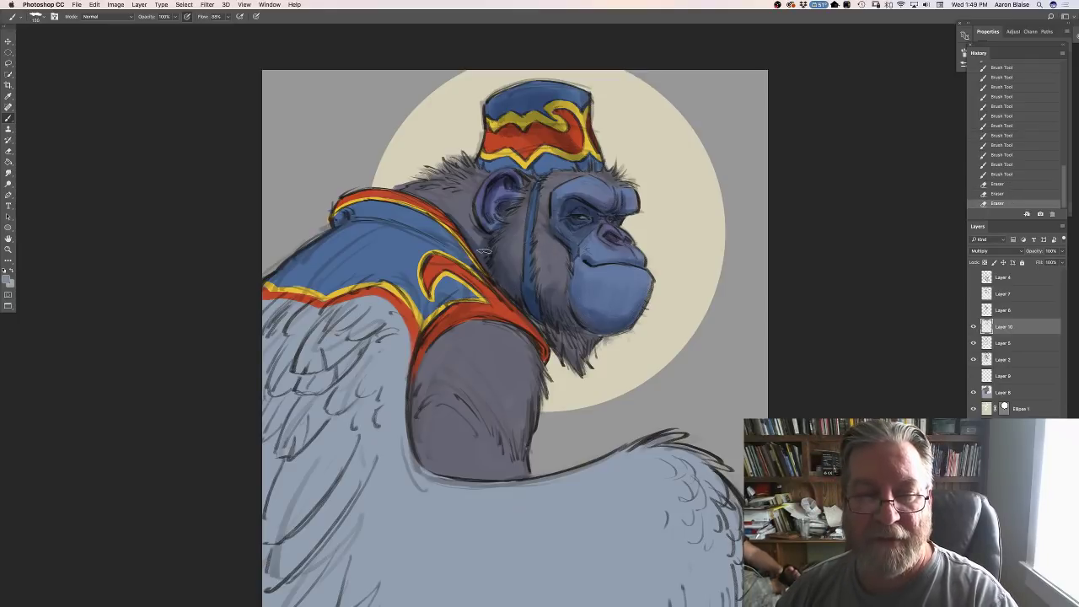
Darken the neck fur just behind and below the ear along the vest collar.
{"action": "key", "text": "b"}
{"action": "left_click_drag", "start_coordinate": [467, 215], "coordinate": [474, 228]}
{"action": "left_click_drag", "start_coordinate": [475, 232], "coordinate": [485, 235]}
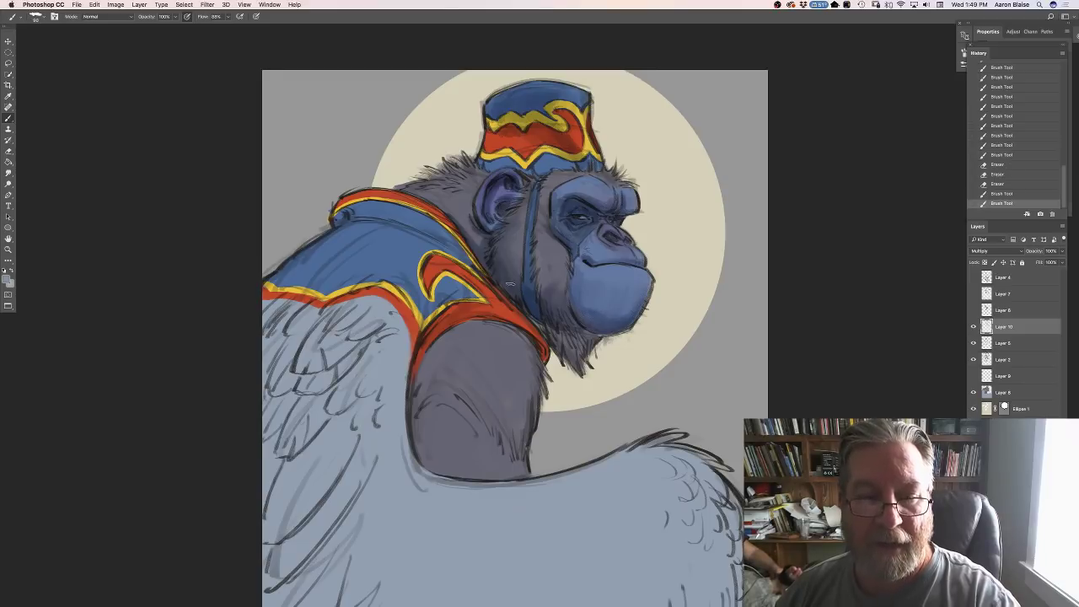
Load the 91 px brush preset and examine its Dual Brush, Transfer and Shape Dynamics settings.
{"action": "key", "text": "F5"}
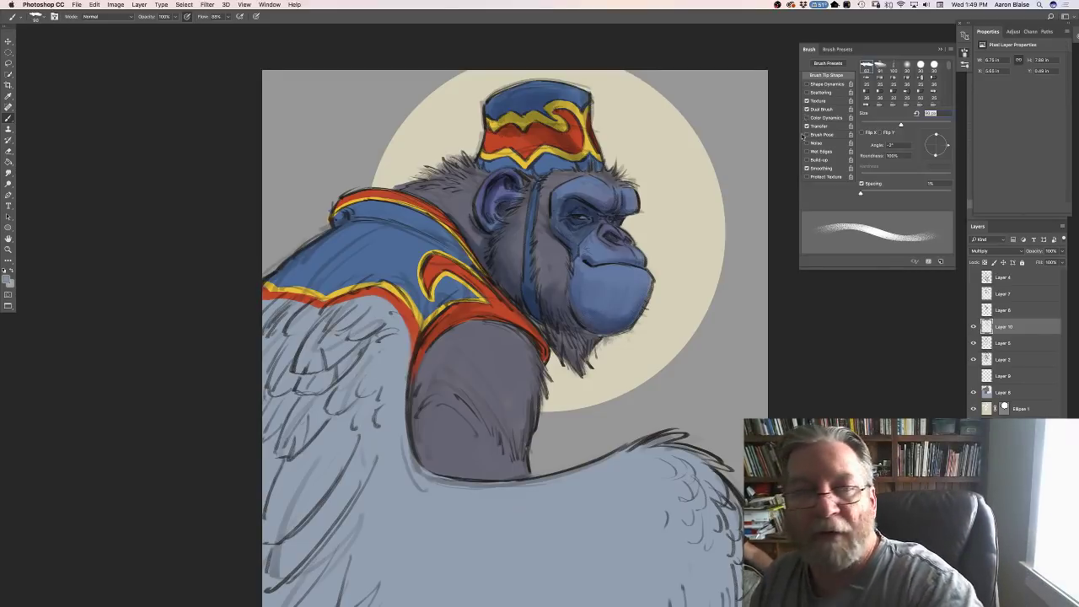
{"action": "left_click", "coordinate": [38, 16]}
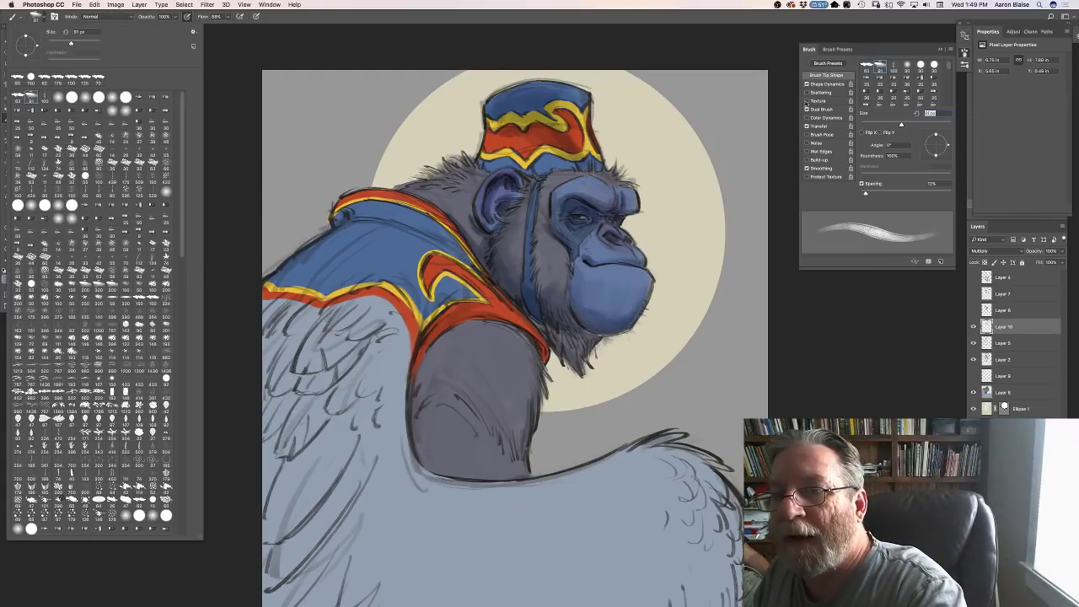
{"action": "left_click", "coordinate": [819, 110]}
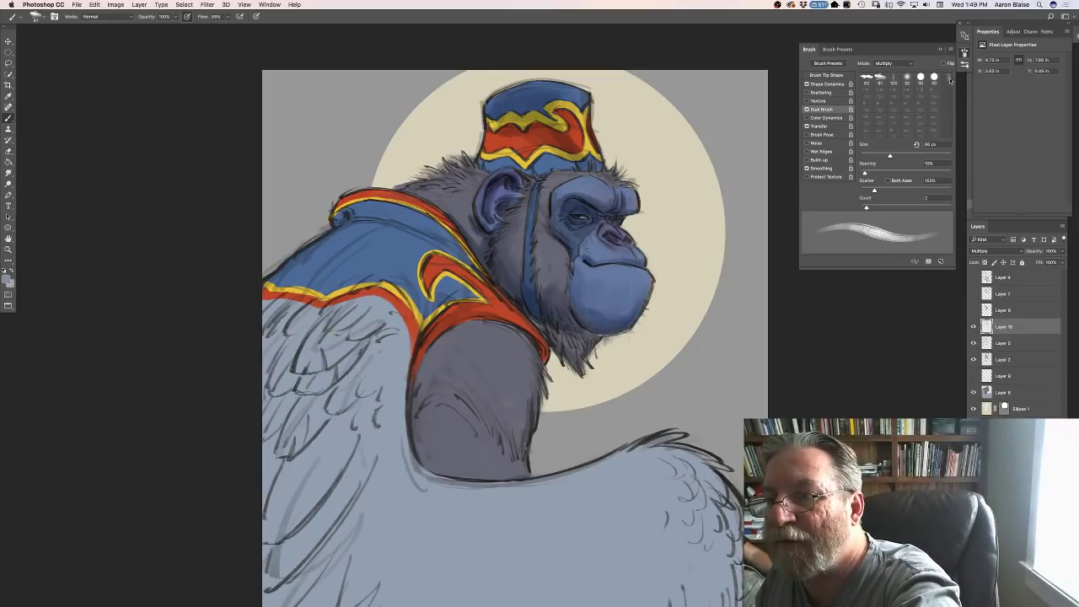
{"action": "left_click_drag", "start_coordinate": [950, 81], "coordinate": [950, 100]}
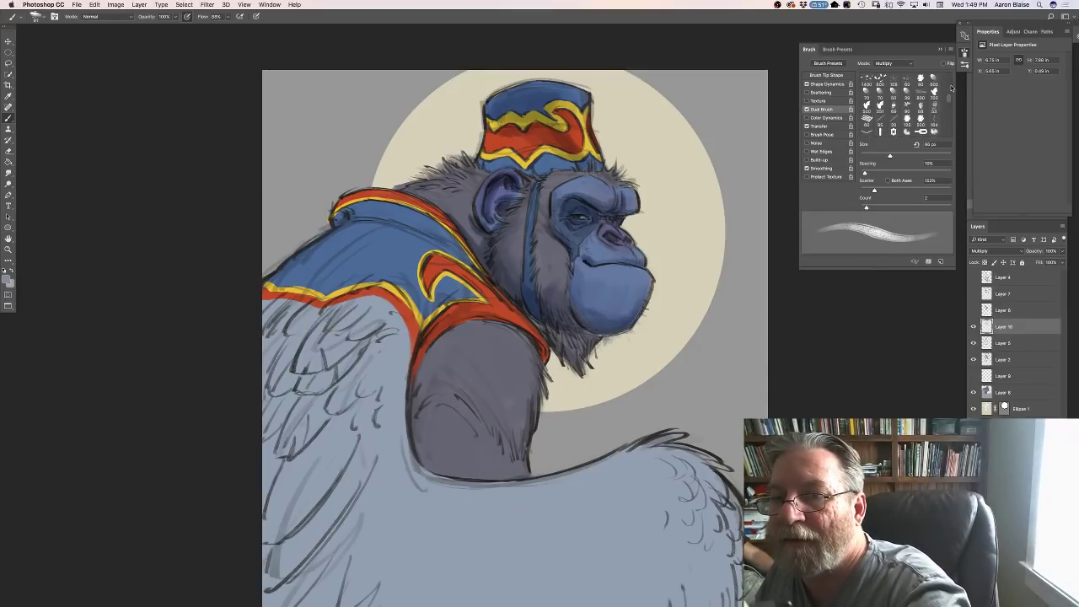
{"action": "left_click", "coordinate": [817, 127]}
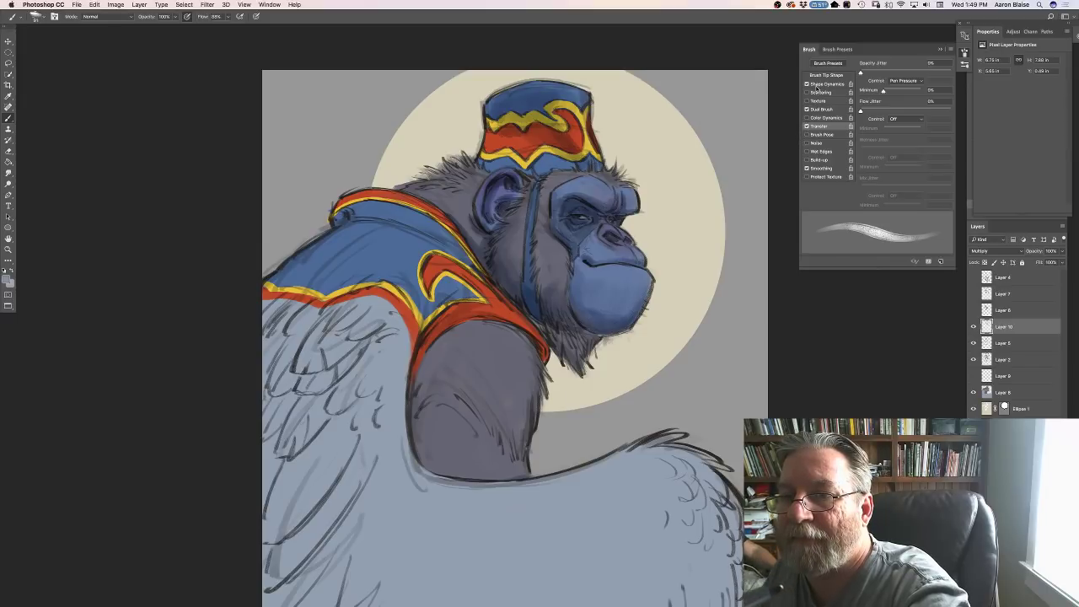
{"action": "left_click", "coordinate": [819, 84]}
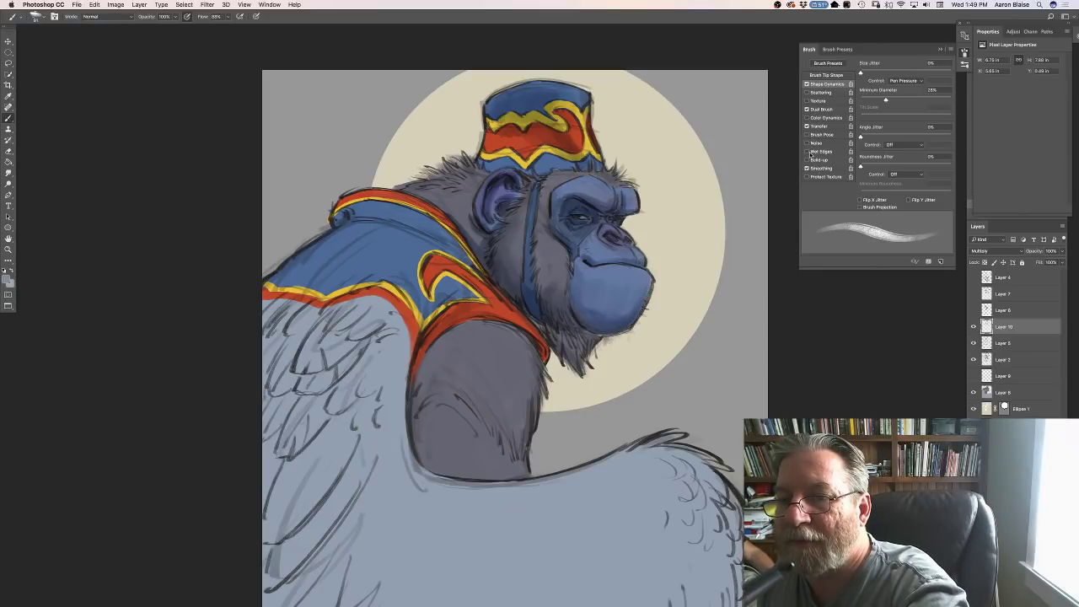
{"action": "left_click", "coordinate": [818, 127]}
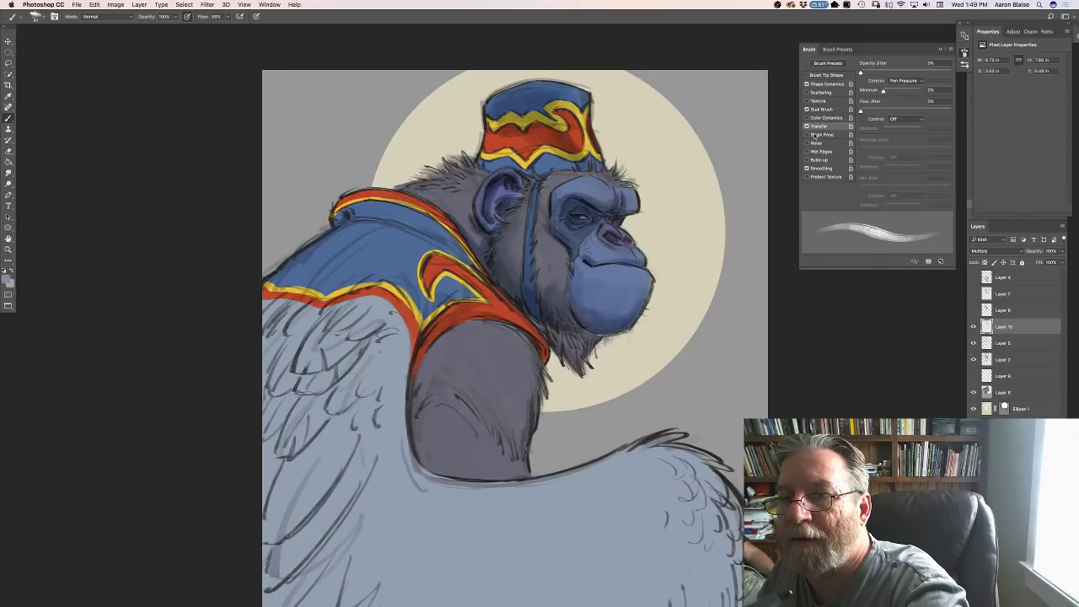
{"action": "left_click", "coordinate": [819, 110]}
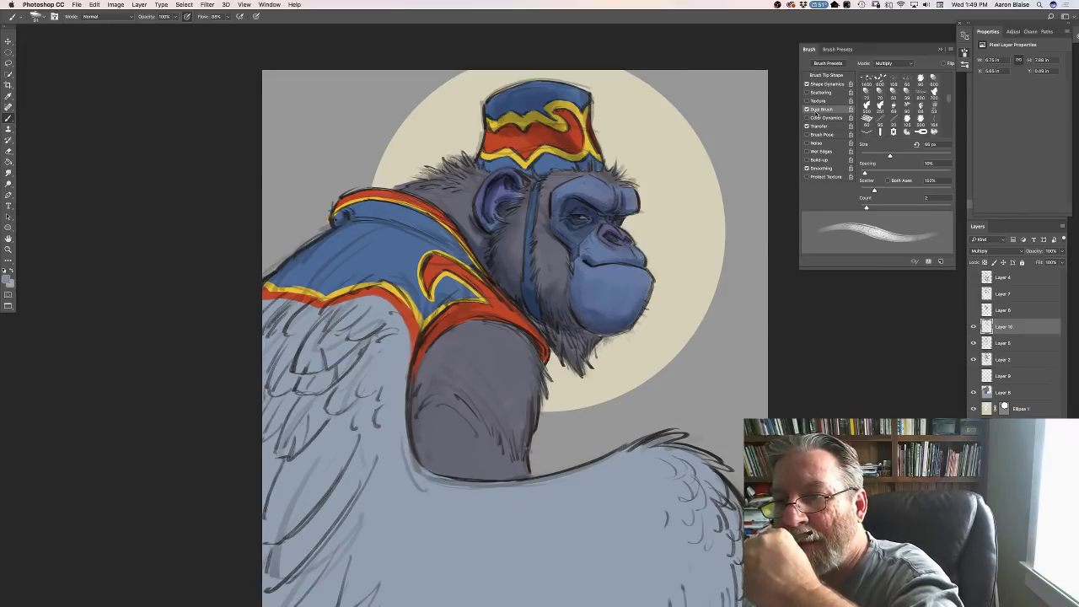
{"action": "left_click", "coordinate": [809, 51]}
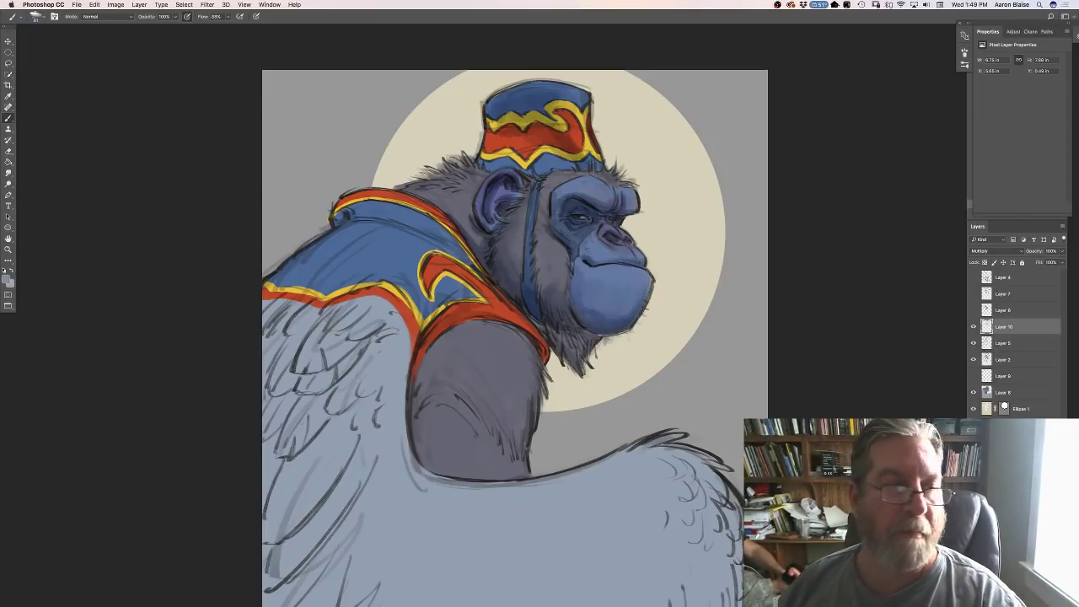
Return to the 62 px brush preset and darken the neck fur, the fur below the jaw and the vest's front edge.
{"action": "left_click", "coordinate": [38, 16]}
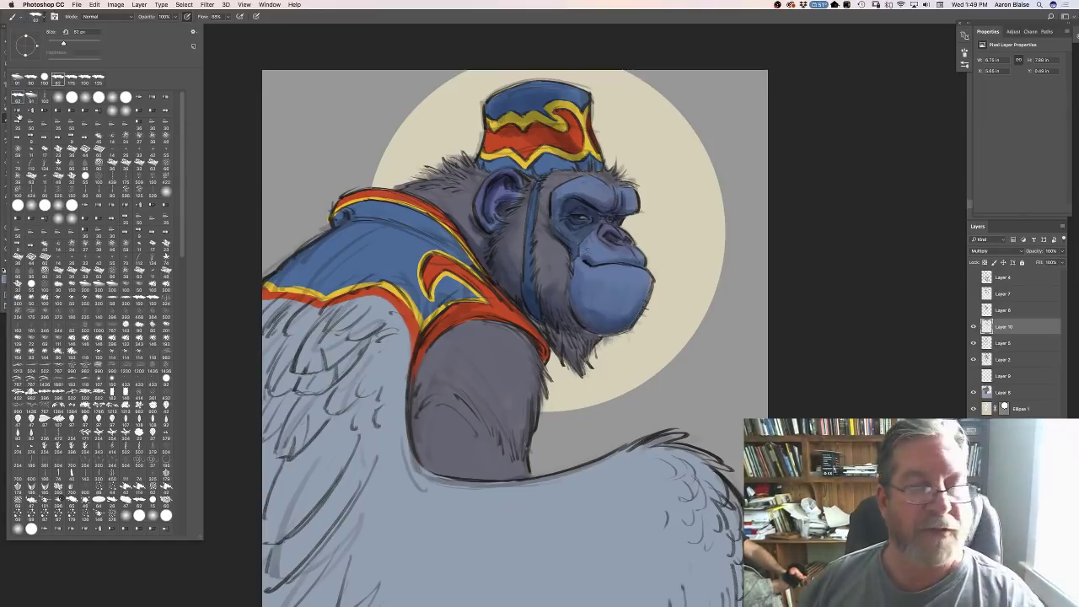
{"action": "left_click", "coordinate": [516, 271]}
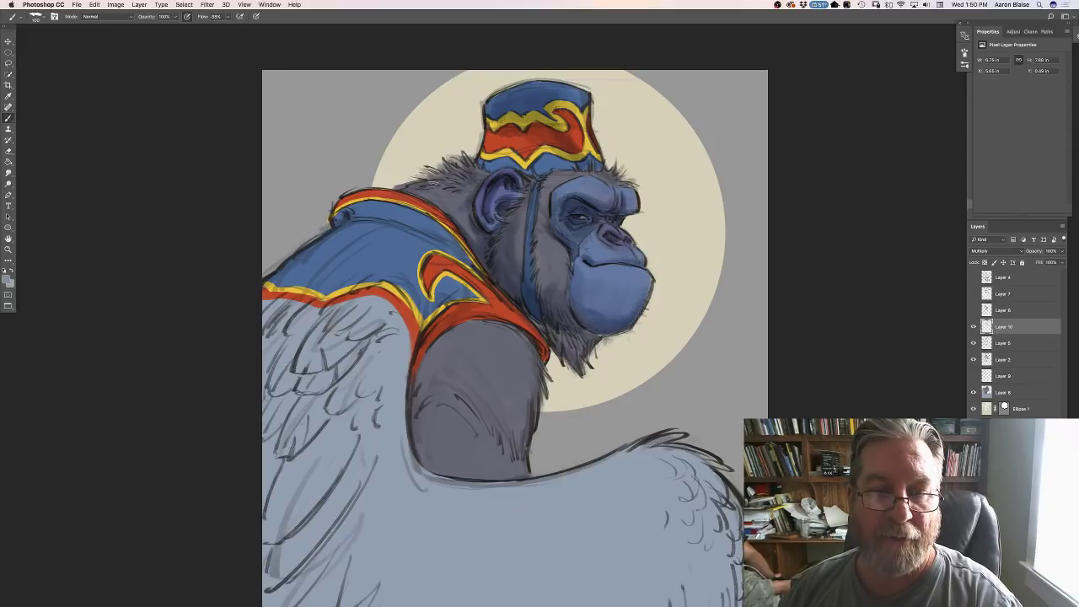
{"action": "left_click_drag", "start_coordinate": [431, 184], "coordinate": [458, 221]}
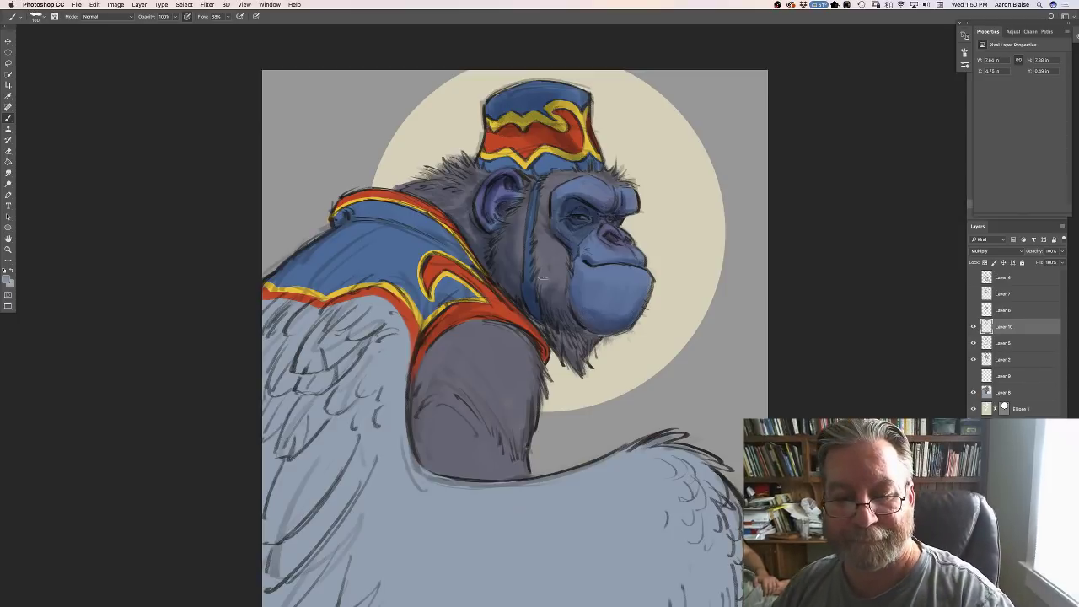
{"action": "mouse_move", "coordinate": [557, 308]}
{"action": "left_mouse_down"}
{"action": "mouse_move", "coordinate": [567, 337]}
{"action": "mouse_move", "coordinate": [575, 334]}
{"action": "left_mouse_up"}
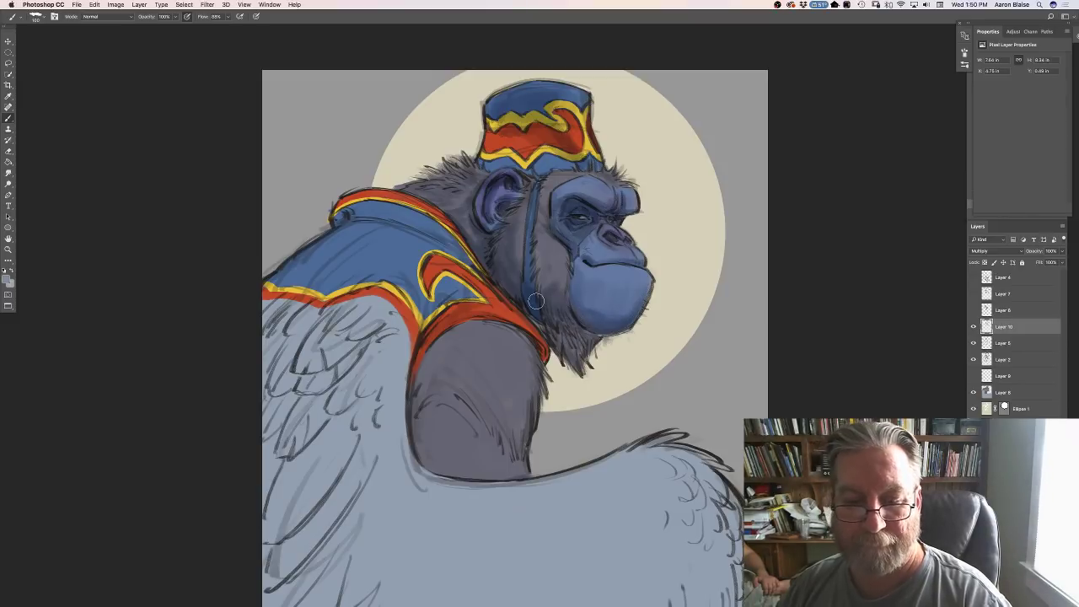
{"action": "left_click_drag", "start_coordinate": [531, 334], "coordinate": [543, 358]}
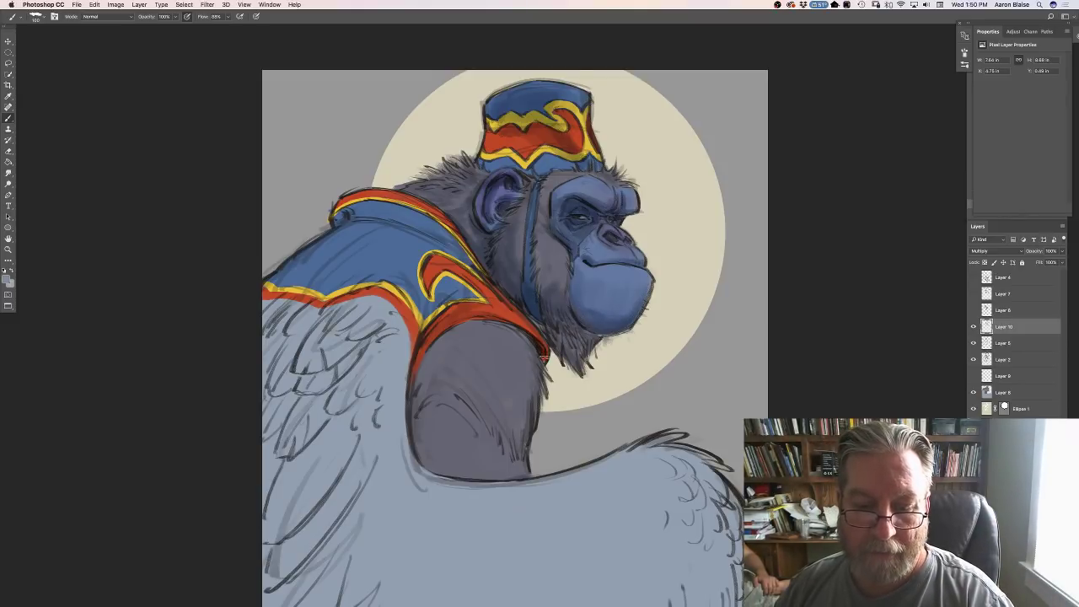
Shade the upper arm below the vest's red armhole trim and along the fur folds down toward the elbow.
{"action": "mouse_move", "coordinate": [510, 323]}
{"action": "left_mouse_down"}
{"action": "mouse_move", "coordinate": [431, 292]}
{"action": "mouse_move", "coordinate": [408, 402]}
{"action": "left_mouse_up"}
{"action": "mouse_move", "coordinate": [432, 346]}
{"action": "left_mouse_down"}
{"action": "mouse_move", "coordinate": [419, 402]}
{"action": "mouse_move", "coordinate": [431, 377]}
{"action": "mouse_move", "coordinate": [507, 447]}
{"action": "mouse_move", "coordinate": [443, 383]}
{"action": "mouse_move", "coordinate": [499, 430]}
{"action": "mouse_move", "coordinate": [452, 373]}
{"action": "mouse_move", "coordinate": [445, 337]}
{"action": "mouse_move", "coordinate": [455, 413]}
{"action": "left_mouse_up"}
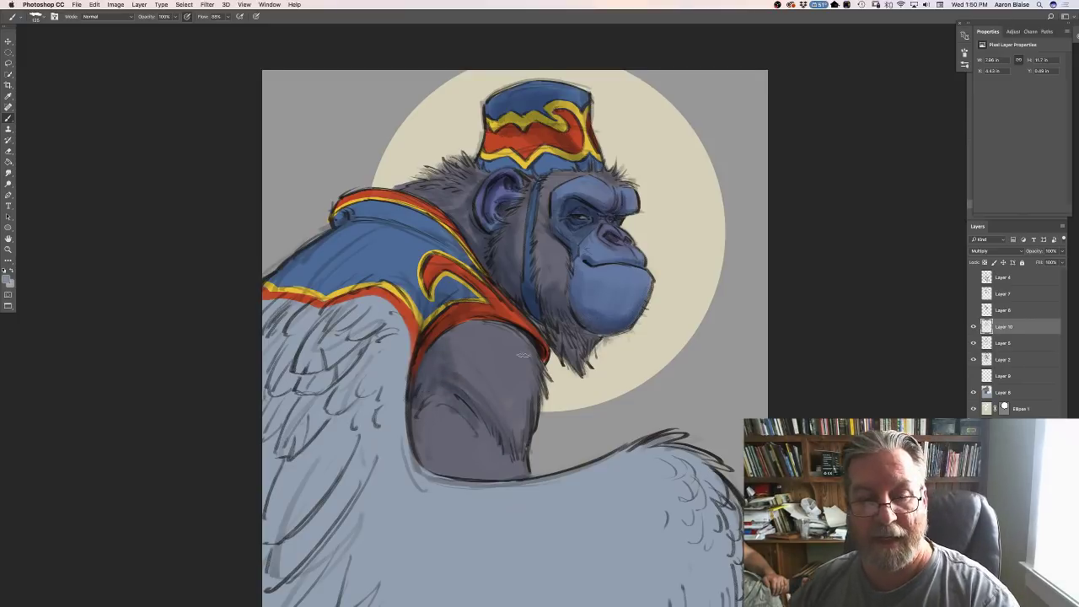
{"action": "mouse_move", "coordinate": [524, 337]}
{"action": "left_mouse_down"}
{"action": "mouse_move", "coordinate": [450, 347]}
{"action": "mouse_move", "coordinate": [520, 337]}
{"action": "mouse_move", "coordinate": [467, 323]}
{"action": "mouse_move", "coordinate": [443, 336]}
{"action": "mouse_move", "coordinate": [448, 348]}
{"action": "mouse_move", "coordinate": [430, 347]}
{"action": "mouse_move", "coordinate": [435, 367]}
{"action": "mouse_move", "coordinate": [419, 398]}
{"action": "mouse_move", "coordinate": [429, 451]}
{"action": "left_mouse_up"}
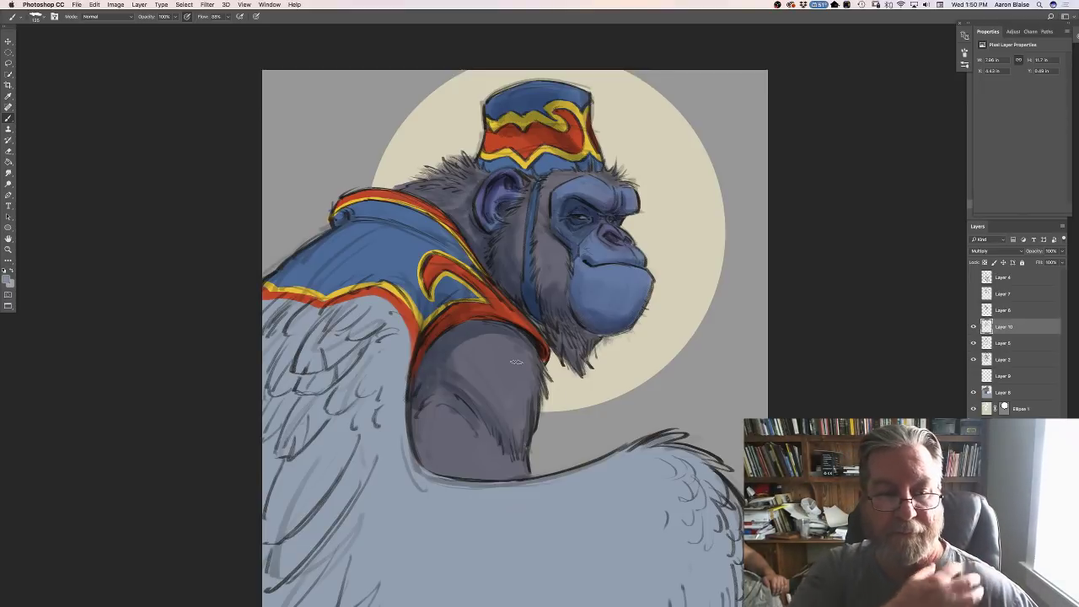
Shade the lower arm fur around the elbow fold, and darken the back of the blue vest with a larger brush.
{"action": "mouse_move", "coordinate": [429, 409]}
{"action": "left_mouse_down"}
{"action": "mouse_move", "coordinate": [446, 468]}
{"action": "mouse_move", "coordinate": [422, 400]}
{"action": "mouse_move", "coordinate": [419, 456]}
{"action": "mouse_move", "coordinate": [444, 471]}
{"action": "mouse_move", "coordinate": [430, 435]}
{"action": "mouse_move", "coordinate": [430, 468]}
{"action": "mouse_move", "coordinate": [418, 417]}
{"action": "mouse_move", "coordinate": [422, 366]}
{"action": "mouse_move", "coordinate": [436, 435]}
{"action": "left_mouse_up"}
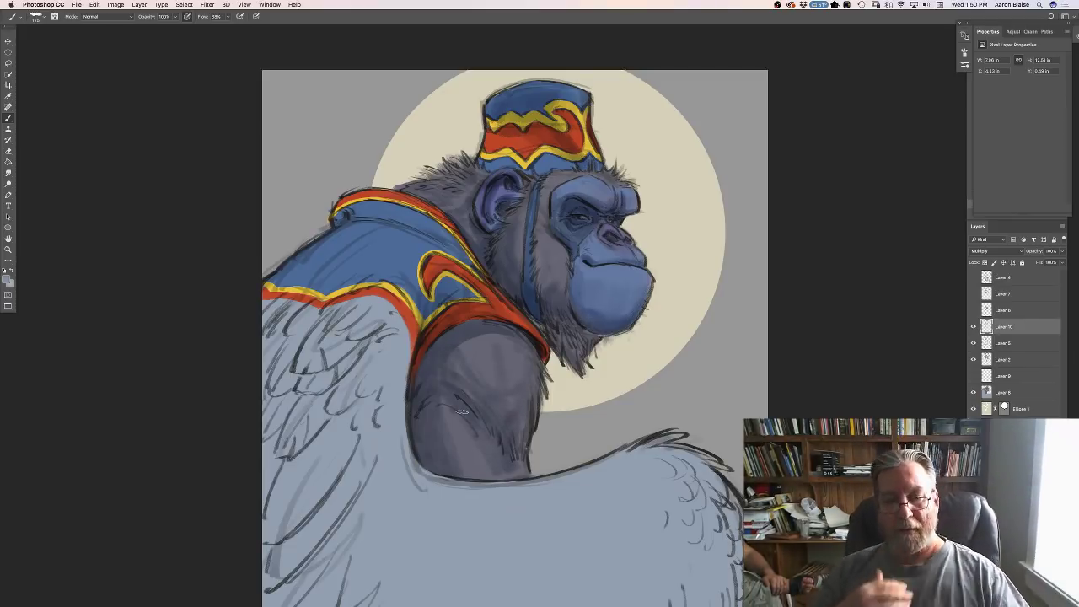
{"action": "key", "text": "bracketright"}
{"action": "key", "text": "bracketright"}
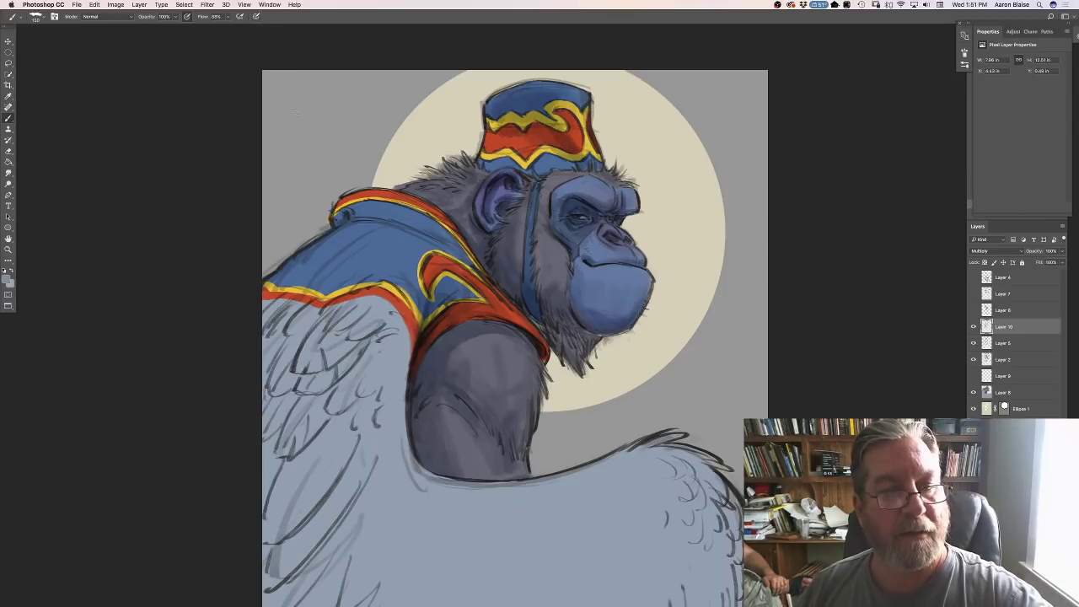
{"action": "mouse_move", "coordinate": [329, 263]}
{"action": "left_mouse_down"}
{"action": "mouse_move", "coordinate": [287, 295]}
{"action": "mouse_move", "coordinate": [367, 290]}
{"action": "left_mouse_up"}
{"action": "key", "text": "bracketleft"}
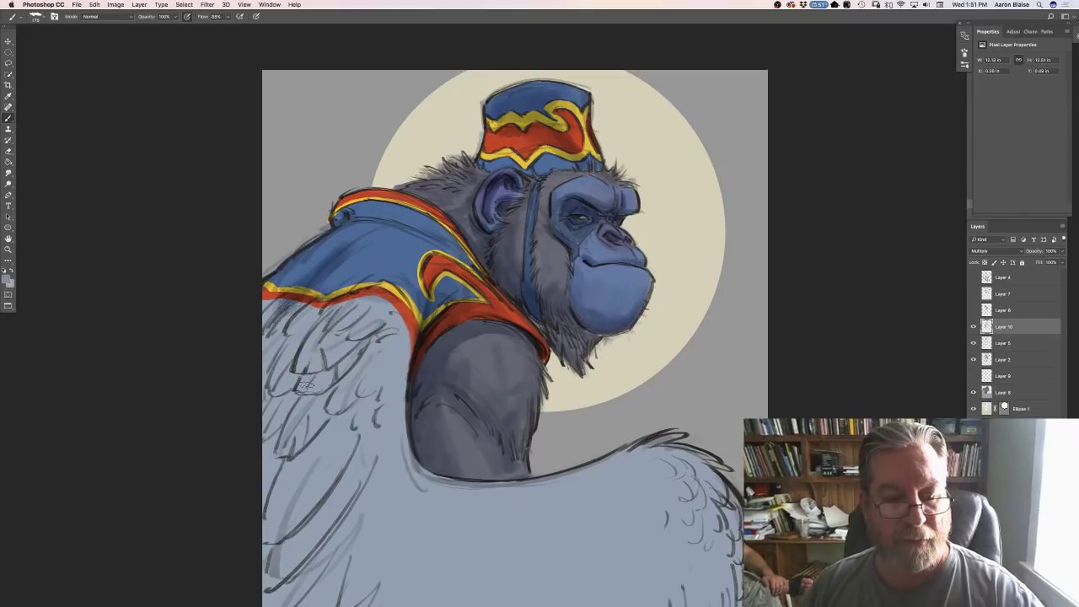
Enlarge the brush considerably and check its Dual Brush settings.
{"action": "left_click", "coordinate": [35, 17]}
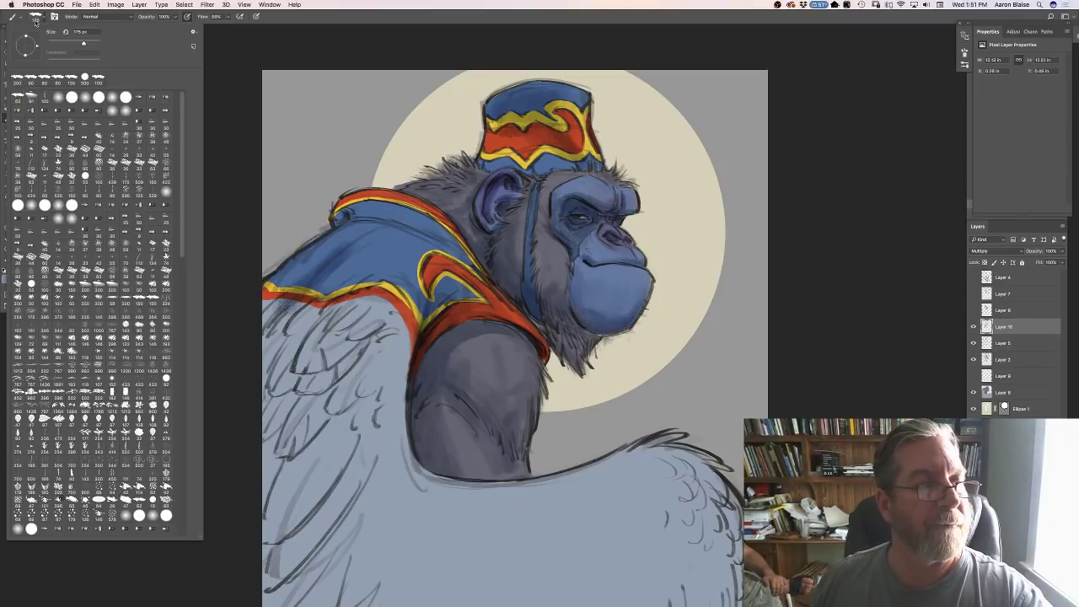
{"action": "left_click", "coordinate": [244, 206]}
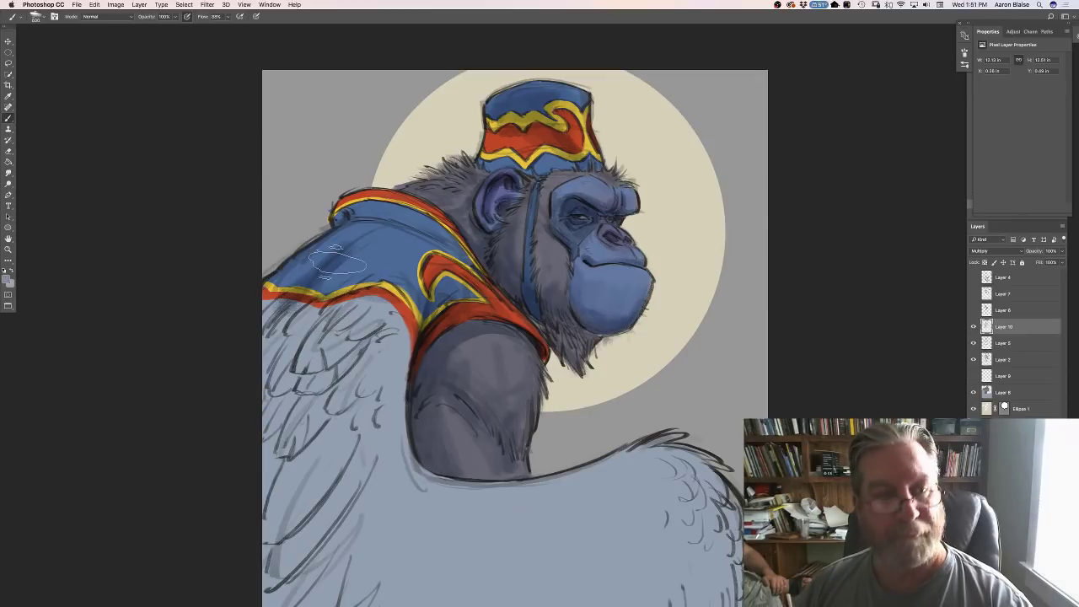
{"action": "left_click", "coordinate": [55, 16]}
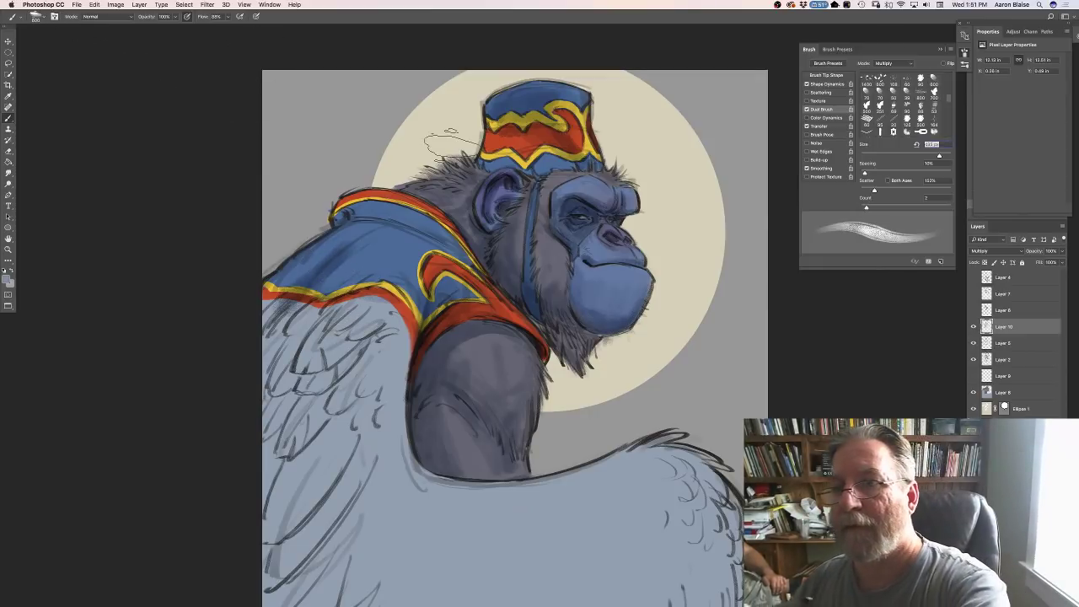
{"action": "left_click", "coordinate": [803, 45]}
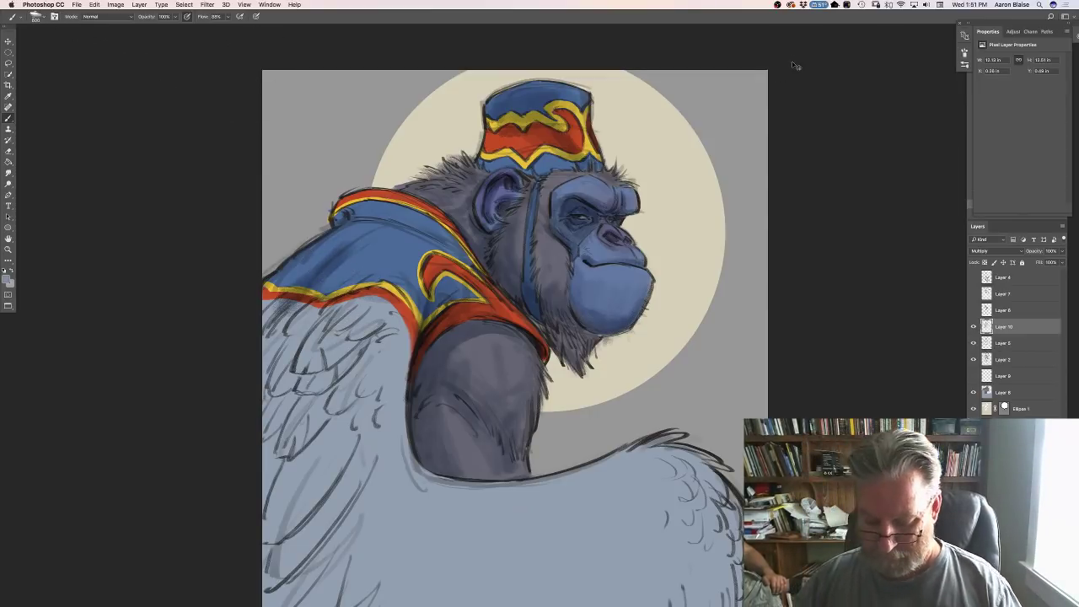
Create a new layer above Layer 10 and set its blending mode to Multiply.
{"action": "key", "text": "super+minus"}
{"action": "key", "text": "super+minus"}
{"action": "key", "text": "super+minus"}
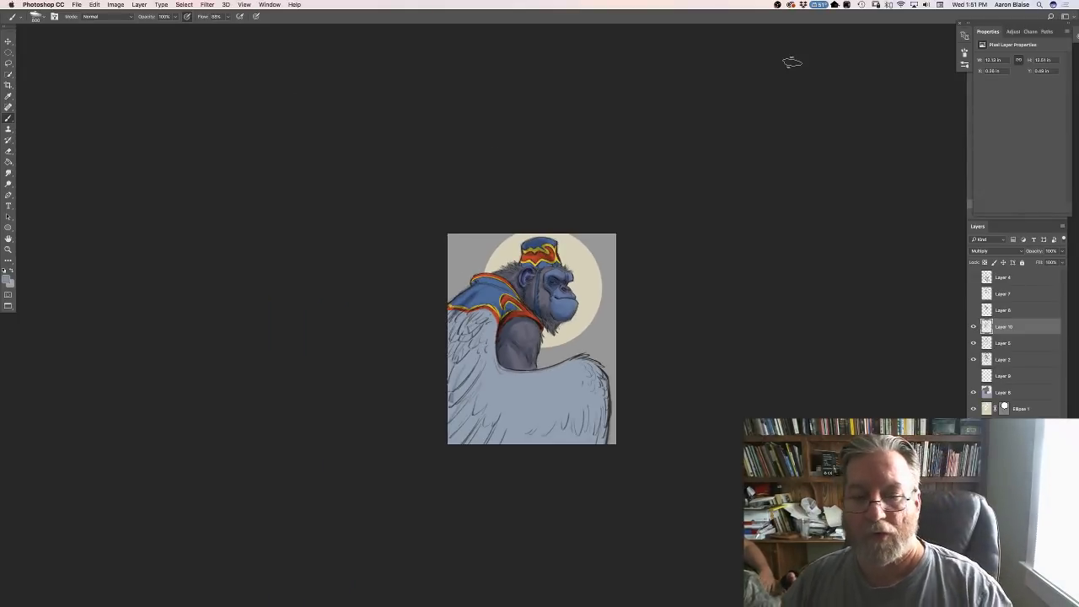
{"action": "left_click", "coordinate": [965, 51]}
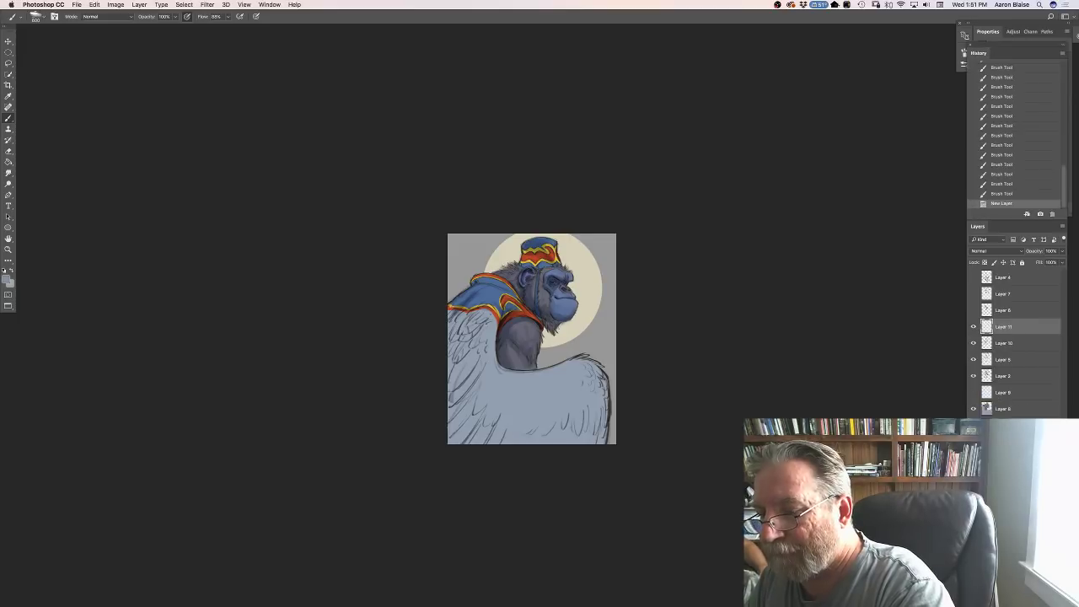
{"action": "key", "text": "super+shift+alt+n"}
{"action": "left_click", "coordinate": [974, 252]}
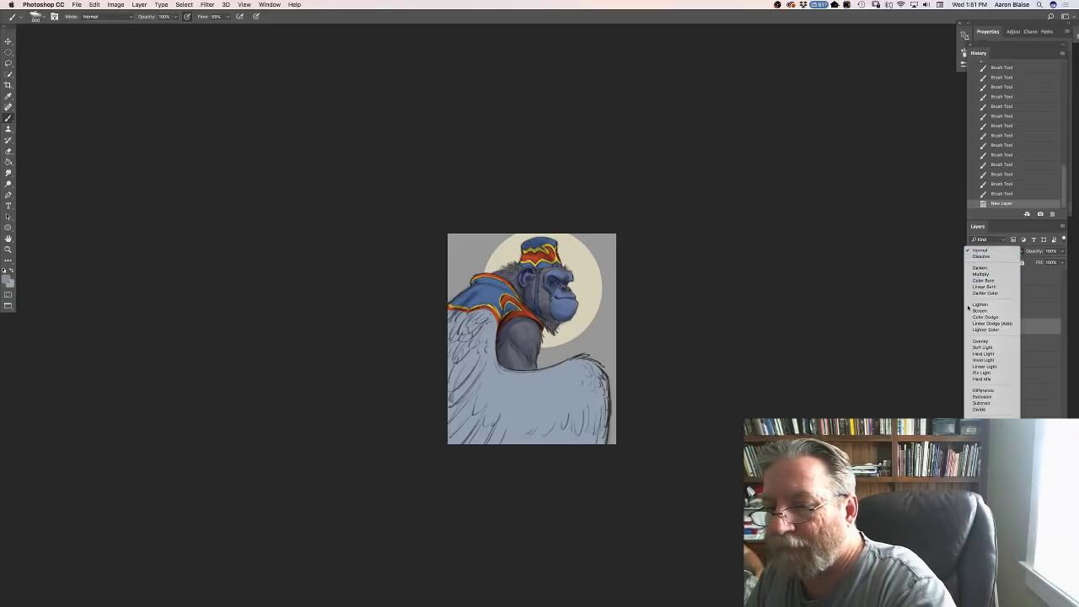
{"action": "left_click", "coordinate": [969, 307]}
Wash broad blue-grey shade over the wings and the arm, leaving a lighter rim along the wing's upper edge.
{"action": "left_click_drag", "start_coordinate": [590, 367], "coordinate": [600, 443]}
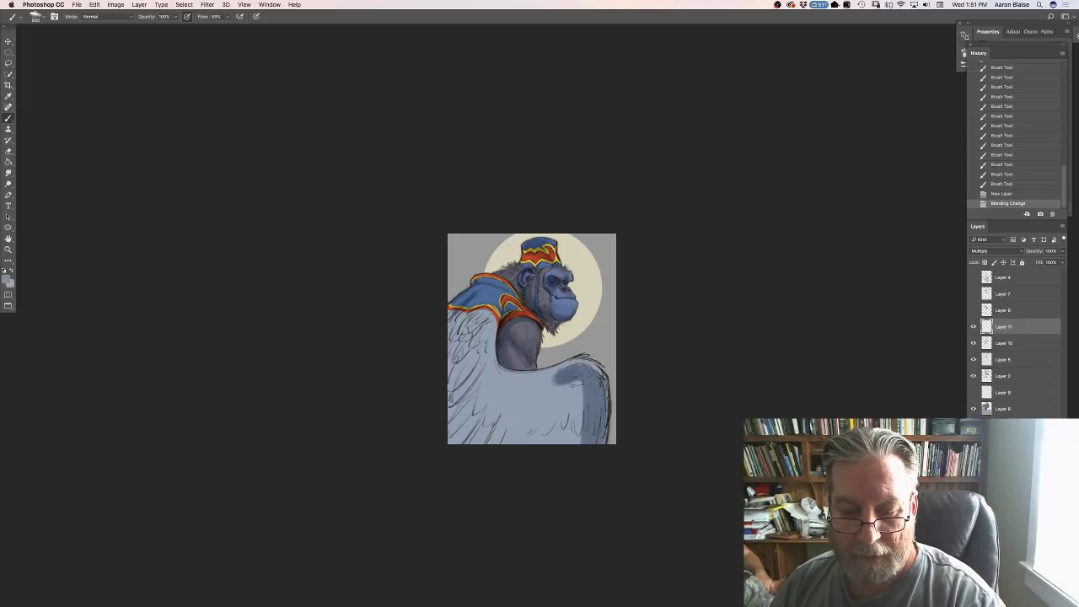
{"action": "mouse_move", "coordinate": [577, 376]}
{"action": "left_mouse_down"}
{"action": "mouse_move", "coordinate": [560, 413]}
{"action": "mouse_move", "coordinate": [538, 395]}
{"action": "mouse_move", "coordinate": [544, 385]}
{"action": "mouse_move", "coordinate": [489, 371]}
{"action": "mouse_move", "coordinate": [522, 426]}
{"action": "mouse_move", "coordinate": [486, 376]}
{"action": "mouse_move", "coordinate": [462, 413]}
{"action": "mouse_move", "coordinate": [439, 371]}
{"action": "mouse_move", "coordinate": [448, 354]}
{"action": "left_mouse_up"}
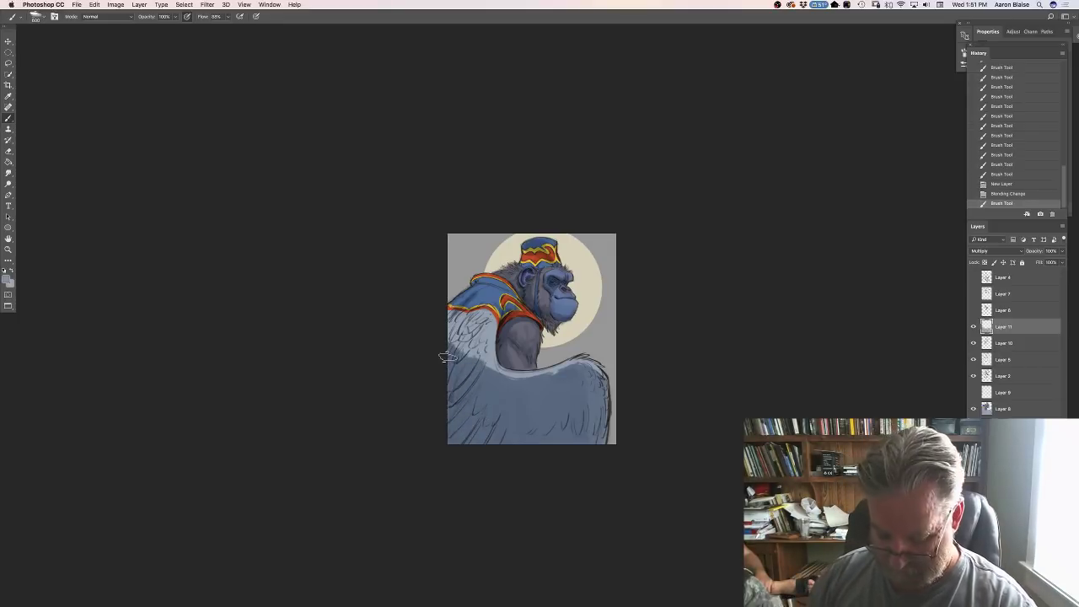
{"action": "key", "text": "super+plus"}
{"action": "key", "text": "super+plus"}
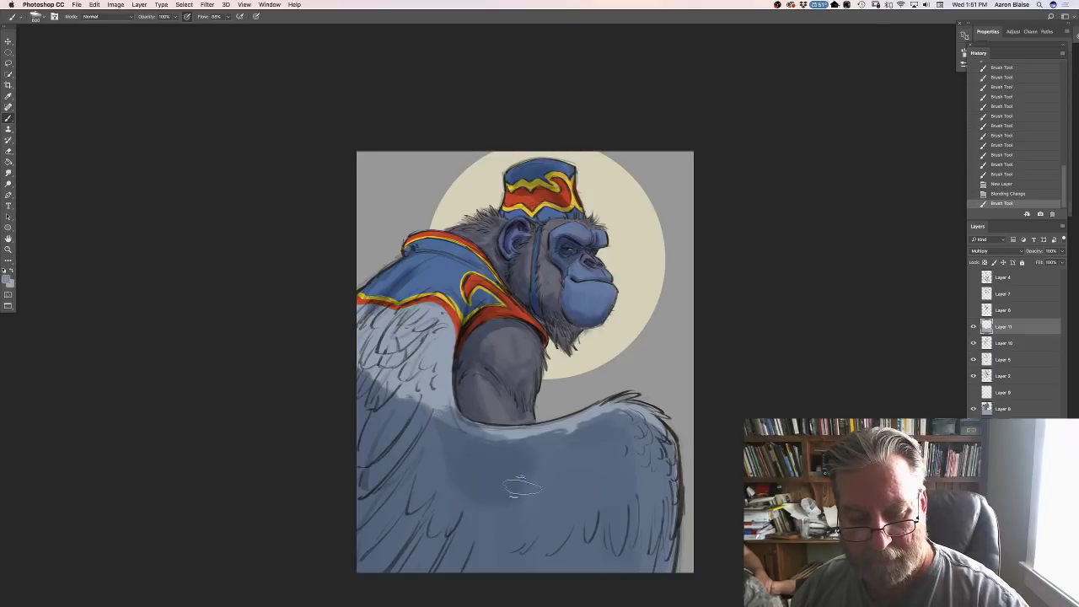
{"action": "mouse_move", "coordinate": [520, 488]}
{"action": "left_mouse_down"}
{"action": "mouse_move", "coordinate": [615, 434]}
{"action": "mouse_move", "coordinate": [636, 542]}
{"action": "mouse_move", "coordinate": [652, 472]}
{"action": "mouse_move", "coordinate": [610, 440]}
{"action": "mouse_move", "coordinate": [582, 473]}
{"action": "mouse_move", "coordinate": [539, 581]}
{"action": "mouse_move", "coordinate": [505, 565]}
{"action": "mouse_move", "coordinate": [473, 478]}
{"action": "mouse_move", "coordinate": [440, 486]}
{"action": "mouse_move", "coordinate": [397, 565]}
{"action": "mouse_move", "coordinate": [358, 397]}
{"action": "mouse_move", "coordinate": [389, 415]}
{"action": "mouse_move", "coordinate": [474, 428]}
{"action": "mouse_move", "coordinate": [485, 371]}
{"action": "mouse_move", "coordinate": [527, 431]}
{"action": "mouse_move", "coordinate": [492, 432]}
{"action": "left_mouse_up"}
{"action": "left_click", "coordinate": [491, 432]}
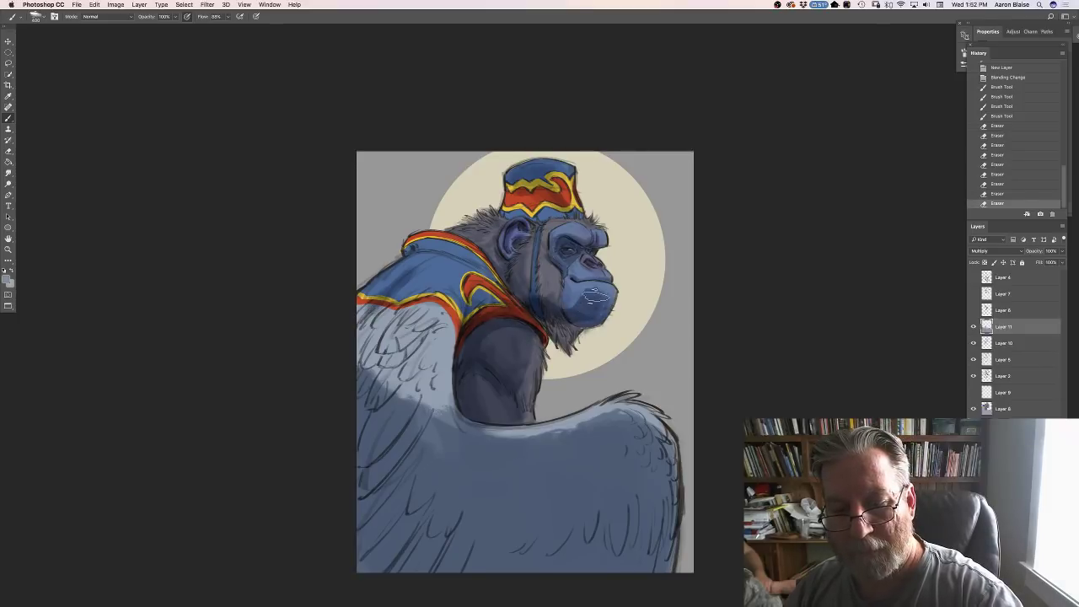
Shade the face, hat, neck fur, vest and the near wing's upper feathers with the same blue-grey shadow tone.
{"action": "mouse_move", "coordinate": [595, 295]}
{"action": "left_mouse_down"}
{"action": "mouse_move", "coordinate": [590, 263]}
{"action": "mouse_move", "coordinate": [581, 299]}
{"action": "mouse_move", "coordinate": [560, 302]}
{"action": "mouse_move", "coordinate": [554, 255]}
{"action": "mouse_move", "coordinate": [576, 264]}
{"action": "mouse_move", "coordinate": [595, 241]}
{"action": "mouse_move", "coordinate": [579, 221]}
{"action": "mouse_move", "coordinate": [568, 240]}
{"action": "mouse_move", "coordinate": [548, 169]}
{"action": "left_mouse_up"}
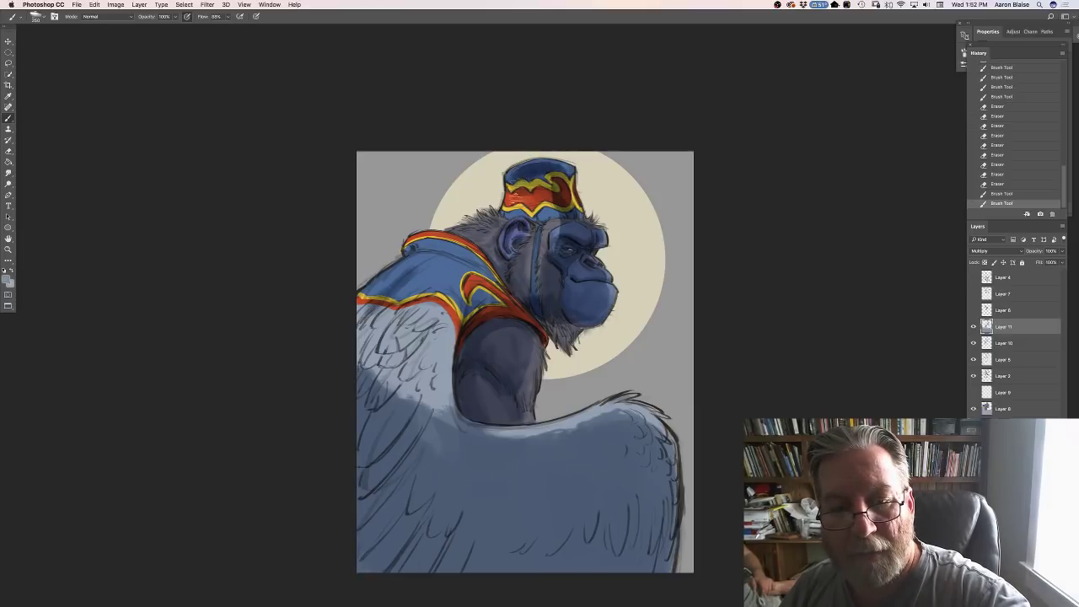
{"action": "mouse_move", "coordinate": [513, 192]}
{"action": "left_mouse_down"}
{"action": "mouse_move", "coordinate": [529, 220]}
{"action": "mouse_move", "coordinate": [551, 179]}
{"action": "mouse_move", "coordinate": [546, 261]}
{"action": "mouse_move", "coordinate": [526, 293]}
{"action": "mouse_move", "coordinate": [527, 227]}
{"action": "mouse_move", "coordinate": [489, 268]}
{"action": "mouse_move", "coordinate": [486, 244]}
{"action": "mouse_move", "coordinate": [510, 221]}
{"action": "mouse_move", "coordinate": [465, 231]}
{"action": "mouse_move", "coordinate": [462, 310]}
{"action": "left_mouse_up"}
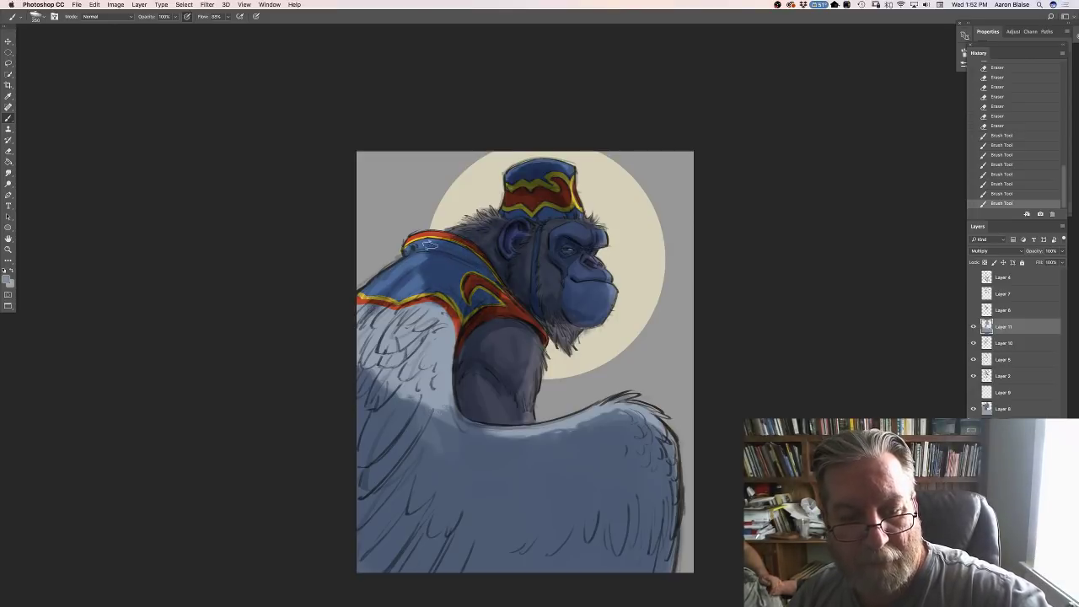
{"action": "left_click_drag", "start_coordinate": [426, 238], "coordinate": [415, 249]}
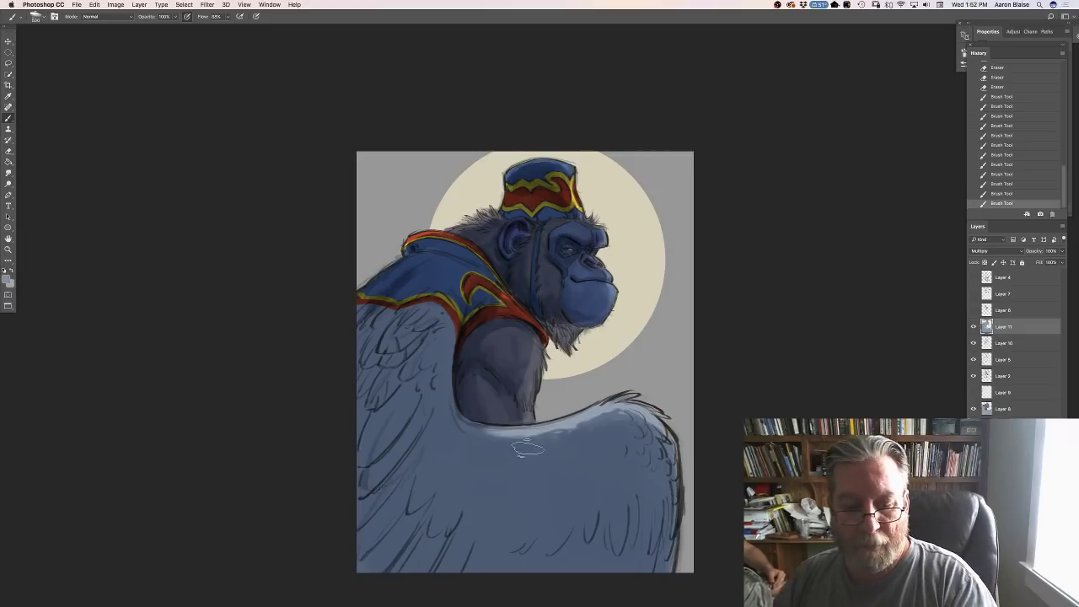
Darken the wing just below its curved upper edge to narrow the light rim, and check the whole figure.
{"action": "left_click_drag", "start_coordinate": [473, 439], "coordinate": [575, 434]}
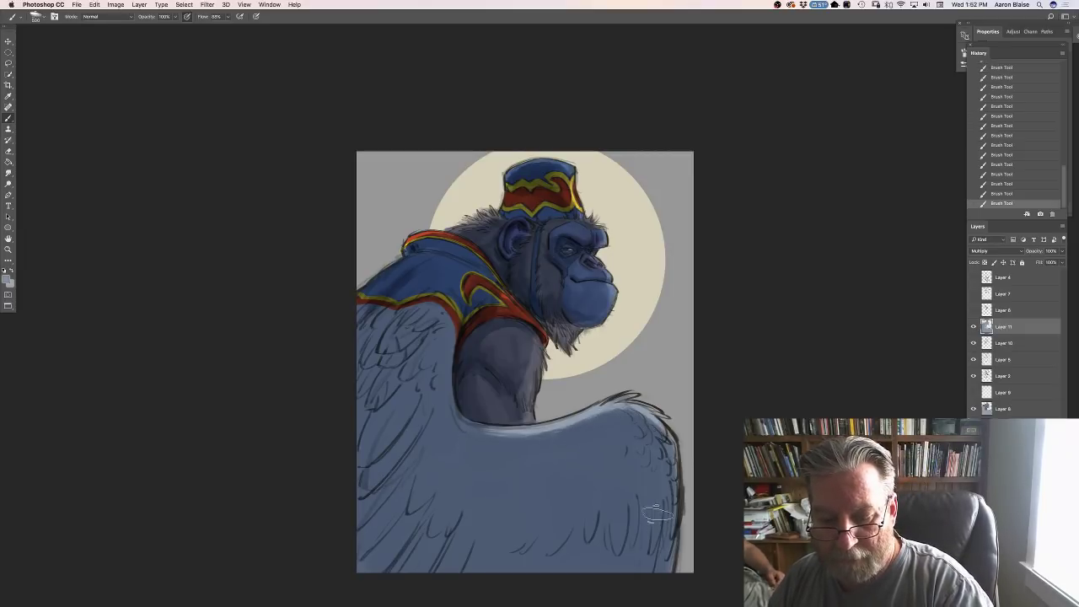
{"action": "key", "text": "super+minus"}
{"action": "key", "text": "super+minus"}
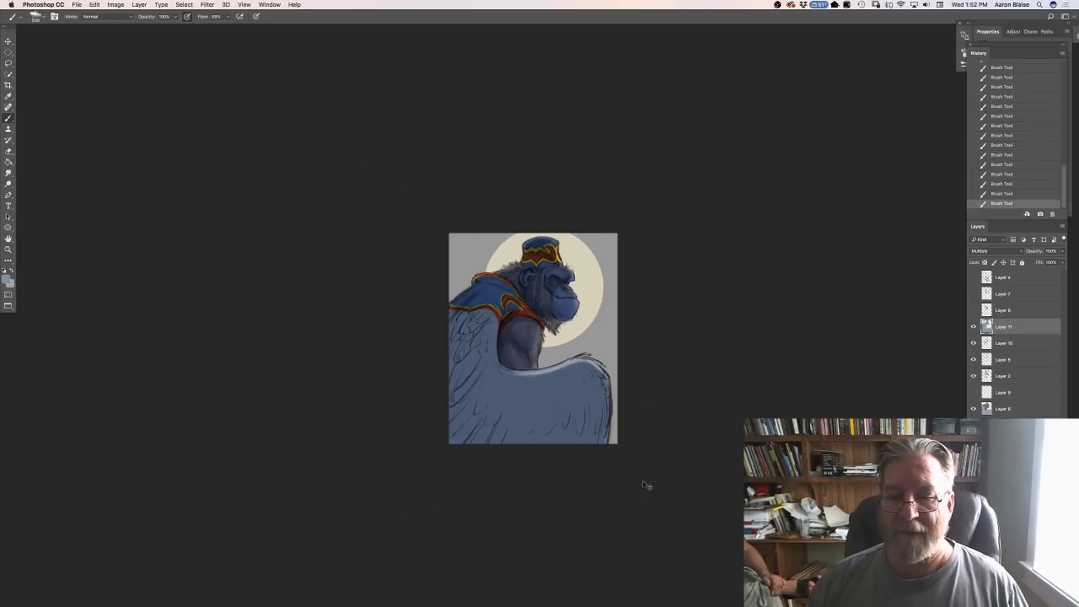
{"action": "key", "text": "super+plus"}
{"action": "key", "text": "super+plus"}
{"action": "key", "text": "super+plus"}
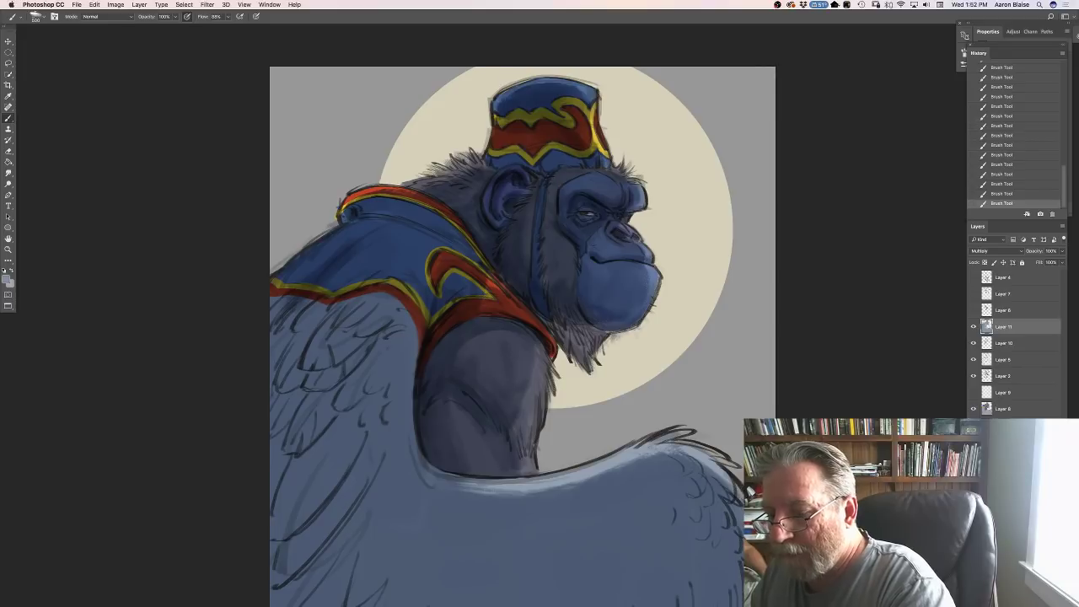
Add a new layer beneath the gorilla and moon, and choose a dark navy foreground colour with hue 212 and 62% saturation.
{"action": "key", "text": "super+shift+alt+n"}
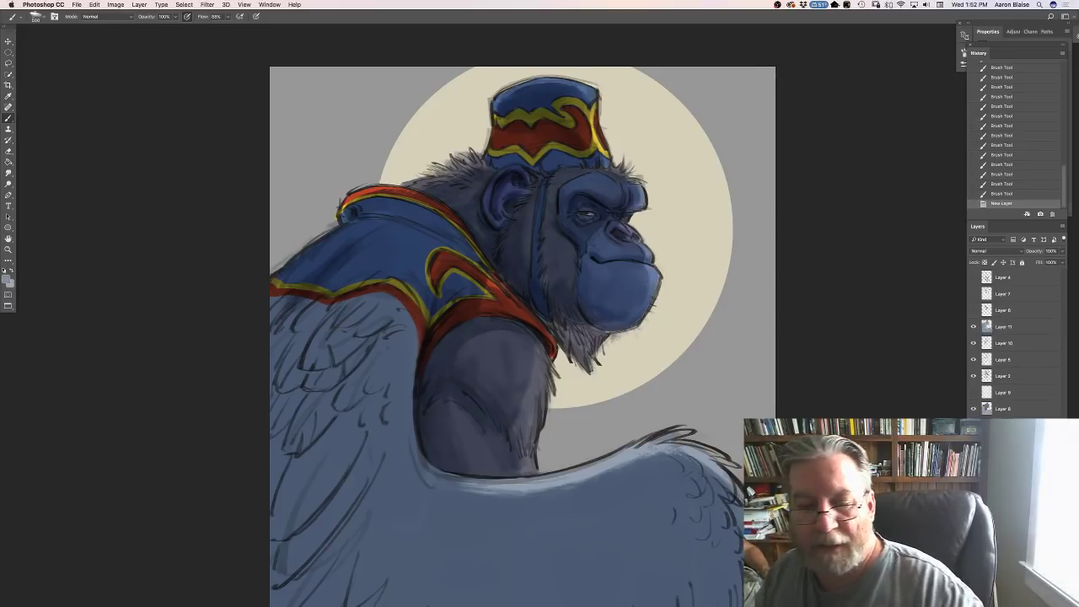
{"action": "left_click", "coordinate": [7, 279]}
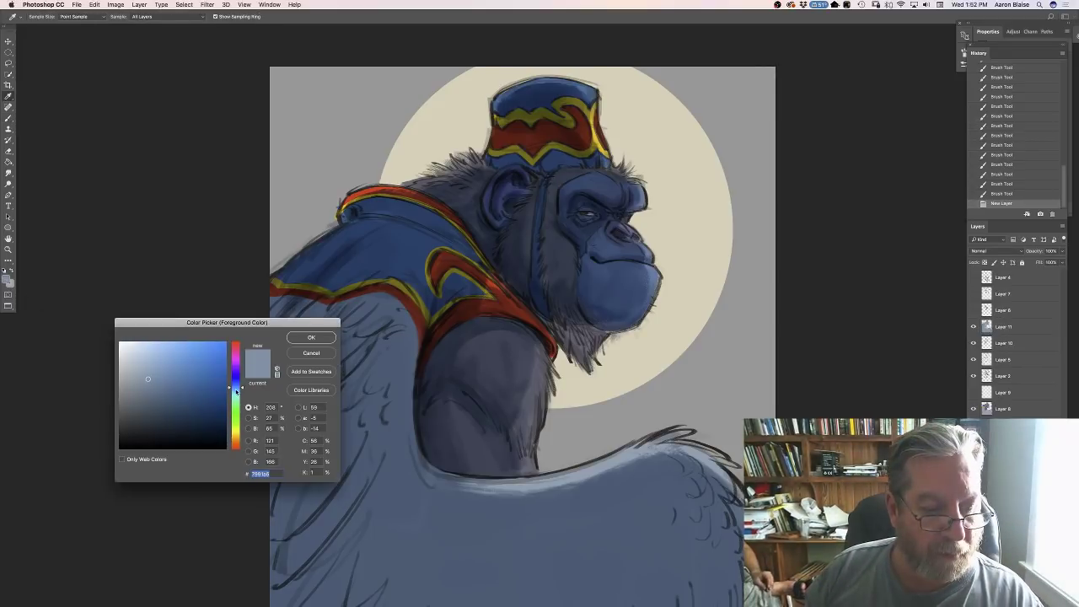
{"action": "left_click_drag", "start_coordinate": [236, 386], "coordinate": [236, 385]}
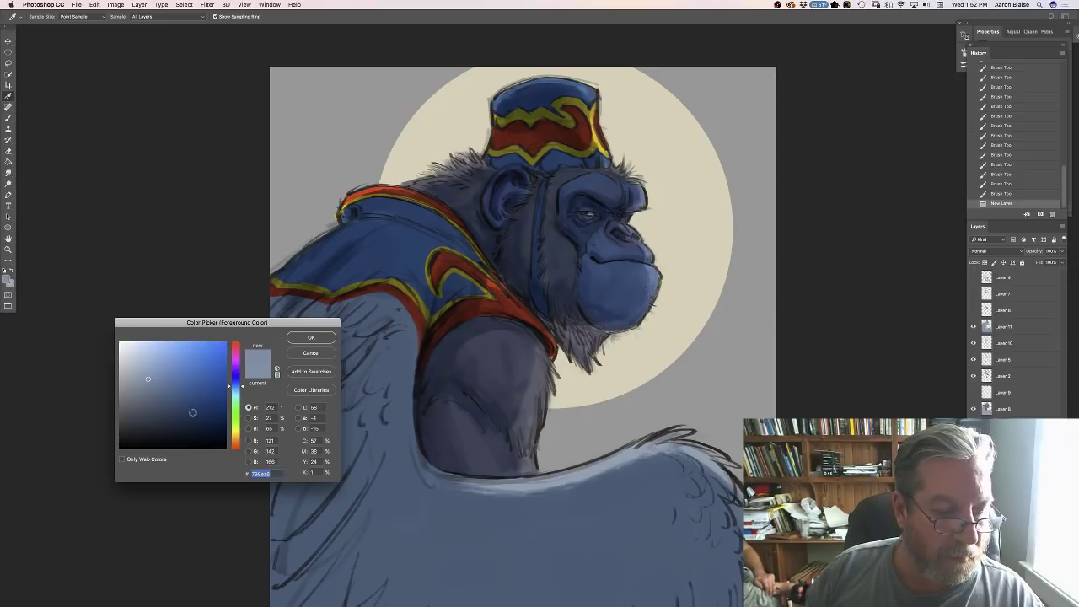
{"action": "left_click", "coordinate": [187, 414]}
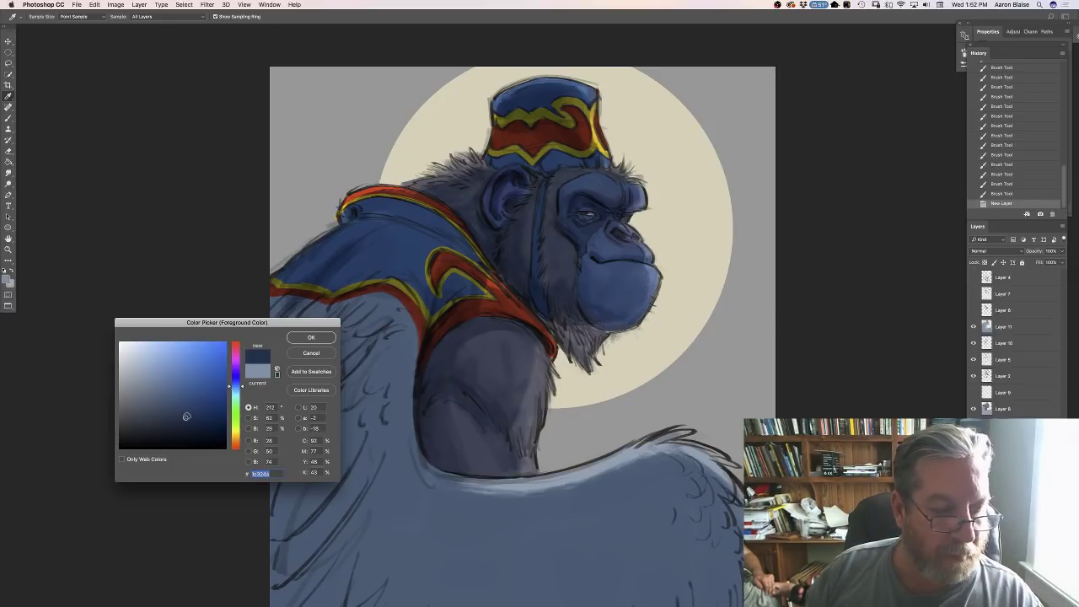
{"action": "left_click", "coordinate": [304, 339]}
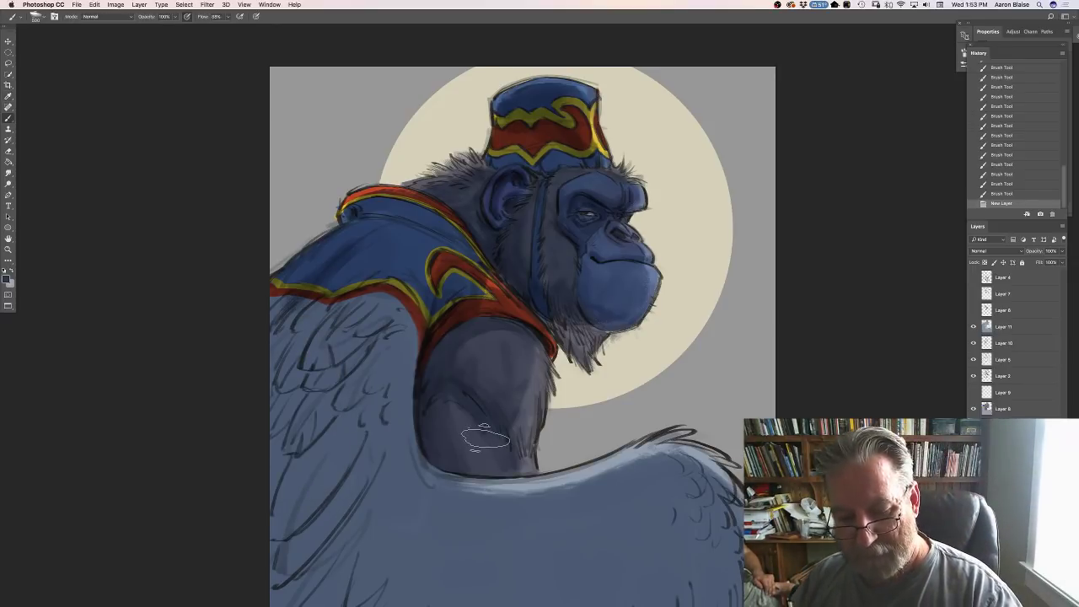
Paint the grey background dark navy on all sides of the moon and behind the wings with broad strokes.
{"action": "key", "text": "super+minus"}
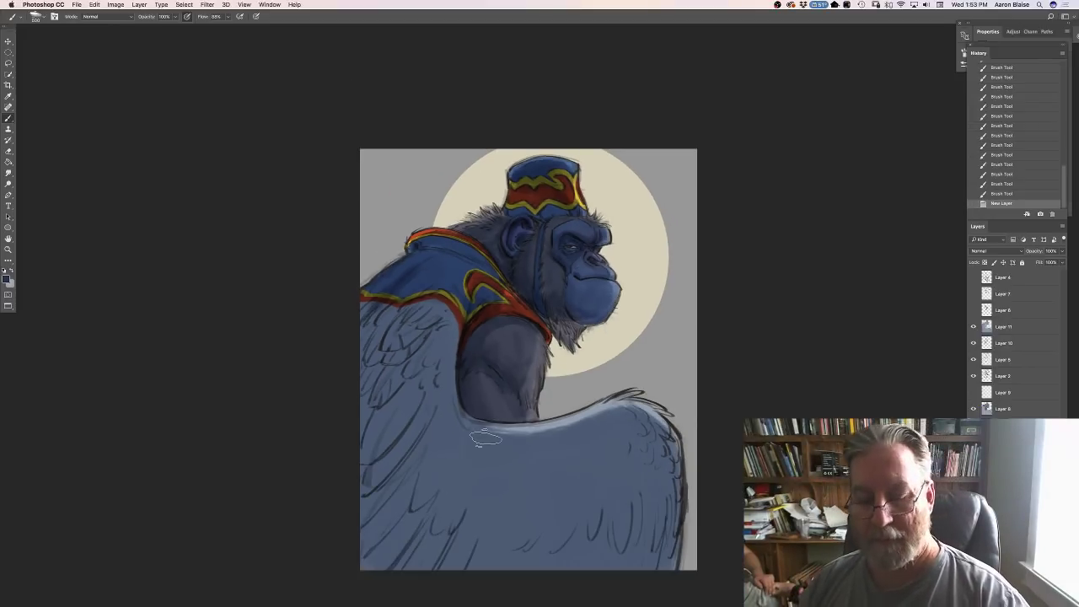
{"action": "mouse_move", "coordinate": [531, 371]}
{"action": "left_mouse_down"}
{"action": "mouse_move", "coordinate": [581, 386]}
{"action": "mouse_move", "coordinate": [628, 371]}
{"action": "left_mouse_up"}
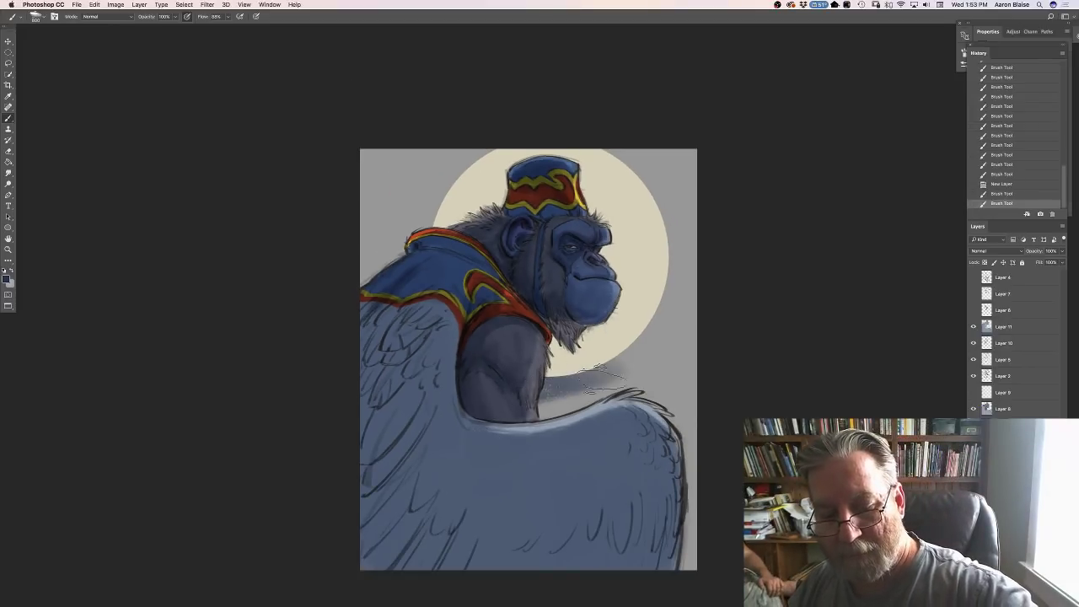
{"action": "mouse_move", "coordinate": [548, 401]}
{"action": "left_mouse_down"}
{"action": "mouse_move", "coordinate": [611, 402]}
{"action": "mouse_move", "coordinate": [689, 313]}
{"action": "mouse_move", "coordinate": [700, 284]}
{"action": "mouse_move", "coordinate": [641, 356]}
{"action": "mouse_move", "coordinate": [636, 387]}
{"action": "mouse_move", "coordinate": [687, 413]}
{"action": "mouse_move", "coordinate": [674, 528]}
{"action": "mouse_move", "coordinate": [679, 594]}
{"action": "left_mouse_up"}
{"action": "mouse_move", "coordinate": [689, 286]}
{"action": "left_mouse_down"}
{"action": "mouse_move", "coordinate": [686, 197]}
{"action": "mouse_move", "coordinate": [695, 289]}
{"action": "mouse_move", "coordinate": [695, 265]}
{"action": "mouse_move", "coordinate": [630, 150]}
{"action": "mouse_move", "coordinate": [573, 108]}
{"action": "left_mouse_up"}
{"action": "left_click_drag", "start_coordinate": [681, 192], "coordinate": [643, 101]}
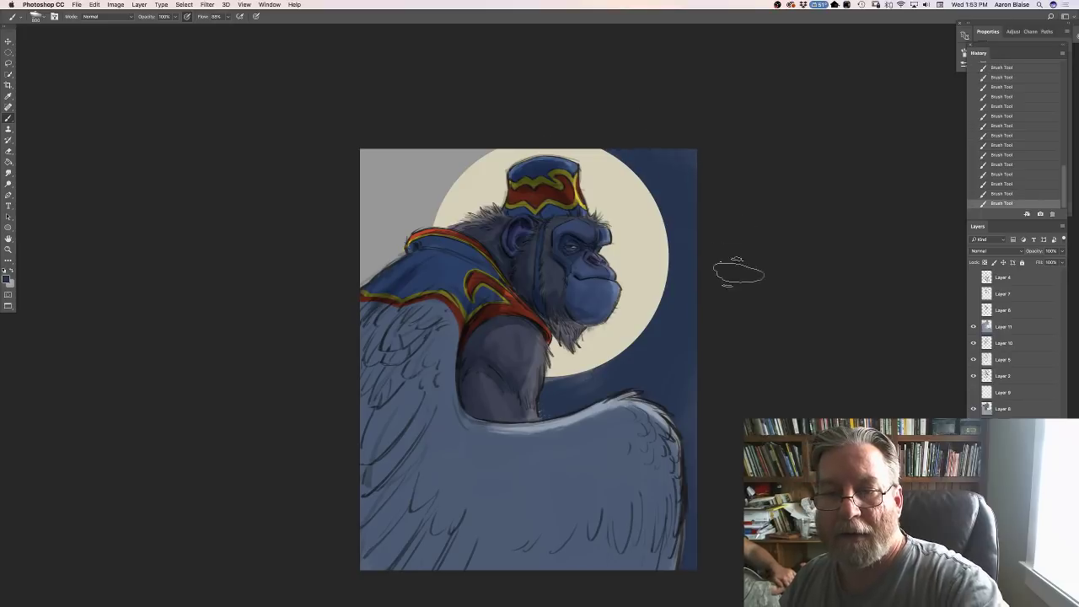
{"action": "mouse_move", "coordinate": [470, 137]}
{"action": "left_mouse_down"}
{"action": "mouse_move", "coordinate": [389, 240]}
{"action": "mouse_move", "coordinate": [416, 141]}
{"action": "mouse_move", "coordinate": [385, 190]}
{"action": "mouse_move", "coordinate": [354, 196]}
{"action": "mouse_move", "coordinate": [369, 155]}
{"action": "mouse_move", "coordinate": [398, 140]}
{"action": "mouse_move", "coordinate": [364, 281]}
{"action": "mouse_move", "coordinate": [401, 250]}
{"action": "left_mouse_up"}
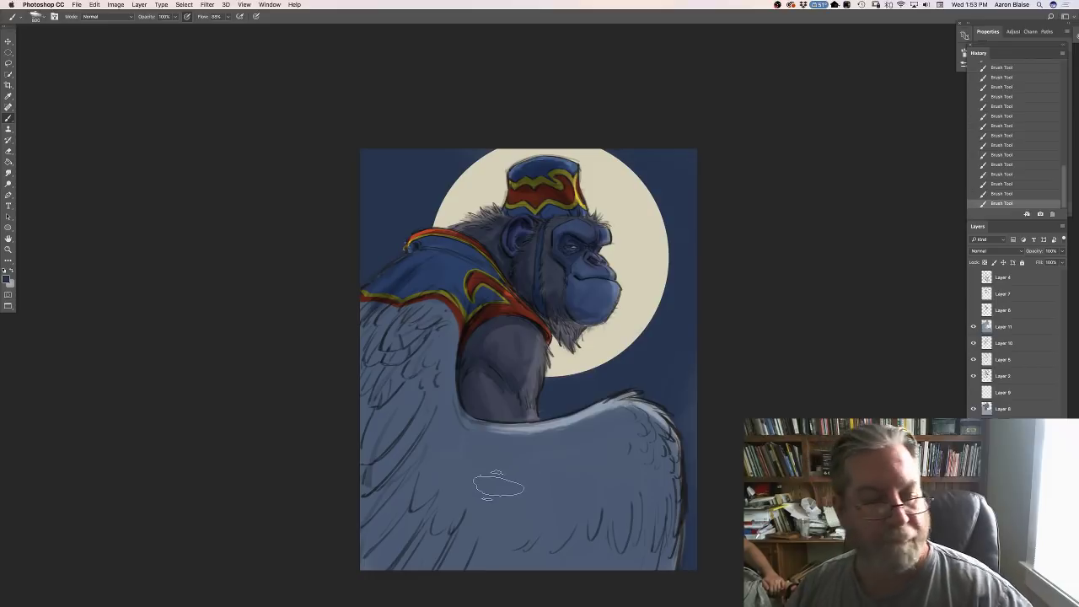
Shift the foreground colour to a teal blue with hue 196 and brush it over the navy sky around the moon.
{"action": "left_click", "coordinate": [7, 278]}
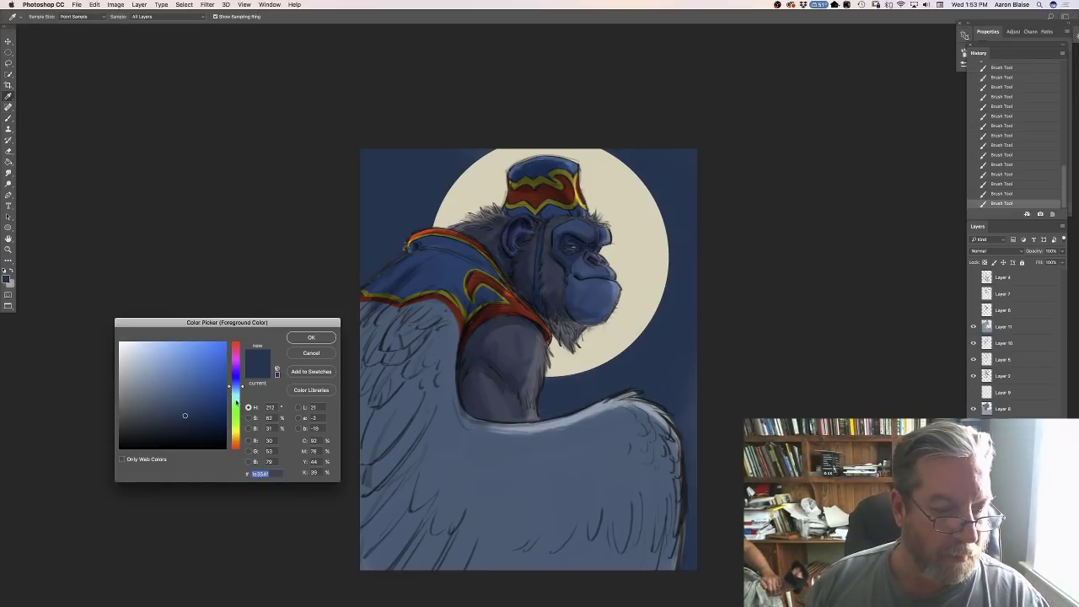
{"action": "left_click", "coordinate": [236, 391]}
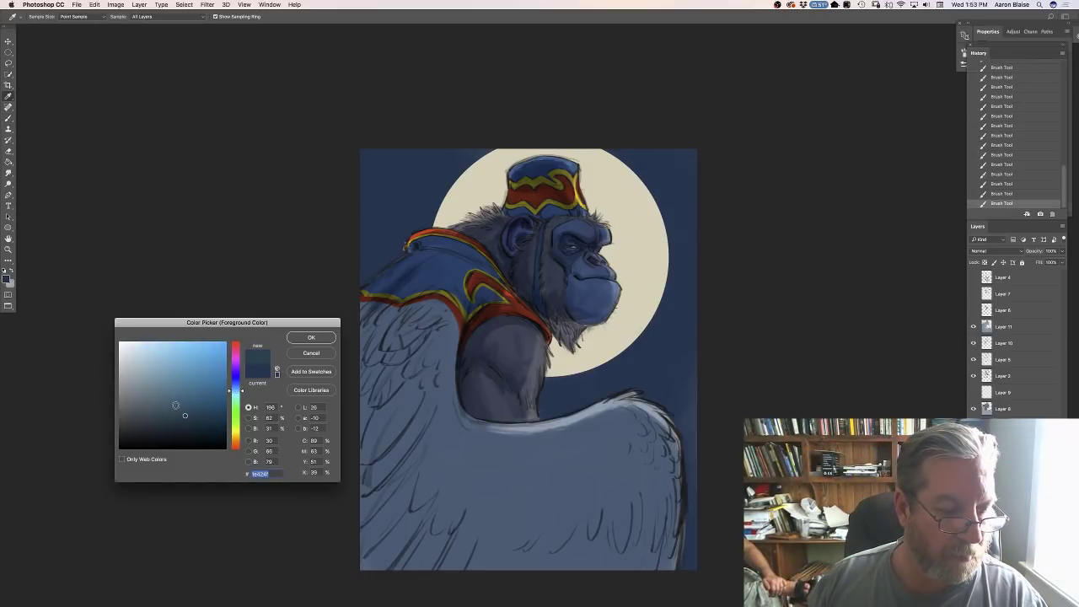
{"action": "left_click", "coordinate": [311, 337]}
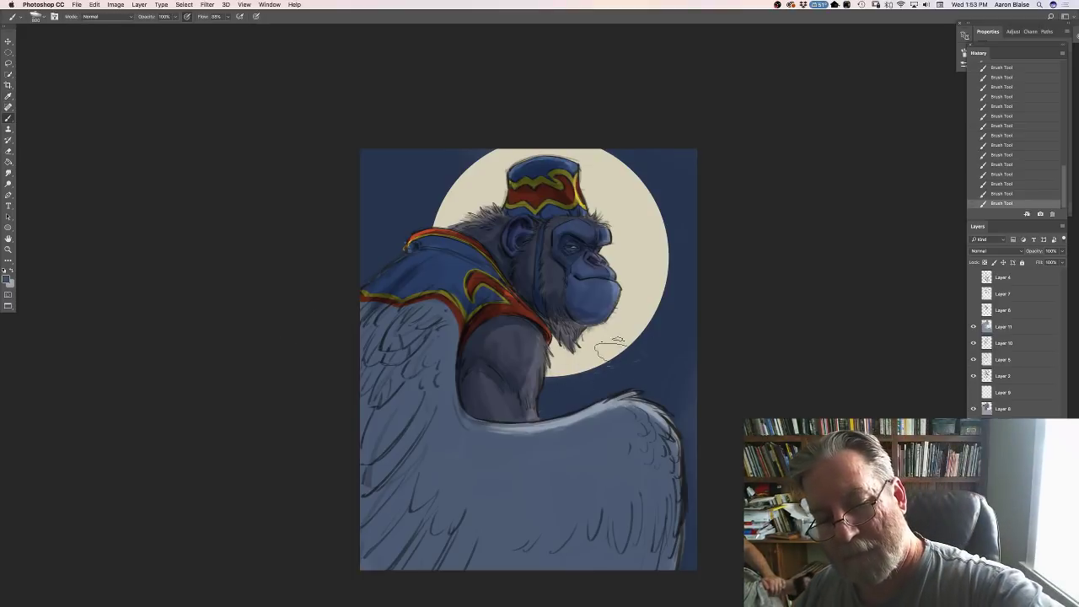
{"action": "left_click_drag", "start_coordinate": [610, 350], "coordinate": [569, 369]}
{"action": "left_click_drag", "start_coordinate": [529, 403], "coordinate": [595, 410]}
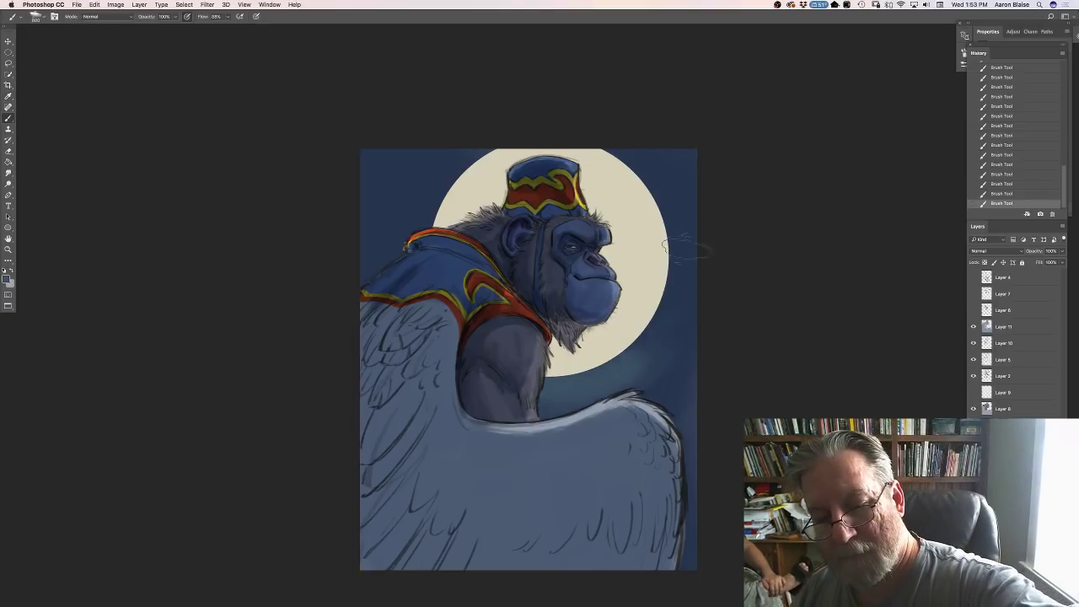
{"action": "mouse_move", "coordinate": [683, 247]}
{"action": "left_mouse_down"}
{"action": "mouse_move", "coordinate": [653, 371]}
{"action": "mouse_move", "coordinate": [715, 316]}
{"action": "left_mouse_up"}
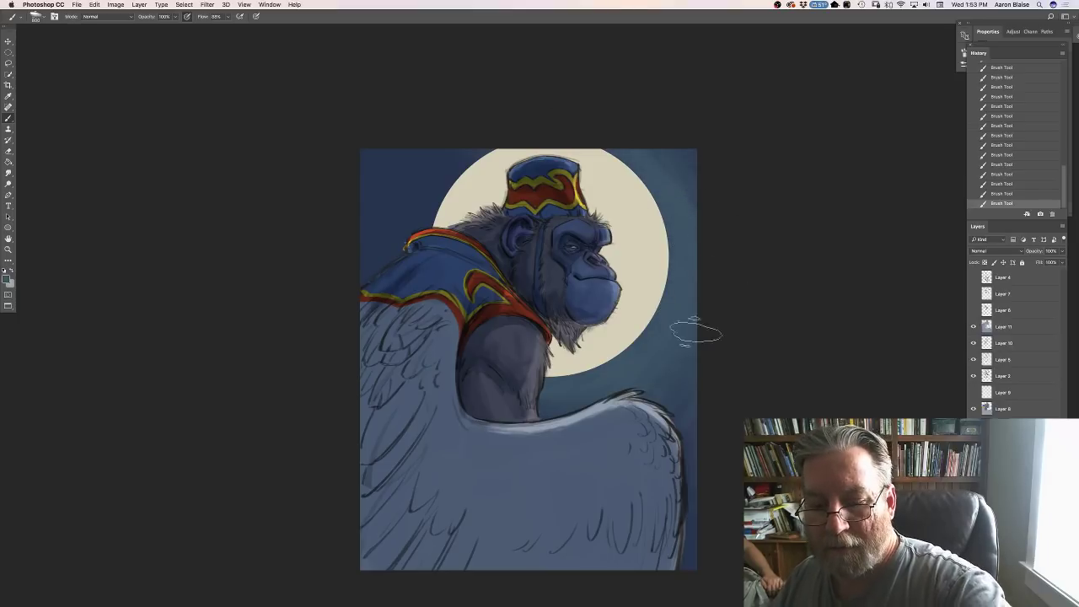
{"action": "mouse_move", "coordinate": [438, 211]}
{"action": "left_mouse_down"}
{"action": "mouse_move", "coordinate": [487, 141]}
{"action": "mouse_move", "coordinate": [385, 264]}
{"action": "mouse_move", "coordinate": [406, 156]}
{"action": "left_mouse_up"}
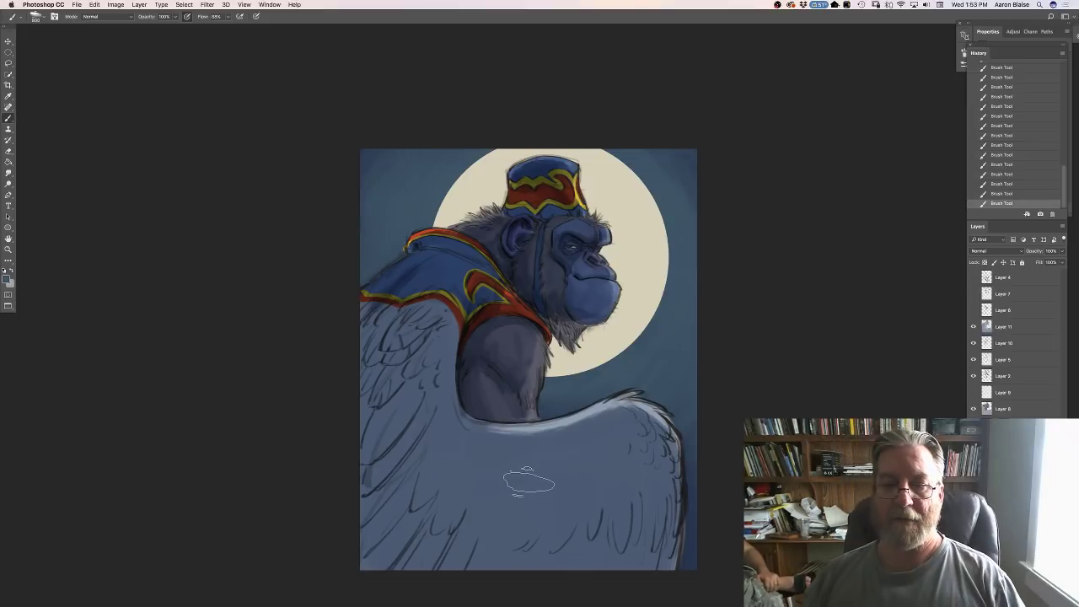
Choose a lighter teal foreground colour with hue 188, 44% saturation and 58% brightness, and brush a soft glow into the sky around the moon.
{"action": "left_click", "coordinate": [7, 279]}
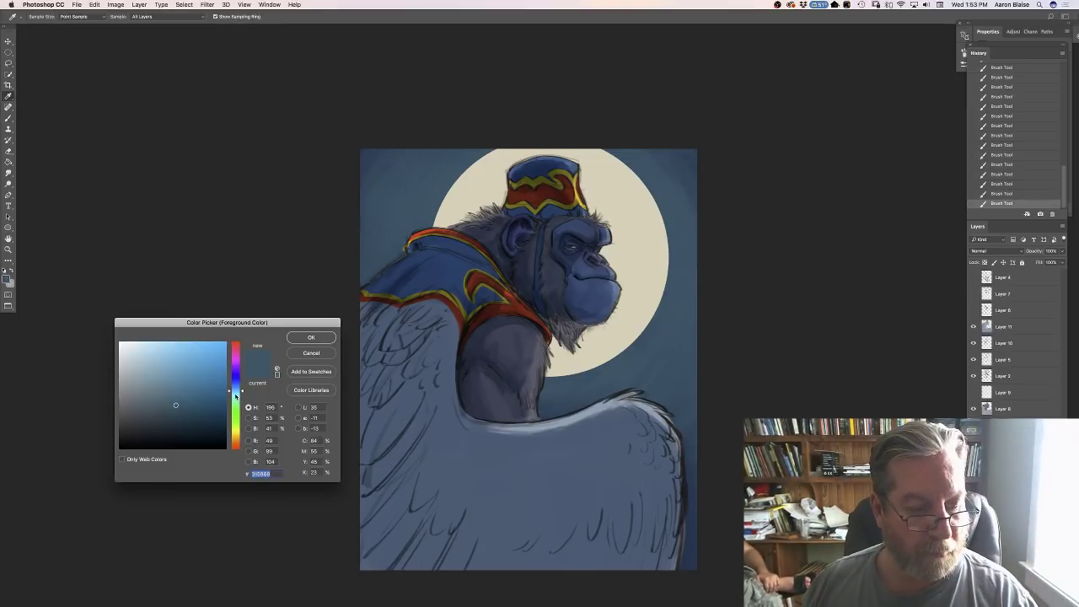
{"action": "left_click", "coordinate": [167, 386]}
{"action": "left_click", "coordinate": [311, 338]}
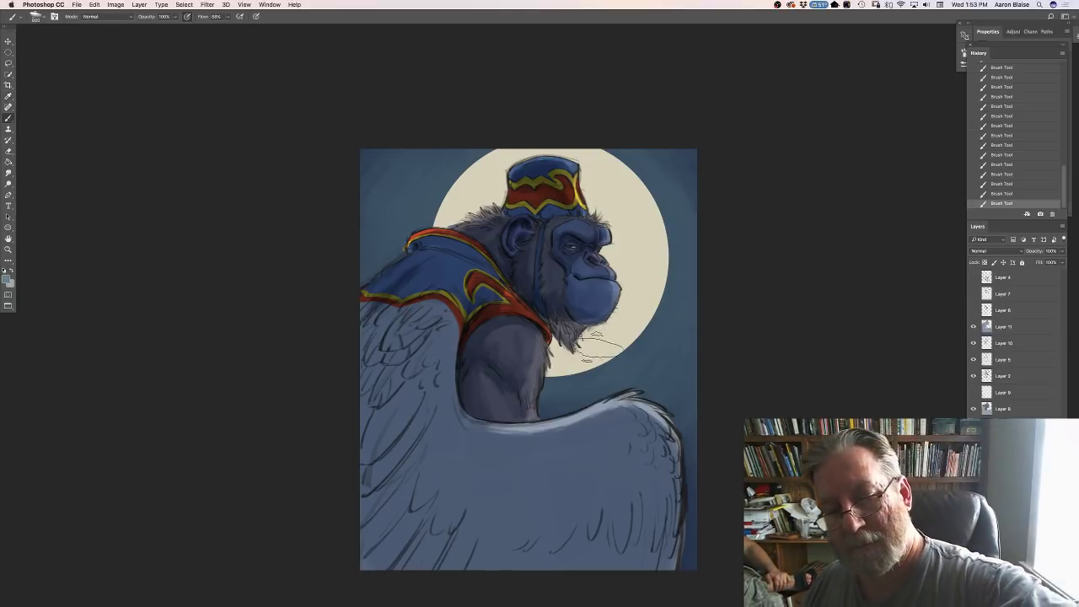
{"action": "mouse_move", "coordinate": [598, 354]}
{"action": "left_mouse_down"}
{"action": "mouse_move", "coordinate": [573, 364]}
{"action": "mouse_move", "coordinate": [581, 384]}
{"action": "mouse_move", "coordinate": [594, 366]}
{"action": "left_mouse_up"}
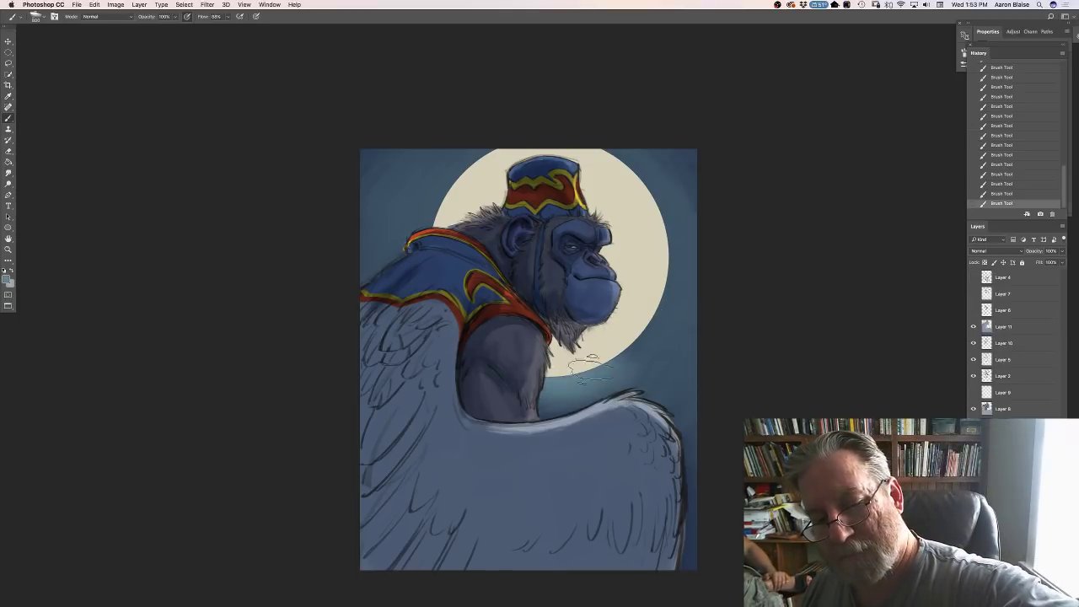
{"action": "left_click_drag", "start_coordinate": [647, 302], "coordinate": [663, 271]}
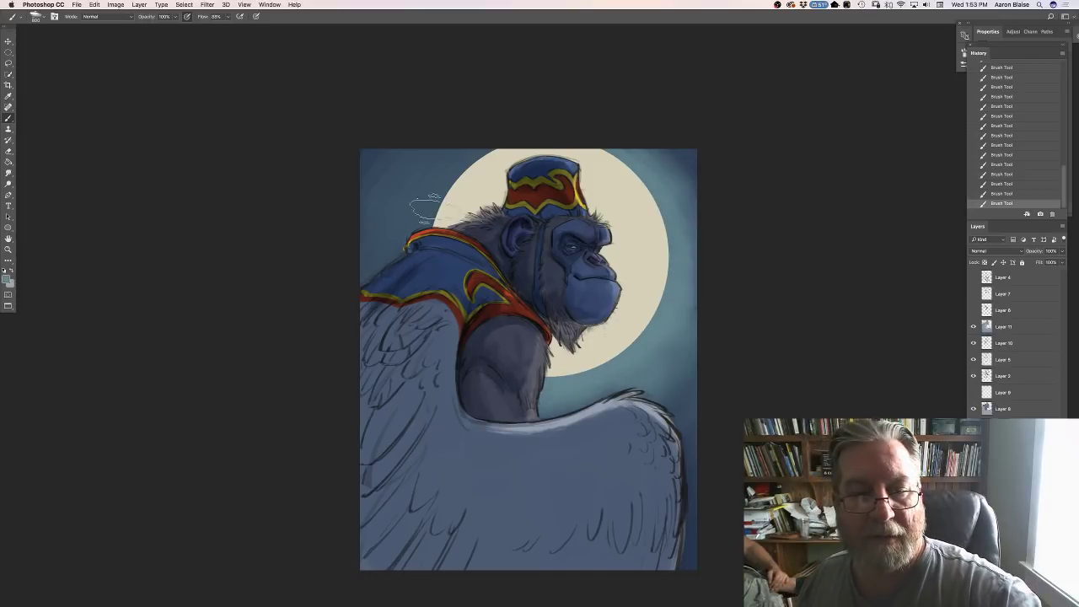
{"action": "left_click_drag", "start_coordinate": [436, 215], "coordinate": [498, 145]}
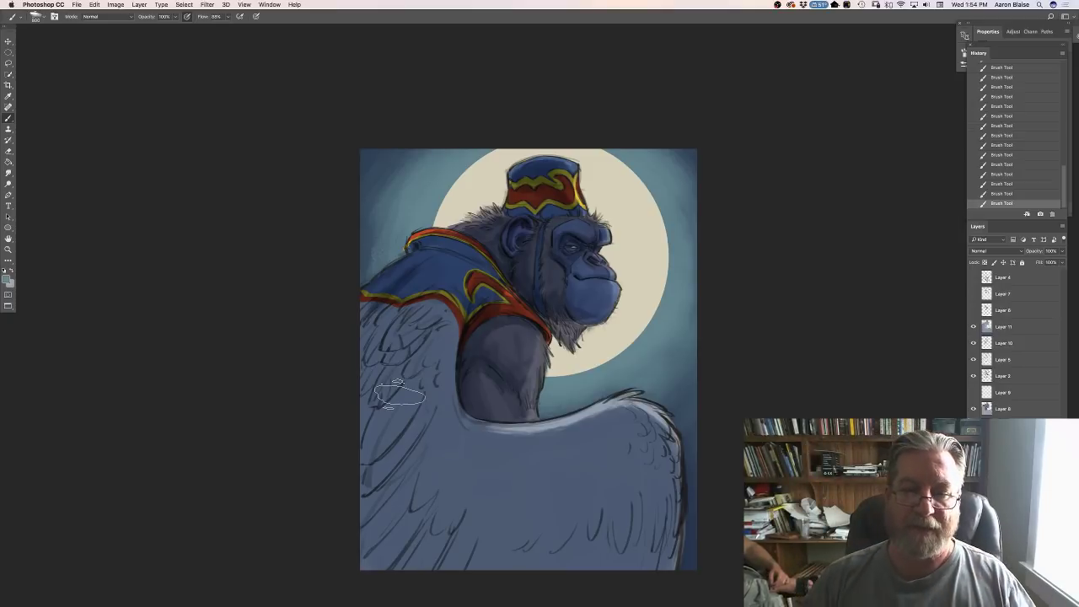
Choose a pale yellow-green with hue 66, 31% saturation and 72% brightness, and brush a halo around the moon's rim.
{"action": "left_click", "coordinate": [8, 279]}
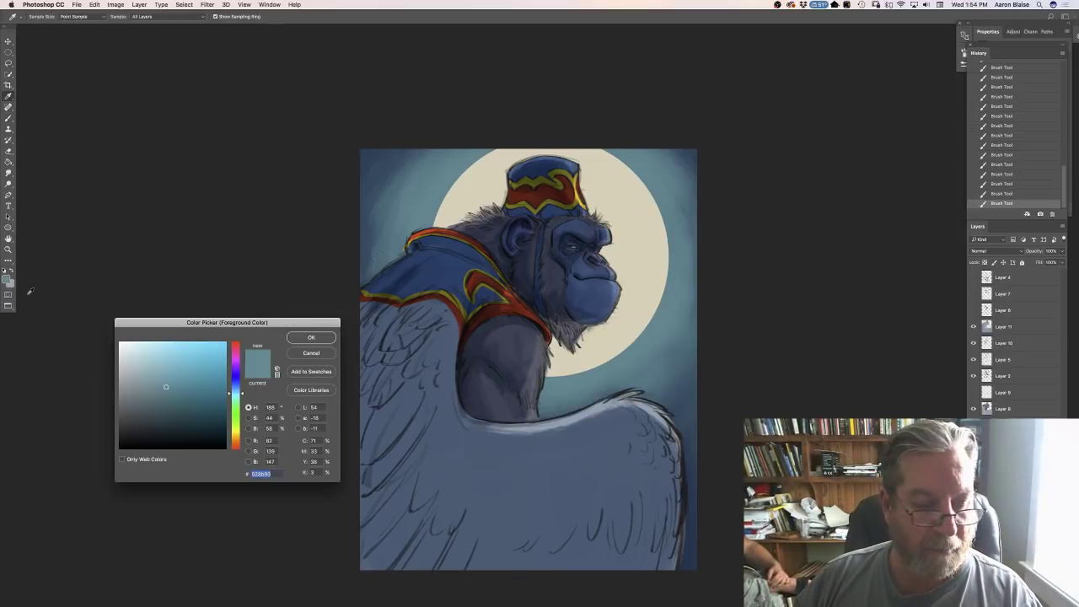
{"action": "left_click", "coordinate": [234, 429]}
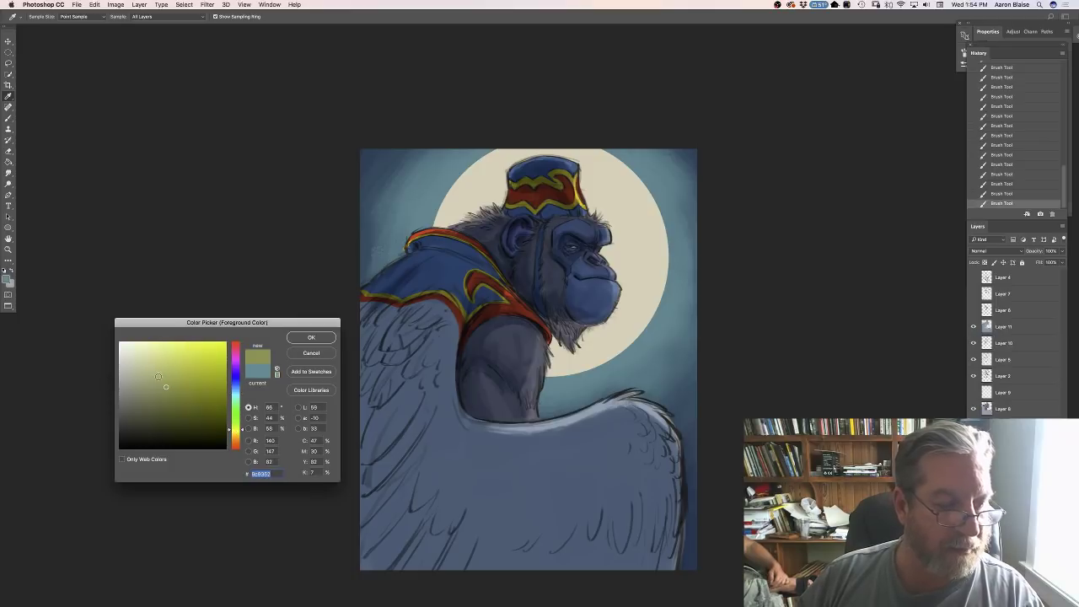
{"action": "left_click", "coordinate": [152, 372]}
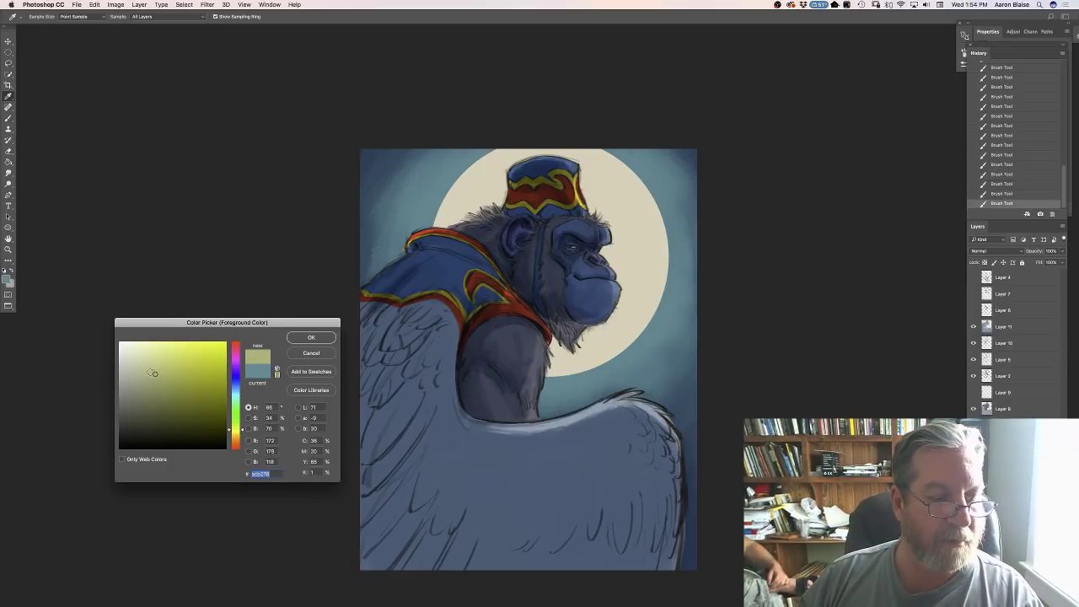
{"action": "left_click", "coordinate": [310, 337]}
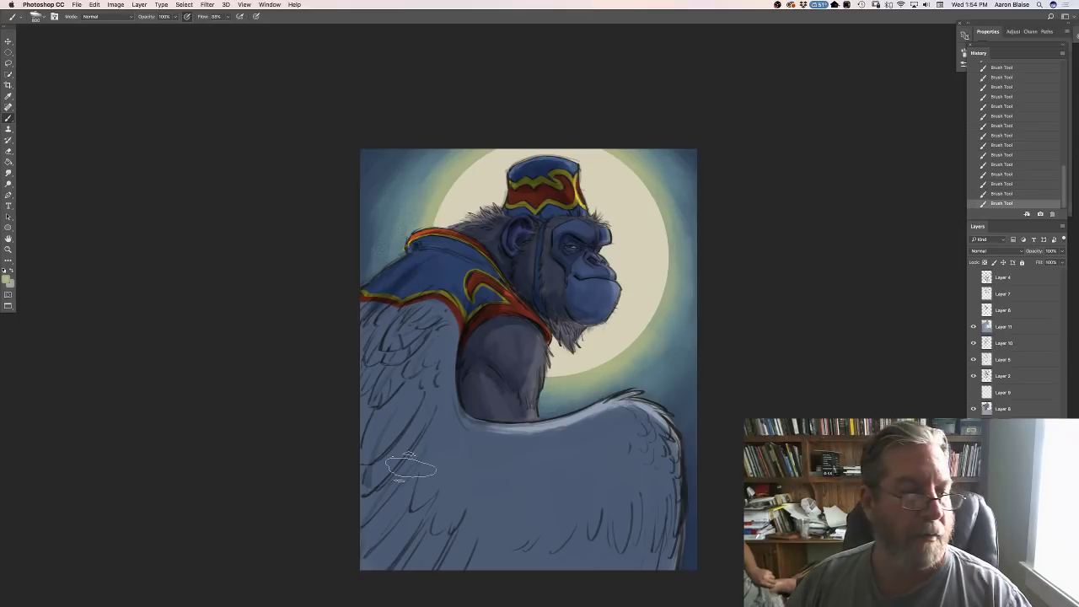
Shift the foreground colour to a lighter, warmer yellow with hue 48 and brush it over the inner halo along the moon's edge.
{"action": "left_click", "coordinate": [7, 279]}
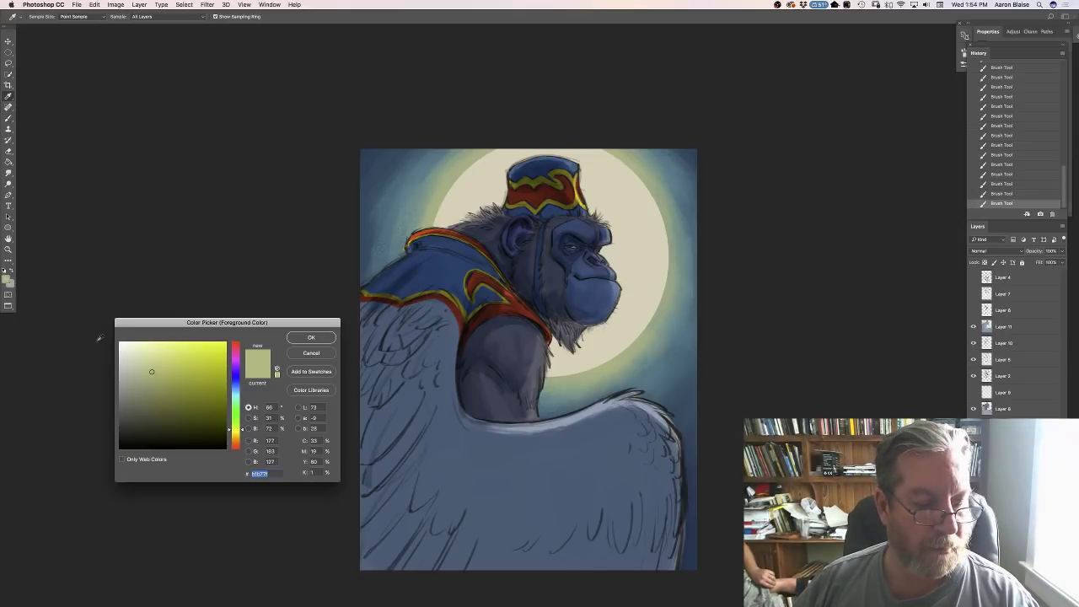
{"action": "left_click_drag", "start_coordinate": [235, 431], "coordinate": [237, 439]}
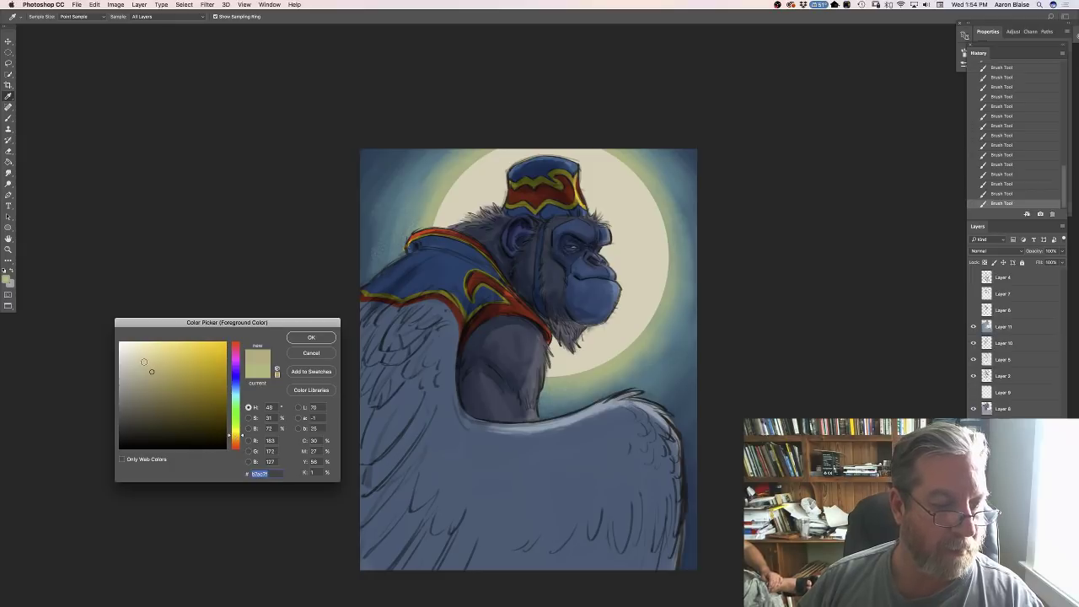
{"action": "left_click", "coordinate": [145, 362]}
{"action": "left_click", "coordinate": [294, 339]}
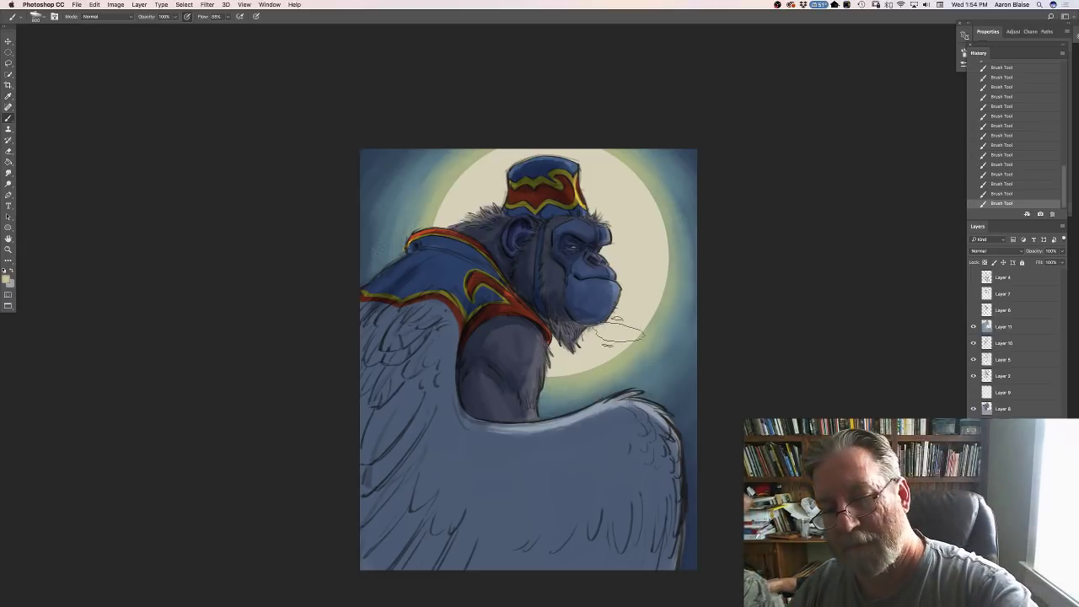
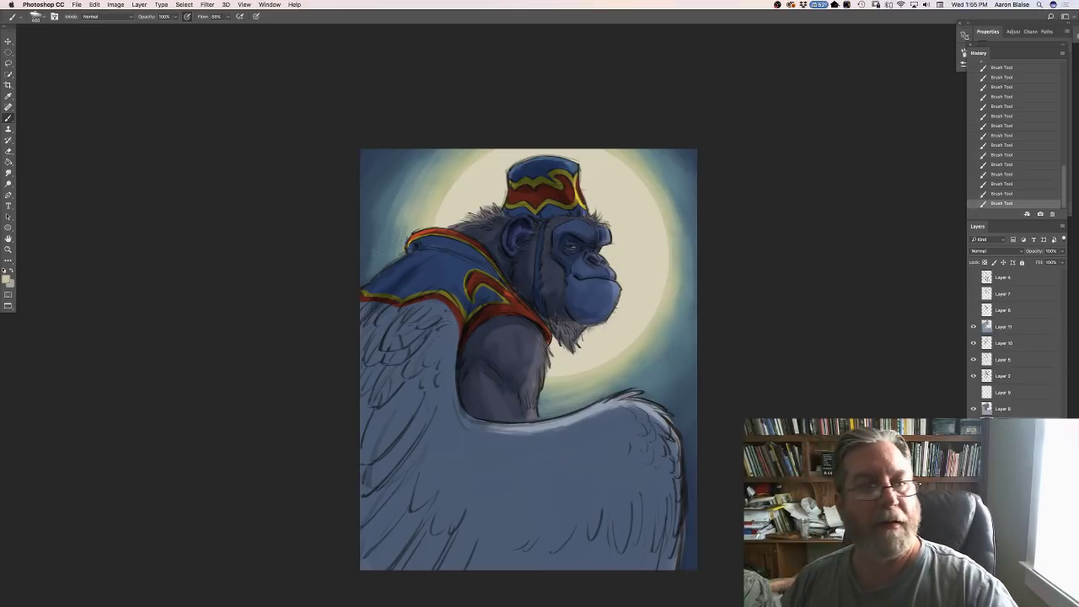
{"action": "left_click", "coordinate": [207, 5]}
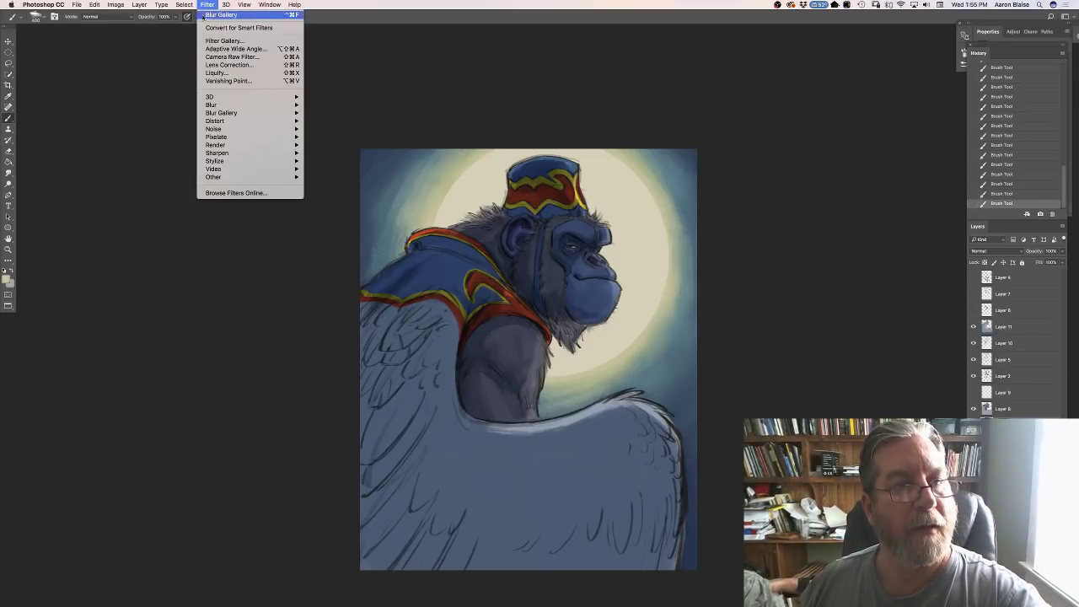
{"action": "mouse_move", "coordinate": [278, 104]}
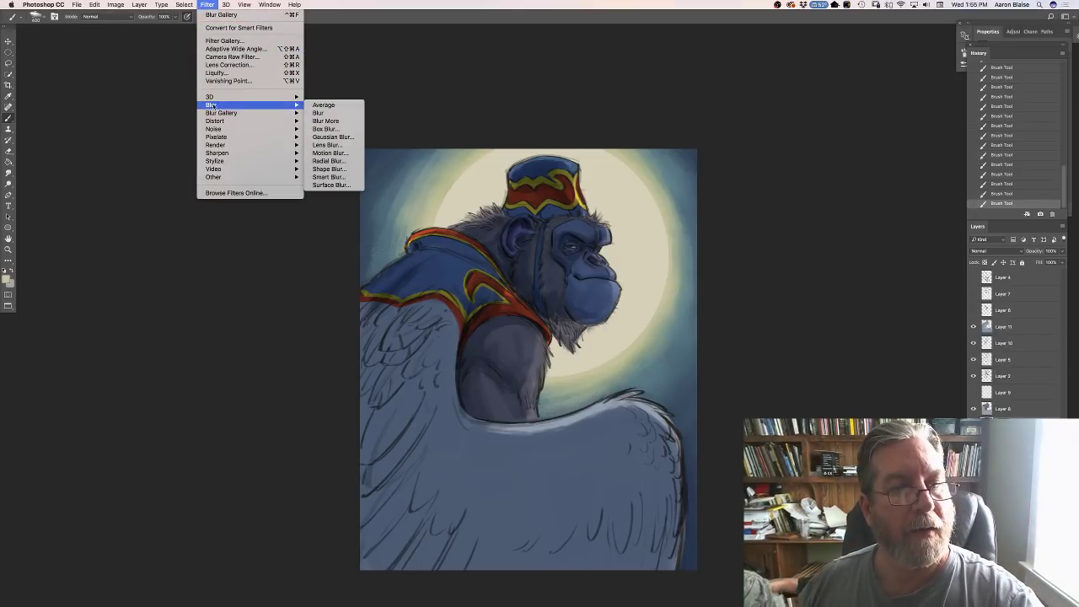
{"action": "left_click", "coordinate": [309, 137]}
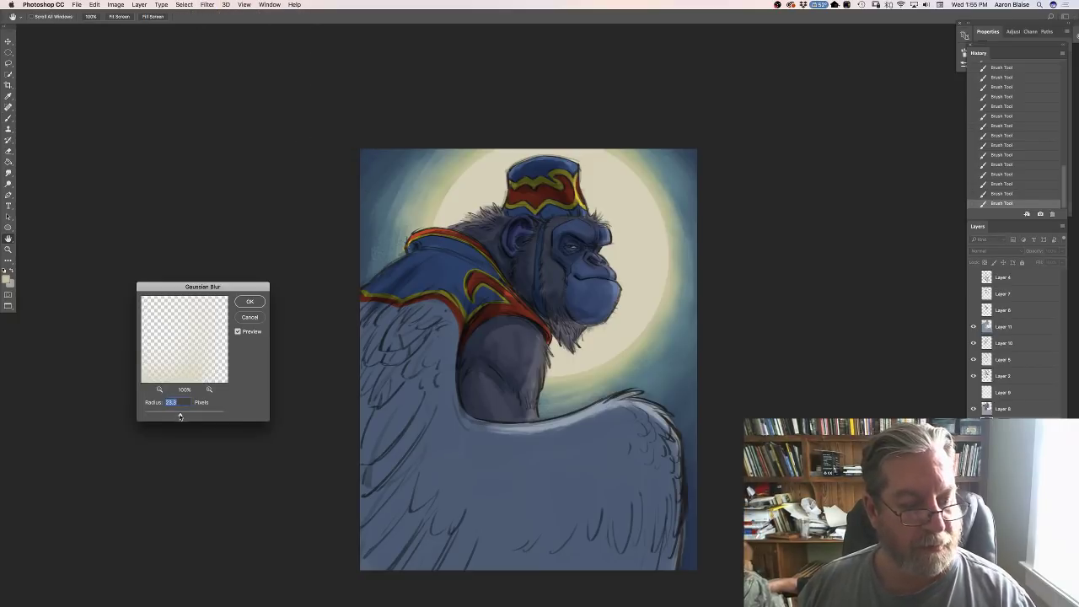
{"action": "left_click_drag", "start_coordinate": [185, 415], "coordinate": [189, 415]}
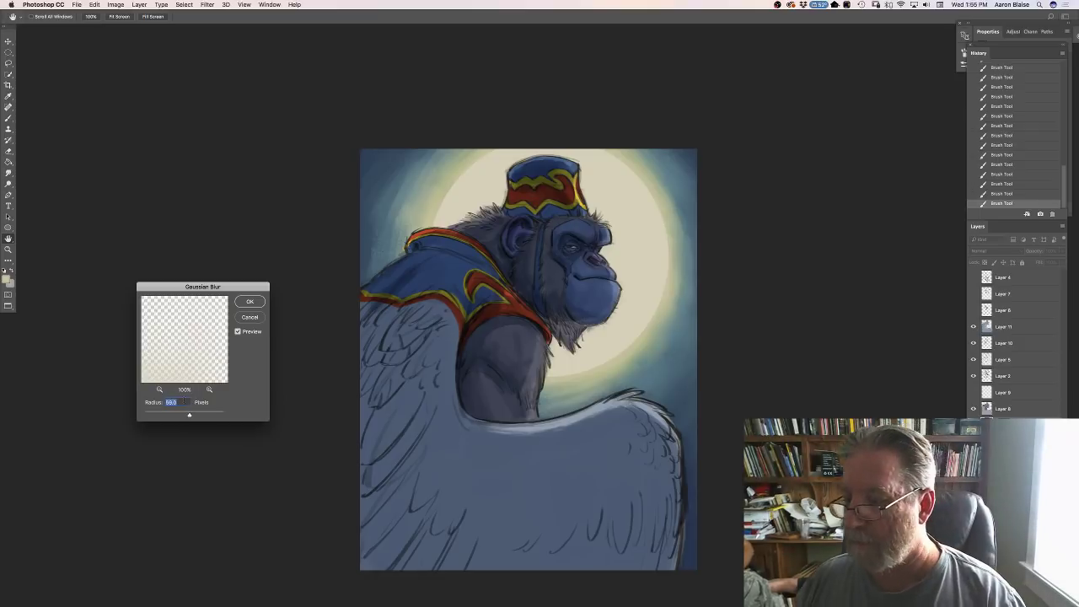
{"action": "left_click", "coordinate": [248, 318]}
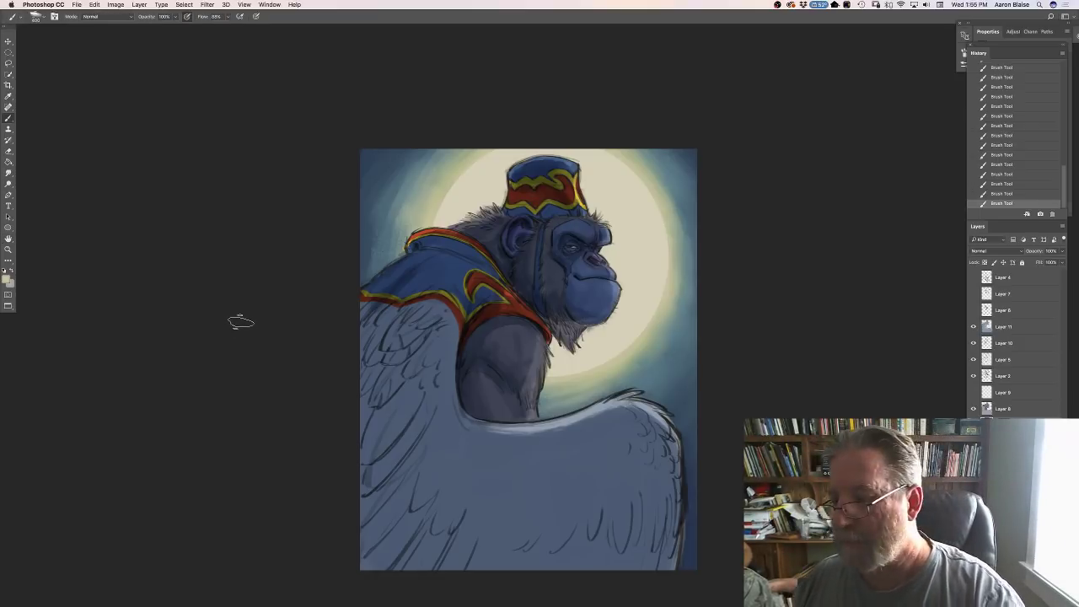
Rasterize the moon layer's vector mask and unlink the mask from the layer.
{"action": "left_click", "coordinate": [140, 5]}
{"action": "mouse_move", "coordinate": [139, 140]}
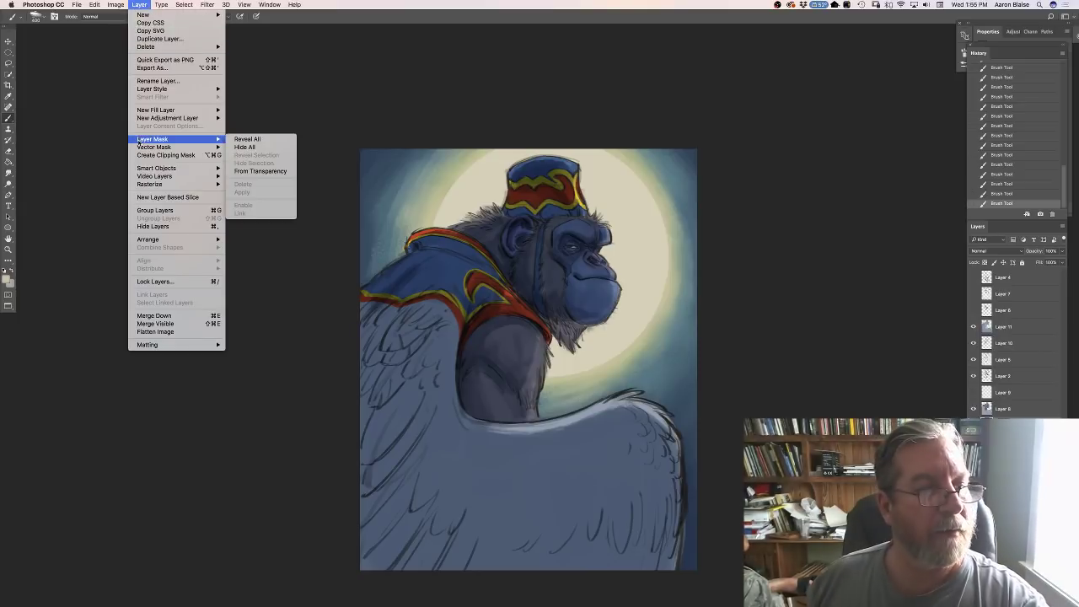
{"action": "mouse_move", "coordinate": [194, 186]}
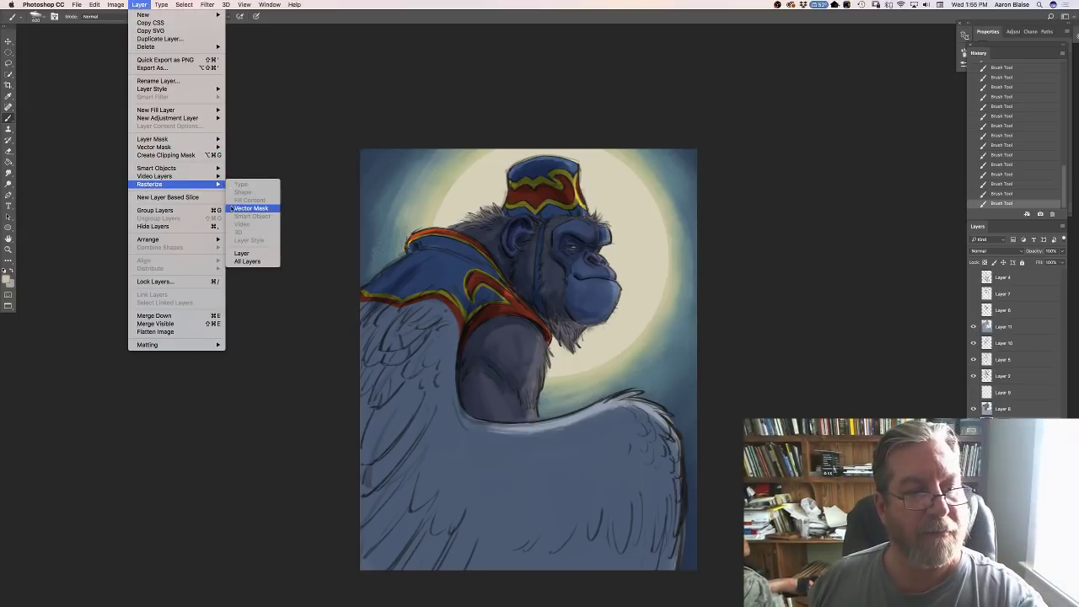
{"action": "left_click", "coordinate": [249, 208]}
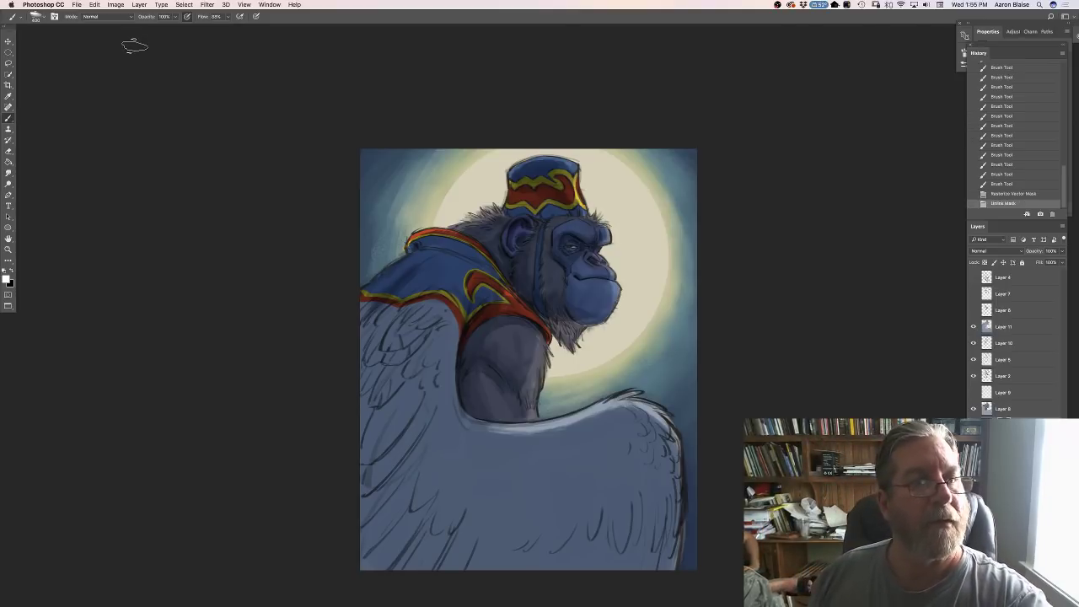
Soften the moon's edge by applying a Gaussian Blur with a 30.3-pixel radius to its mask.
{"action": "left_click", "coordinate": [207, 4]}
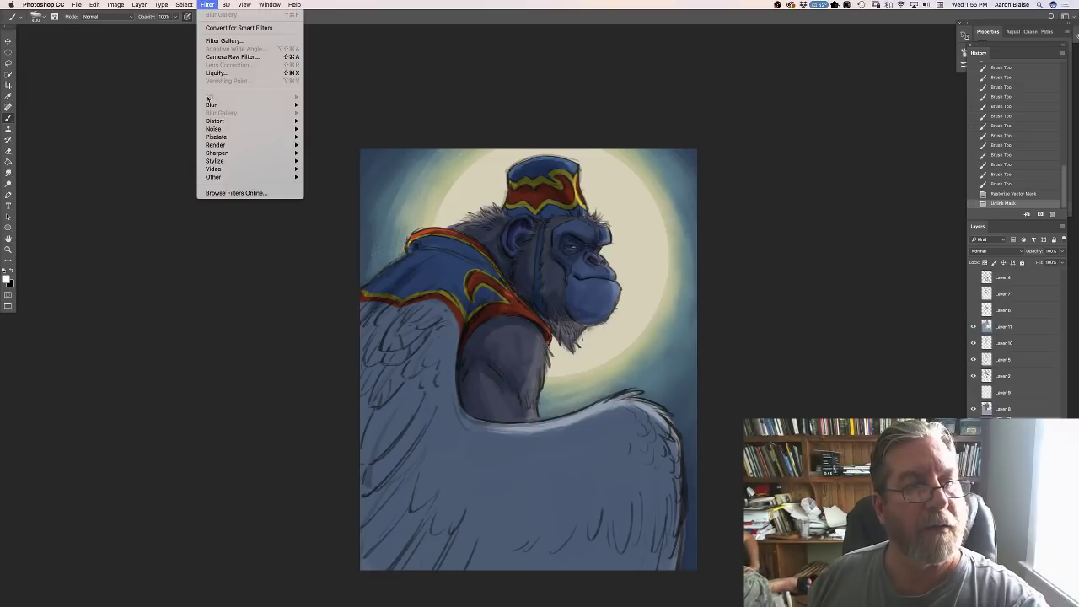
{"action": "mouse_move", "coordinate": [211, 107]}
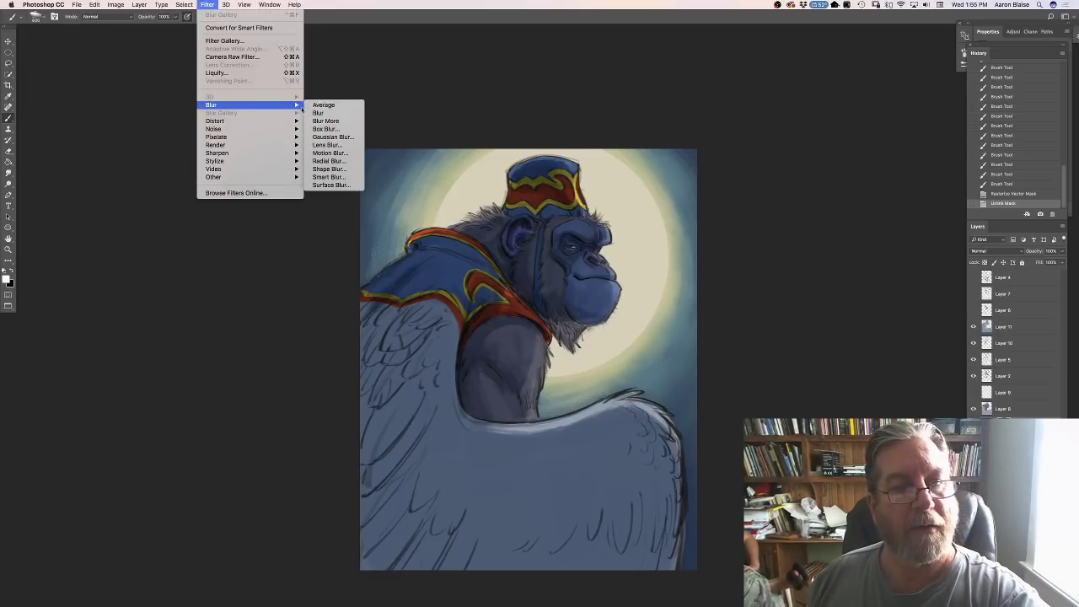
{"action": "left_click", "coordinate": [314, 136]}
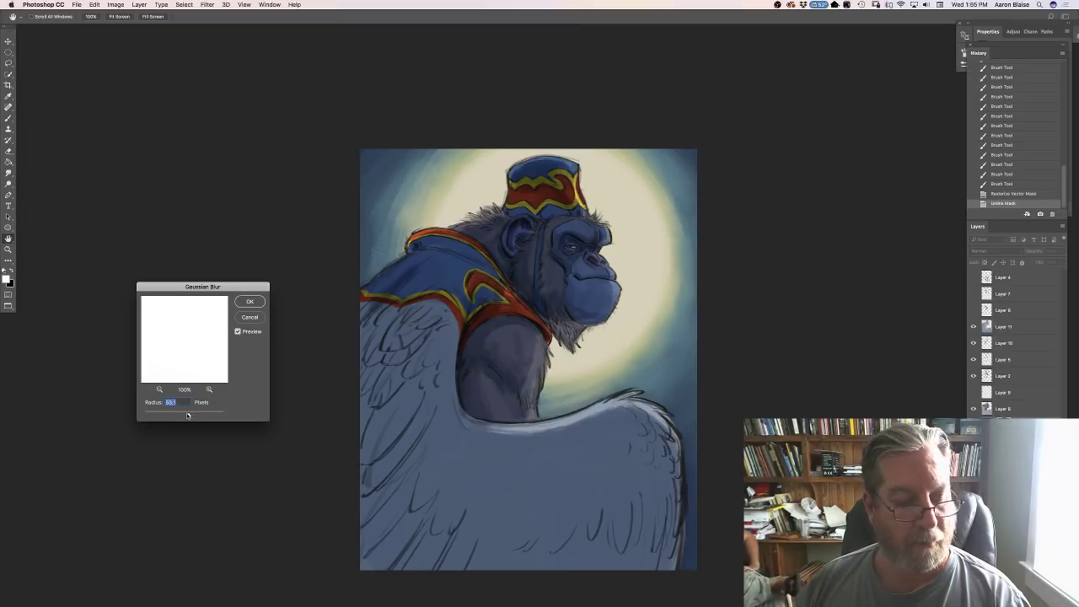
{"action": "left_click_drag", "start_coordinate": [188, 416], "coordinate": [186, 416]}
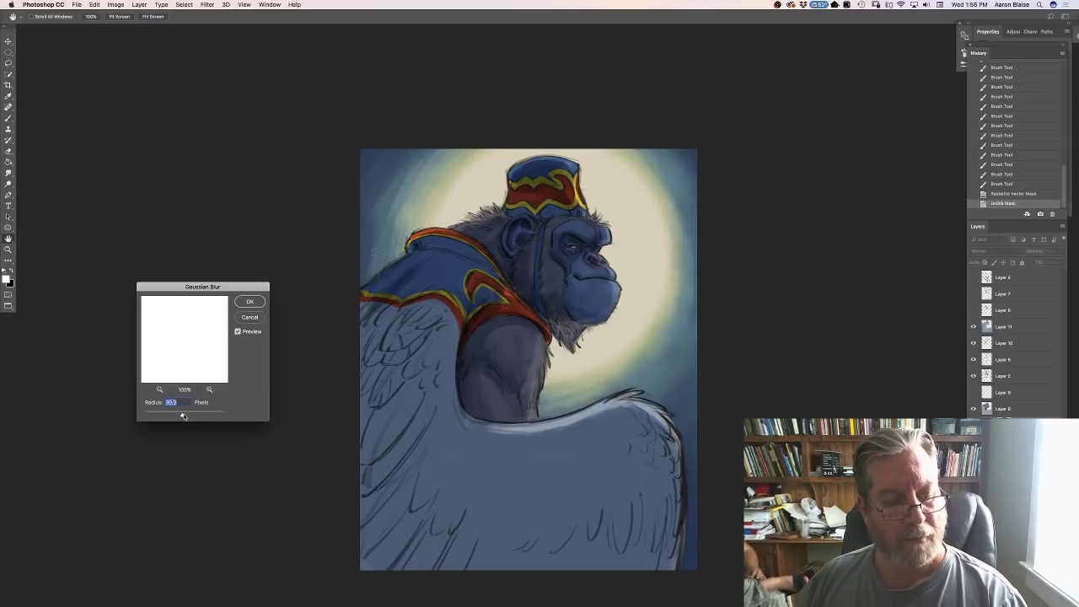
{"action": "left_click", "coordinate": [251, 302]}
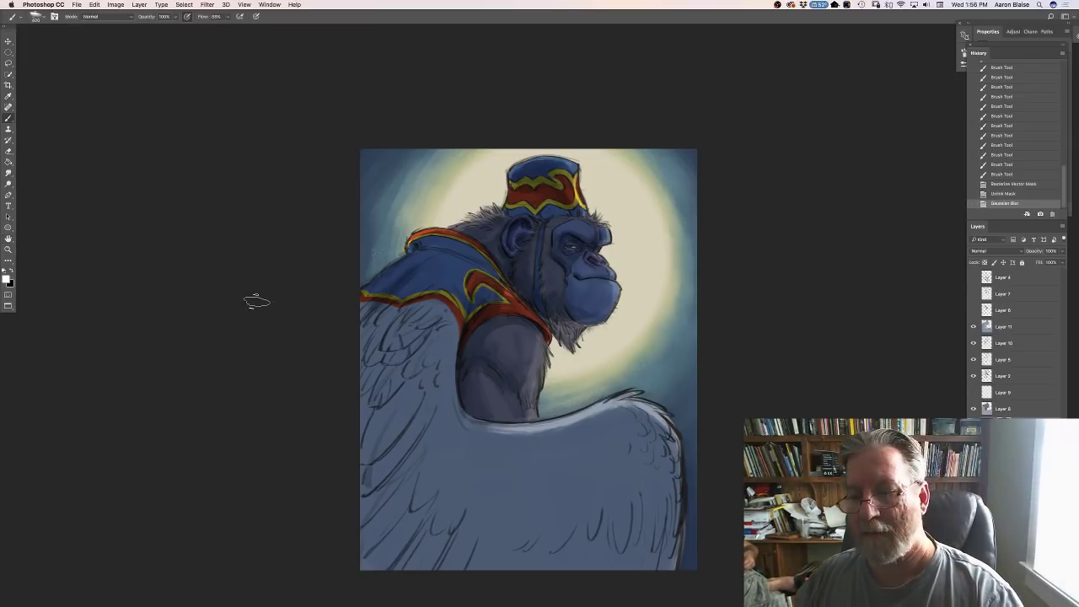
Select the painted sky layer and apply a Gaussian Blur with a 30.3-pixel radius to smooth the glow.
{"action": "left_click", "coordinate": [997, 411]}
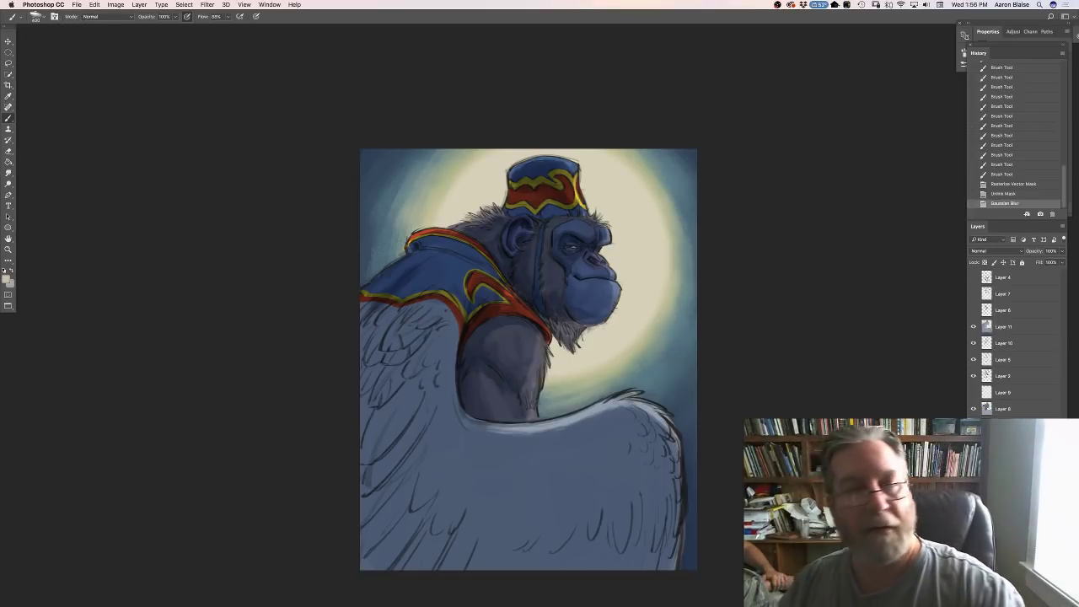
{"action": "left_click", "coordinate": [205, 5]}
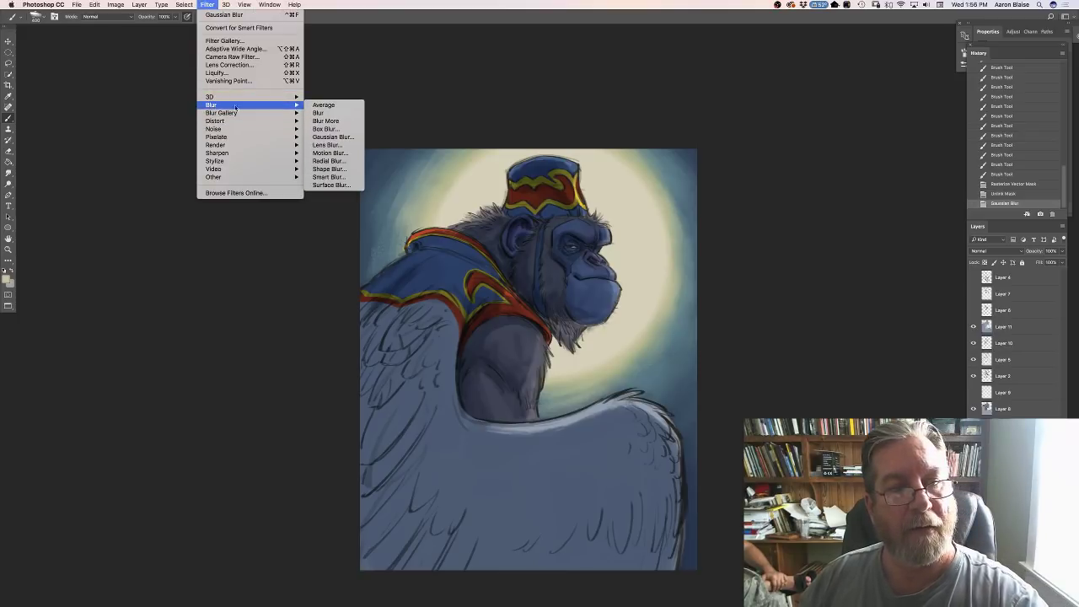
{"action": "left_click", "coordinate": [320, 139]}
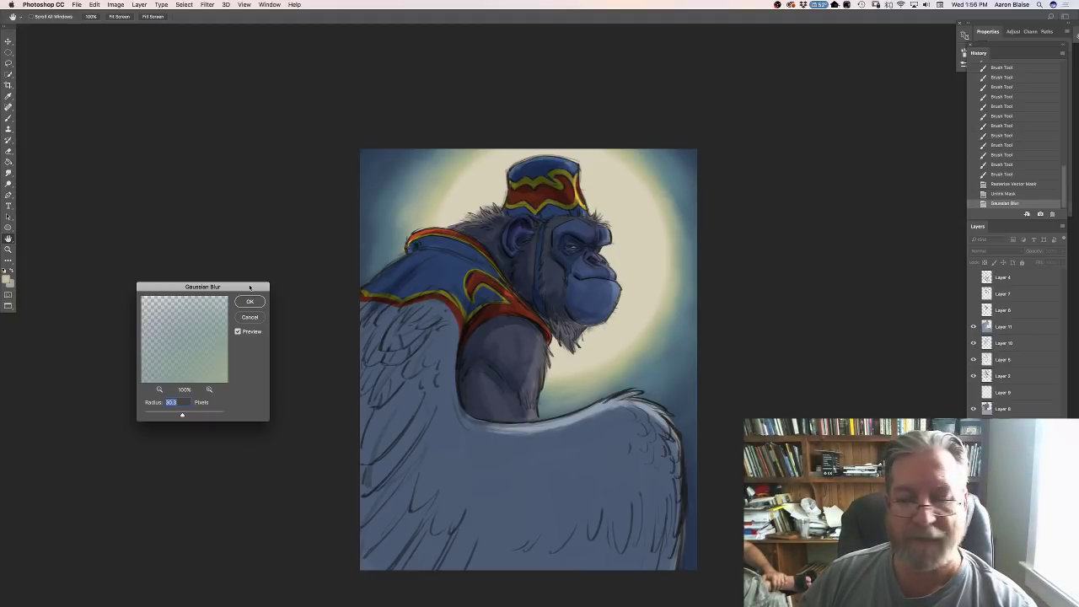
{"action": "left_click", "coordinate": [249, 301]}
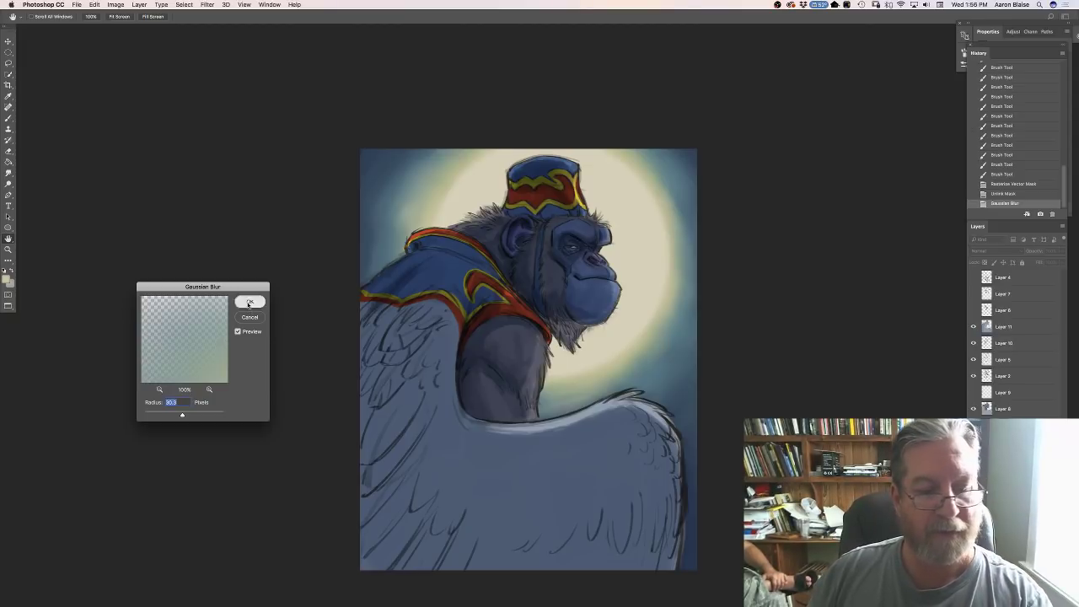
Apply a Radial Blur to the painted sky glow using the Zoom method at Good quality, with a raised amount and the centre shifted slightly upward.
{"action": "left_click", "coordinate": [206, 4]}
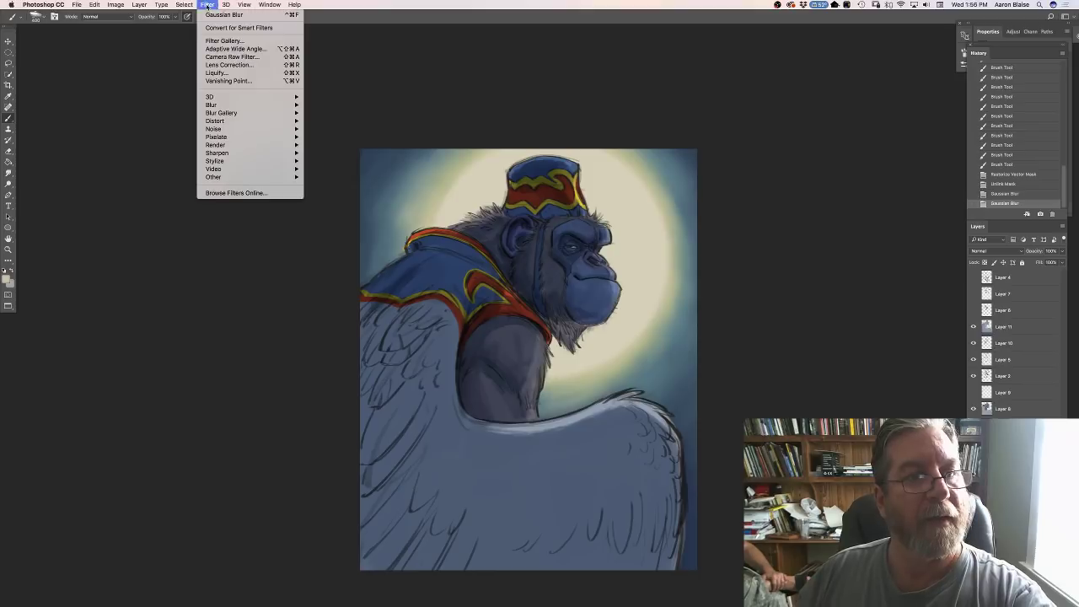
{"action": "mouse_move", "coordinate": [211, 105]}
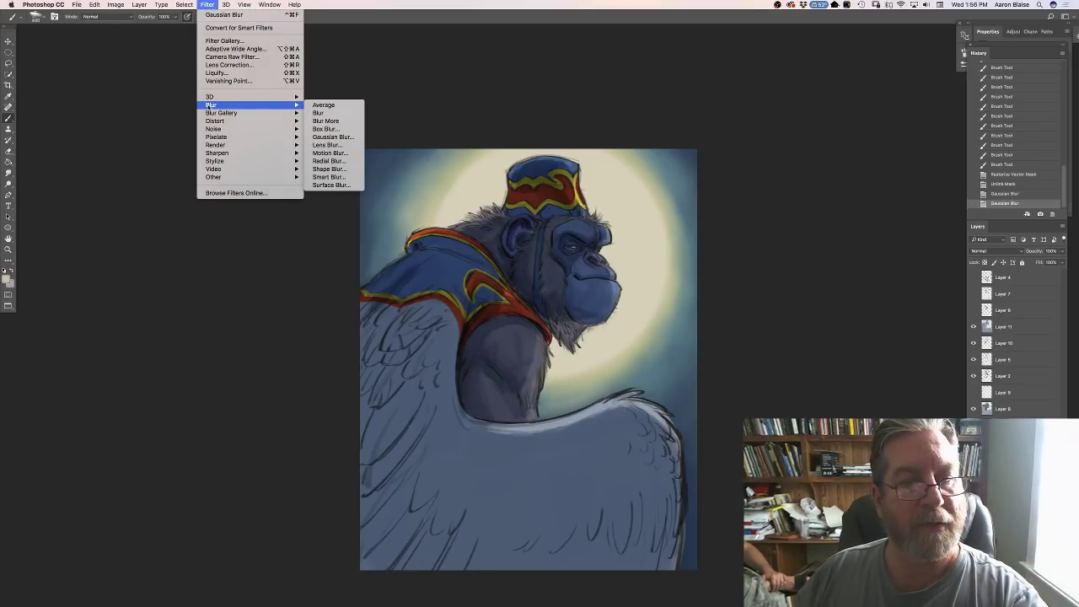
{"action": "left_click", "coordinate": [315, 159]}
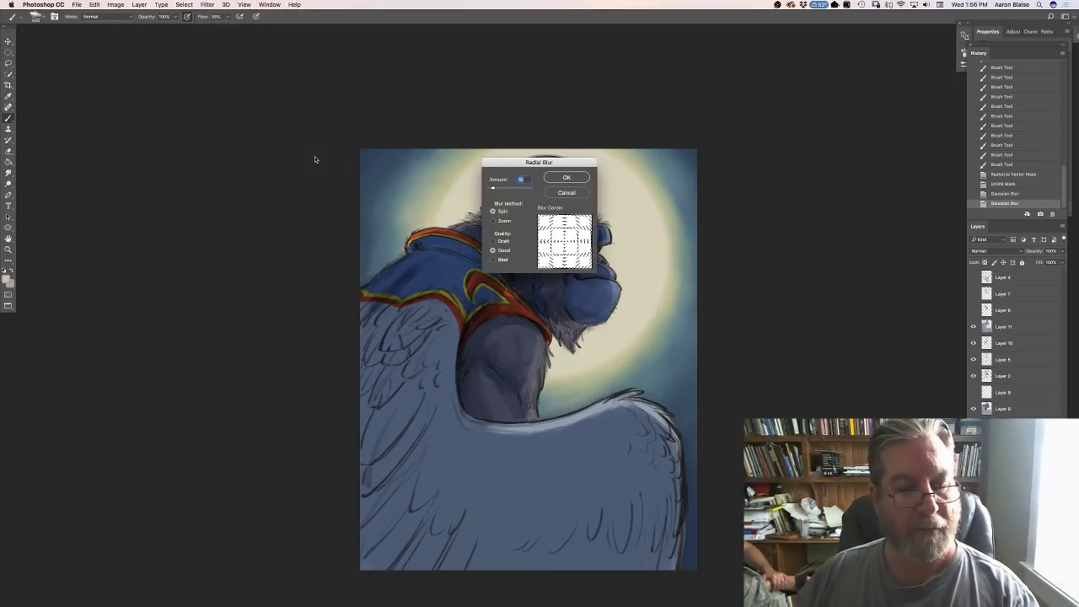
{"action": "left_click_drag", "start_coordinate": [563, 242], "coordinate": [567, 236]}
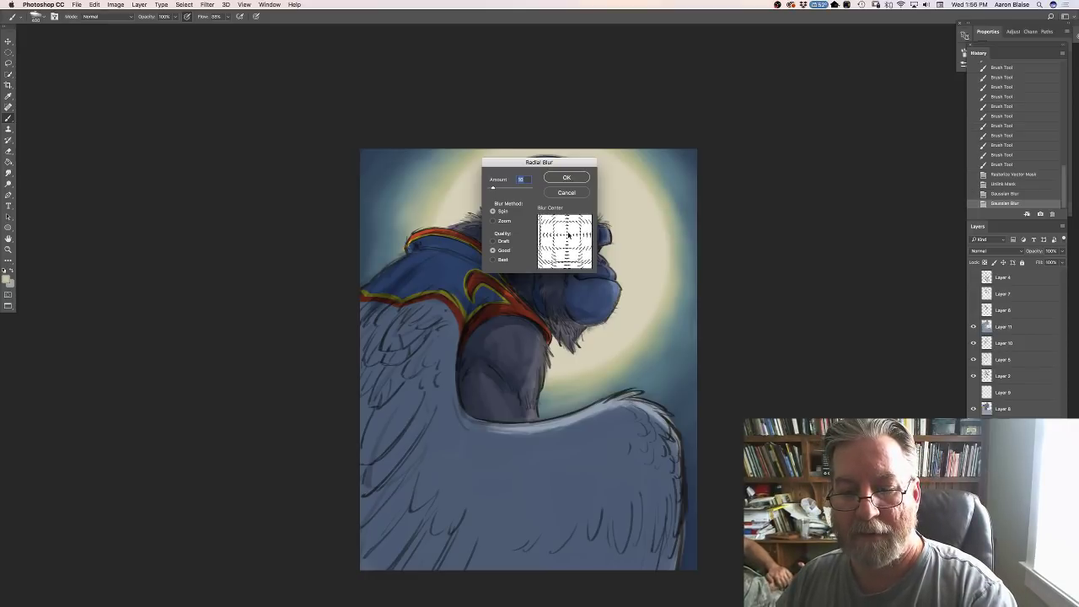
{"action": "left_click", "coordinate": [493, 222]}
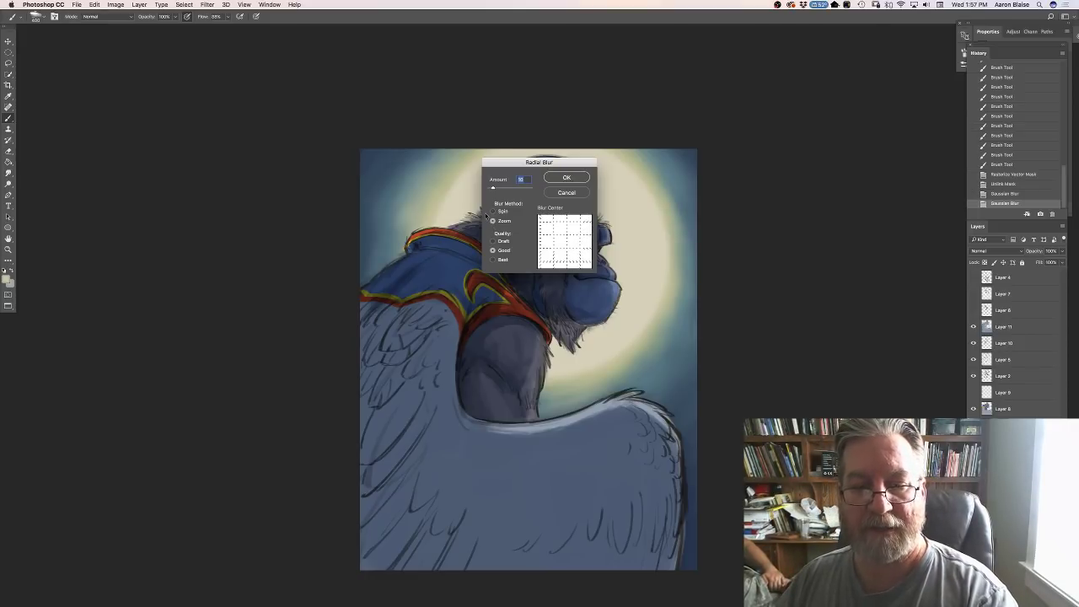
{"action": "left_click_drag", "start_coordinate": [494, 190], "coordinate": [499, 188]}
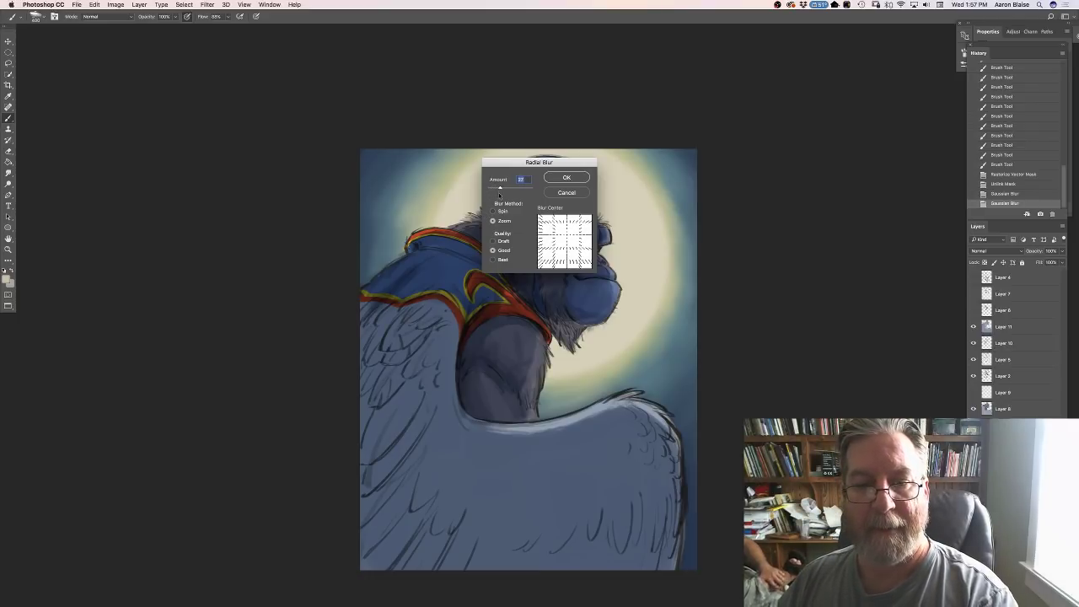
{"action": "left_click_drag", "start_coordinate": [502, 190], "coordinate": [509, 191]}
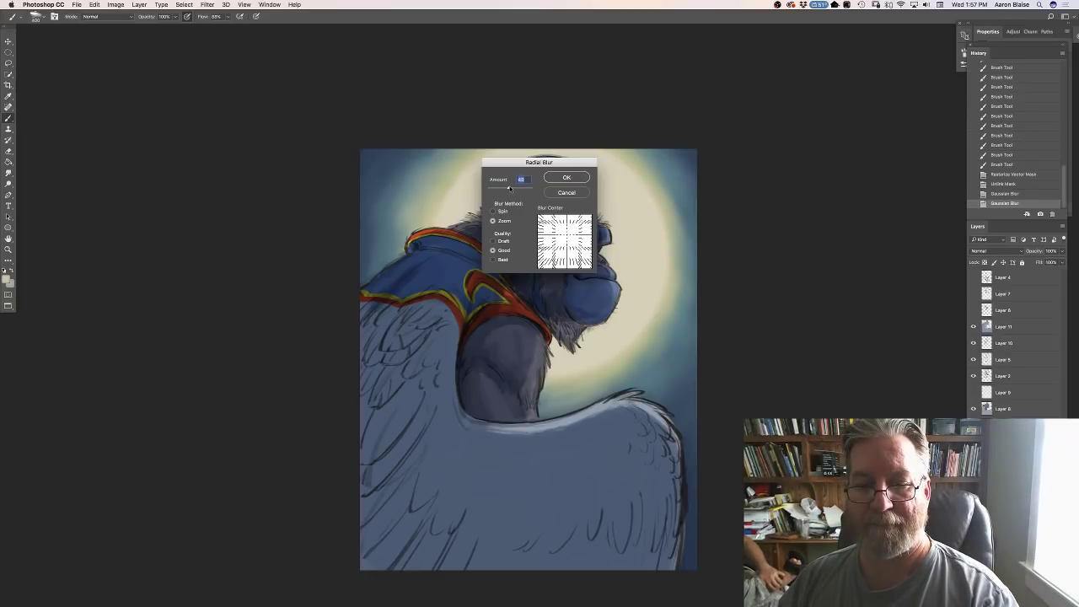
{"action": "left_click", "coordinate": [565, 178]}
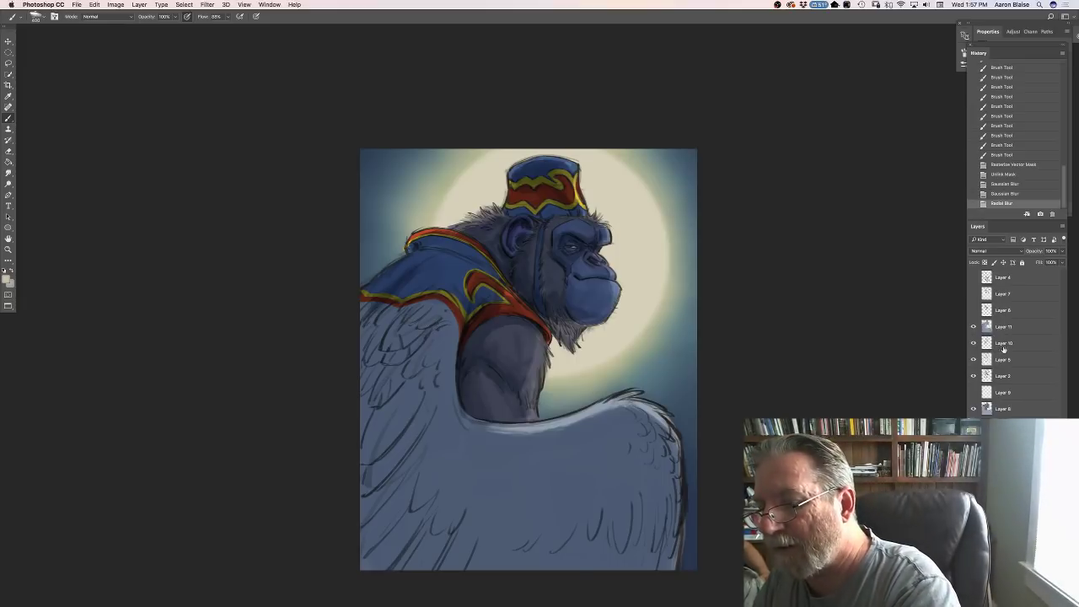
Add a new layer directly above the figure's Layer 11 and set its blend mode to Overlay.
{"action": "key", "text": "super+shift+alt+n"}
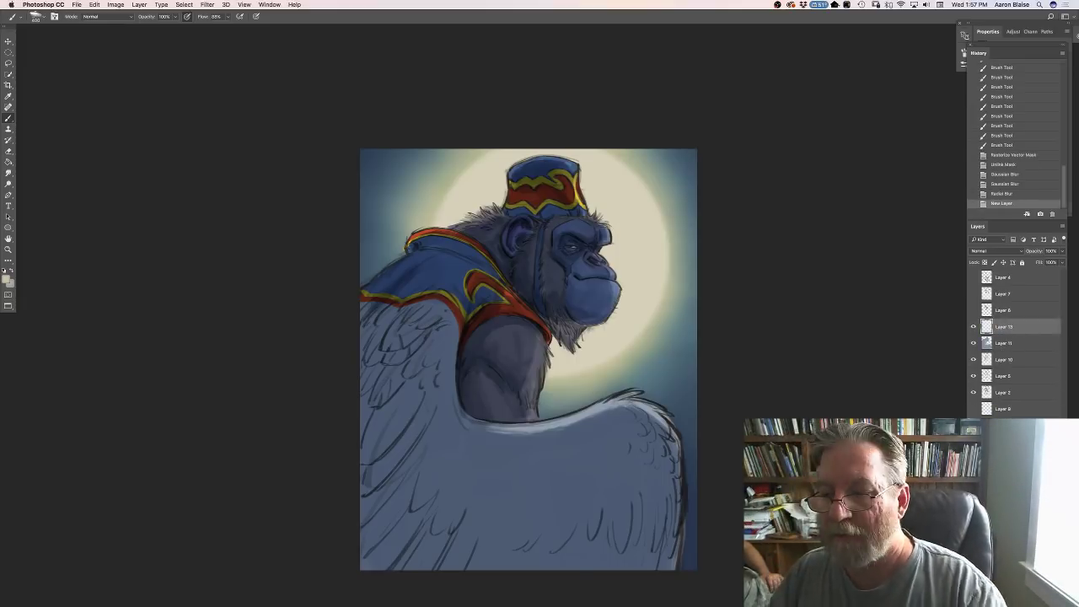
{"action": "left_click", "coordinate": [986, 252]}
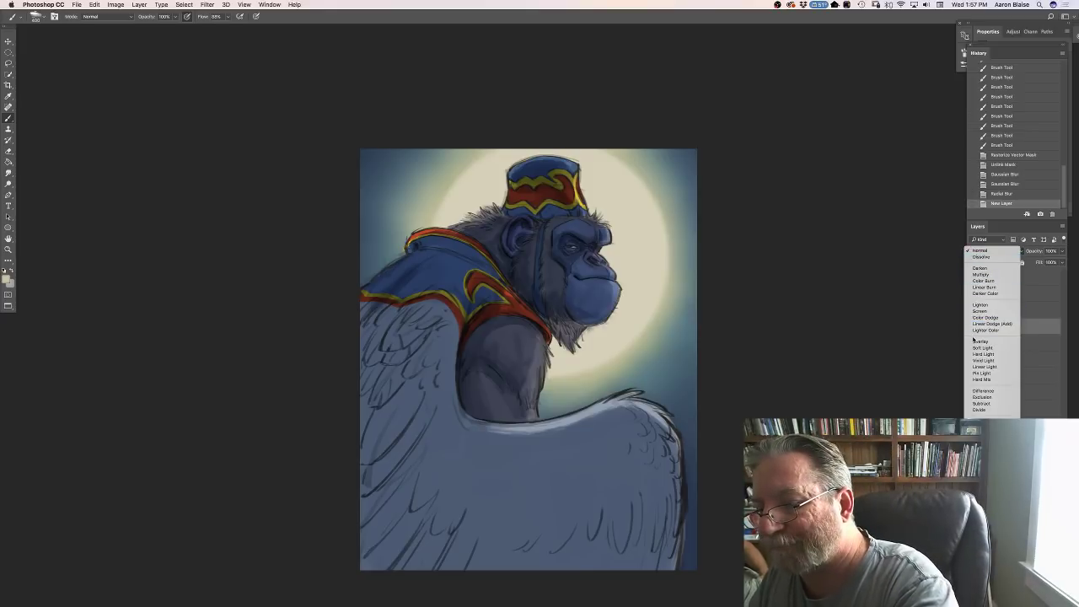
{"action": "left_click", "coordinate": [980, 342]}
Set the foreground colour to a muted cream with 22% saturation and 77% brightness and choose a smaller textured brush preset.
{"action": "left_click", "coordinate": [7, 275]}
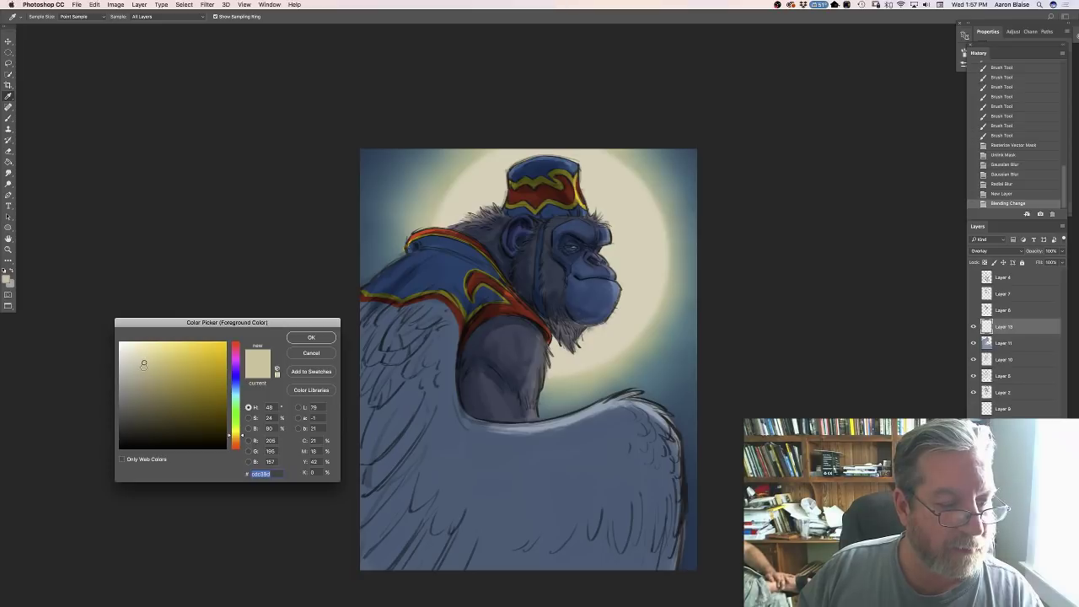
{"action": "left_click_drag", "start_coordinate": [144, 365], "coordinate": [142, 367]}
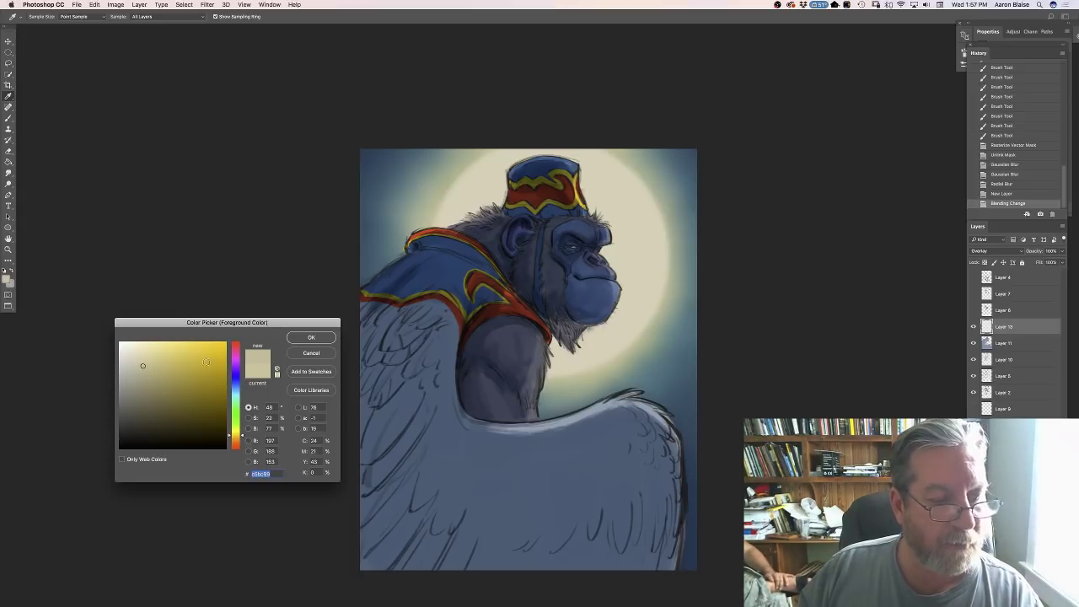
{"action": "left_click", "coordinate": [311, 338]}
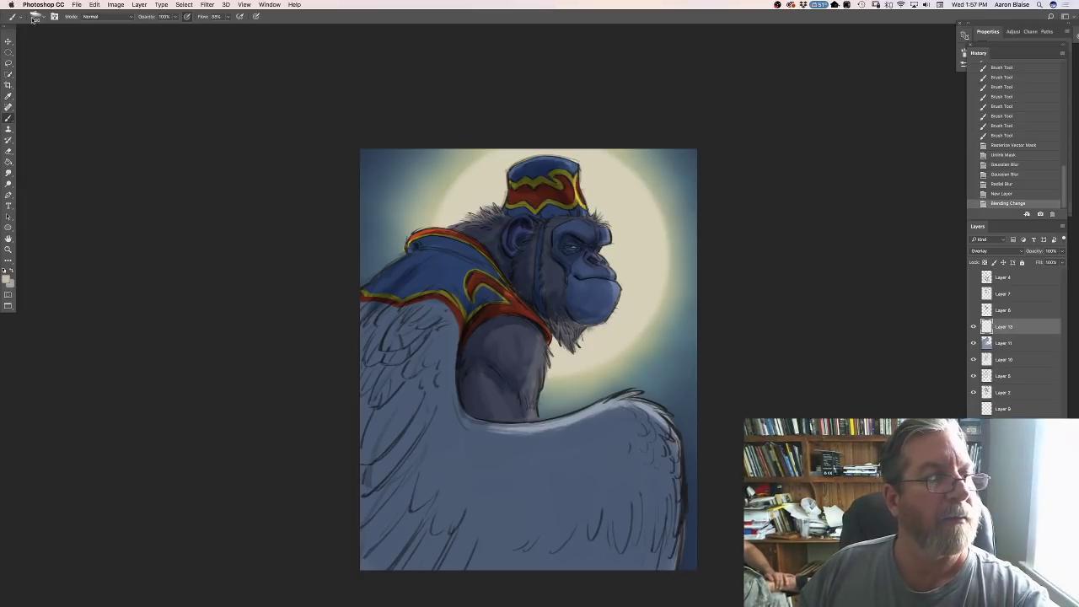
{"action": "left_click", "coordinate": [34, 18]}
{"action": "left_click", "coordinate": [17, 98]}
{"action": "left_click", "coordinate": [274, 244]}
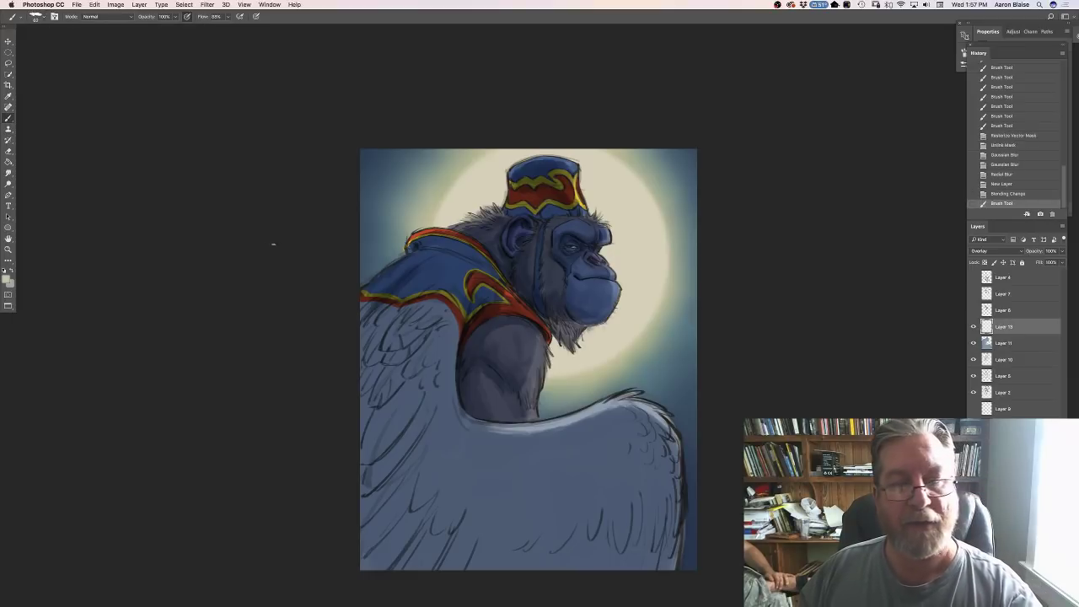
Brush moonlit rim highlights onto the gorilla's brow and the front edge of the hat.
{"action": "key", "text": "super+equal"}
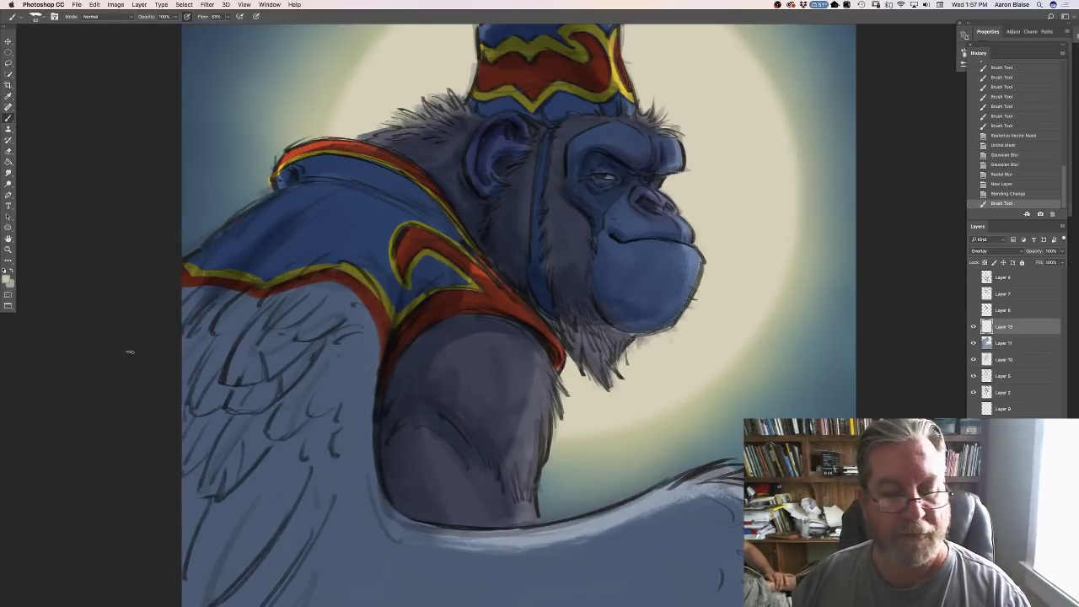
{"action": "mouse_move", "coordinate": [129, 340]}
{"action": "left_mouse_down"}
{"action": "mouse_move", "coordinate": [113, 386]}
{"action": "mouse_move", "coordinate": [150, 385]}
{"action": "mouse_move", "coordinate": [106, 414]}
{"action": "mouse_move", "coordinate": [108, 393]}
{"action": "left_mouse_up"}
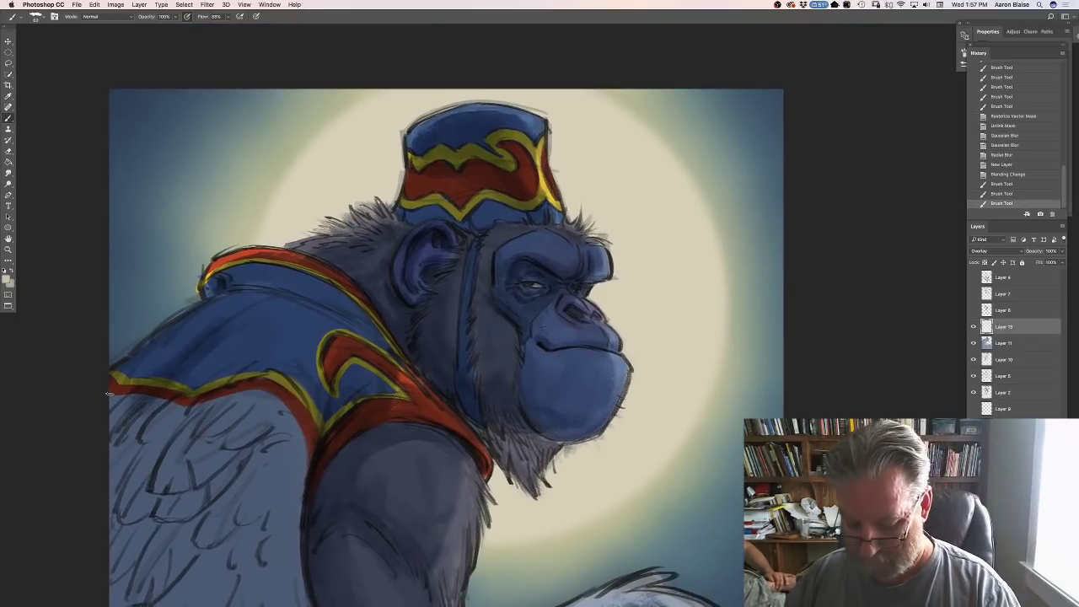
{"action": "left_click_drag", "start_coordinate": [601, 246], "coordinate": [603, 247]}
{"action": "left_click_drag", "start_coordinate": [595, 241], "coordinate": [604, 248]}
{"action": "mouse_move", "coordinate": [595, 241]}
{"action": "left_mouse_down"}
{"action": "mouse_move", "coordinate": [604, 248]}
{"action": "mouse_move", "coordinate": [591, 224]}
{"action": "left_mouse_up"}
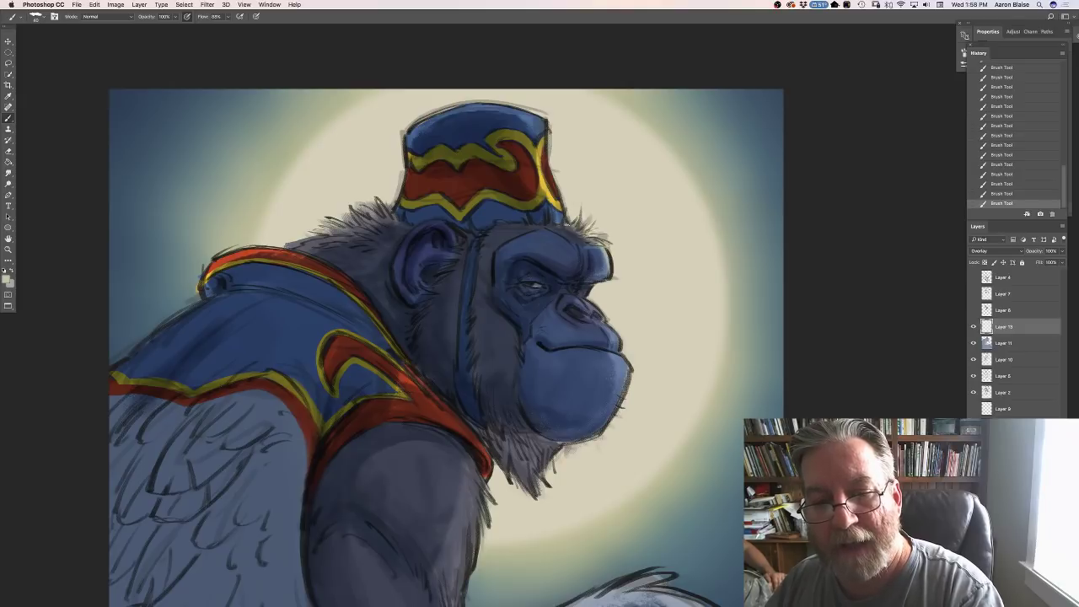
{"action": "left_click_drag", "start_coordinate": [562, 214], "coordinate": [541, 123]}
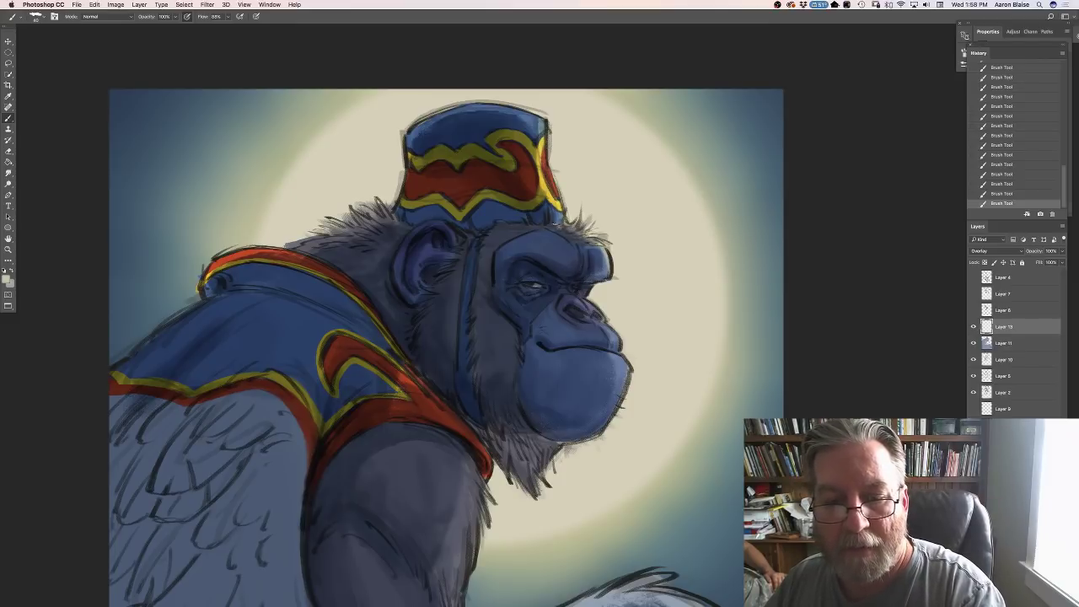
Examine the rim highlights against the whole painting at reduced size.
{"action": "key", "text": "super+minus"}
{"action": "key", "text": "super+minus"}
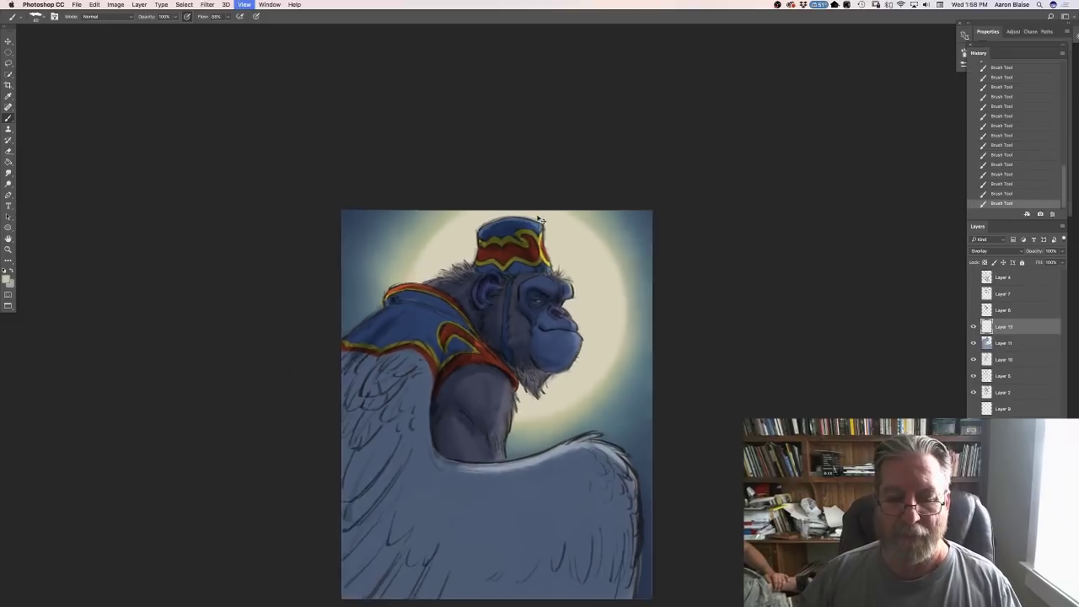
{"action": "key", "text": "super+minus"}
{"action": "key", "text": "super+plus"}
{"action": "key", "text": "super+minus"}
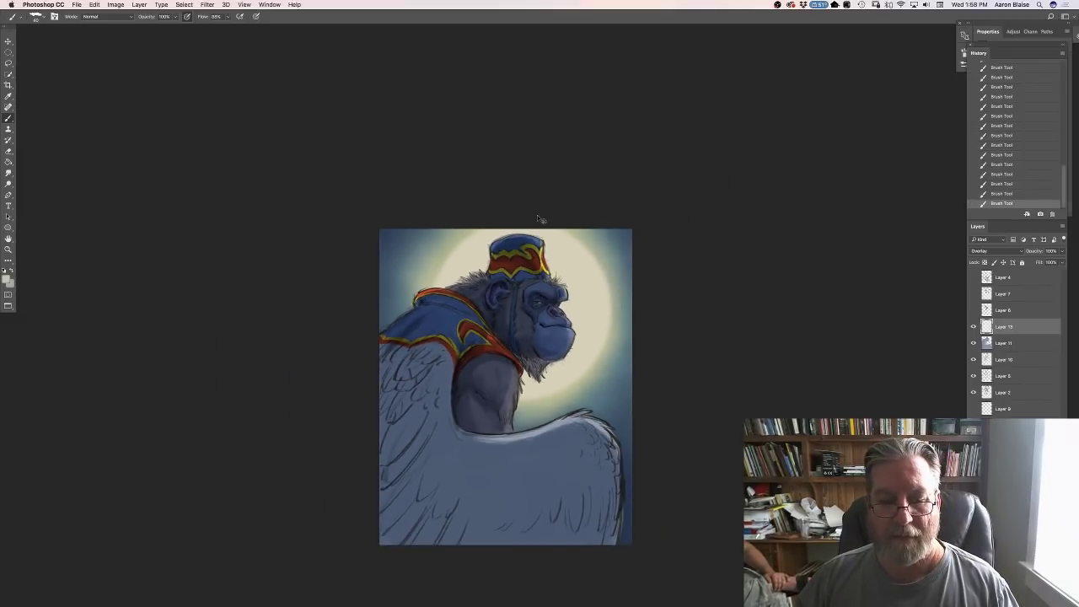
{"action": "key", "text": "super+plus"}
{"action": "key", "text": "super+plus"}
{"action": "key", "text": "super+plus"}
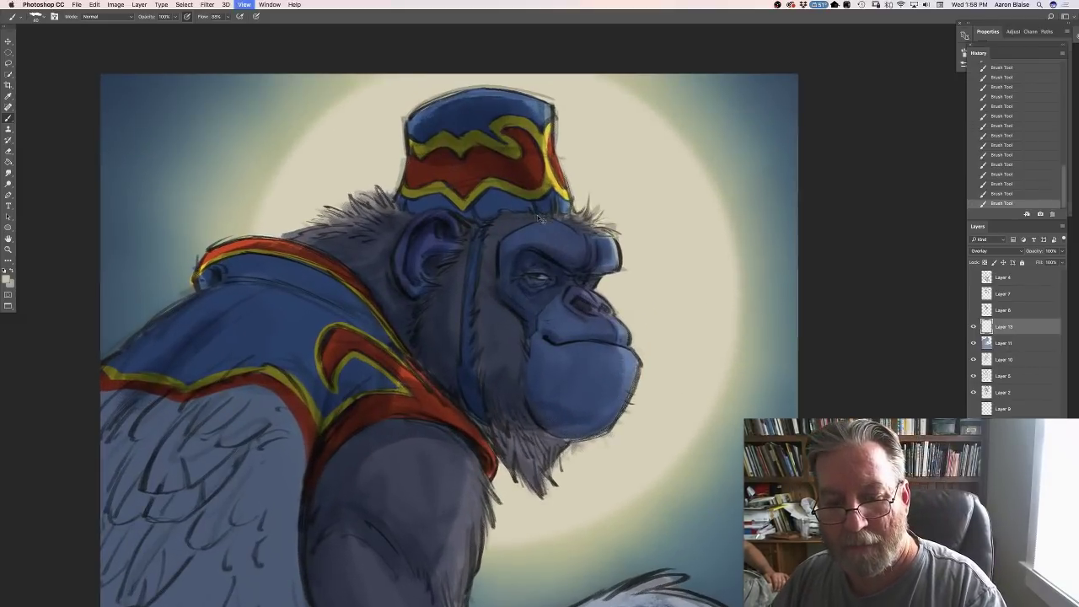
Erase the excess highlight on the gorilla's chin just below the mouth line.
{"action": "key", "text": "super+plus"}
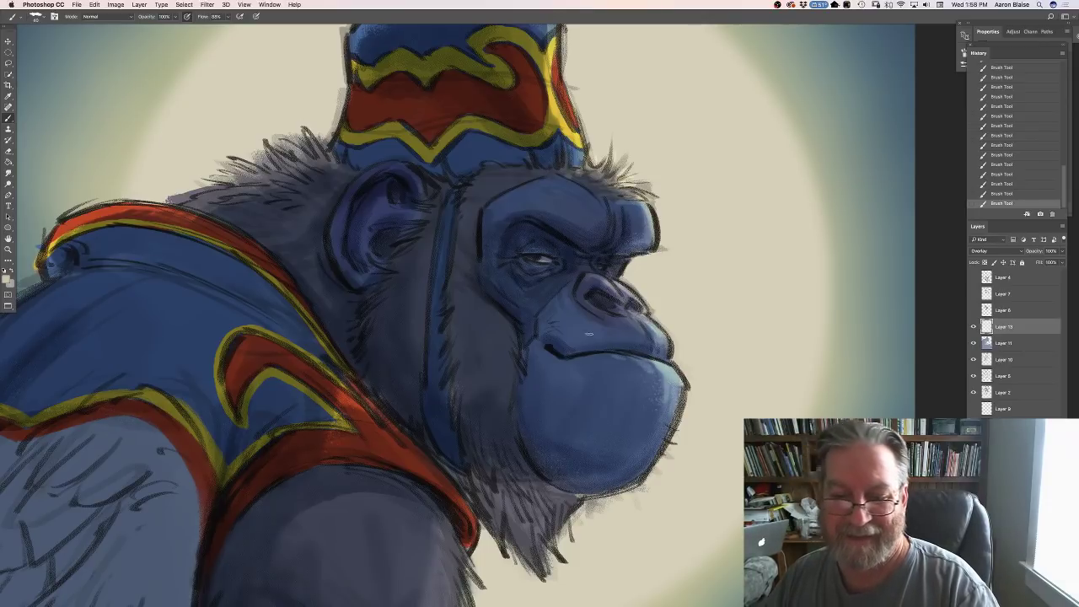
{"action": "key", "text": "e"}
{"action": "mouse_move", "coordinate": [617, 354]}
{"action": "left_mouse_down"}
{"action": "mouse_move", "coordinate": [639, 378]}
{"action": "mouse_move", "coordinate": [658, 371]}
{"action": "mouse_move", "coordinate": [674, 396]}
{"action": "mouse_move", "coordinate": [666, 403]}
{"action": "left_mouse_up"}
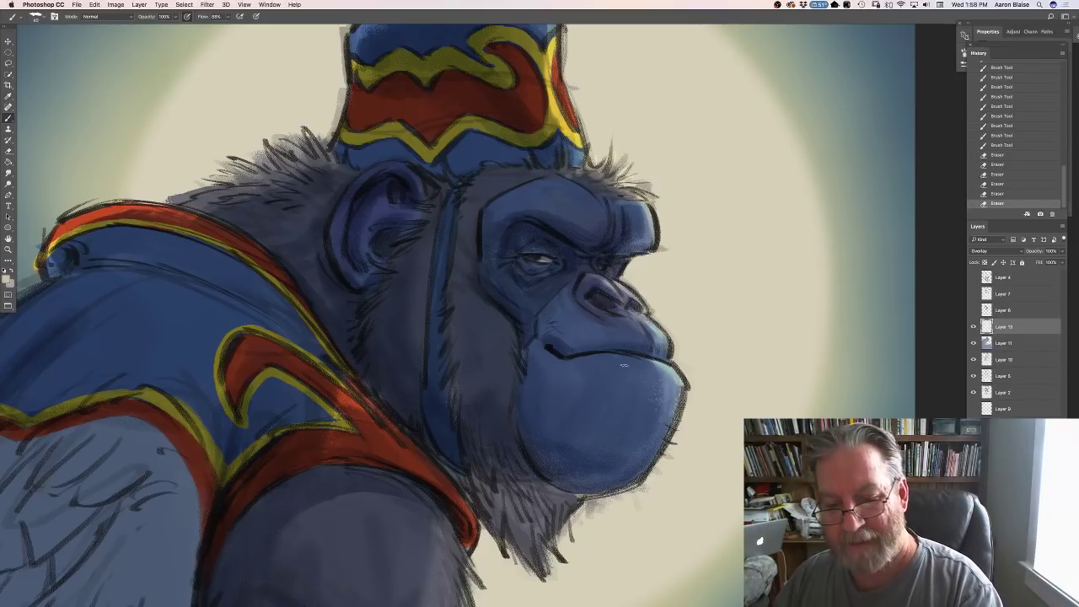
Brush a soft rim highlight along the front of the gorilla's chin and around under the jaw.
{"action": "key", "text": "b"}
{"action": "left_click_drag", "start_coordinate": [649, 363], "coordinate": [670, 387]}
{"action": "mouse_move", "coordinate": [653, 367]}
{"action": "left_mouse_down"}
{"action": "mouse_move", "coordinate": [678, 425]}
{"action": "mouse_move", "coordinate": [662, 445]}
{"action": "left_mouse_up"}
{"action": "left_click_drag", "start_coordinate": [679, 386], "coordinate": [651, 467]}
{"action": "mouse_move", "coordinate": [669, 417]}
{"action": "left_mouse_down"}
{"action": "mouse_move", "coordinate": [627, 486]}
{"action": "mouse_move", "coordinate": [573, 497]}
{"action": "left_mouse_up"}
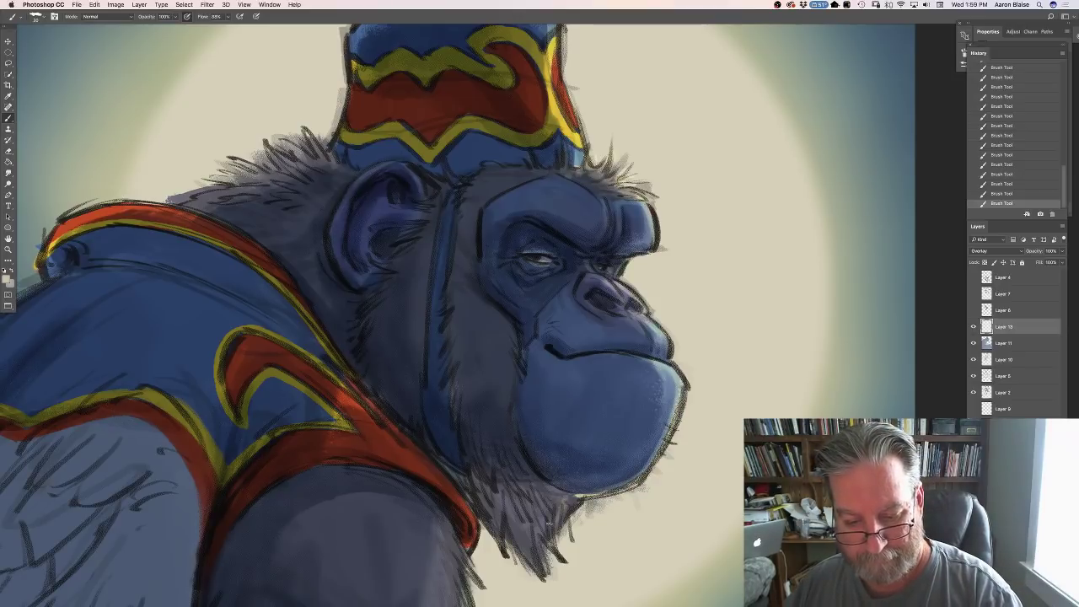
Paint light strands of fur into the gorilla's beard below the jaw.
{"action": "mouse_move", "coordinate": [540, 509]}
{"action": "left_mouse_down"}
{"action": "mouse_move", "coordinate": [515, 500]}
{"action": "mouse_move", "coordinate": [516, 544]}
{"action": "left_mouse_up"}
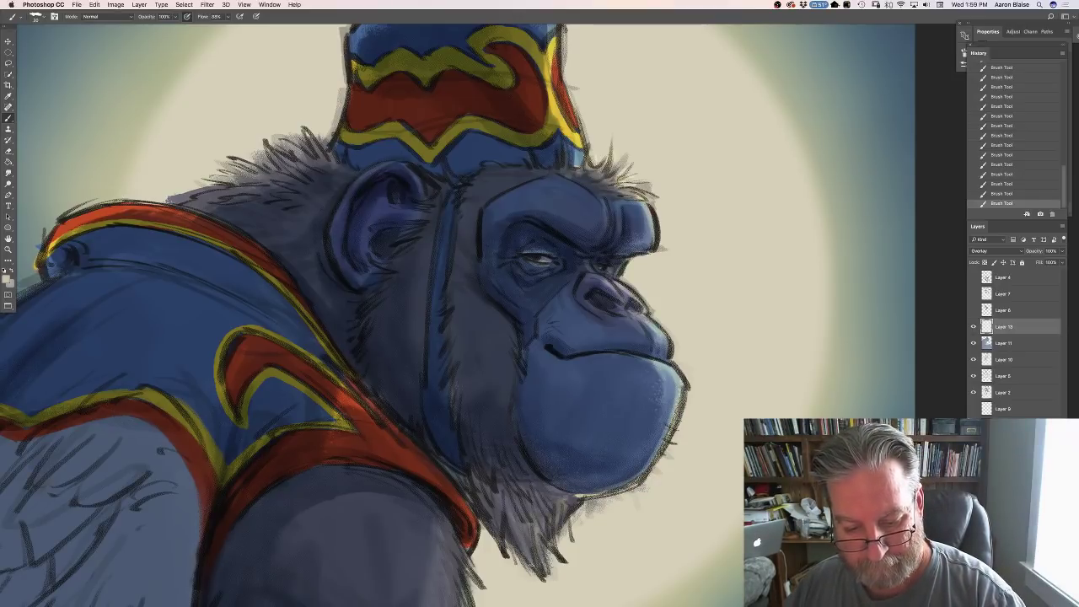
{"action": "mouse_move", "coordinate": [504, 499]}
{"action": "left_mouse_down"}
{"action": "mouse_move", "coordinate": [502, 543]}
{"action": "mouse_move", "coordinate": [488, 538]}
{"action": "mouse_move", "coordinate": [489, 502]}
{"action": "left_mouse_up"}
{"action": "mouse_move", "coordinate": [526, 494]}
{"action": "left_mouse_down"}
{"action": "mouse_move", "coordinate": [506, 531]}
{"action": "mouse_move", "coordinate": [531, 522]}
{"action": "left_mouse_up"}
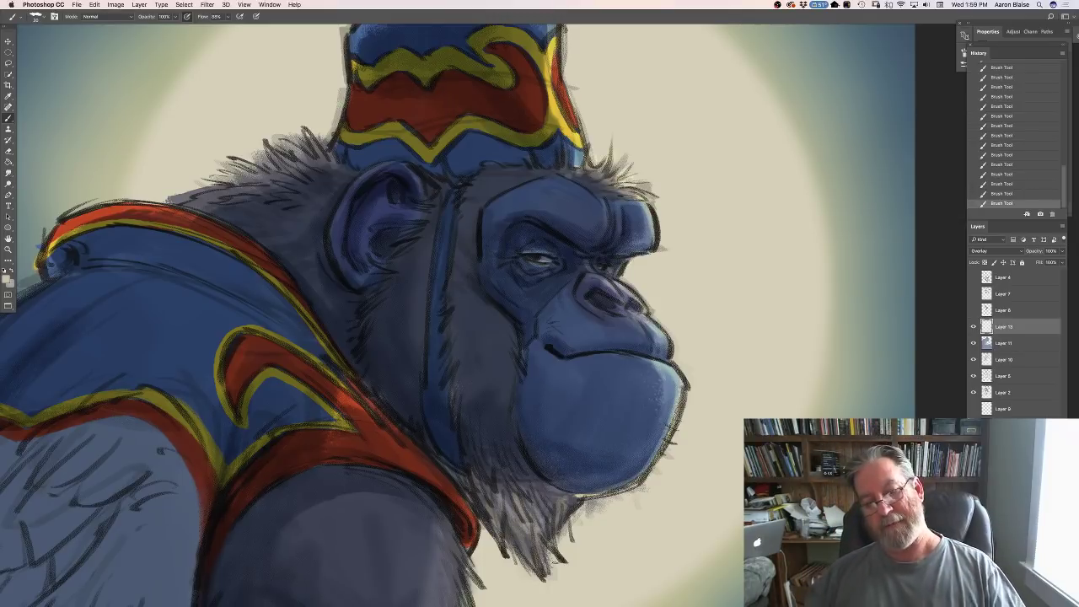
{"action": "left_click_drag", "start_coordinate": [521, 484], "coordinate": [536, 505]}
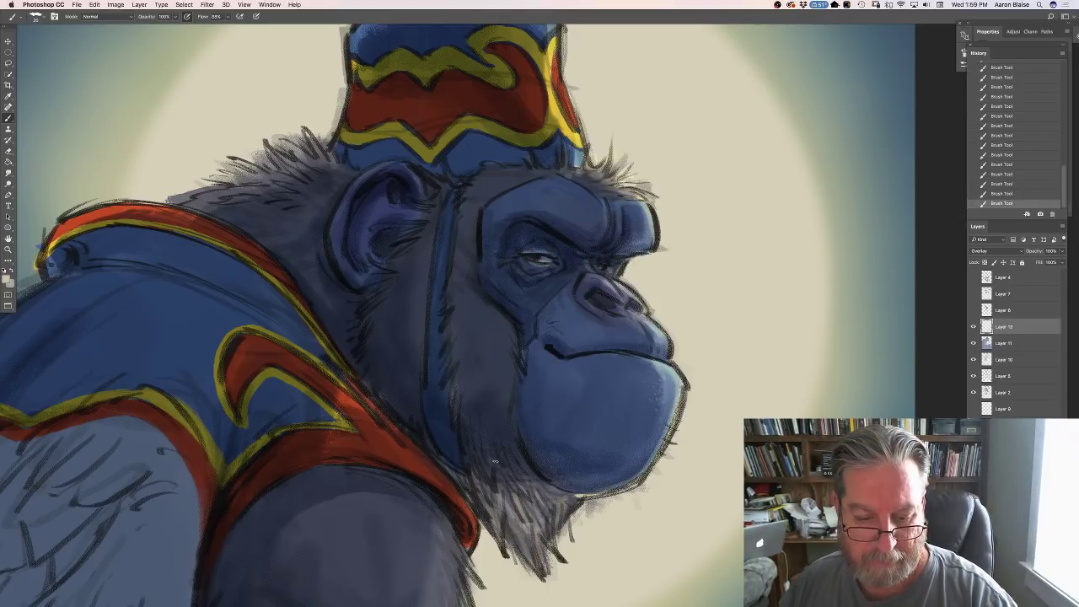
Brush light along the red front trim of the vest, from below the beard to the armhole.
{"action": "left_click_drag", "start_coordinate": [462, 459], "coordinate": [431, 509]}
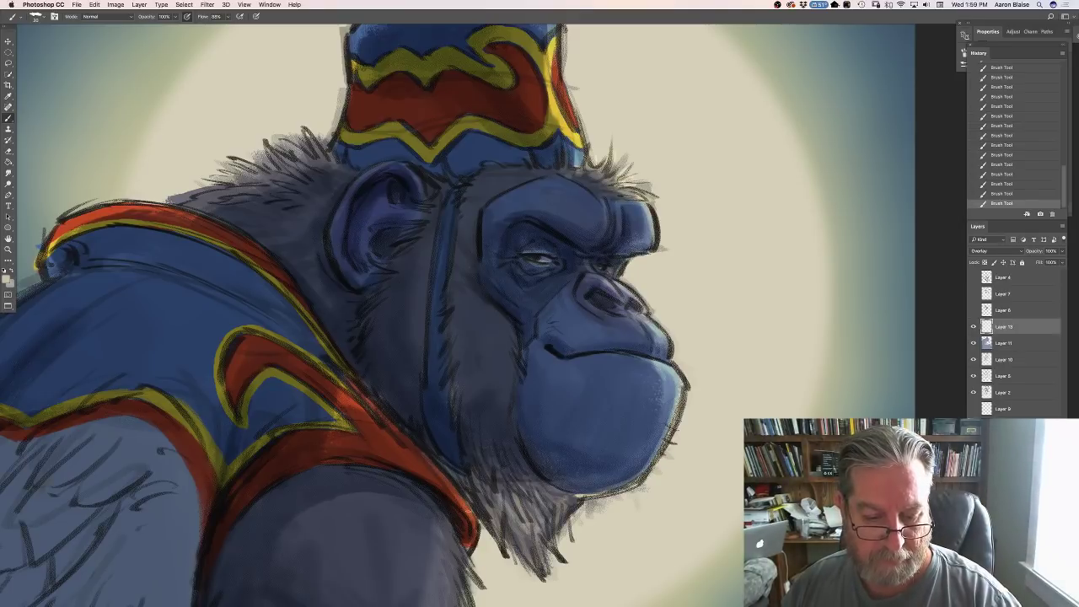
{"action": "mouse_move", "coordinate": [427, 438]}
{"action": "left_mouse_down"}
{"action": "mouse_move", "coordinate": [406, 467]}
{"action": "mouse_move", "coordinate": [383, 426]}
{"action": "left_mouse_up"}
{"action": "left_click_drag", "start_coordinate": [470, 522], "coordinate": [464, 548]}
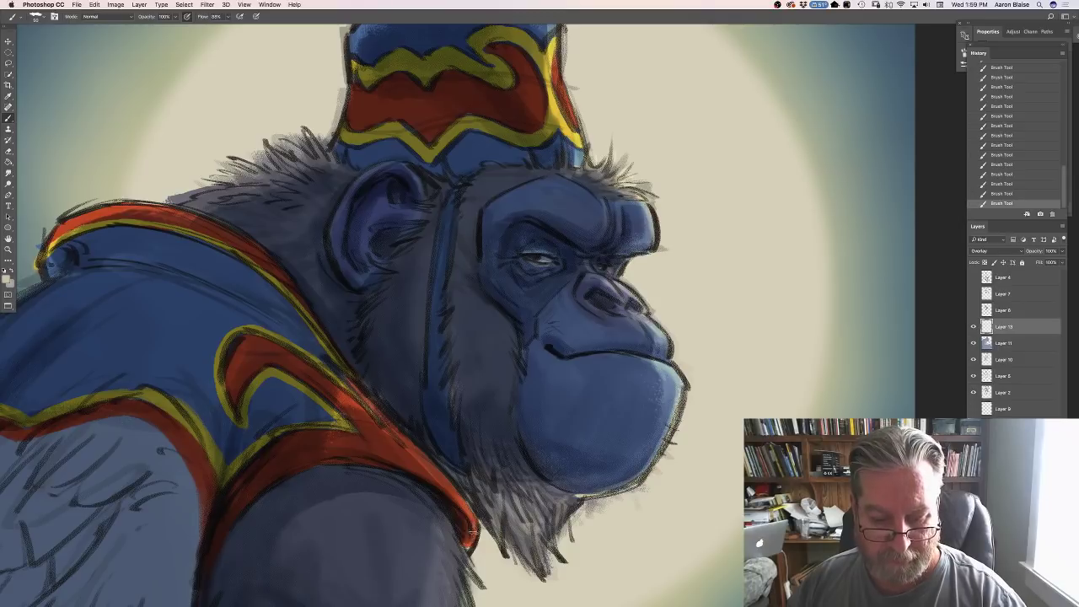
Paint light fur strokes down the moonlit front edge of the gorilla's upper arm to the wing.
{"action": "key", "text": "super+0"}
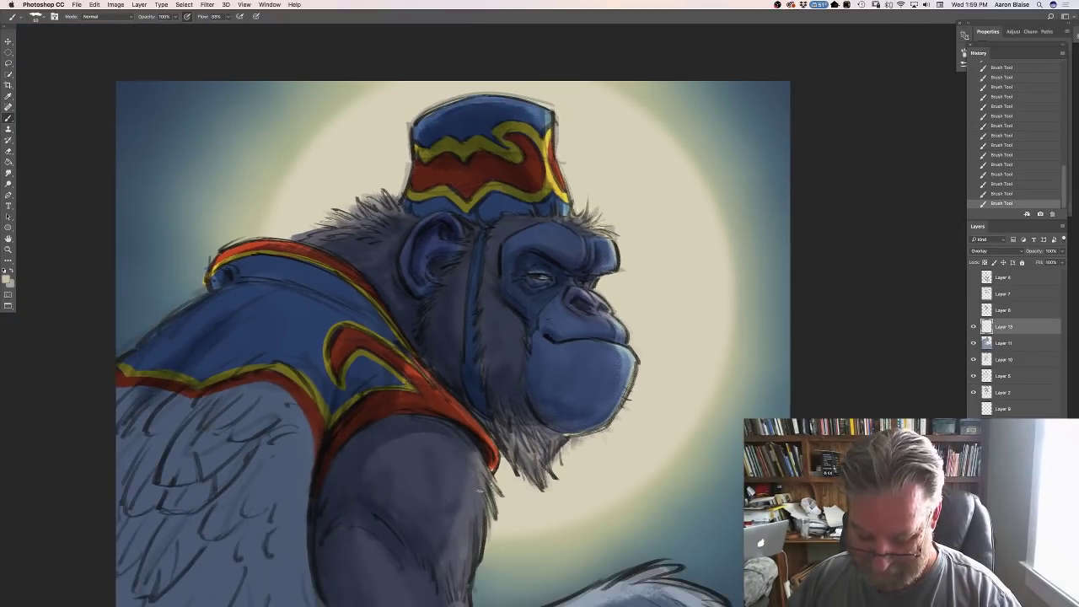
{"action": "left_click_drag", "start_coordinate": [479, 485], "coordinate": [477, 560]}
{"action": "left_click_drag", "start_coordinate": [471, 523], "coordinate": [461, 589]}
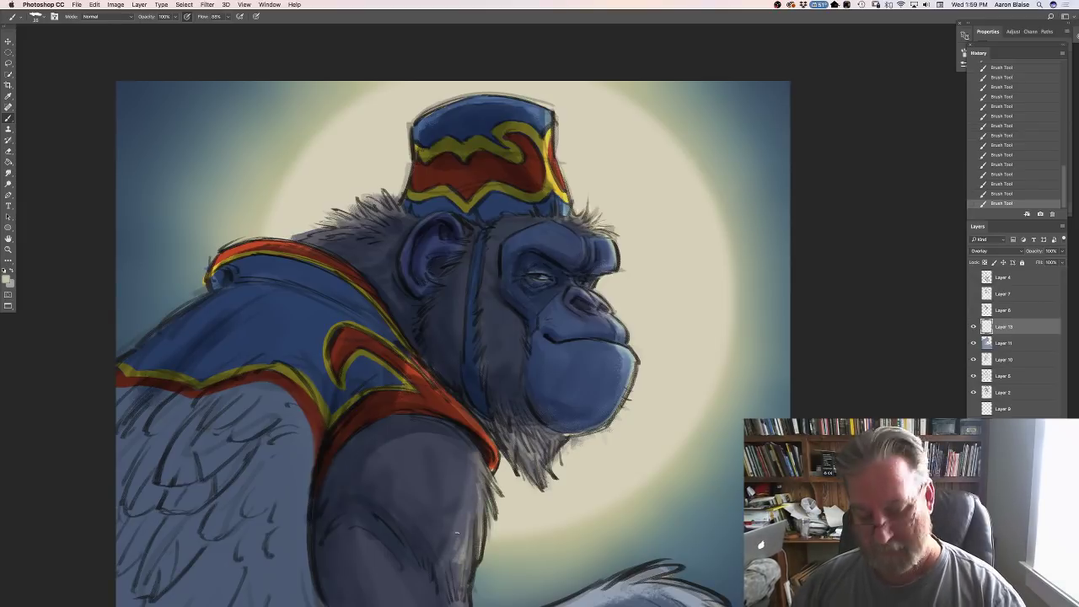
{"action": "left_click_drag", "start_coordinate": [456, 532], "coordinate": [433, 427]}
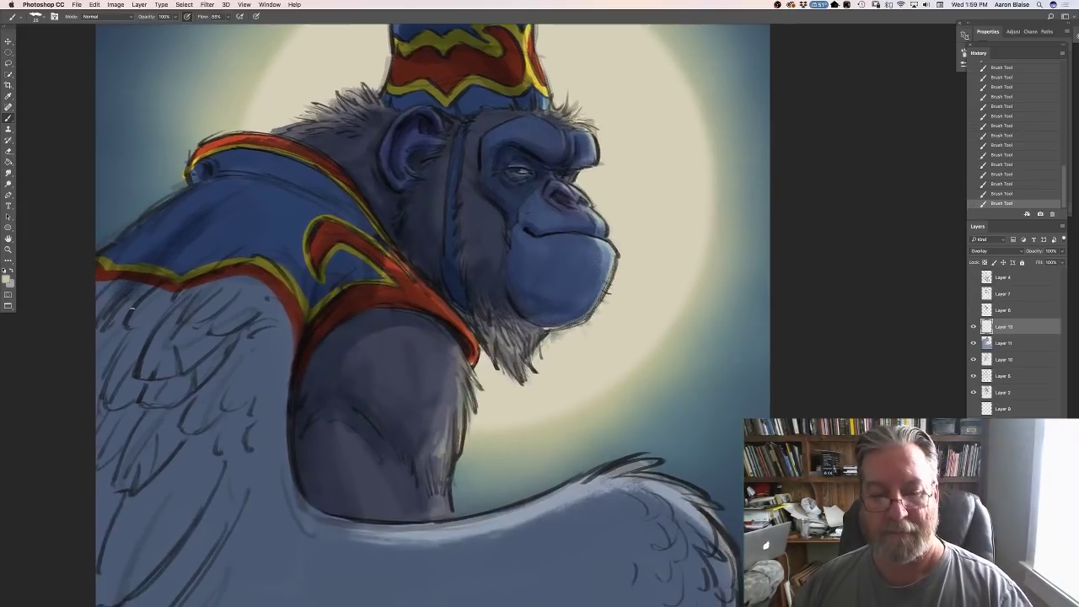
{"action": "left_click_drag", "start_coordinate": [445, 477], "coordinate": [448, 505]}
{"action": "left_click_drag", "start_coordinate": [449, 458], "coordinate": [438, 518]}
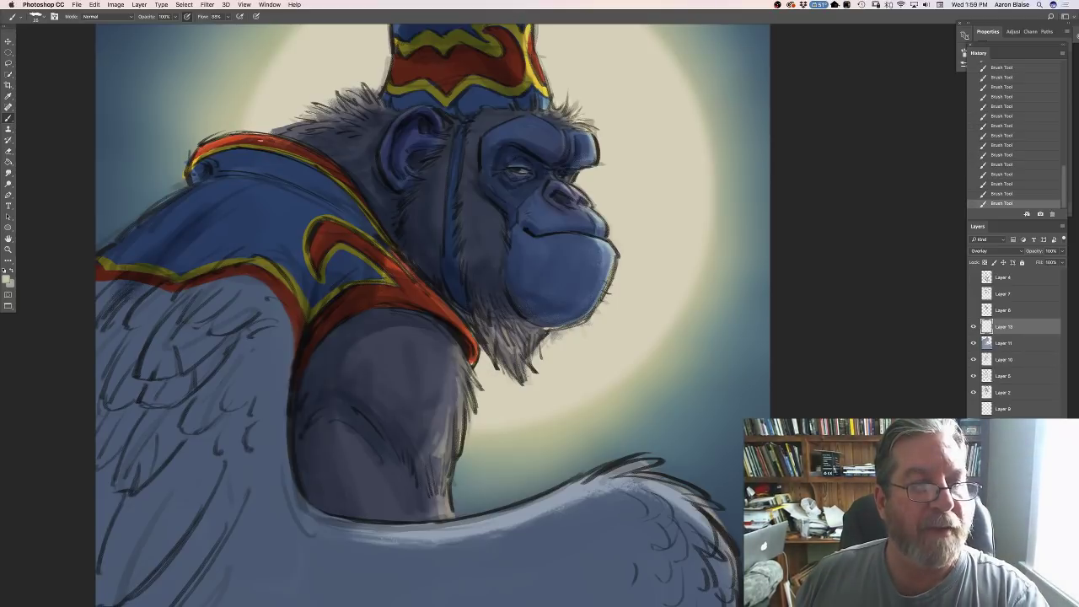
Add a new layer and choose a muted beige brush colour with hue 43, saturation 22% and brightness 76%.
{"action": "key", "text": "super+minus"}
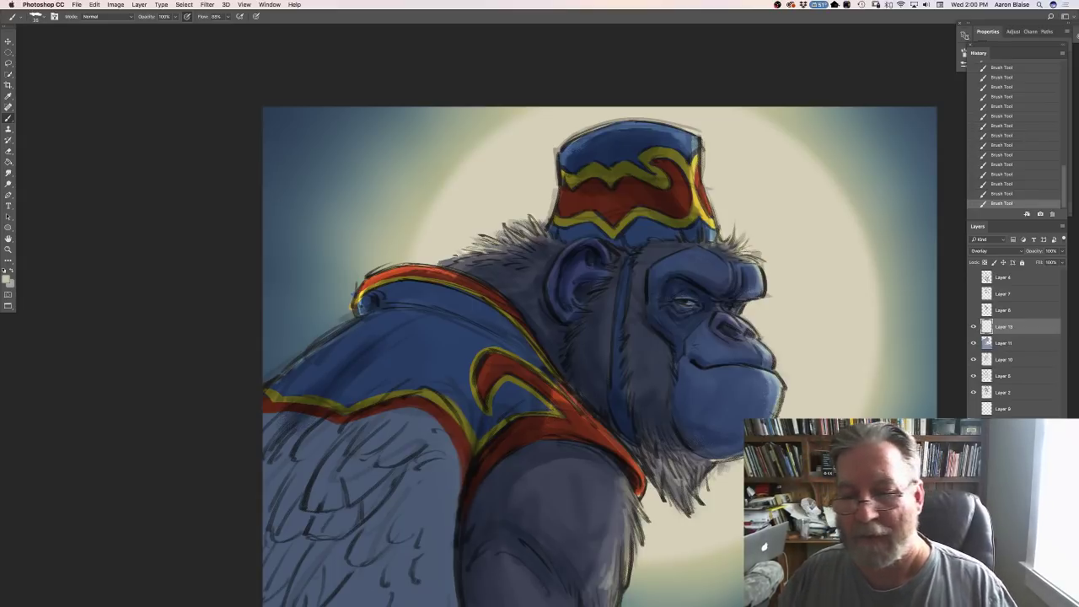
{"action": "key", "text": "super+shift+alt+n"}
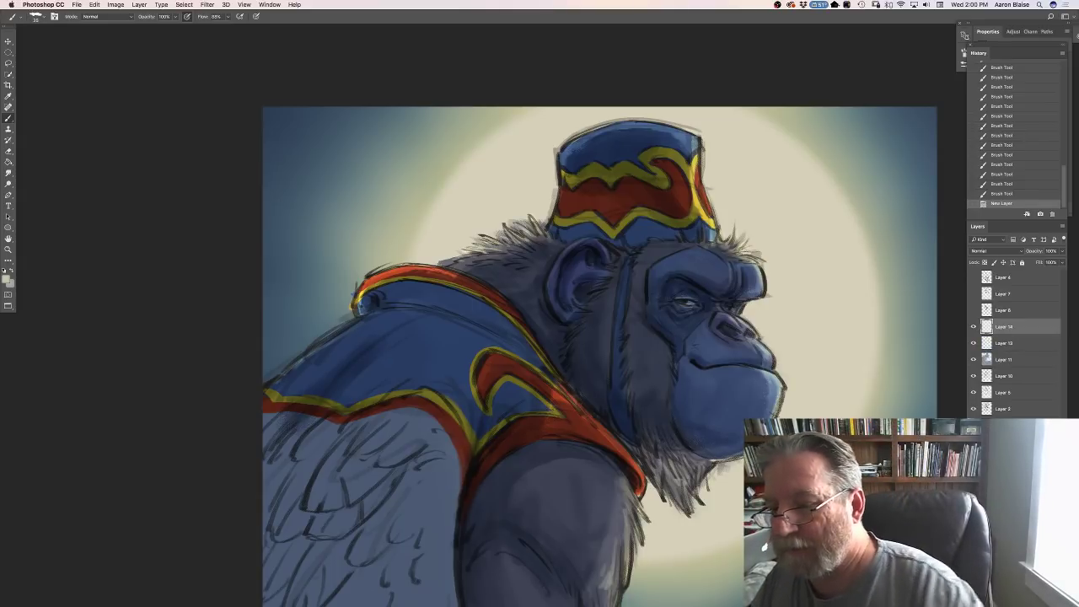
{"action": "left_click", "coordinate": [8, 279]}
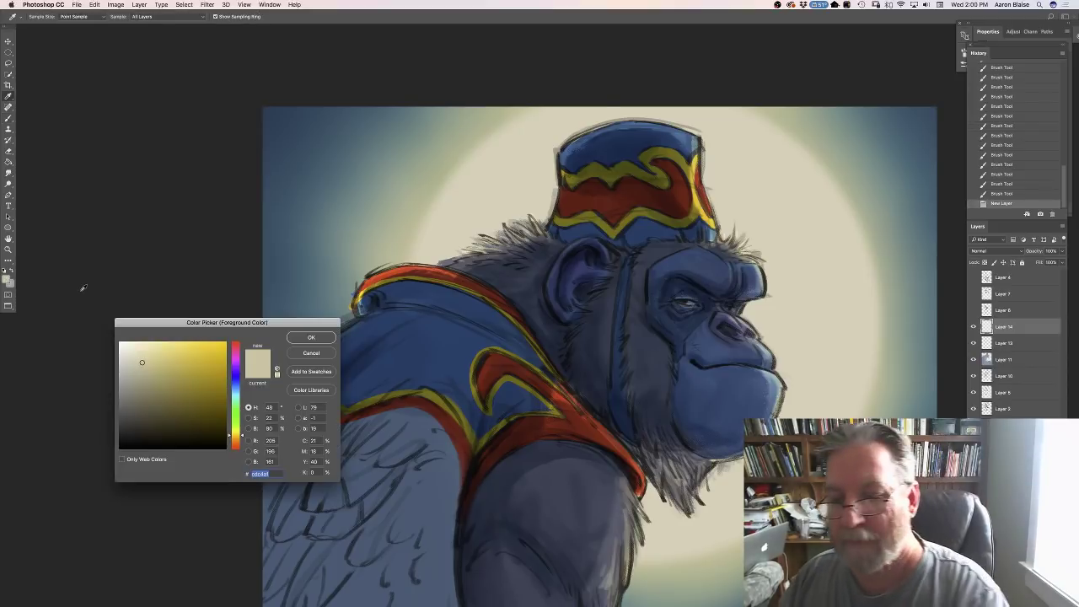
{"action": "left_click", "coordinate": [770, 320]}
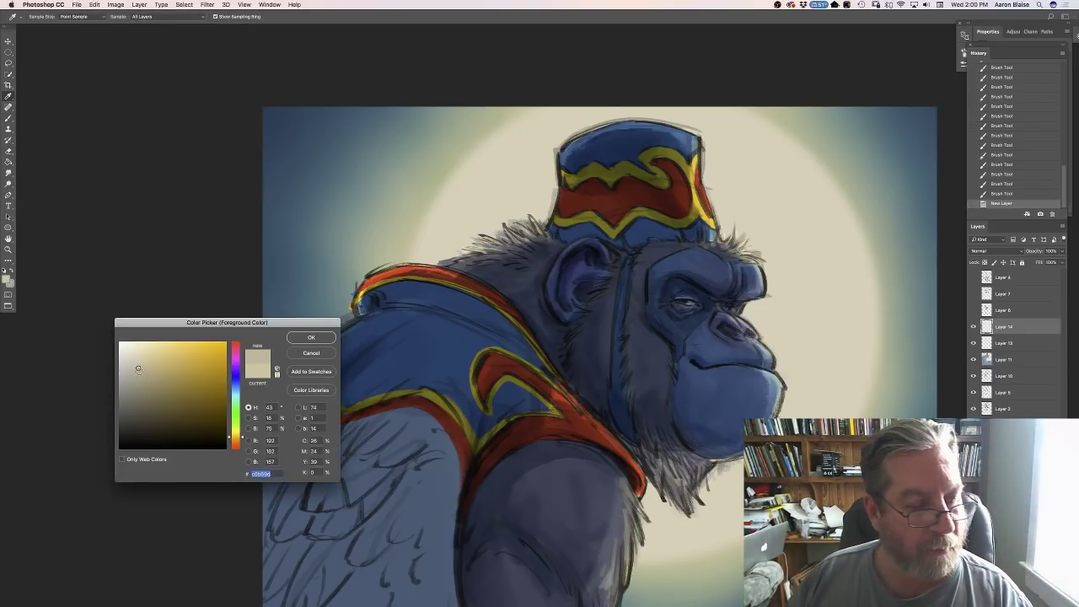
{"action": "left_click_drag", "start_coordinate": [139, 369], "coordinate": [142, 367]}
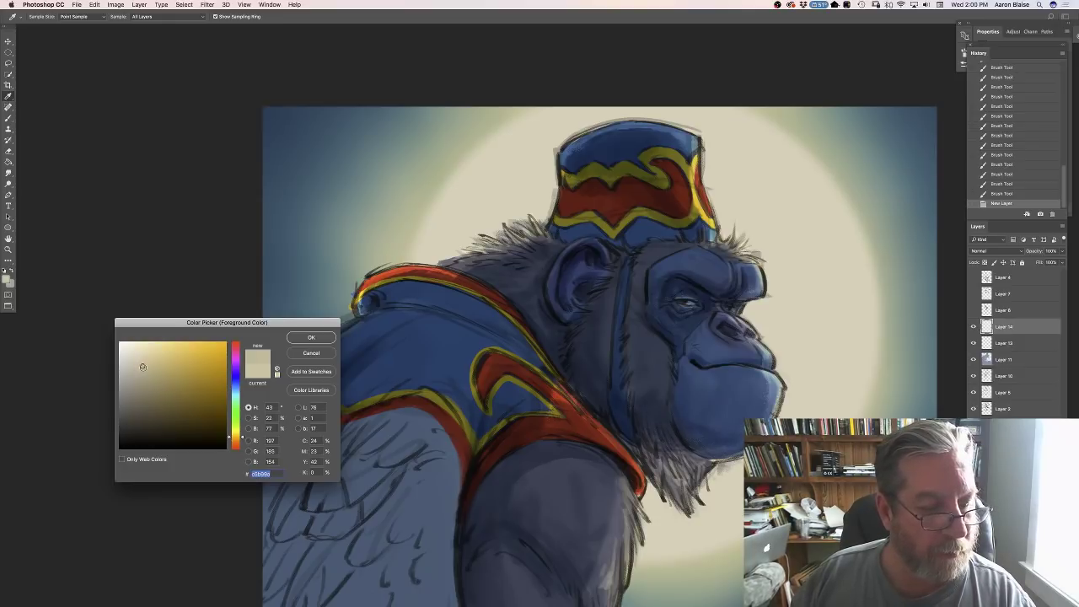
{"action": "left_click", "coordinate": [302, 341]}
{"action": "key", "text": "b"}
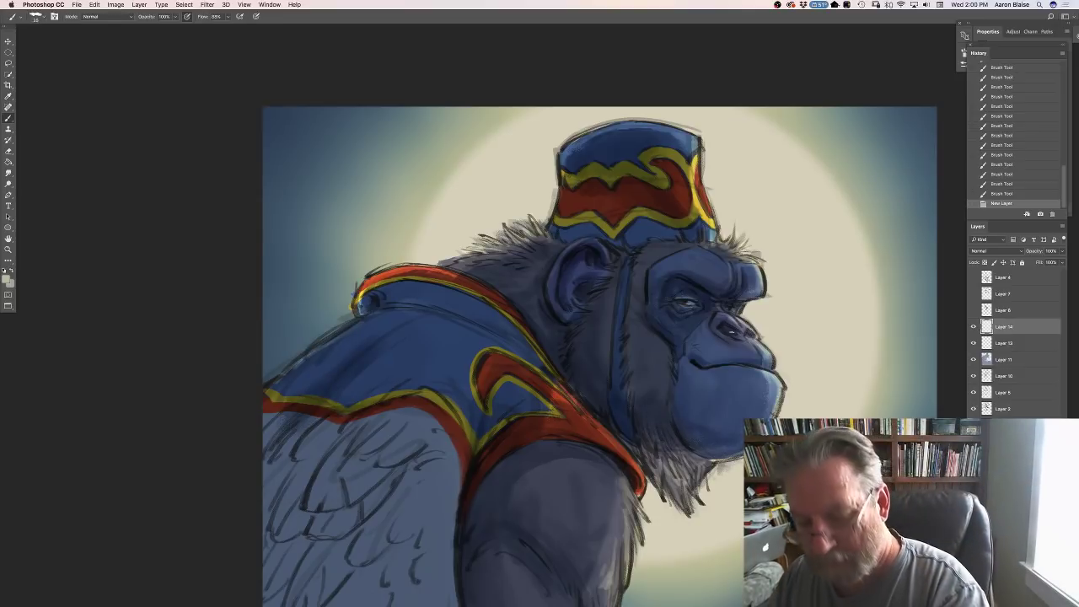
Brush small beige light accents around the gorilla's eye and nostril on the new layer.
{"action": "mouse_move", "coordinate": [735, 318]}
{"action": "left_mouse_down"}
{"action": "mouse_move", "coordinate": [746, 325]}
{"action": "mouse_move", "coordinate": [698, 304]}
{"action": "left_mouse_up"}
{"action": "left_click_drag", "start_coordinate": [690, 306], "coordinate": [750, 326]}
{"action": "left_click_drag", "start_coordinate": [746, 322], "coordinate": [751, 328]}
{"action": "left_click_drag", "start_coordinate": [746, 323], "coordinate": [751, 327]}
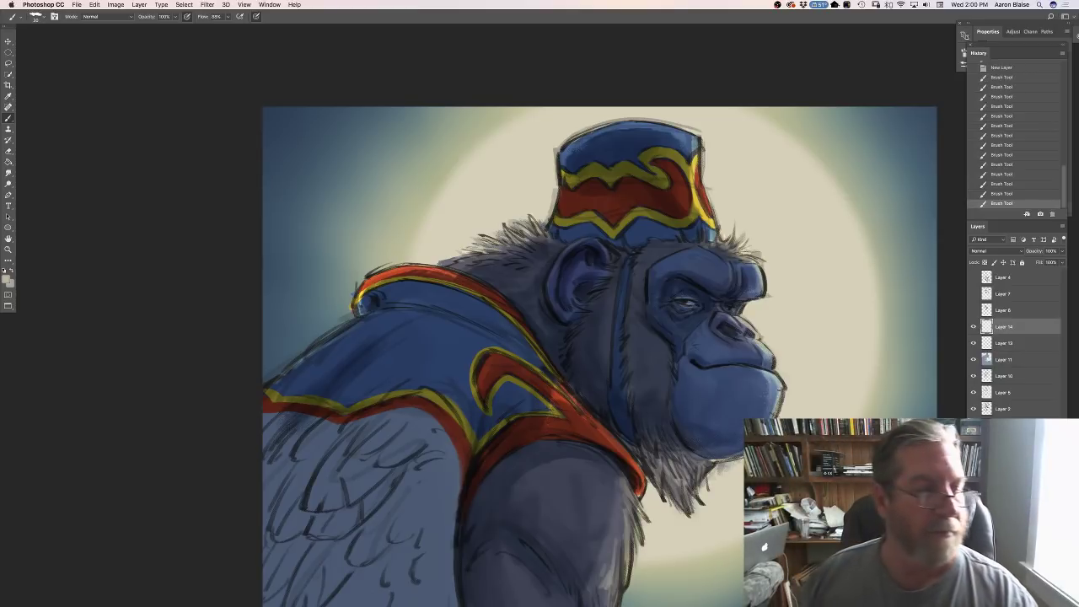
Keep the beige foreground colour and brush fine light strokes along the top of the nose and the nostril rim.
{"action": "left_click", "coordinate": [7, 279]}
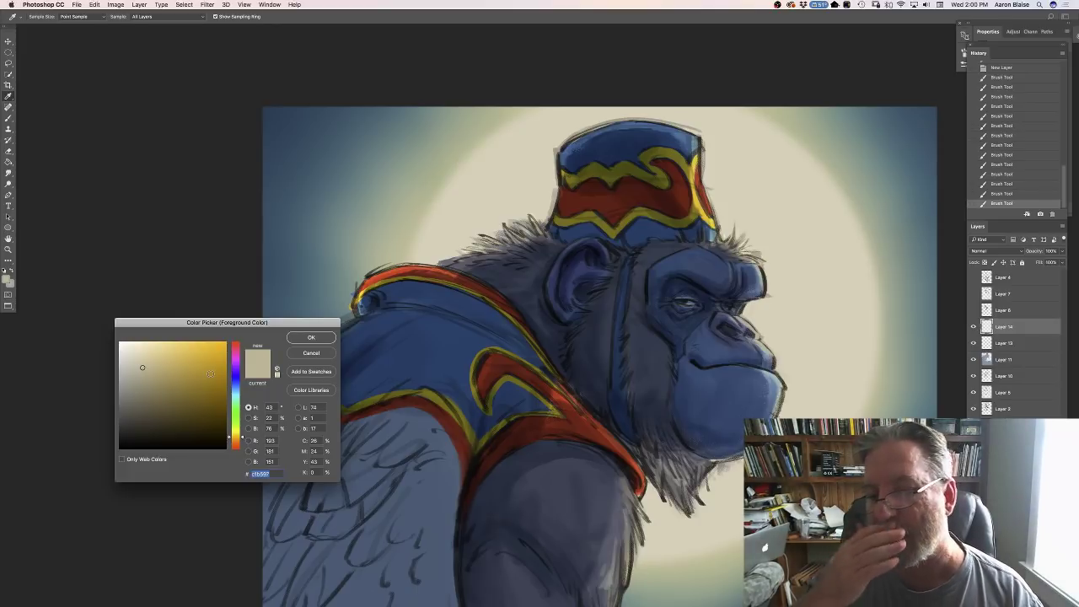
{"action": "left_click", "coordinate": [297, 340]}
{"action": "key", "text": "ctrl+plus"}
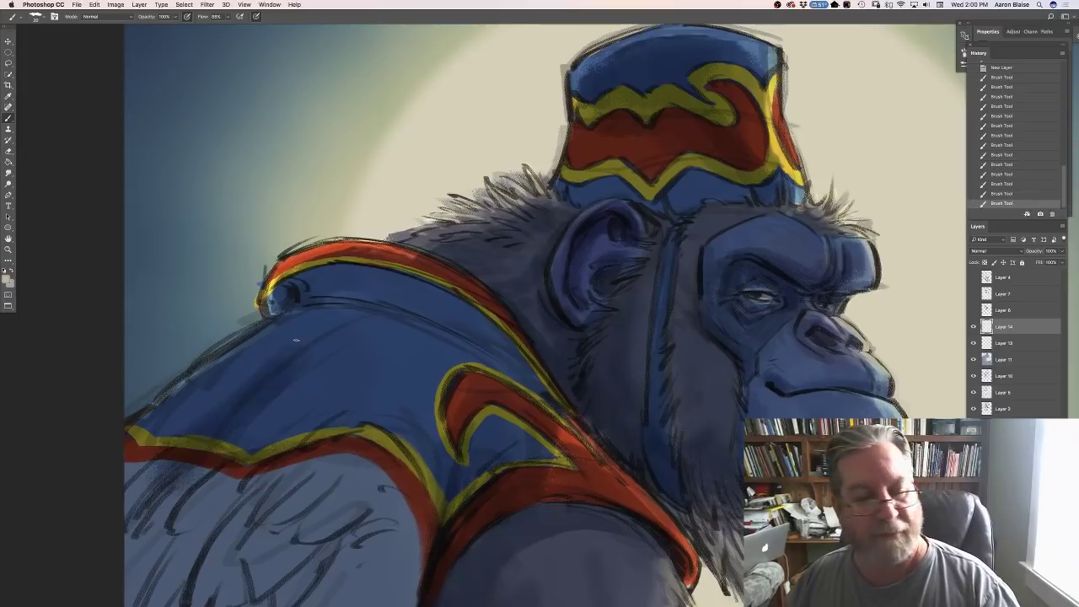
{"action": "scroll", "coordinate": [96, 295], "scroll_direction": "right", "scroll_amount": 5}
{"action": "scroll", "coordinate": [97, 294], "scroll_direction": "down", "scroll_amount": 2}
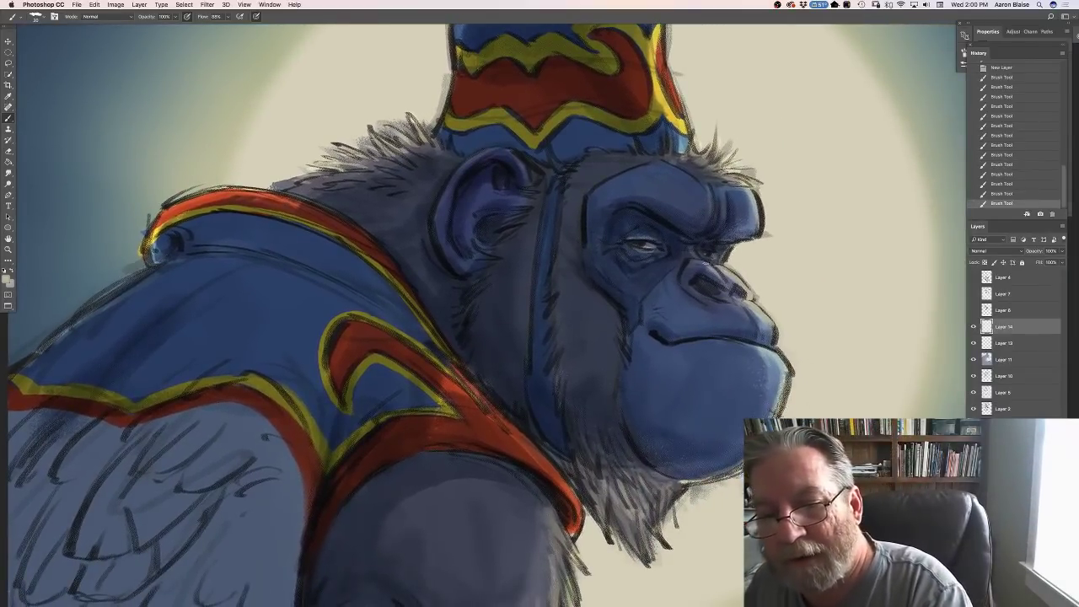
{"action": "left_click", "coordinate": [708, 265]}
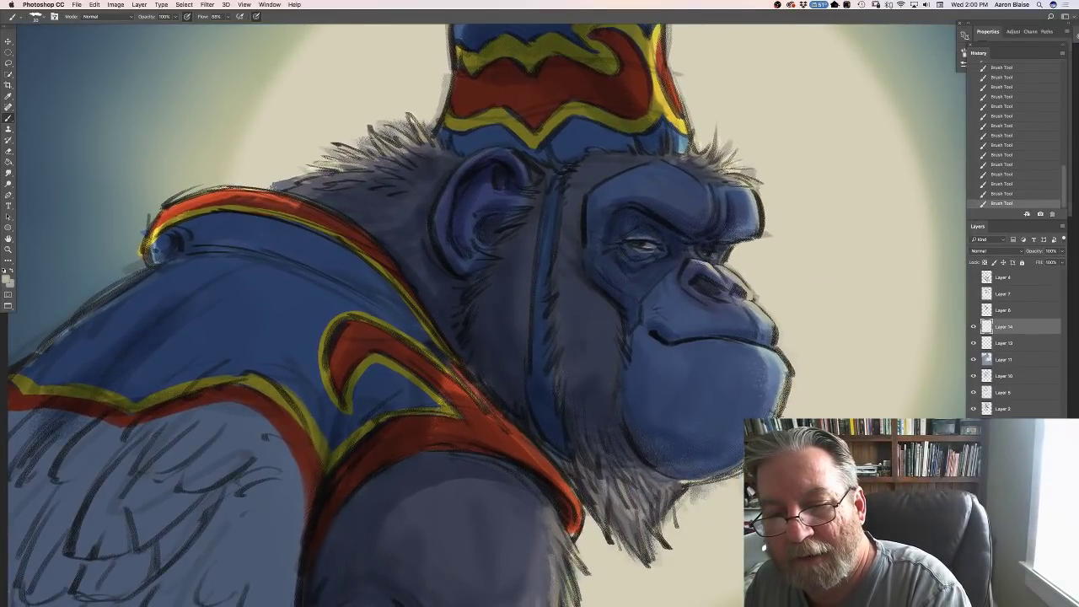
{"action": "left_click_drag", "start_coordinate": [706, 285], "coordinate": [715, 297]}
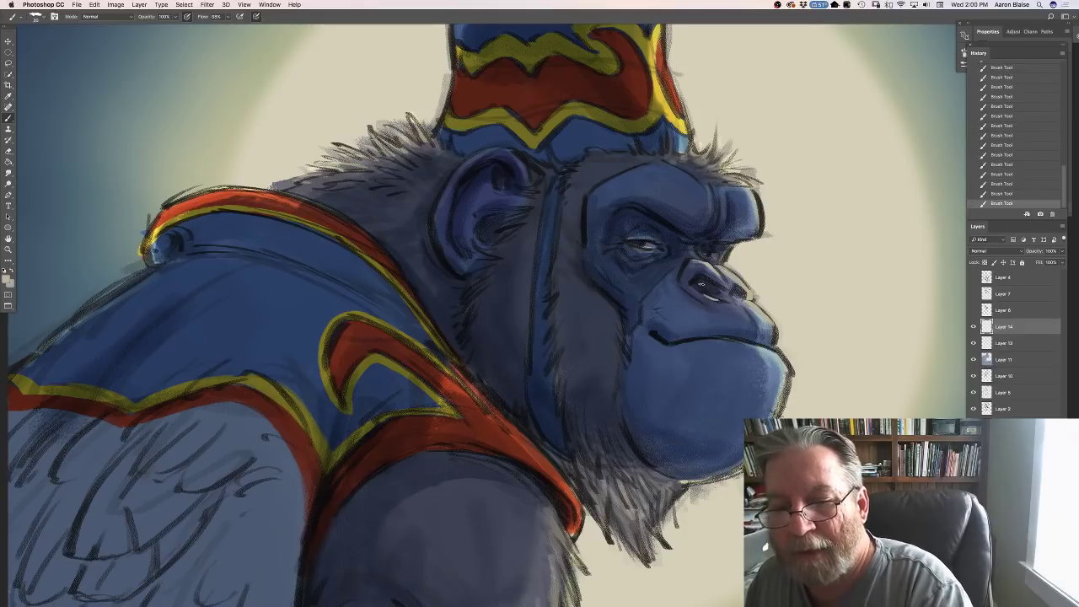
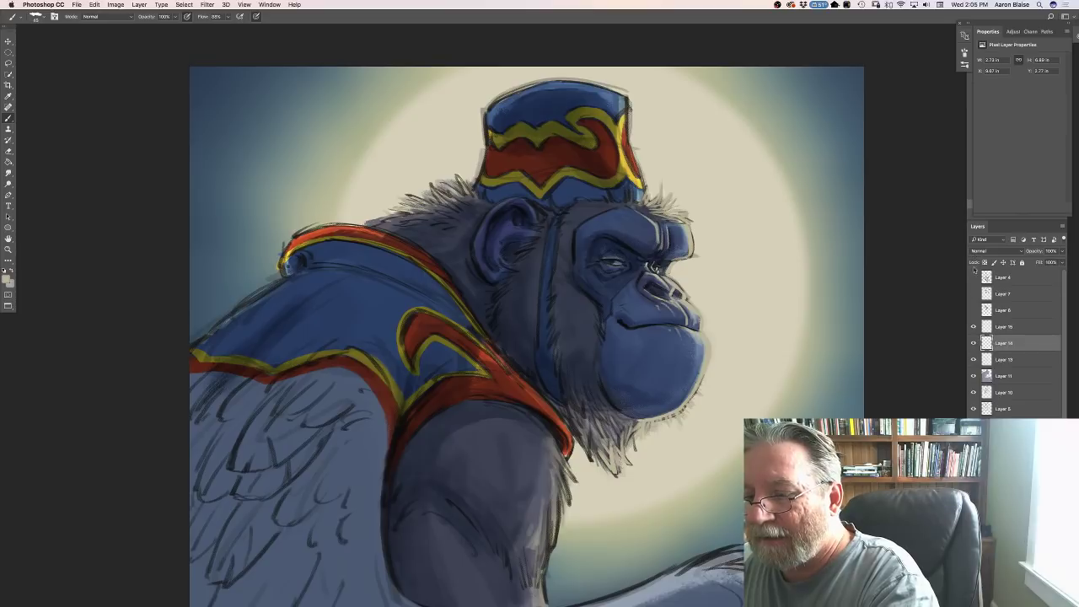
Try Color Dodge blending on the rim highlight layer, Layer 14, and set it back to Normal.
{"action": "left_click", "coordinate": [972, 252]}
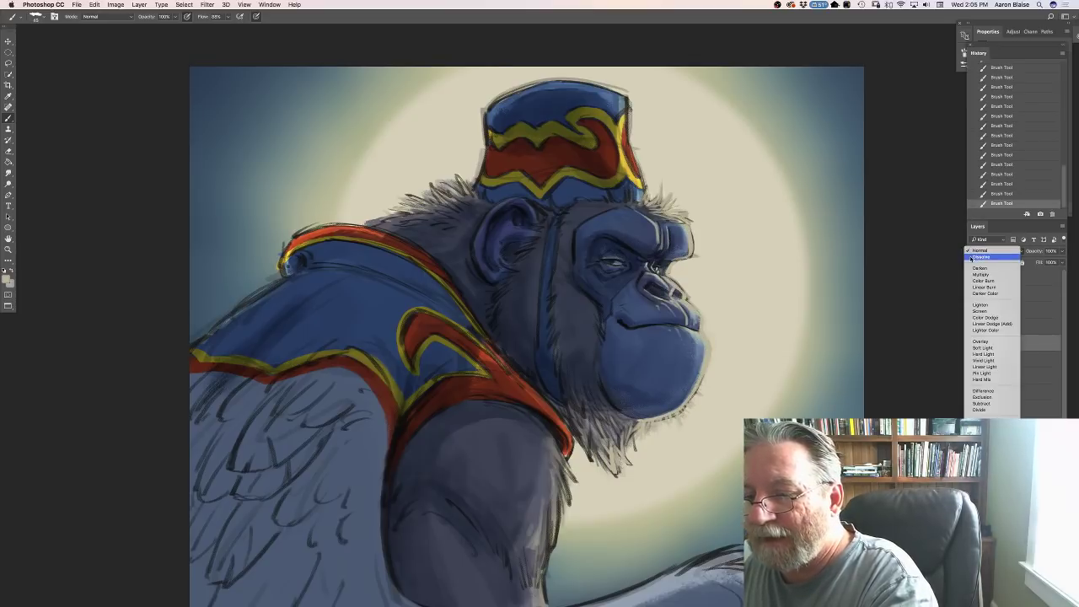
{"action": "left_click", "coordinate": [978, 317]}
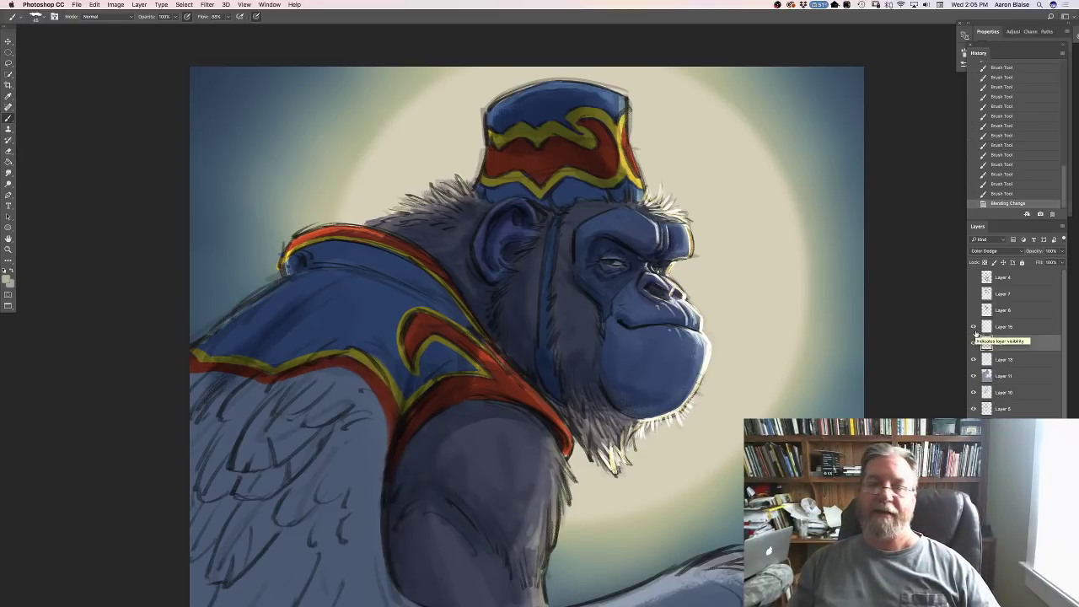
{"action": "key", "text": "super+minus"}
{"action": "key", "text": "super+minus"}
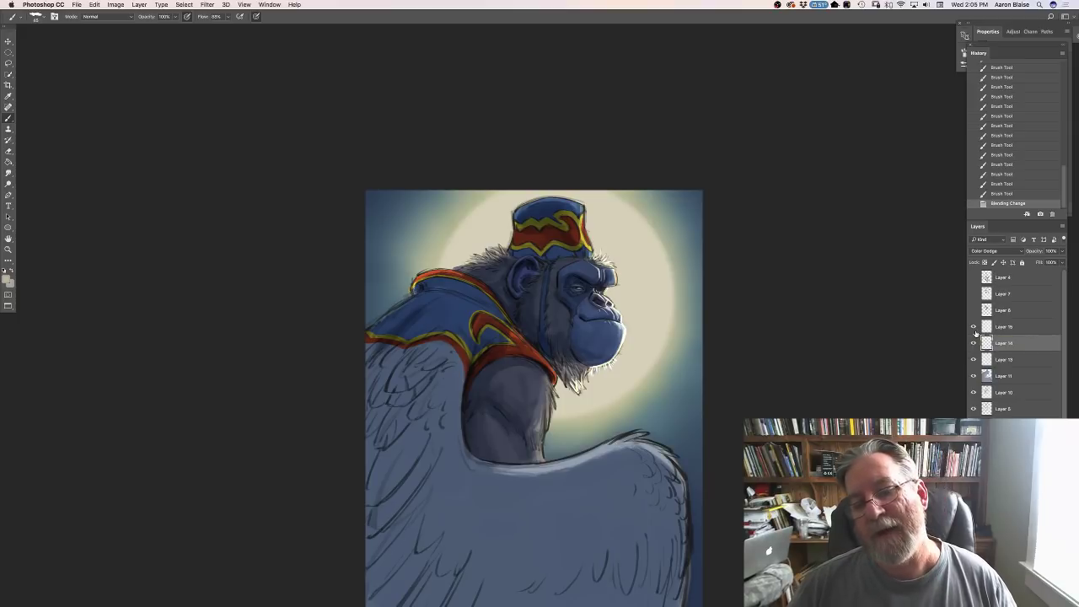
{"action": "key", "text": "super+plus"}
{"action": "key", "text": "super+plus"}
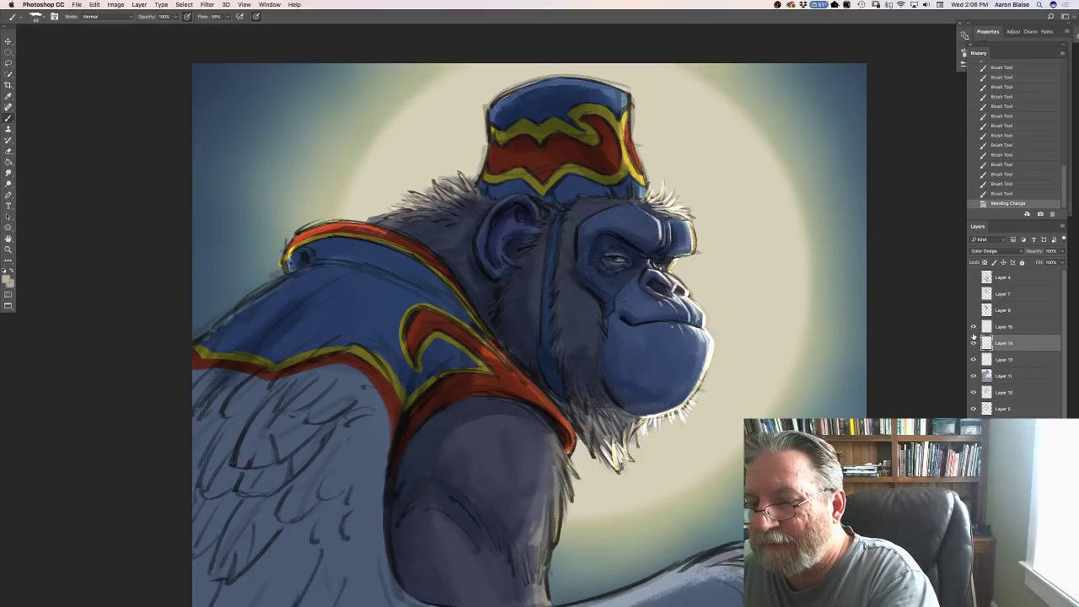
{"action": "left_click", "coordinate": [970, 252]}
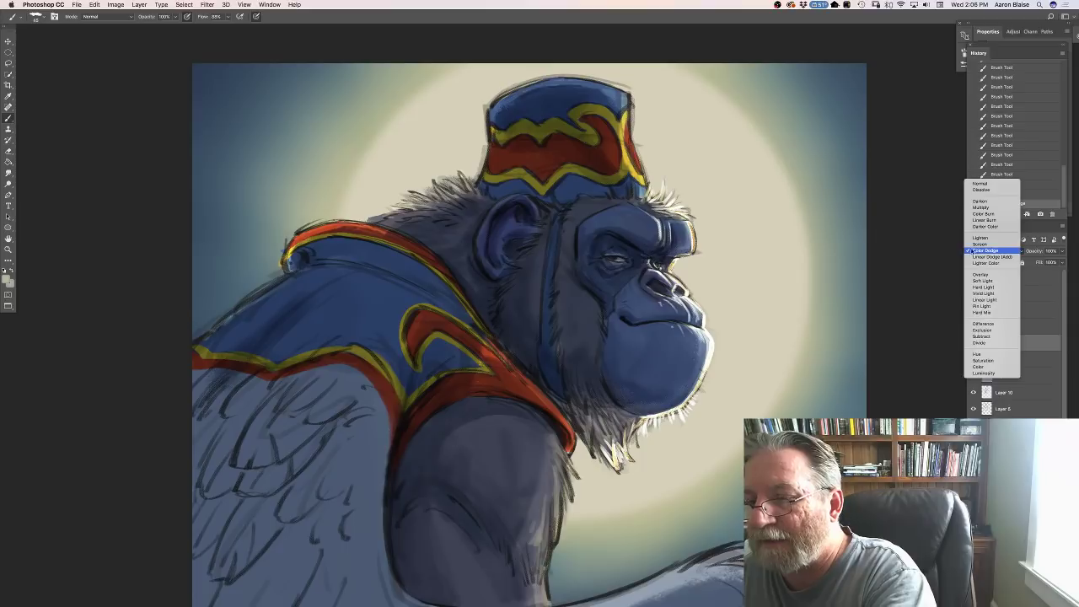
{"action": "left_click", "coordinate": [972, 184]}
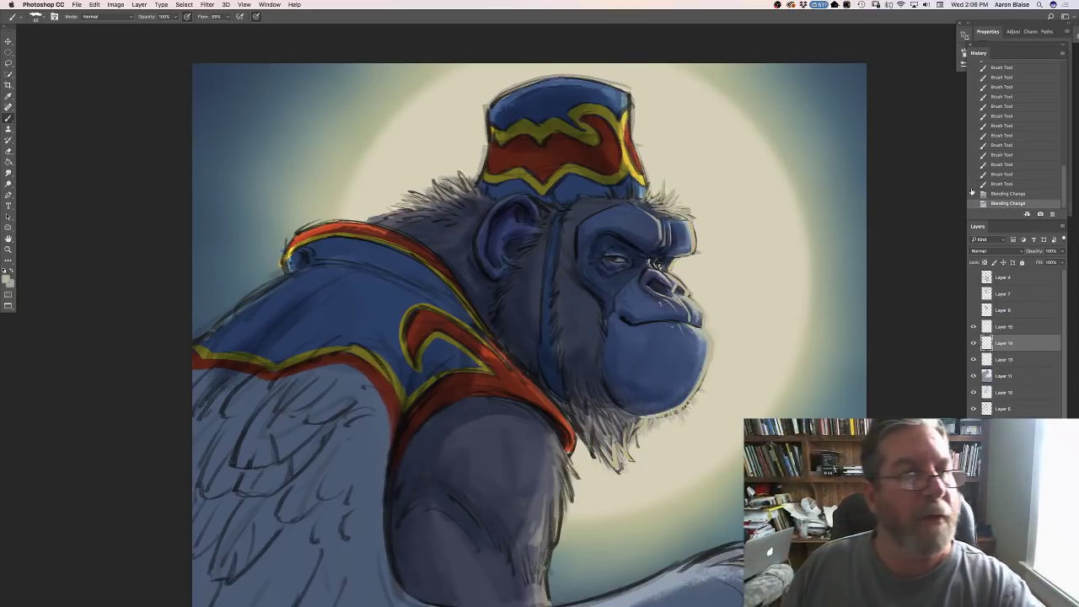
Brighten the rim highlights on Layer 14 with Hue/Saturation, using saturation +72 and lightness about +60.
{"action": "left_click", "coordinate": [115, 5]}
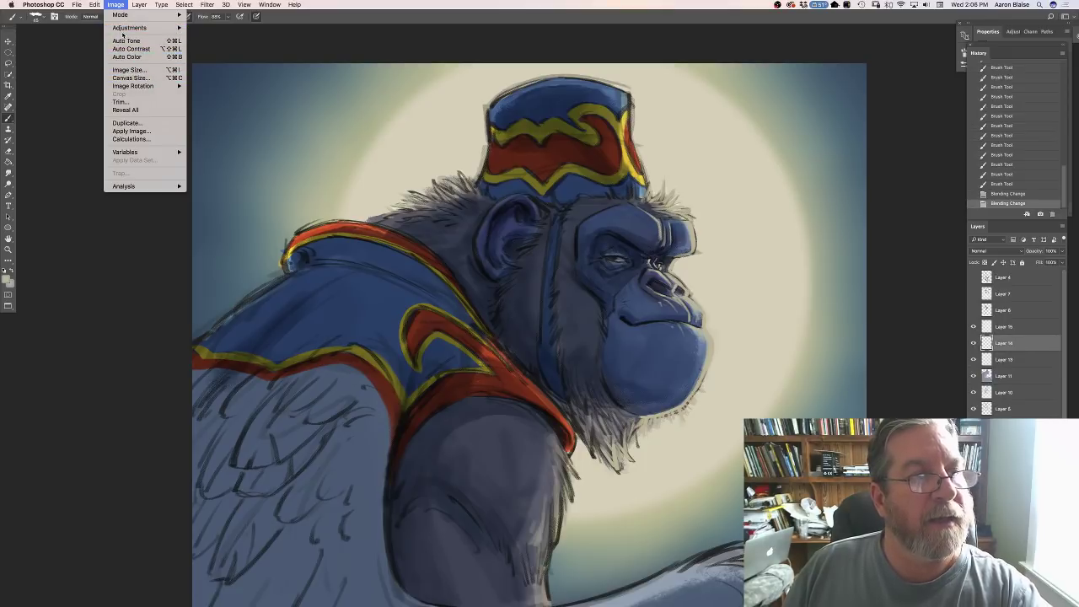
{"action": "mouse_move", "coordinate": [119, 30]}
{"action": "left_click", "coordinate": [201, 74]}
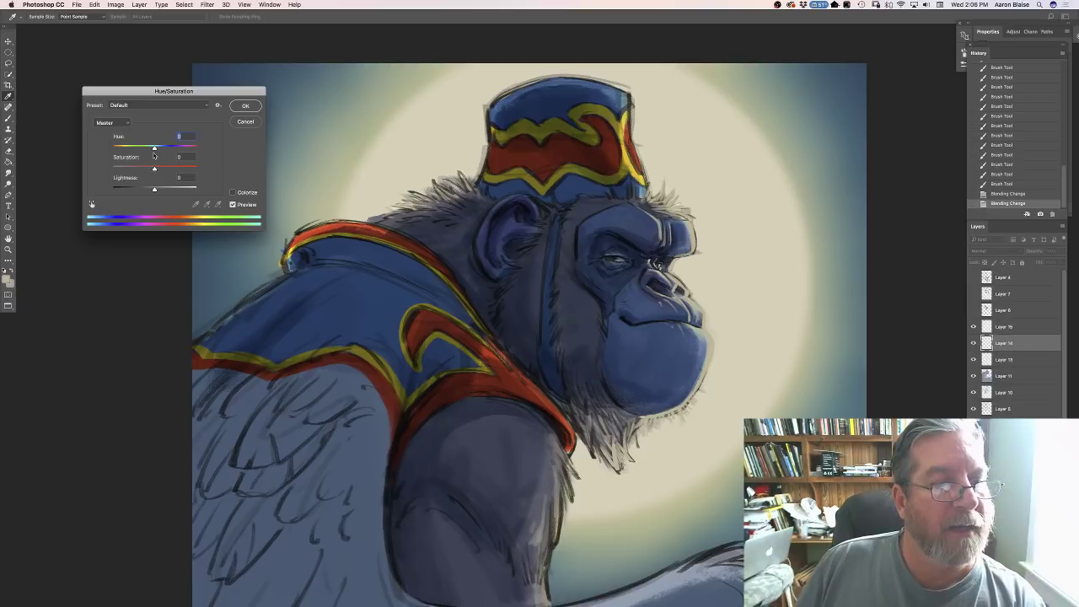
{"action": "mouse_move", "coordinate": [154, 168]}
{"action": "left_mouse_down"}
{"action": "mouse_move", "coordinate": [173, 170]}
{"action": "mouse_move", "coordinate": [168, 191]}
{"action": "mouse_move", "coordinate": [184, 171]}
{"action": "mouse_move", "coordinate": [178, 189]}
{"action": "left_mouse_up"}
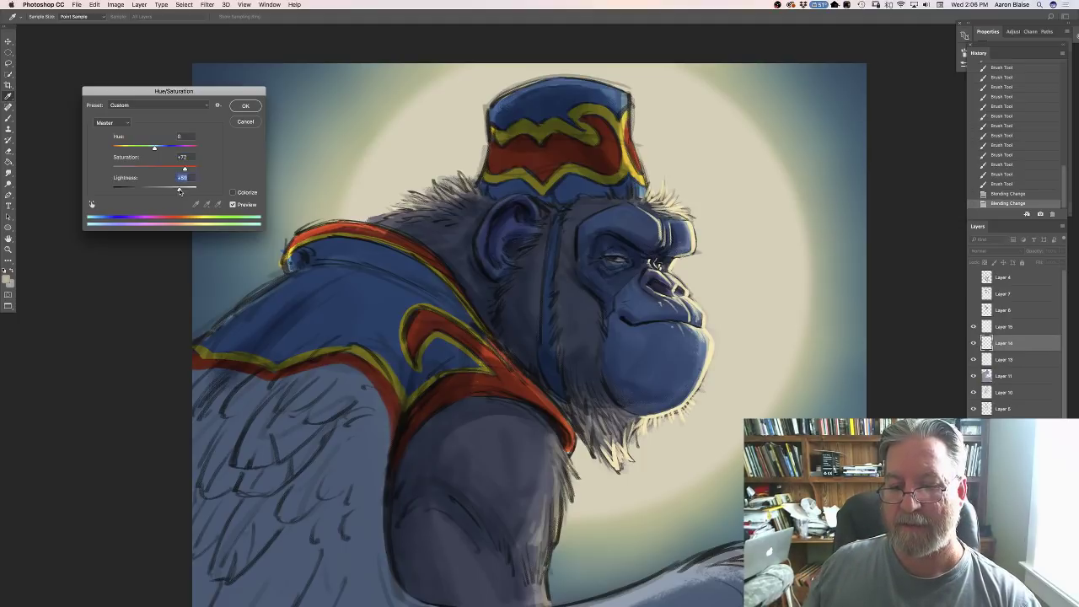
{"action": "left_click", "coordinate": [242, 105]}
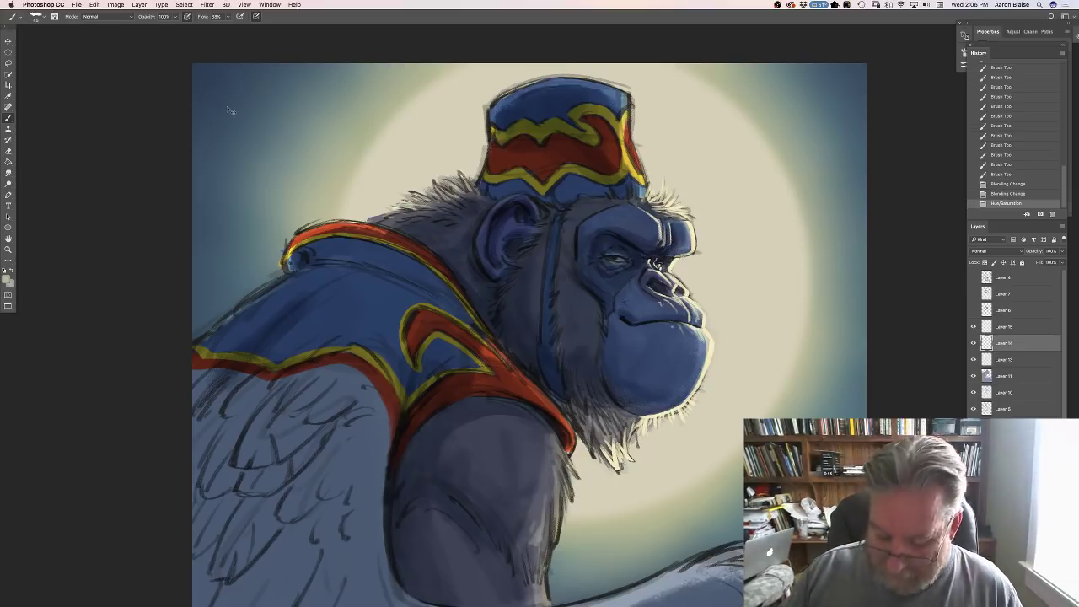
{"action": "key", "text": "super+minus"}
{"action": "key", "text": "super+minus"}
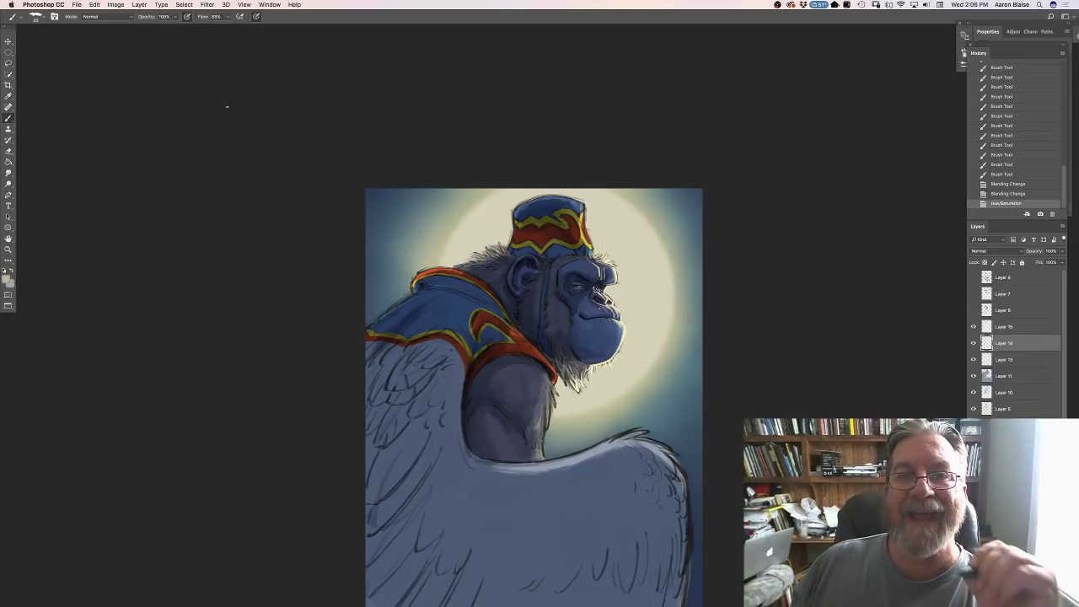
Sample the bright cream of the chin's rim highlight as the foreground colour, #faecbf.
{"action": "key", "text": "super+plus"}
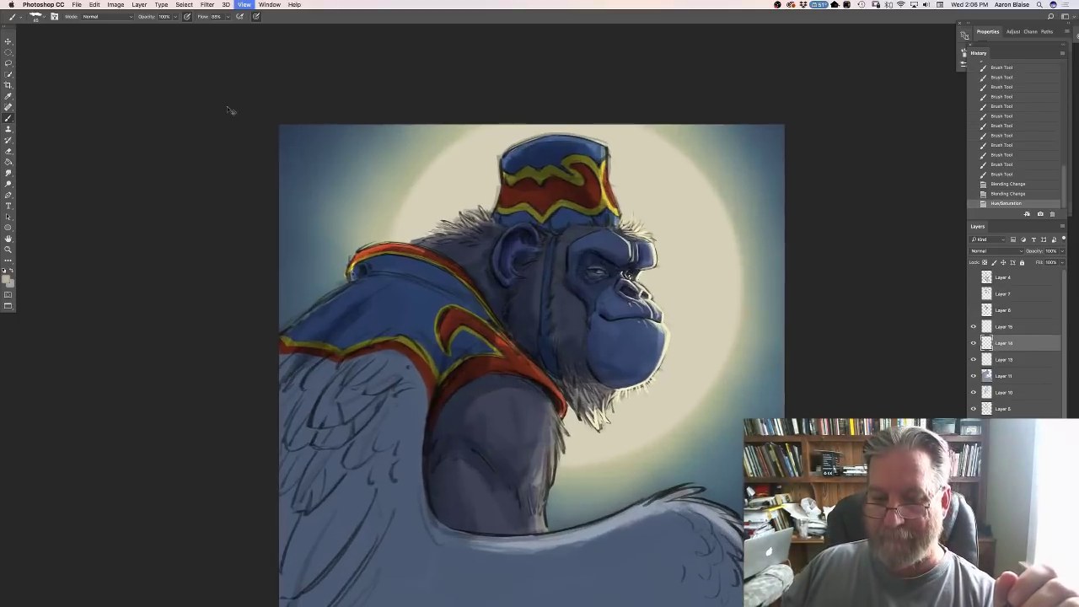
{"action": "key", "text": "super+plus"}
{"action": "key", "text": "super+plus"}
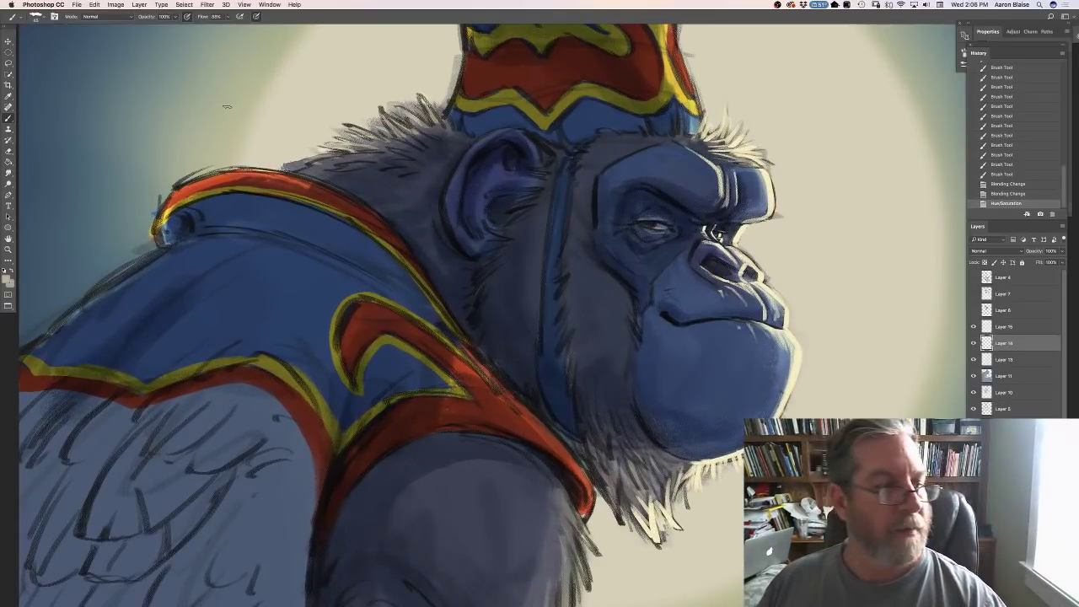
{"action": "left_click", "coordinate": [8, 276]}
{"action": "left_click", "coordinate": [799, 368]}
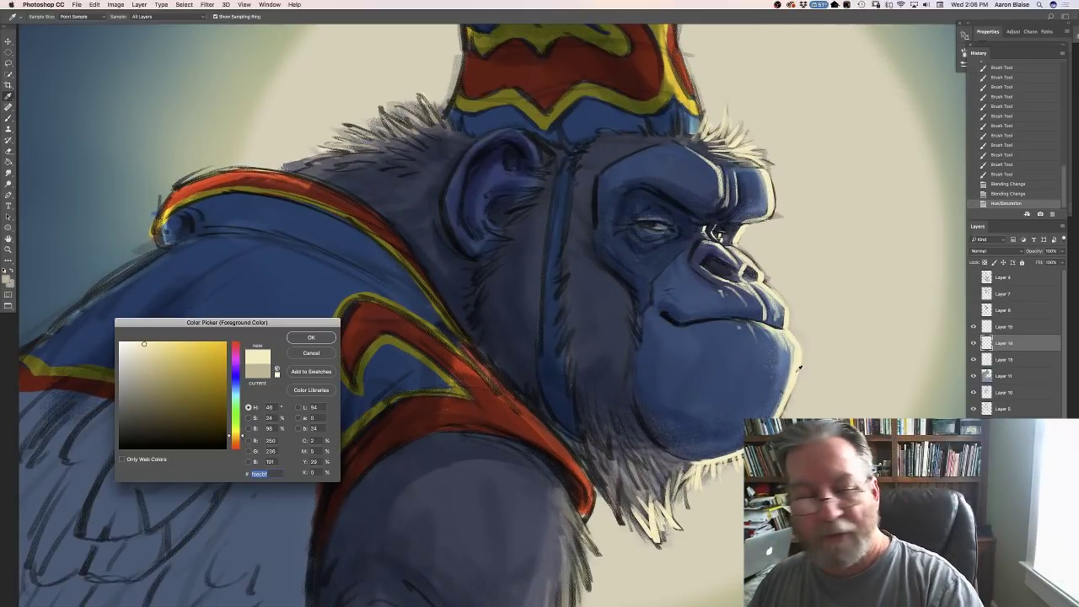
{"action": "left_click", "coordinate": [311, 338]}
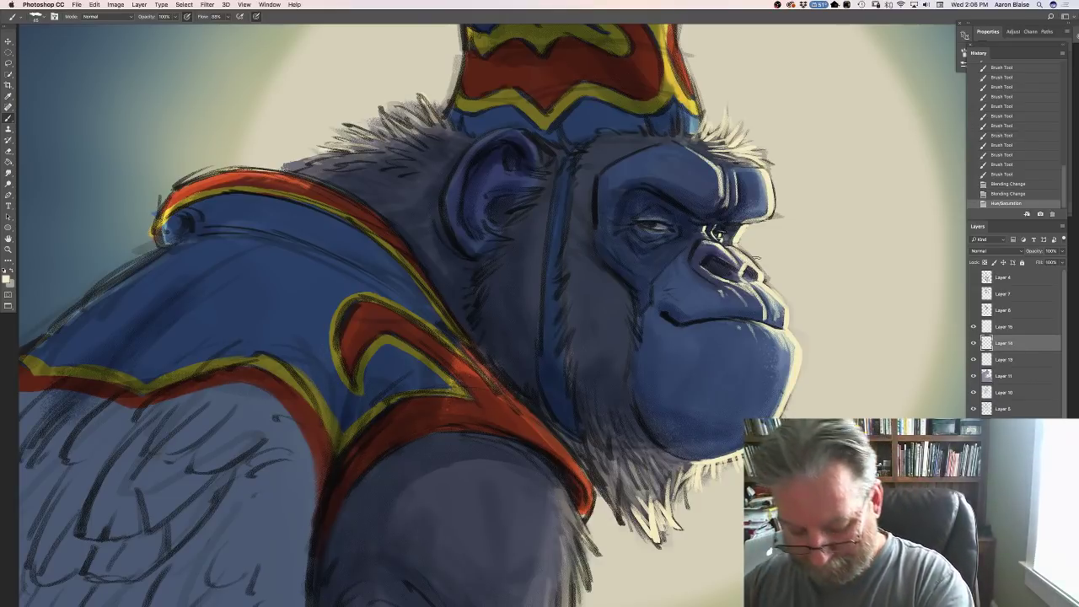
Brush cream highlights along the bridge of the nose, just below the brow.
{"action": "left_click_drag", "start_coordinate": [758, 271], "coordinate": [732, 244]}
{"action": "left_click_drag", "start_coordinate": [740, 251], "coordinate": [730, 242]}
{"action": "left_click_drag", "start_coordinate": [739, 251], "coordinate": [730, 243]}
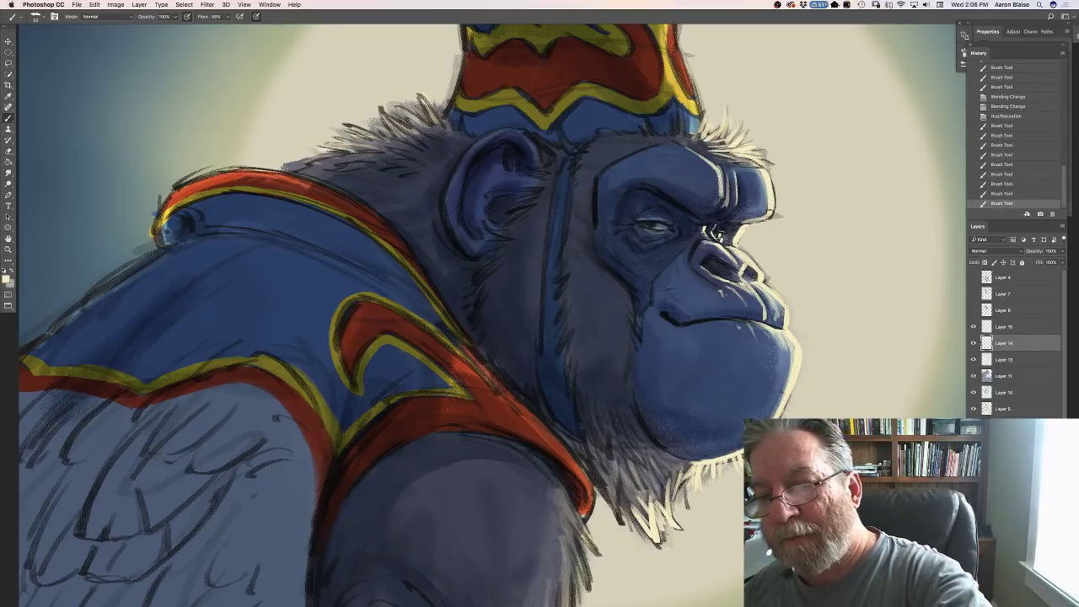
Brush short cream highlight strokes along the front of the lower lip, just under the mouth line.
{"action": "left_click_drag", "start_coordinate": [761, 326], "coordinate": [767, 334]}
{"action": "left_click_drag", "start_coordinate": [765, 327], "coordinate": [775, 339]}
{"action": "left_click_drag", "start_coordinate": [772, 330], "coordinate": [781, 344]}
{"action": "left_click_drag", "start_coordinate": [779, 334], "coordinate": [783, 347]}
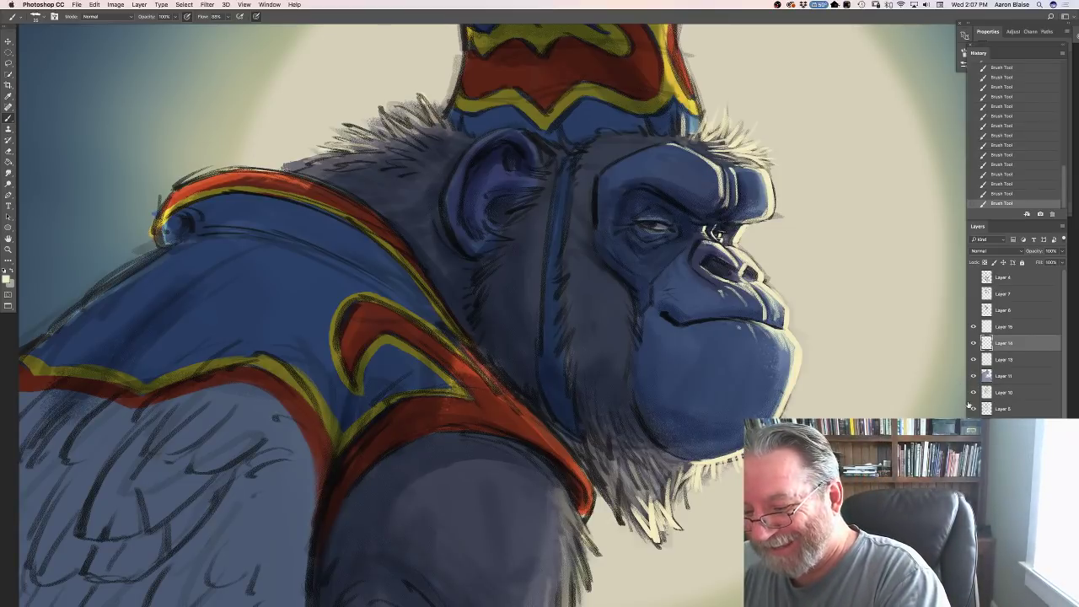
Add a new layer directly above Layer 13 and choose the muted dark blue #316272 as the foreground colour.
{"action": "left_click", "coordinate": [974, 360]}
{"action": "left_click", "coordinate": [973, 360]}
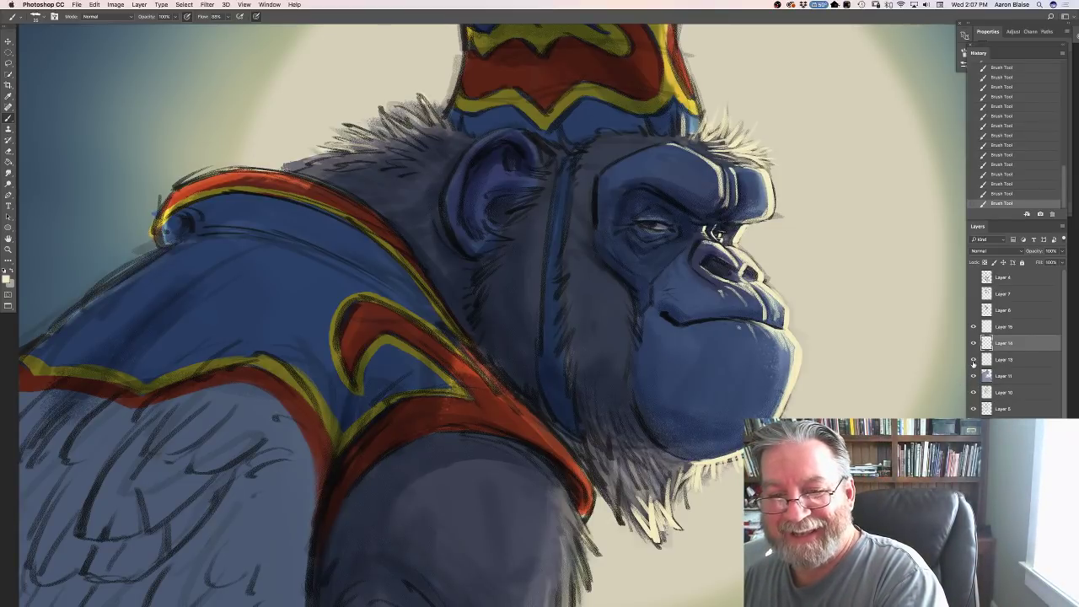
{"action": "left_click", "coordinate": [973, 363]}
{"action": "left_click", "coordinate": [973, 362]}
{"action": "key", "text": "super+alt+shift+n"}
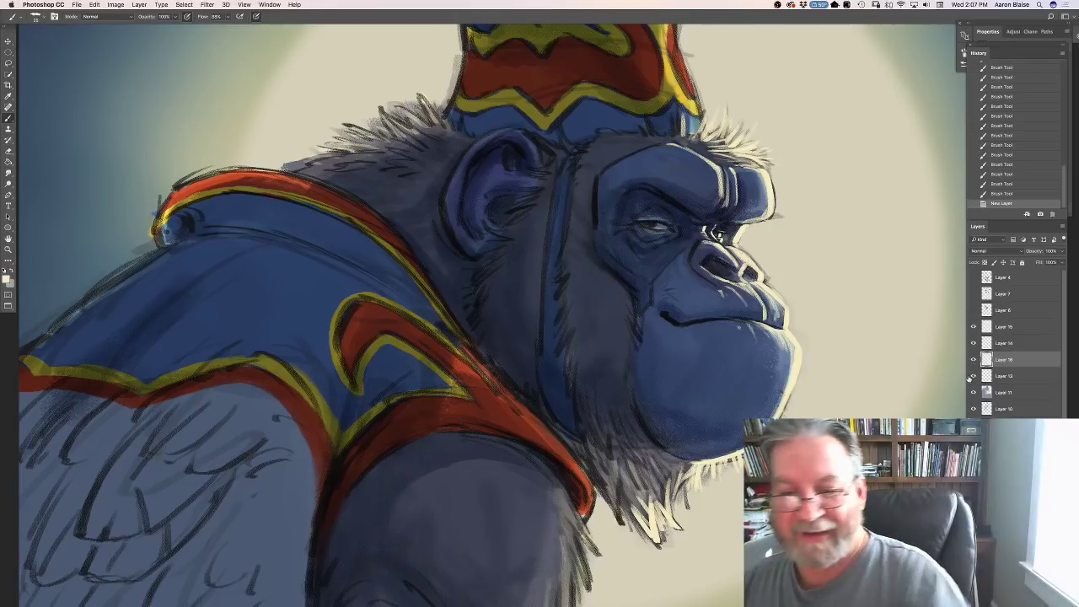
{"action": "left_click", "coordinate": [7, 279]}
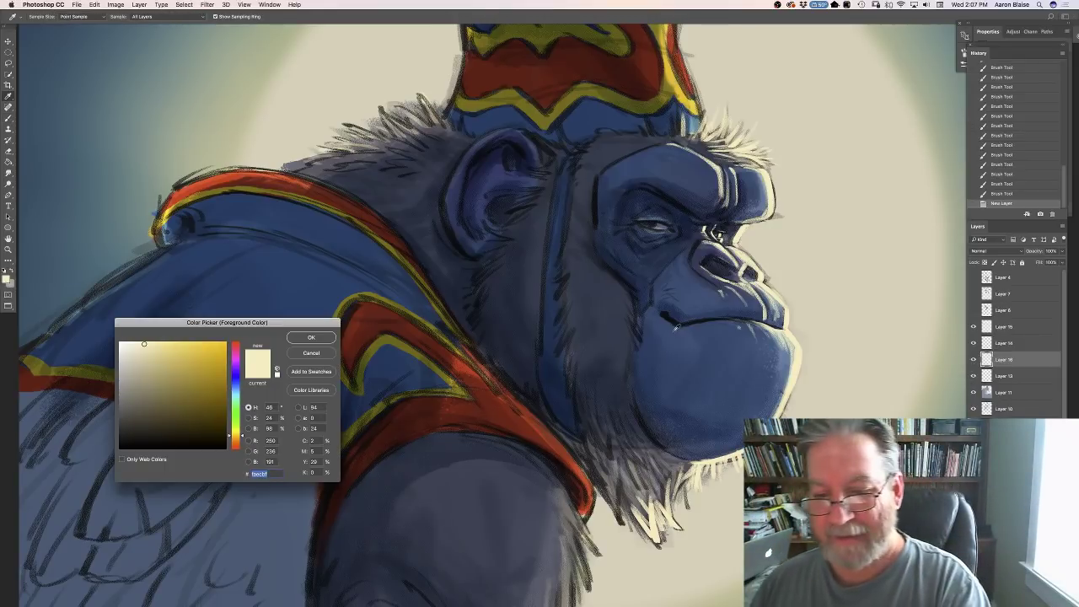
{"action": "left_click", "coordinate": [675, 327]}
{"action": "left_click", "coordinate": [236, 394]}
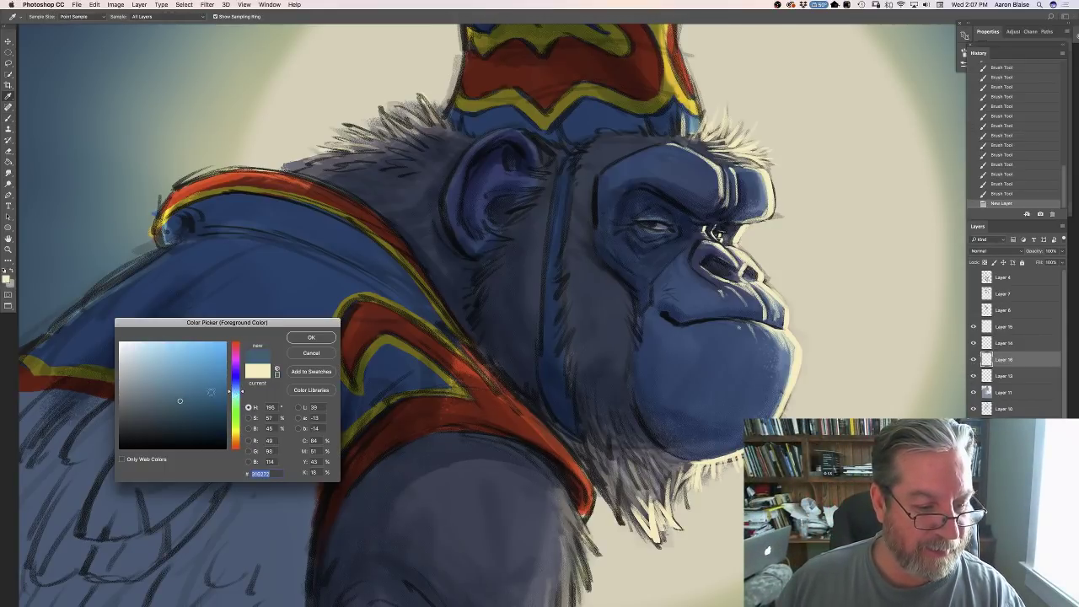
{"action": "left_click", "coordinate": [306, 339]}
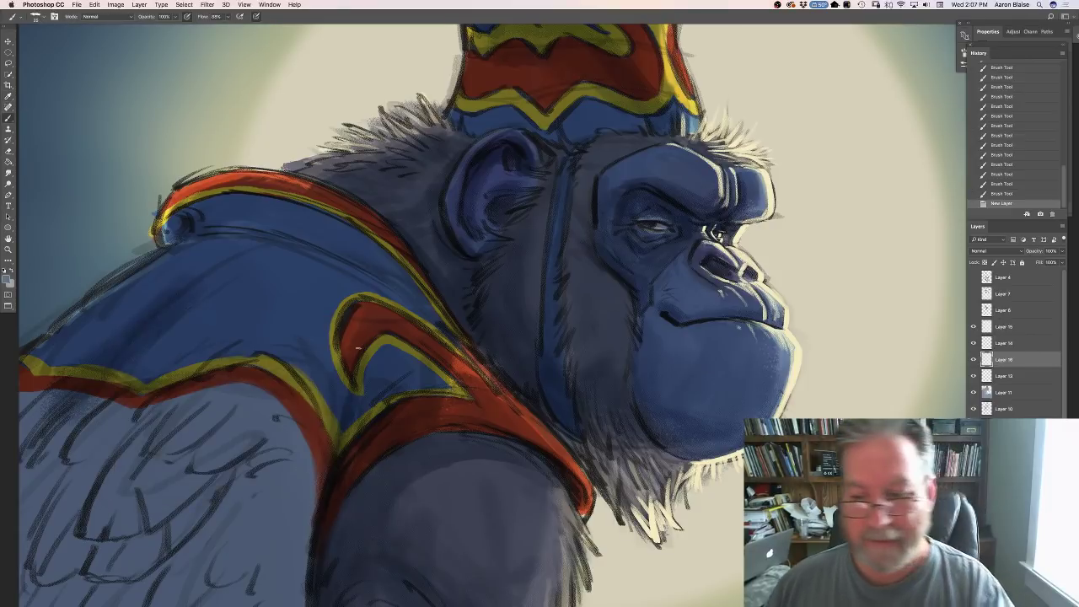
Brush thin muted blue highlight strokes along the upper edge of the lower lip, just below the mouth line.
{"action": "left_click_drag", "start_coordinate": [656, 315], "coordinate": [660, 317]}
{"action": "left_click_drag", "start_coordinate": [656, 315], "coordinate": [679, 326]}
{"action": "left_click_drag", "start_coordinate": [692, 327], "coordinate": [706, 326]}
{"action": "left_click_drag", "start_coordinate": [707, 324], "coordinate": [747, 324]}
{"action": "mouse_move", "coordinate": [721, 323]}
{"action": "left_mouse_down"}
{"action": "mouse_move", "coordinate": [737, 324]}
{"action": "mouse_move", "coordinate": [725, 325]}
{"action": "left_mouse_up"}
{"action": "left_click_drag", "start_coordinate": [698, 324], "coordinate": [730, 323]}
{"action": "left_click_drag", "start_coordinate": [689, 325], "coordinate": [705, 326]}
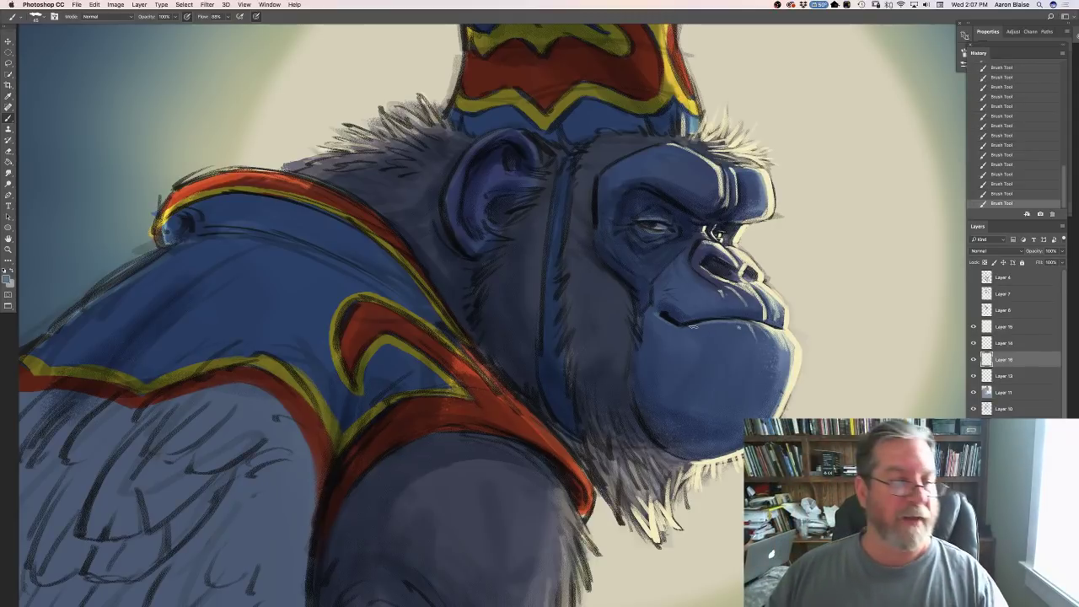
Choose a darker, more saturated blue as the foreground colour and move Layer 16 directly above Layer 14.
{"action": "left_click", "coordinate": [8, 279]}
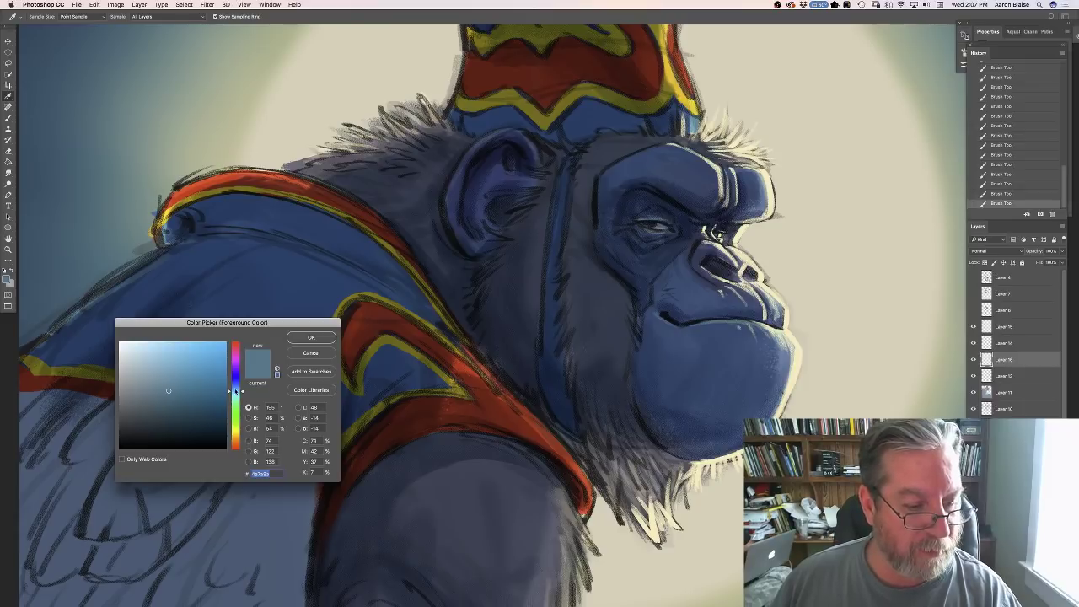
{"action": "left_click", "coordinate": [181, 404]}
{"action": "left_click", "coordinate": [311, 337]}
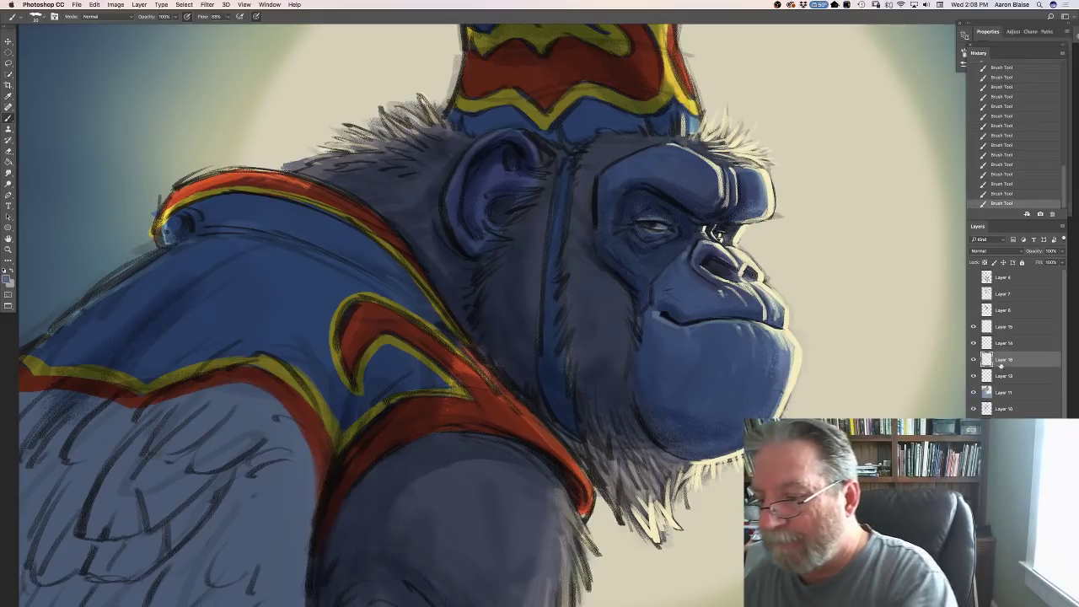
{"action": "left_click_drag", "start_coordinate": [1001, 367], "coordinate": [998, 344]}
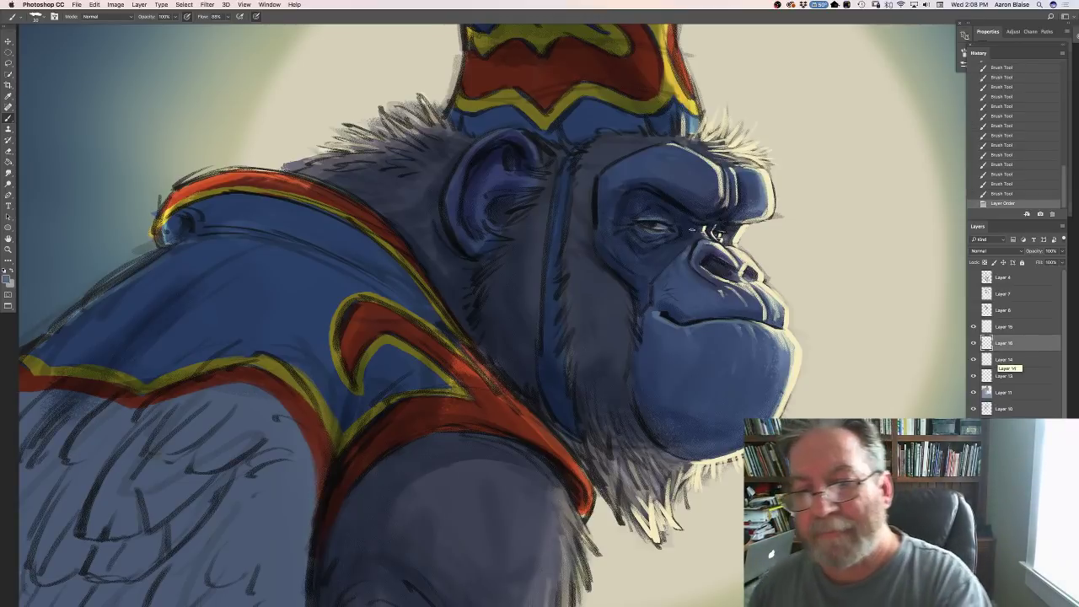
Dab small muted blue light touches down the side of the nose bridge, beside the near eye's inner corner.
{"action": "left_click", "coordinate": [693, 230]}
{"action": "left_click", "coordinate": [693, 229]}
{"action": "left_click", "coordinate": [694, 228]}
{"action": "left_click", "coordinate": [694, 231]}
{"action": "left_click", "coordinate": [694, 233]}
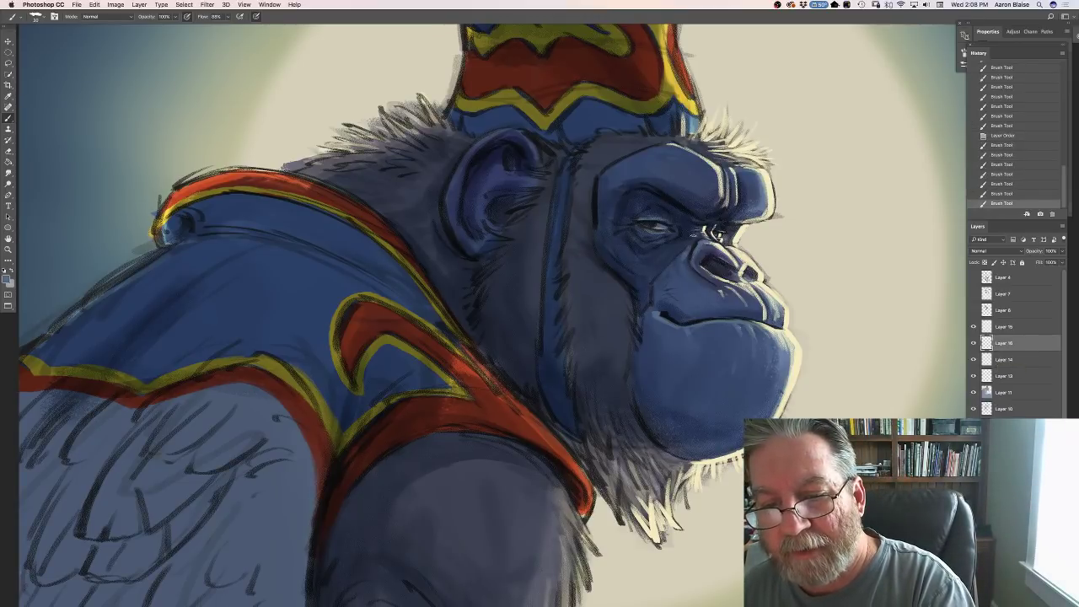
{"action": "left_click", "coordinate": [694, 233]}
{"action": "left_click", "coordinate": [695, 234]}
{"action": "left_click", "coordinate": [695, 236]}
{"action": "left_click", "coordinate": [694, 238]}
{"action": "left_click", "coordinate": [696, 236]}
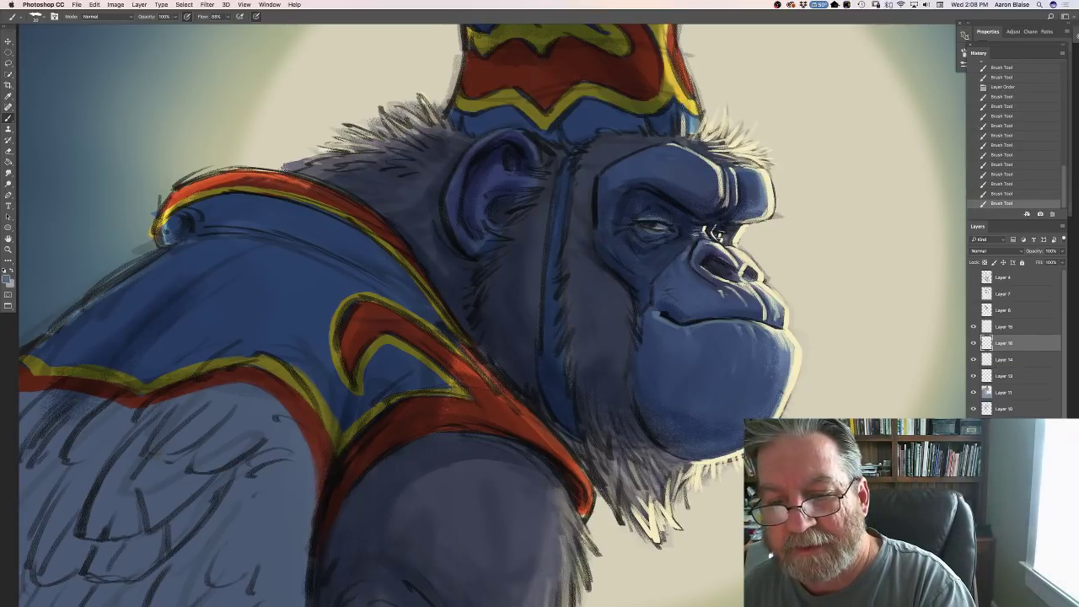
{"action": "left_click", "coordinate": [695, 238]}
{"action": "left_click", "coordinate": [696, 239]}
{"action": "left_click", "coordinate": [695, 239]}
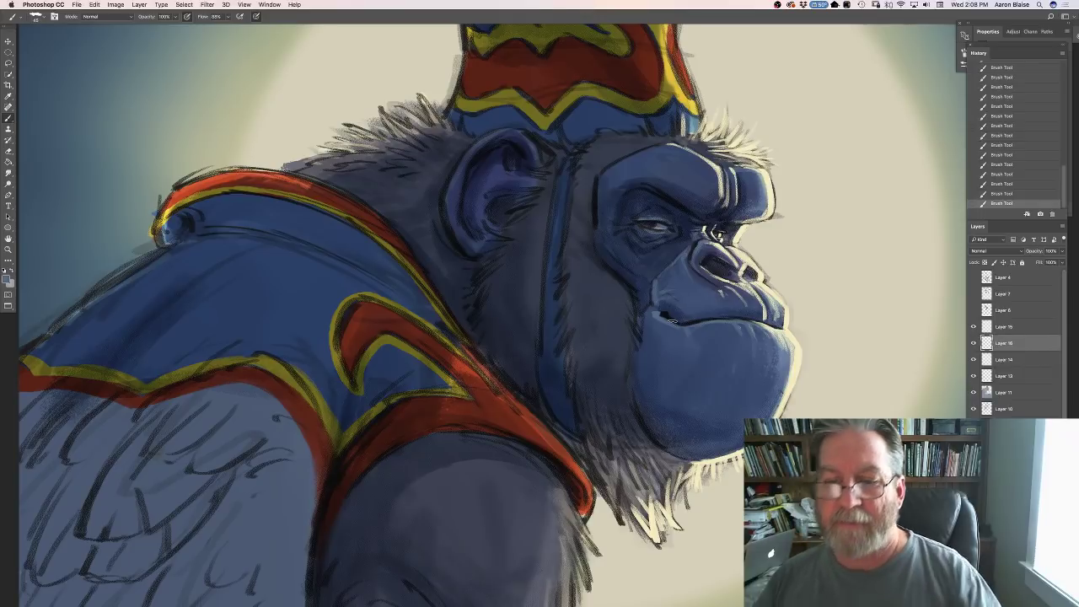
Choose the muted blue #4e6982 as the foreground colour and brush light strokes on the skin folds beneath the eye.
{"action": "left_click", "coordinate": [9, 281]}
{"action": "left_click", "coordinate": [633, 238]}
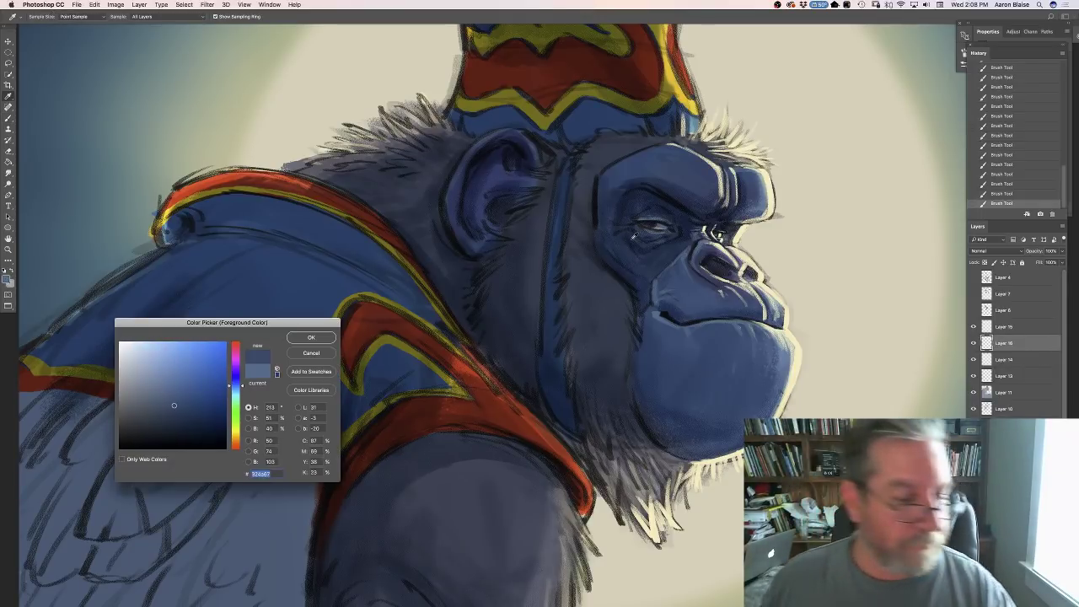
{"action": "left_click", "coordinate": [161, 394]}
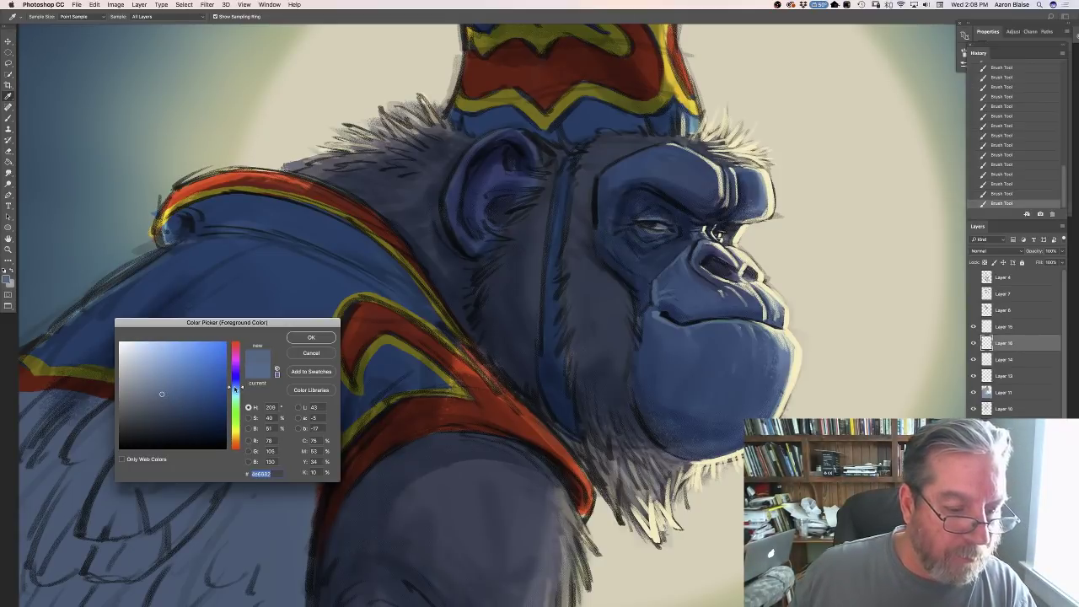
{"action": "left_click", "coordinate": [297, 341]}
{"action": "mouse_move", "coordinate": [630, 232]}
{"action": "left_mouse_down"}
{"action": "mouse_move", "coordinate": [639, 249]}
{"action": "mouse_move", "coordinate": [634, 227]}
{"action": "mouse_move", "coordinate": [645, 225]}
{"action": "mouse_move", "coordinate": [619, 233]}
{"action": "left_mouse_up"}
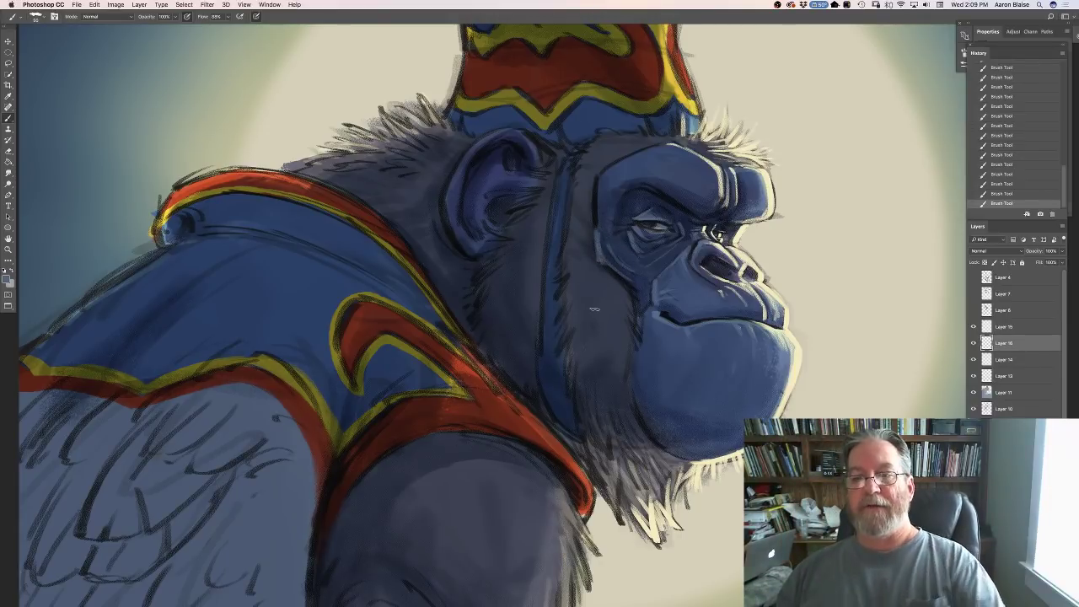
Erase paint along the fur edge beside the outer cheek and temple, and return to the Brush tool.
{"action": "key", "text": "e"}
{"action": "mouse_move", "coordinate": [594, 309]}
{"action": "left_mouse_down"}
{"action": "mouse_move", "coordinate": [616, 281]}
{"action": "mouse_move", "coordinate": [573, 211]}
{"action": "left_mouse_up"}
{"action": "left_click_drag", "start_coordinate": [624, 262], "coordinate": [603, 240]}
{"action": "left_click_drag", "start_coordinate": [590, 220], "coordinate": [571, 192]}
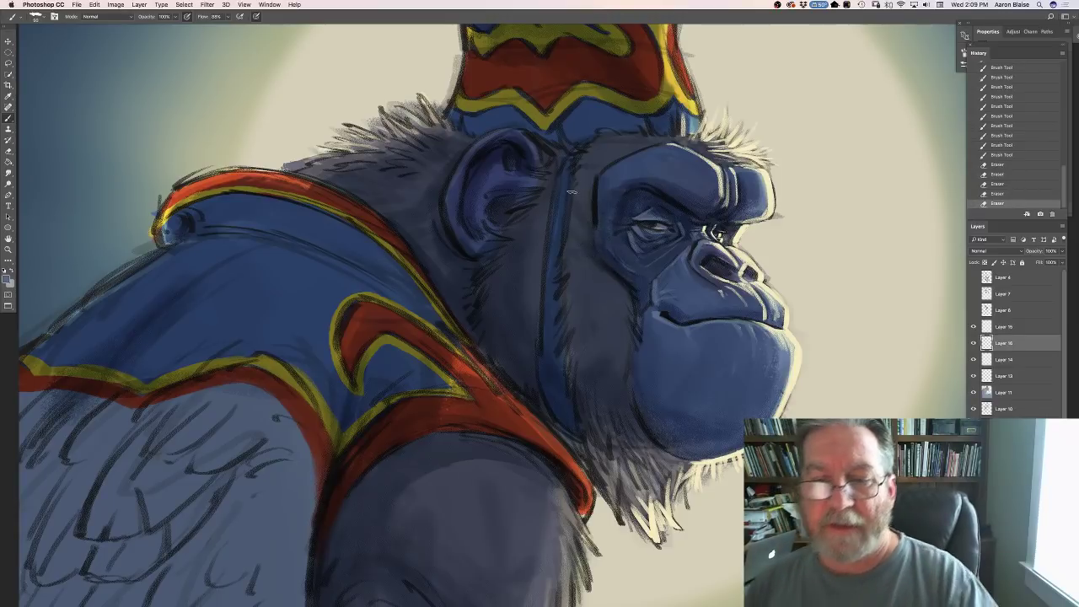
{"action": "key", "text": "b"}
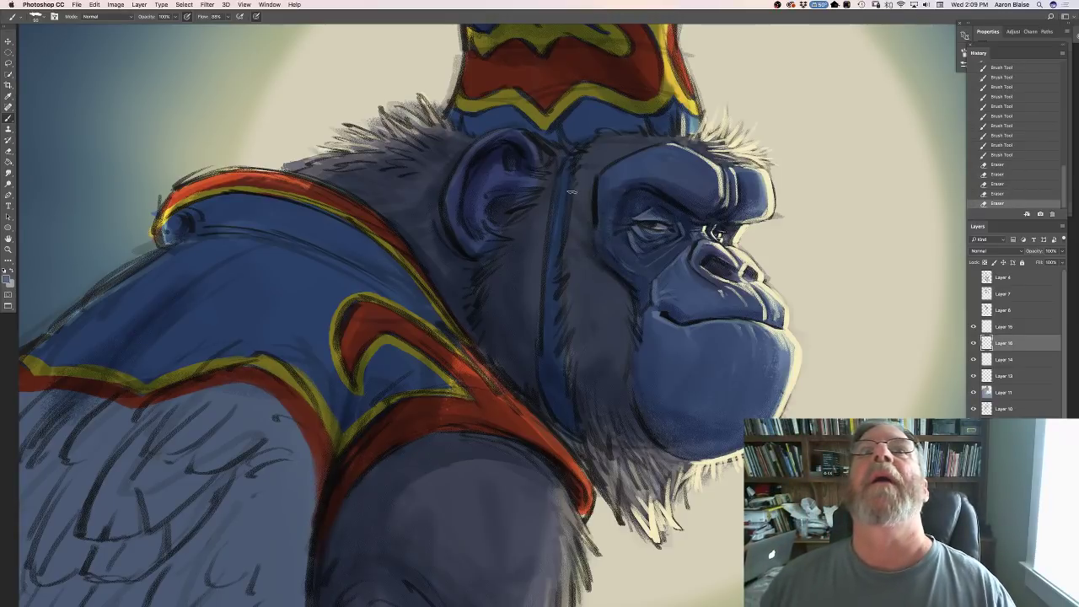
Brush blue highlights along the upper edge of the brow ridge, setting the foreground colour to #415e82.
{"action": "left_click_drag", "start_coordinate": [653, 150], "coordinate": [630, 160]}
{"action": "left_click_drag", "start_coordinate": [625, 165], "coordinate": [617, 169]}
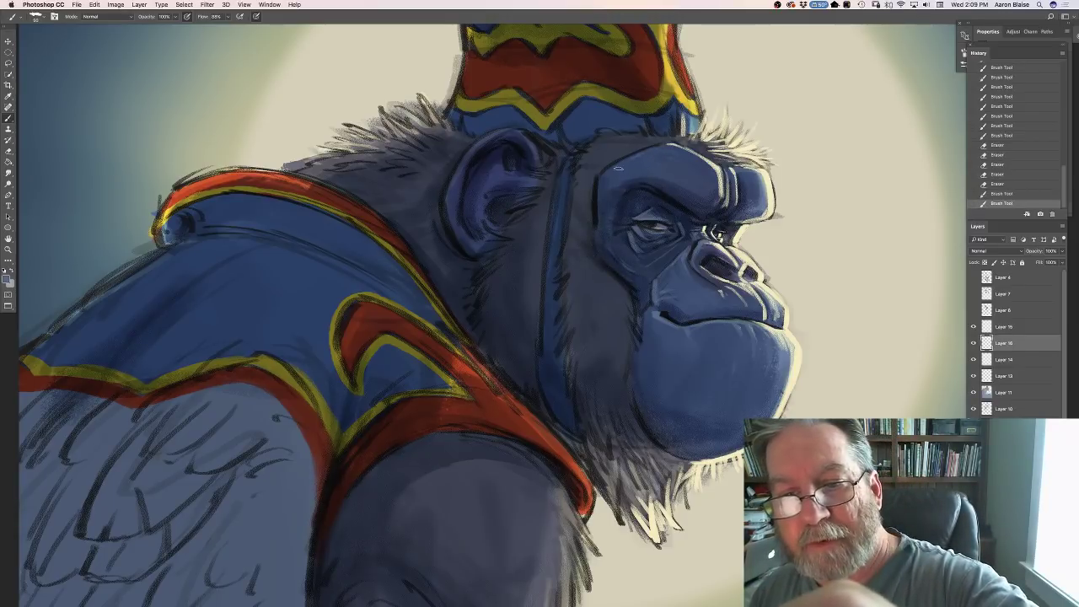
{"action": "left_click", "coordinate": [8, 278]}
{"action": "left_click", "coordinate": [629, 170]}
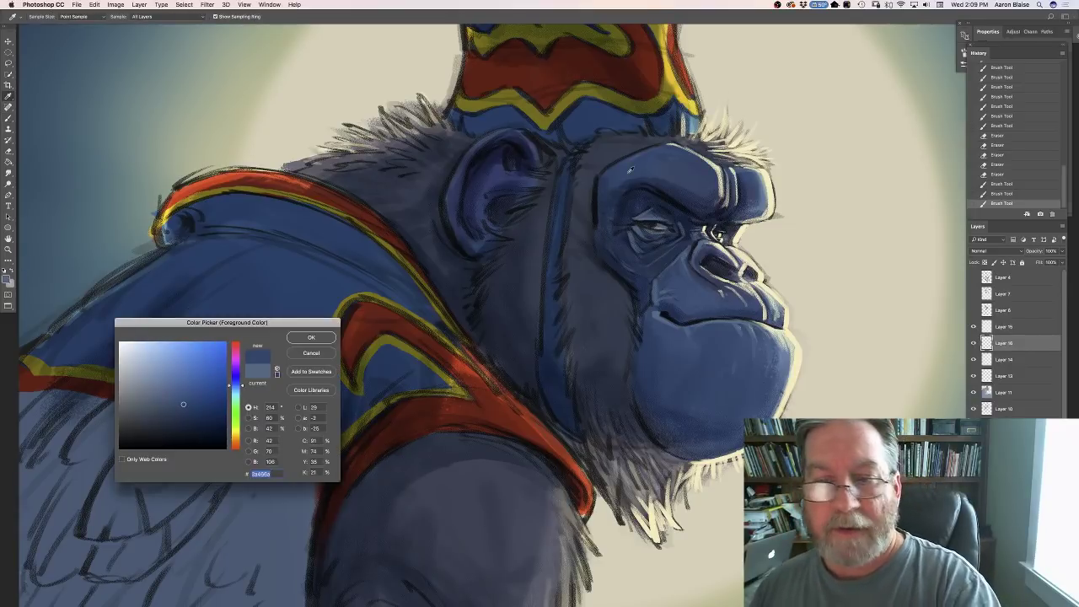
{"action": "left_click", "coordinate": [310, 337]}
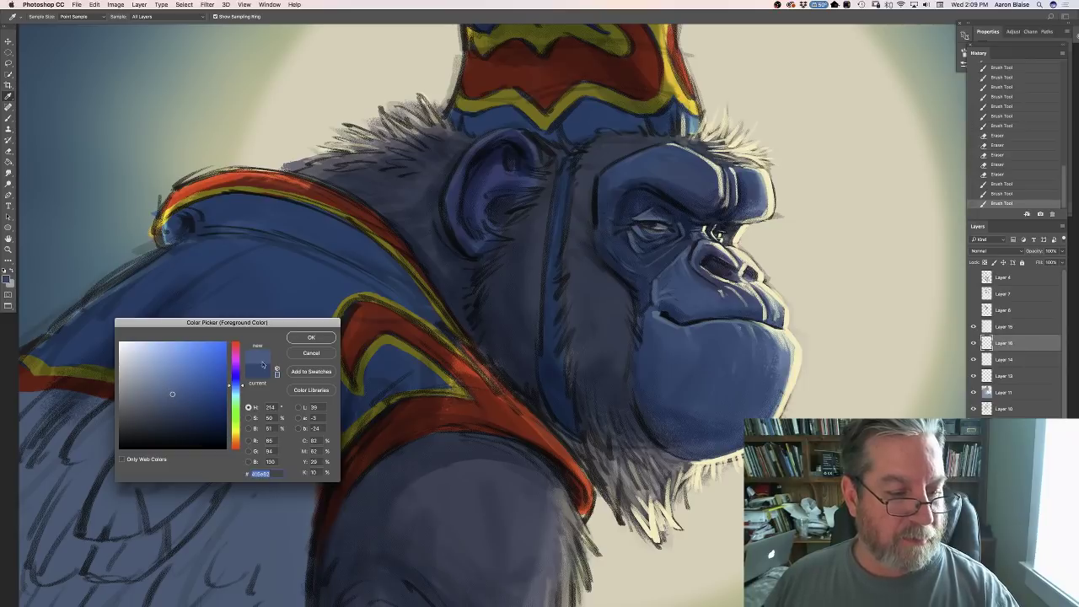
{"action": "left_click", "coordinate": [310, 338]}
{"action": "mouse_move", "coordinate": [638, 158]}
{"action": "left_mouse_down"}
{"action": "mouse_move", "coordinate": [614, 167]}
{"action": "mouse_move", "coordinate": [595, 197]}
{"action": "mouse_move", "coordinate": [637, 160]}
{"action": "left_mouse_up"}
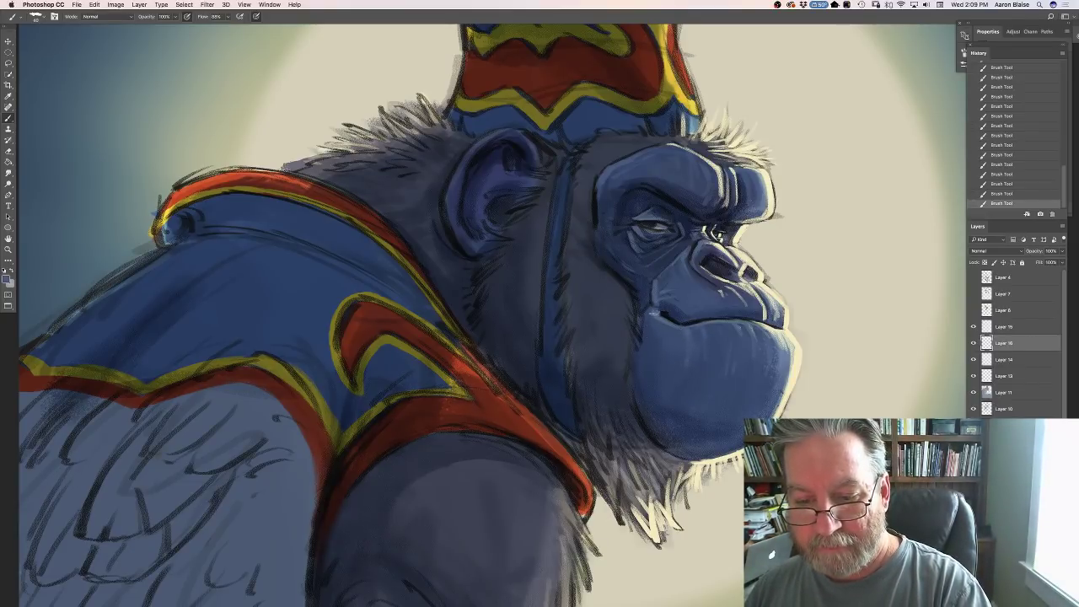
Enlarge the brush and paint cheek fur strokes in a slightly lighter grey-blue than the sampled fur colour.
{"action": "key", "text": "bracketright"}
{"action": "key", "text": "bracketright"}
{"action": "key", "text": "bracketright"}
{"action": "key", "text": "bracketright"}
{"action": "key", "text": "bracketright"}
{"action": "key", "text": "bracketright"}
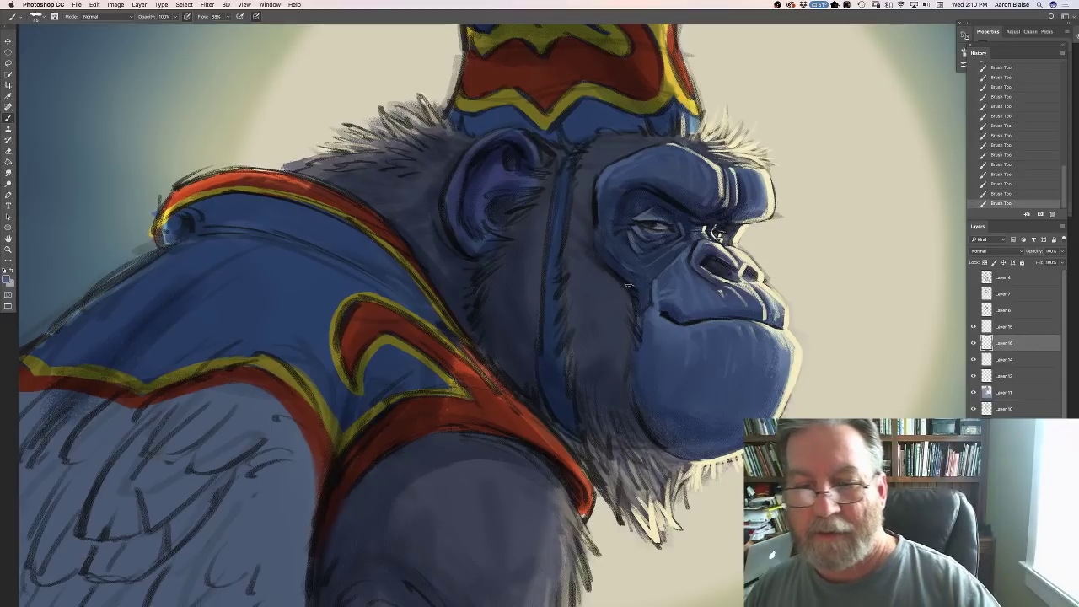
{"action": "left_click", "coordinate": [6, 279]}
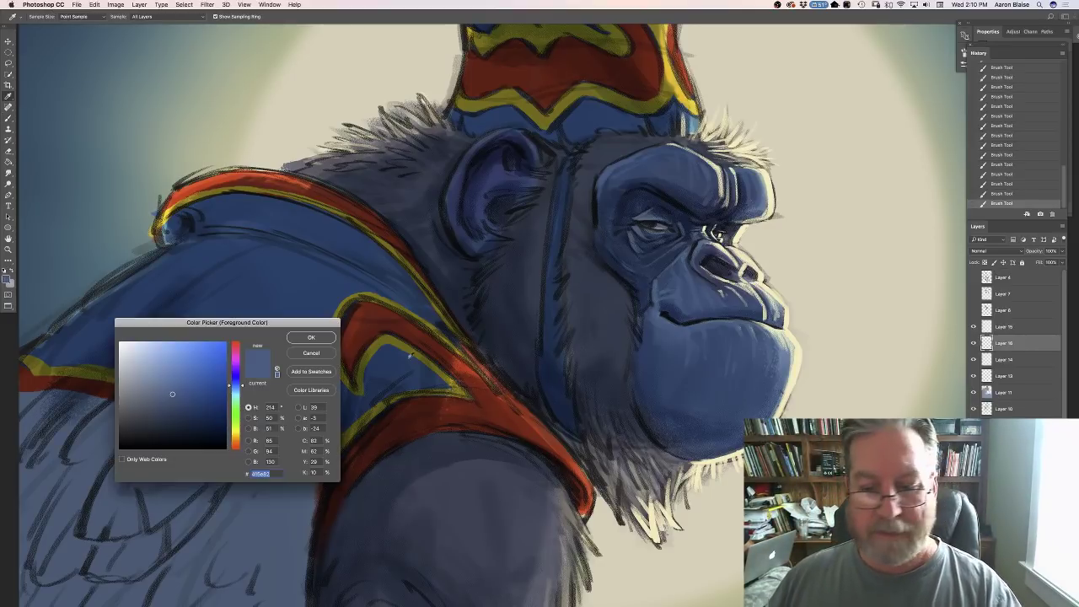
{"action": "left_click", "coordinate": [602, 348]}
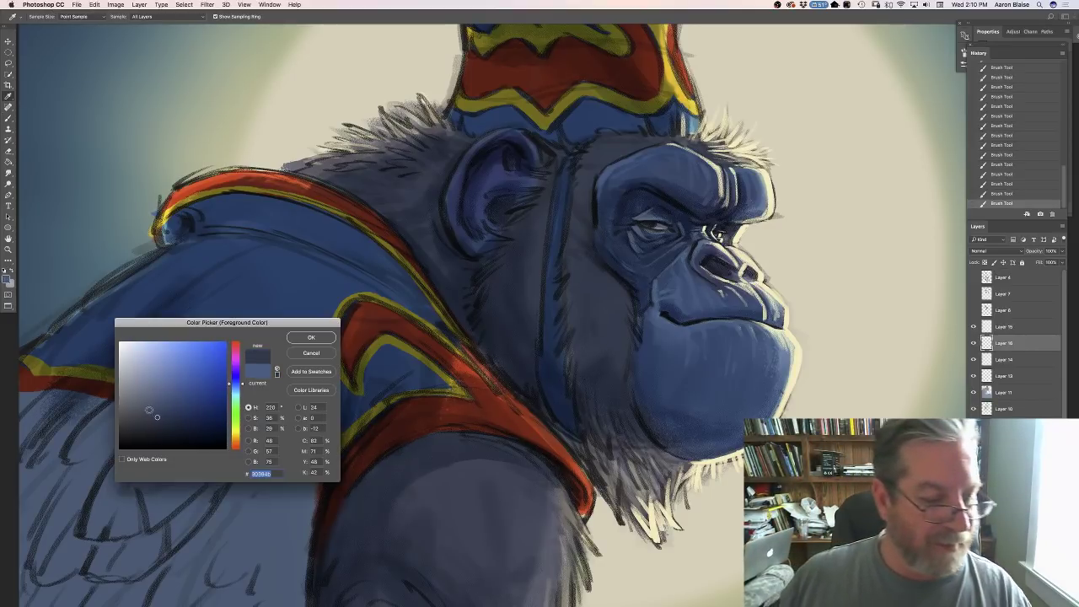
{"action": "key", "text": "Return"}
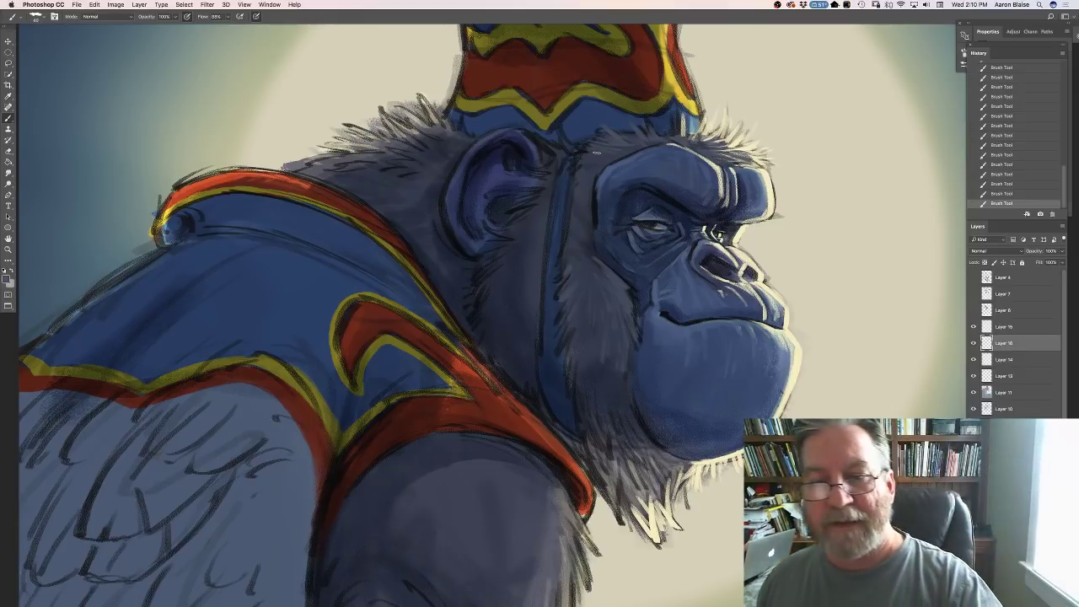
Set the foreground colour to blue #3f5b7f and brush a lighter rim along the face's outer edge beside the cheek fur.
{"action": "left_click", "coordinate": [6, 278]}
{"action": "left_click", "coordinate": [177, 383]}
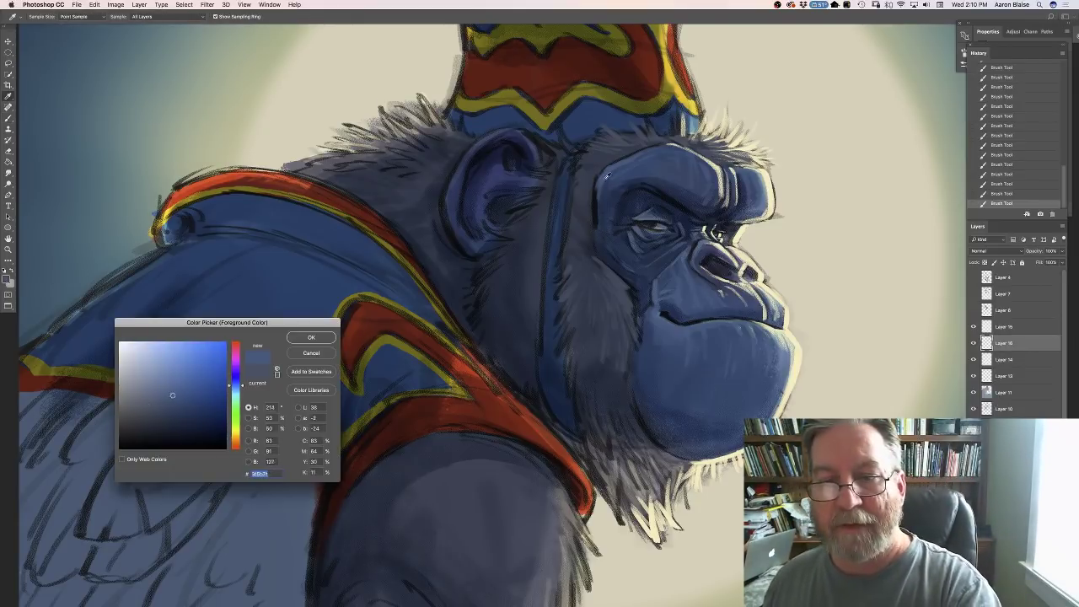
{"action": "left_click", "coordinate": [338, 340]}
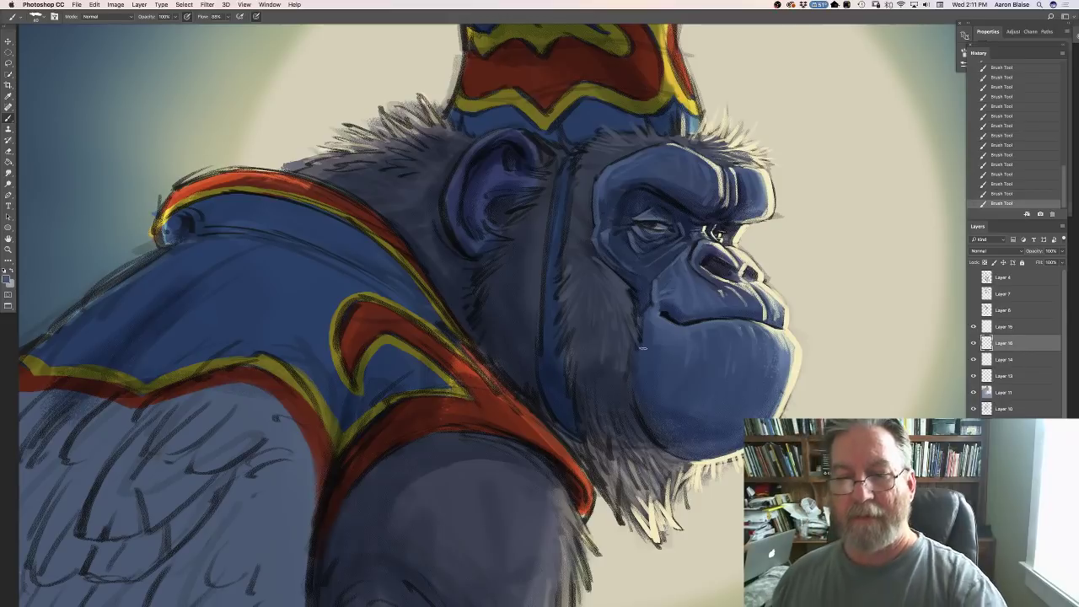
Choose the lighter grey-blue #4b5568 and brush fur strokes over the cheek, sideburn and the hair above the brow.
{"action": "key", "text": "super+minus"}
{"action": "key", "text": "super+minus"}
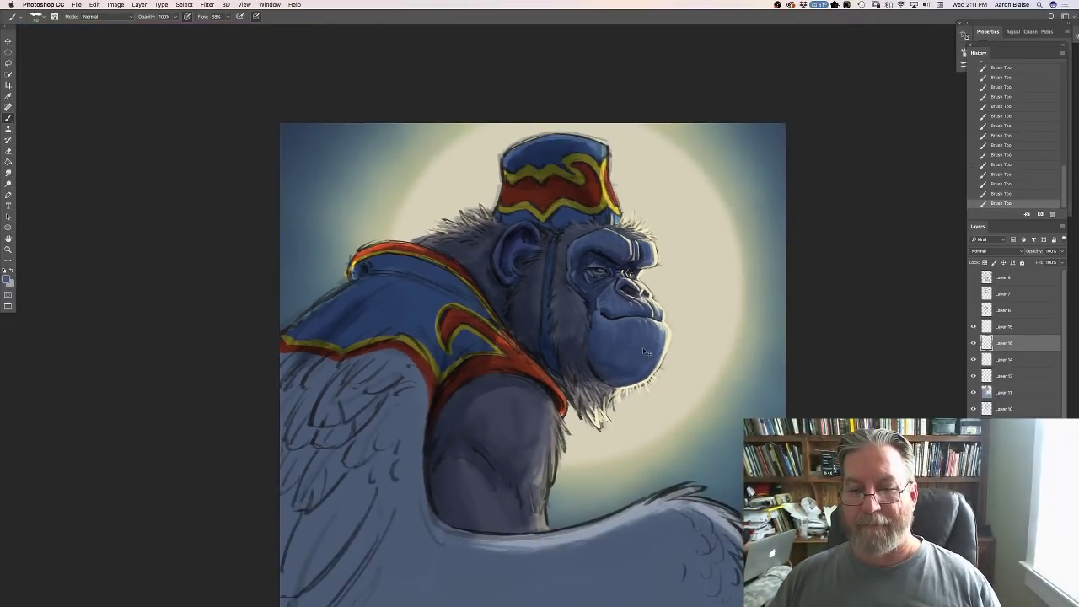
{"action": "key", "text": "super+plus"}
{"action": "key", "text": "super+plus"}
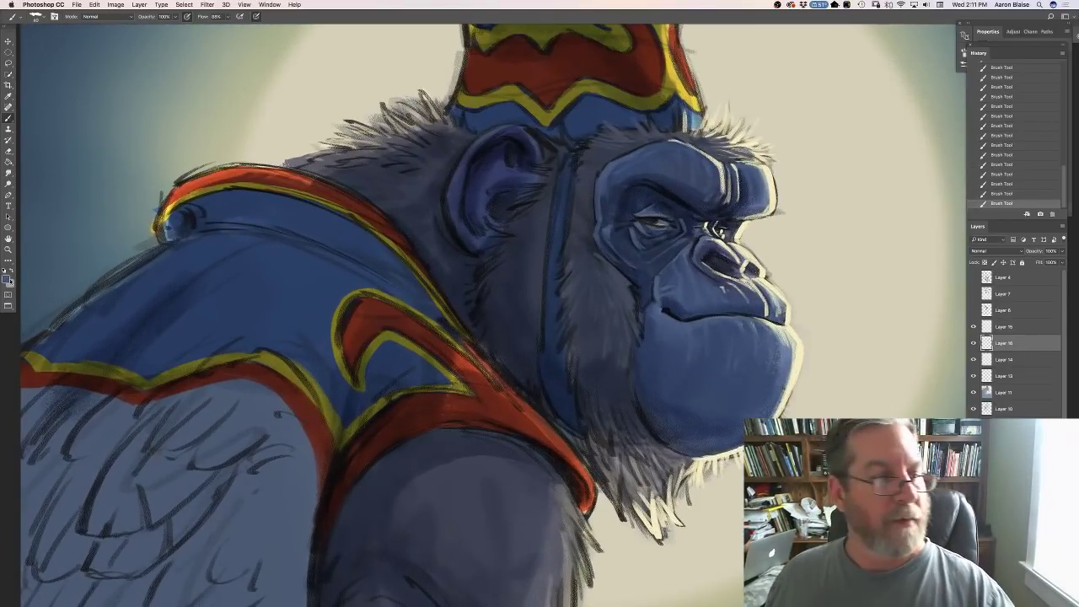
{"action": "left_click", "coordinate": [9, 281]}
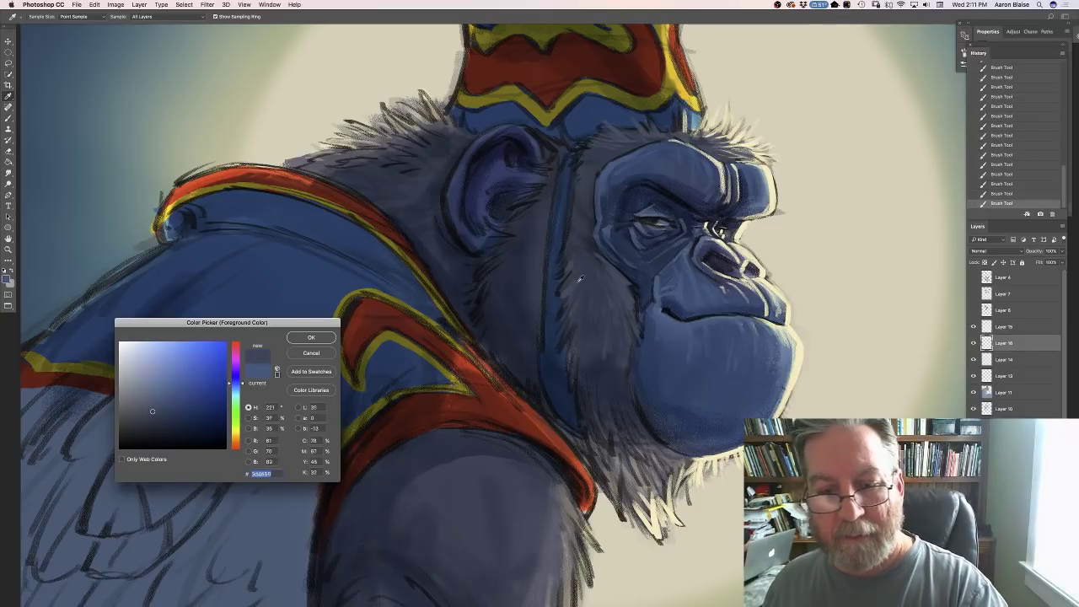
{"action": "left_click", "coordinate": [149, 404]}
{"action": "left_click", "coordinate": [311, 337]}
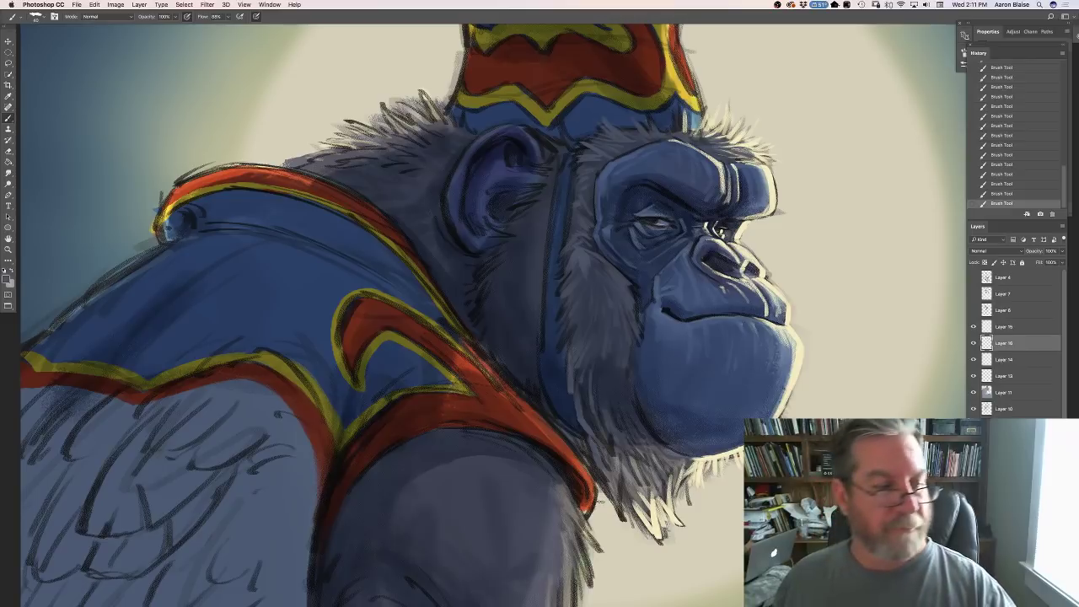
Sample the cream of the chin's rim highlight and brush it along the front edge of the chin.
{"action": "left_click", "coordinate": [7, 278]}
{"action": "left_click", "coordinate": [797, 365]}
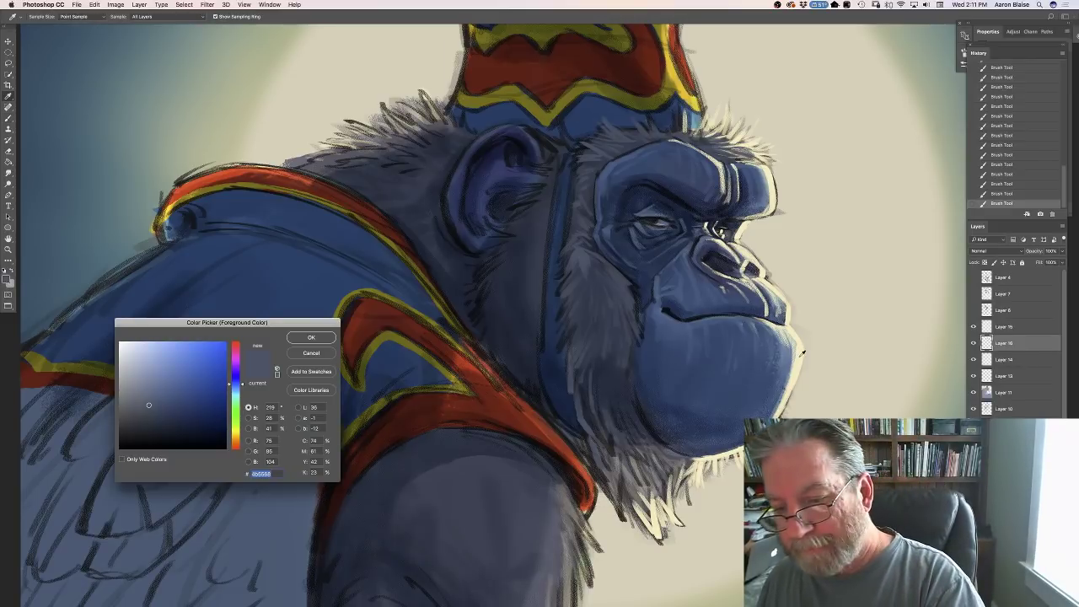
{"action": "left_click", "coordinate": [311, 337]}
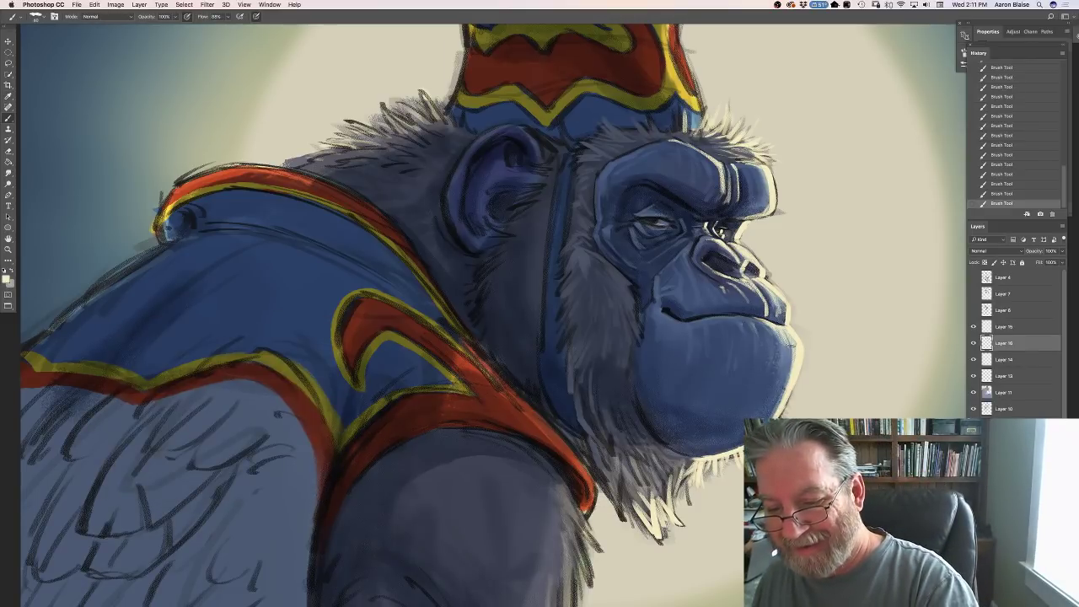
{"action": "left_click_drag", "start_coordinate": [792, 354], "coordinate": [788, 377]}
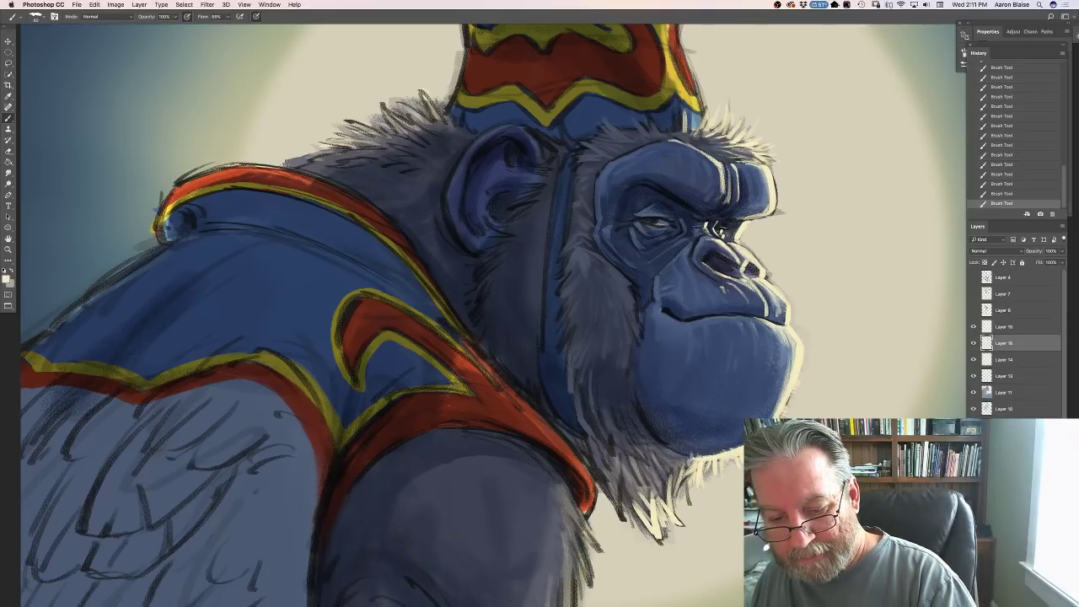
Brush cream highlight strokes through the beard tufts hanging beneath the chin and jaw.
{"action": "mouse_move", "coordinate": [669, 460]}
{"action": "left_mouse_down"}
{"action": "mouse_move", "coordinate": [679, 486]}
{"action": "mouse_move", "coordinate": [668, 502]}
{"action": "mouse_move", "coordinate": [657, 491]}
{"action": "mouse_move", "coordinate": [662, 503]}
{"action": "mouse_move", "coordinate": [629, 492]}
{"action": "mouse_move", "coordinate": [627, 507]}
{"action": "mouse_move", "coordinate": [614, 504]}
{"action": "left_mouse_up"}
{"action": "mouse_move", "coordinate": [612, 467]}
{"action": "left_mouse_down"}
{"action": "mouse_move", "coordinate": [605, 498]}
{"action": "mouse_move", "coordinate": [622, 506]}
{"action": "left_mouse_up"}
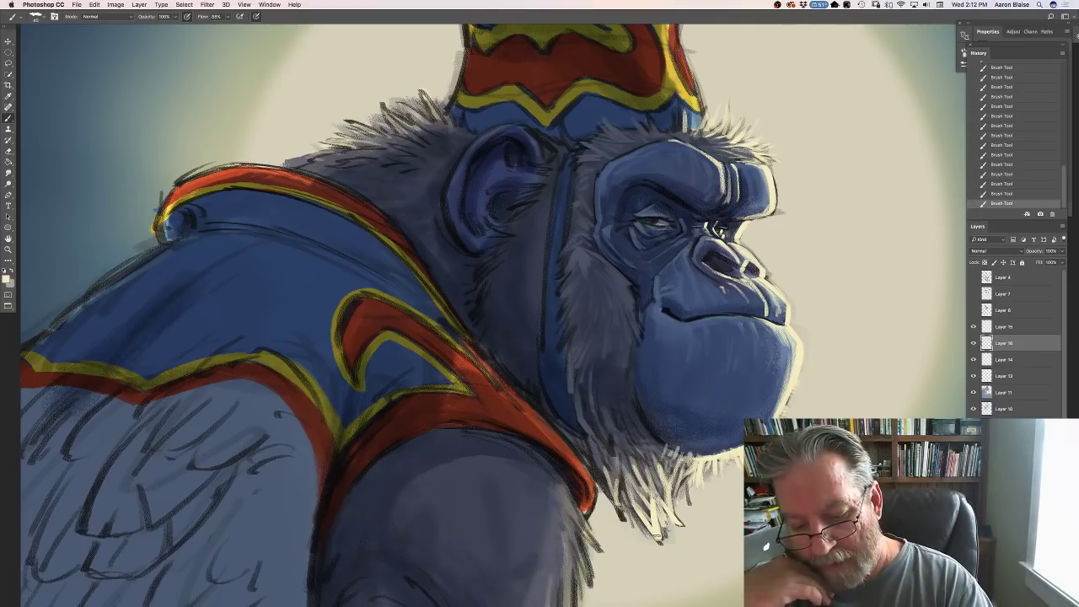
{"action": "left_click_drag", "start_coordinate": [673, 517], "coordinate": [665, 536]}
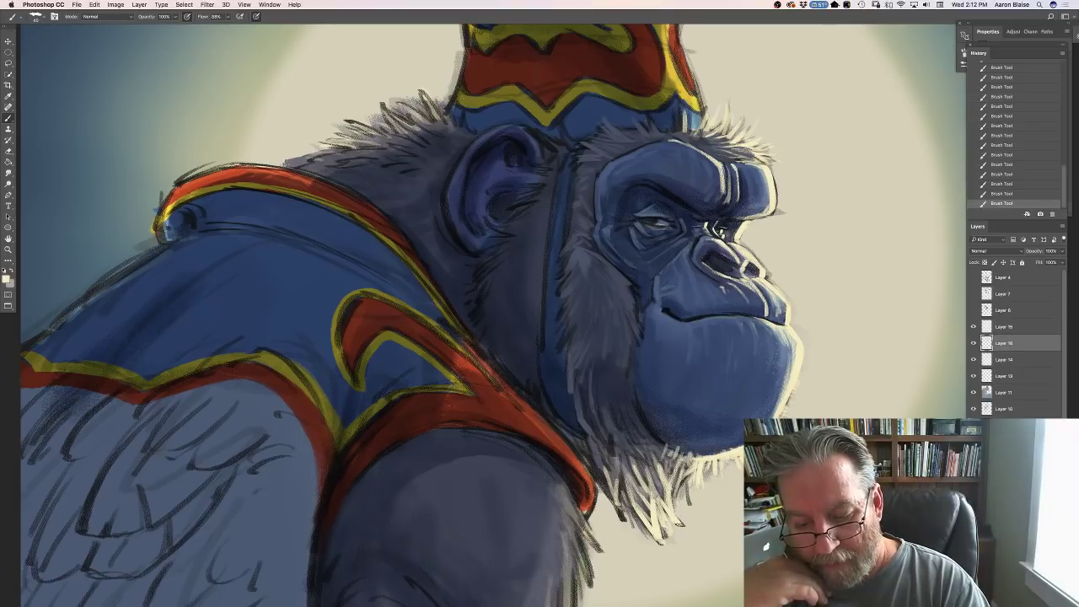
{"action": "mouse_move", "coordinate": [676, 484]}
{"action": "left_mouse_down"}
{"action": "mouse_move", "coordinate": [671, 507]}
{"action": "mouse_move", "coordinate": [683, 502]}
{"action": "mouse_move", "coordinate": [674, 485]}
{"action": "mouse_move", "coordinate": [654, 499]}
{"action": "mouse_move", "coordinate": [624, 489]}
{"action": "left_mouse_up"}
{"action": "left_click_drag", "start_coordinate": [622, 453], "coordinate": [610, 491]}
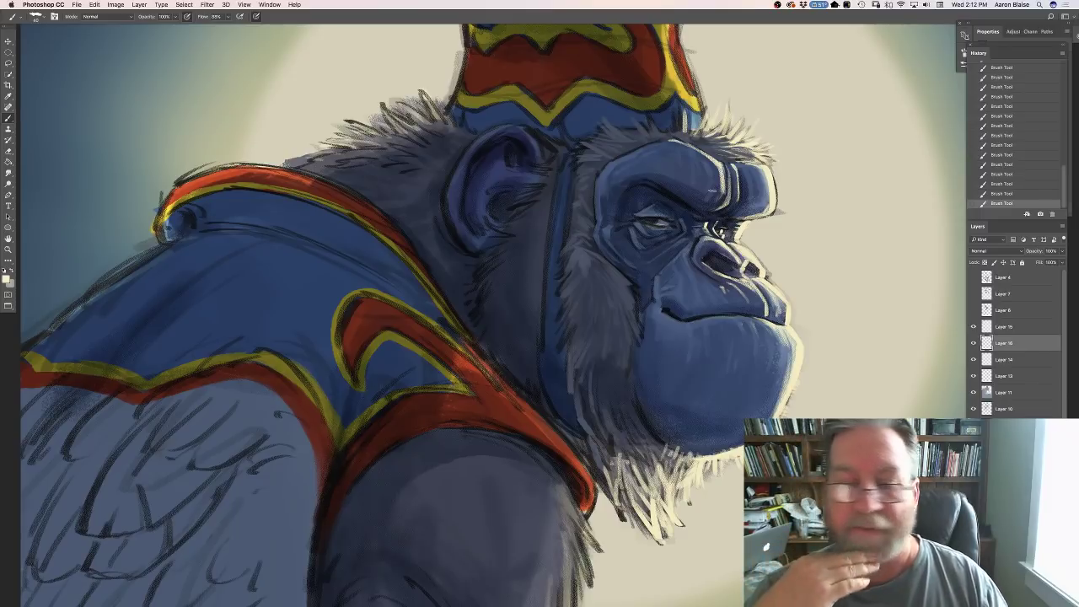
Set the foreground colour to muted blue #3f526d and brush light strokes around the upper eye socket and outer eye corner.
{"action": "left_click", "coordinate": [7, 275]}
{"action": "left_click", "coordinate": [689, 202]}
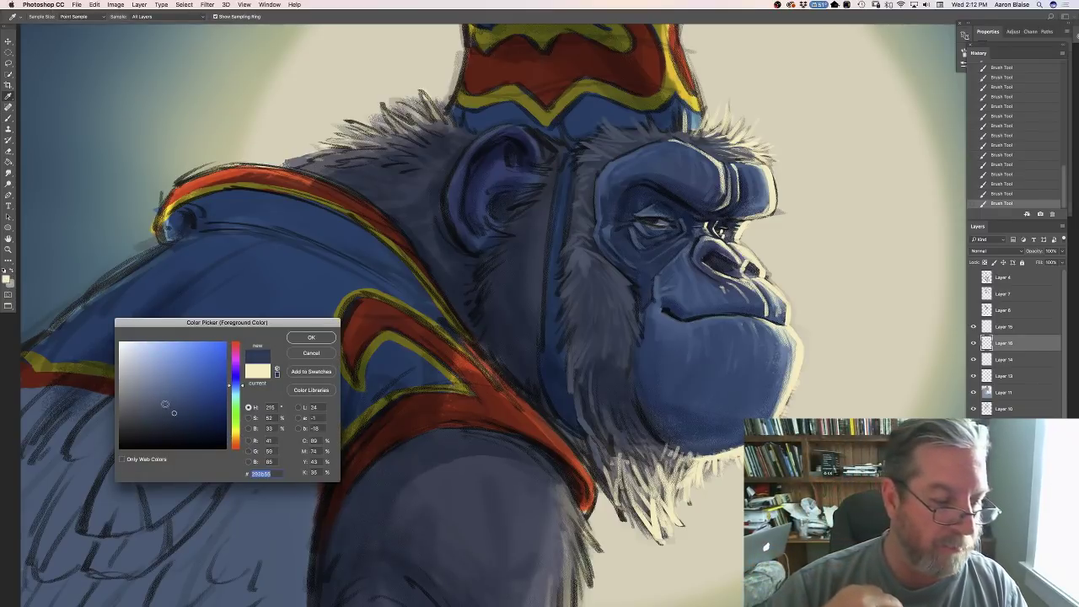
{"action": "left_click", "coordinate": [302, 337]}
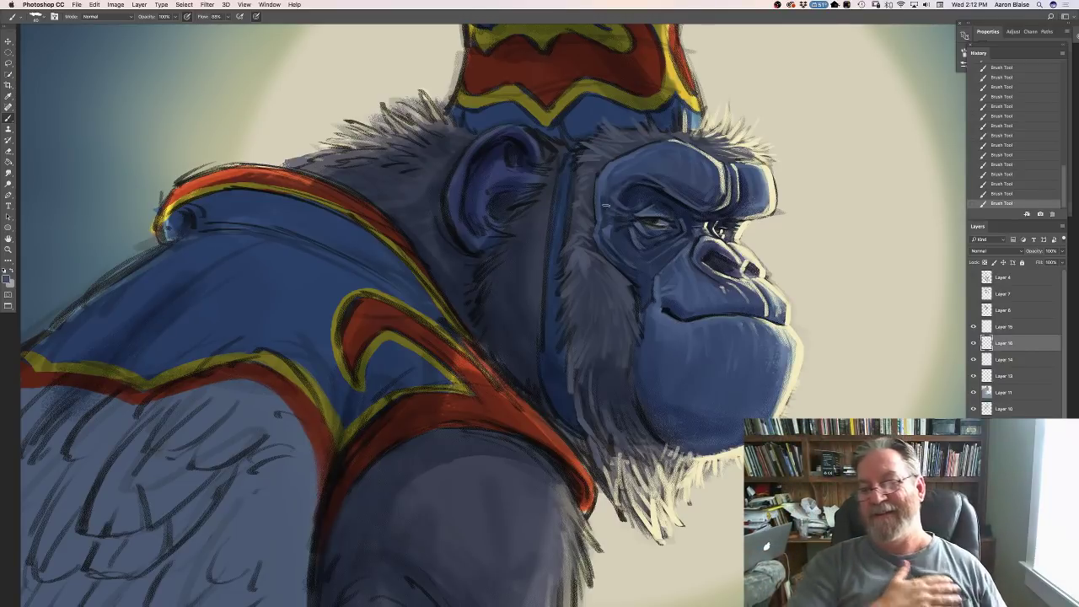
Darken the foreground colour to a near-black navy and brush dark accents around the eyes.
{"action": "left_click", "coordinate": [6, 277]}
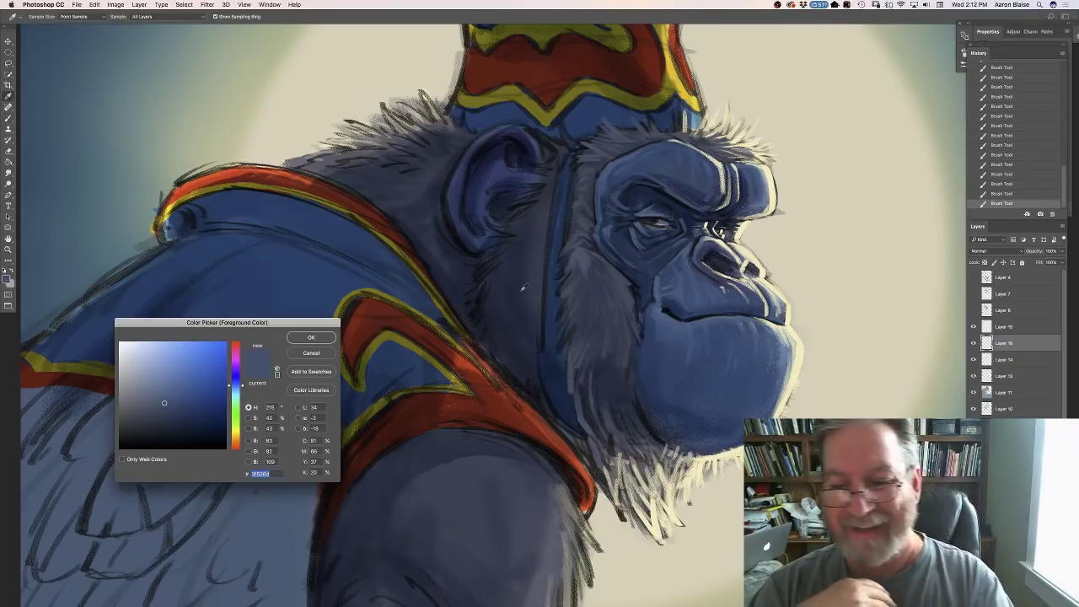
{"action": "left_click_drag", "start_coordinate": [164, 403], "coordinate": [197, 435]}
{"action": "key", "text": "Return"}
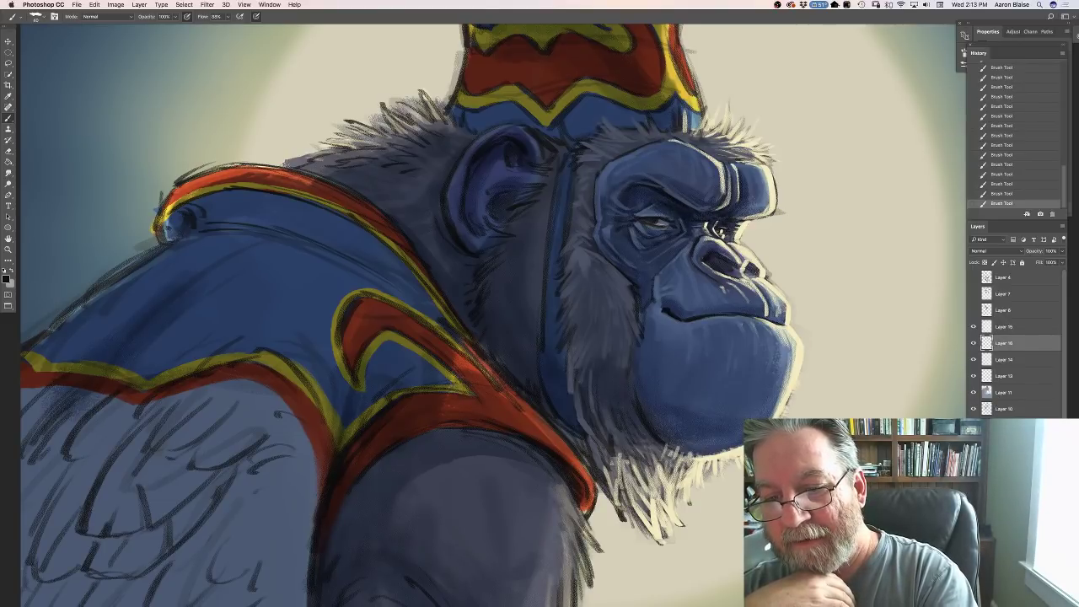
{"action": "left_click_drag", "start_coordinate": [728, 228], "coordinate": [729, 239]}
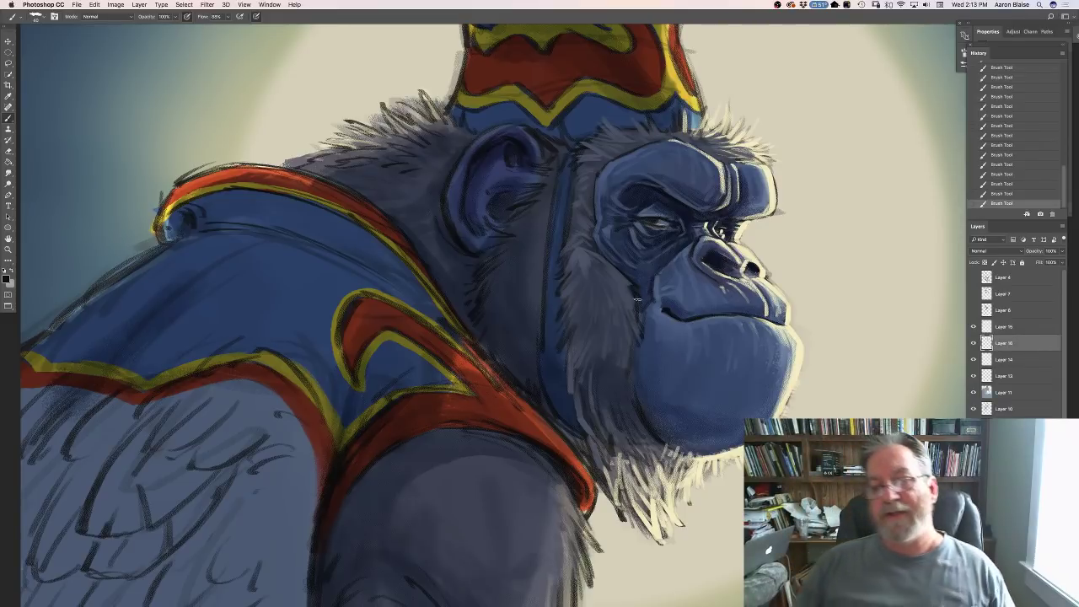
Sample the grey-blue #4b5568 from the cheek fur and brush fur strokes below and in front of the ear, down the jaw.
{"action": "key", "text": "super+minus"}
{"action": "key", "text": "super+minus"}
{"action": "key", "text": "super+minus"}
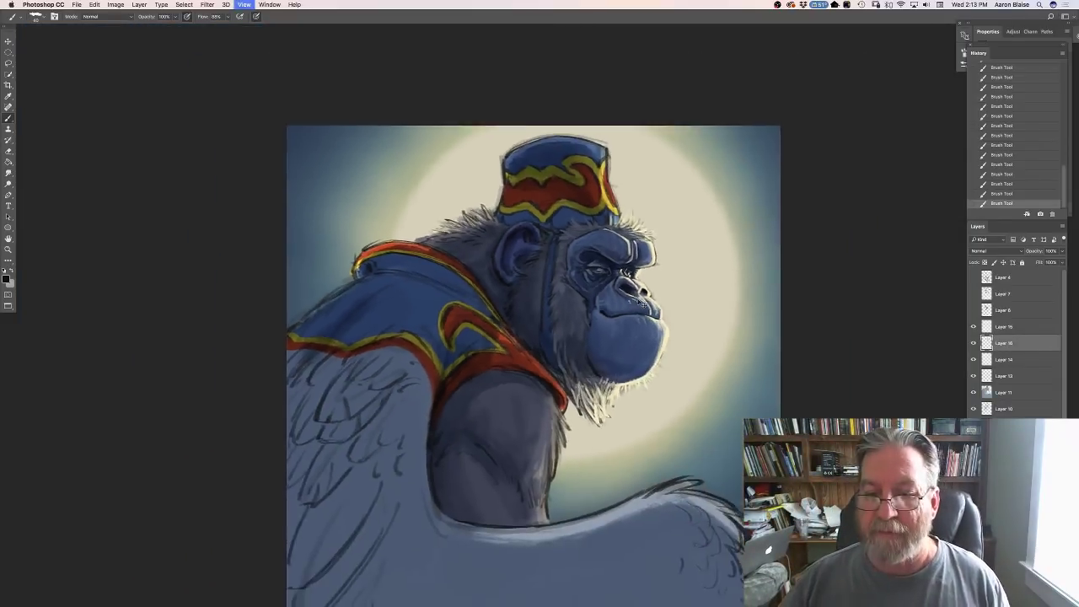
{"action": "key", "text": "super+plus"}
{"action": "key", "text": "super+plus"}
{"action": "key", "text": "super+plus"}
{"action": "key", "text": "super+plus"}
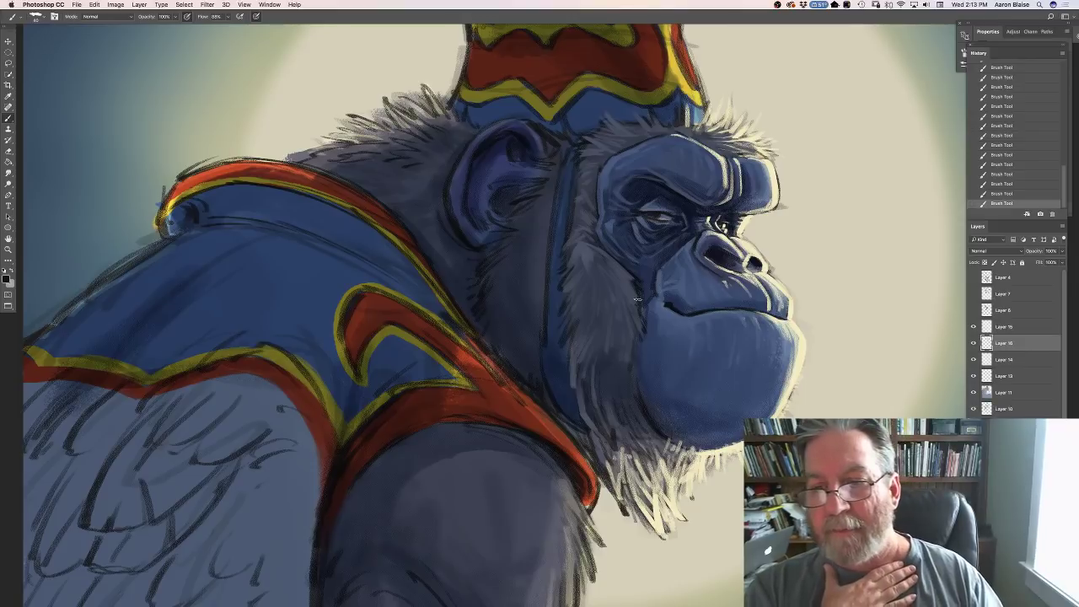
{"action": "left_click", "coordinate": [7, 280]}
{"action": "left_click", "coordinate": [586, 256]}
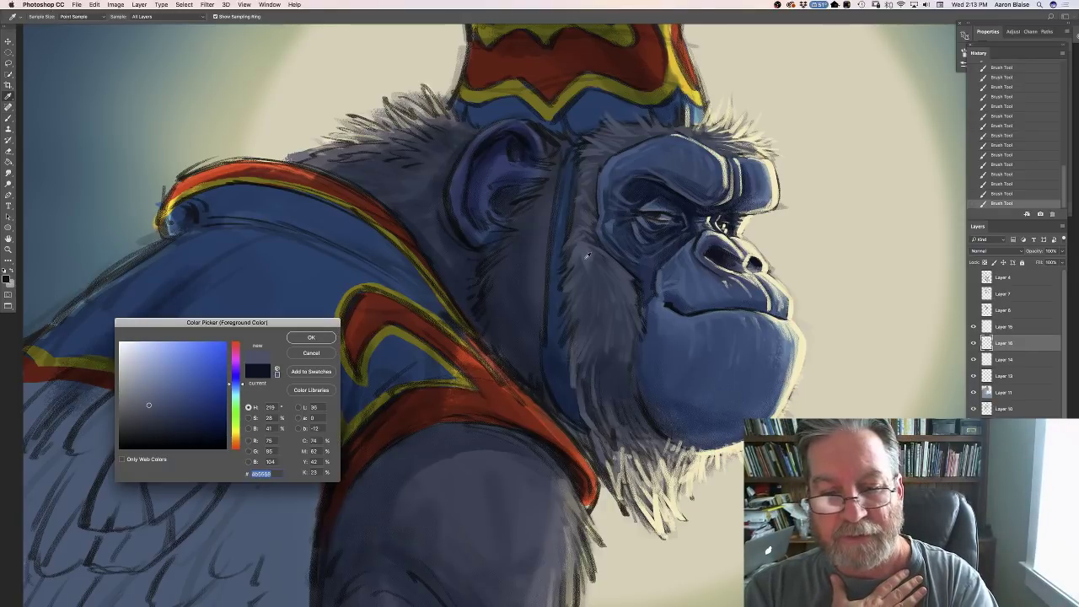
{"action": "left_click", "coordinate": [311, 338]}
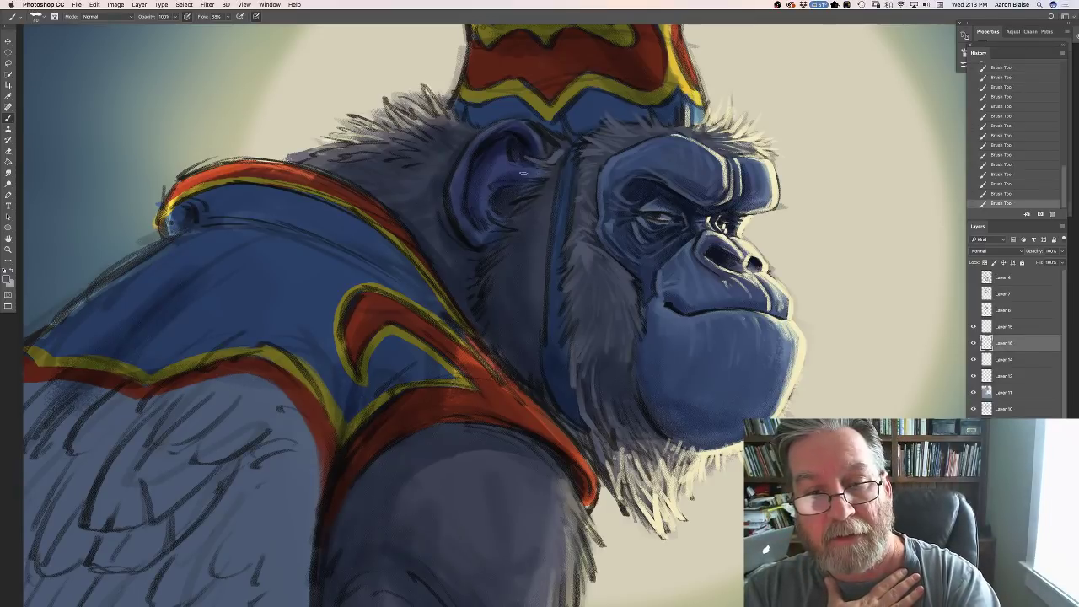
{"action": "mouse_move", "coordinate": [522, 173]}
{"action": "left_mouse_down"}
{"action": "mouse_move", "coordinate": [541, 202]}
{"action": "mouse_move", "coordinate": [525, 226]}
{"action": "mouse_move", "coordinate": [499, 221]}
{"action": "mouse_move", "coordinate": [504, 235]}
{"action": "mouse_move", "coordinate": [483, 256]}
{"action": "mouse_move", "coordinate": [499, 272]}
{"action": "mouse_move", "coordinate": [512, 250]}
{"action": "mouse_move", "coordinate": [500, 246]}
{"action": "mouse_move", "coordinate": [509, 261]}
{"action": "mouse_move", "coordinate": [484, 292]}
{"action": "mouse_move", "coordinate": [492, 301]}
{"action": "mouse_move", "coordinate": [500, 293]}
{"action": "mouse_move", "coordinate": [493, 339]}
{"action": "left_mouse_up"}
{"action": "mouse_move", "coordinate": [520, 252]}
{"action": "left_mouse_down"}
{"action": "mouse_move", "coordinate": [516, 263]}
{"action": "mouse_move", "coordinate": [535, 253]}
{"action": "mouse_move", "coordinate": [541, 190]}
{"action": "left_mouse_up"}
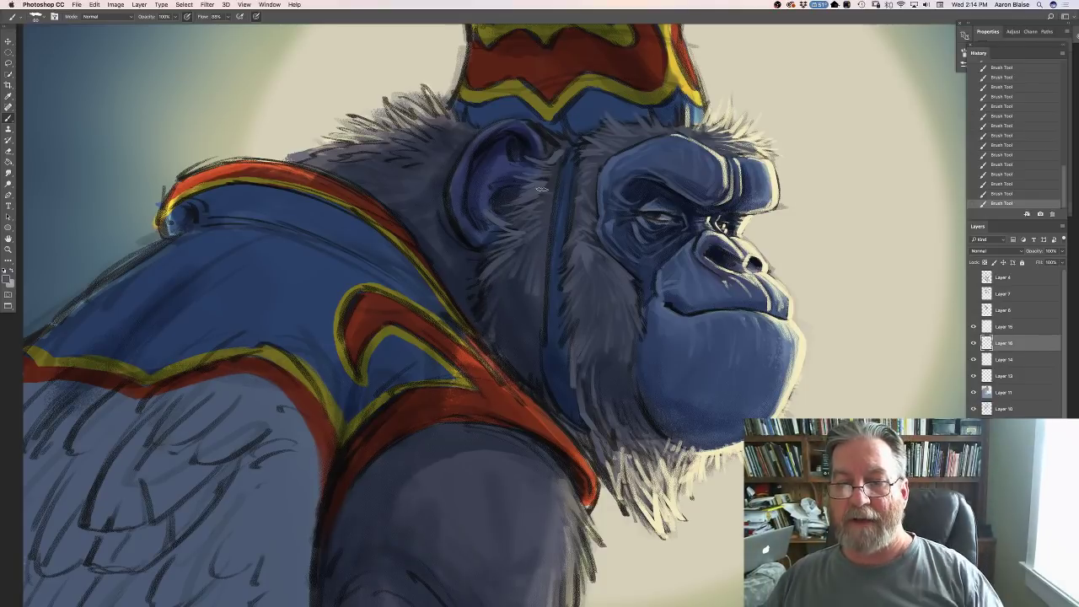
{"action": "mouse_move", "coordinate": [529, 259]}
{"action": "left_mouse_down"}
{"action": "mouse_move", "coordinate": [507, 311]}
{"action": "mouse_move", "coordinate": [519, 312]}
{"action": "mouse_move", "coordinate": [490, 293]}
{"action": "mouse_move", "coordinate": [486, 273]}
{"action": "mouse_move", "coordinate": [485, 326]}
{"action": "mouse_move", "coordinate": [488, 262]}
{"action": "mouse_move", "coordinate": [506, 355]}
{"action": "left_mouse_up"}
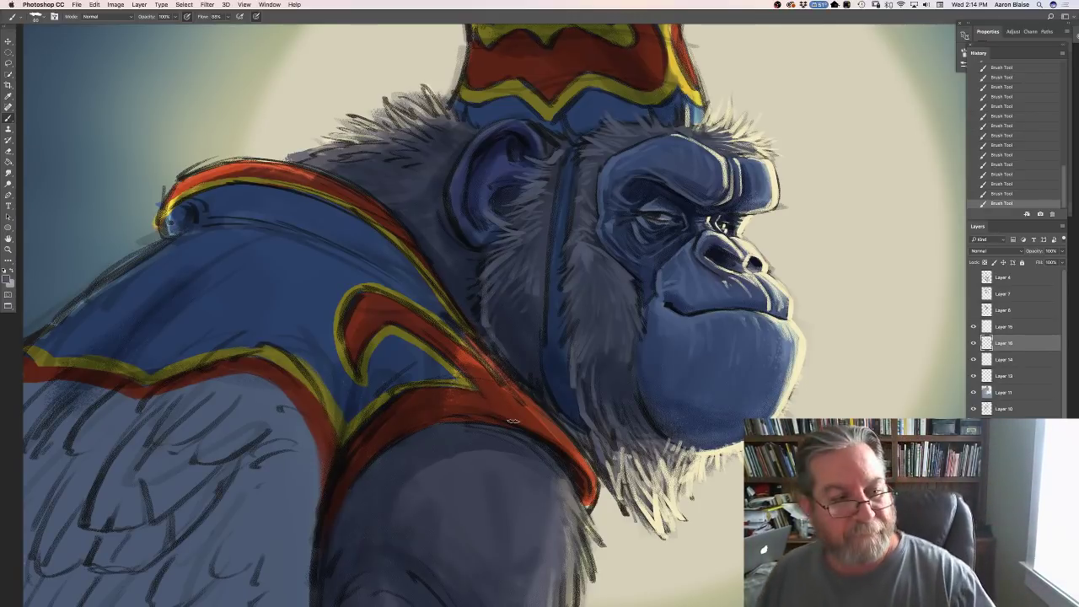
Sample the face's medium blue #405d80 and brush soft strokes over the face and chin.
{"action": "key", "text": "i"}
{"action": "left_click", "coordinate": [7, 278]}
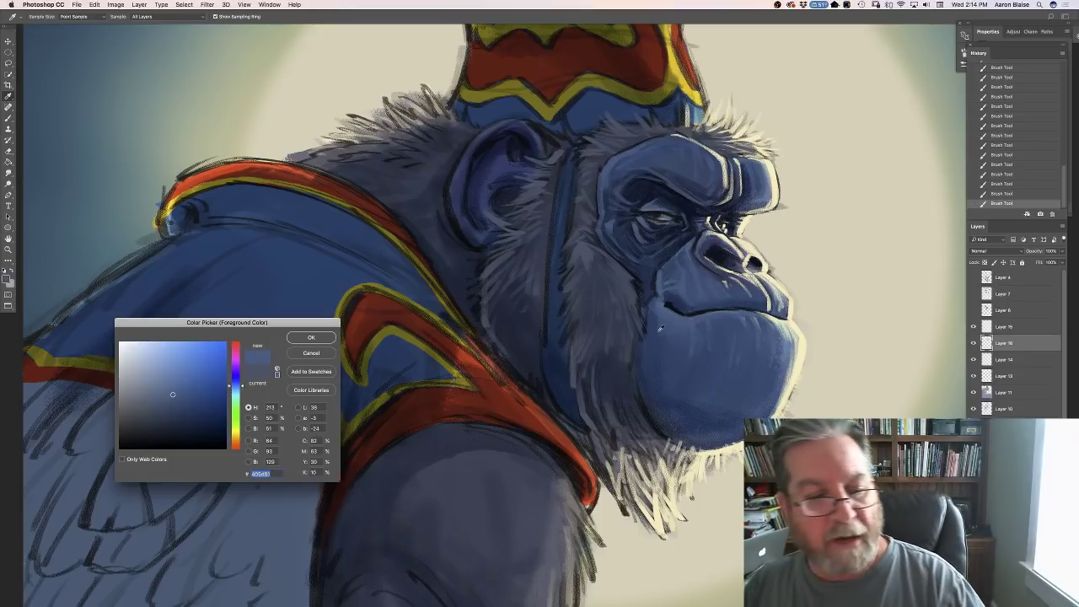
{"action": "key", "text": "Return"}
{"action": "key", "text": "b"}
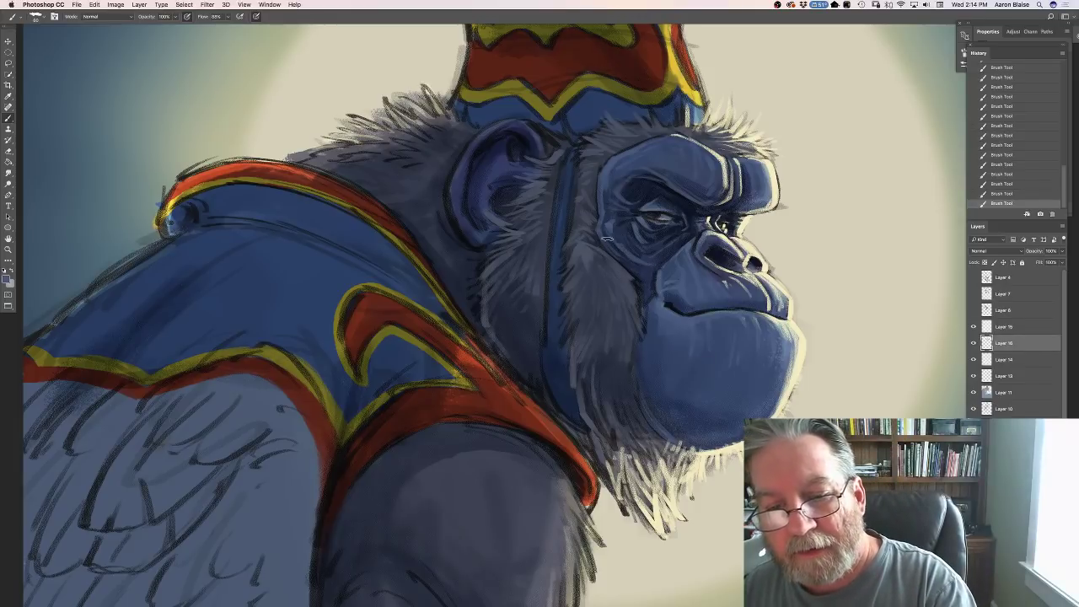
{"action": "left_click", "coordinate": [9, 283]}
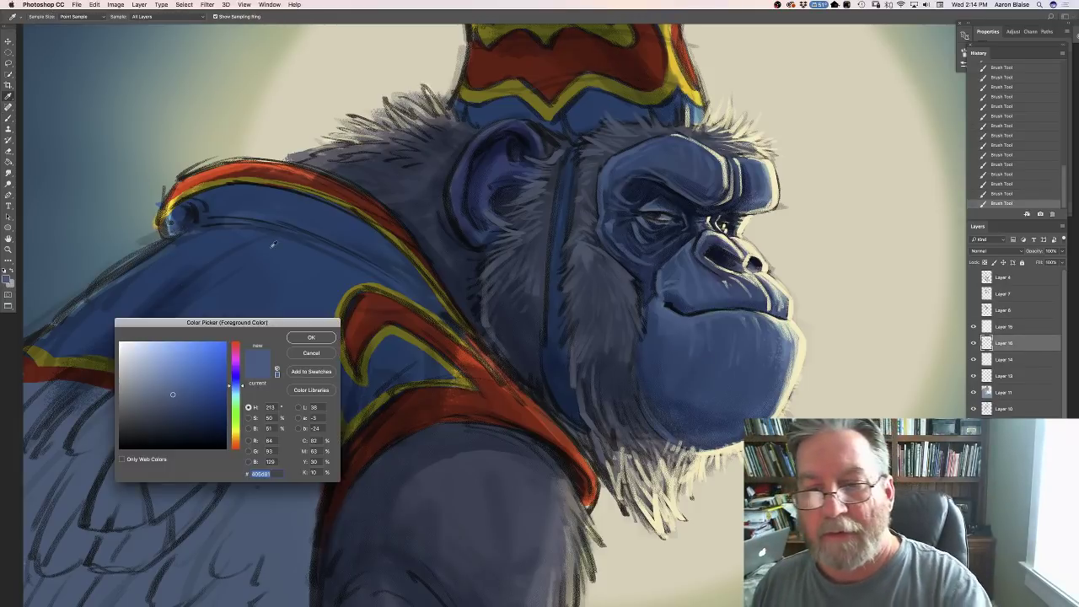
{"action": "left_click", "coordinate": [311, 337]}
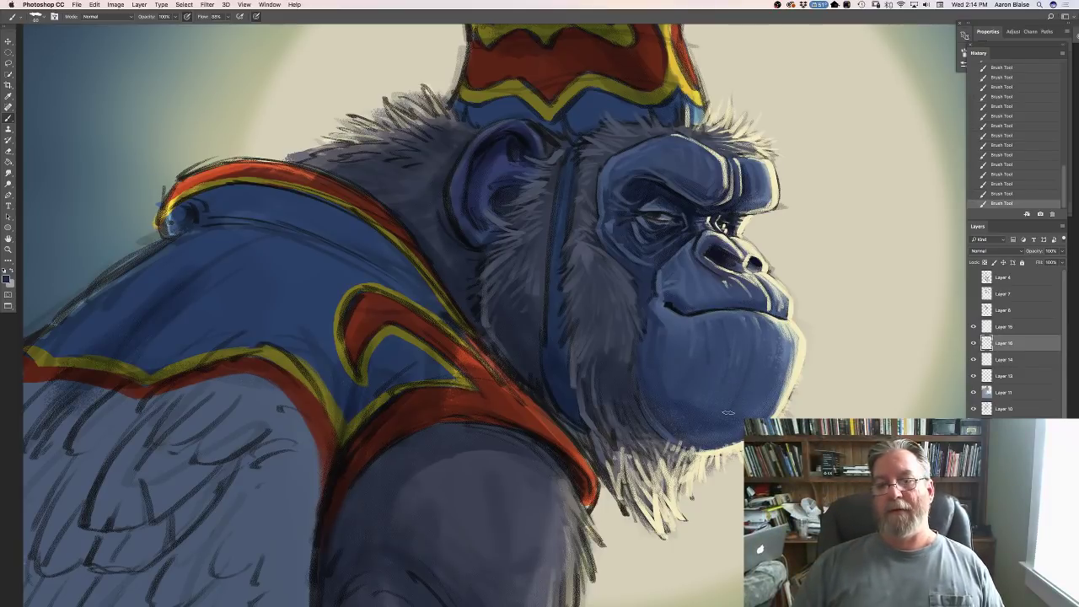
Darken the foreground colour to near-black navy #0f1b2b.
{"action": "left_click", "coordinate": [7, 280]}
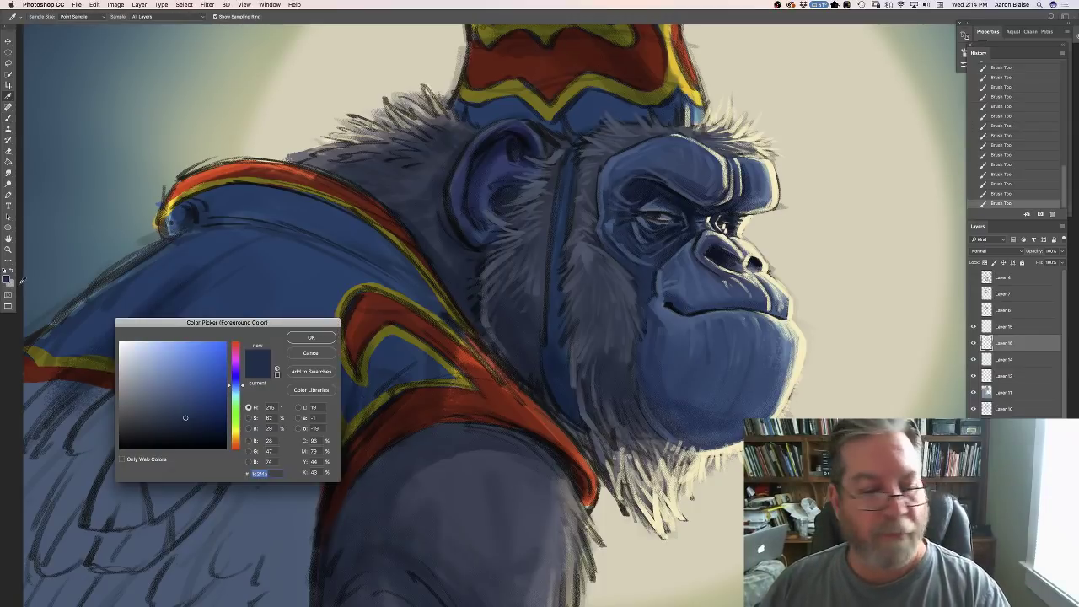
{"action": "left_click_drag", "start_coordinate": [186, 419], "coordinate": [188, 430]}
{"action": "left_click", "coordinate": [300, 339]}
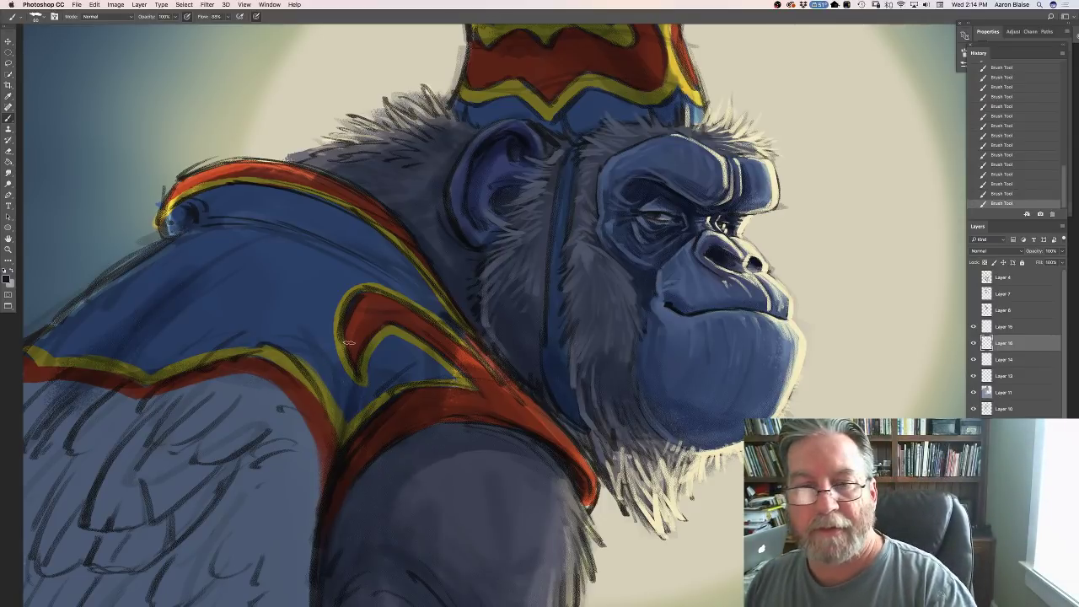
Set the foreground colour to blue #2c5076 and brush lighter strokes down the length of the hat's chin strap.
{"action": "left_click", "coordinate": [7, 278]}
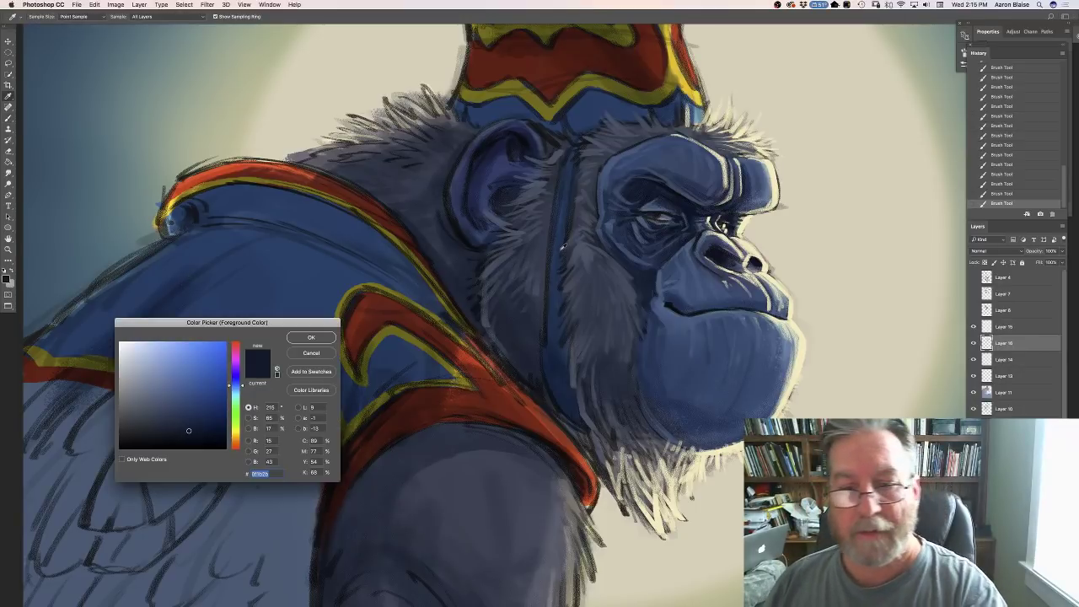
{"action": "left_click", "coordinate": [559, 257]}
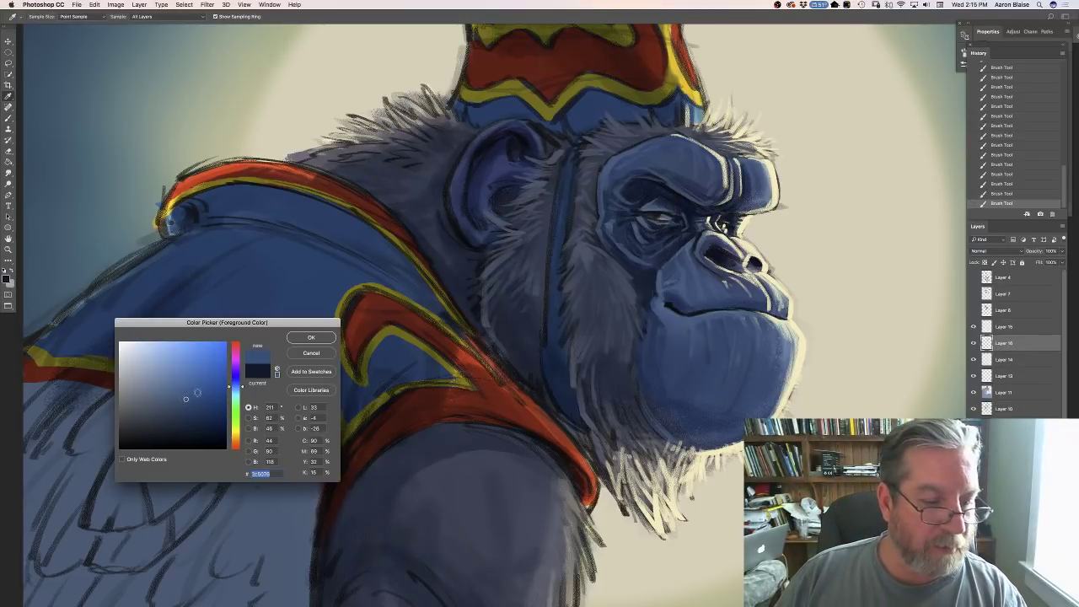
{"action": "key", "text": "Return"}
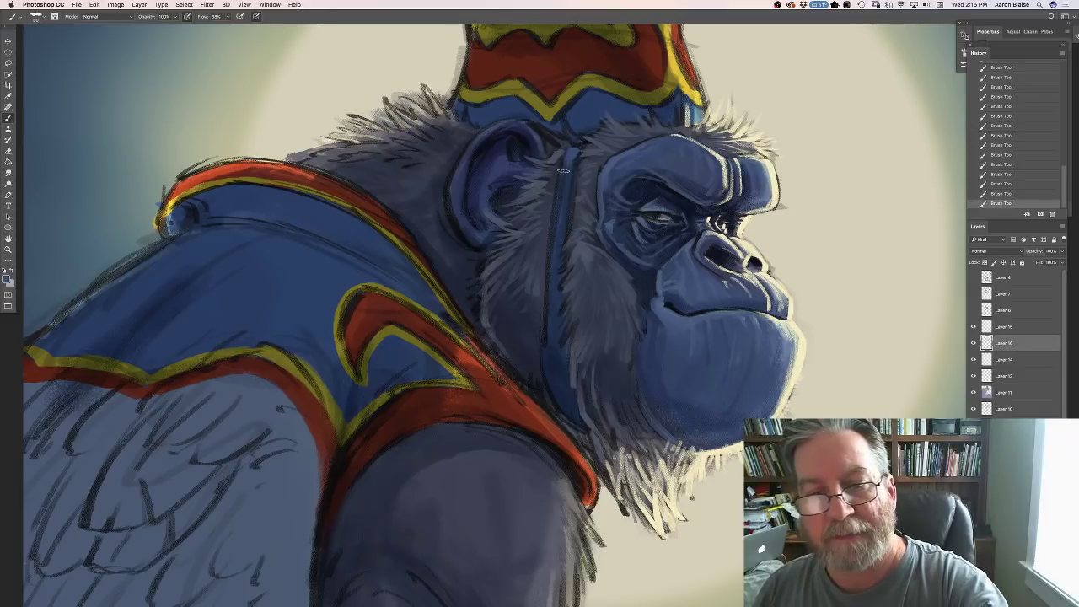
{"action": "left_click_drag", "start_coordinate": [562, 173], "coordinate": [551, 291]}
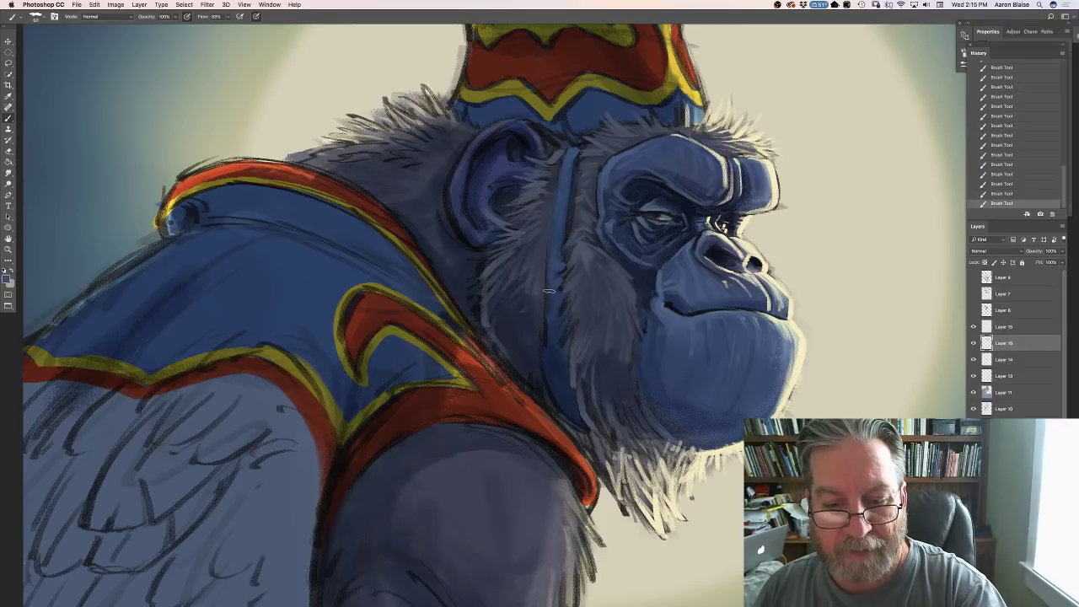
{"action": "left_click_drag", "start_coordinate": [550, 278], "coordinate": [550, 332]}
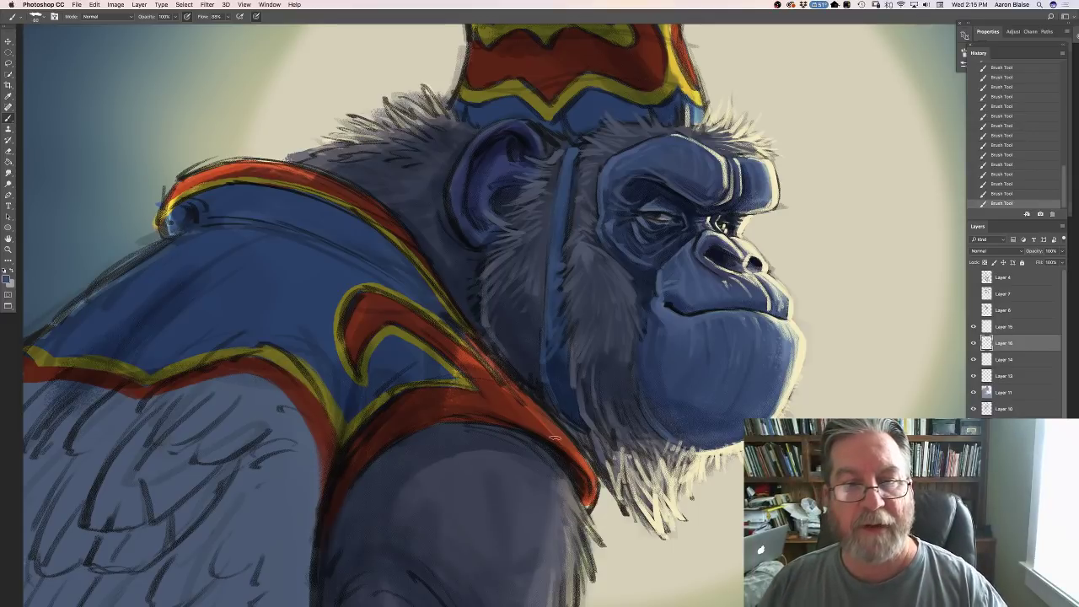
Choose muted blue #425974, brush highlights along the ear's rim and inner folds, and clean up the strokes with the Eraser.
{"action": "left_click", "coordinate": [7, 279]}
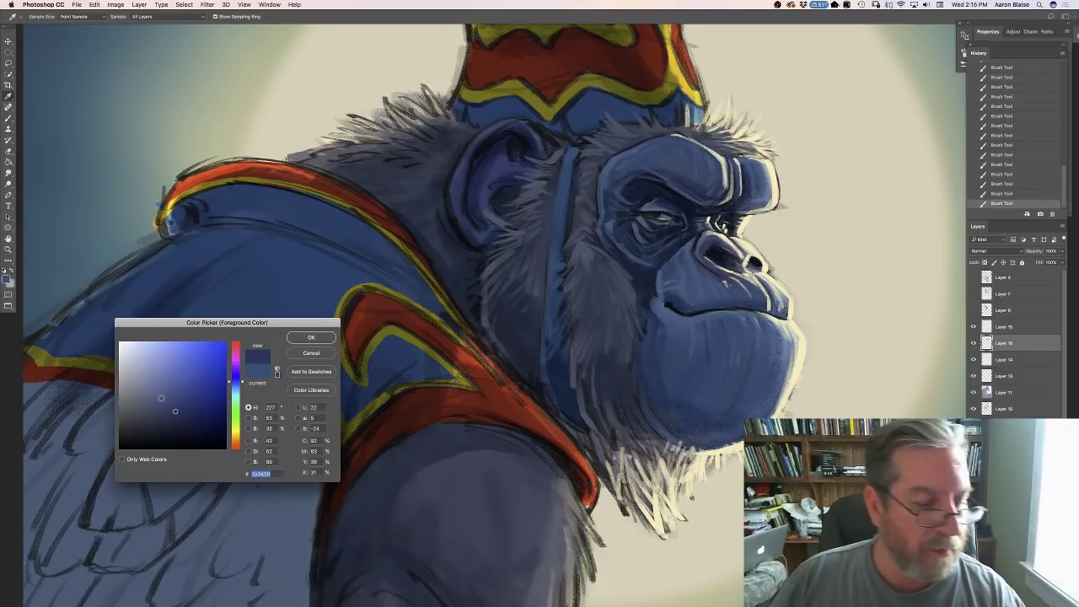
{"action": "left_click", "coordinate": [236, 385]}
{"action": "left_click", "coordinate": [165, 402]}
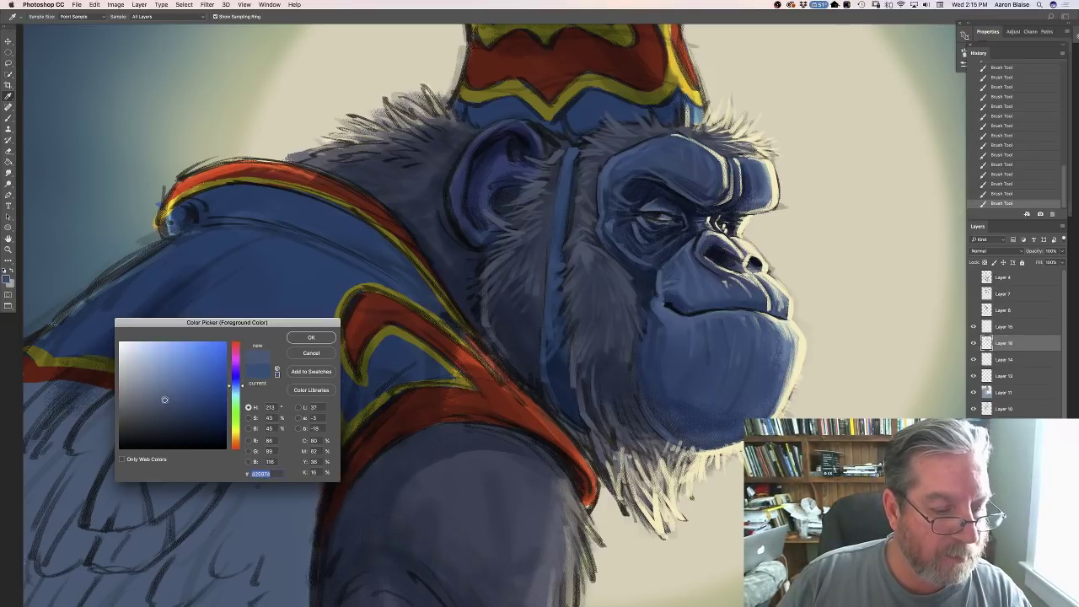
{"action": "left_click", "coordinate": [311, 337]}
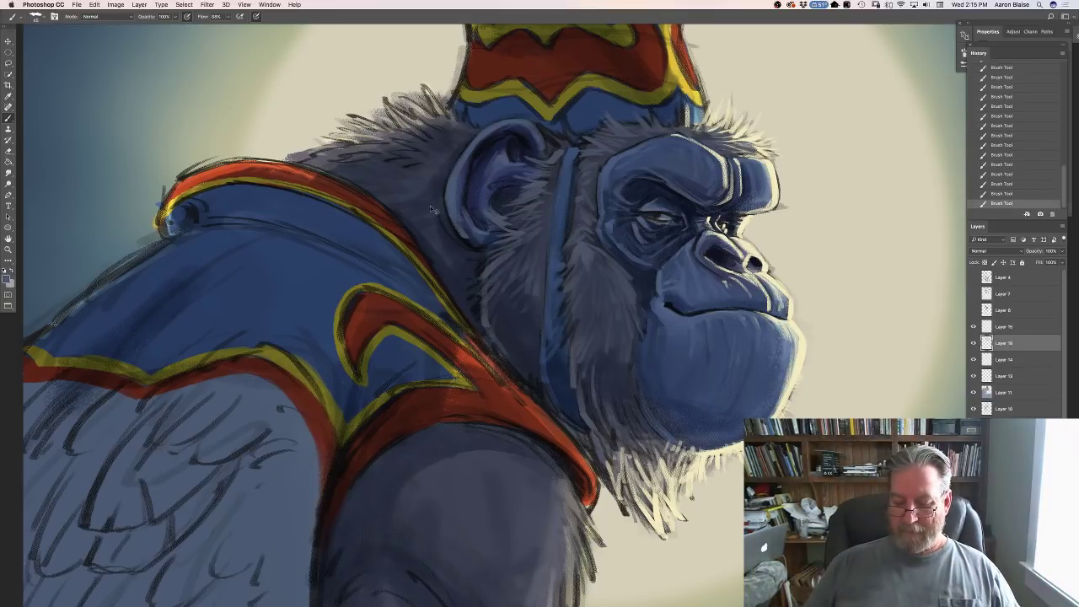
{"action": "key", "text": "ctrl+minus"}
{"action": "mouse_move", "coordinate": [493, 262]}
{"action": "left_mouse_down"}
{"action": "mouse_move", "coordinate": [476, 262]}
{"action": "mouse_move", "coordinate": [429, 209]}
{"action": "left_mouse_up"}
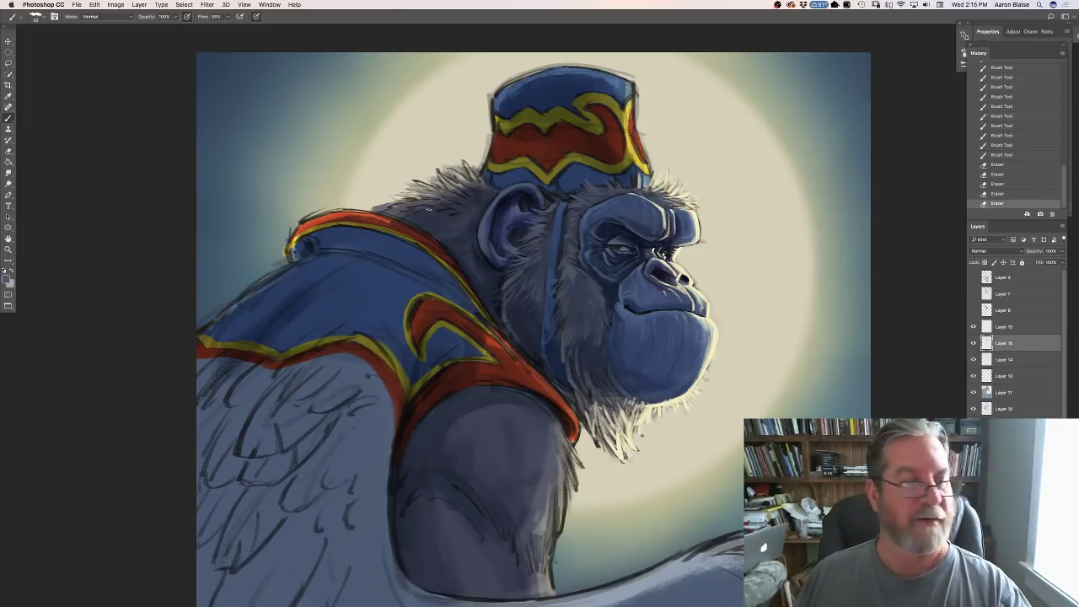
Sample the grey-blue #4b5568 fur colour and brush fur strokes over the neck and the back of the head behind the ear.
{"action": "left_click", "coordinate": [7, 277]}
{"action": "left_click", "coordinate": [540, 222]}
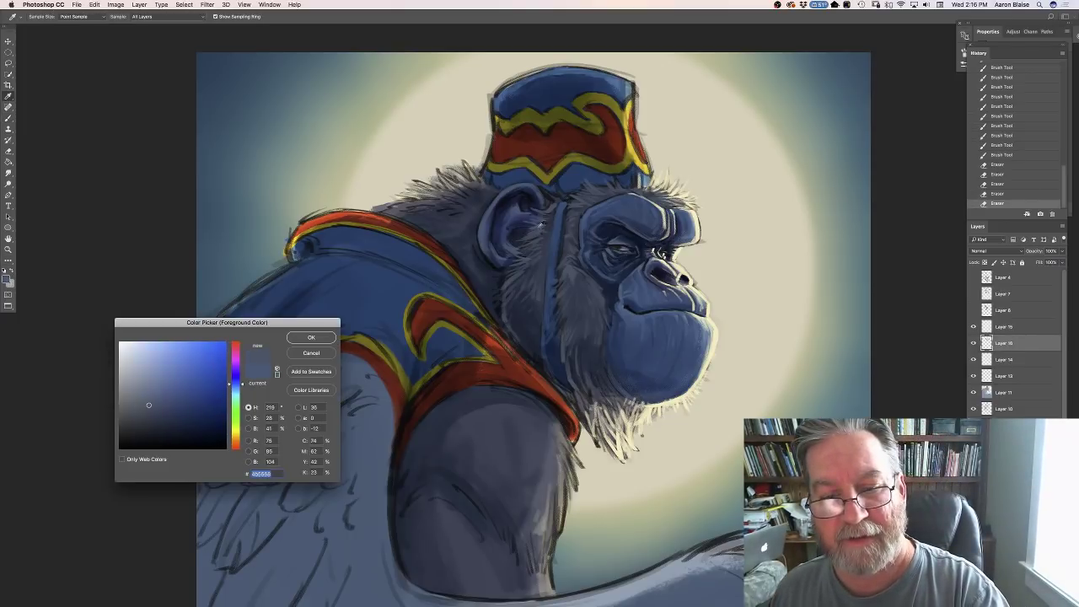
{"action": "left_click", "coordinate": [296, 340]}
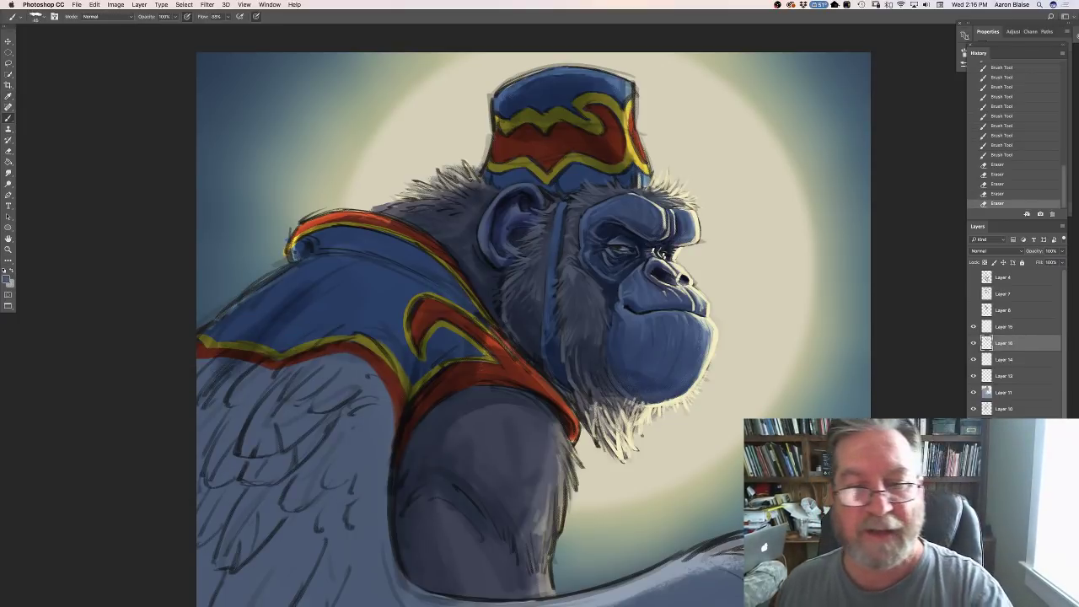
{"action": "mouse_move", "coordinate": [482, 184]}
{"action": "left_mouse_down"}
{"action": "mouse_move", "coordinate": [450, 218]}
{"action": "mouse_move", "coordinate": [423, 219]}
{"action": "left_mouse_up"}
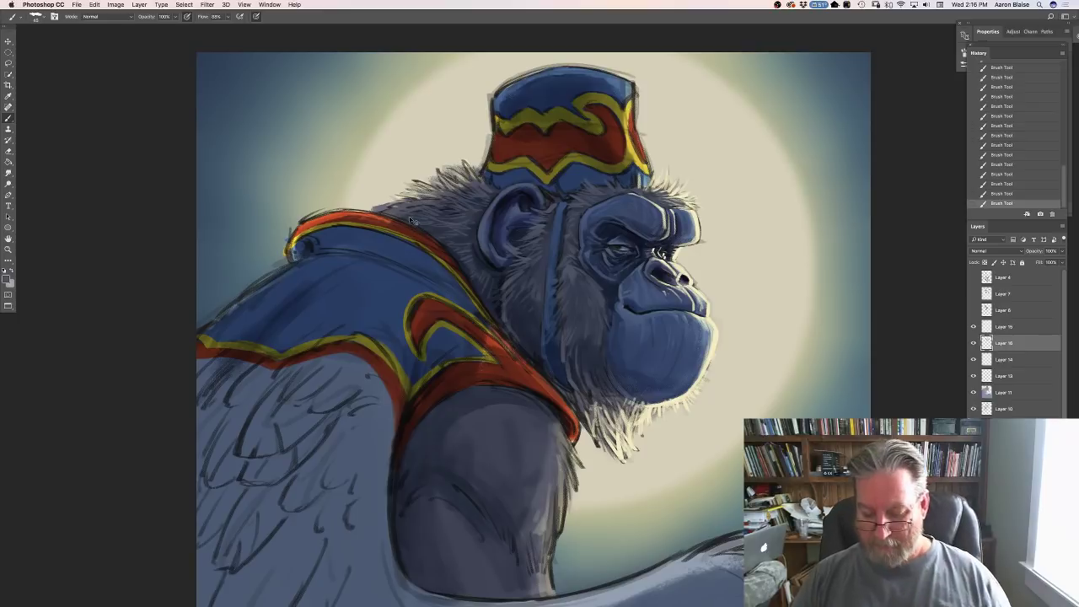
Sample the chin rim's cream #faecbf and brush a moonlit rim highlight along both sides of the hat and the fur behind it.
{"action": "key", "text": "super+minus"}
{"action": "key", "text": "super+minus"}
{"action": "key", "text": "super+plus"}
{"action": "key", "text": "super+plus"}
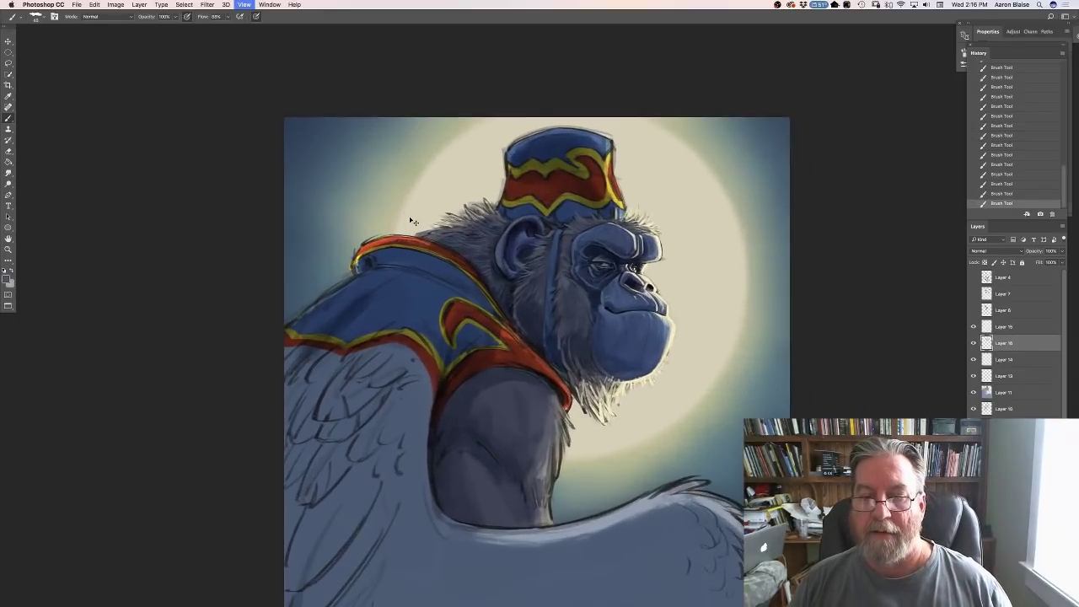
{"action": "left_click", "coordinate": [7, 279]}
{"action": "left_click", "coordinate": [718, 336]}
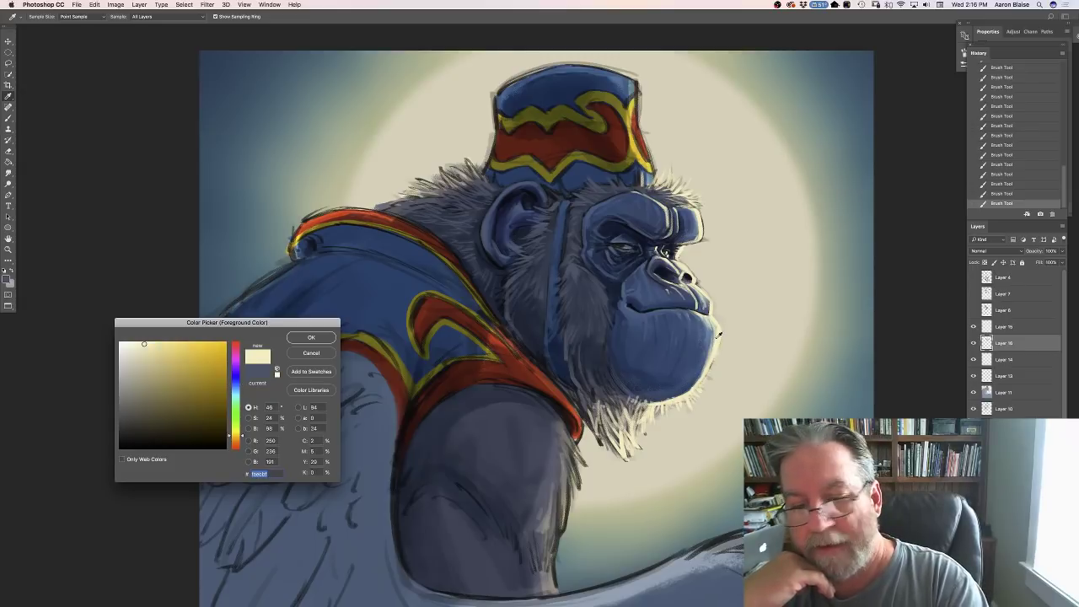
{"action": "left_click", "coordinate": [311, 338]}
{"action": "mouse_move", "coordinate": [654, 182]}
{"action": "left_mouse_down"}
{"action": "mouse_move", "coordinate": [632, 83]}
{"action": "mouse_move", "coordinate": [650, 165]}
{"action": "left_mouse_up"}
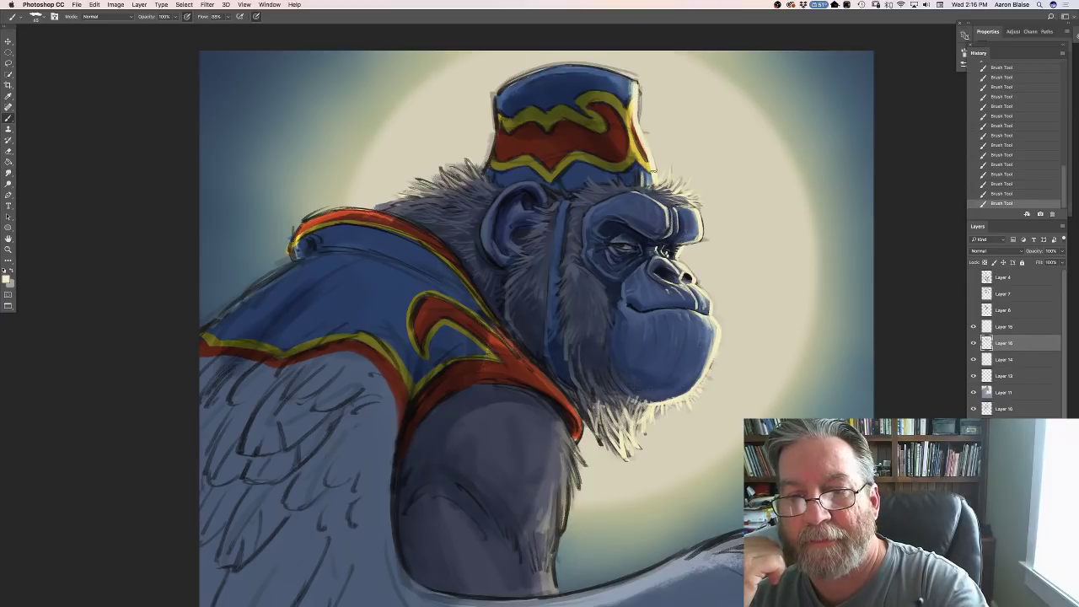
{"action": "mouse_move", "coordinate": [635, 81]}
{"action": "left_mouse_down"}
{"action": "mouse_move", "coordinate": [580, 63]}
{"action": "mouse_move", "coordinate": [504, 89]}
{"action": "mouse_move", "coordinate": [487, 170]}
{"action": "left_mouse_up"}
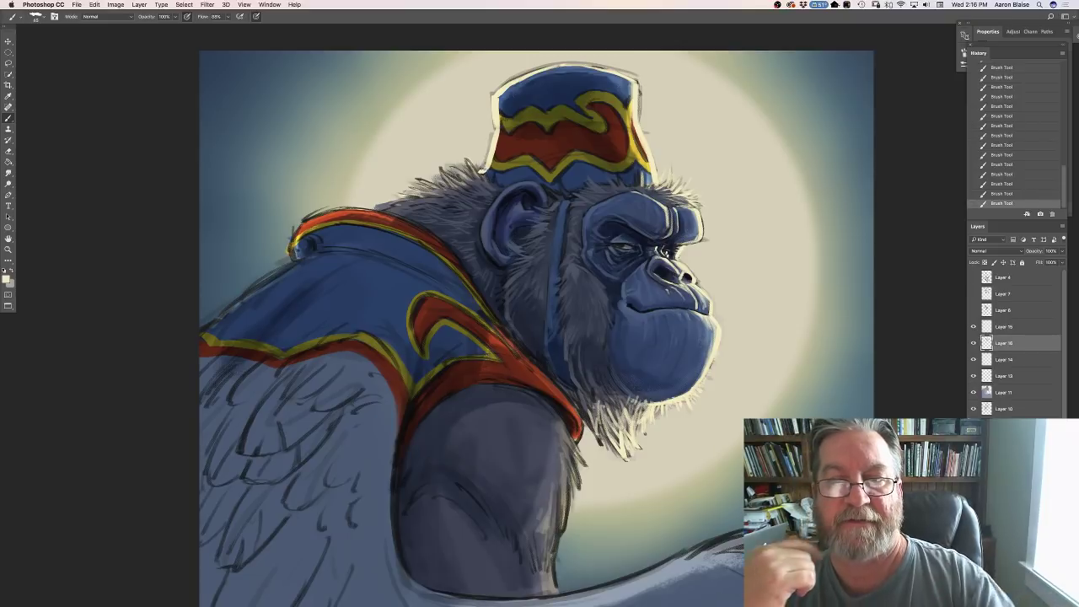
{"action": "left_click_drag", "start_coordinate": [484, 179], "coordinate": [467, 158]}
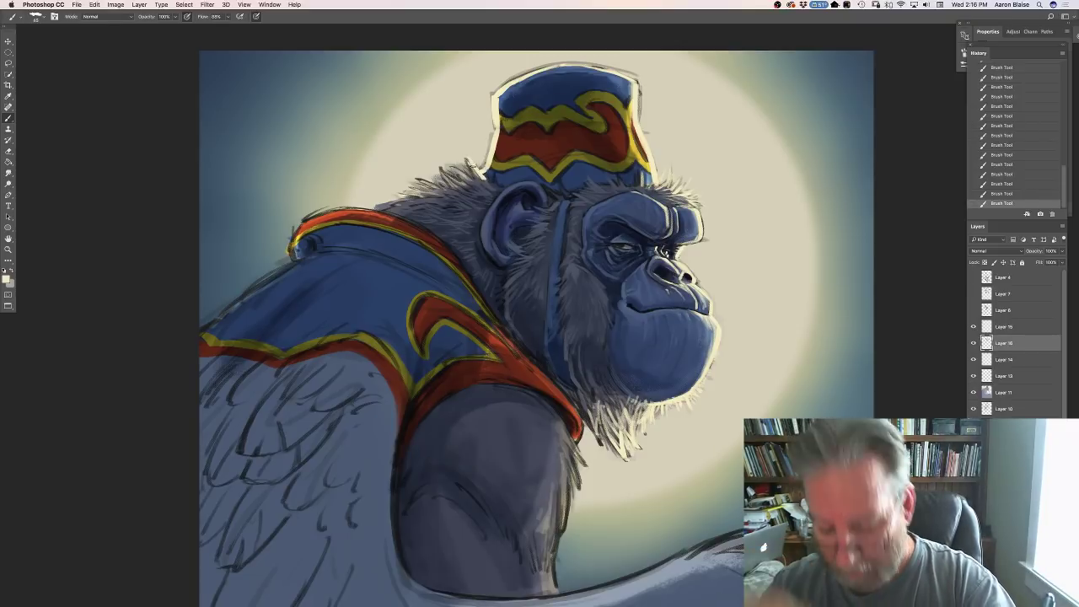
Set the foreground colour to pale cream #fcf4d9 and brush rim highlights on the fur behind the hat, the brow and the chin.
{"action": "left_click", "coordinate": [8, 279]}
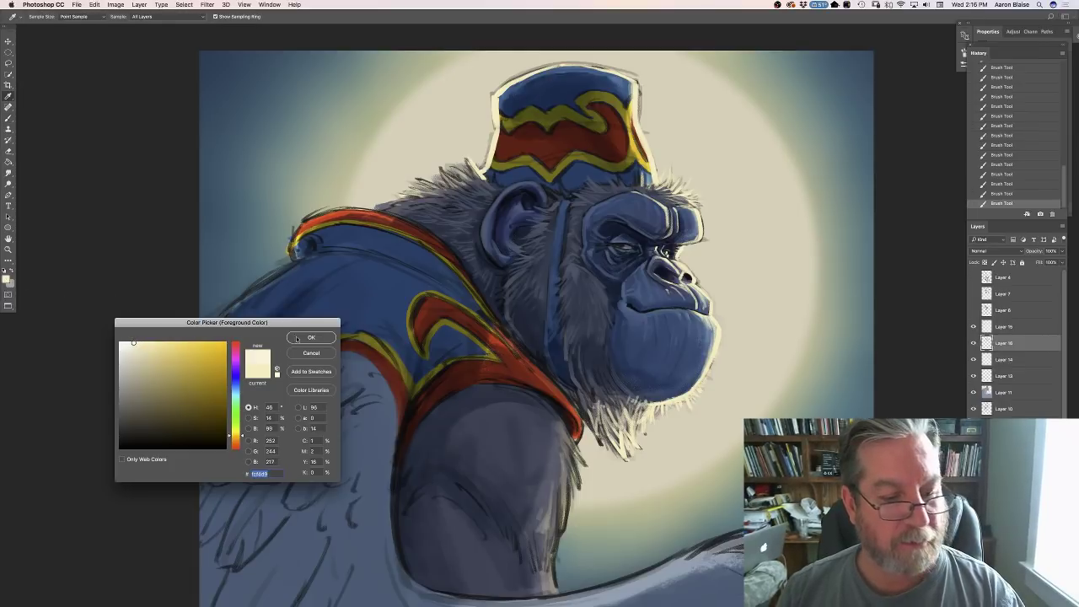
{"action": "key", "text": "Return"}
{"action": "mouse_move", "coordinate": [482, 179]}
{"action": "left_mouse_down"}
{"action": "mouse_move", "coordinate": [469, 159]}
{"action": "mouse_move", "coordinate": [438, 167]}
{"action": "mouse_move", "coordinate": [439, 182]}
{"action": "left_mouse_up"}
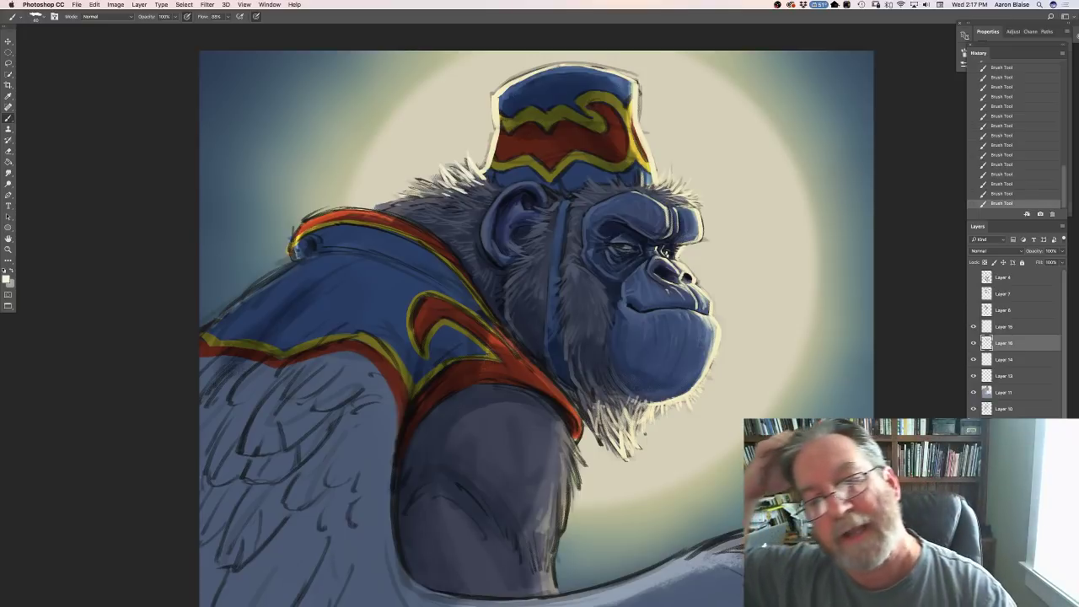
{"action": "left_click_drag", "start_coordinate": [673, 186], "coordinate": [670, 168]}
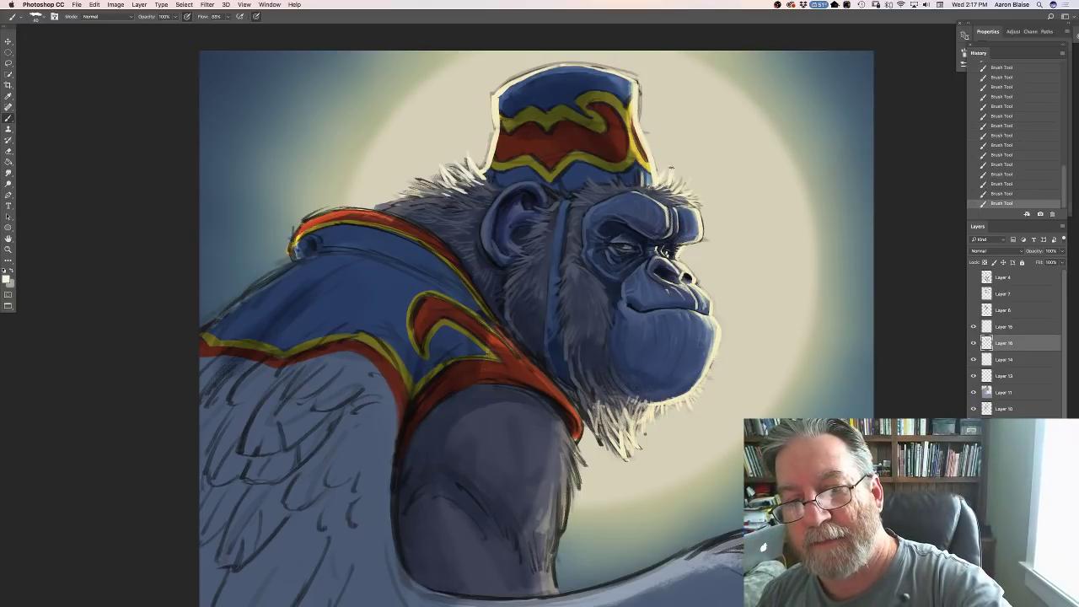
{"action": "left_click_drag", "start_coordinate": [702, 232], "coordinate": [701, 213]}
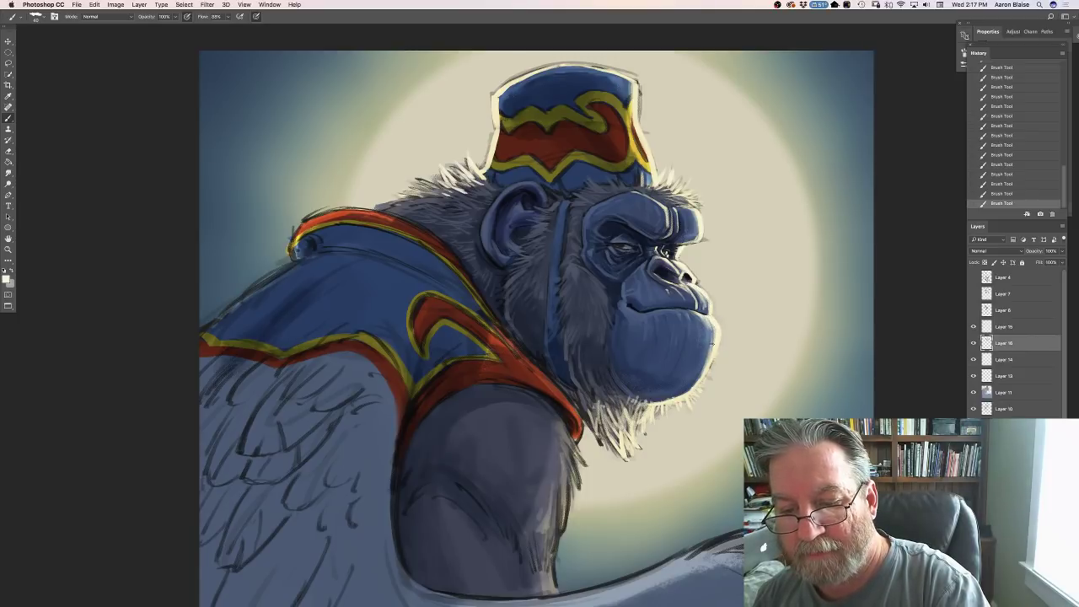
{"action": "left_click_drag", "start_coordinate": [711, 331], "coordinate": [710, 363]}
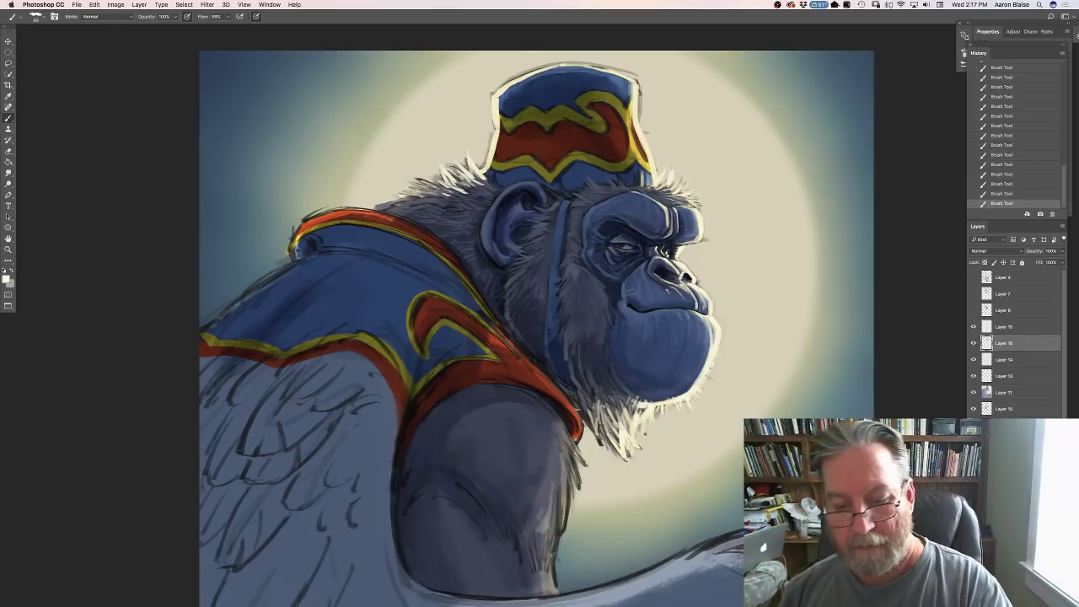
Brush cream rim-light strokes down the front edge of the arm, ending in fur tufts near the wing.
{"action": "mouse_move", "coordinate": [565, 398]}
{"action": "left_mouse_down"}
{"action": "mouse_move", "coordinate": [579, 442]}
{"action": "mouse_move", "coordinate": [600, 440]}
{"action": "mouse_move", "coordinate": [585, 463]}
{"action": "mouse_move", "coordinate": [571, 453]}
{"action": "mouse_move", "coordinate": [582, 487]}
{"action": "left_mouse_up"}
{"action": "mouse_move", "coordinate": [565, 449]}
{"action": "left_mouse_down"}
{"action": "mouse_move", "coordinate": [569, 511]}
{"action": "mouse_move", "coordinate": [559, 533]}
{"action": "left_mouse_up"}
{"action": "mouse_move", "coordinate": [560, 487]}
{"action": "left_mouse_down"}
{"action": "mouse_move", "coordinate": [555, 596]}
{"action": "mouse_move", "coordinate": [541, 595]}
{"action": "left_mouse_up"}
Brush cream rim highlights along the vest's front edge below the beard and on the fur at the back of the neck.
{"action": "key", "text": "super+minus"}
{"action": "key", "text": "super+minus"}
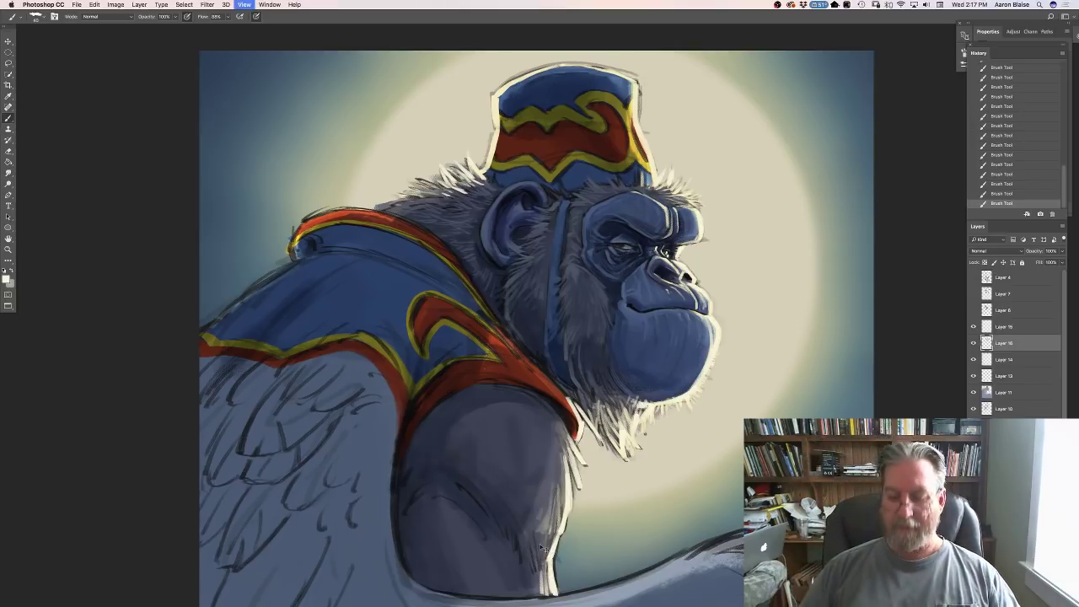
{"action": "key", "text": "super+plus"}
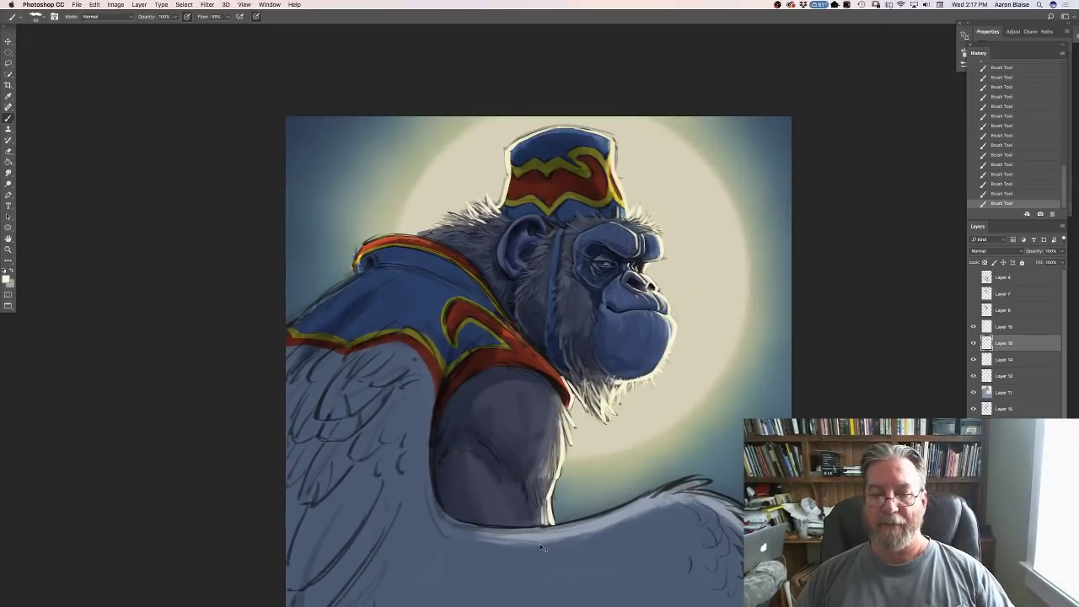
{"action": "mouse_move", "coordinate": [559, 392]}
{"action": "left_mouse_down"}
{"action": "mouse_move", "coordinate": [556, 406]}
{"action": "mouse_move", "coordinate": [552, 368]}
{"action": "left_mouse_up"}
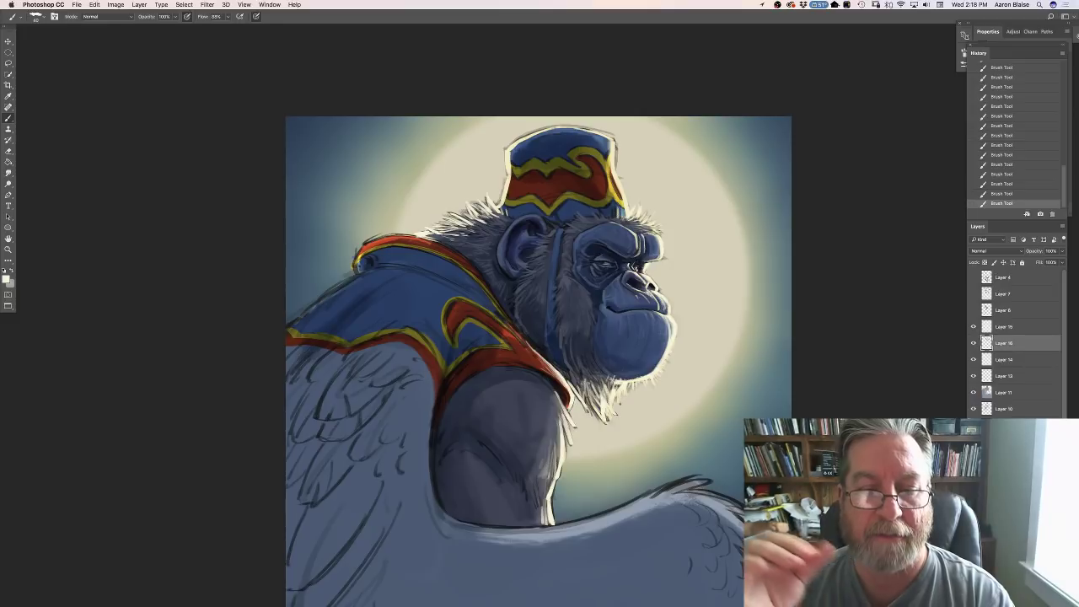
{"action": "mouse_move", "coordinate": [481, 232]}
{"action": "left_mouse_down"}
{"action": "mouse_move", "coordinate": [438, 243]}
{"action": "mouse_move", "coordinate": [475, 226]}
{"action": "left_mouse_up"}
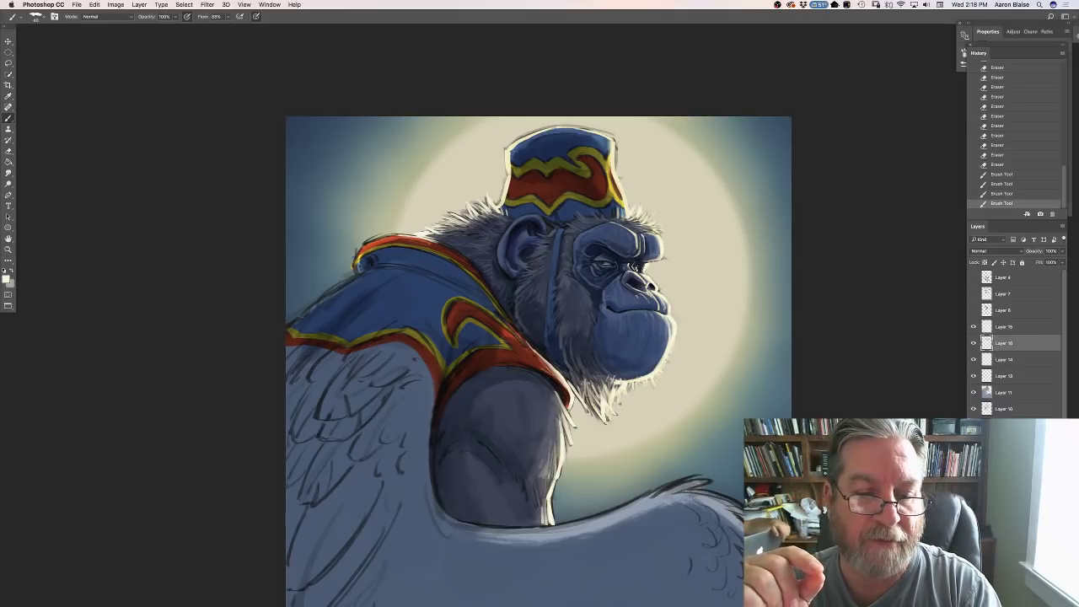
Clean up stray marks with the Eraser and brush a cream rim highlight over the top and back of the vest's collar.
{"action": "key", "text": "e"}
{"action": "left_click_drag", "start_coordinate": [443, 244], "coordinate": [417, 239]}
{"action": "left_click_drag", "start_coordinate": [440, 242], "coordinate": [396, 235]}
{"action": "mouse_move", "coordinate": [411, 235]}
{"action": "left_mouse_down"}
{"action": "mouse_move", "coordinate": [367, 244]}
{"action": "mouse_move", "coordinate": [357, 259]}
{"action": "left_mouse_up"}
{"action": "left_click_drag", "start_coordinate": [366, 243], "coordinate": [354, 263]}
{"action": "left_click_drag", "start_coordinate": [362, 251], "coordinate": [353, 271]}
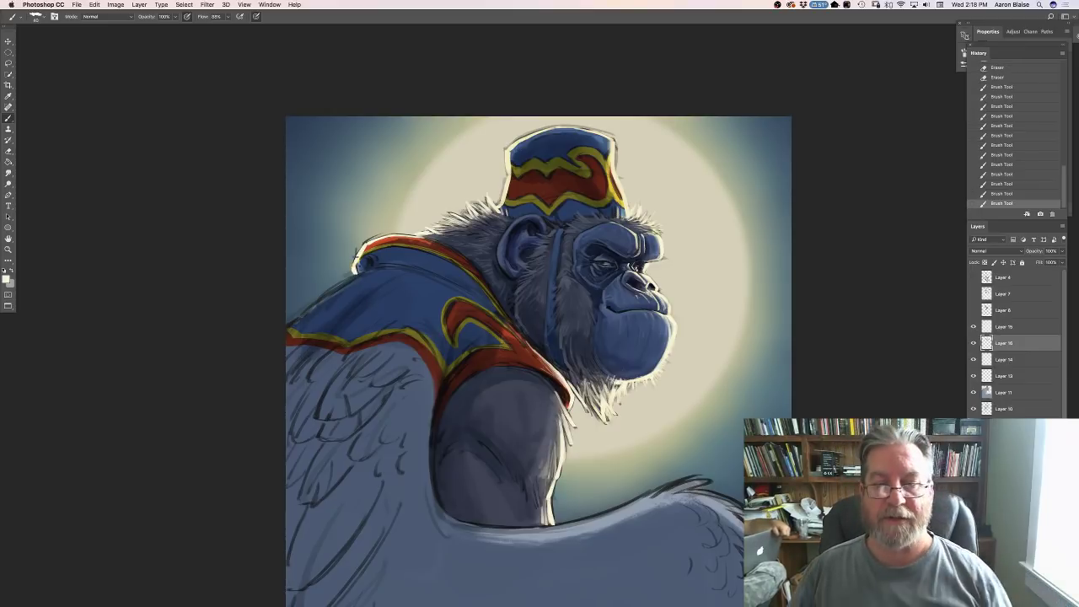
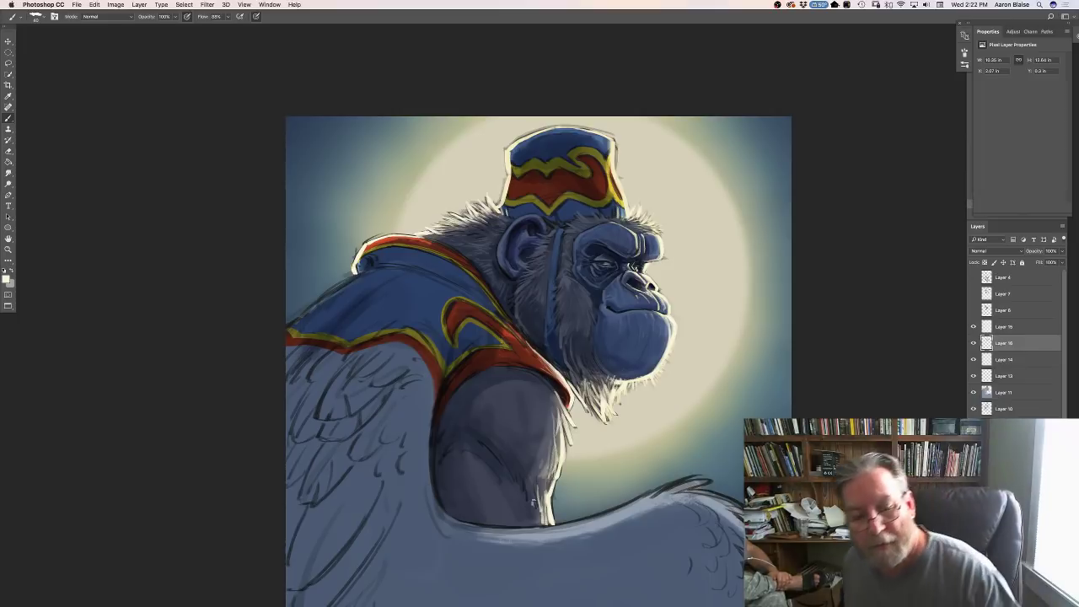
Brush a cream rim highlight along the wing's outer edge and its top edge back to the base of the arm.
{"action": "key", "text": "super+minus"}
{"action": "key", "text": "super+minus"}
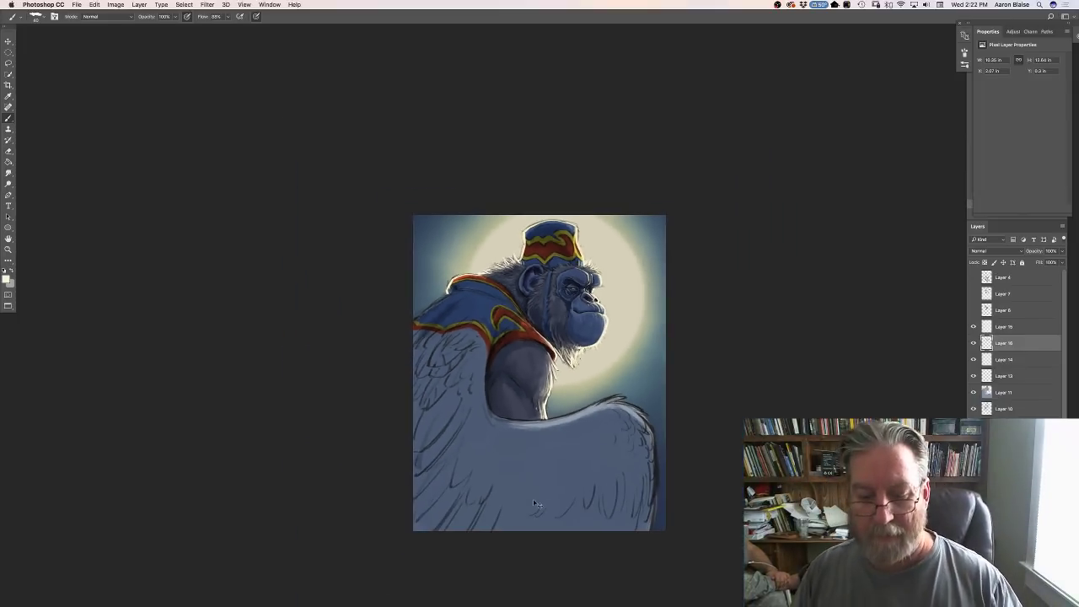
{"action": "key", "text": "super+equal"}
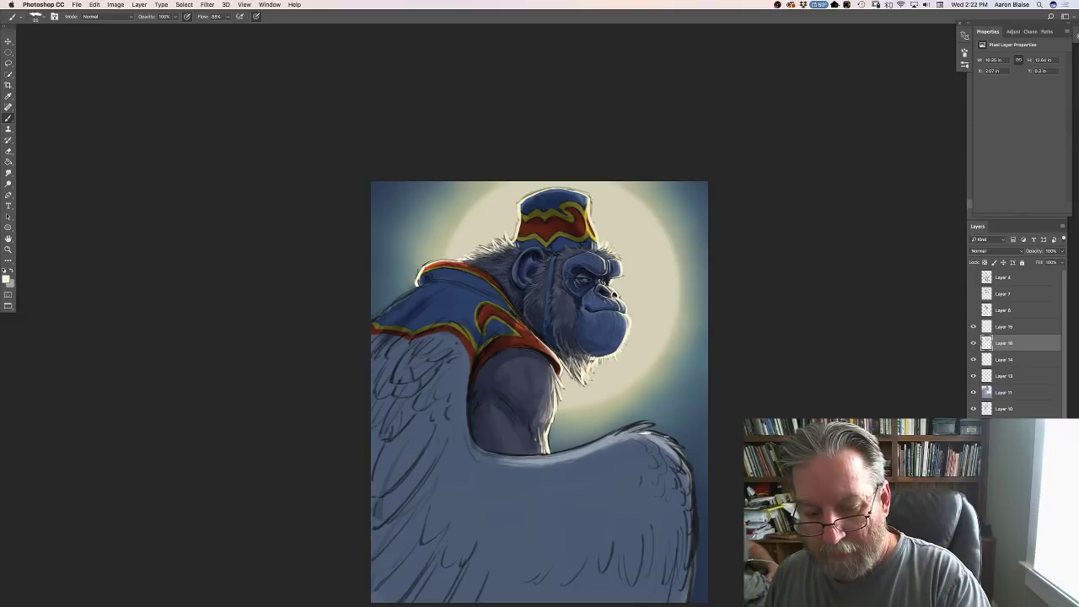
{"action": "mouse_move", "coordinate": [643, 435]}
{"action": "left_mouse_down"}
{"action": "mouse_move", "coordinate": [671, 440]}
{"action": "mouse_move", "coordinate": [691, 471]}
{"action": "mouse_move", "coordinate": [690, 601]}
{"action": "left_mouse_up"}
{"action": "mouse_move", "coordinate": [646, 428]}
{"action": "left_mouse_down"}
{"action": "mouse_move", "coordinate": [627, 424]}
{"action": "mouse_move", "coordinate": [582, 448]}
{"action": "left_mouse_up"}
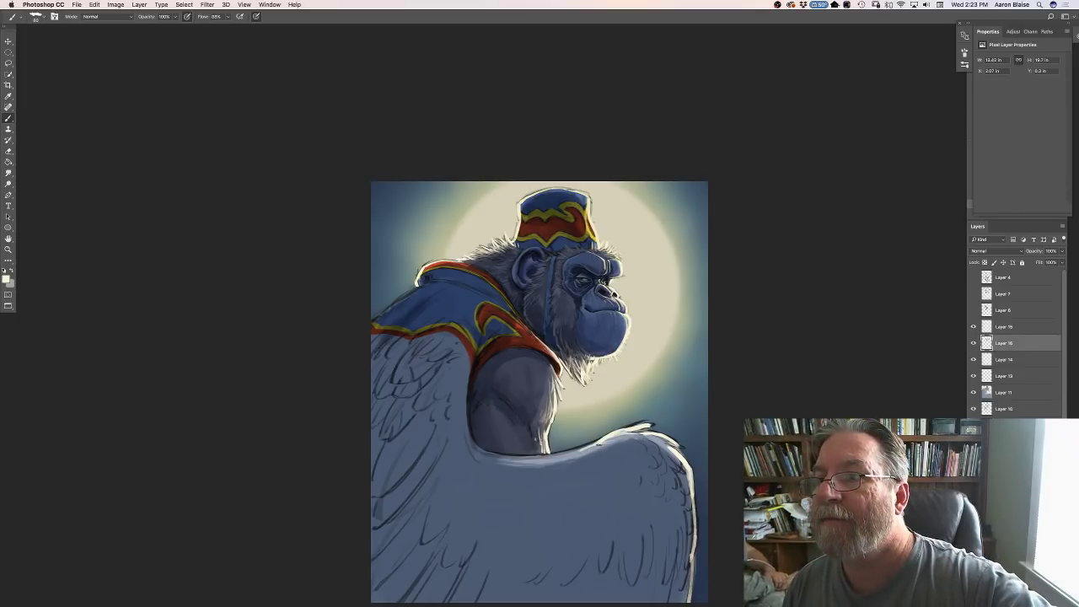
{"action": "mouse_move", "coordinate": [604, 437]}
{"action": "left_mouse_down"}
{"action": "mouse_move", "coordinate": [548, 455]}
{"action": "mouse_move", "coordinate": [491, 456]}
{"action": "left_mouse_up"}
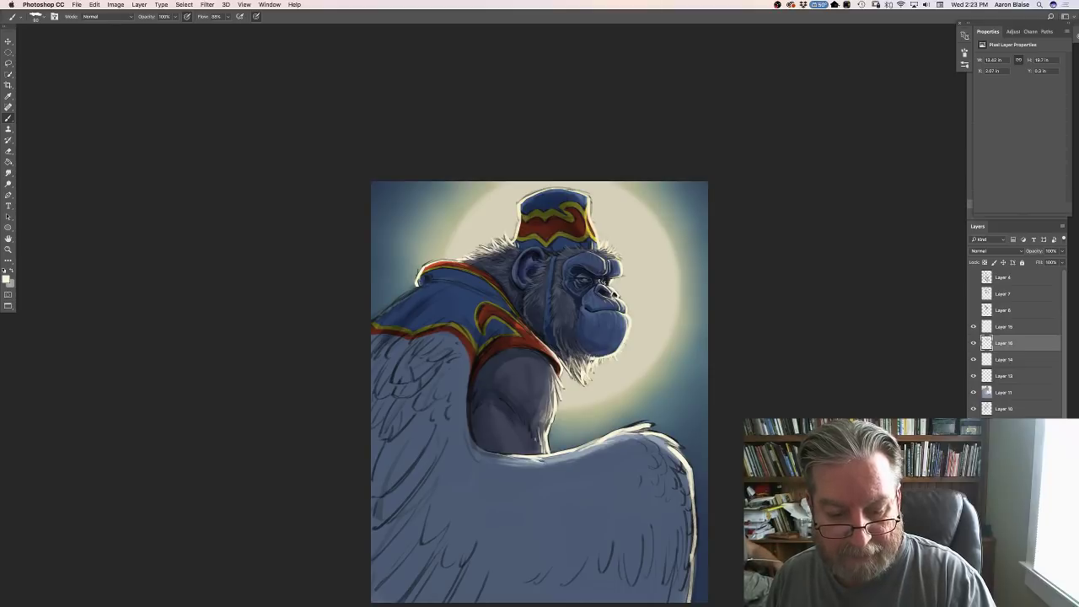
{"action": "mouse_move", "coordinate": [566, 458]}
{"action": "left_mouse_down"}
{"action": "mouse_move", "coordinate": [545, 459]}
{"action": "mouse_move", "coordinate": [559, 455]}
{"action": "left_mouse_up"}
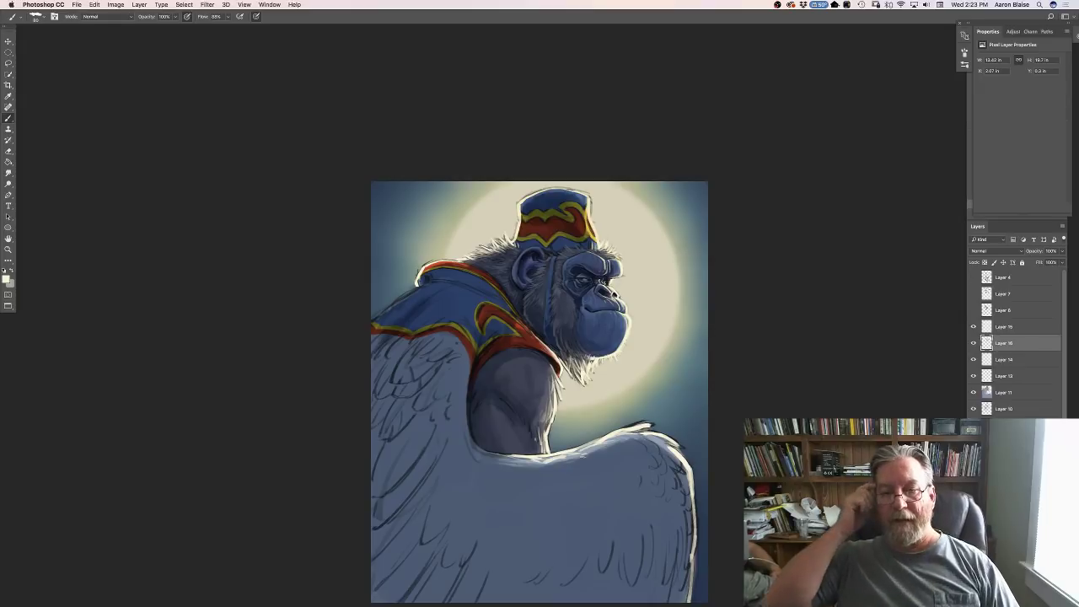
Brush a cream rim highlight along the back of the vest from the collar down to the canvas edge.
{"action": "key", "text": "super+equal"}
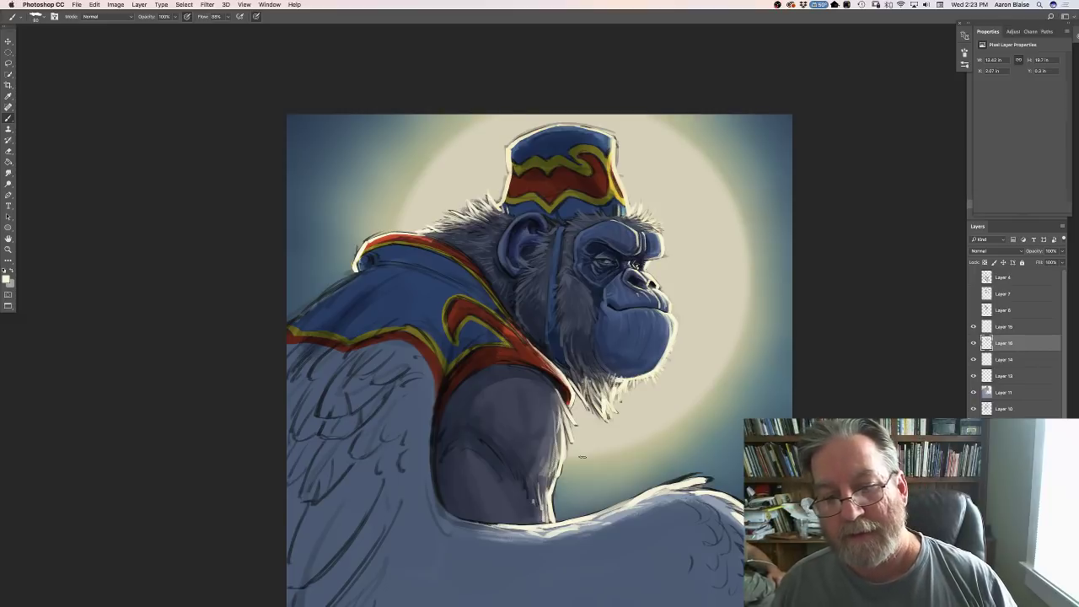
{"action": "key", "text": "super+equal"}
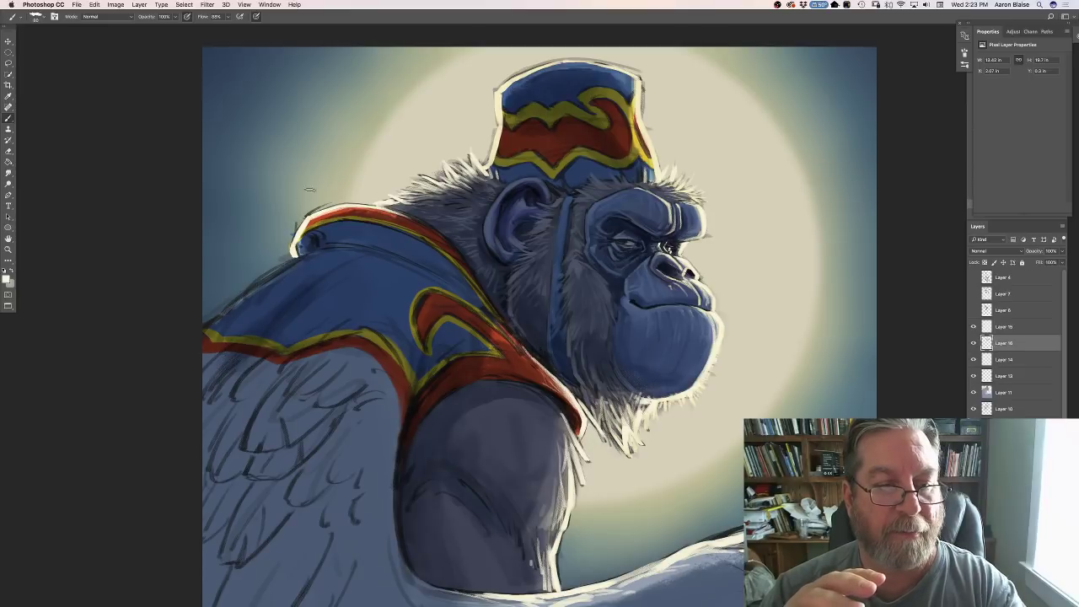
{"action": "left_click_drag", "start_coordinate": [300, 253], "coordinate": [202, 331]}
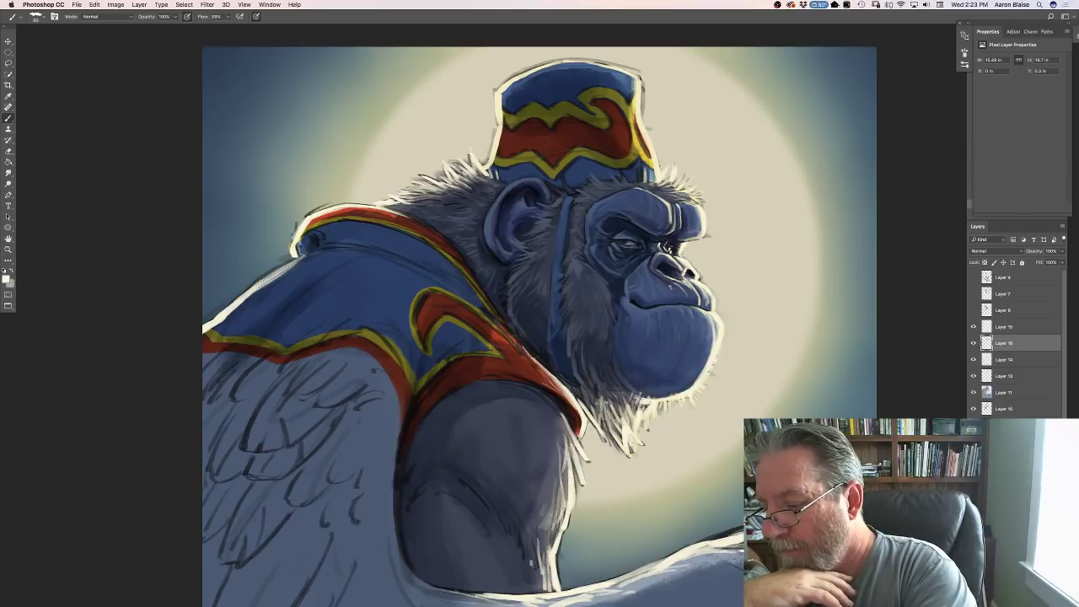
Add a new layer in Multiply blending mode and set the foreground colour to grey-blue #798490.
{"action": "key", "text": "super+shift+alt+n"}
{"action": "left_click", "coordinate": [964, 34]}
{"action": "left_click", "coordinate": [995, 251]}
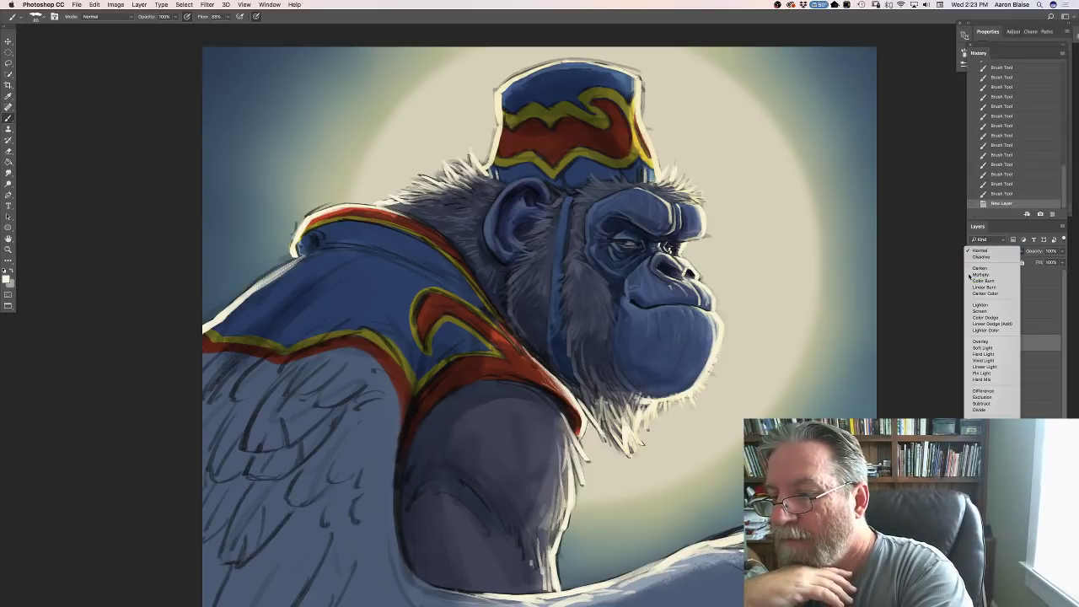
{"action": "left_click", "coordinate": [967, 285]}
{"action": "left_click", "coordinate": [7, 279]}
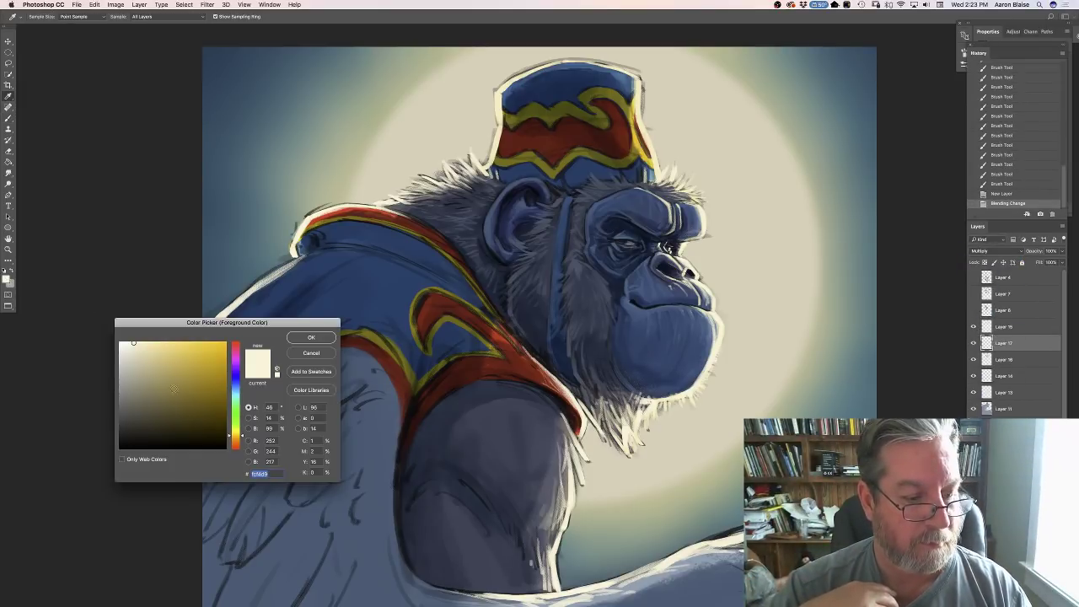
{"action": "left_click", "coordinate": [235, 386]}
{"action": "left_click", "coordinate": [135, 386]}
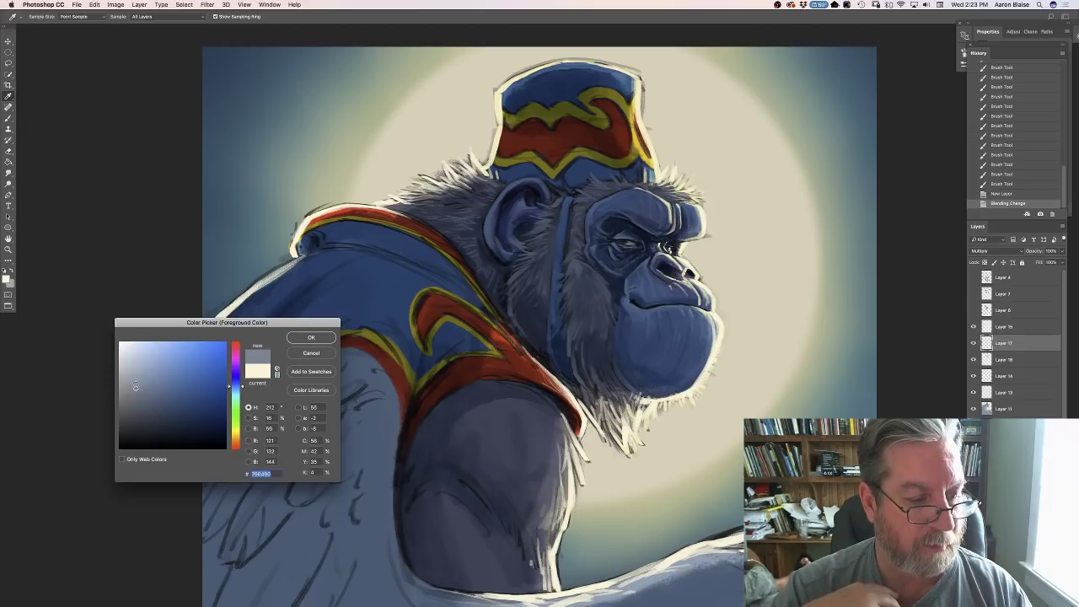
{"action": "left_click", "coordinate": [296, 339]}
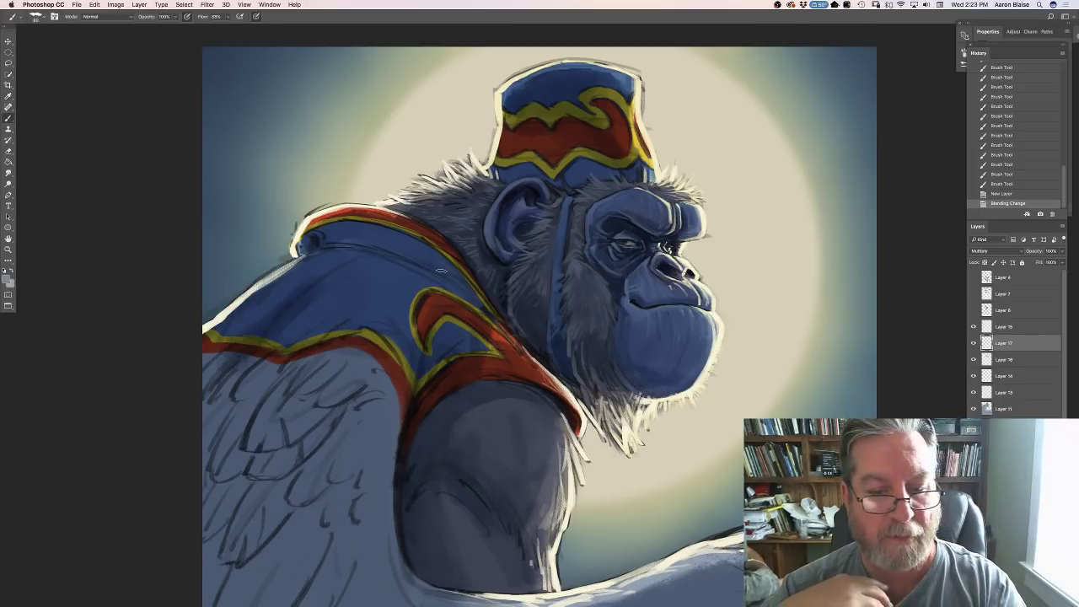
{"action": "left_click", "coordinate": [37, 17]}
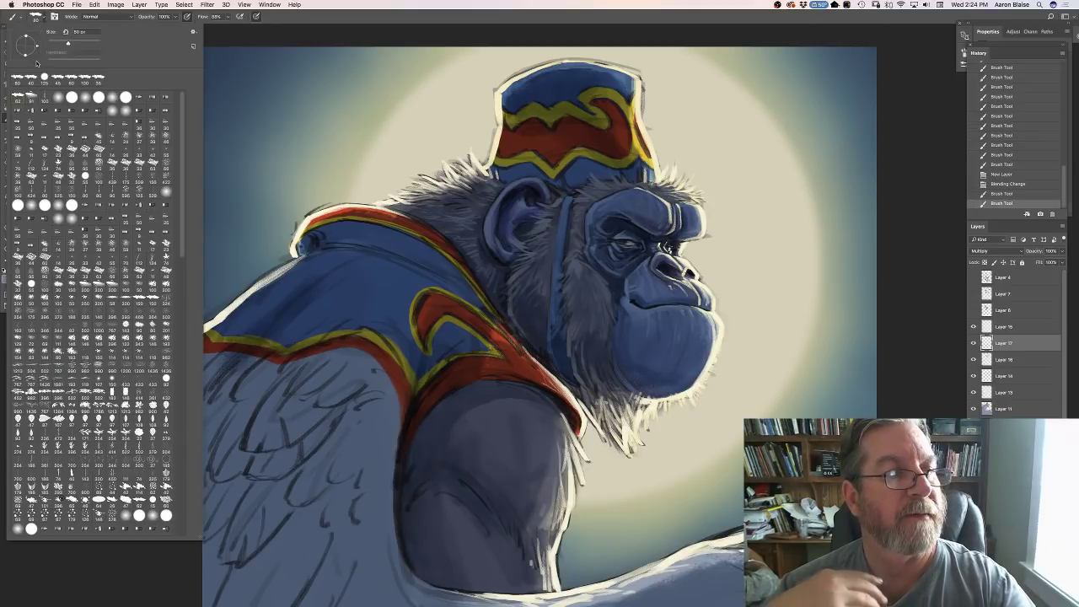
{"action": "left_click", "coordinate": [211, 45]}
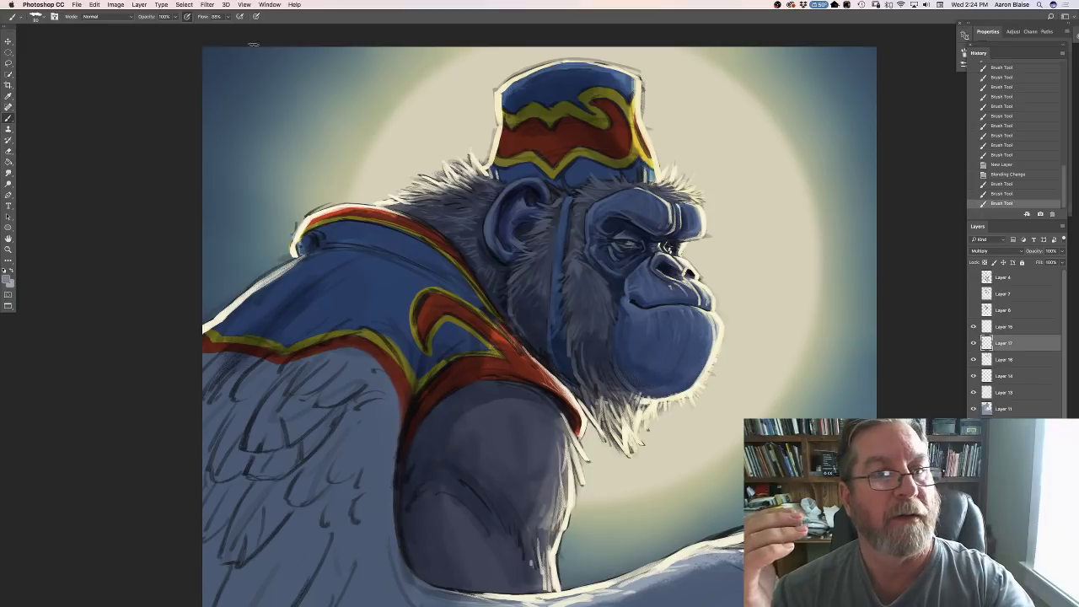
Brush multiply shadows under the vest's collar and over the cheek, jaw and beard fur.
{"action": "mouse_move", "coordinate": [445, 255]}
{"action": "left_mouse_down"}
{"action": "mouse_move", "coordinate": [474, 300]}
{"action": "mouse_move", "coordinate": [445, 293]}
{"action": "left_mouse_up"}
{"action": "mouse_move", "coordinate": [450, 259]}
{"action": "left_mouse_down"}
{"action": "mouse_move", "coordinate": [413, 285]}
{"action": "mouse_move", "coordinate": [406, 278]}
{"action": "left_mouse_up"}
{"action": "mouse_move", "coordinate": [485, 311]}
{"action": "left_mouse_down"}
{"action": "mouse_move", "coordinate": [393, 253]}
{"action": "mouse_move", "coordinate": [461, 284]}
{"action": "mouse_move", "coordinate": [409, 242]}
{"action": "mouse_move", "coordinate": [382, 228]}
{"action": "mouse_move", "coordinate": [396, 254]}
{"action": "mouse_move", "coordinate": [318, 226]}
{"action": "left_mouse_up"}
{"action": "left_click_drag", "start_coordinate": [298, 234], "coordinate": [370, 220]}
{"action": "mouse_move", "coordinate": [317, 226]}
{"action": "left_mouse_down"}
{"action": "mouse_move", "coordinate": [375, 221]}
{"action": "mouse_move", "coordinate": [434, 244]}
{"action": "mouse_move", "coordinate": [486, 313]}
{"action": "left_mouse_up"}
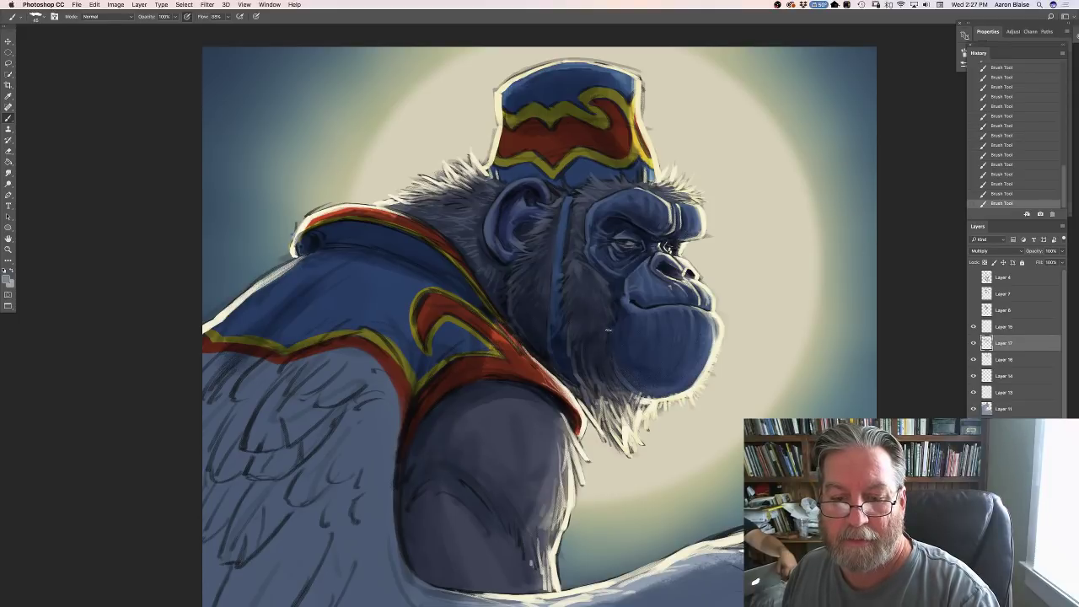
{"action": "left_click_drag", "start_coordinate": [618, 384], "coordinate": [622, 433]}
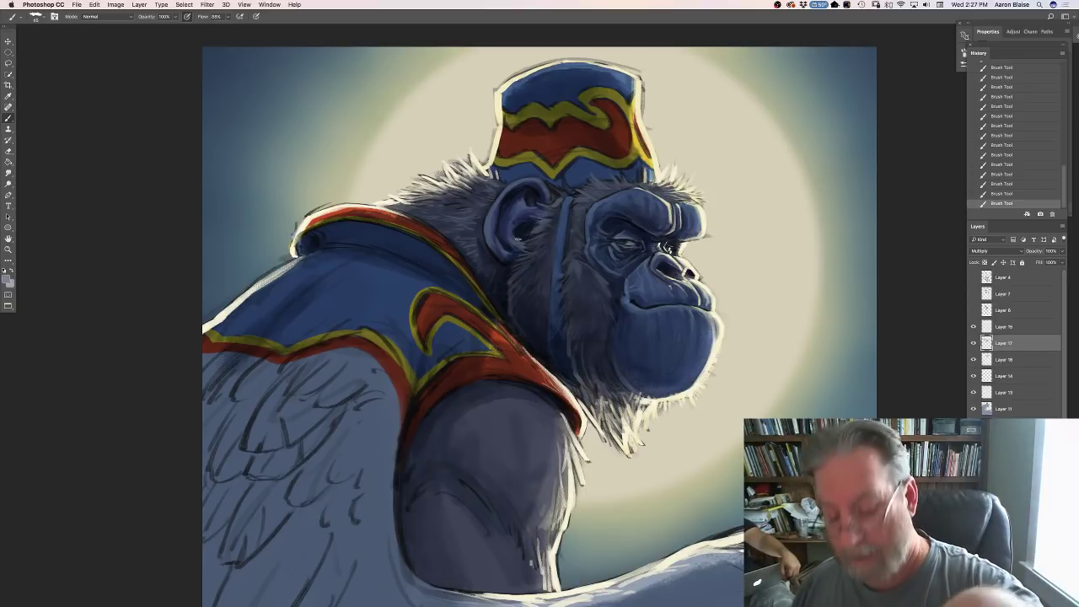
Adjust the brush size and erase the excess shading around the ear's opening.
{"action": "key", "text": "]"}
{"action": "key", "text": "]"}
{"action": "key", "text": "]"}
{"action": "key", "text": "["}
{"action": "key", "text": "["}
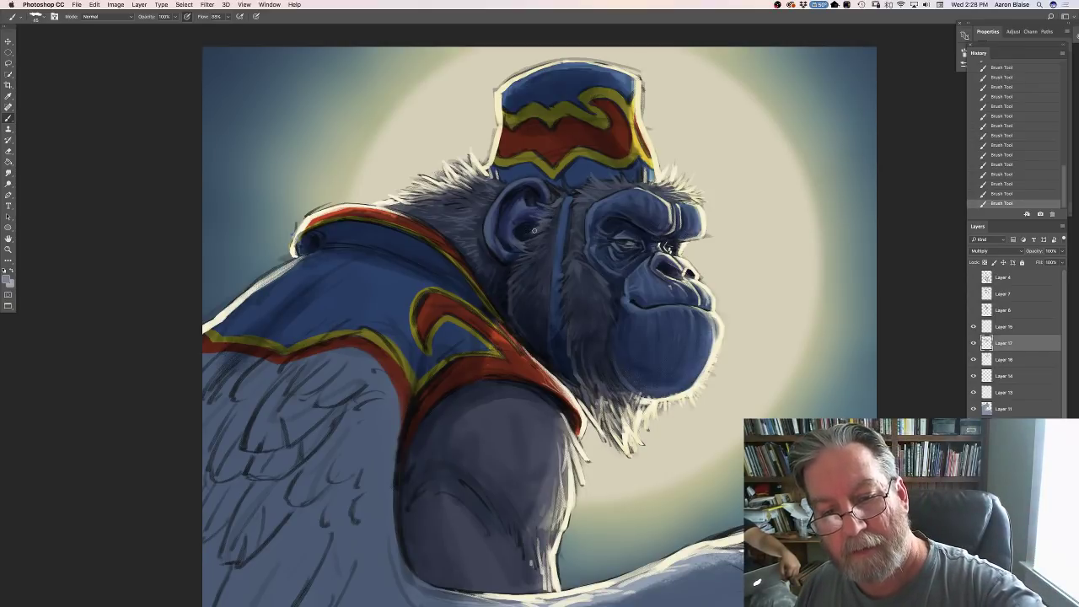
{"action": "key", "text": "e"}
{"action": "left_click", "coordinate": [534, 229]}
{"action": "left_click", "coordinate": [531, 228]}
{"action": "left_click", "coordinate": [528, 227]}
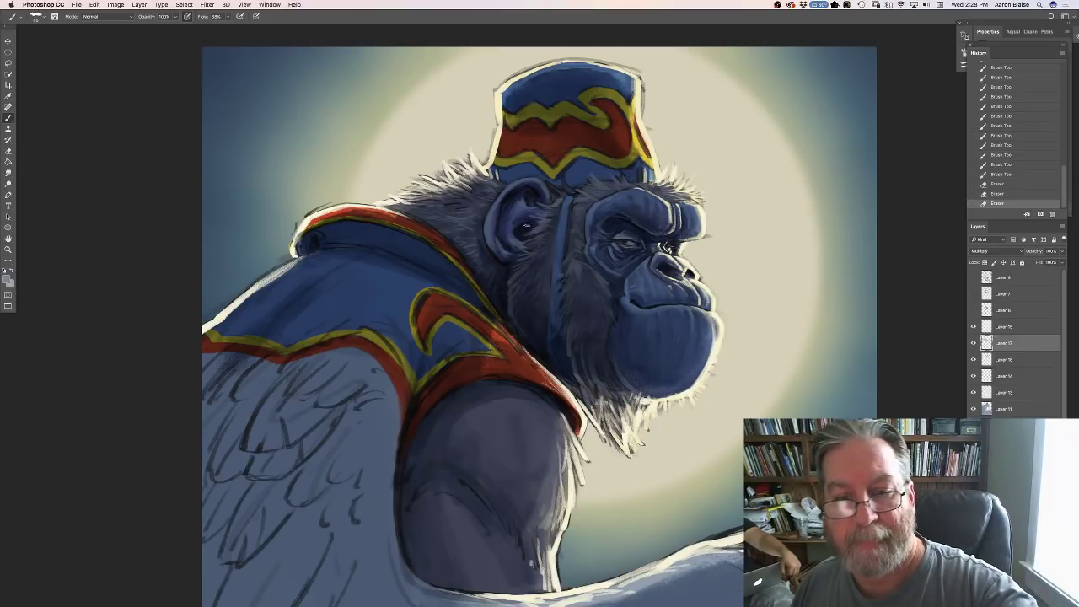
Brush shadow strokes into the ear's opening, its inner folds and along the inside of its upper and back rim.
{"action": "key", "text": "b"}
{"action": "left_click", "coordinate": [520, 225]}
{"action": "left_click", "coordinate": [518, 224]}
{"action": "left_click", "coordinate": [520, 222]}
{"action": "left_click", "coordinate": [528, 216]}
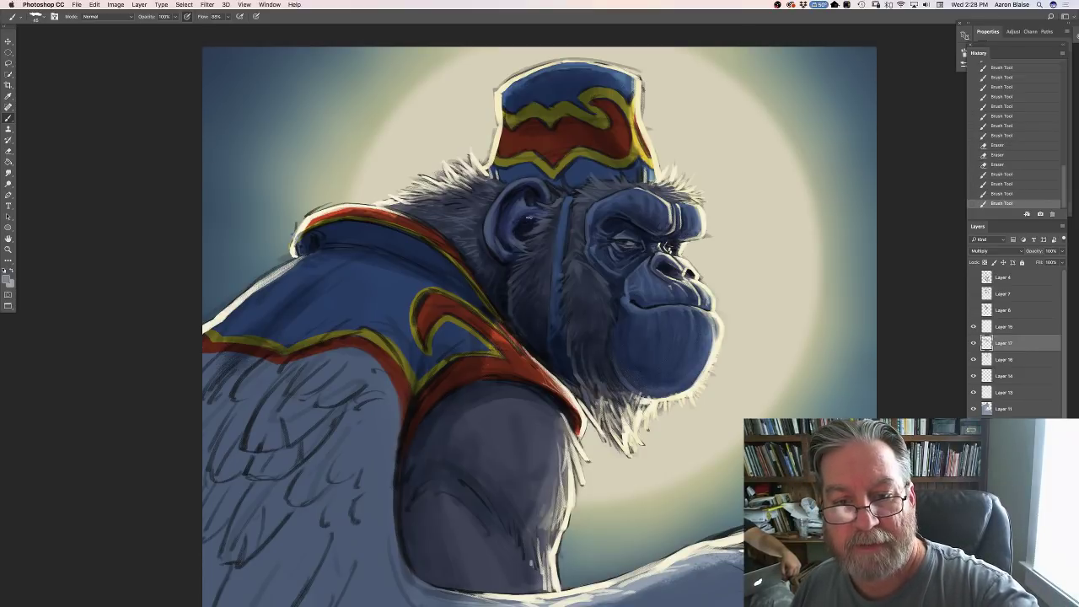
{"action": "left_click", "coordinate": [533, 213]}
{"action": "left_click", "coordinate": [540, 209]}
{"action": "left_click", "coordinate": [537, 202]}
{"action": "left_click", "coordinate": [538, 198]}
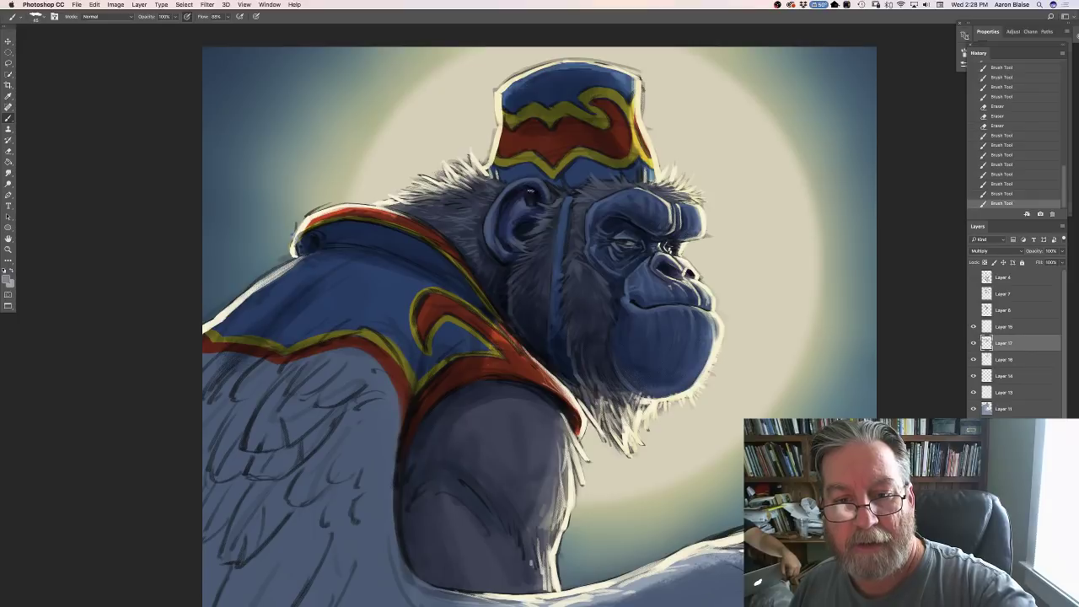
{"action": "left_click", "coordinate": [525, 199]}
{"action": "left_click", "coordinate": [519, 201]}
{"action": "left_click", "coordinate": [509, 205]}
{"action": "left_click", "coordinate": [508, 205]}
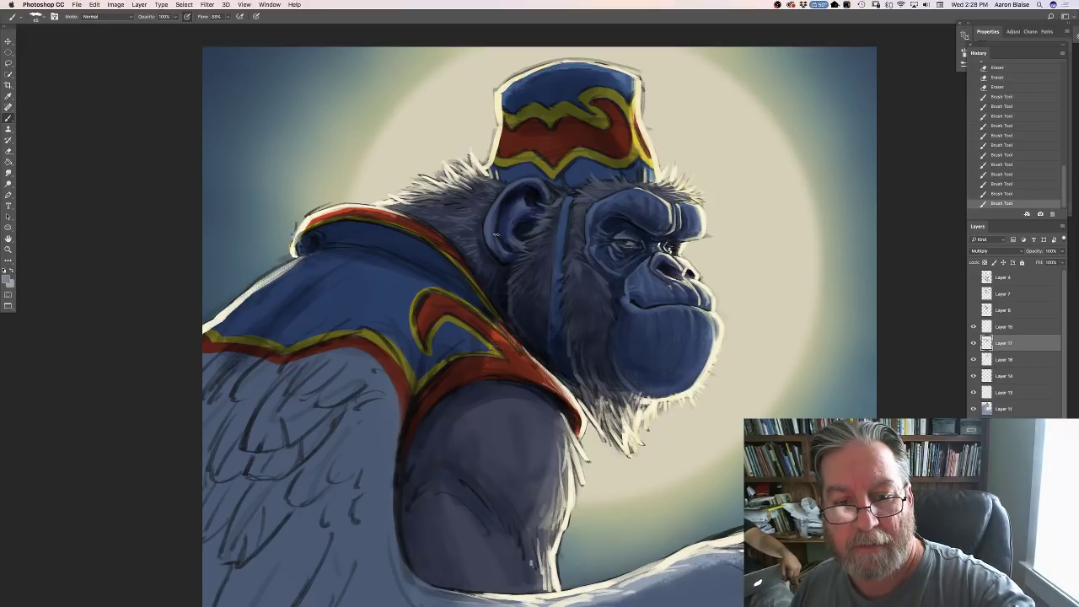
{"action": "left_click", "coordinate": [507, 204]}
{"action": "left_click", "coordinate": [497, 206]}
{"action": "left_click", "coordinate": [486, 209]}
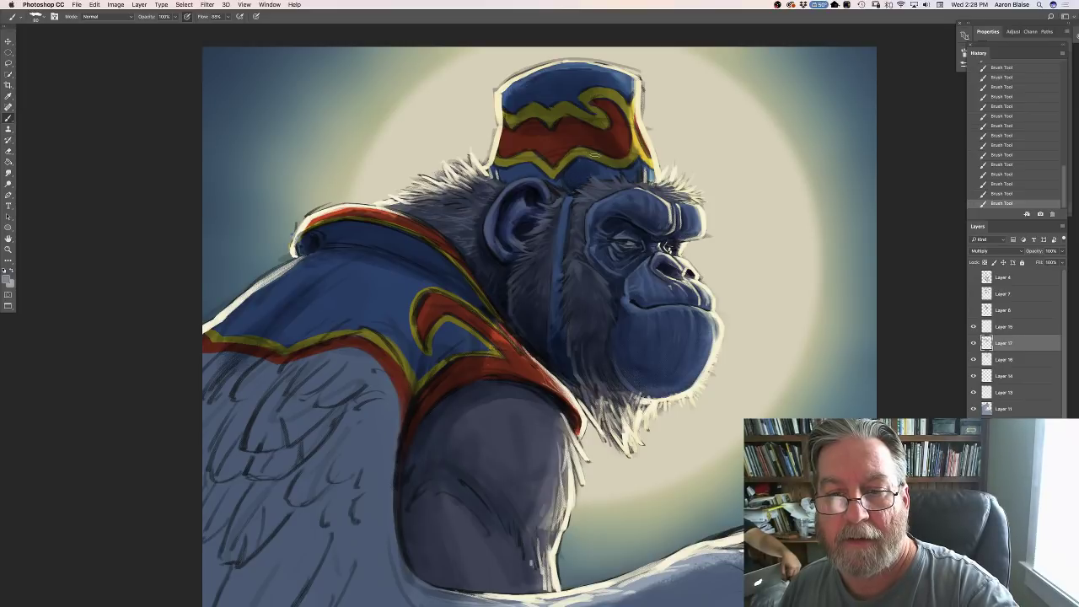
Set the foreground colour to a darker, muted grey-blue, #666f80.
{"action": "mouse_move", "coordinate": [593, 155]}
{"action": "left_mouse_down"}
{"action": "mouse_move", "coordinate": [612, 179]}
{"action": "mouse_move", "coordinate": [563, 165]}
{"action": "mouse_move", "coordinate": [558, 175]}
{"action": "mouse_move", "coordinate": [556, 162]}
{"action": "mouse_move", "coordinate": [550, 191]}
{"action": "mouse_move", "coordinate": [516, 160]}
{"action": "left_mouse_up"}
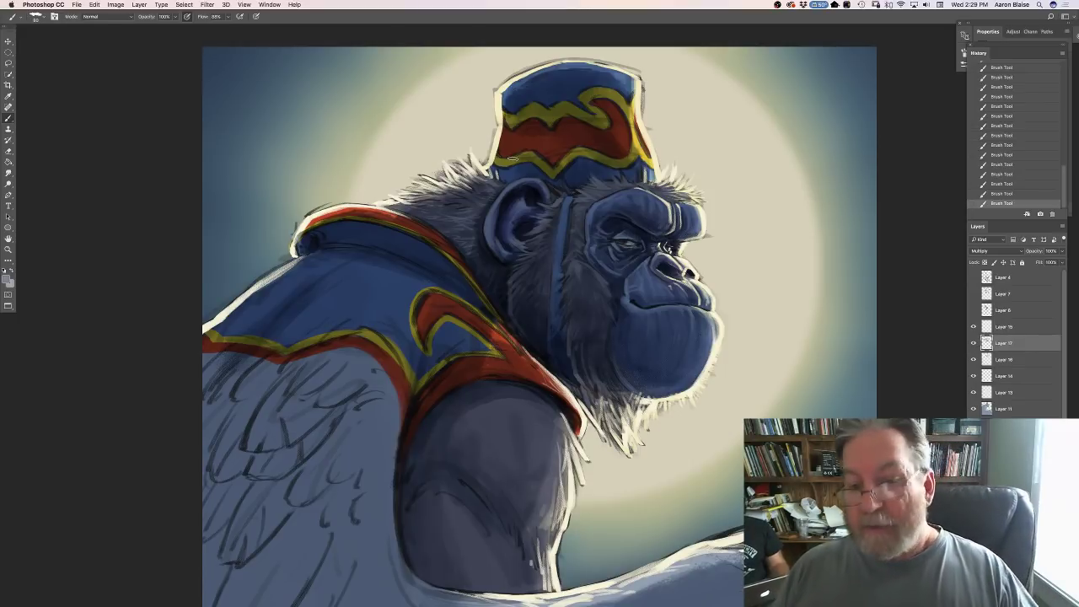
{"action": "left_click", "coordinate": [7, 279]}
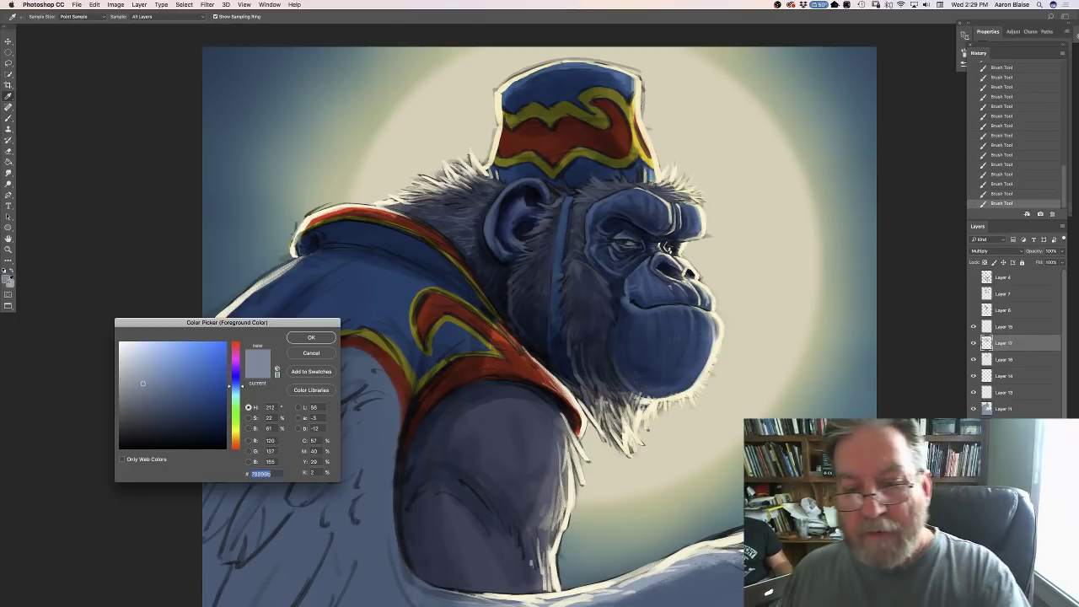
{"action": "left_click", "coordinate": [577, 267]}
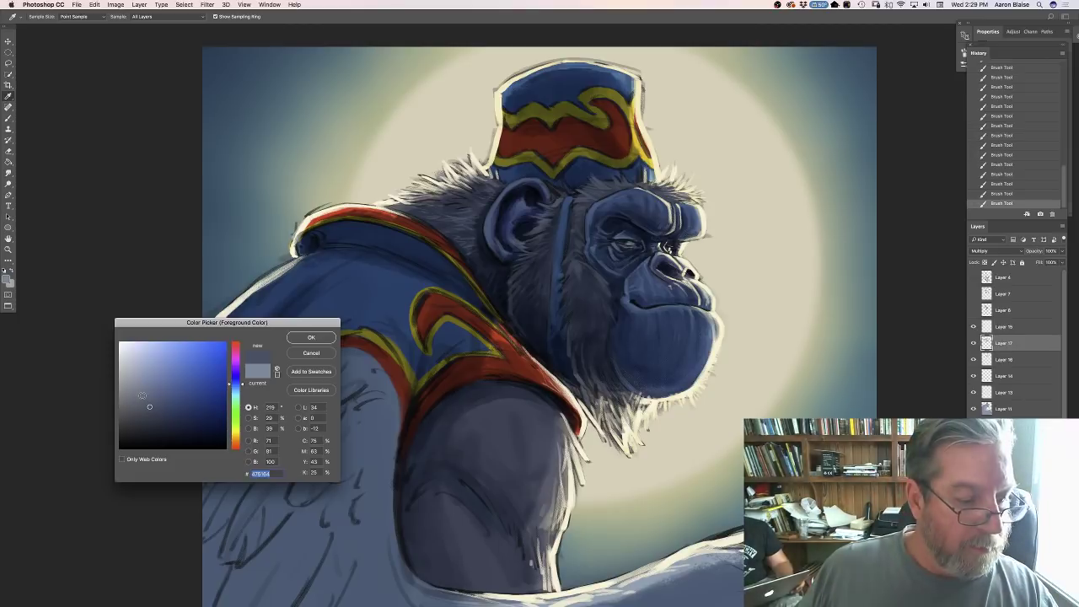
{"action": "left_click", "coordinate": [141, 394]}
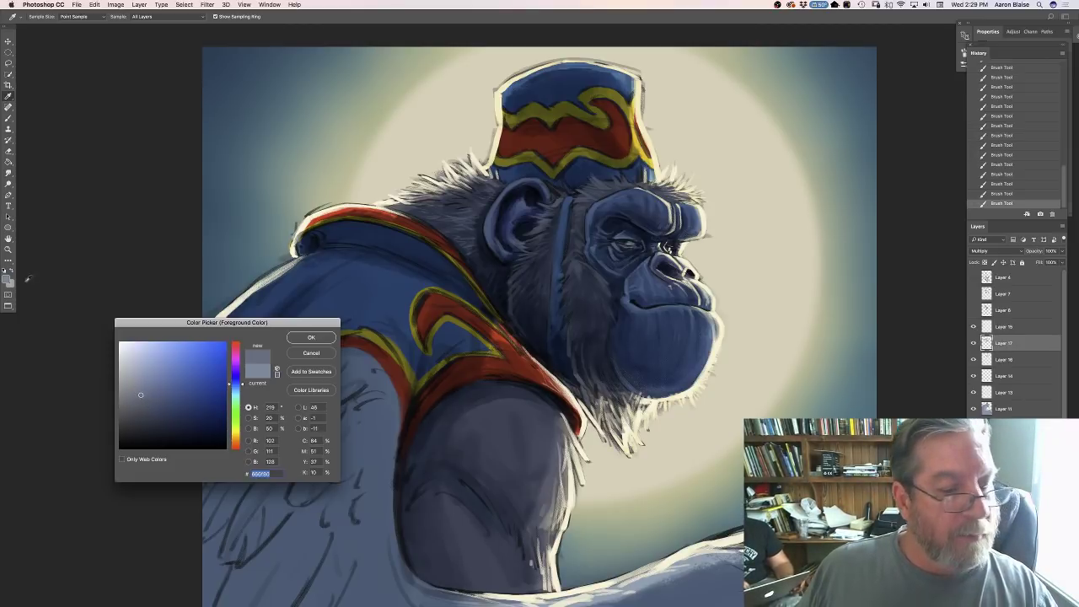
{"action": "key", "text": "Return"}
Try raising the brush size to 5000 px.
{"action": "left_click", "coordinate": [36, 19]}
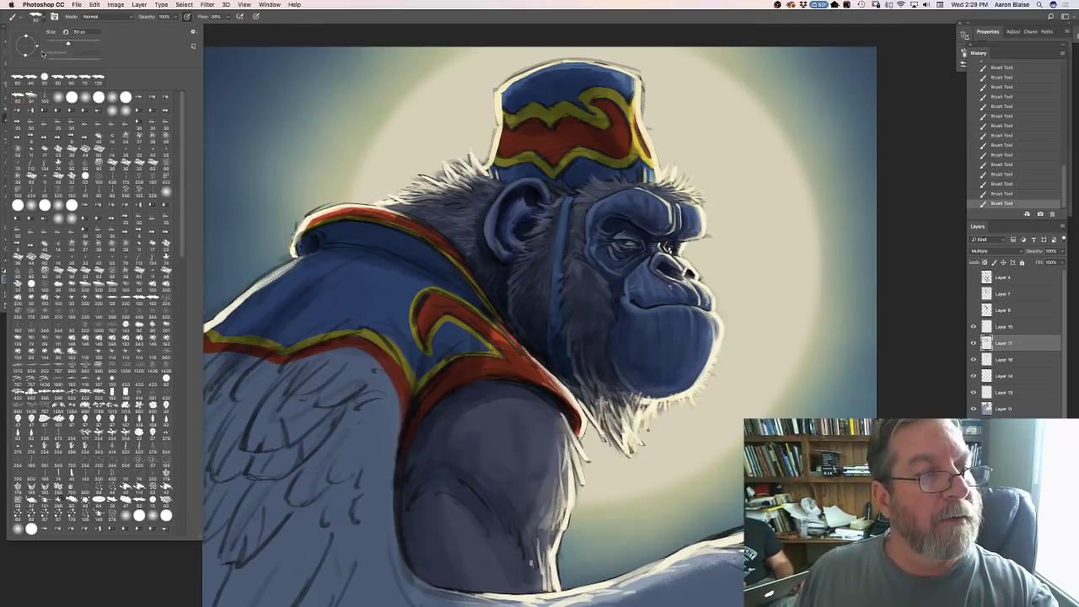
{"action": "left_click_drag", "start_coordinate": [59, 44], "coordinate": [238, 52]}
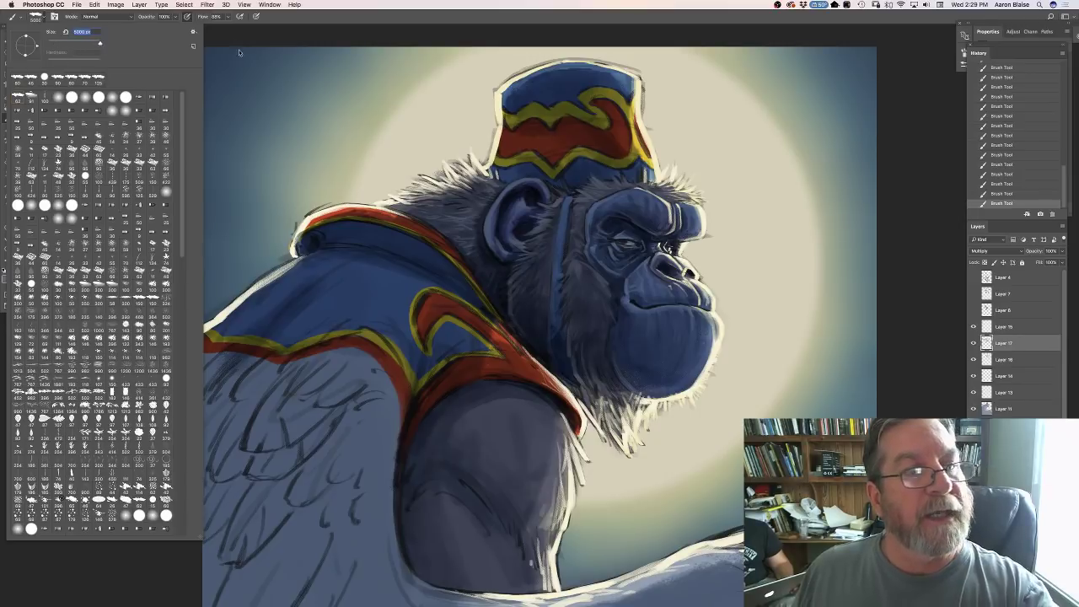
{"action": "left_click", "coordinate": [236, 39]}
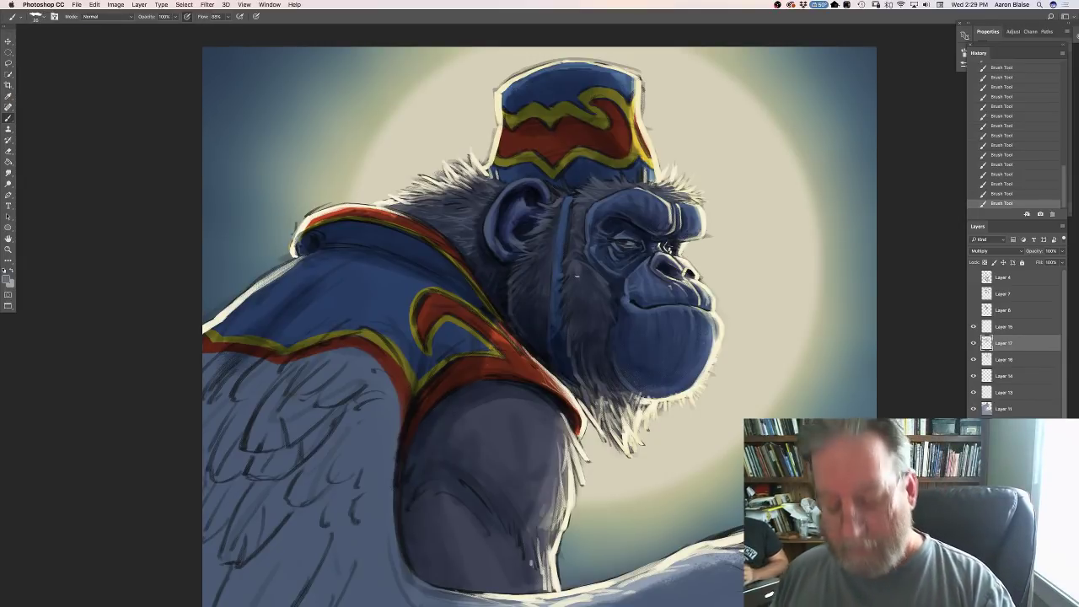
Add a new Normal-mode layer above the multiply shadows and dab the first brush marks on the cheek fur below the eye.
{"action": "scroll", "coordinate": [556, 291], "scroll_direction": "up", "scroll_amount": 1}
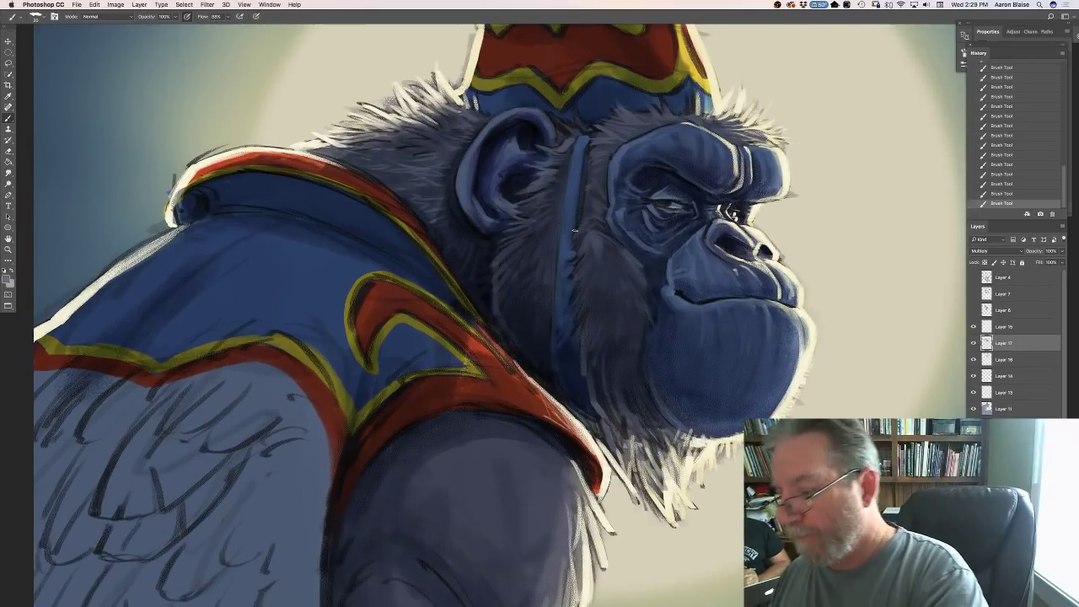
{"action": "key", "text": "super+shift+alt+n"}
{"action": "left_click", "coordinate": [611, 237]}
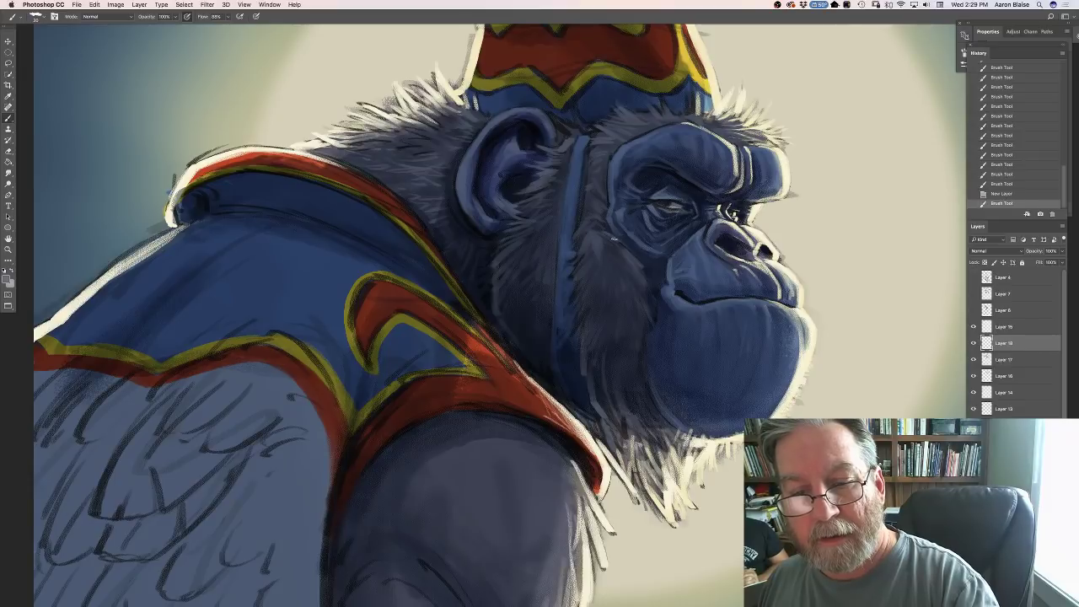
{"action": "left_click", "coordinate": [611, 237]}
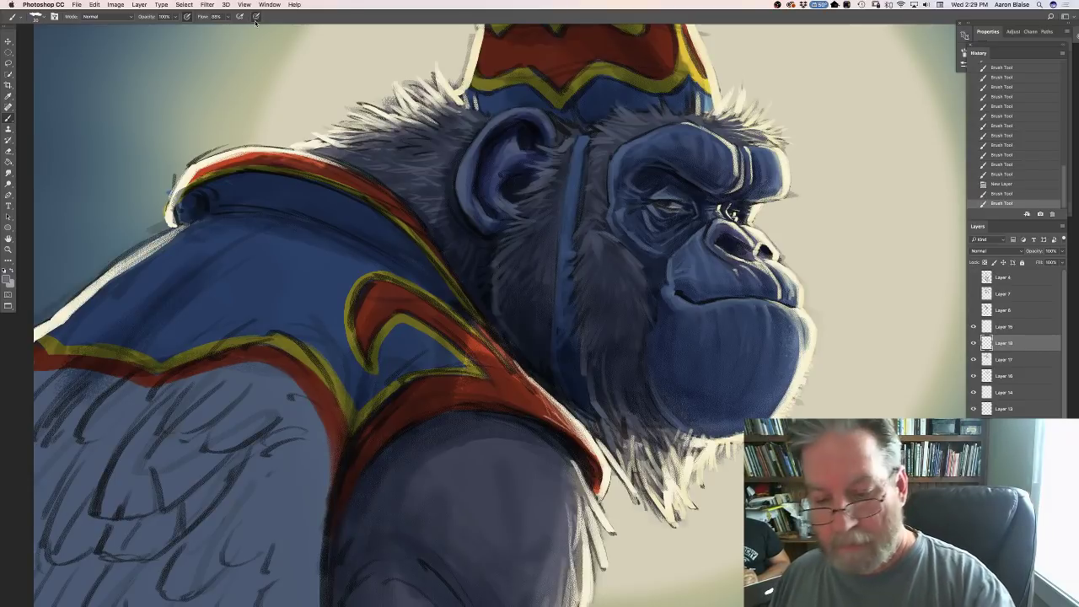
Erase small spots from the fur strokes at the top of the cheek, just below the eye socket.
{"action": "key", "text": "e"}
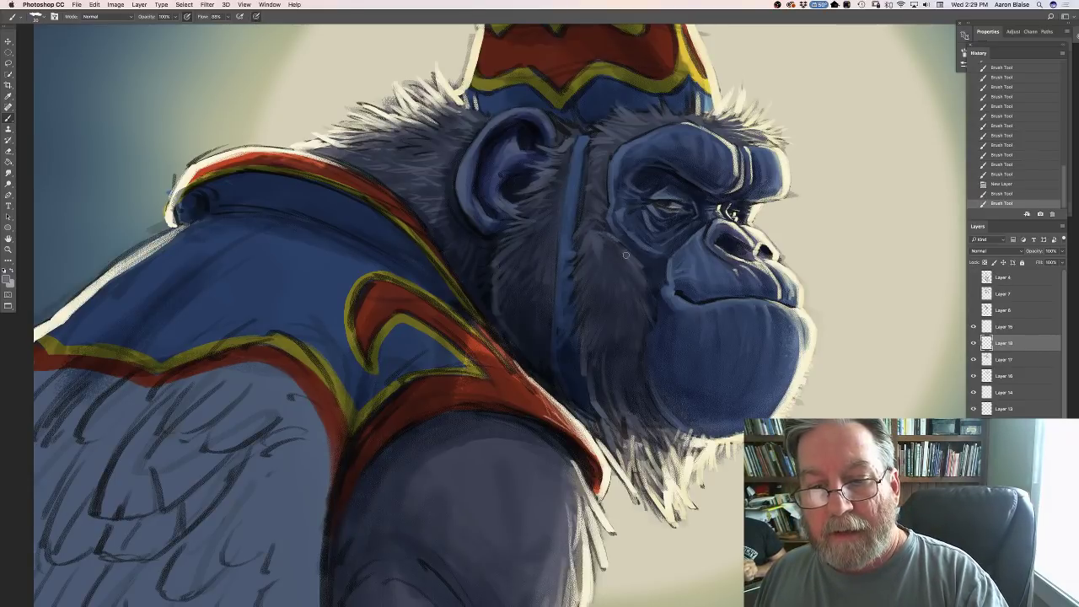
{"action": "left_click", "coordinate": [607, 239]}
{"action": "left_click", "coordinate": [605, 235]}
{"action": "left_click", "coordinate": [594, 221]}
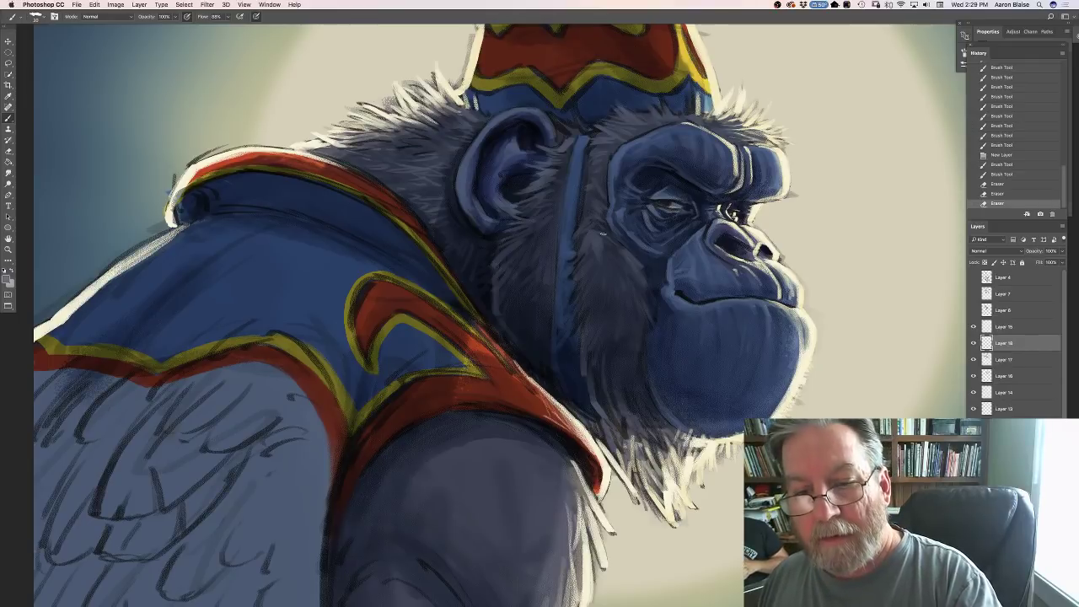
Paint short, light grey fur strokes along the upper edge of the cheek below the eye.
{"action": "key", "text": "b"}
{"action": "left_click", "coordinate": [603, 236]}
{"action": "left_click", "coordinate": [607, 238]}
{"action": "left_click", "coordinate": [611, 240]}
{"action": "left_click", "coordinate": [617, 242]}
{"action": "left_click", "coordinate": [622, 245]}
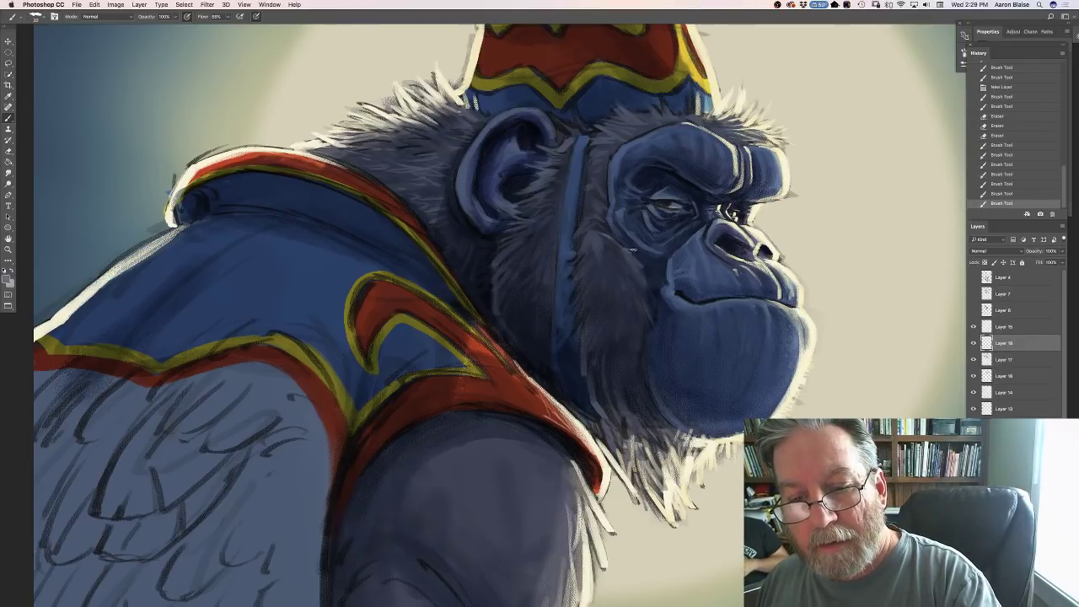
{"action": "left_click", "coordinate": [627, 248]}
{"action": "left_click", "coordinate": [632, 251]}
{"action": "left_click", "coordinate": [631, 252]}
{"action": "left_click", "coordinate": [627, 253]}
{"action": "left_click", "coordinate": [622, 256]}
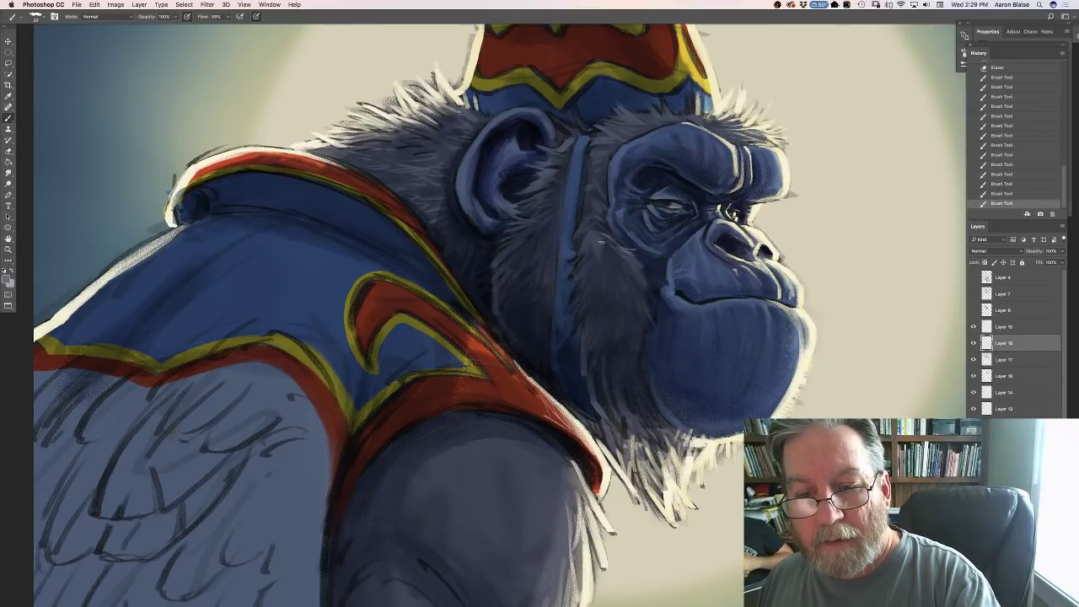
{"action": "left_click", "coordinate": [599, 242]}
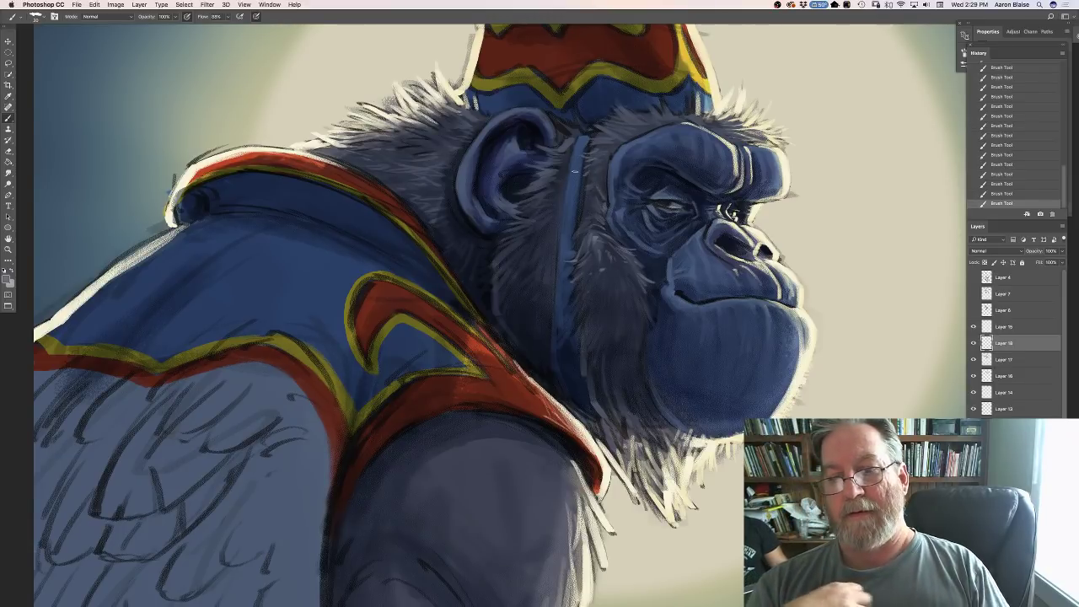
Erase parts of the new cheek fur strokes to taper and blend them into the darker fur.
{"action": "key", "text": "e"}
{"action": "left_click", "coordinate": [602, 268]}
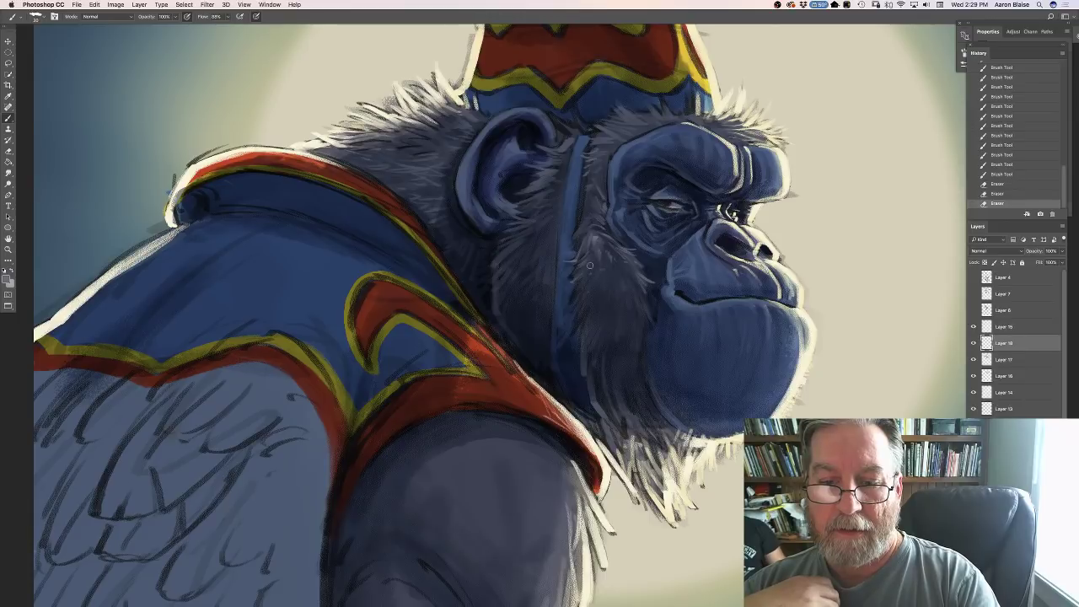
{"action": "left_click", "coordinate": [590, 266]}
{"action": "left_click", "coordinate": [583, 254]}
{"action": "left_click", "coordinate": [572, 287]}
{"action": "left_click", "coordinate": [635, 275]}
{"action": "left_click", "coordinate": [631, 264]}
{"action": "left_click", "coordinate": [632, 265]}
{"action": "left_click", "coordinate": [649, 284]}
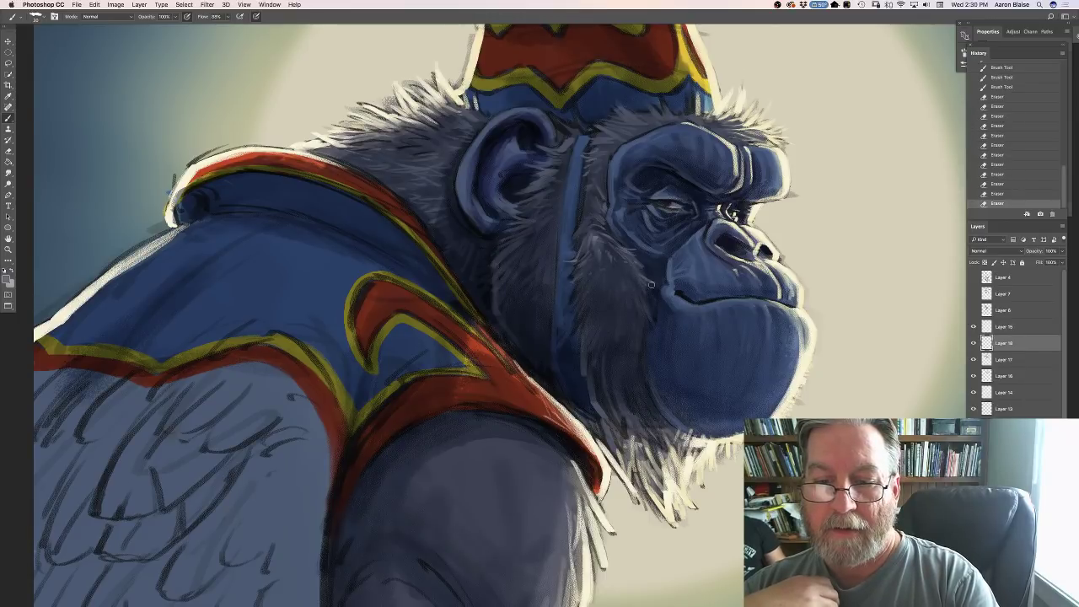
{"action": "left_click", "coordinate": [640, 275]}
{"action": "left_click", "coordinate": [638, 274]}
{"action": "left_click", "coordinate": [591, 248]}
{"action": "left_click", "coordinate": [581, 268]}
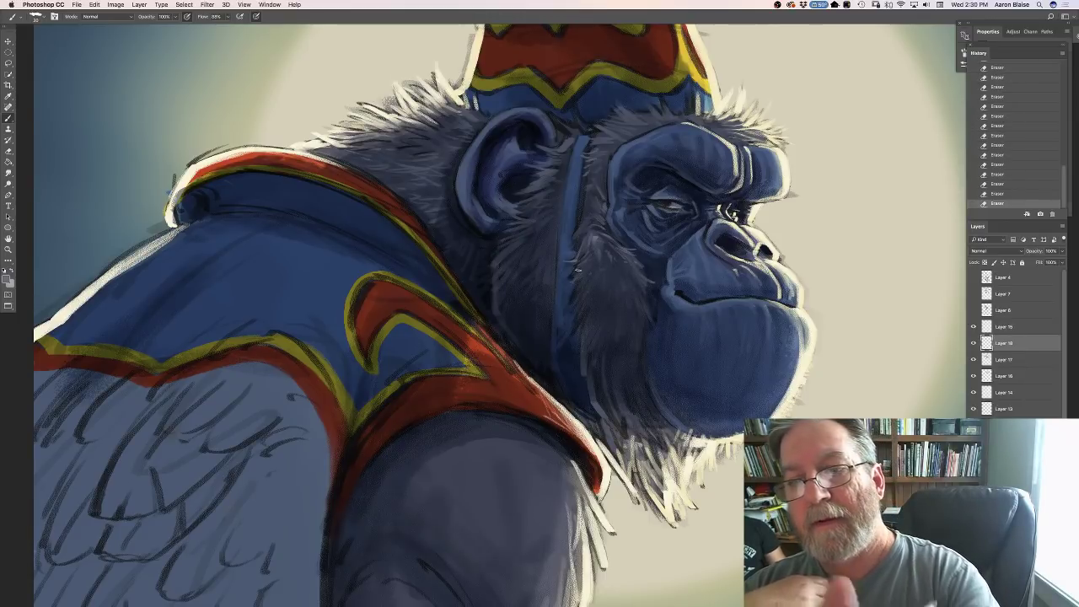
Paint short, light fur strokes above the brow, from the front of the forehead back toward the hat strap.
{"action": "key", "text": "b"}
{"action": "left_click", "coordinate": [725, 126]}
{"action": "left_click", "coordinate": [730, 133]}
{"action": "left_click", "coordinate": [723, 129]}
{"action": "left_click", "coordinate": [728, 138]}
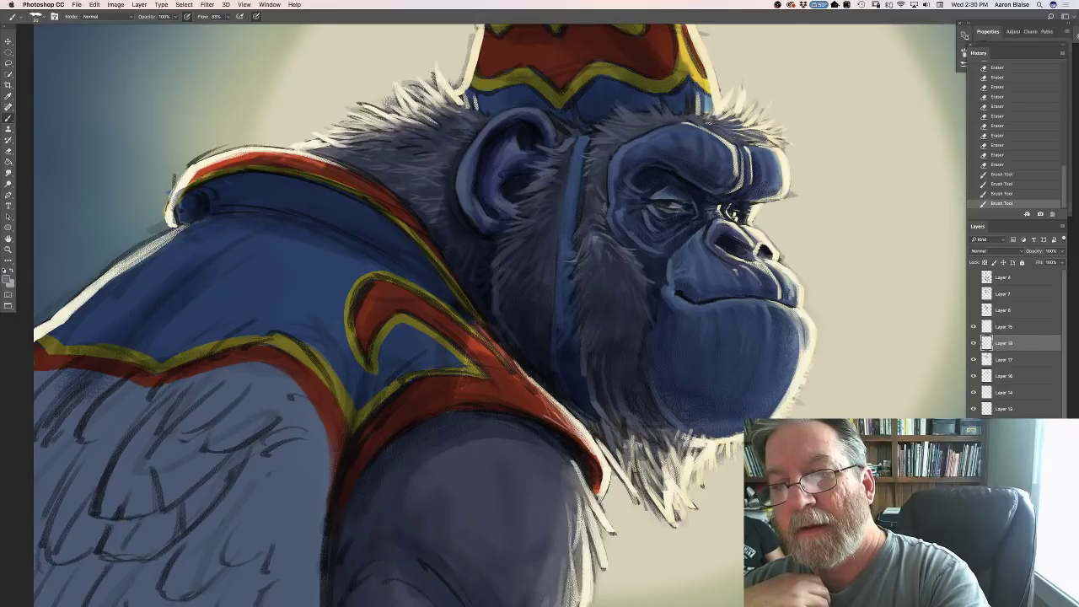
{"action": "left_click", "coordinate": [707, 122]}
{"action": "left_click", "coordinate": [683, 117]}
{"action": "left_click", "coordinate": [691, 112]}
{"action": "left_click", "coordinate": [689, 111]}
{"action": "left_click", "coordinate": [688, 108]}
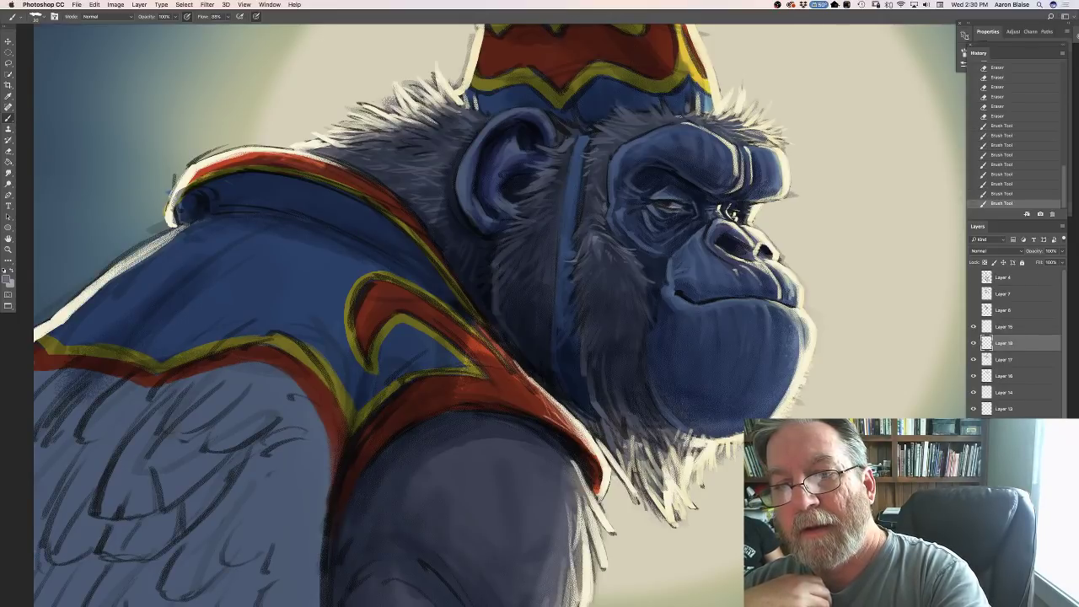
{"action": "left_click", "coordinate": [679, 115]}
{"action": "left_click", "coordinate": [674, 114]}
{"action": "left_click", "coordinate": [670, 110]}
{"action": "left_click", "coordinate": [662, 99]}
{"action": "left_click", "coordinate": [653, 110]}
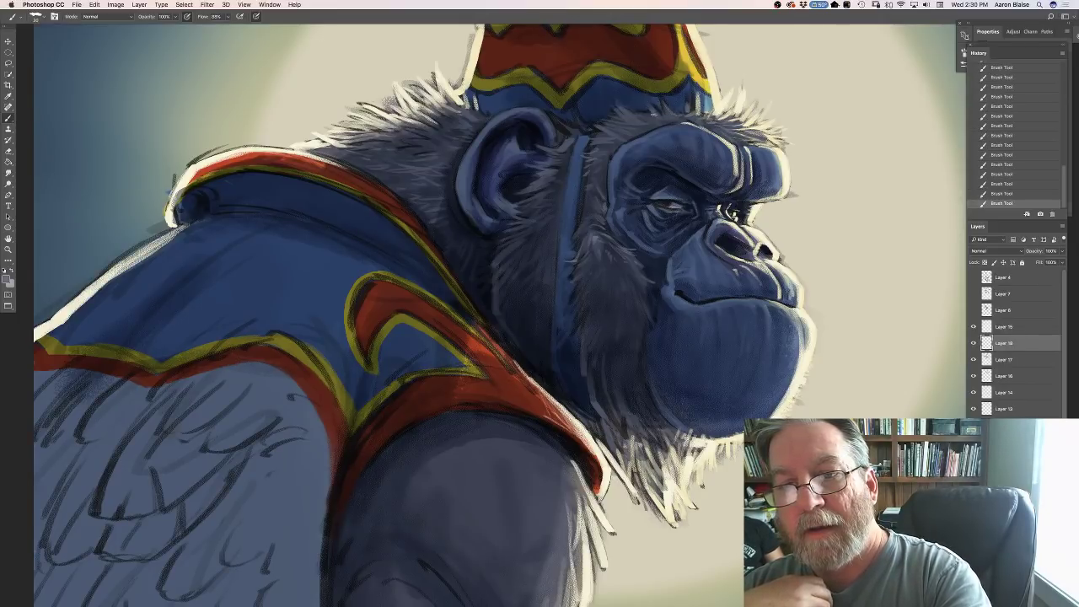
{"action": "left_click", "coordinate": [644, 113]}
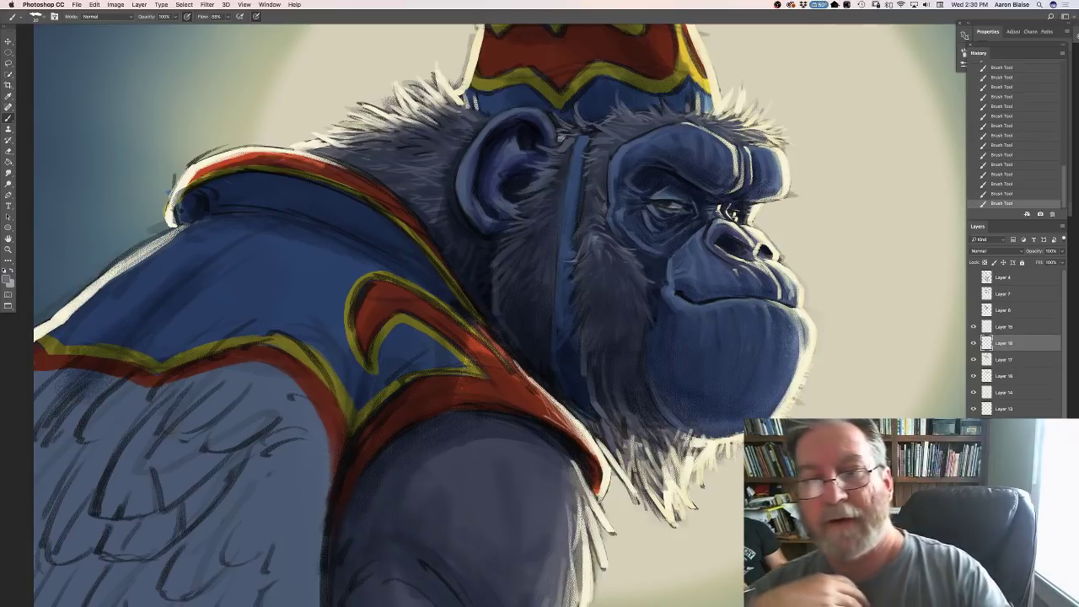
Sample a blue from the ape's muzzle as the foreground color and return to the Brush tool.
{"action": "key", "text": "c"}
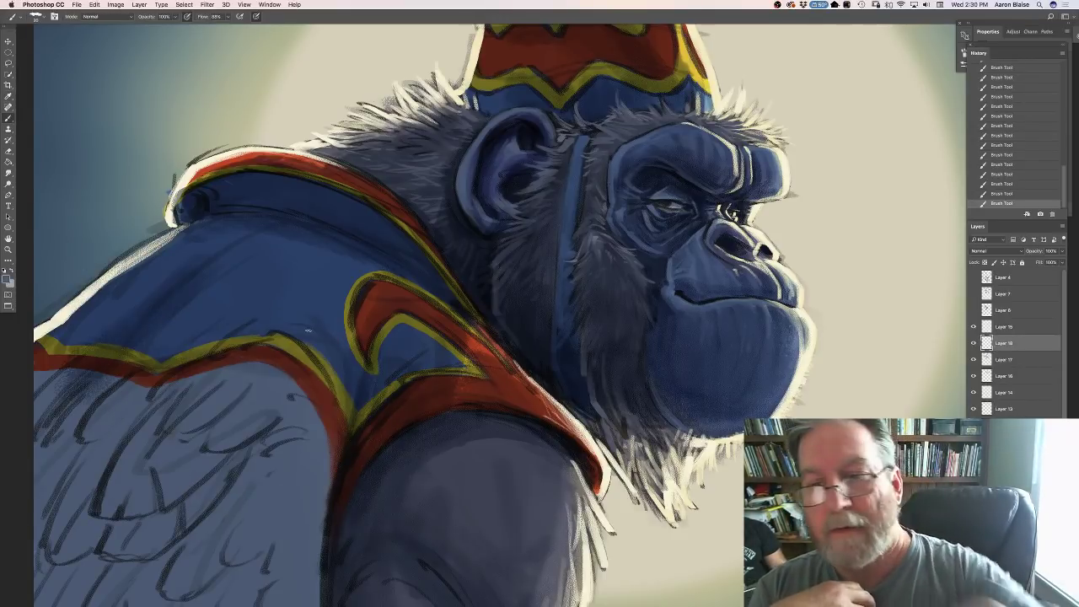
{"action": "key", "text": "Return"}
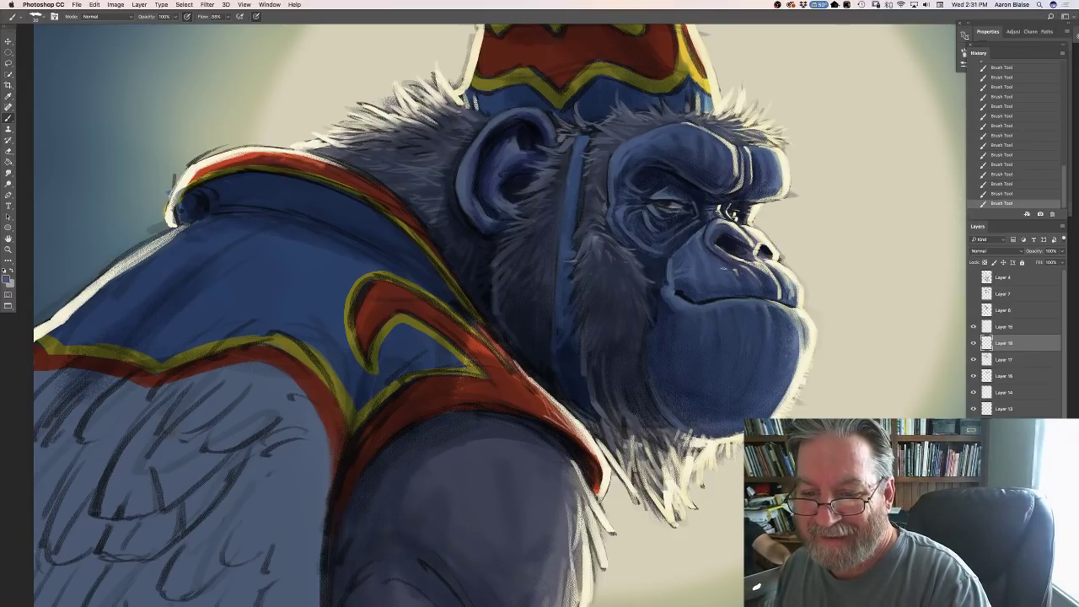
{"action": "key", "text": "i"}
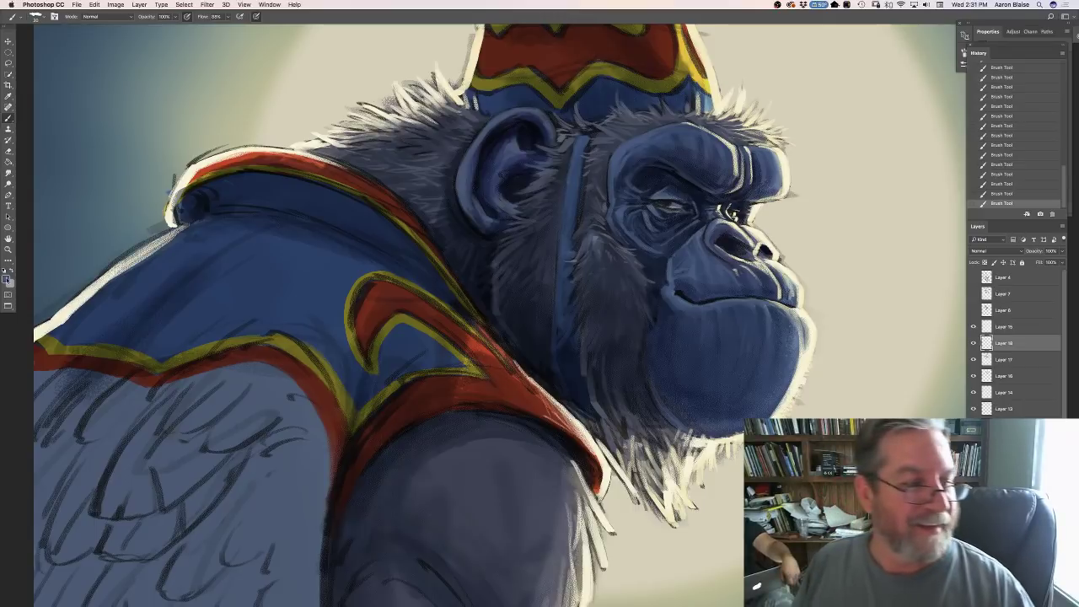
{"action": "left_click", "coordinate": [6, 277]}
{"action": "left_click", "coordinate": [709, 260]}
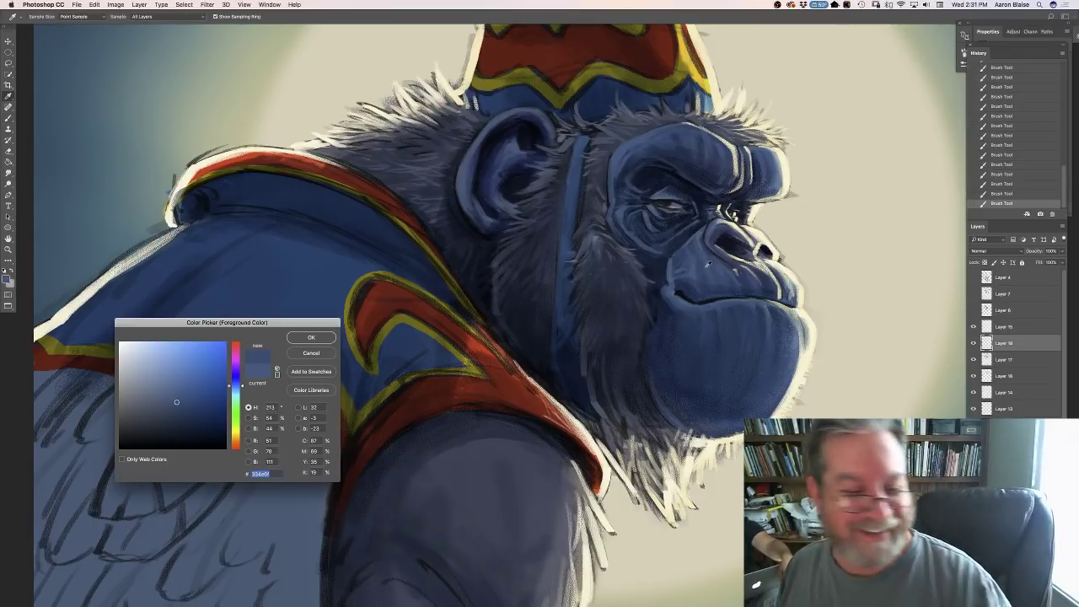
{"action": "key", "text": "Return"}
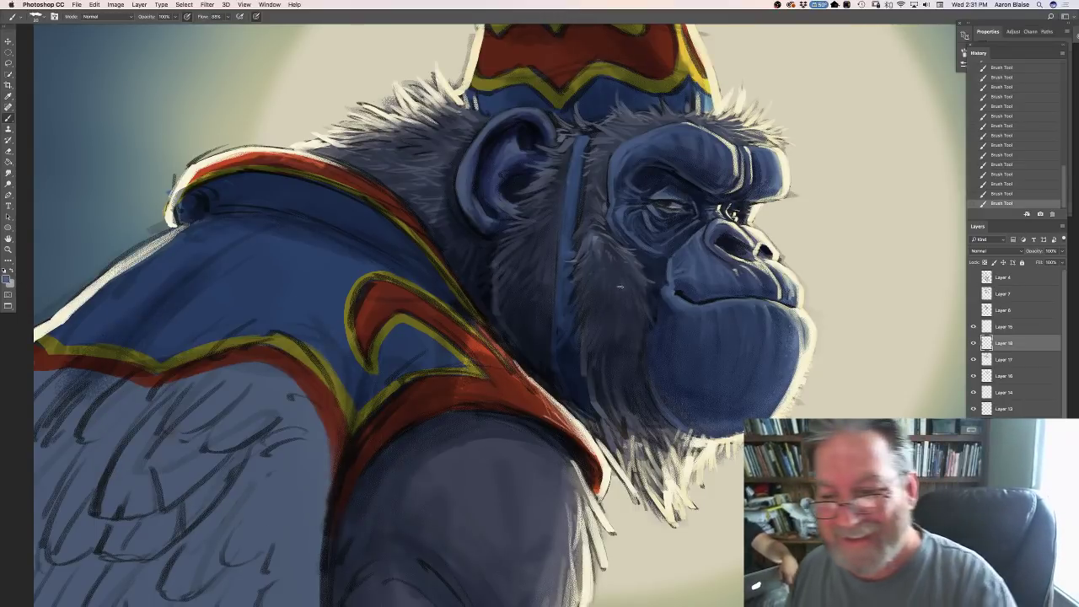
{"action": "key", "text": "b"}
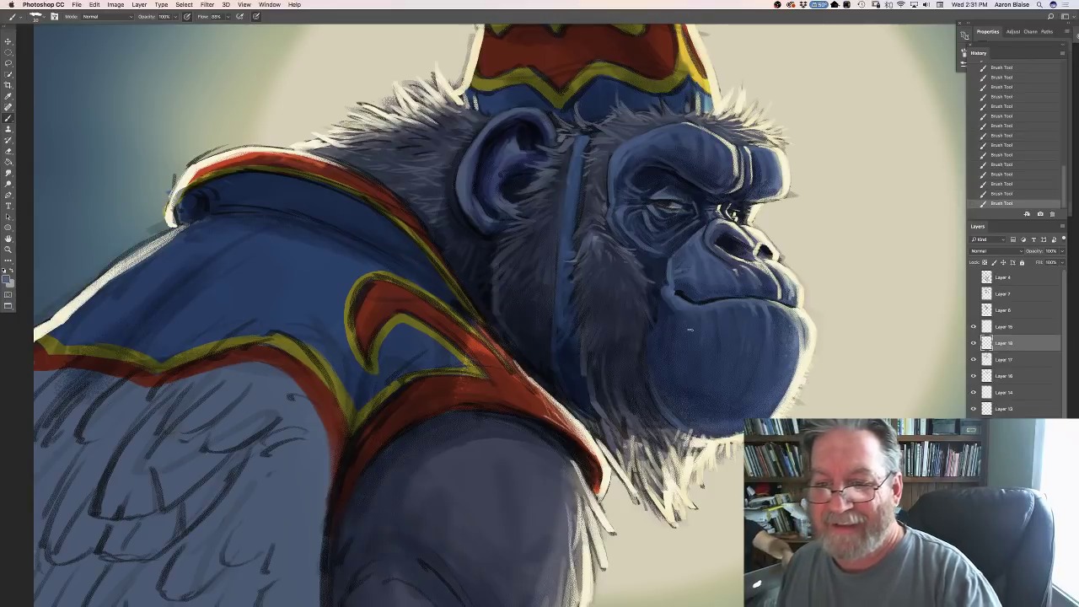
Paint lighter blue highlight strokes along the lower lip and upper chin.
{"action": "key", "text": "e"}
{"action": "mouse_move", "coordinate": [748, 309]}
{"action": "left_mouse_down"}
{"action": "mouse_move", "coordinate": [758, 319]}
{"action": "mouse_move", "coordinate": [742, 299]}
{"action": "left_mouse_up"}
{"action": "left_click_drag", "start_coordinate": [750, 300], "coordinate": [730, 300]}
{"action": "mouse_move", "coordinate": [739, 301]}
{"action": "left_mouse_down"}
{"action": "mouse_move", "coordinate": [735, 275]}
{"action": "mouse_move", "coordinate": [723, 305]}
{"action": "mouse_move", "coordinate": [752, 332]}
{"action": "mouse_move", "coordinate": [703, 312]}
{"action": "left_mouse_up"}
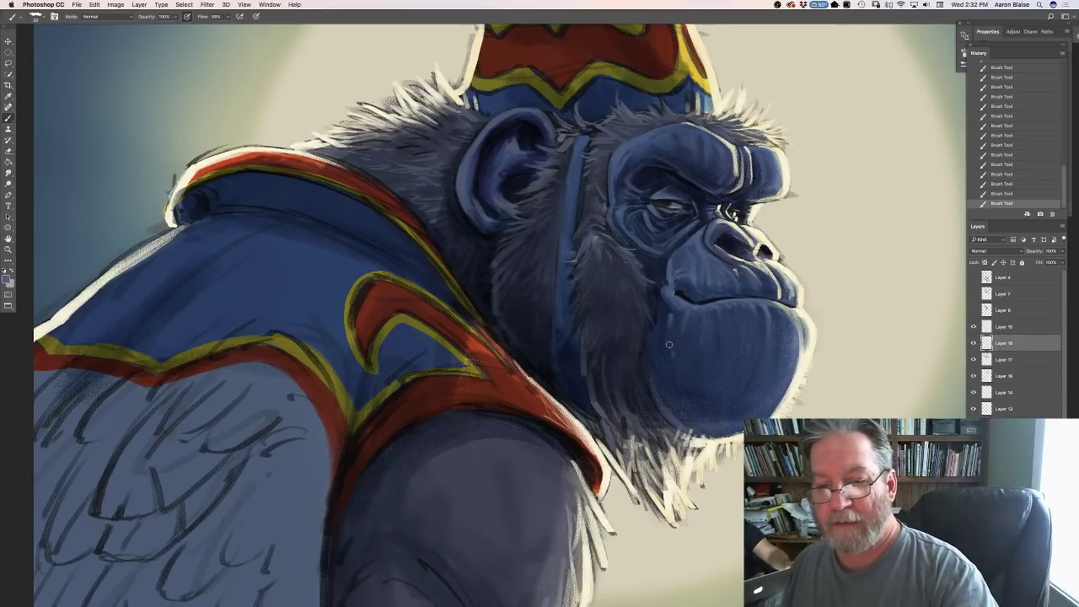
Erase and touch up the strokes along the rear edge of the chin to soften its transition into the fur.
{"action": "key", "text": "e"}
{"action": "mouse_move", "coordinate": [668, 344]}
{"action": "left_mouse_down"}
{"action": "mouse_move", "coordinate": [663, 310]}
{"action": "mouse_move", "coordinate": [672, 315]}
{"action": "mouse_move", "coordinate": [655, 296]}
{"action": "mouse_move", "coordinate": [663, 395]}
{"action": "left_mouse_up"}
{"action": "key", "text": "b"}
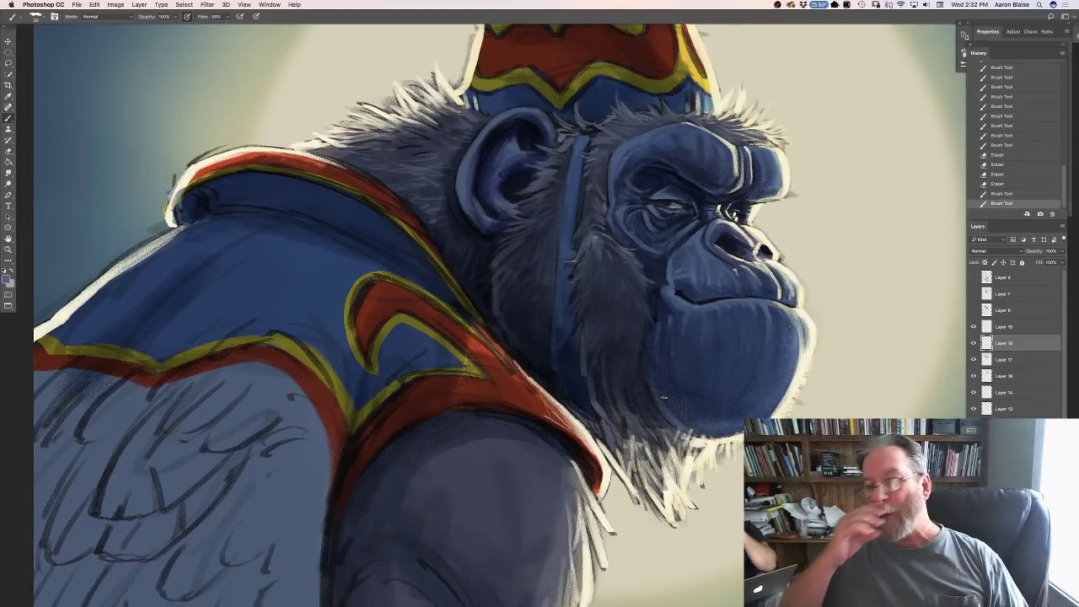
{"action": "key", "text": "e"}
{"action": "left_click_drag", "start_coordinate": [663, 397], "coordinate": [659, 337]}
{"action": "left_click", "coordinate": [659, 326]}
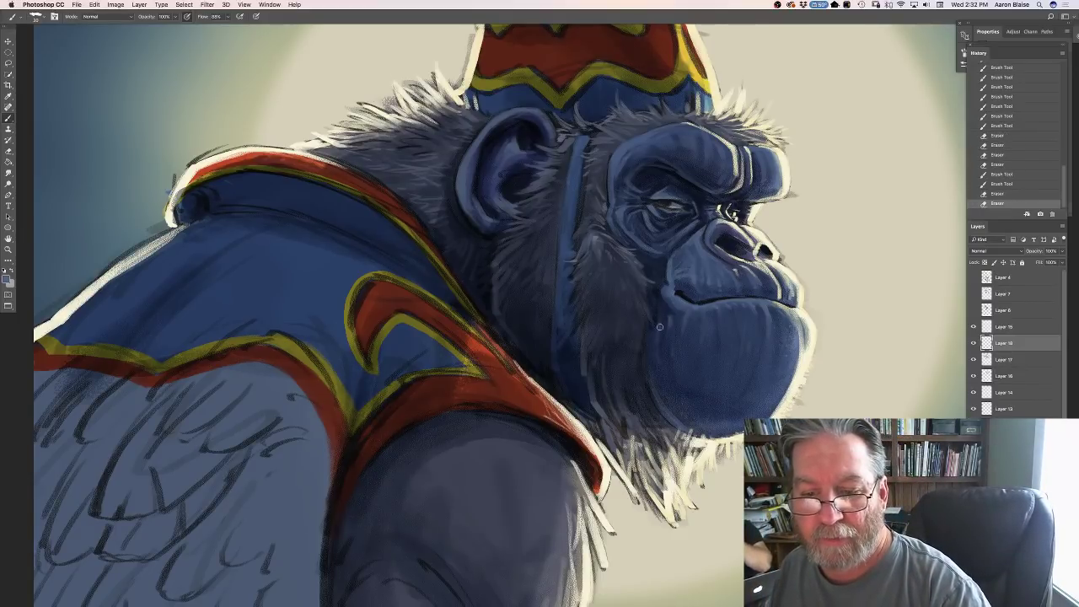
{"action": "left_click", "coordinate": [659, 326]}
{"action": "left_click", "coordinate": [670, 313]}
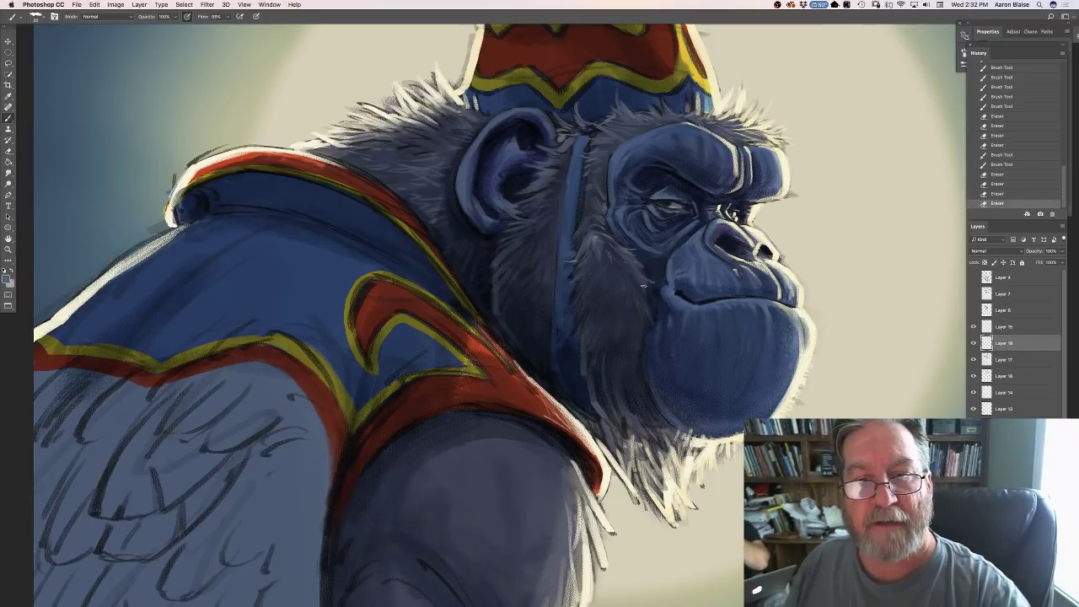
Paint blue highlight strokes on the folds inside the ear.
{"action": "key", "text": "b"}
{"action": "left_click_drag", "start_coordinate": [511, 138], "coordinate": [505, 145]}
{"action": "left_click_drag", "start_coordinate": [505, 142], "coordinate": [501, 148]}
{"action": "mouse_move", "coordinate": [502, 145]}
{"action": "left_mouse_down"}
{"action": "mouse_move", "coordinate": [489, 171]}
{"action": "mouse_move", "coordinate": [523, 152]}
{"action": "left_mouse_up"}
{"action": "left_click_drag", "start_coordinate": [521, 152], "coordinate": [499, 175]}
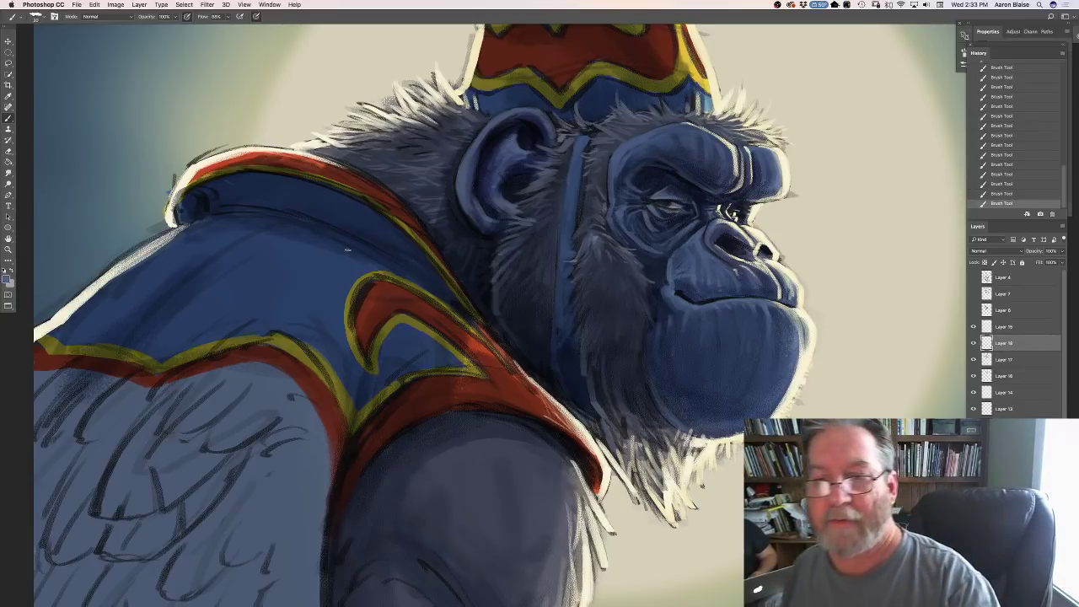
Set the foreground color to a slightly lighter version of the blue sampled from the vest.
{"action": "key", "text": "super+minus"}
{"action": "key", "text": "super+minus"}
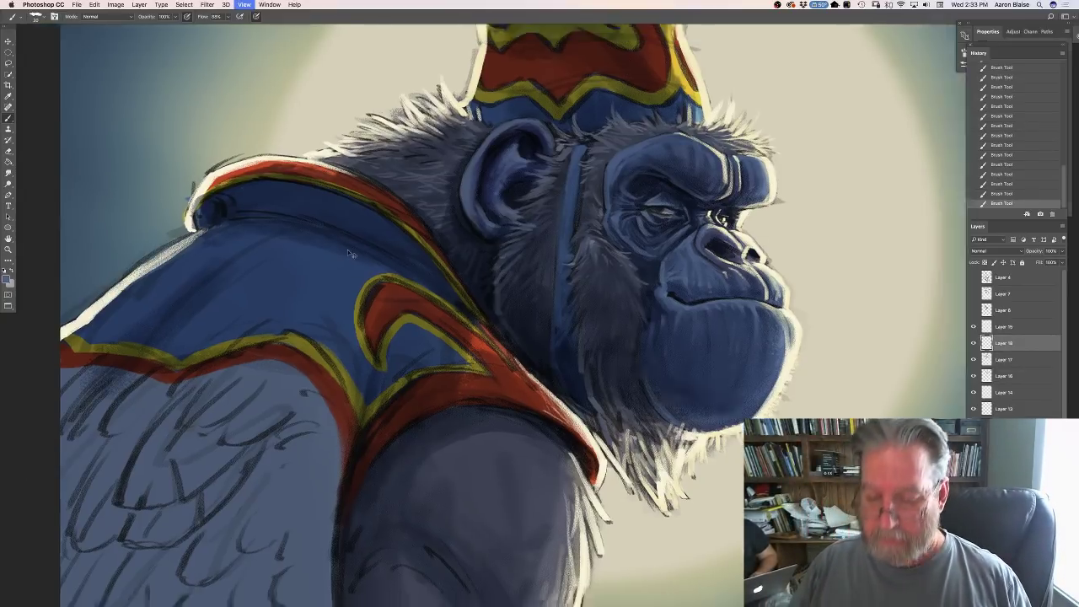
{"action": "key", "text": "super+plus"}
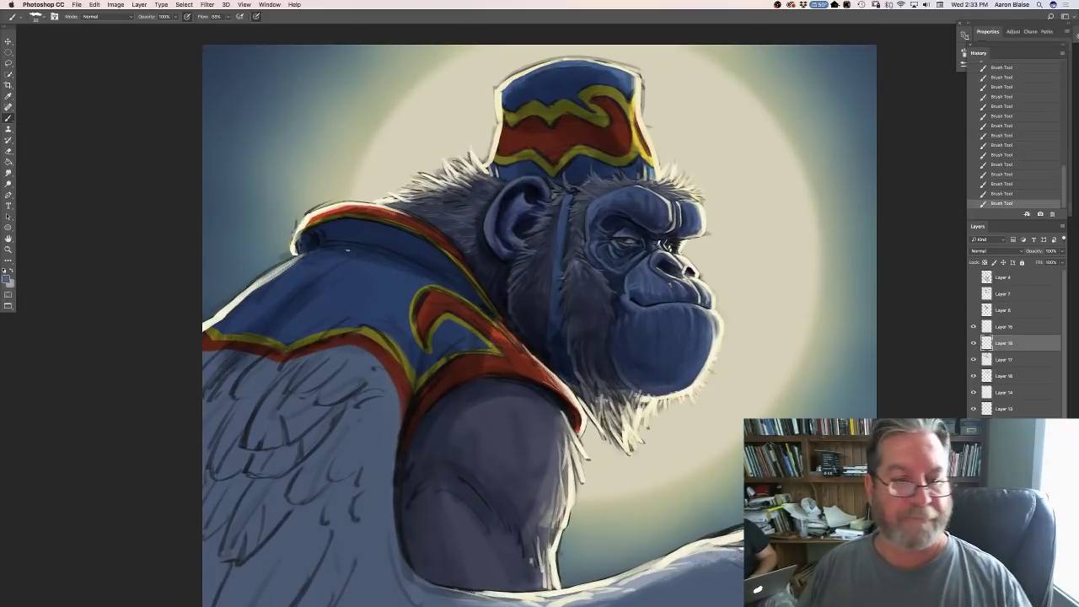
{"action": "left_click", "coordinate": [8, 279]}
{"action": "left_click", "coordinate": [376, 306]}
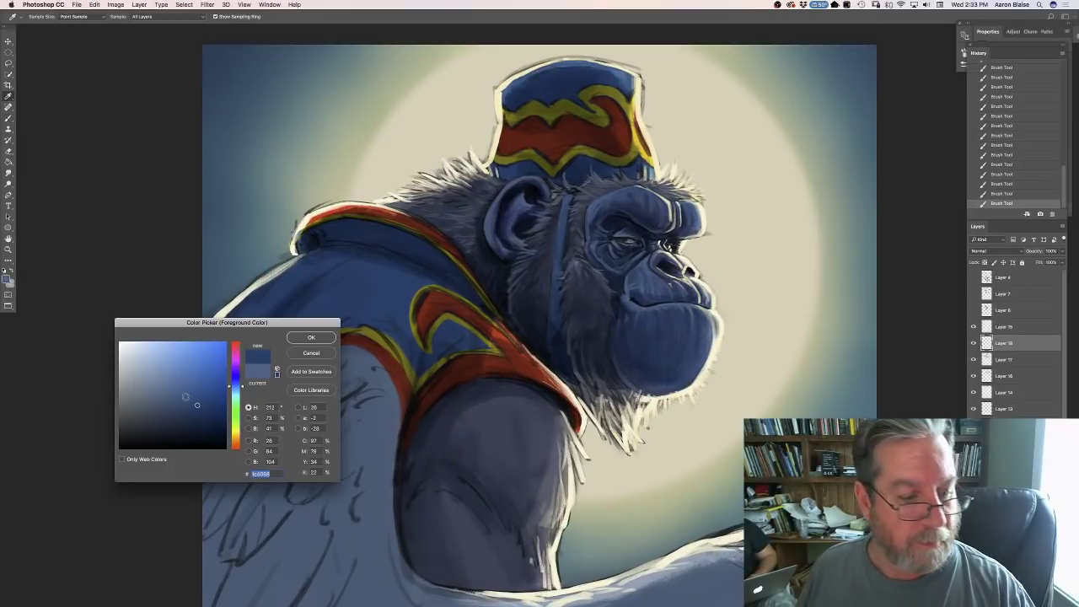
{"action": "left_click", "coordinate": [310, 337]}
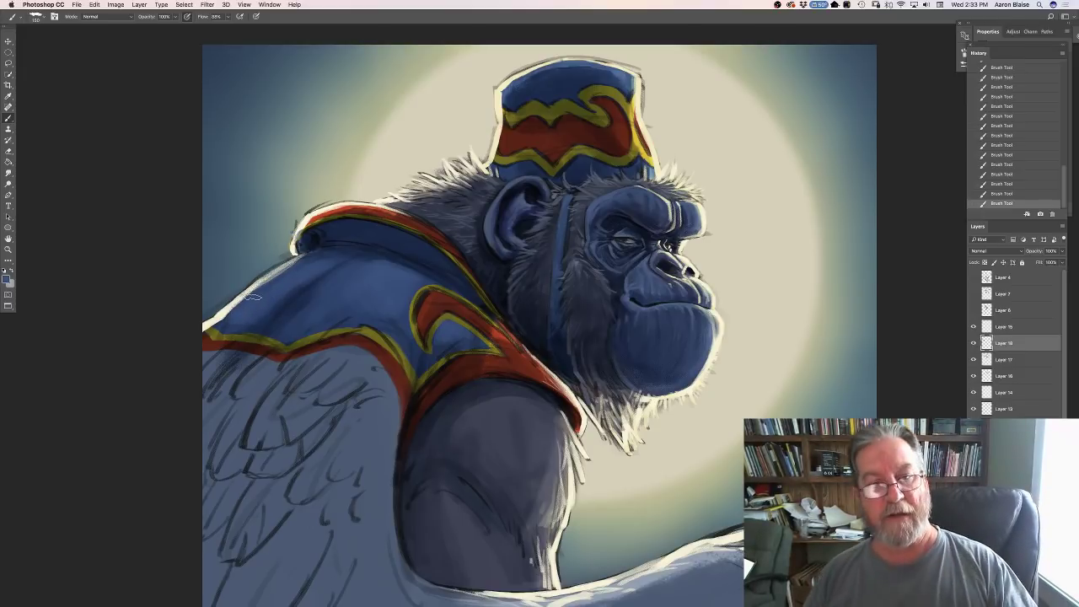
Set the foreground color to a brighter version of the red sampled from the collar trim.
{"action": "left_click", "coordinate": [7, 278]}
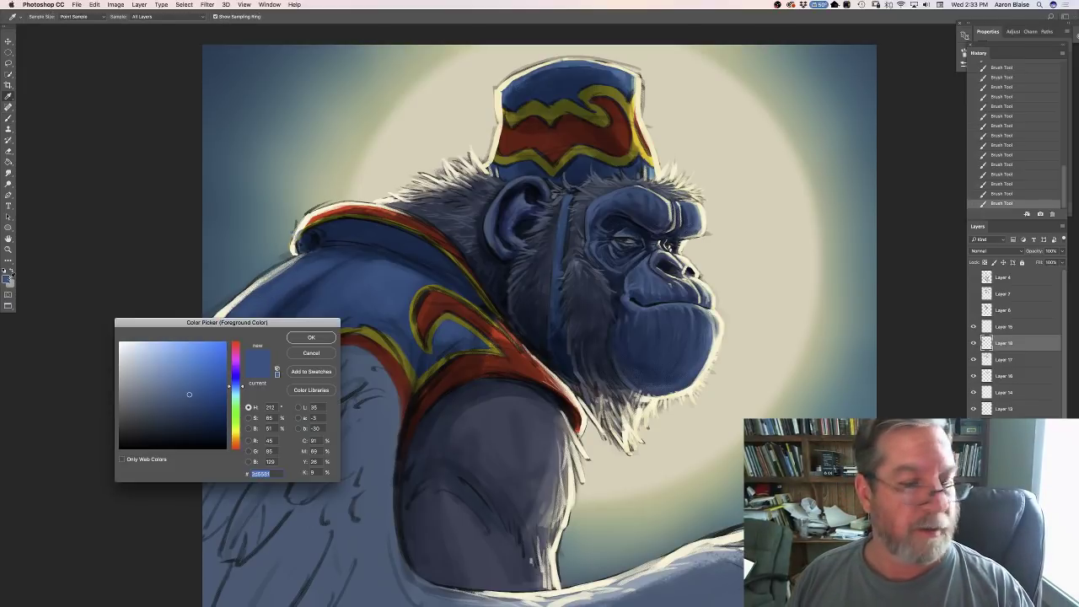
{"action": "left_click", "coordinate": [440, 237]}
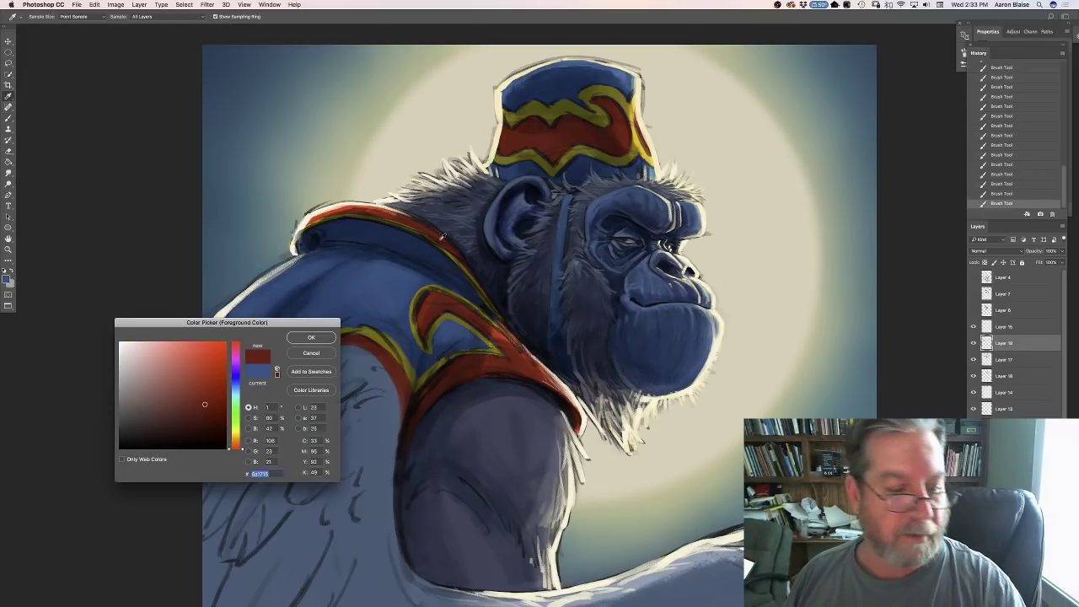
{"action": "left_click", "coordinate": [310, 337]}
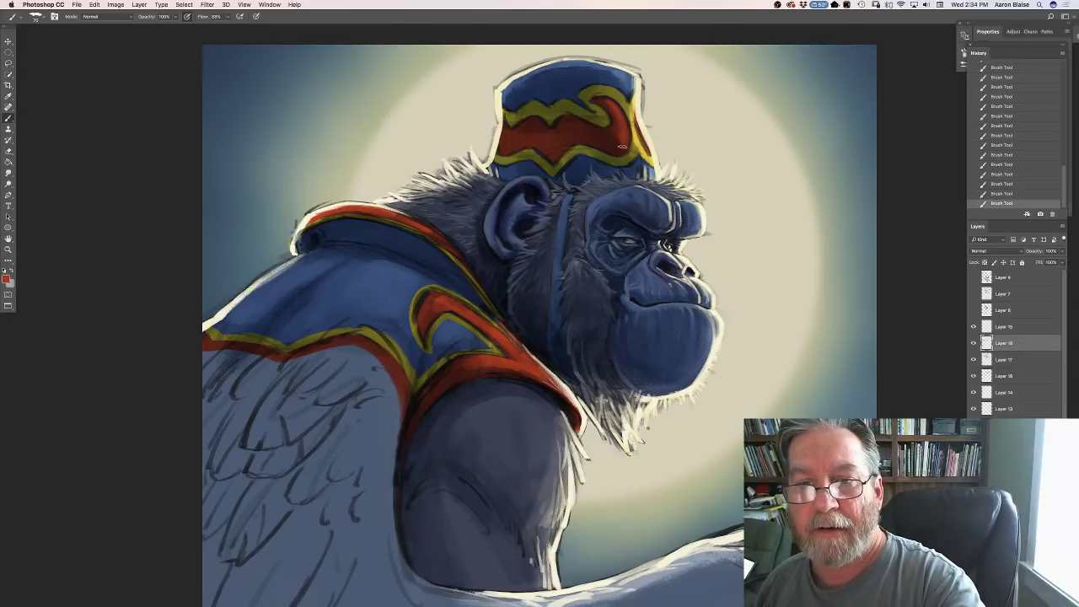
Paint brighter red over the hat's red band and erase back parts of the strokes to shade it.
{"action": "left_click_drag", "start_coordinate": [612, 109], "coordinate": [621, 149]}
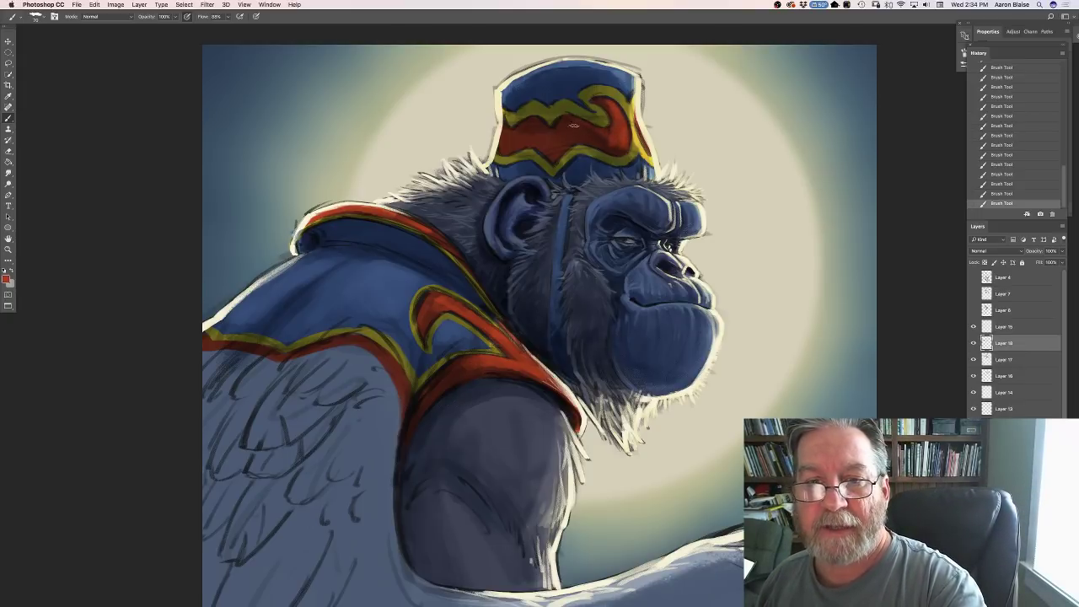
{"action": "mouse_move", "coordinate": [565, 126]}
{"action": "left_mouse_down"}
{"action": "mouse_move", "coordinate": [541, 143]}
{"action": "mouse_move", "coordinate": [497, 133]}
{"action": "left_mouse_up"}
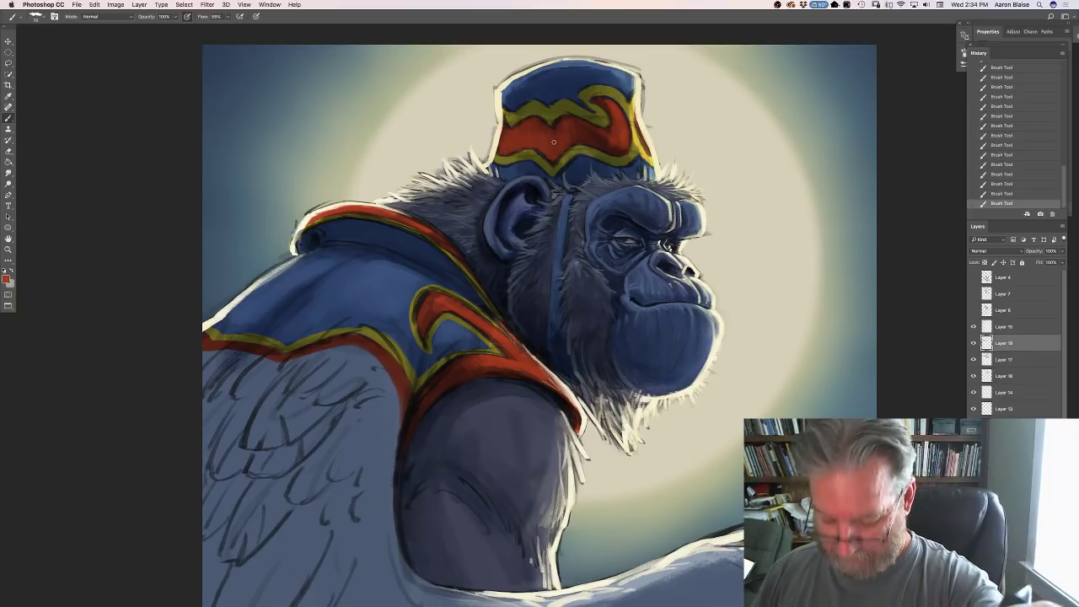
{"action": "key", "text": "e"}
{"action": "left_click_drag", "start_coordinate": [554, 140], "coordinate": [579, 126]}
{"action": "mouse_move", "coordinate": [549, 164]}
{"action": "left_mouse_down"}
{"action": "mouse_move", "coordinate": [562, 120]}
{"action": "mouse_move", "coordinate": [568, 147]}
{"action": "mouse_move", "coordinate": [556, 156]}
{"action": "mouse_move", "coordinate": [545, 121]}
{"action": "mouse_move", "coordinate": [525, 113]}
{"action": "mouse_move", "coordinate": [514, 143]}
{"action": "left_mouse_up"}
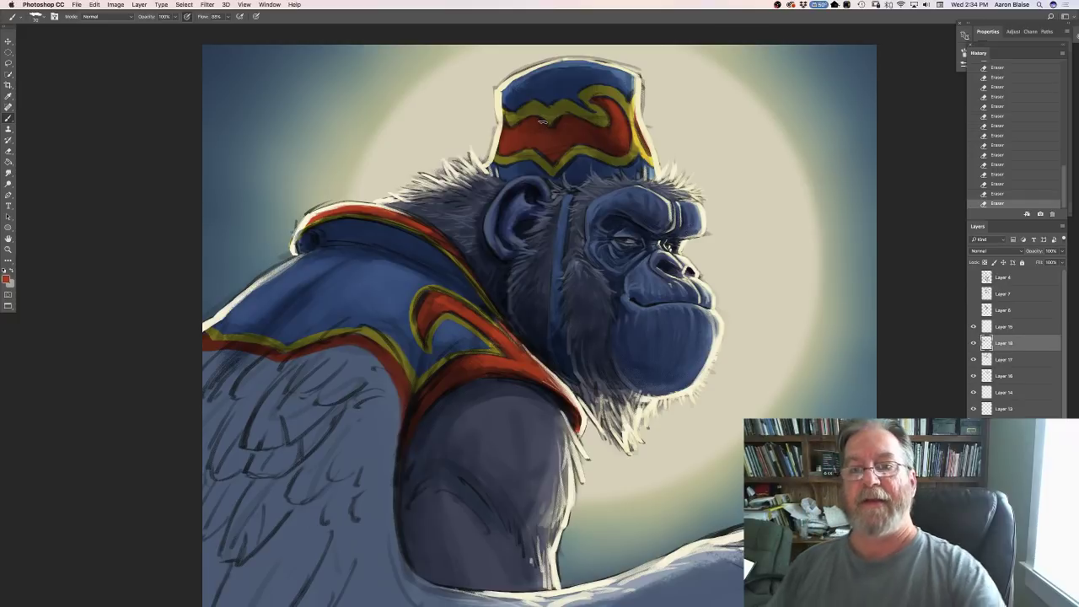
Set the foreground color to a yellow sampled from the trim at the front edge of the hat.
{"action": "left_click", "coordinate": [6, 280]}
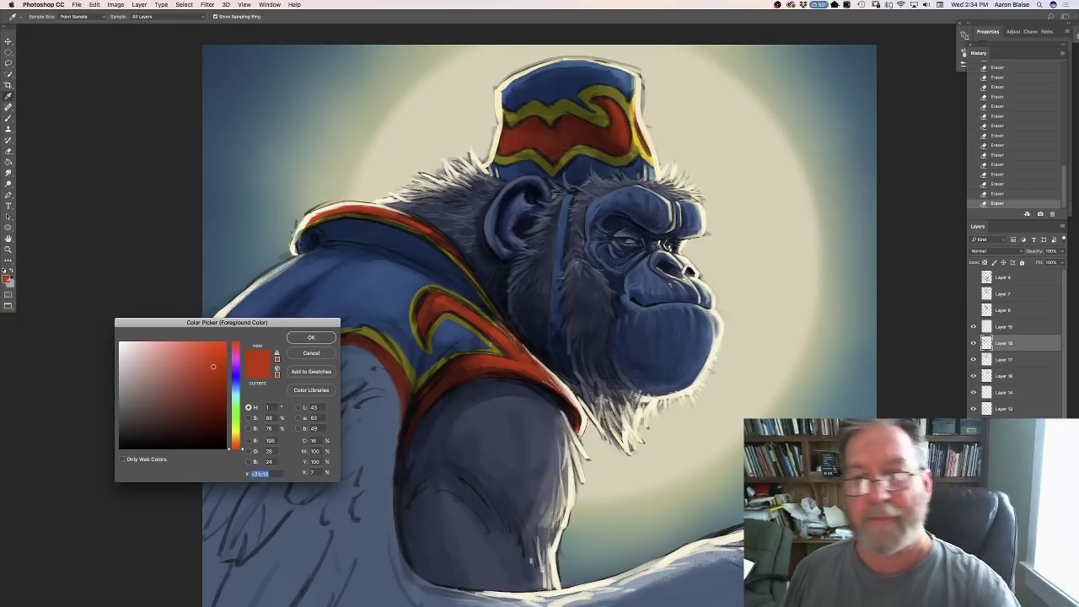
{"action": "left_click", "coordinate": [642, 138]}
{"action": "left_click", "coordinate": [310, 338]}
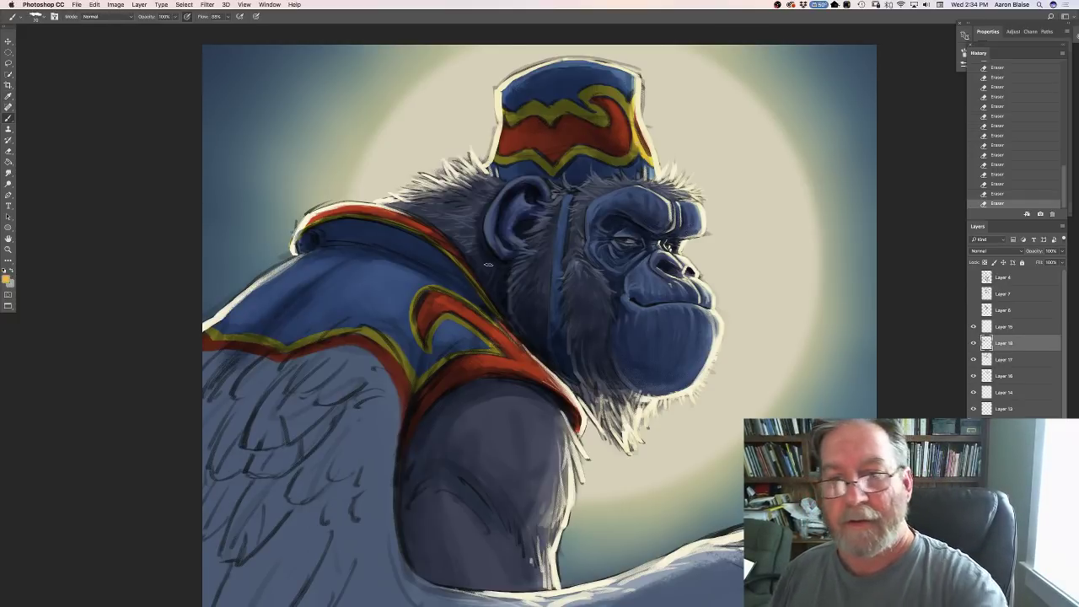
Paint brighter yellow over the trim along the front edge of the hat down to its lower corner.
{"action": "left_click_drag", "start_coordinate": [624, 100], "coordinate": [632, 112]}
{"action": "left_click_drag", "start_coordinate": [614, 89], "coordinate": [636, 128]}
{"action": "left_click_drag", "start_coordinate": [632, 115], "coordinate": [638, 160]}
{"action": "left_click_drag", "start_coordinate": [629, 149], "coordinate": [634, 167]}
{"action": "left_click_drag", "start_coordinate": [622, 157], "coordinate": [634, 167]}
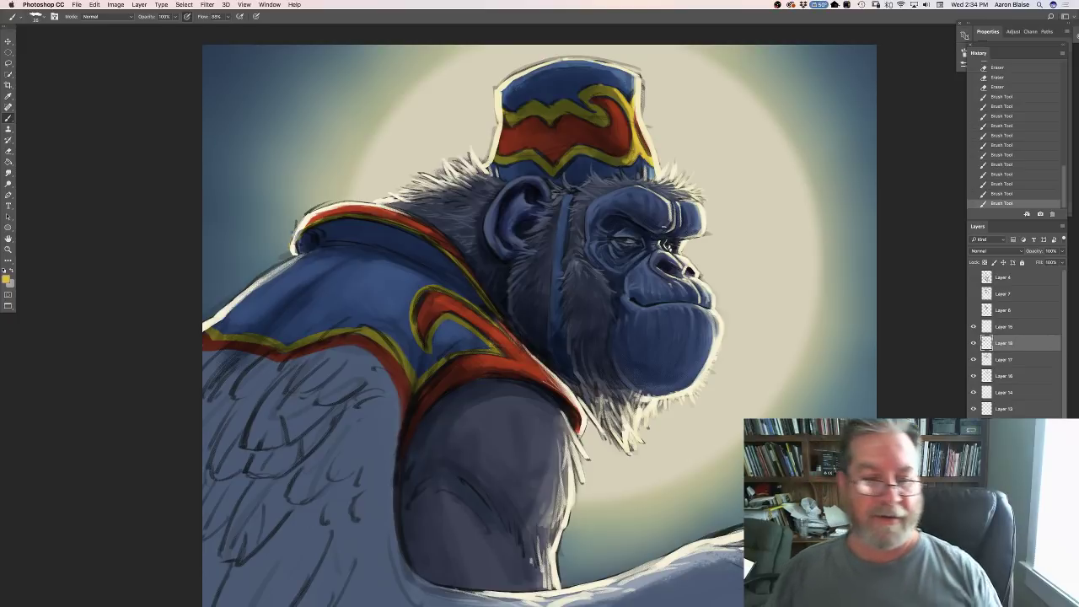
Examine the whole painting at several magnifications to judge the brightened costume colors.
{"action": "key", "text": "super+minus"}
{"action": "key", "text": "super+minus"}
{"action": "key", "text": "super+minus"}
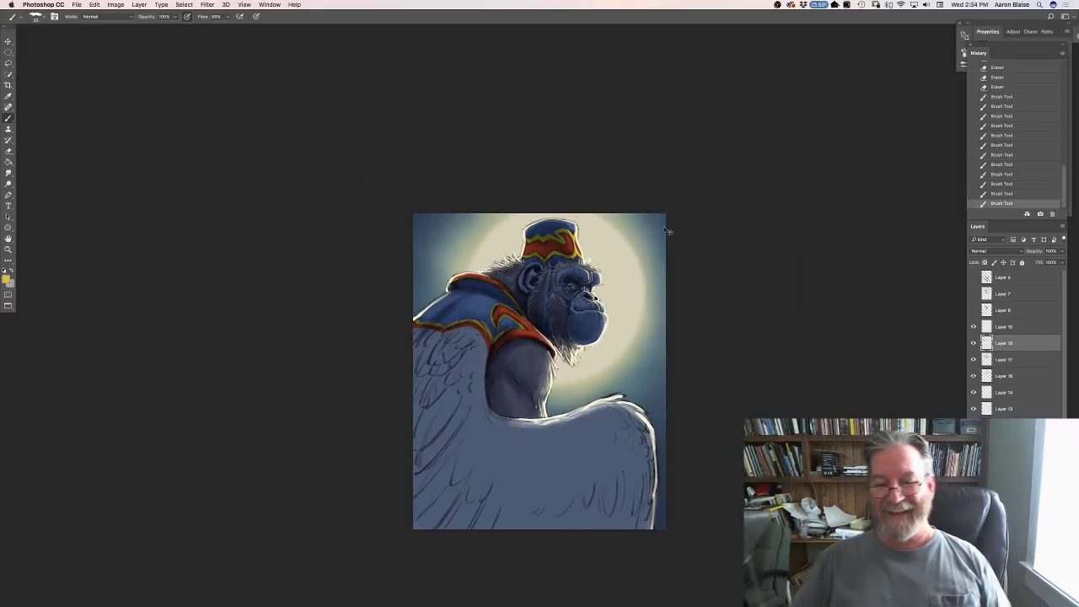
{"action": "key", "text": "super+plus"}
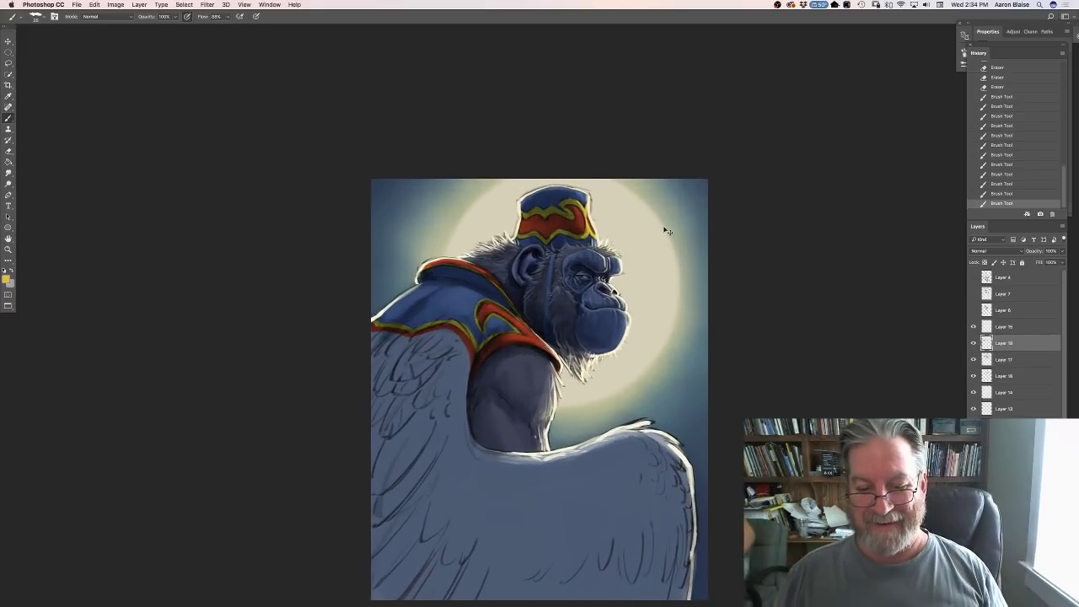
{"action": "key", "text": "super+minus"}
{"action": "key", "text": "super+plus"}
{"action": "key", "text": "super+plus"}
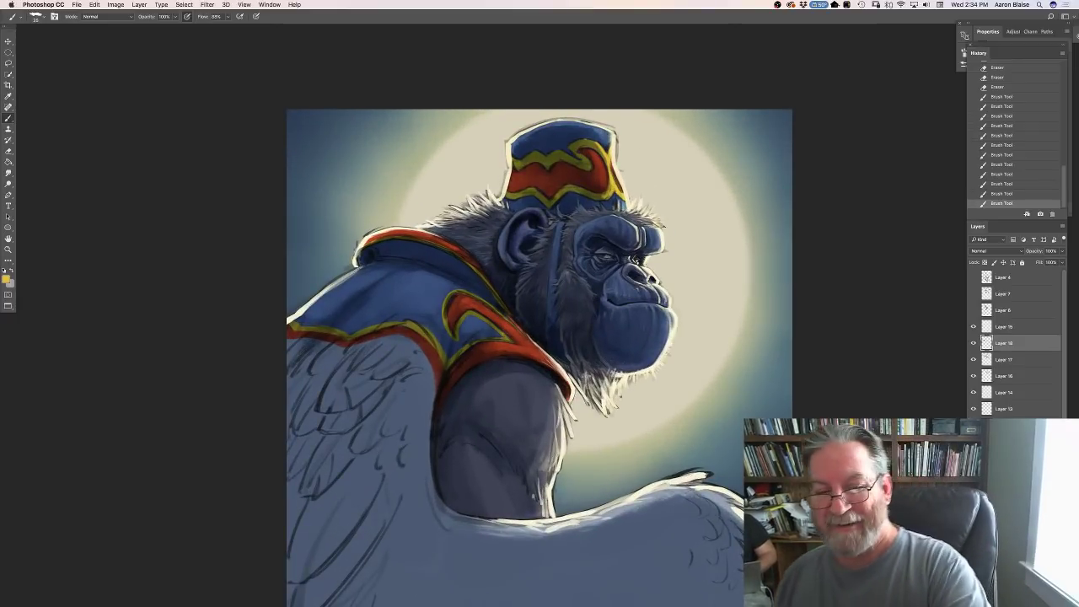
{"action": "key", "text": "super+minus"}
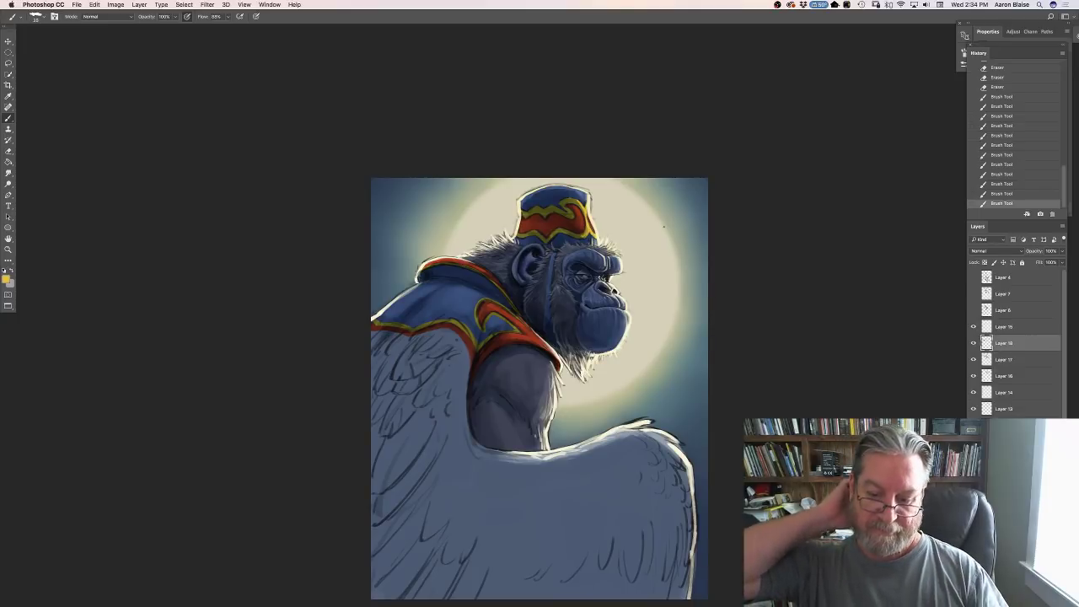
{"action": "left_click_drag", "start_coordinate": [289, 430], "coordinate": [292, 381]}
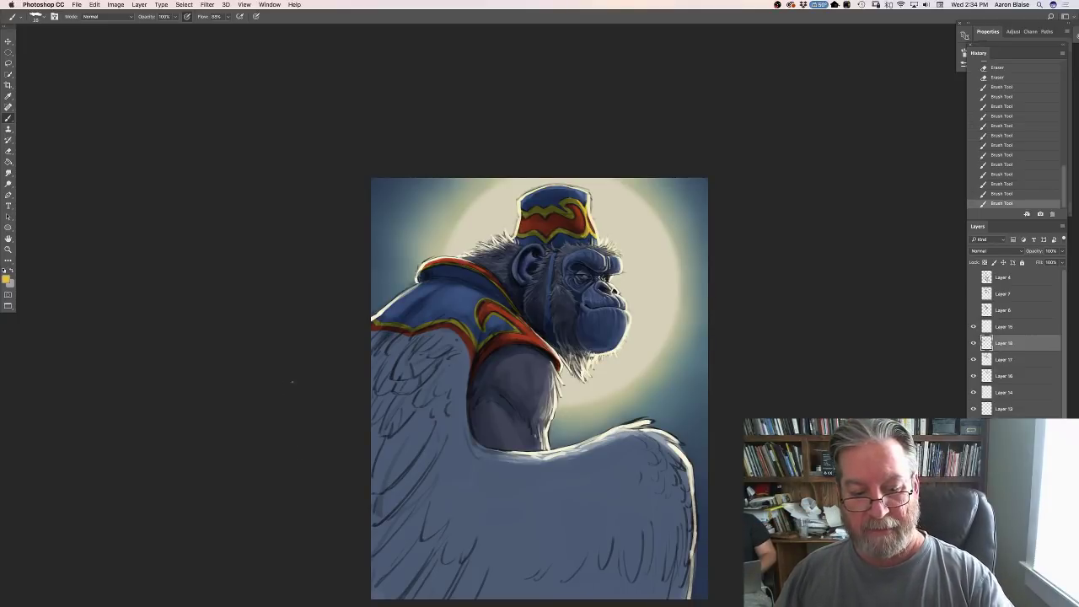
{"action": "left_click_drag", "start_coordinate": [330, 416], "coordinate": [318, 346]}
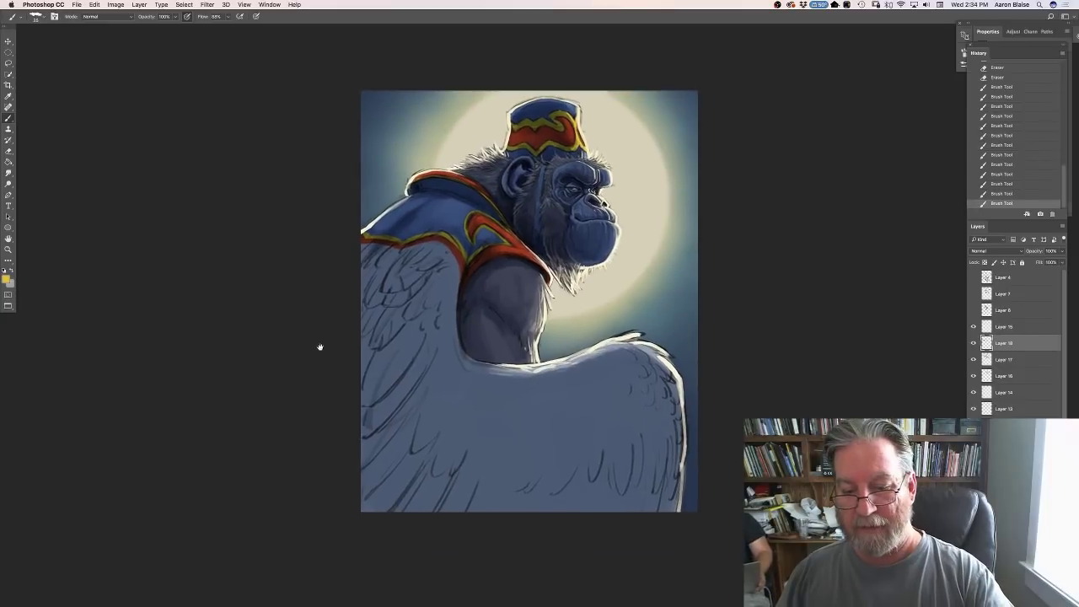
Add a new layer above the topmost visible layer and set its blending mode to Multiply.
{"action": "key", "text": "alt+bracketright"}
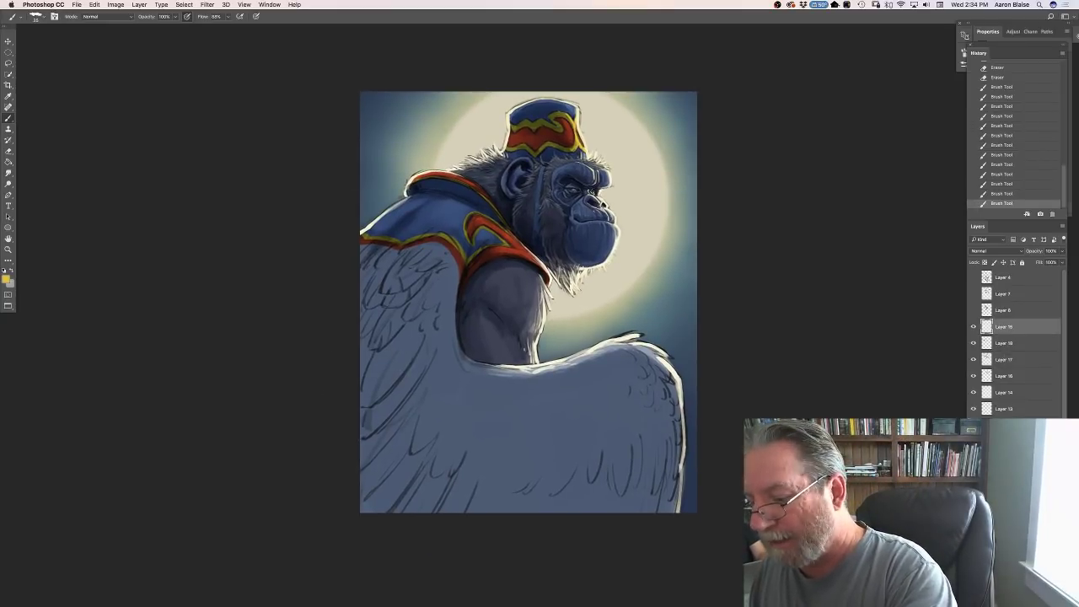
{"action": "key", "text": "super+shift+alt+n"}
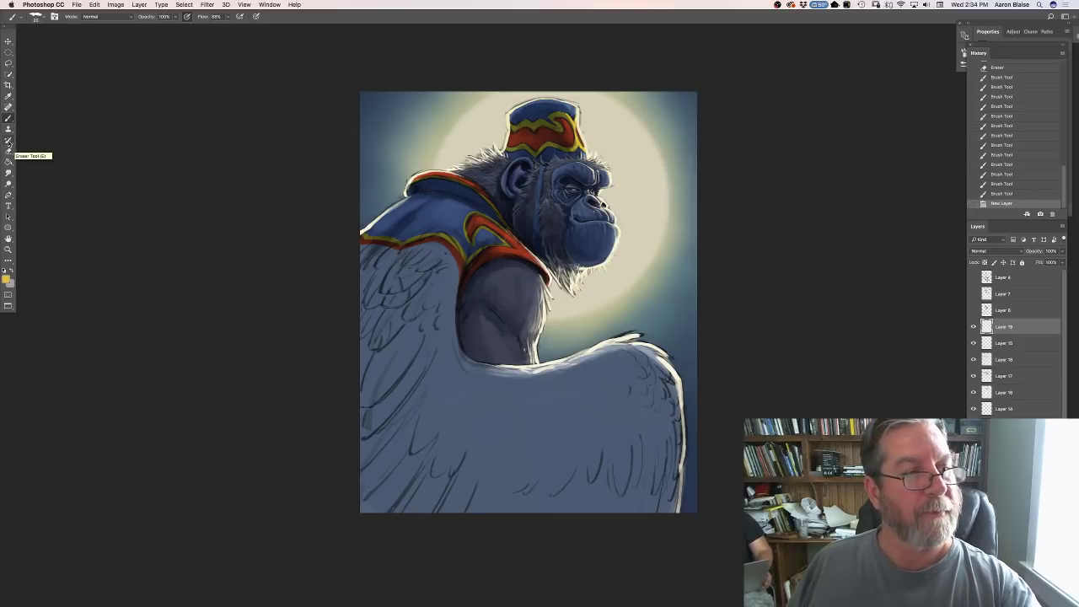
{"action": "left_click", "coordinate": [994, 250]}
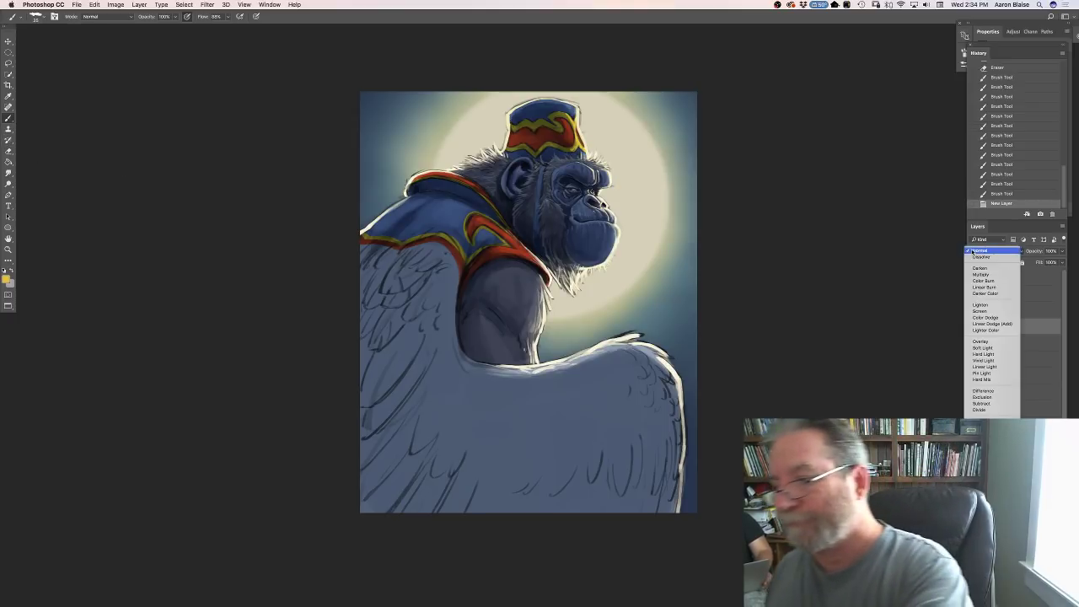
{"action": "left_click", "coordinate": [969, 283]}
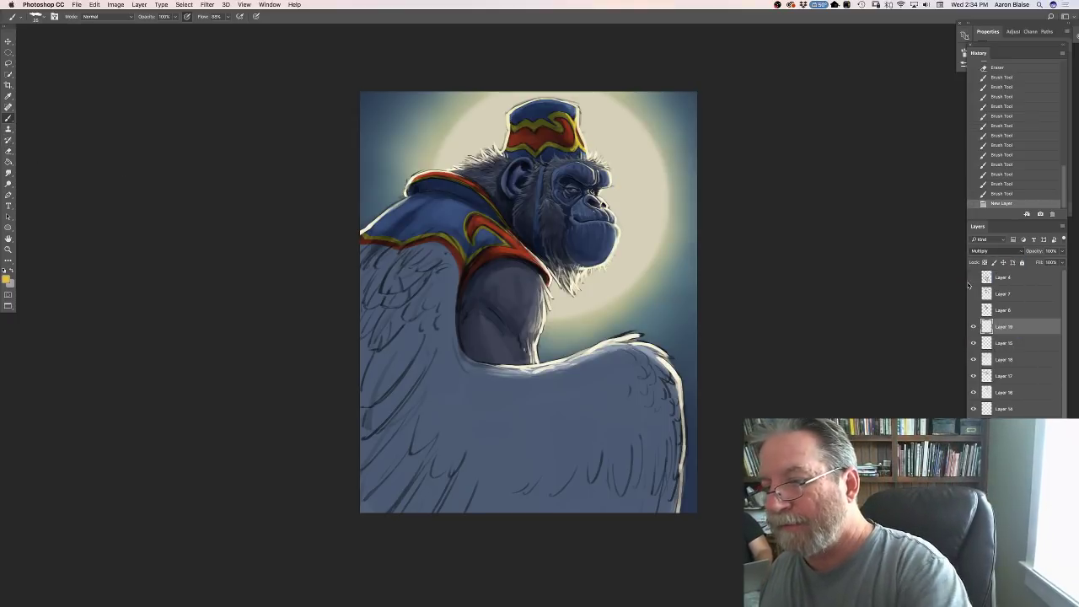
Set the foreground color to a muted gray-blue with RGB values 89, 107, 122.
{"action": "left_click", "coordinate": [6, 278]}
{"action": "left_click", "coordinate": [236, 388]}
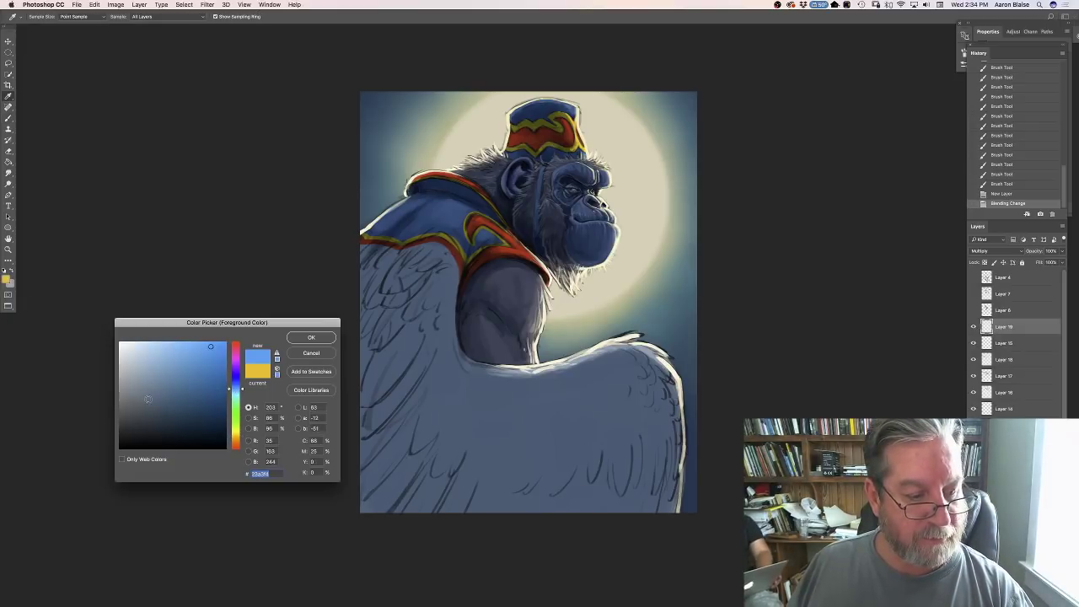
{"action": "left_click_drag", "start_coordinate": [183, 389], "coordinate": [167, 387]}
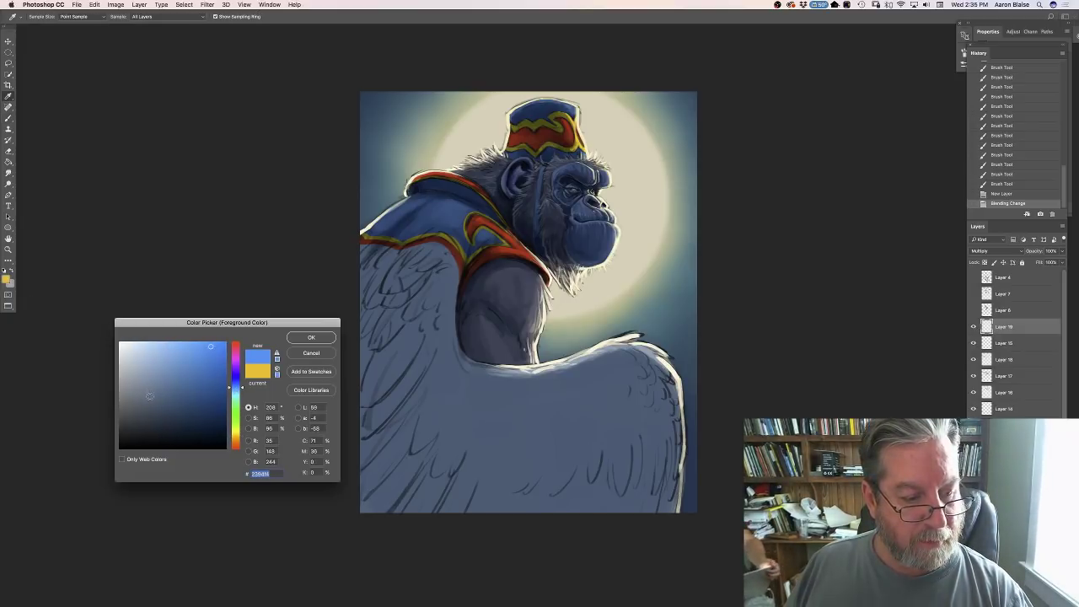
{"action": "left_click", "coordinate": [149, 396]}
{"action": "key", "text": "Return"}
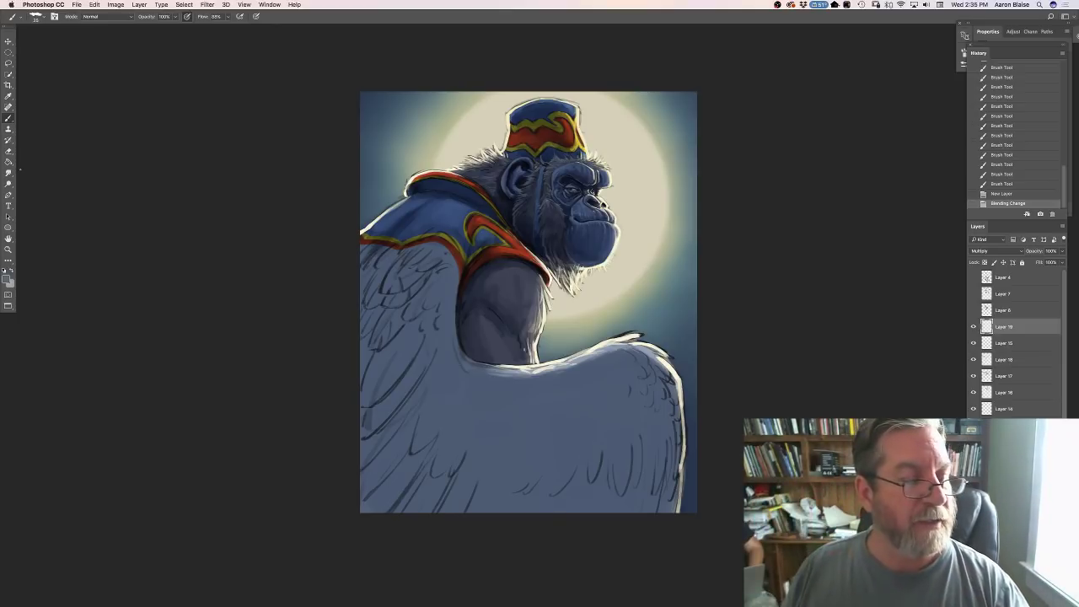
Darken the wings and lower body with overlapping gray-blue gradients drawn upward from the lower part of the wing using the Gradient tool.
{"action": "left_click", "coordinate": [9, 163]}
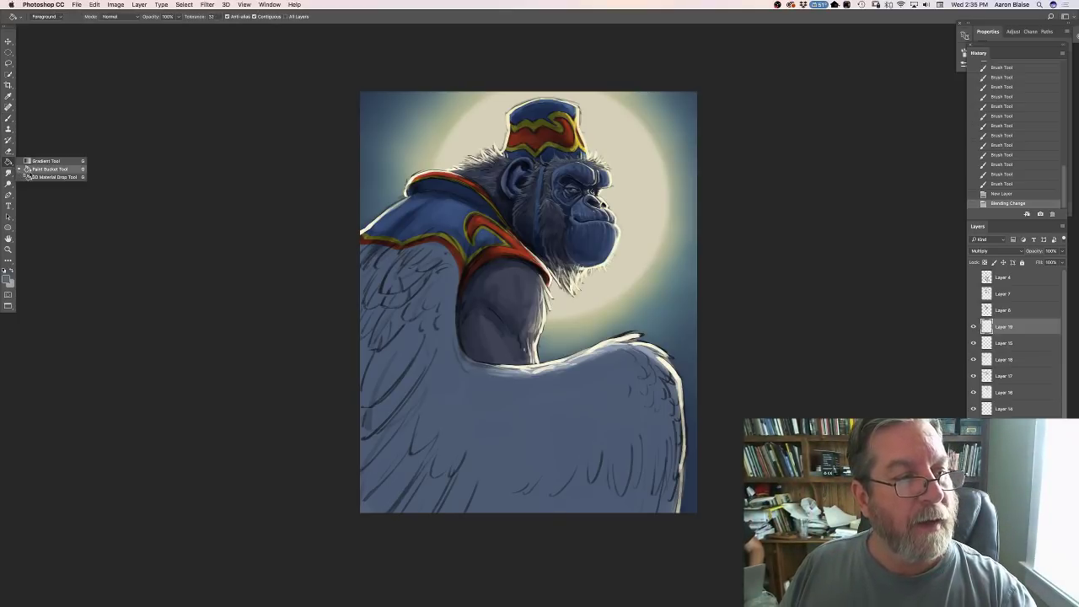
{"action": "left_click", "coordinate": [33, 173]}
{"action": "left_click", "coordinate": [8, 163]}
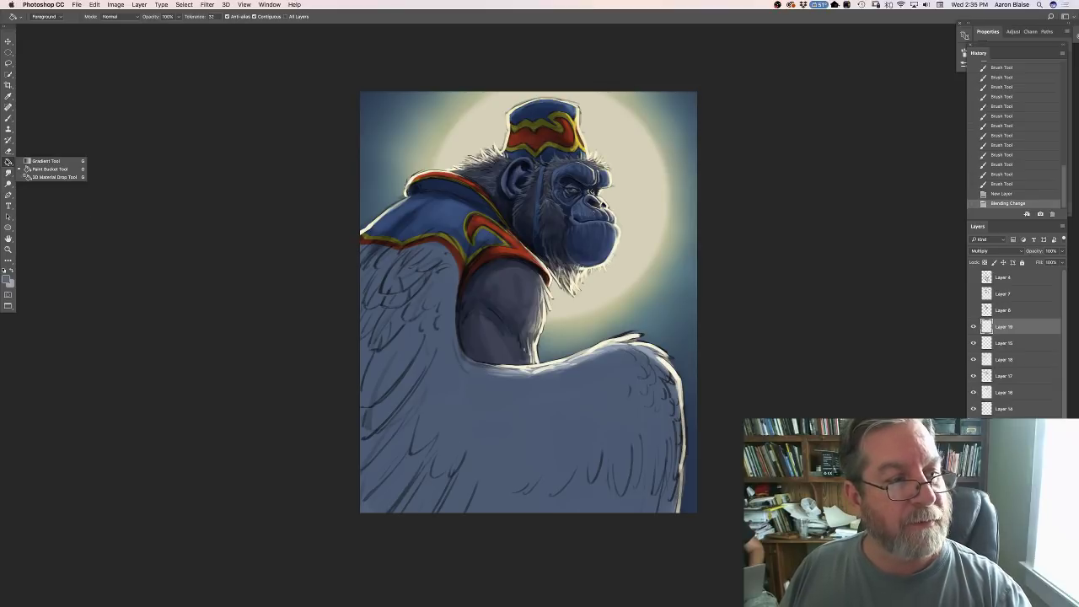
{"action": "left_click", "coordinate": [34, 163]}
{"action": "left_click_drag", "start_coordinate": [460, 508], "coordinate": [540, 249]}
{"action": "left_click_drag", "start_coordinate": [420, 504], "coordinate": [519, 261]}
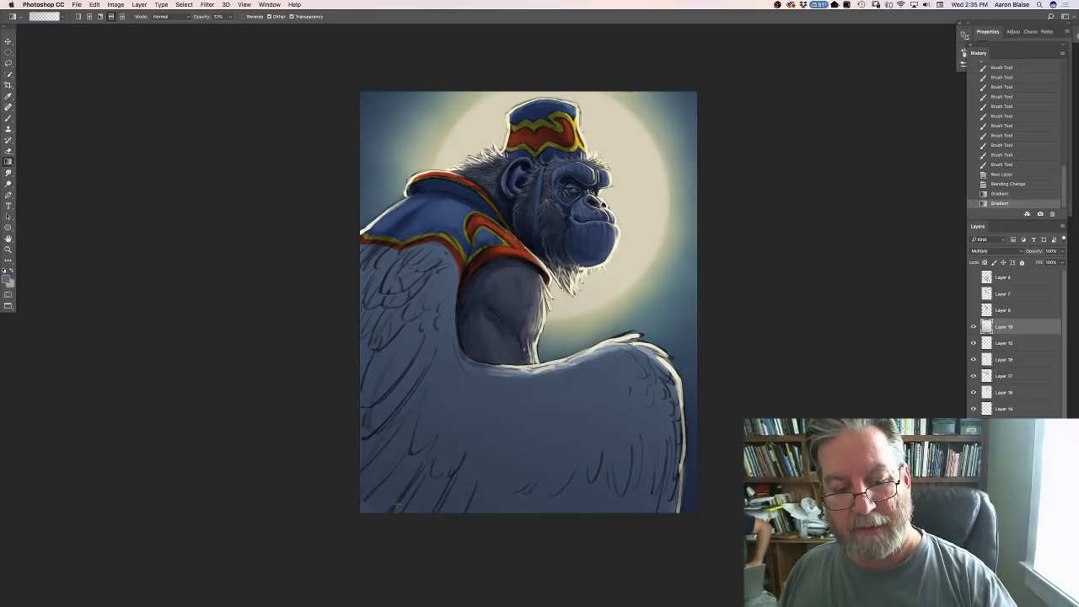
{"action": "left_click_drag", "start_coordinate": [411, 462], "coordinate": [499, 249]}
{"action": "left_click_drag", "start_coordinate": [380, 477], "coordinate": [481, 226]}
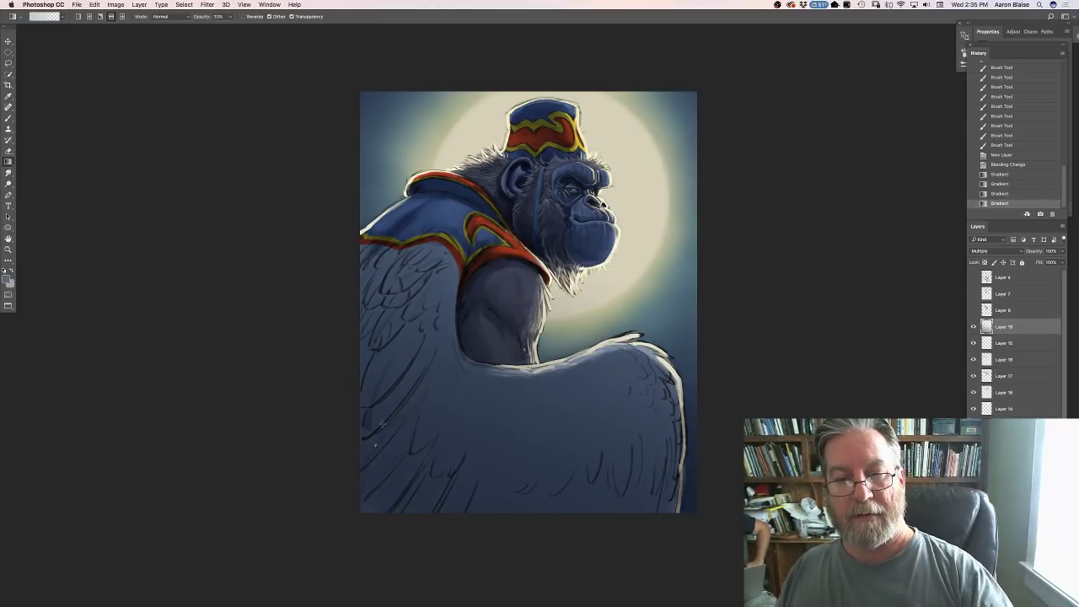
{"action": "left_click_drag", "start_coordinate": [380, 426], "coordinate": [472, 204]}
{"action": "left_click_drag", "start_coordinate": [373, 371], "coordinate": [466, 202]}
{"action": "left_click_drag", "start_coordinate": [386, 353], "coordinate": [455, 232]}
{"action": "left_click_drag", "start_coordinate": [400, 498], "coordinate": [477, 322]}
{"action": "left_click_drag", "start_coordinate": [422, 486], "coordinate": [486, 305]}
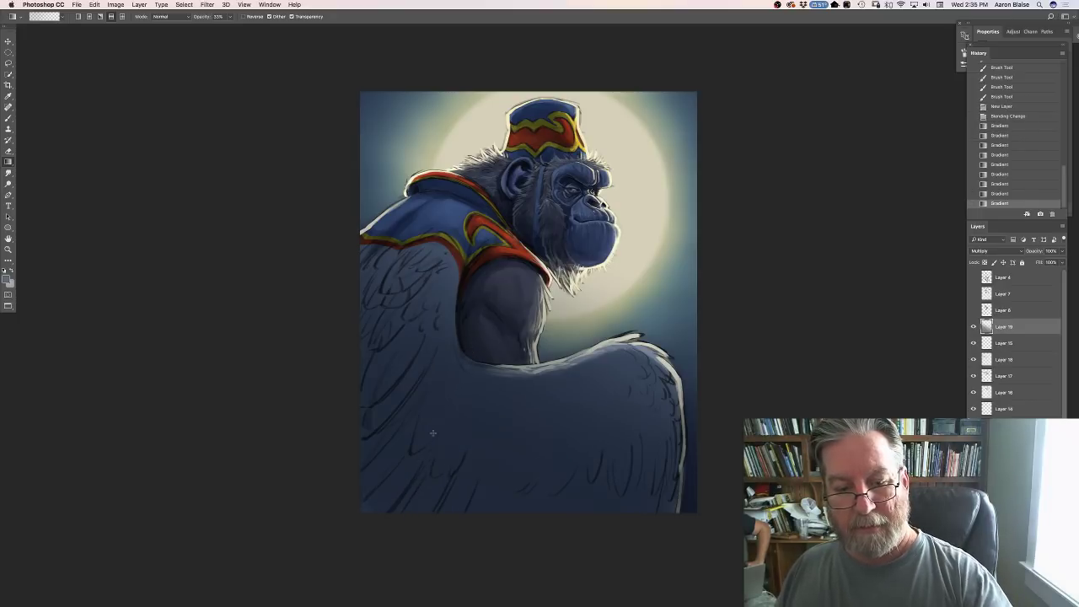
{"action": "left_click_drag", "start_coordinate": [433, 439], "coordinate": [485, 268]}
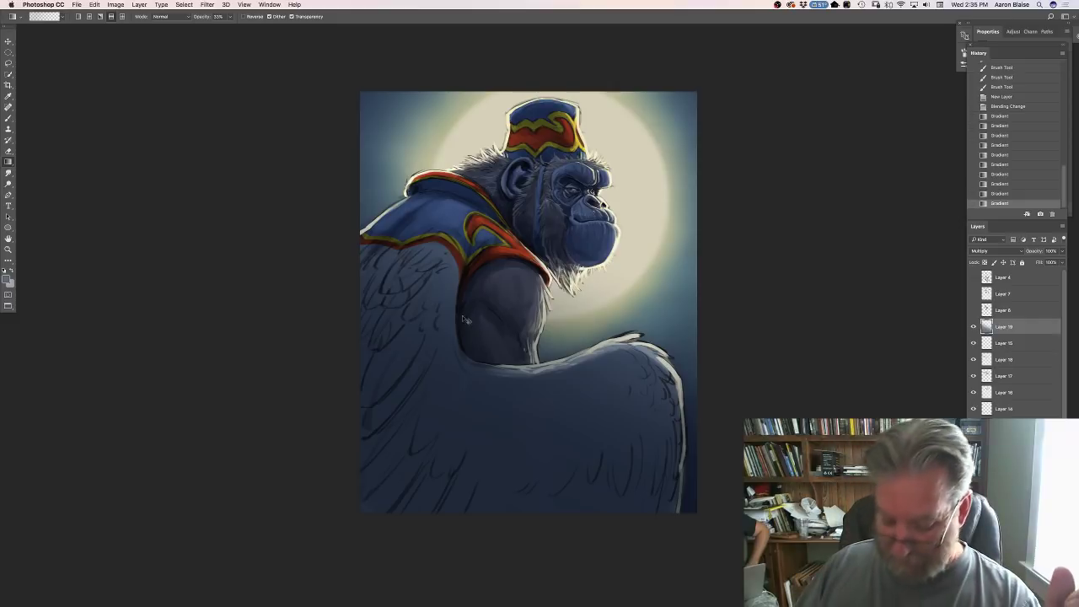
Examine the darkened wings and arm against the face and moon, both close up and in full view.
{"action": "key", "text": "super+equal"}
{"action": "key", "text": "super+equal"}
{"action": "key", "text": "super+minus"}
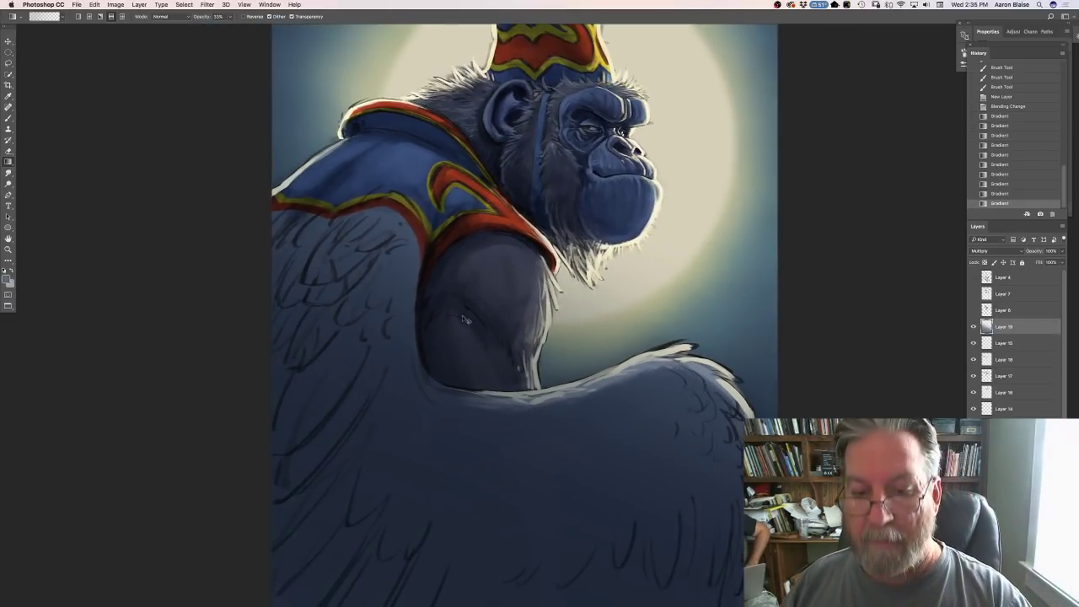
{"action": "key", "text": "super+minus"}
{"action": "key", "text": "super+equal"}
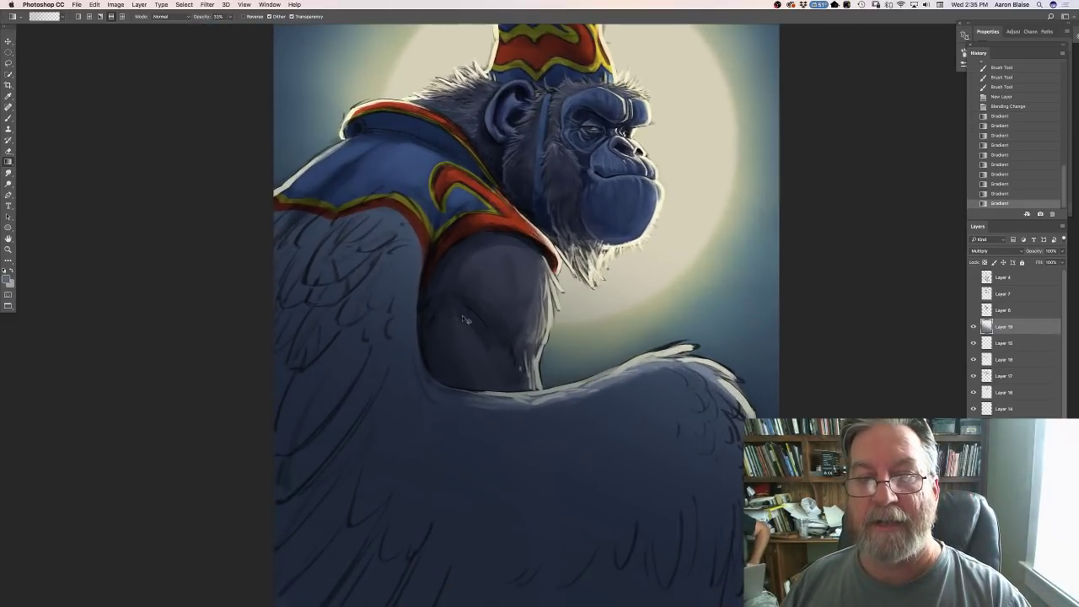
{"action": "key", "text": "super+minus"}
{"action": "key", "text": "super+equal"}
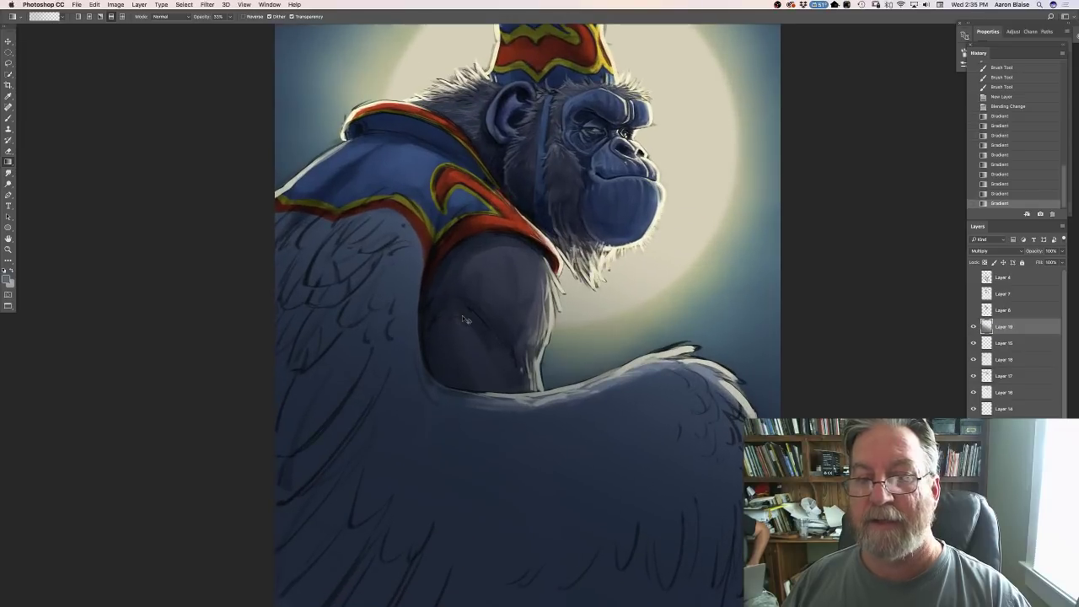
{"action": "key", "text": "super+minus"}
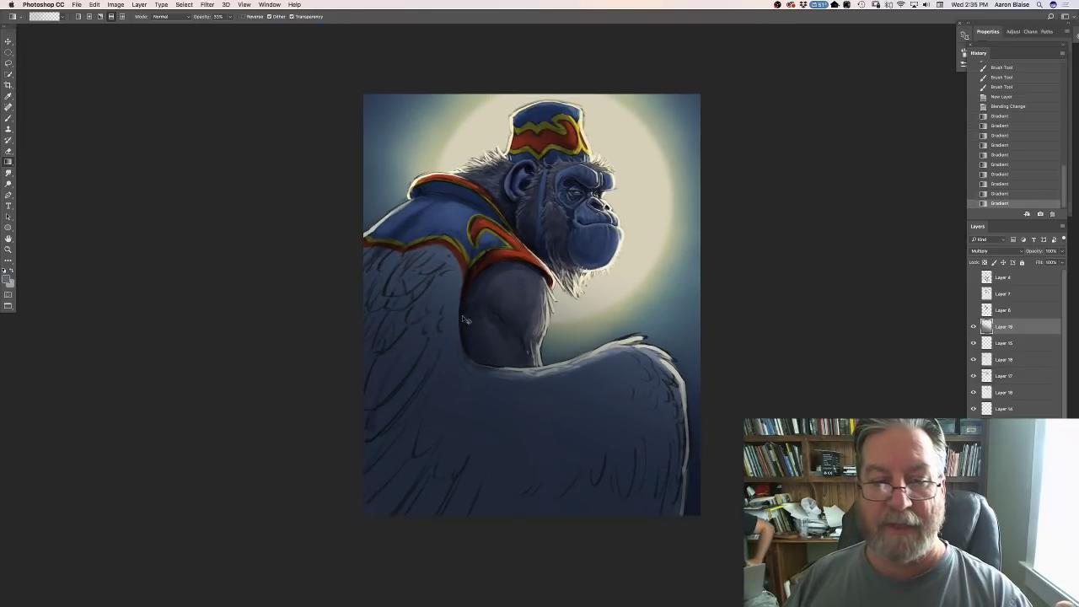
{"action": "key", "text": "super+equal"}
{"action": "key", "text": "super+minus"}
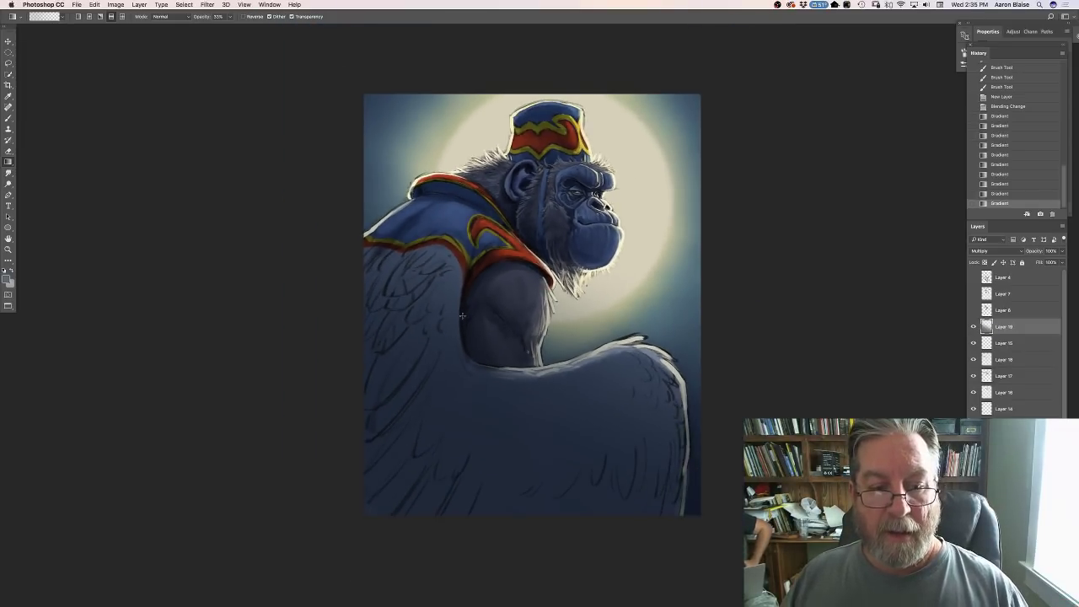
Add a new layer and set the foreground color to a slightly lighter version of the blue sampled from the upper wing.
{"action": "key", "text": "super+shift+alt+n"}
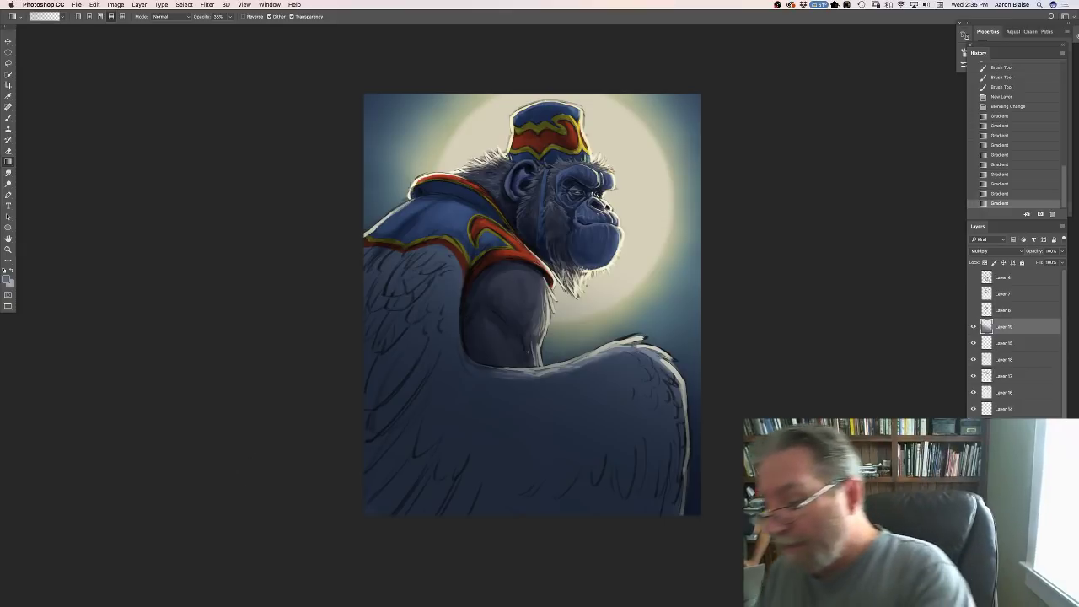
{"action": "left_click", "coordinate": [7, 280]}
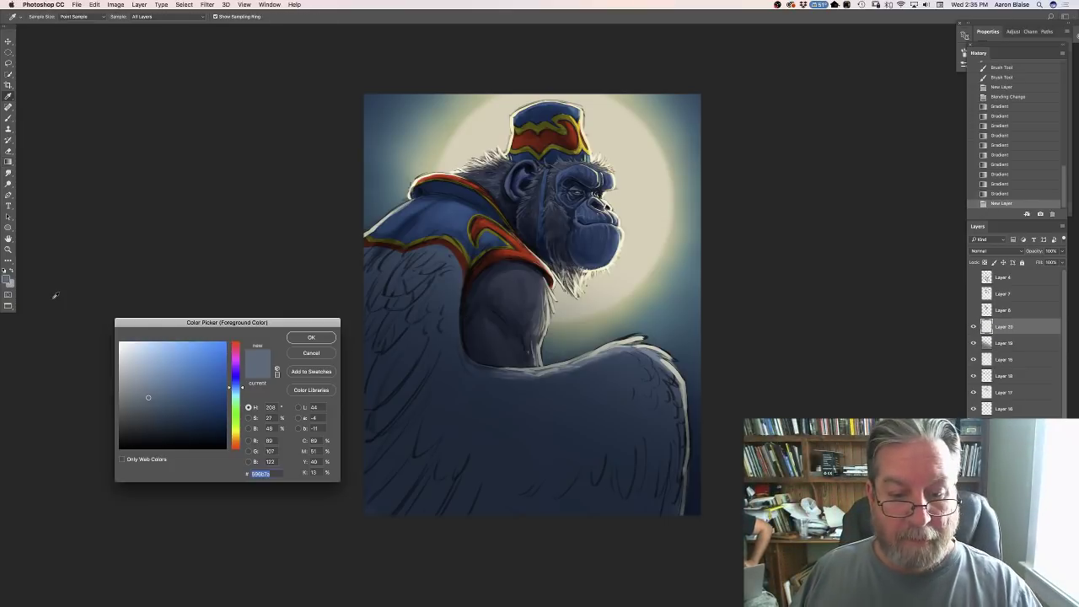
{"action": "left_click", "coordinate": [447, 293]}
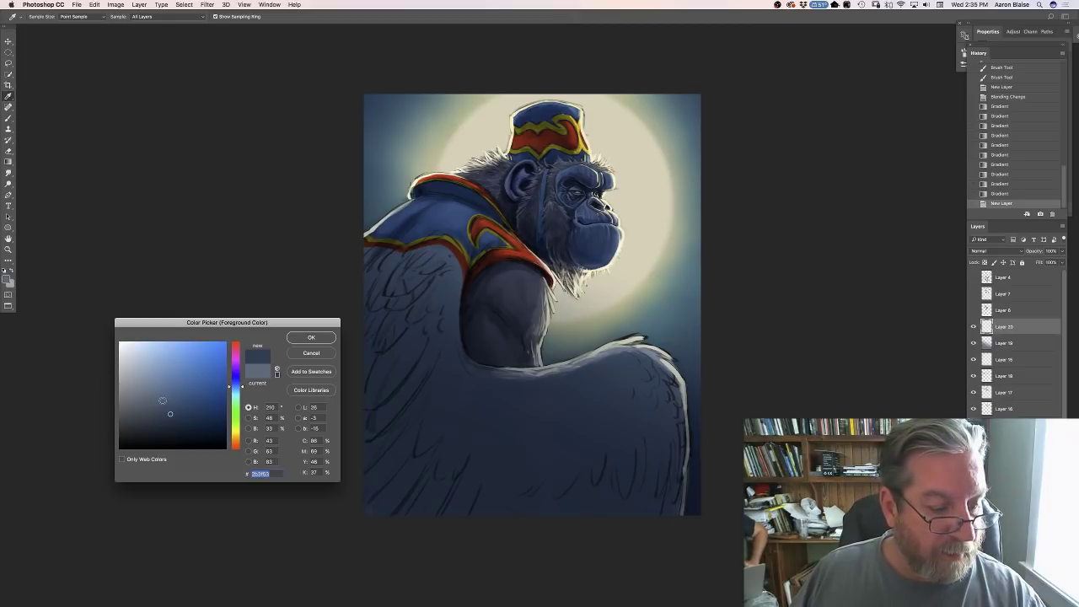
{"action": "left_click", "coordinate": [309, 336]}
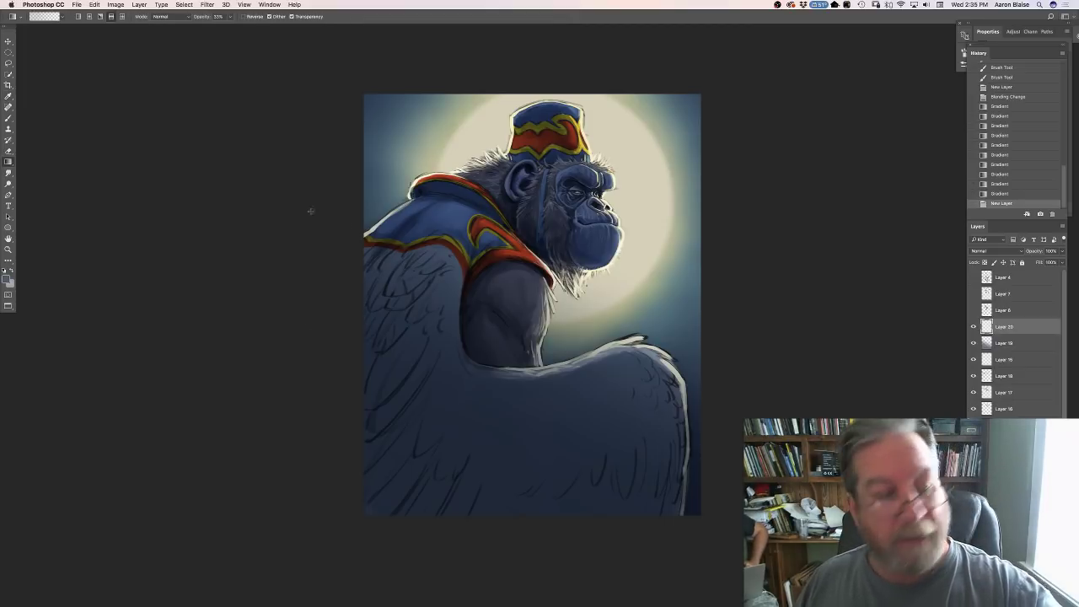
Brush short, lighter blue feather strokes across the upper wing and down its inner edge beside the arm.
{"action": "left_click", "coordinate": [8, 119]}
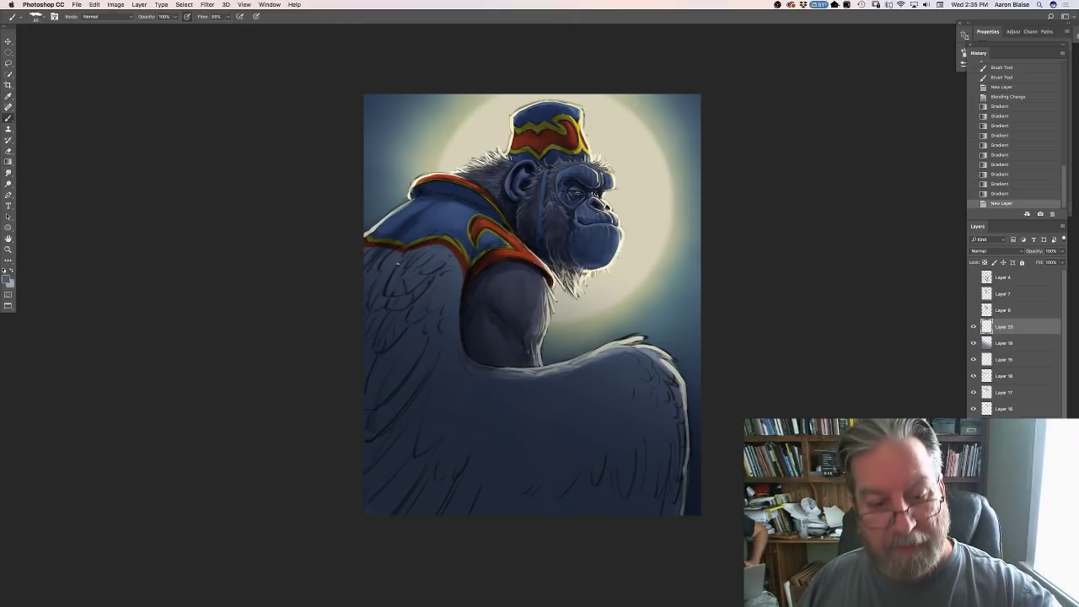
{"action": "mouse_move", "coordinate": [399, 266]}
{"action": "left_mouse_down"}
{"action": "mouse_move", "coordinate": [386, 295]}
{"action": "mouse_move", "coordinate": [406, 268]}
{"action": "mouse_move", "coordinate": [431, 282]}
{"action": "left_mouse_up"}
{"action": "left_click_drag", "start_coordinate": [445, 268], "coordinate": [440, 285]}
{"action": "left_click_drag", "start_coordinate": [452, 271], "coordinate": [449, 289]}
{"action": "left_click_drag", "start_coordinate": [460, 278], "coordinate": [454, 293]}
{"action": "left_click_drag", "start_coordinate": [463, 285], "coordinate": [452, 300]}
{"action": "left_click_drag", "start_coordinate": [459, 293], "coordinate": [451, 301]}
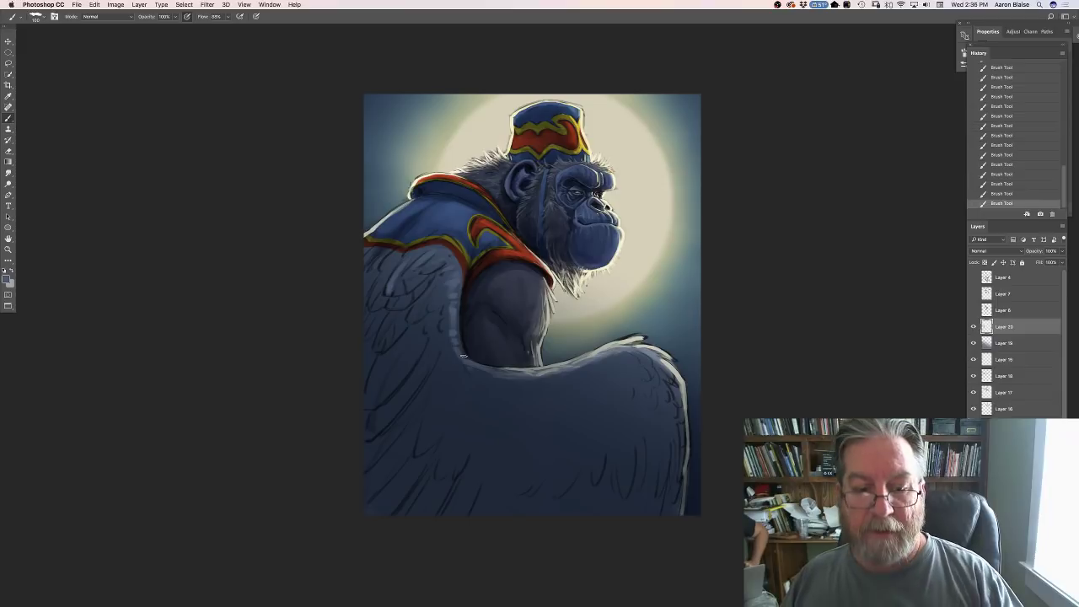
Reset the foreground color to muted dark blues based on samples from the shaded part of the wing.
{"action": "left_click", "coordinate": [7, 281]}
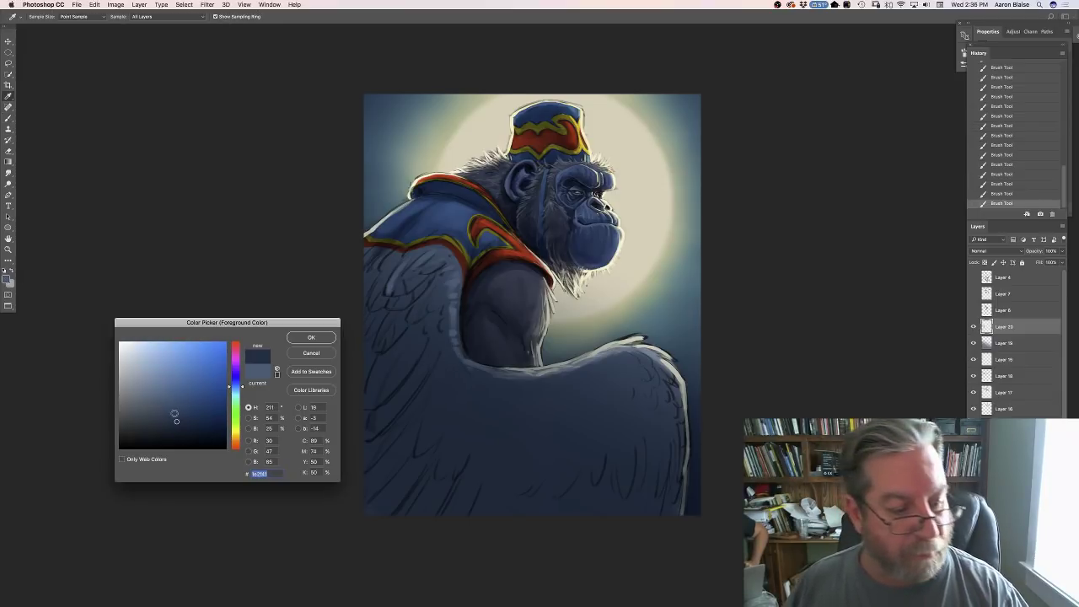
{"action": "left_click", "coordinate": [310, 337]}
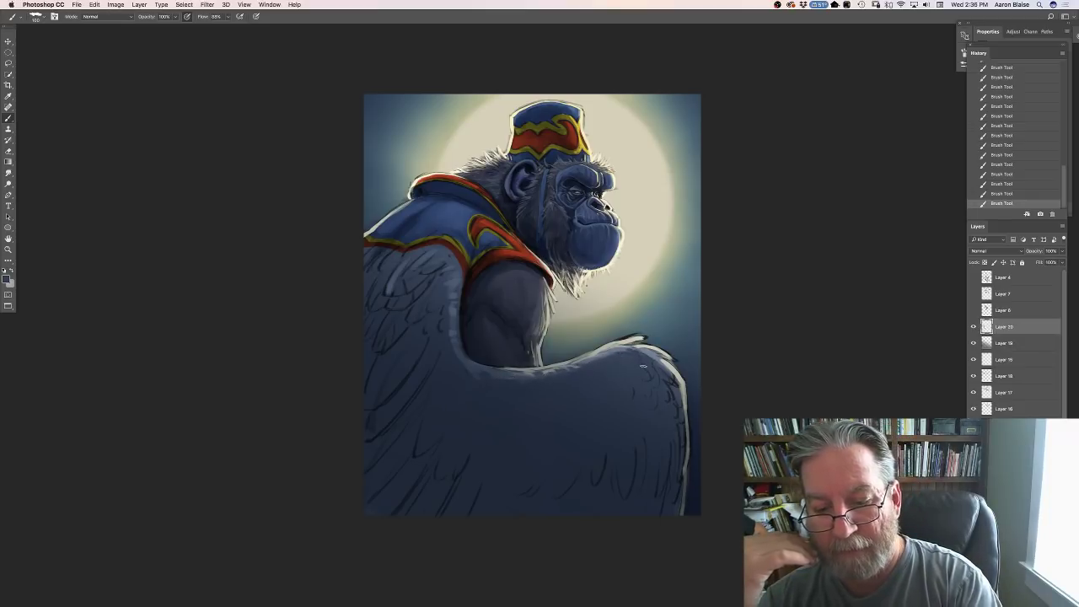
{"action": "left_click", "coordinate": [5, 277]}
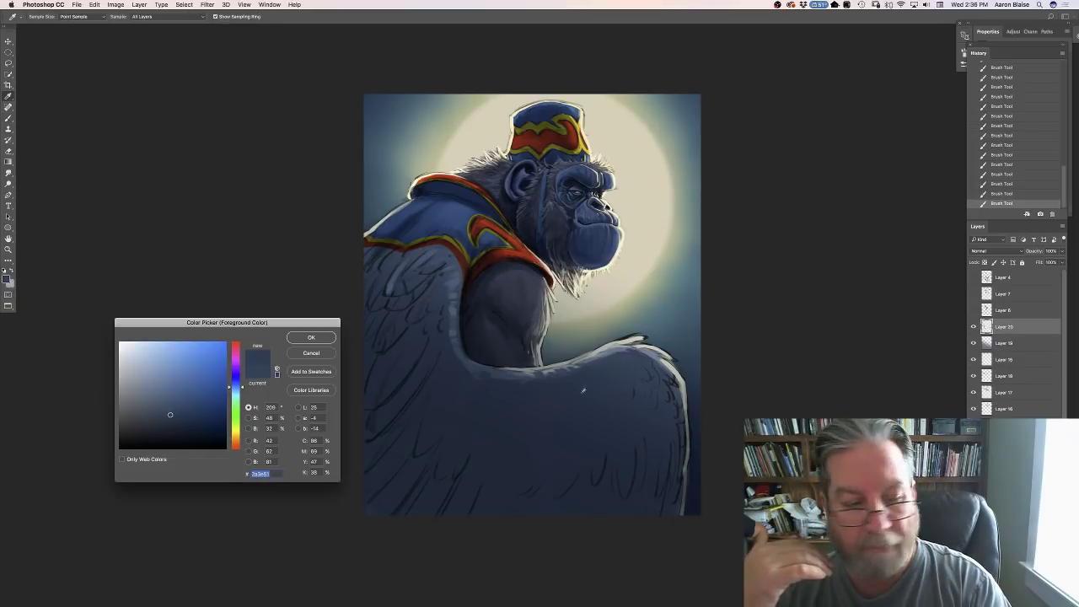
{"action": "left_click", "coordinate": [312, 338]}
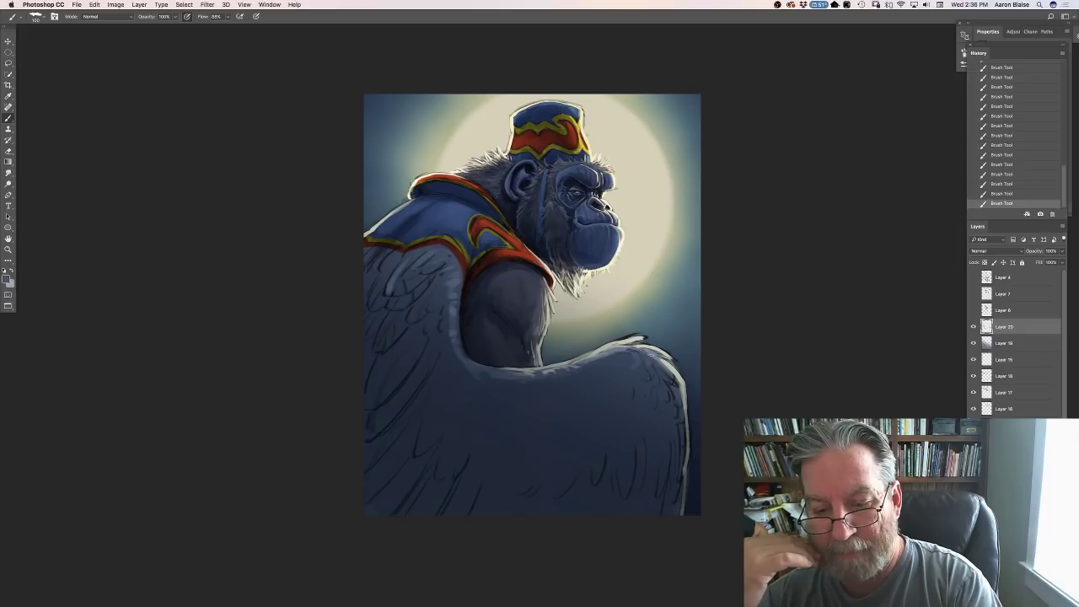
Brush short feather strokes on the wing's curved end and set the foreground color to a dark blue (H 213, S 51%, B 31%).
{"action": "left_click_drag", "start_coordinate": [652, 364], "coordinate": [662, 369]}
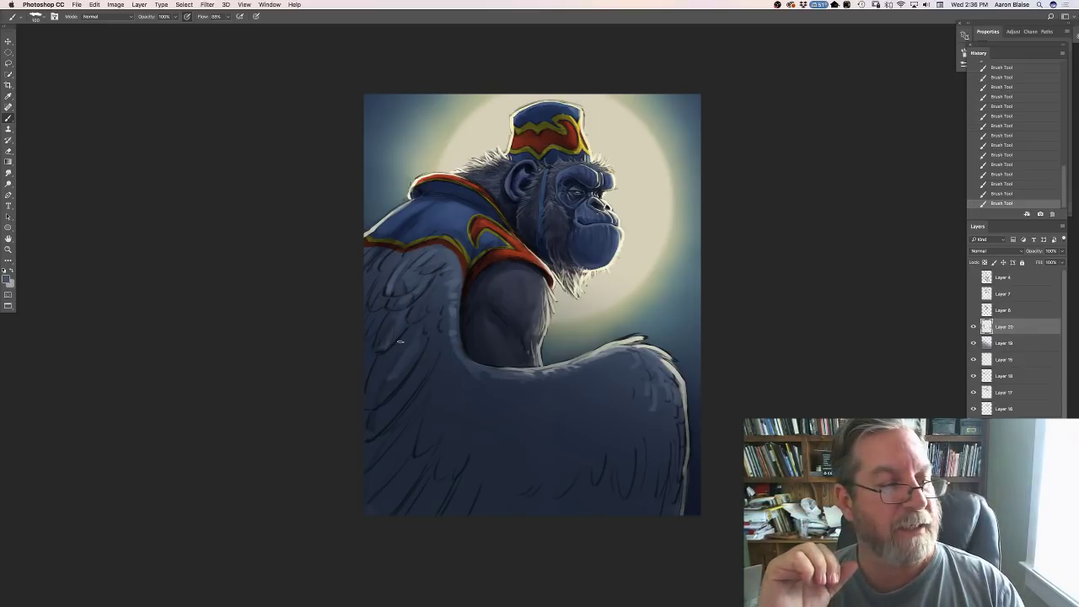
{"action": "left_click", "coordinate": [6, 277]}
{"action": "left_click", "coordinate": [456, 404]}
{"action": "left_click", "coordinate": [297, 338]}
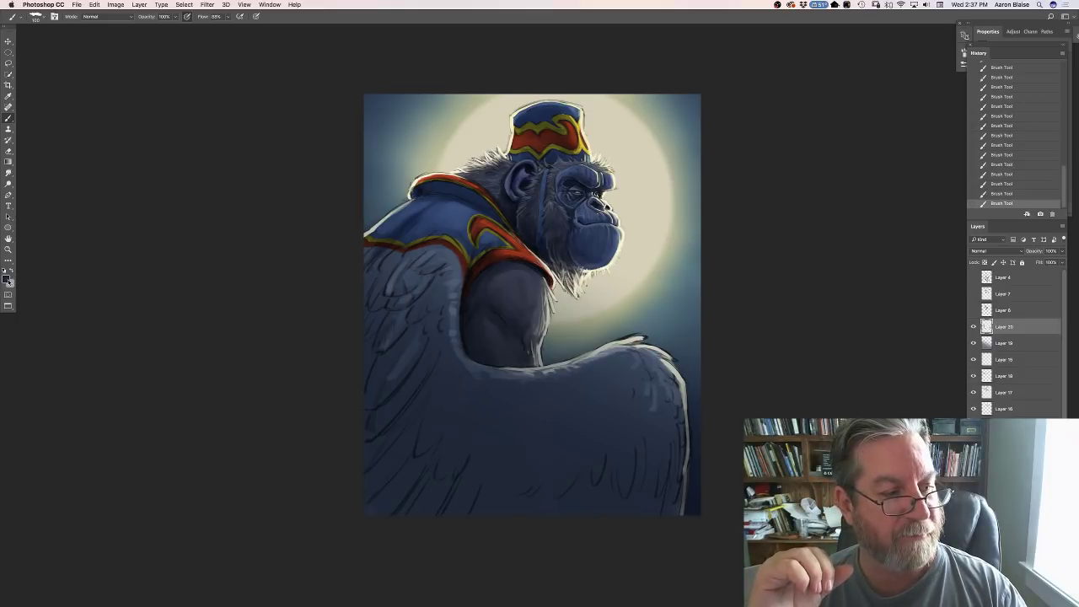
{"action": "left_click", "coordinate": [7, 278]}
{"action": "left_click", "coordinate": [173, 416]}
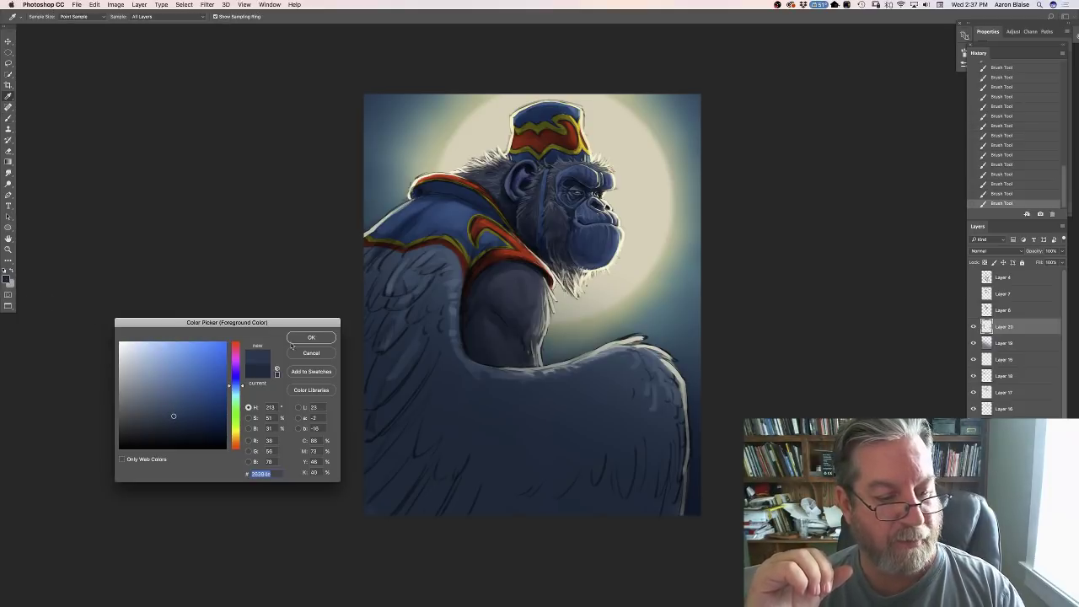
{"action": "left_click", "coordinate": [297, 339]}
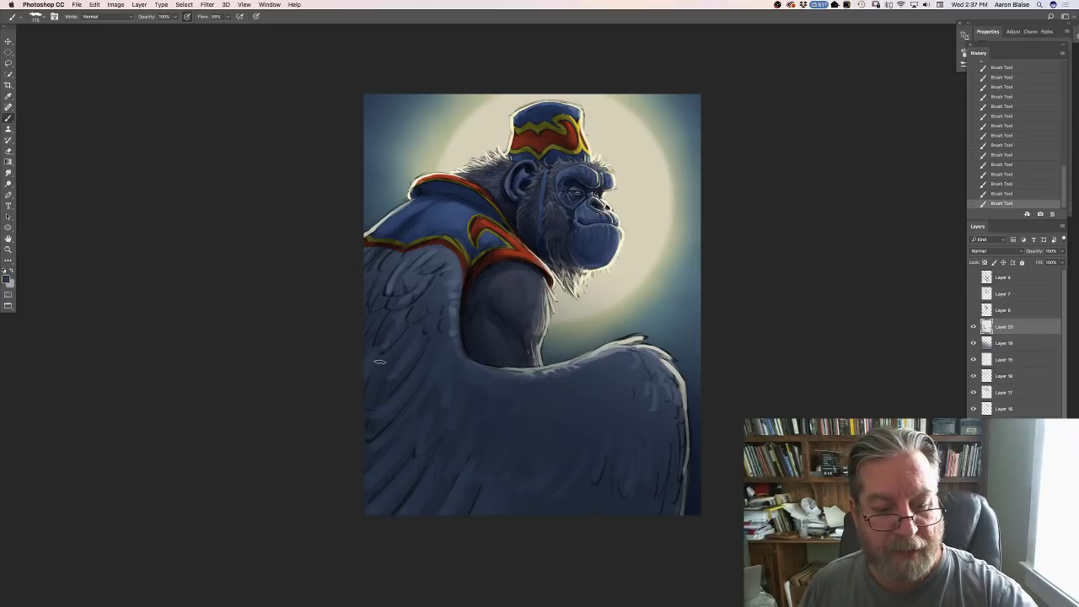
Set the foreground color to a lighter, grayer blue and add a new layer with the Multiply blending mode.
{"action": "left_click", "coordinate": [7, 279]}
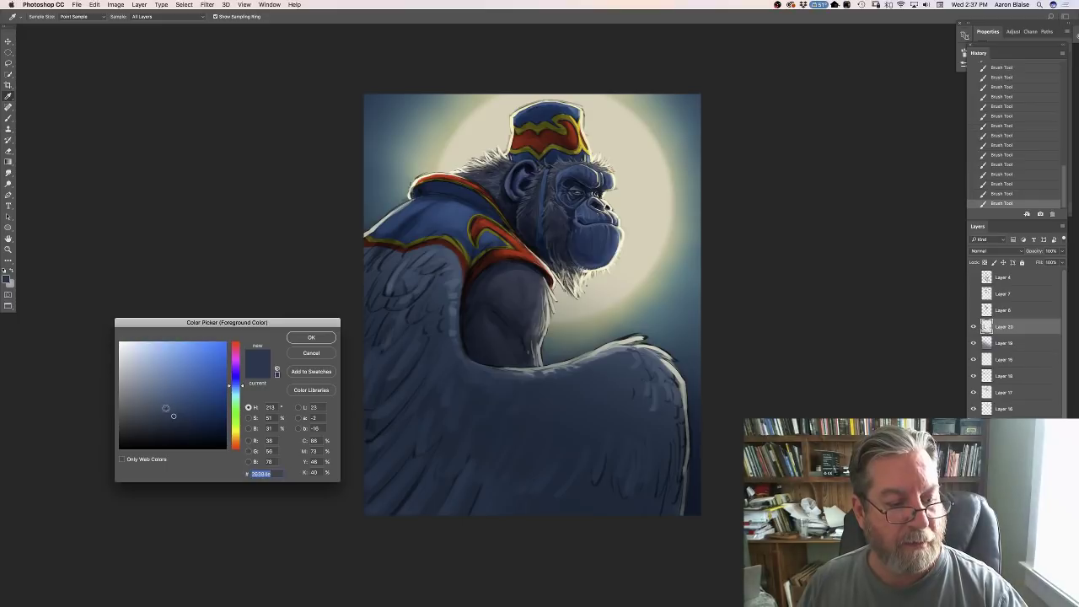
{"action": "left_click", "coordinate": [142, 385]}
{"action": "left_click", "coordinate": [296, 339]}
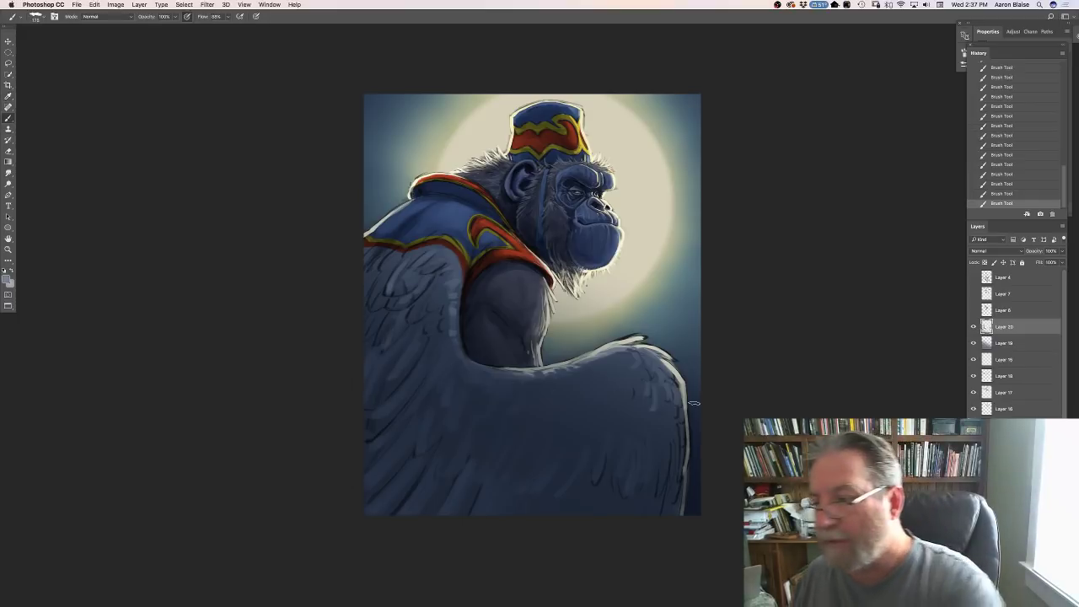
{"action": "key", "text": "super+shift+alt+n"}
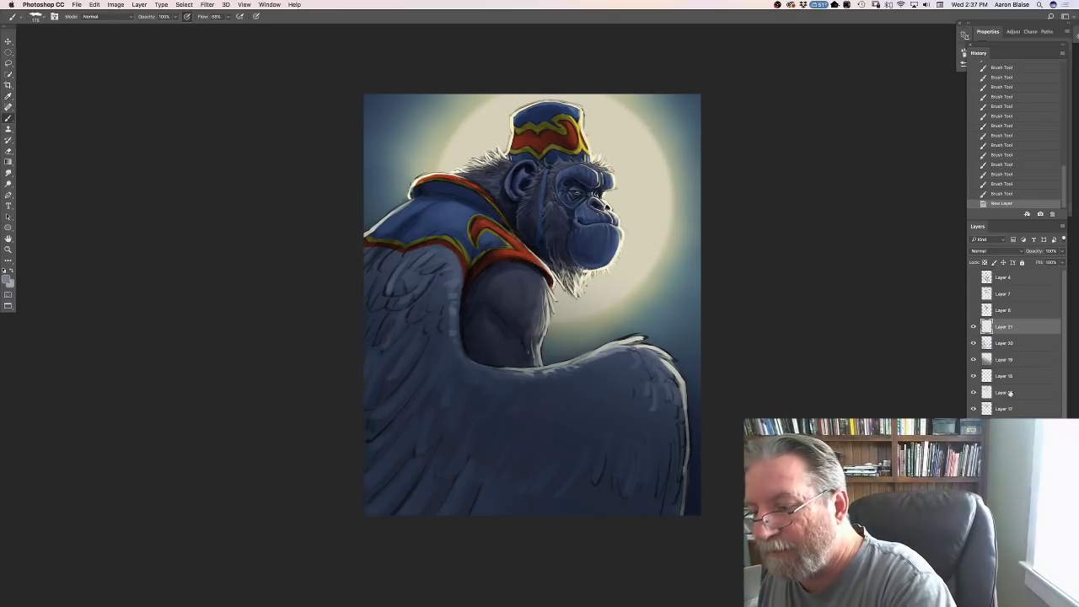
{"action": "left_click", "coordinate": [976, 251]}
{"action": "left_click", "coordinate": [974, 275]}
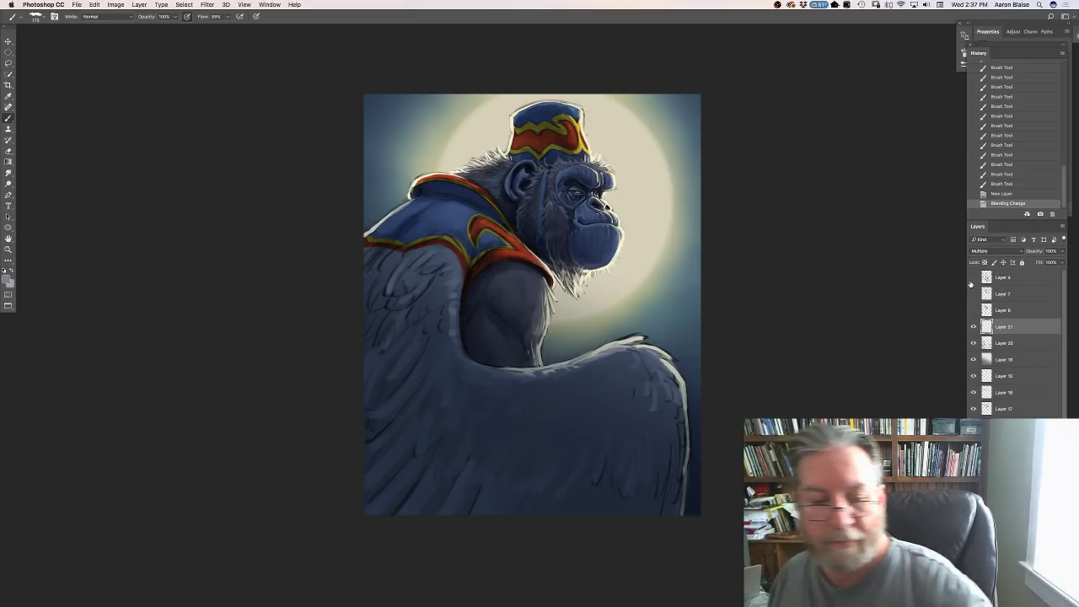
Brush dark shading strokes down the outer left edge of the feathered wing on the Multiply layer.
{"action": "left_click_drag", "start_coordinate": [383, 324], "coordinate": [375, 345]}
{"action": "left_click_drag", "start_coordinate": [362, 358], "coordinate": [356, 373]}
{"action": "left_click_drag", "start_coordinate": [384, 332], "coordinate": [378, 349]}
{"action": "left_click_drag", "start_coordinate": [371, 362], "coordinate": [367, 404]}
{"action": "mouse_move", "coordinate": [362, 418]}
{"action": "left_mouse_down"}
{"action": "mouse_move", "coordinate": [382, 385]}
{"action": "mouse_move", "coordinate": [368, 413]}
{"action": "left_mouse_up"}
{"action": "left_click_drag", "start_coordinate": [378, 417], "coordinate": [375, 409]}
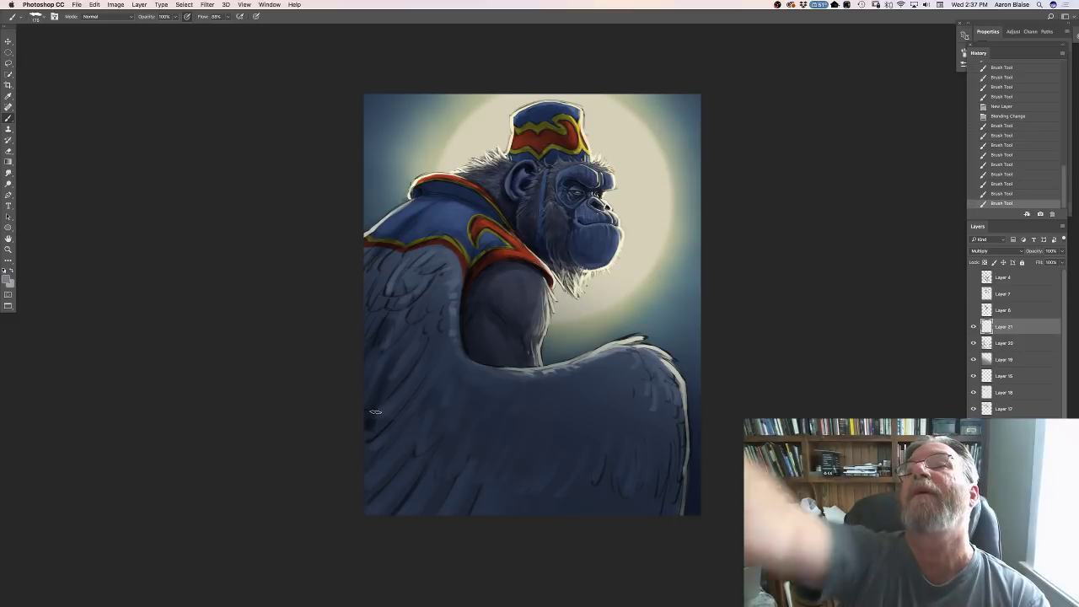
Switch to a broad textured brush, enlarge it, and shade the lower part of the wing's curved end.
{"action": "left_click", "coordinate": [34, 18]}
{"action": "left_click", "coordinate": [315, 266]}
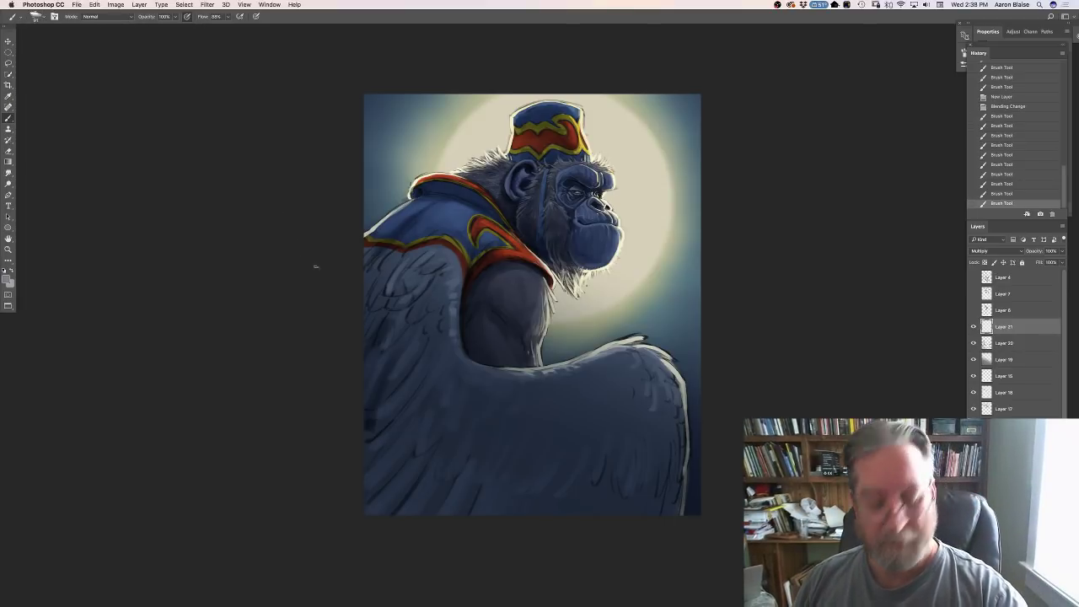
{"action": "key", "text": "]"}
{"action": "key", "text": "]"}
{"action": "key", "text": "]"}
{"action": "key", "text": "]"}
{"action": "key", "text": "]"}
{"action": "key", "text": "]"}
{"action": "key", "text": "]"}
{"action": "key", "text": "]"}
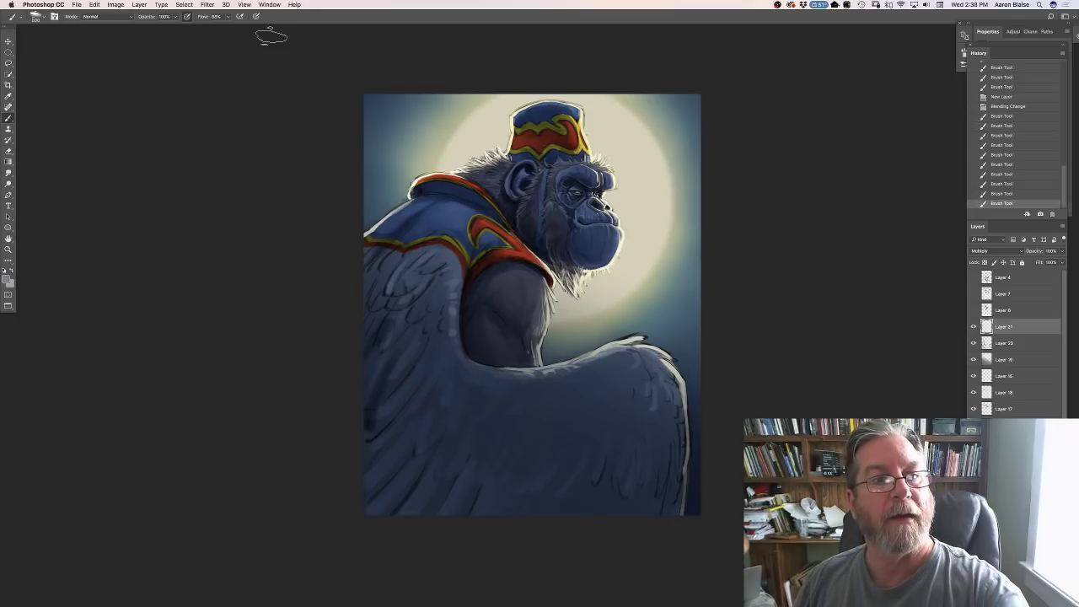
{"action": "left_click_drag", "start_coordinate": [638, 451], "coordinate": [632, 477]}
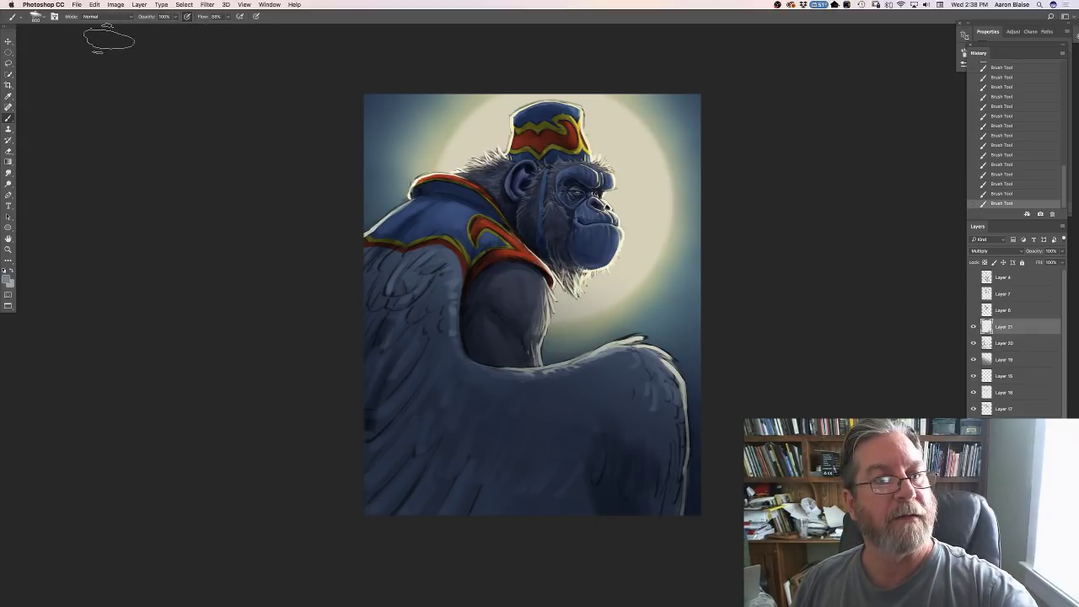
Display the brush settings and darken the wings, arm and costume with broad, soft strokes.
{"action": "left_click", "coordinate": [55, 16]}
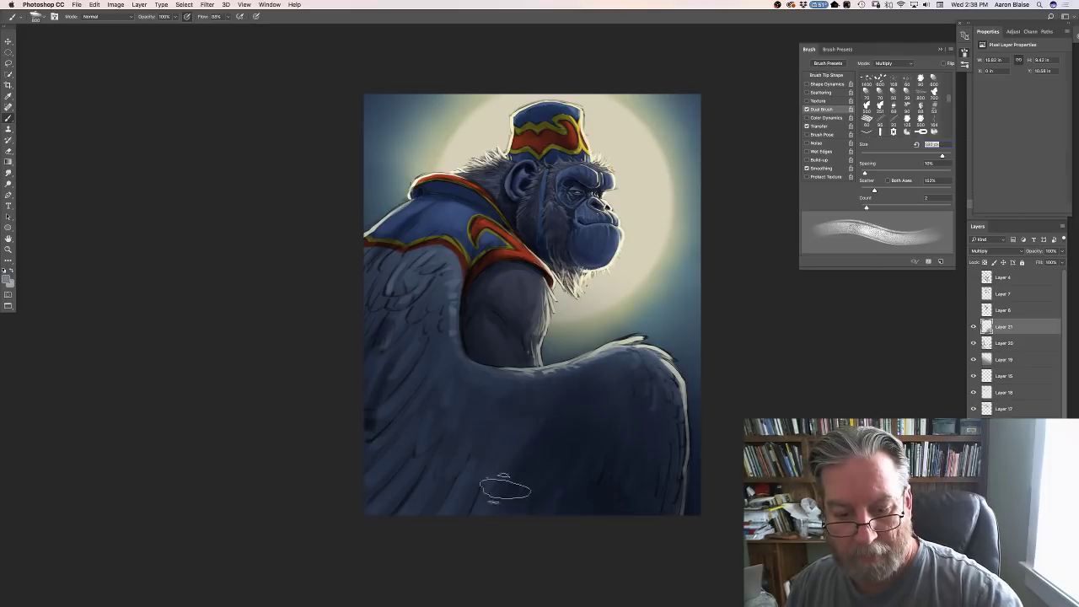
{"action": "mouse_move", "coordinate": [500, 486]}
{"action": "left_mouse_down"}
{"action": "mouse_move", "coordinate": [481, 397]}
{"action": "mouse_move", "coordinate": [451, 472]}
{"action": "mouse_move", "coordinate": [441, 409]}
{"action": "mouse_move", "coordinate": [348, 481]}
{"action": "mouse_move", "coordinate": [397, 345]}
{"action": "mouse_move", "coordinate": [512, 414]}
{"action": "mouse_move", "coordinate": [396, 291]}
{"action": "mouse_move", "coordinate": [369, 441]}
{"action": "mouse_move", "coordinate": [404, 416]}
{"action": "mouse_move", "coordinate": [502, 276]}
{"action": "mouse_move", "coordinate": [480, 354]}
{"action": "mouse_move", "coordinate": [514, 300]}
{"action": "mouse_move", "coordinate": [474, 228]}
{"action": "mouse_move", "coordinate": [462, 253]}
{"action": "mouse_move", "coordinate": [426, 240]}
{"action": "mouse_move", "coordinate": [394, 270]}
{"action": "mouse_move", "coordinate": [409, 231]}
{"action": "mouse_move", "coordinate": [425, 307]}
{"action": "mouse_move", "coordinate": [448, 345]}
{"action": "mouse_move", "coordinate": [416, 310]}
{"action": "mouse_move", "coordinate": [357, 424]}
{"action": "mouse_move", "coordinate": [374, 458]}
{"action": "mouse_move", "coordinate": [488, 207]}
{"action": "mouse_move", "coordinate": [419, 297]}
{"action": "mouse_move", "coordinate": [502, 246]}
{"action": "mouse_move", "coordinate": [501, 308]}
{"action": "mouse_move", "coordinate": [525, 218]}
{"action": "mouse_move", "coordinate": [504, 201]}
{"action": "mouse_move", "coordinate": [548, 119]}
{"action": "mouse_move", "coordinate": [536, 150]}
{"action": "mouse_move", "coordinate": [586, 331]}
{"action": "mouse_move", "coordinate": [556, 173]}
{"action": "mouse_move", "coordinate": [529, 293]}
{"action": "left_mouse_up"}
{"action": "left_click", "coordinate": [531, 293], "text": "ctrl"}
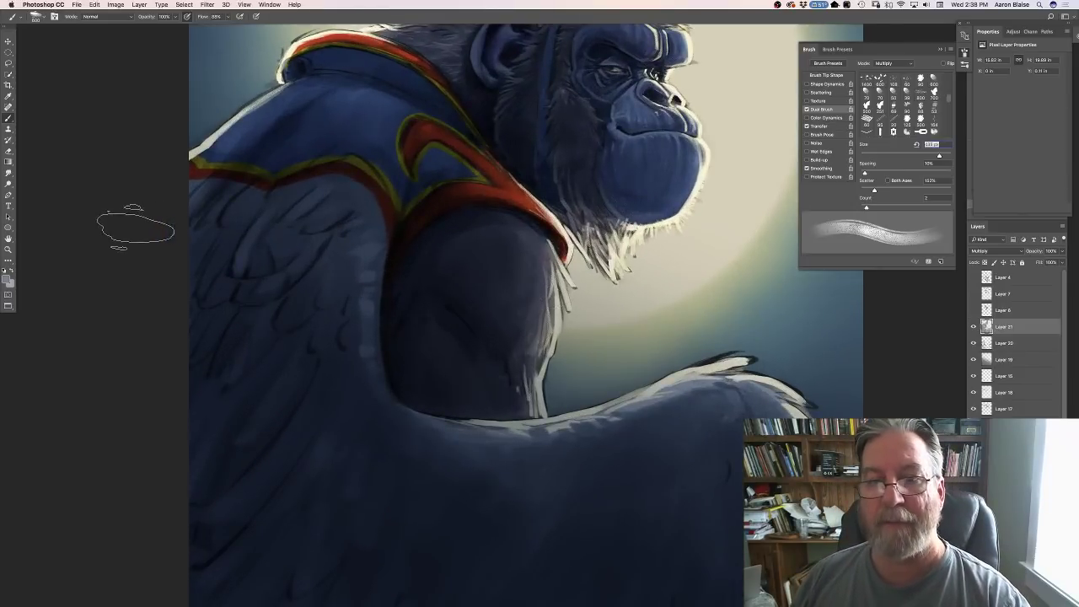
Examine the shaded figure against the moon, both close up and in full view.
{"action": "left_click", "coordinate": [101, 224], "text": "alt"}
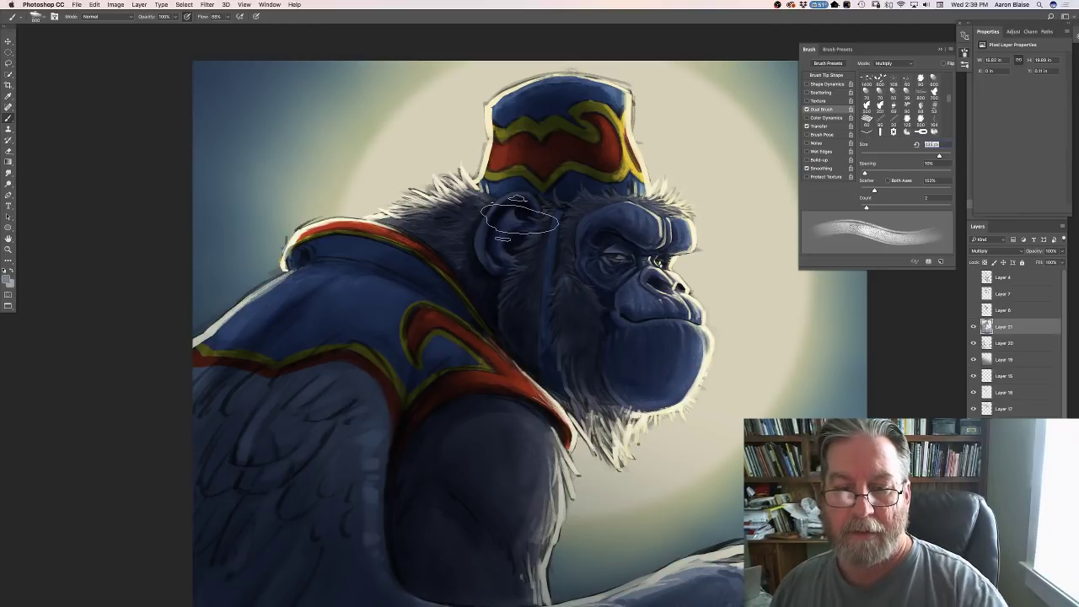
{"action": "key", "text": "super+minus"}
{"action": "key", "text": "super+minus"}
{"action": "key", "text": "super+minus"}
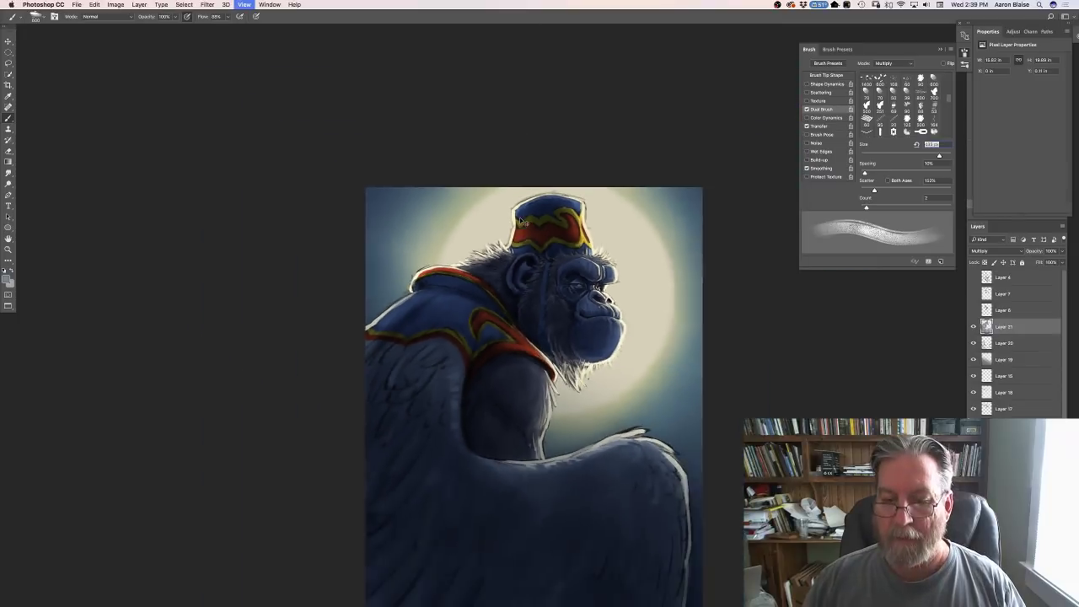
{"action": "key", "text": "super+plus"}
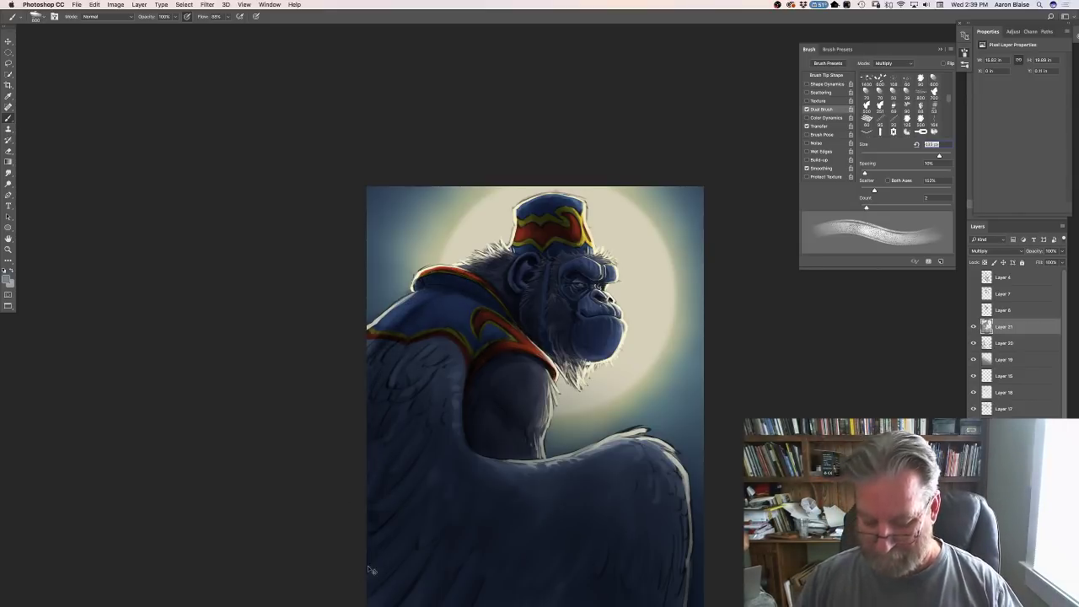
{"action": "key", "text": "super+minus"}
{"action": "key", "text": "super+minus"}
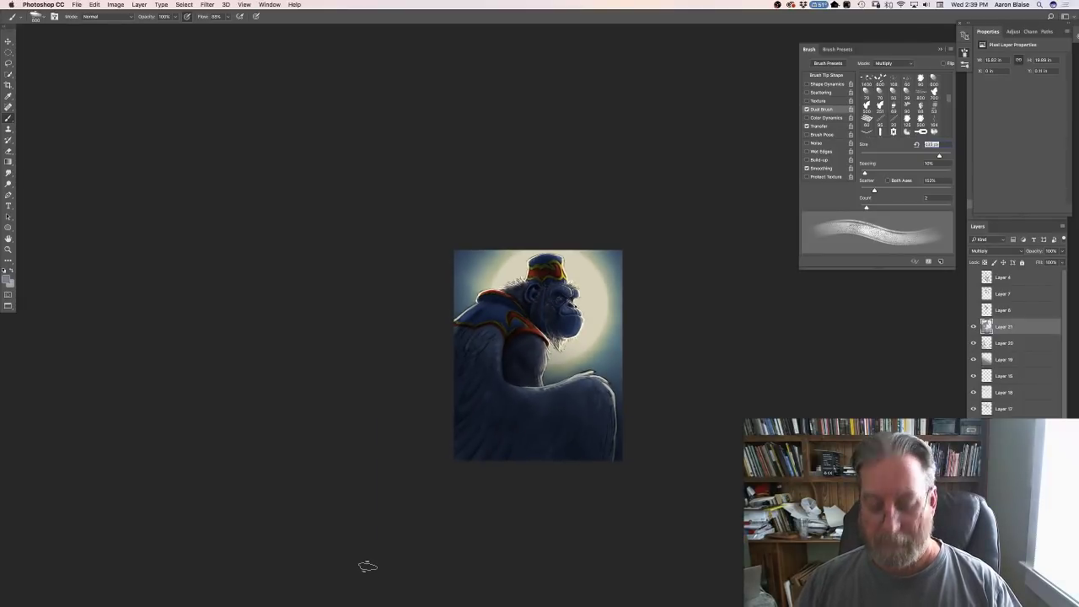
{"action": "key", "text": "super+plus"}
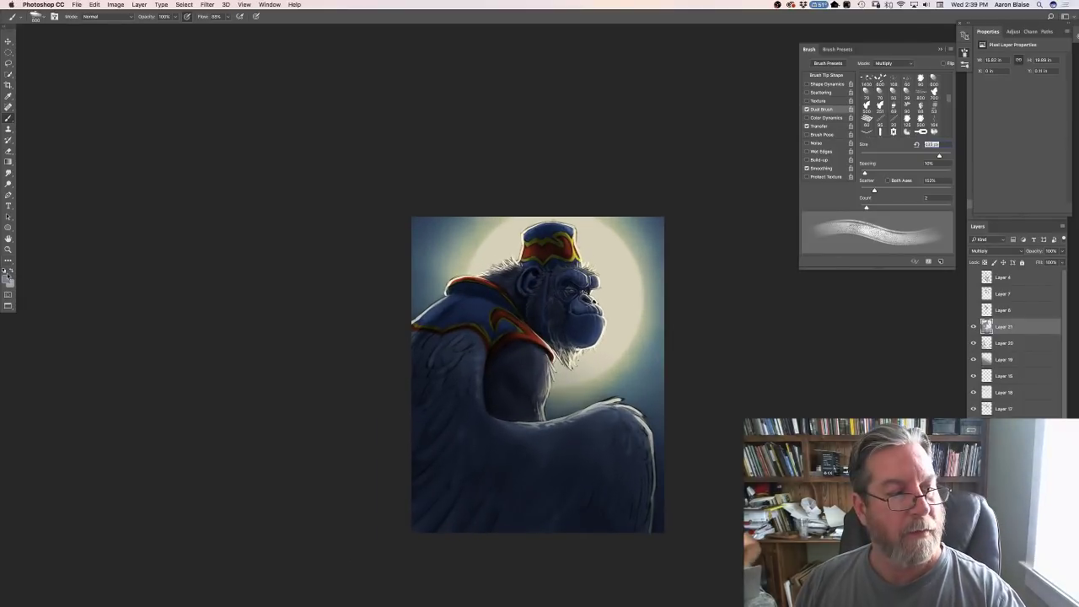
Set the foreground color to a darker muted blue (H 213, S 25%, B 40%) and enlarge the brush to 1000 px.
{"action": "left_click", "coordinate": [8, 276]}
{"action": "left_click", "coordinate": [145, 407]}
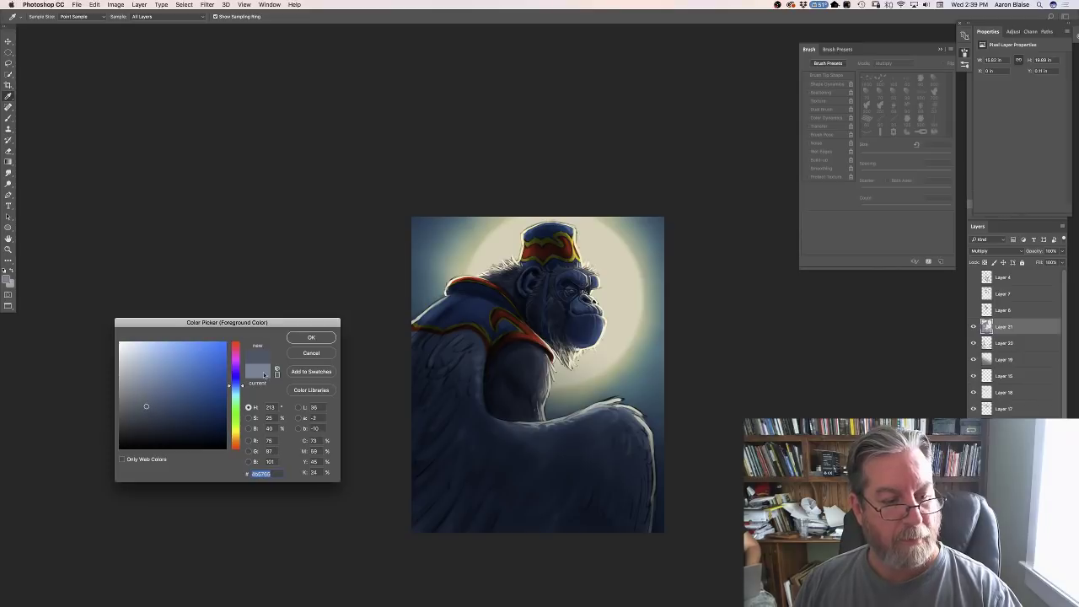
{"action": "left_click", "coordinate": [311, 337]}
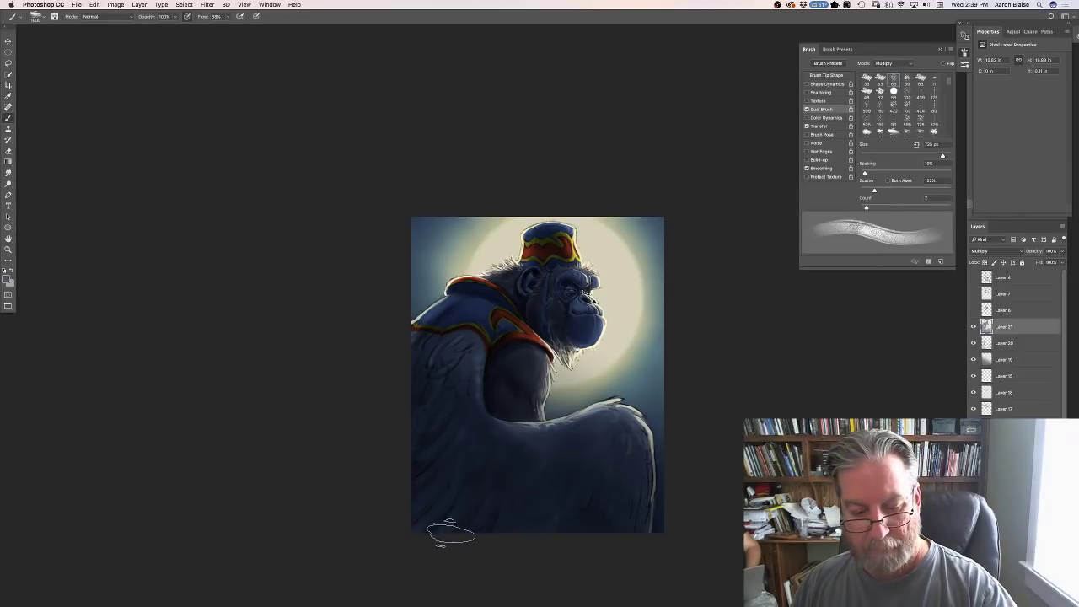
{"action": "key", "text": "bracketright"}
{"action": "key", "text": "bracketright"}
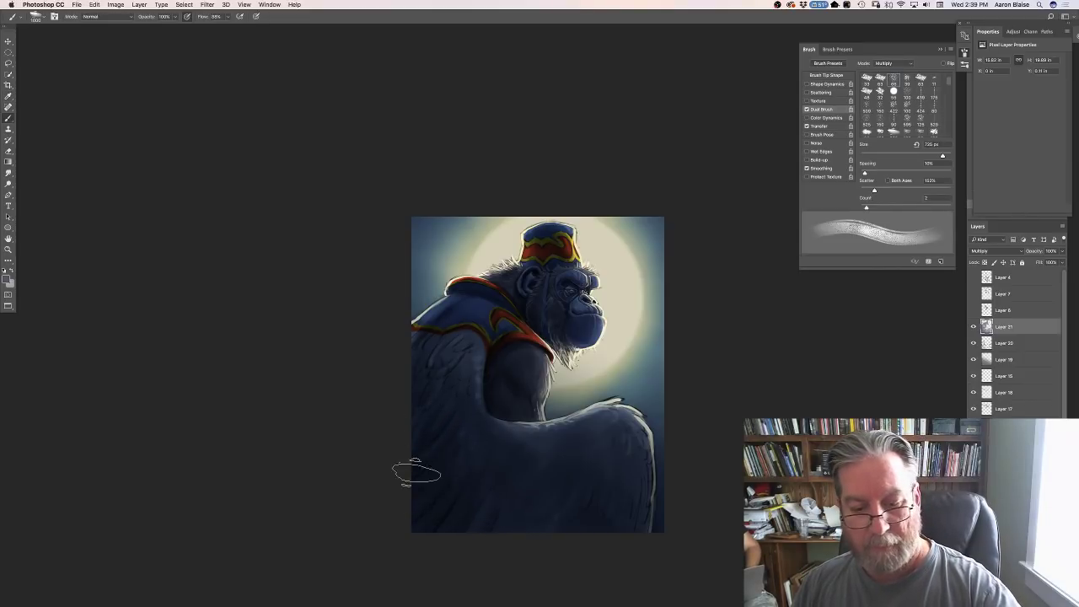
Darken the lower wings with broad Multiply strokes and erase the shading that spills over the moon and sky.
{"action": "mouse_move", "coordinate": [595, 478]}
{"action": "left_mouse_down"}
{"action": "mouse_move", "coordinate": [632, 433]}
{"action": "mouse_move", "coordinate": [670, 553]}
{"action": "mouse_move", "coordinate": [673, 482]}
{"action": "left_mouse_up"}
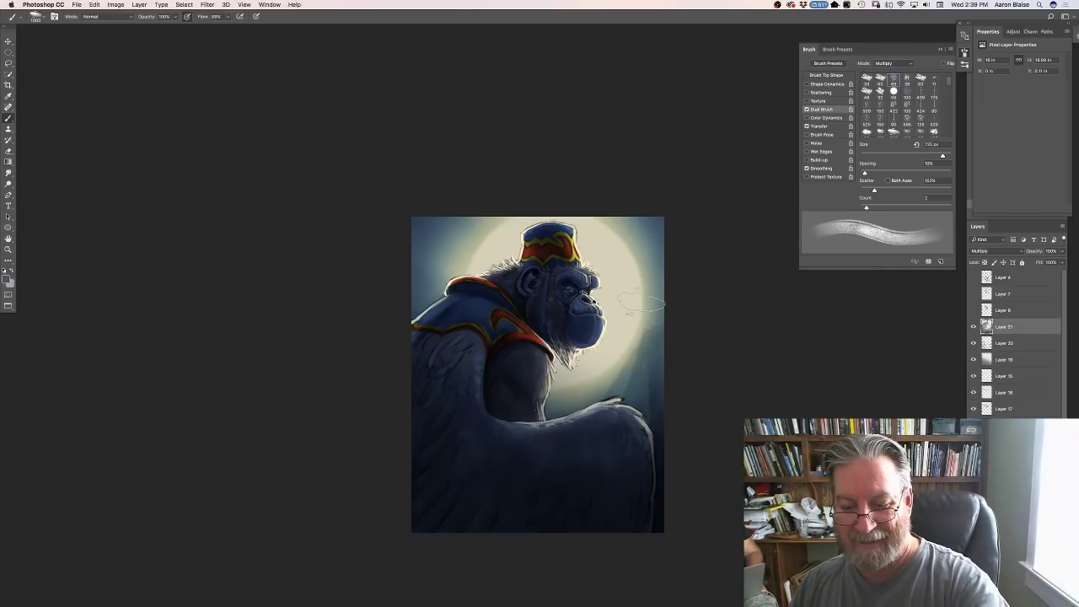
{"action": "left_click_drag", "start_coordinate": [617, 324], "coordinate": [734, 365]}
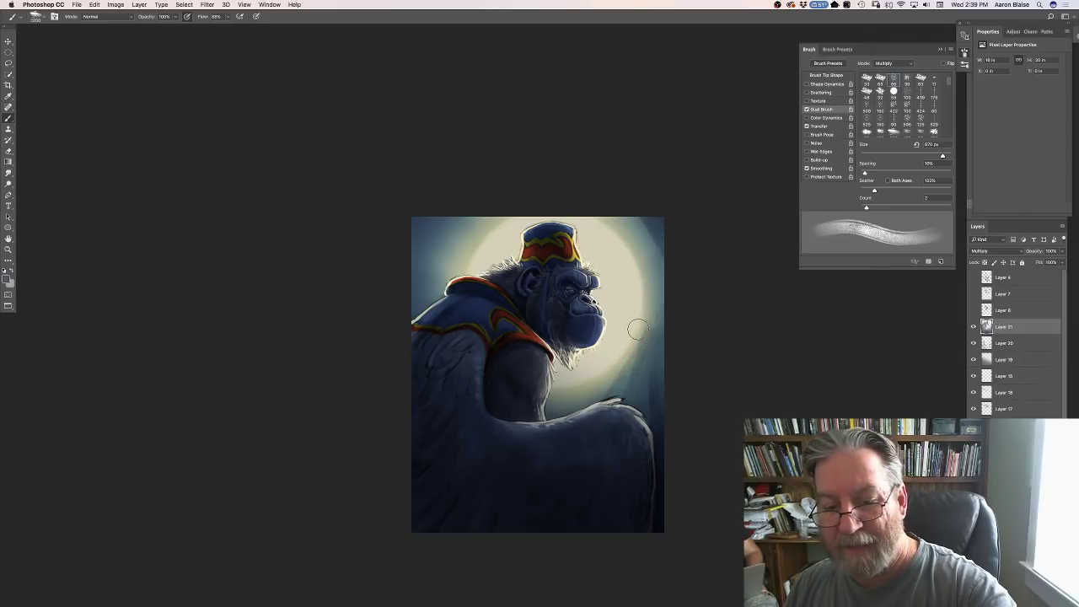
{"action": "key", "text": "bracketleft"}
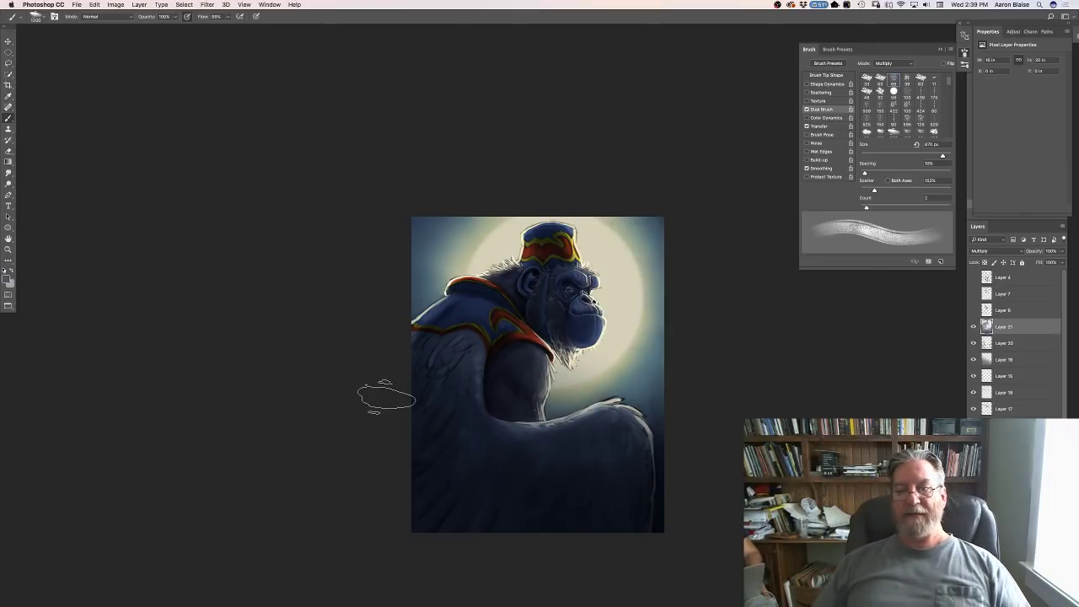
Sample the pale rim-light color from the arm's front fur edge as foreground color and add a new layer.
{"action": "key", "text": "super+equal"}
{"action": "key", "text": "super+equal"}
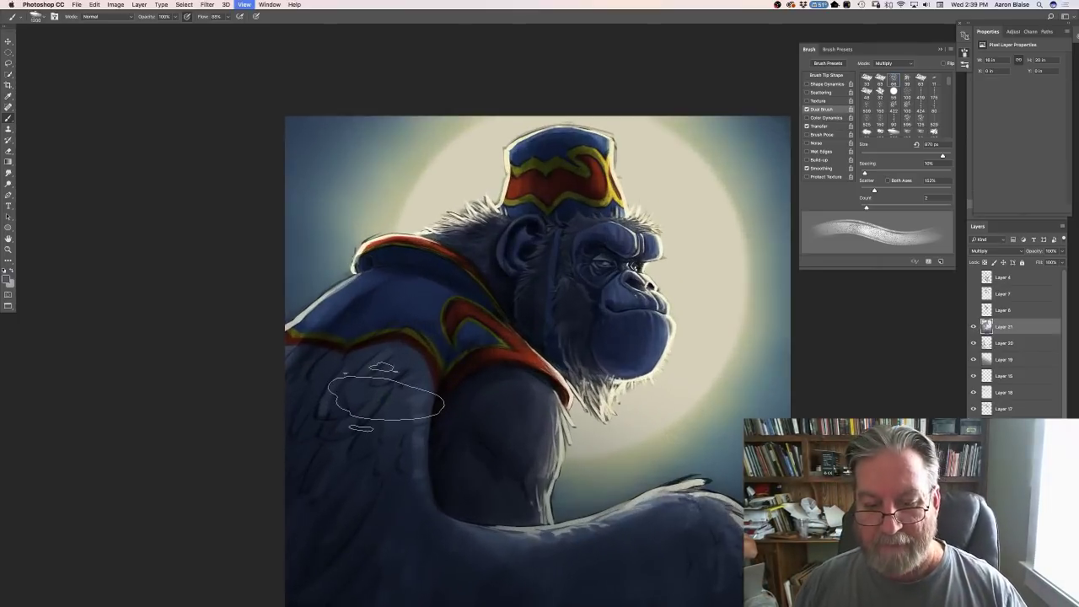
{"action": "left_click", "coordinate": [7, 278]}
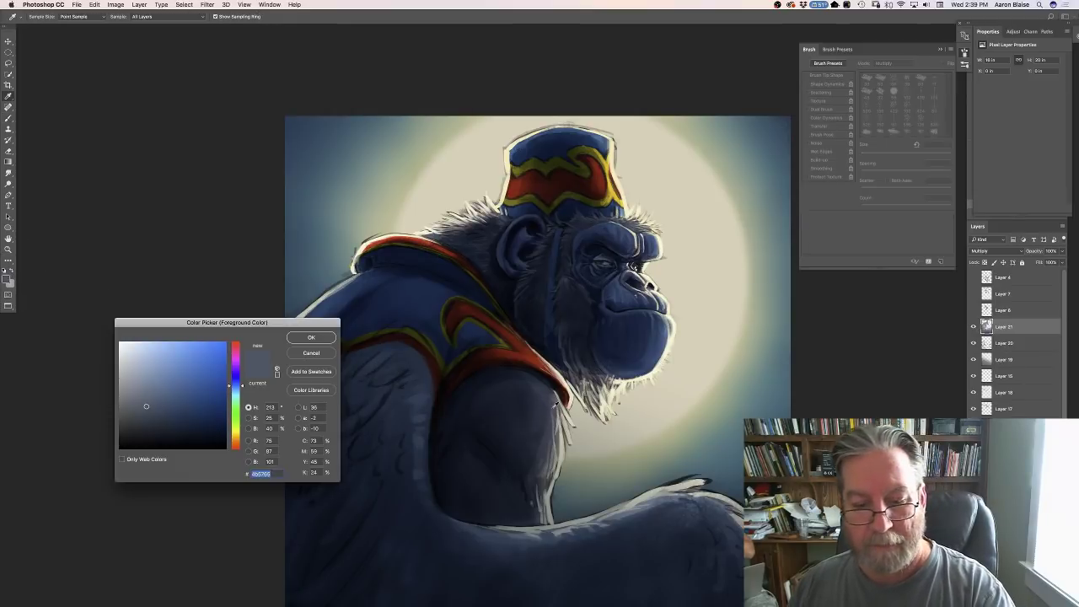
{"action": "left_click", "coordinate": [563, 426]}
{"action": "key", "text": "Return"}
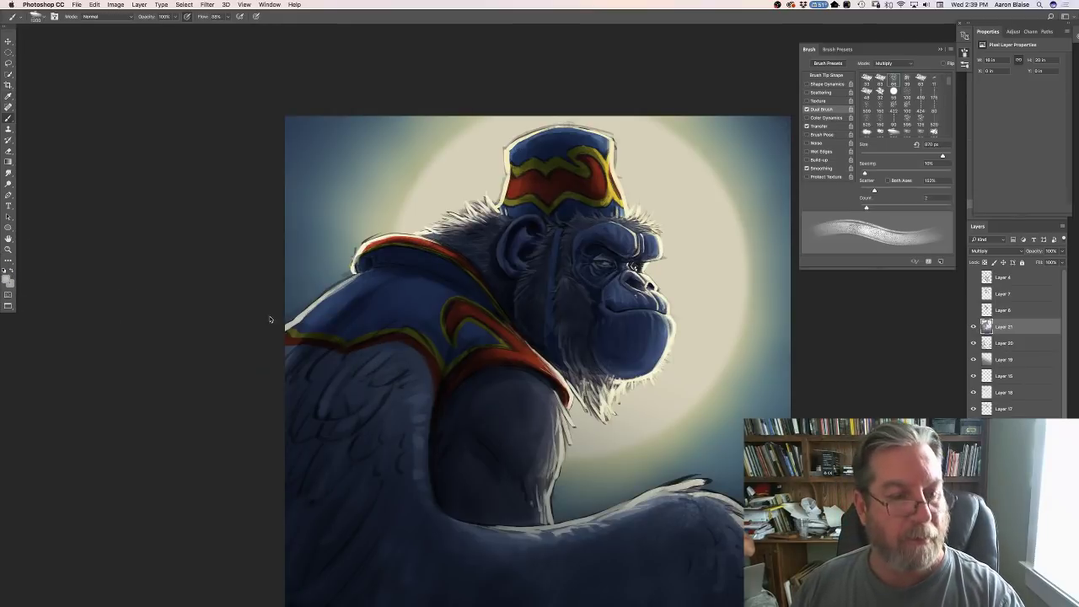
{"action": "key", "text": "super+alt+shift+n"}
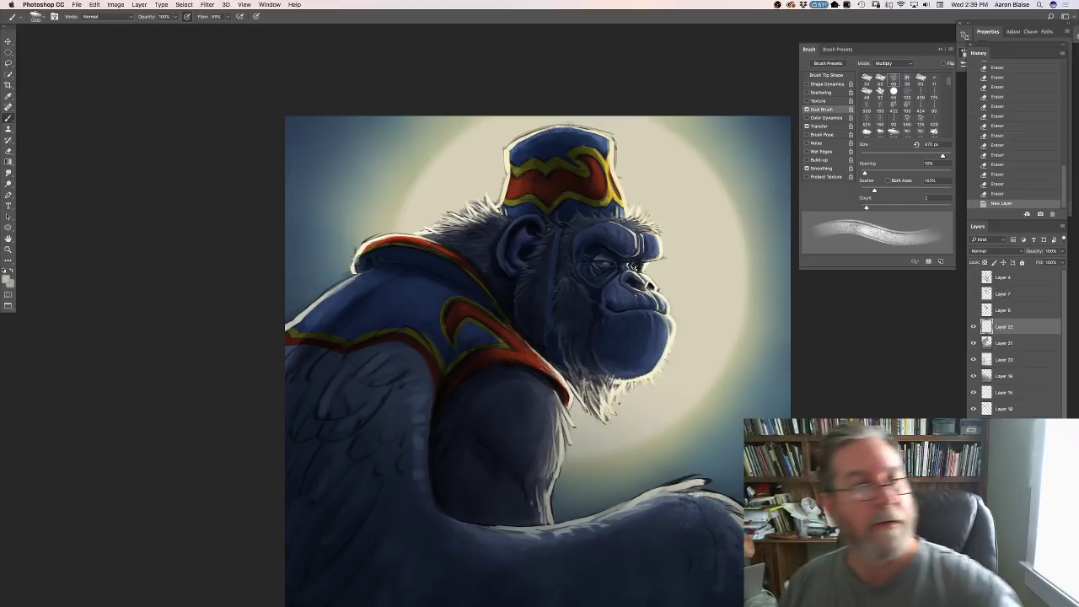
Switch to a small textured brush and paint fine pale hairs along the front edge of the upper arm.
{"action": "left_click", "coordinate": [33, 16]}
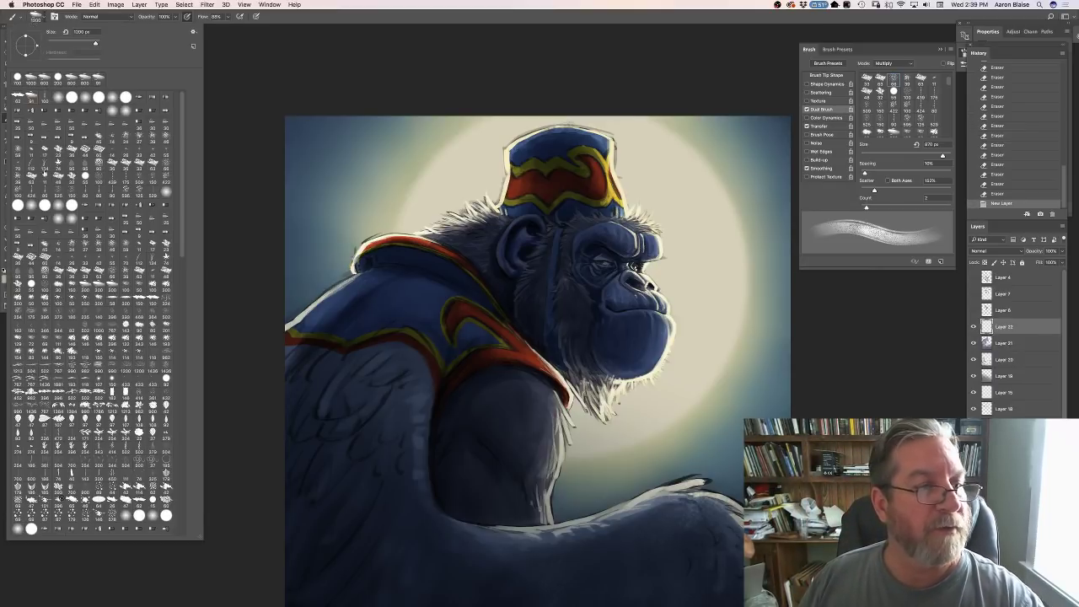
{"action": "left_click", "coordinate": [140, 162]}
{"action": "left_click", "coordinate": [255, 213]}
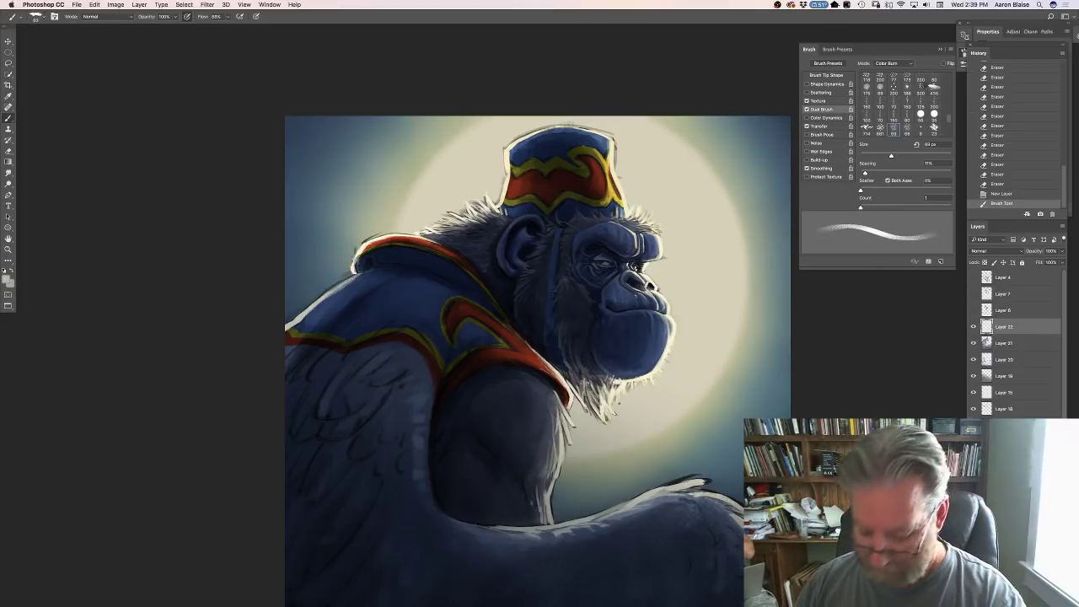
{"action": "key", "text": "bracketleft"}
{"action": "key", "text": "bracketleft"}
{"action": "key", "text": "bracketleft"}
{"action": "left_click_drag", "start_coordinate": [555, 398], "coordinate": [556, 420]}
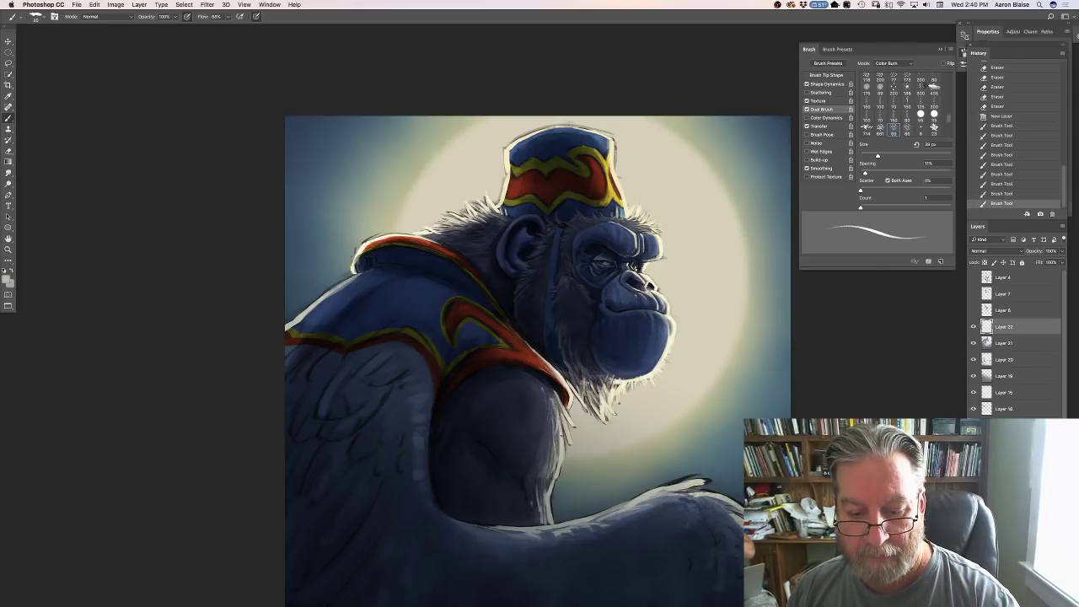
{"action": "mouse_move", "coordinate": [566, 436]}
{"action": "left_mouse_down"}
{"action": "mouse_move", "coordinate": [561, 485]}
{"action": "mouse_move", "coordinate": [551, 485]}
{"action": "left_mouse_up"}
{"action": "left_click_drag", "start_coordinate": [548, 431], "coordinate": [548, 456]}
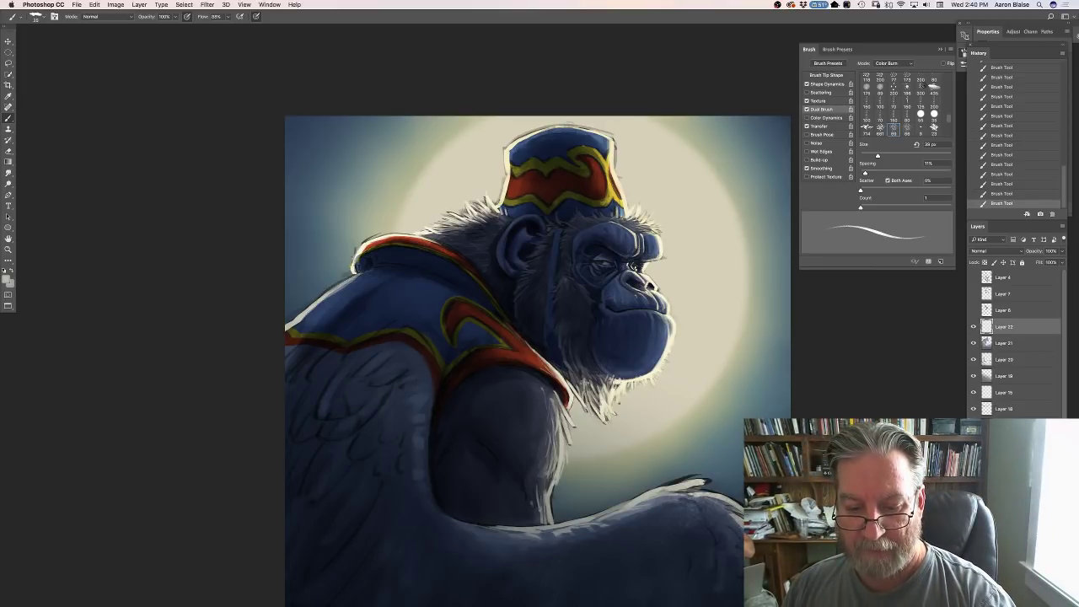
Lighten the foreground color to a brighter off-white (H 57, S 7%, B 89%) and add a pale hair to the chin beard.
{"action": "left_click", "coordinate": [8, 279]}
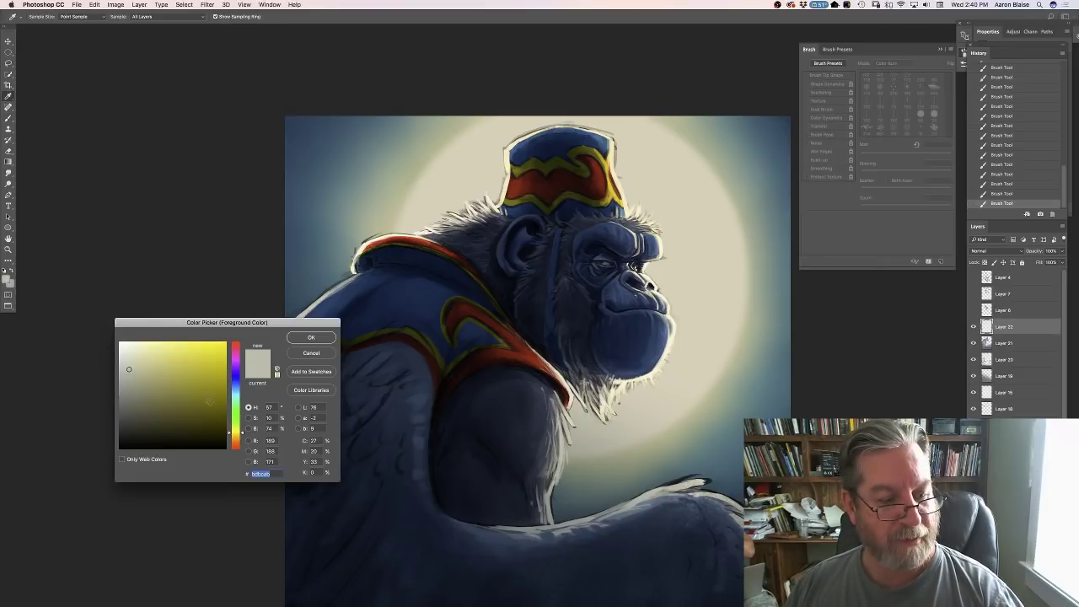
{"action": "left_click", "coordinate": [126, 356]}
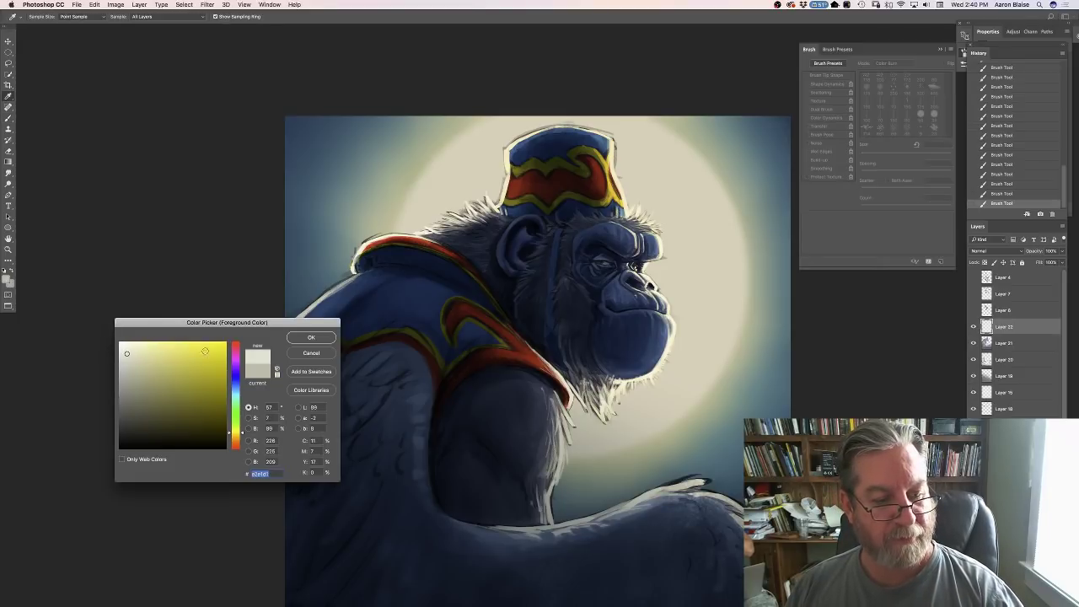
{"action": "left_click", "coordinate": [311, 337]}
{"action": "mouse_move", "coordinate": [593, 390]}
{"action": "left_mouse_down"}
{"action": "mouse_move", "coordinate": [599, 402]}
{"action": "mouse_move", "coordinate": [587, 408]}
{"action": "left_mouse_up"}
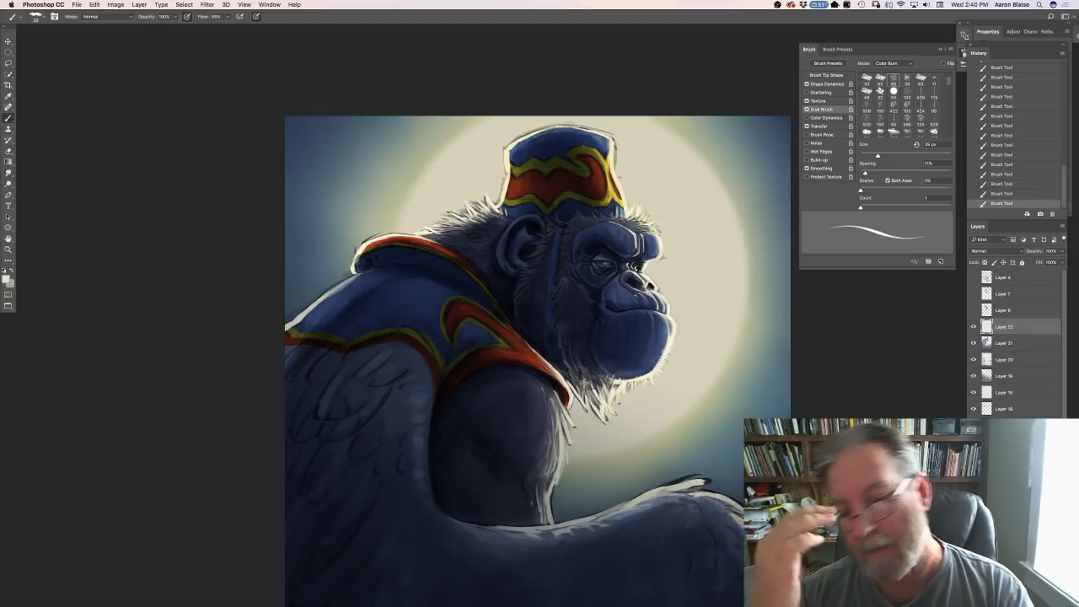
Sample the mid blue of the ape's face as foreground color (H 214, S 56%, B 39%).
{"action": "left_click", "coordinate": [6, 275]}
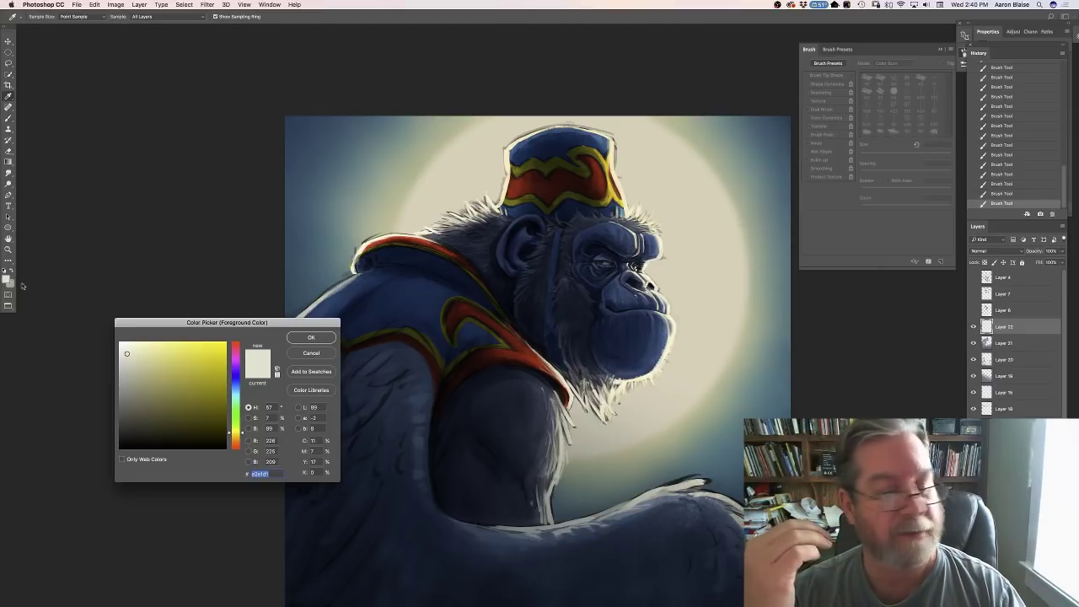
{"action": "left_click", "coordinate": [615, 293]}
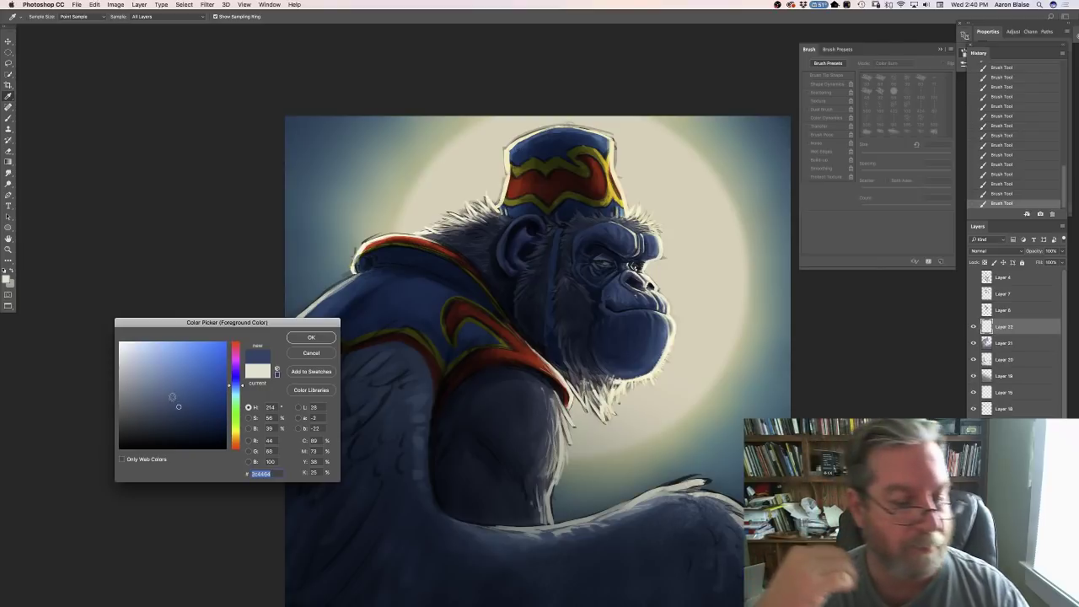
{"action": "key", "text": "Return"}
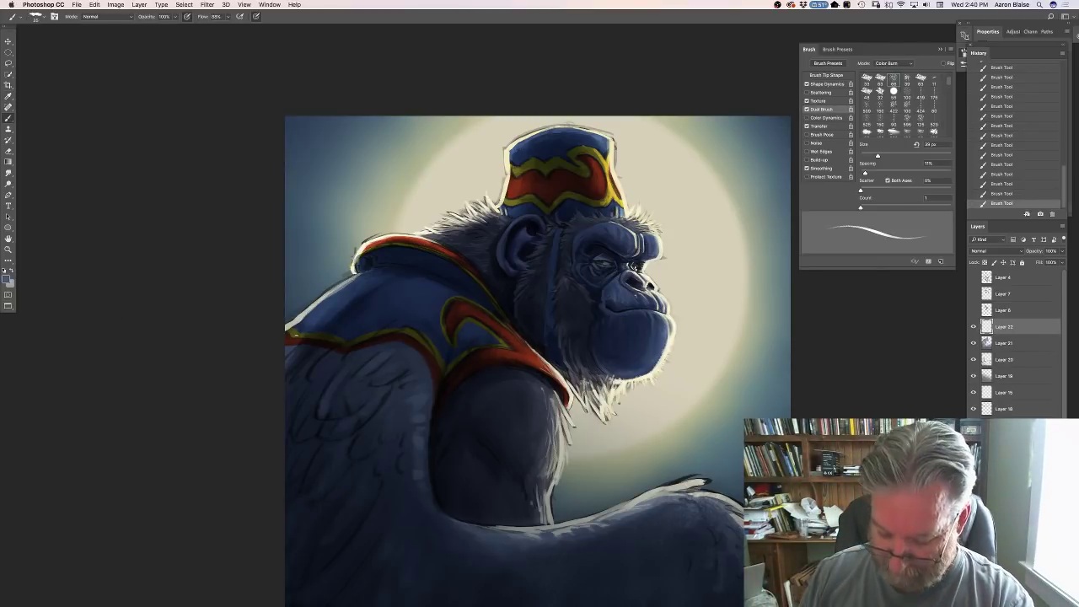
Reduce the brush size and erase stray paint around the corner of the mouth and the adjoining cheek.
{"action": "key", "text": "super+equal"}
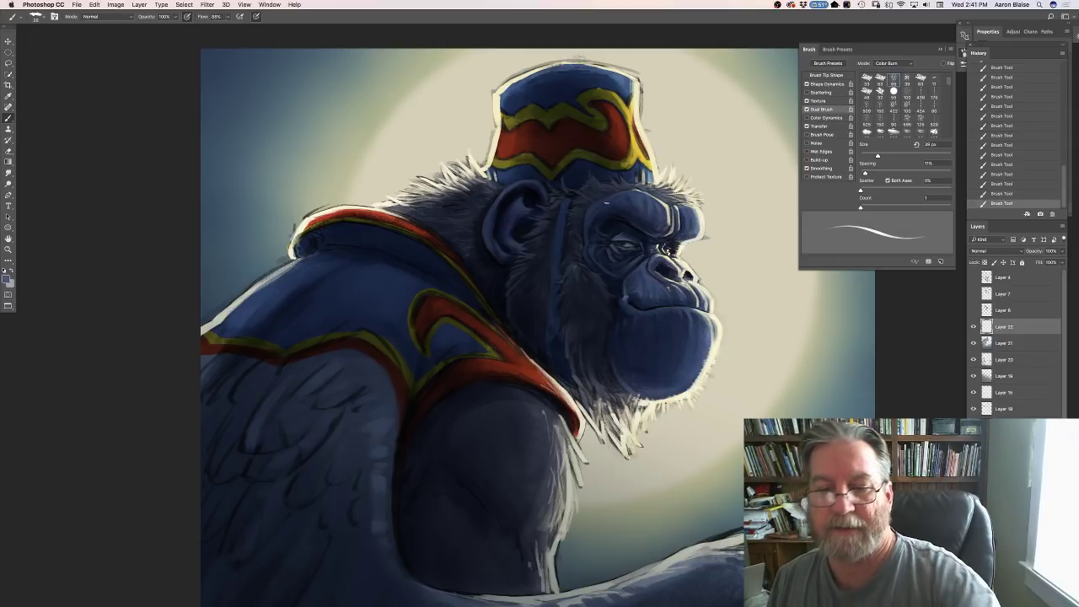
{"action": "left_click_drag", "start_coordinate": [118, 387], "coordinate": [67, 392]}
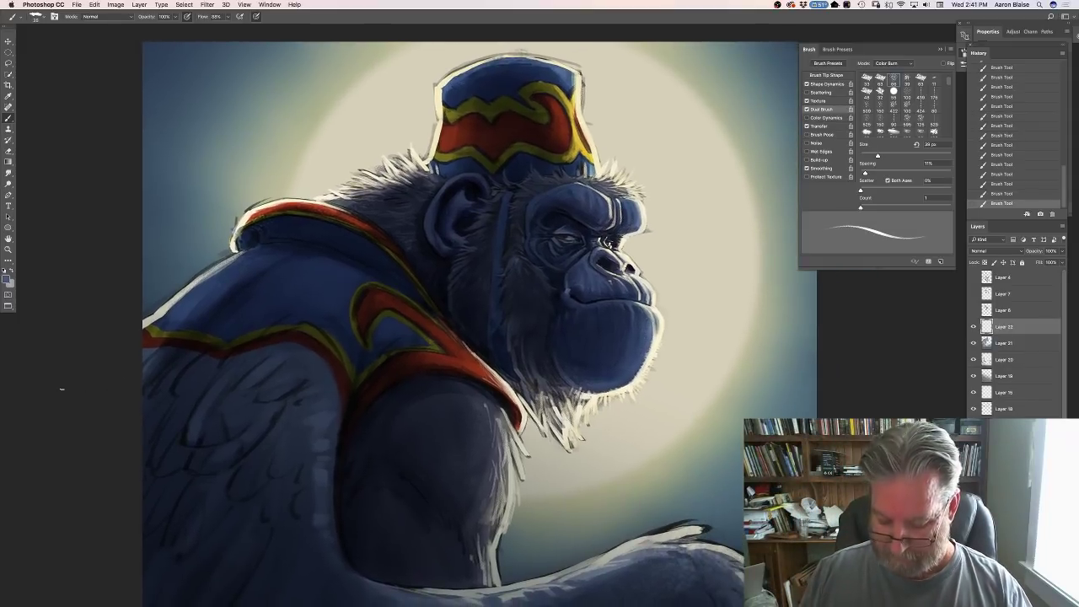
{"action": "key", "text": "super+equal"}
{"action": "key", "text": "e"}
{"action": "left_click_drag", "start_coordinate": [578, 277], "coordinate": [579, 268]}
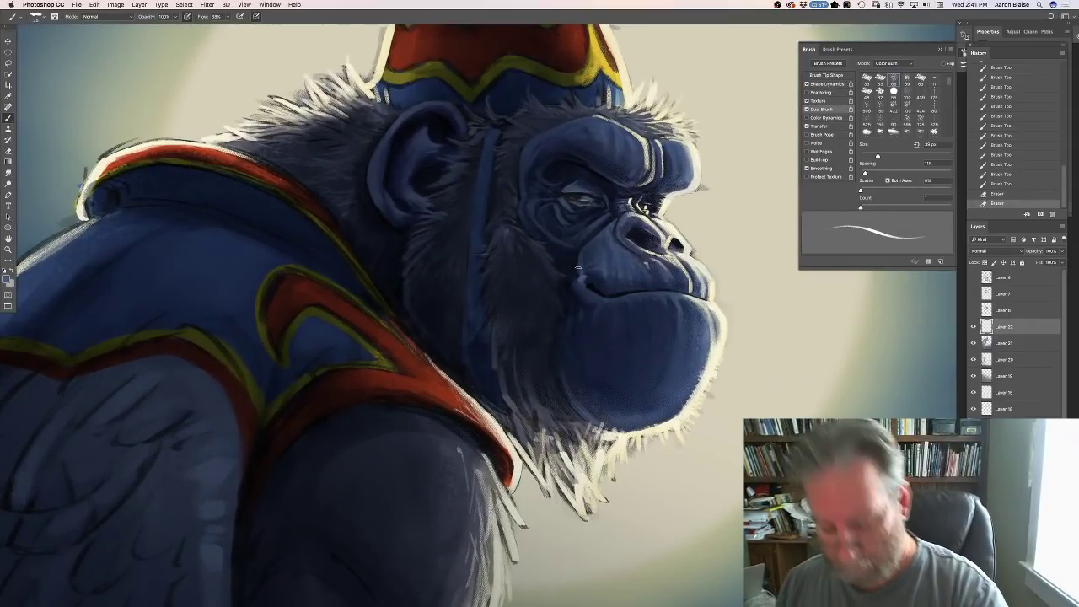
{"action": "key", "text": "bracketleft"}
{"action": "key", "text": "bracketleft"}
{"action": "key", "text": "bracketleft"}
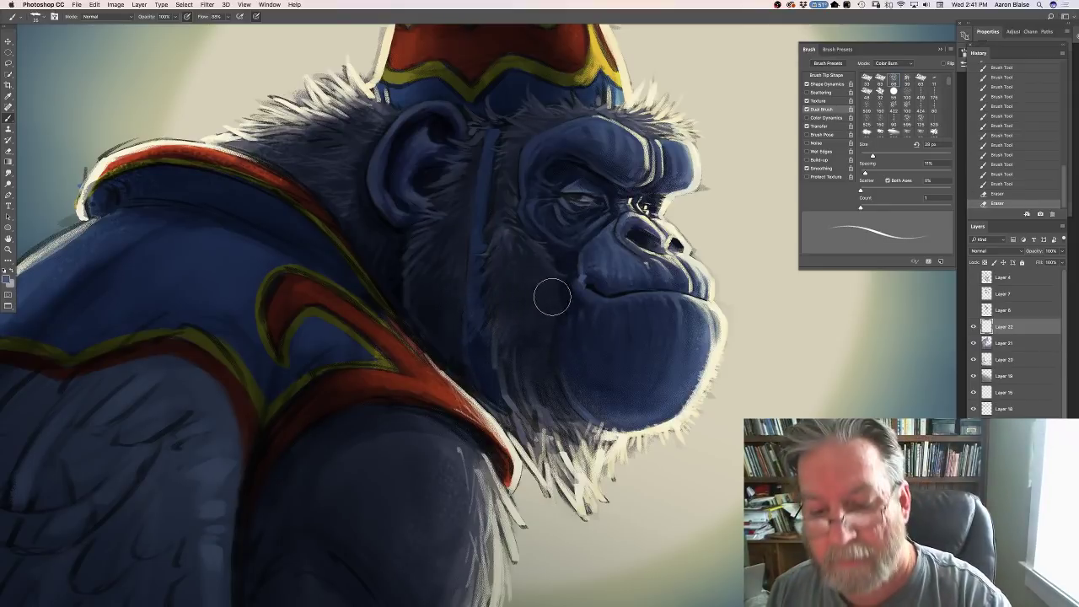
{"action": "left_click_drag", "start_coordinate": [580, 276], "coordinate": [570, 254]}
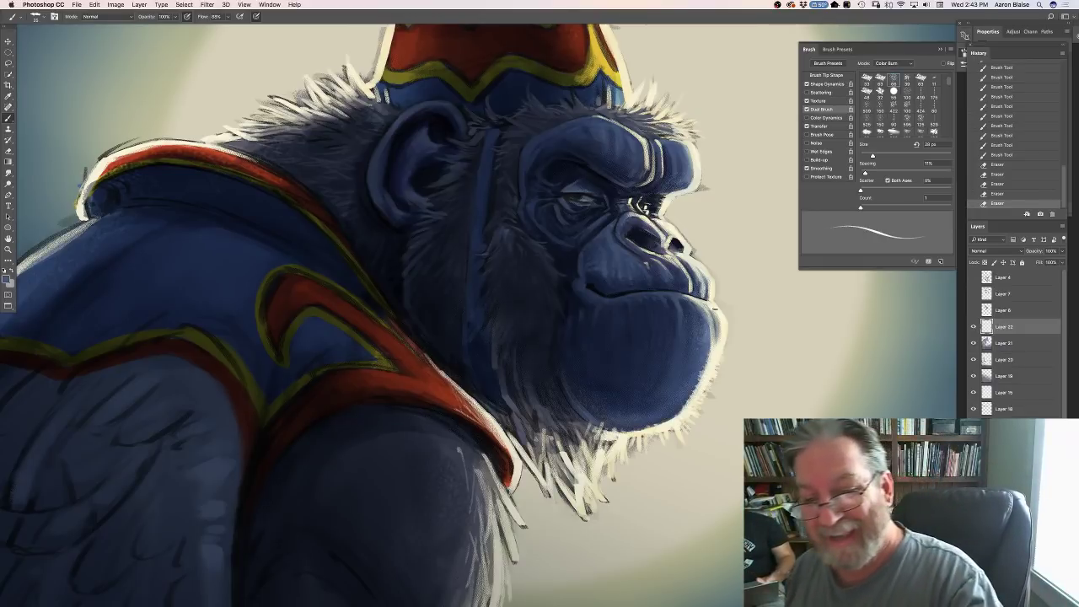
{"action": "left_click_drag", "start_coordinate": [714, 306], "coordinate": [710, 320]}
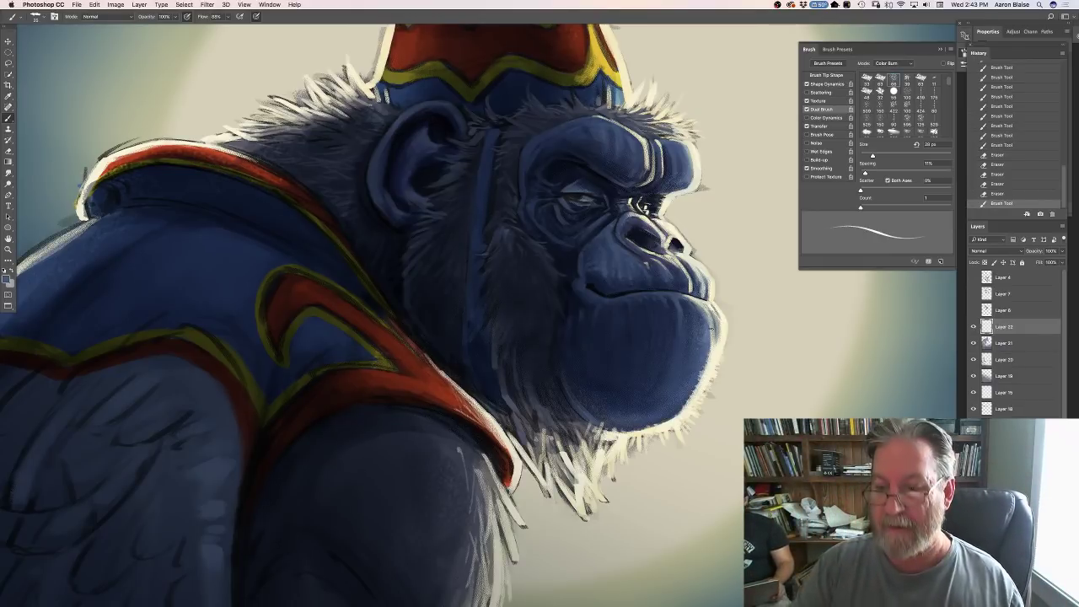
{"action": "key", "text": "ctrl+z"}
{"action": "left_click", "coordinate": [1050, 214]}
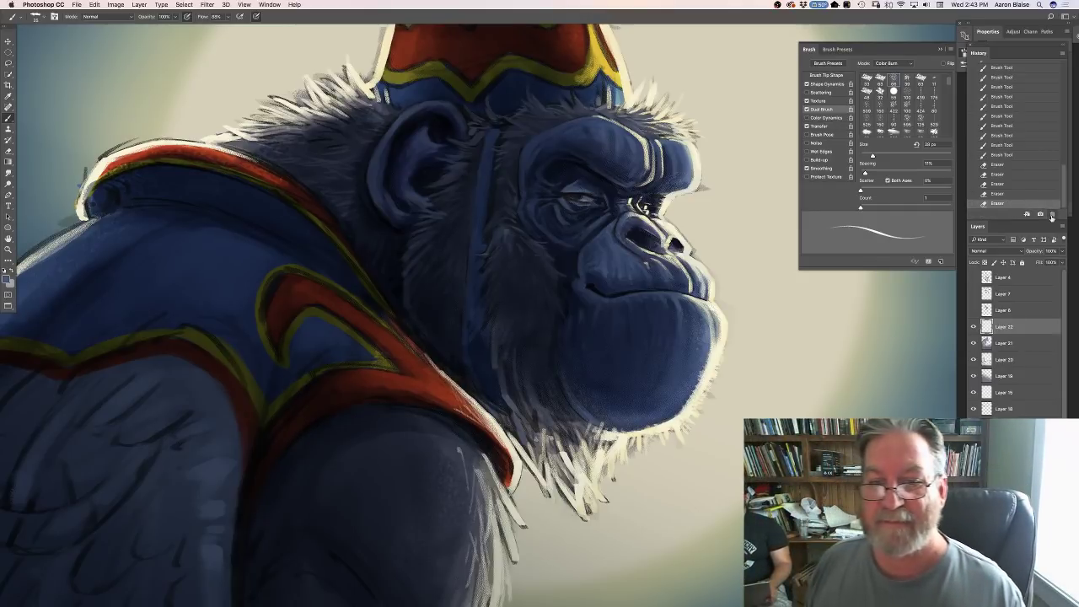
Dab small blue highlights on the skin folds at the mouth corner and onto the upper chin.
{"action": "left_click", "coordinate": [582, 285]}
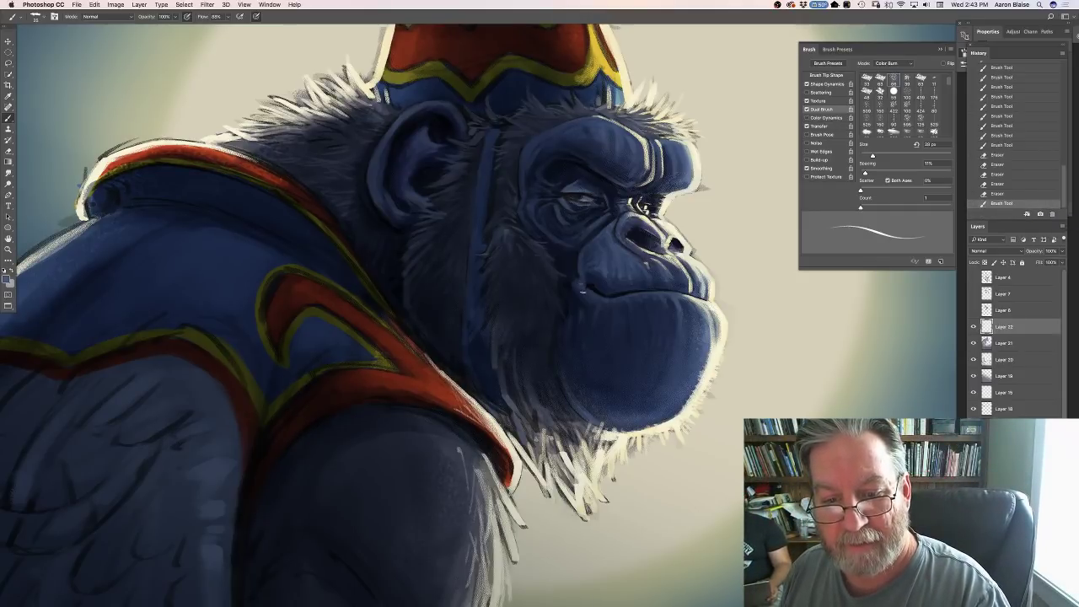
{"action": "left_click", "coordinate": [581, 285]}
{"action": "left_click", "coordinate": [581, 284]}
{"action": "left_click", "coordinate": [582, 285]}
{"action": "left_click", "coordinate": [581, 285]}
{"action": "left_click", "coordinate": [581, 285]}
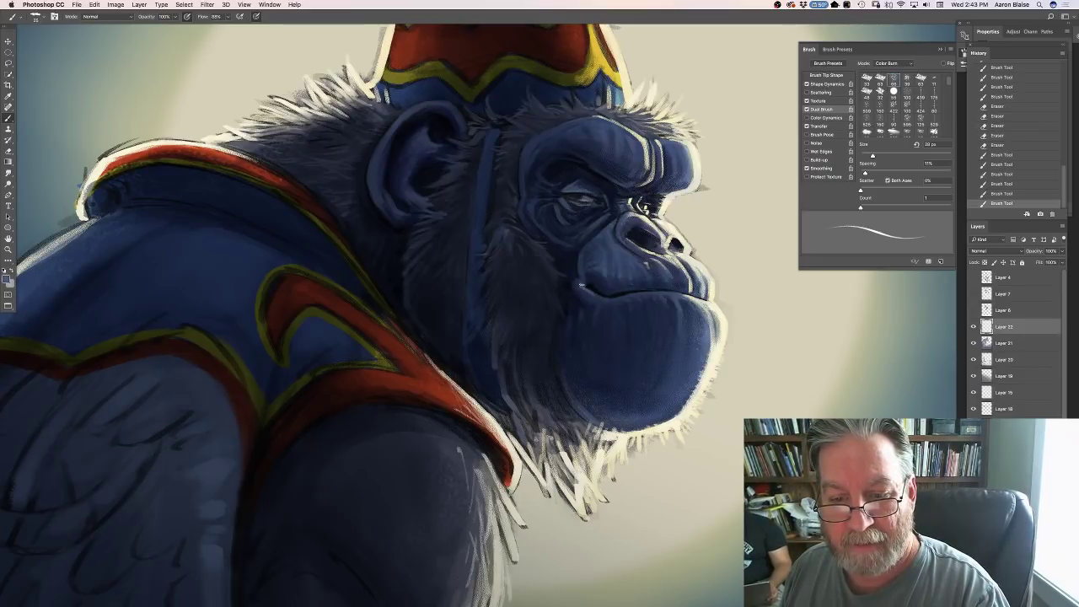
{"action": "left_click", "coordinate": [581, 287]}
{"action": "left_click", "coordinate": [582, 286]}
{"action": "left_click", "coordinate": [581, 288]}
{"action": "left_click", "coordinate": [594, 308]}
{"action": "left_click", "coordinate": [606, 331]}
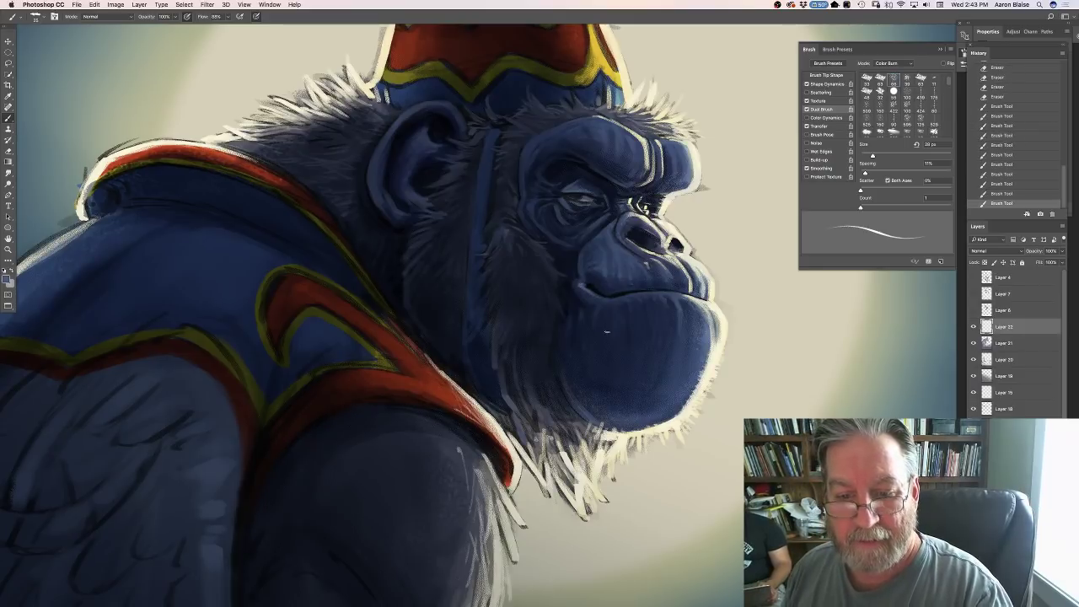
Enlarge the brush and paint soft blue highlights on the muzzle just above the lip line.
{"action": "key", "text": "bracketright"}
{"action": "key", "text": "bracketright"}
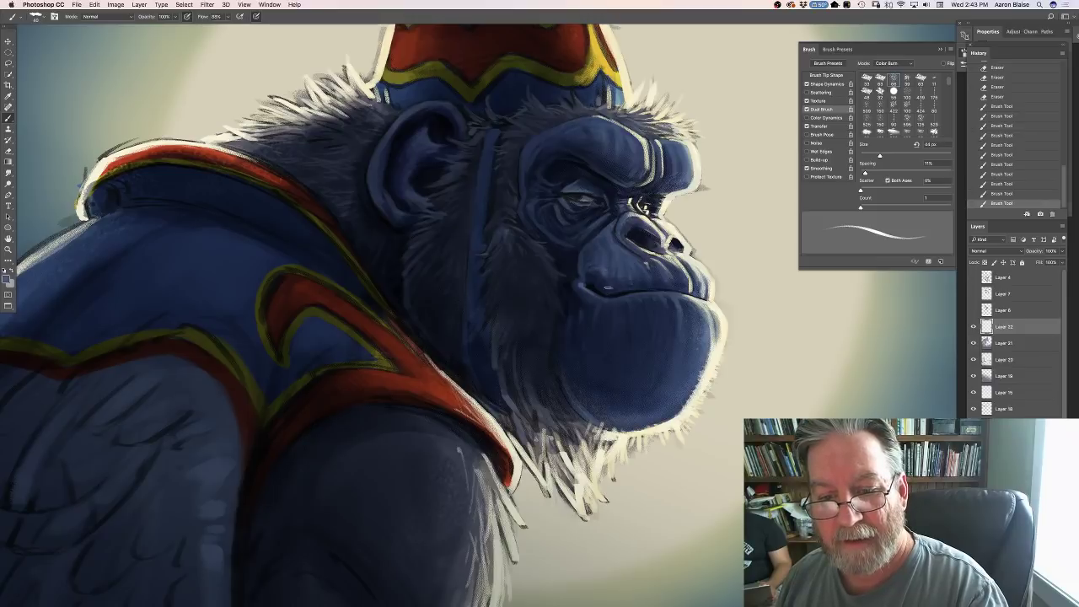
{"action": "left_click", "coordinate": [605, 286]}
{"action": "left_click", "coordinate": [605, 286]}
{"action": "left_click", "coordinate": [605, 286]}
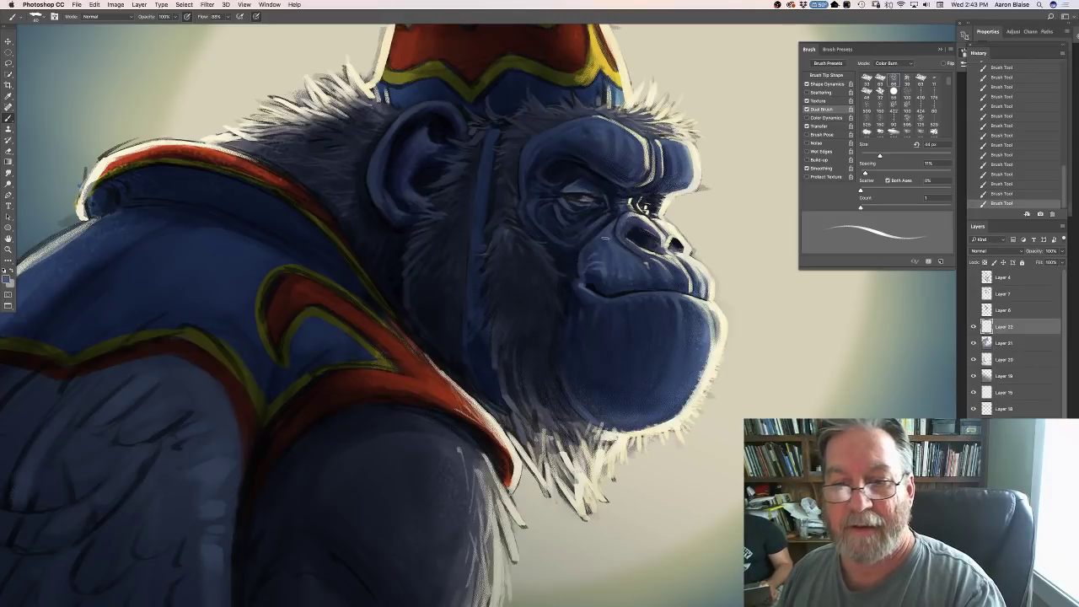
Set the foreground color to a lighter, slightly less saturated blue for the face highlights.
{"action": "left_click", "coordinate": [7, 278]}
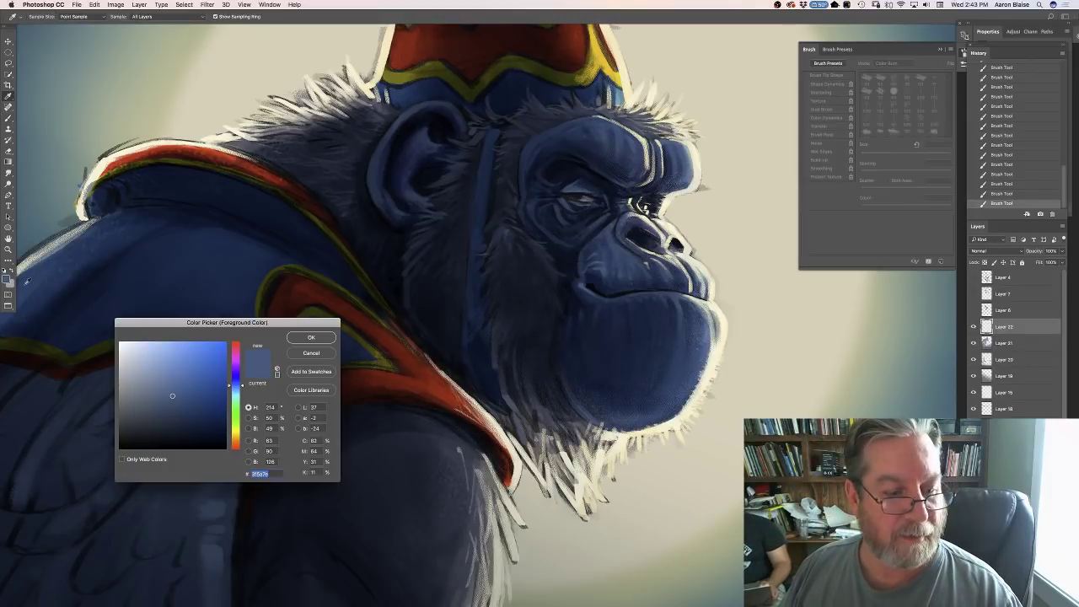
{"action": "left_click", "coordinate": [166, 379]}
{"action": "left_click", "coordinate": [324, 337]}
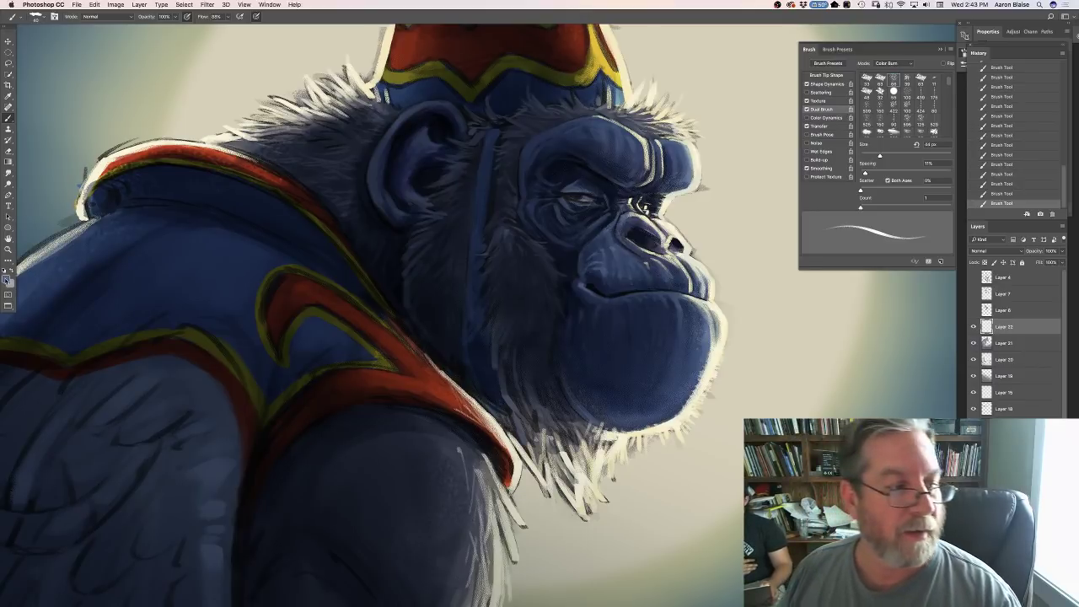
{"action": "left_click", "coordinate": [6, 278]}
{"action": "key", "text": "Return"}
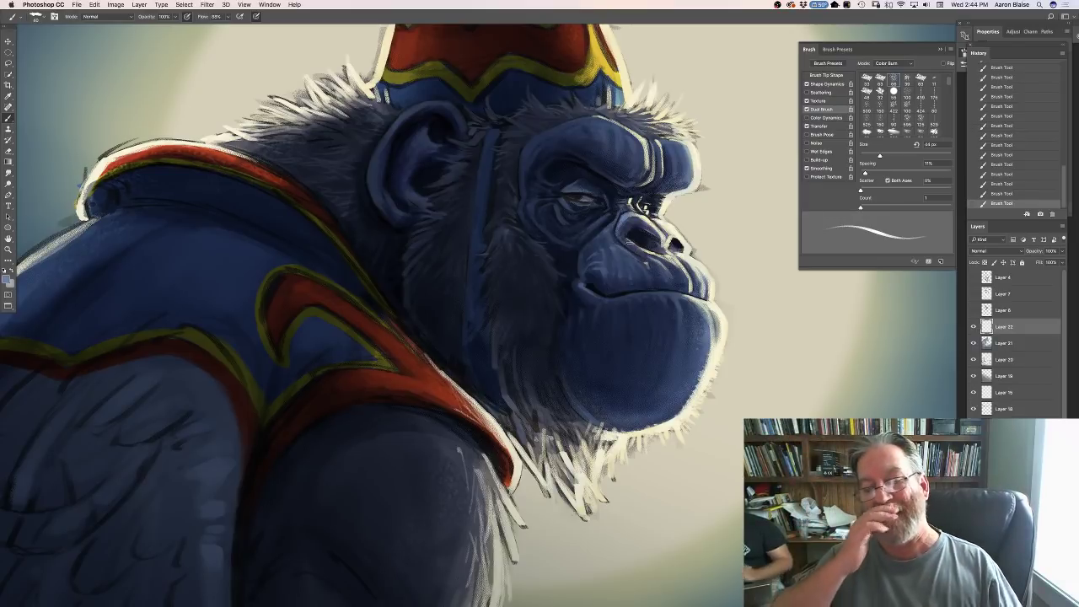
Paint fine light-blue highlights around the eye with a smaller brush and erase the excess below and above it.
{"action": "key", "text": "bracketleft"}
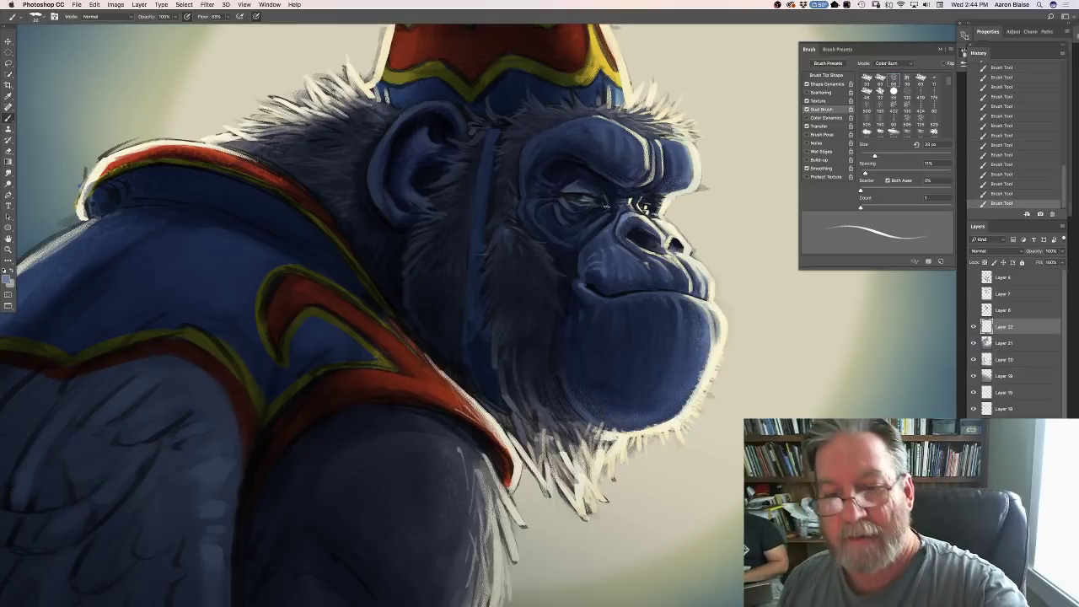
{"action": "key", "text": "bracketleft"}
{"action": "key", "text": "bracketleft"}
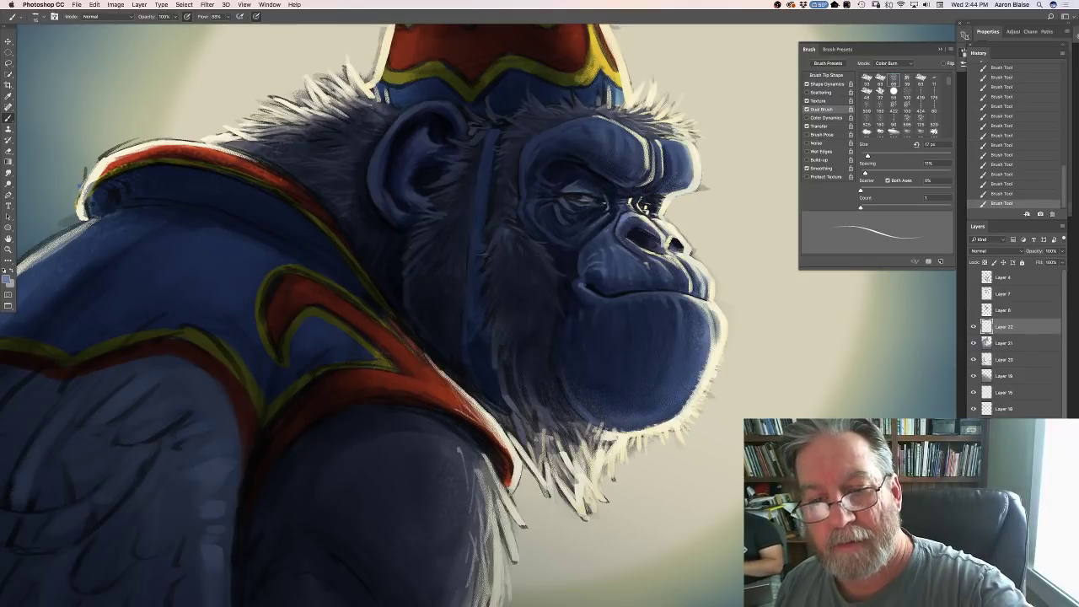
{"action": "key", "text": "bracketright"}
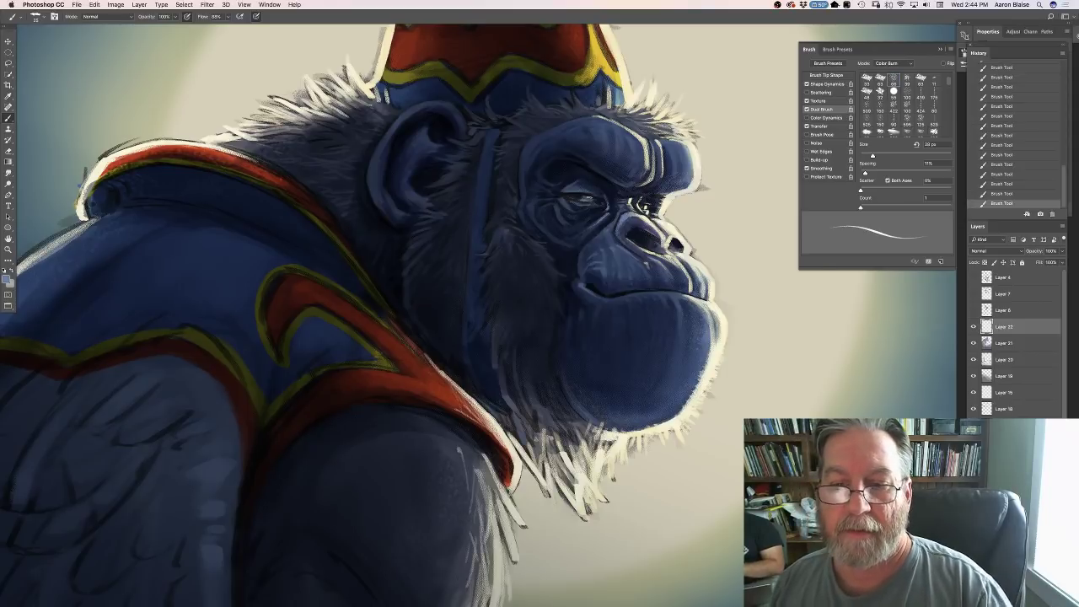
{"action": "key", "text": "e"}
{"action": "mouse_move", "coordinate": [582, 225]}
{"action": "left_mouse_down"}
{"action": "mouse_move", "coordinate": [611, 207]}
{"action": "mouse_move", "coordinate": [607, 189]}
{"action": "left_mouse_up"}
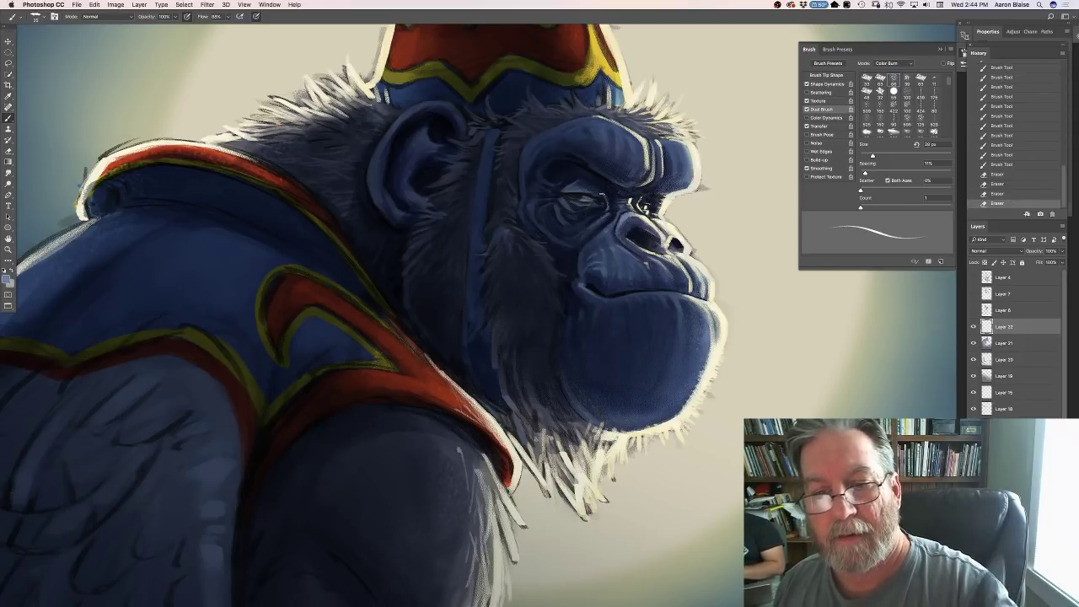
Paint short light hairs along the back edge of the cheek fur and refine the eyelid highlight, with the interface panels shown again.
{"action": "left_click_drag", "start_coordinate": [504, 221], "coordinate": [494, 236]}
{"action": "left_click_drag", "start_coordinate": [502, 226], "coordinate": [489, 246]}
{"action": "left_click_drag", "start_coordinate": [499, 236], "coordinate": [486, 255]}
{"action": "left_click_drag", "start_coordinate": [499, 247], "coordinate": [489, 266]}
{"action": "left_click_drag", "start_coordinate": [501, 256], "coordinate": [493, 280]}
{"action": "left_click_drag", "start_coordinate": [503, 272], "coordinate": [494, 285]}
{"action": "left_click_drag", "start_coordinate": [568, 201], "coordinate": [586, 205]}
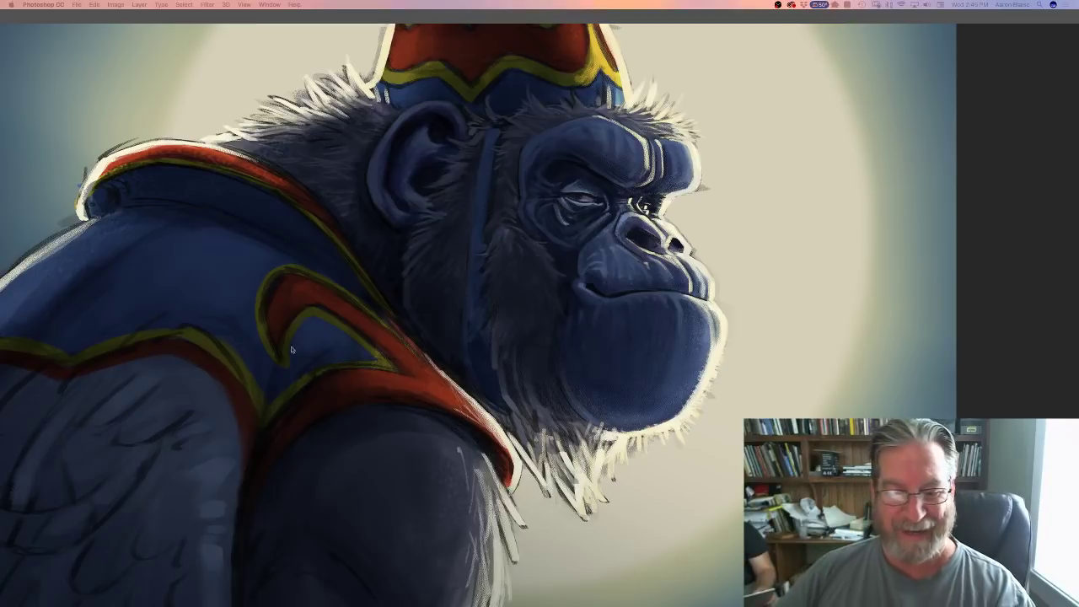
{"action": "key", "text": "Tab"}
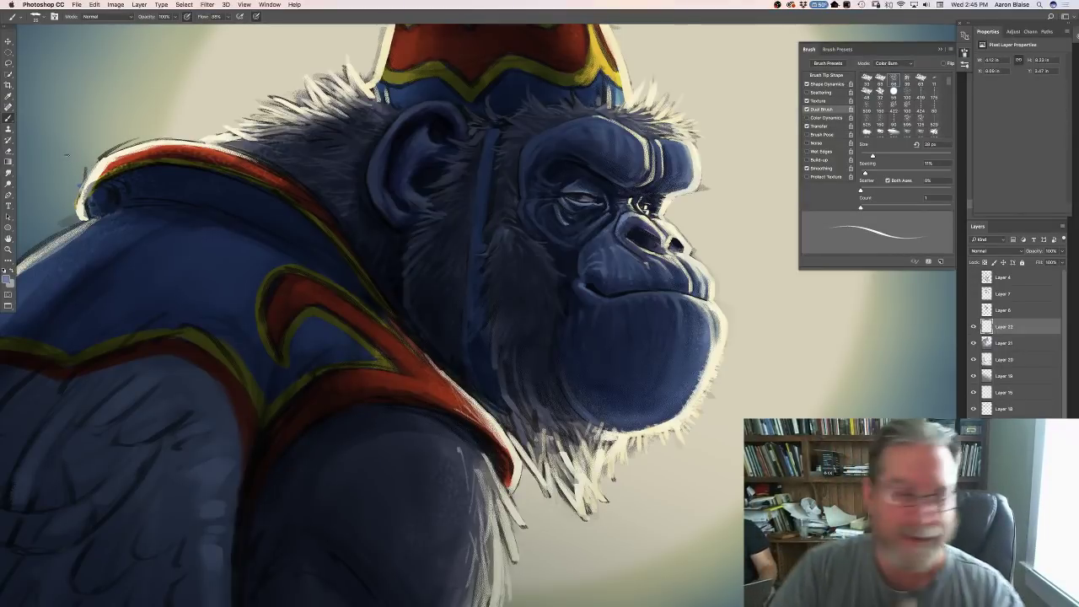
Sample the muted fur blue (H 217, S 36%, B 31%), enlarge the brush, and paint fur below the ear and above the temple.
{"action": "left_click", "coordinate": [7, 277]}
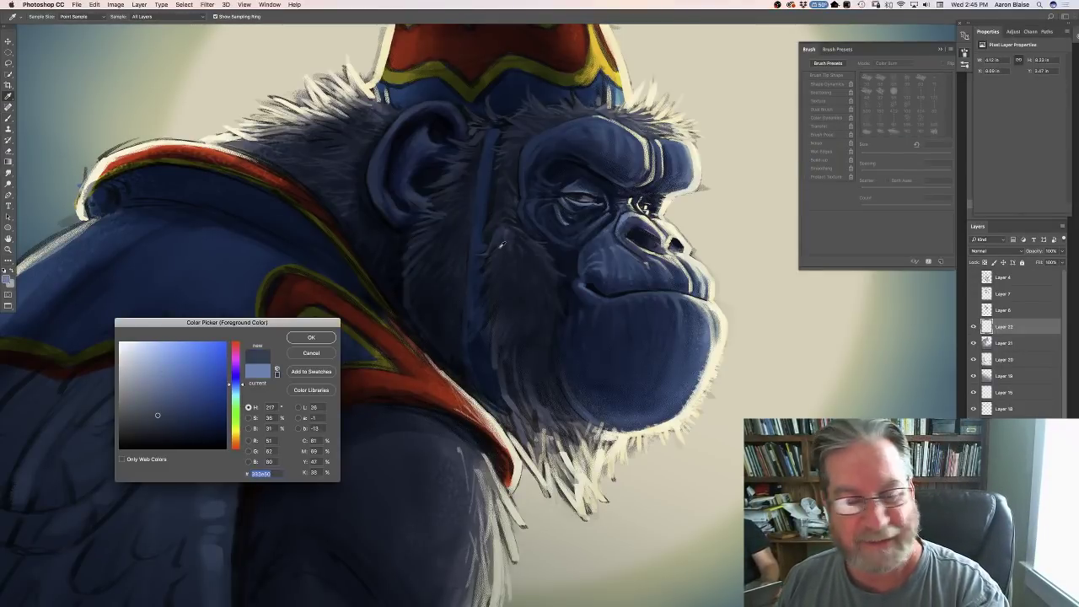
{"action": "left_click", "coordinate": [311, 337]}
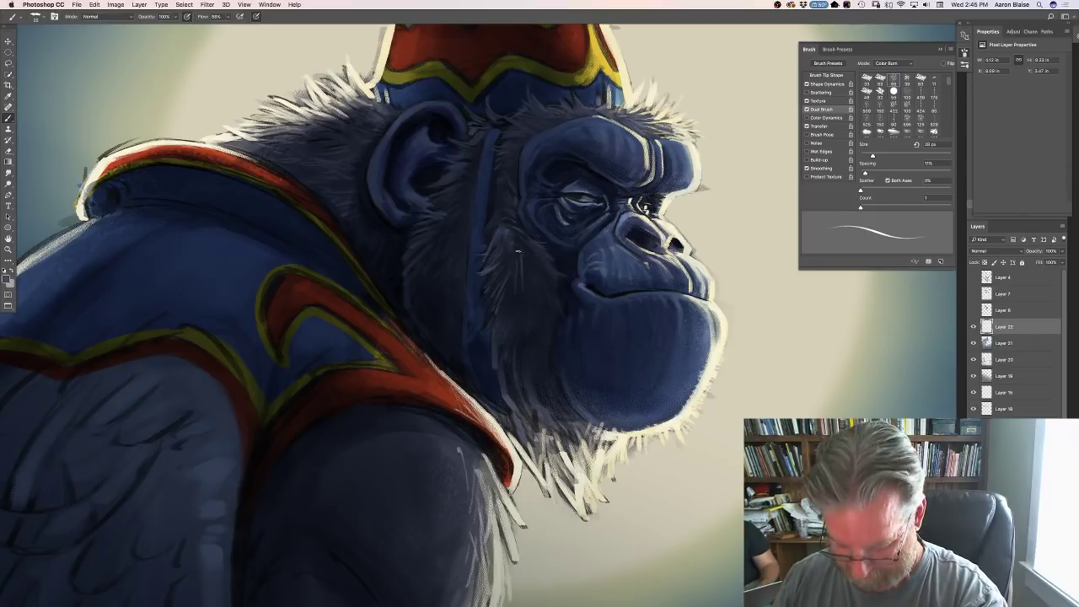
{"action": "key", "text": "bracketright"}
{"action": "key", "text": "bracketright"}
{"action": "key", "text": "bracketright"}
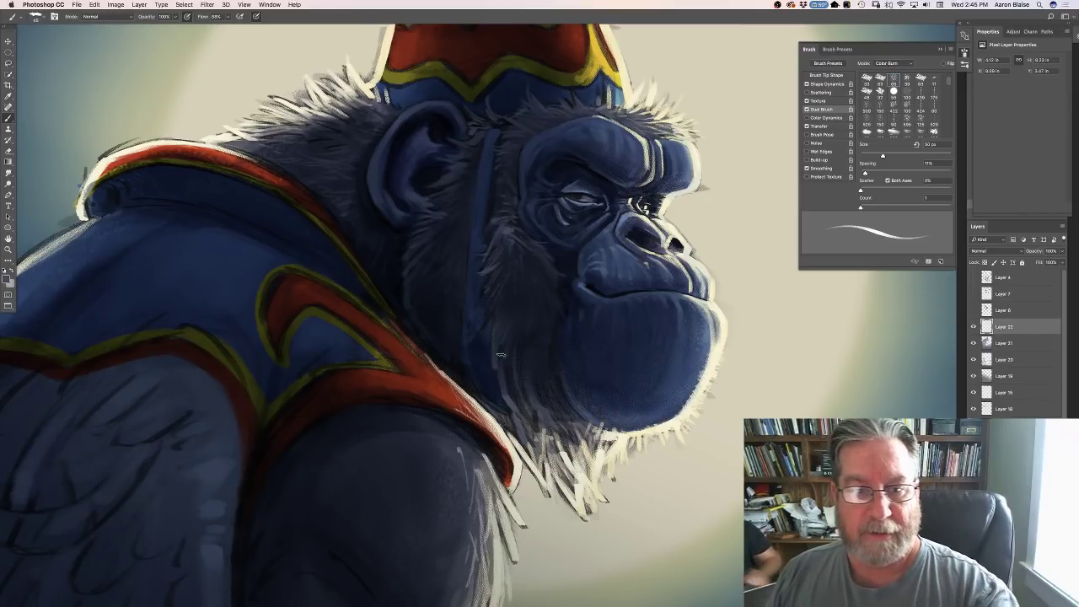
{"action": "mouse_move", "coordinate": [438, 223]}
{"action": "left_mouse_down"}
{"action": "mouse_move", "coordinate": [461, 202]}
{"action": "mouse_move", "coordinate": [452, 188]}
{"action": "mouse_move", "coordinate": [466, 172]}
{"action": "mouse_move", "coordinate": [472, 182]}
{"action": "mouse_move", "coordinate": [446, 178]}
{"action": "mouse_move", "coordinate": [470, 200]}
{"action": "mouse_move", "coordinate": [439, 199]}
{"action": "mouse_move", "coordinate": [471, 220]}
{"action": "mouse_move", "coordinate": [435, 214]}
{"action": "mouse_move", "coordinate": [448, 241]}
{"action": "left_mouse_up"}
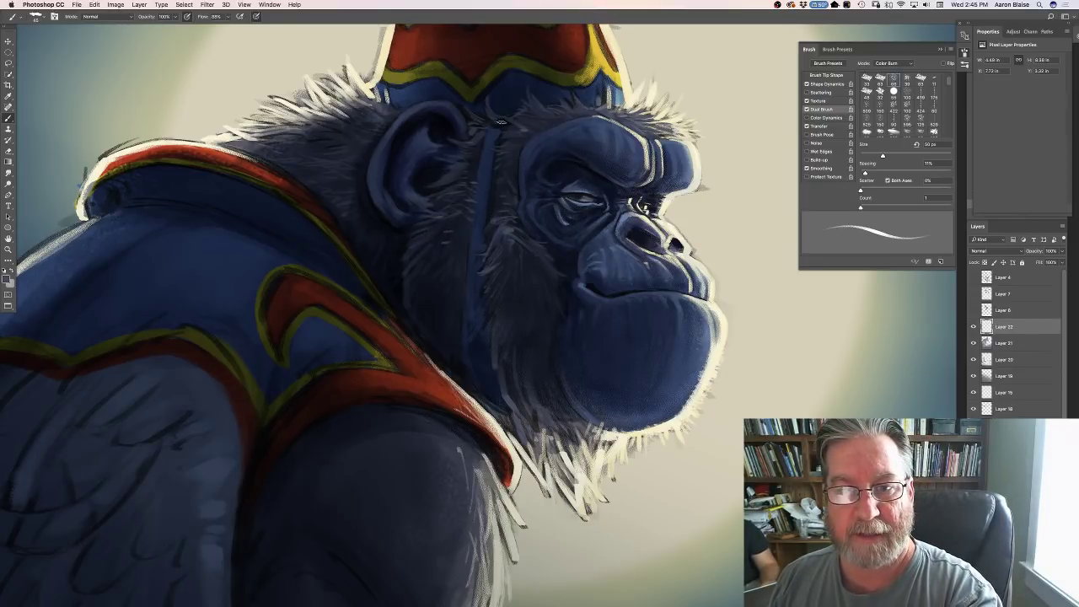
{"action": "mouse_move", "coordinate": [506, 126]}
{"action": "left_mouse_down"}
{"action": "mouse_move", "coordinate": [545, 112]}
{"action": "mouse_move", "coordinate": [525, 101]}
{"action": "mouse_move", "coordinate": [540, 109]}
{"action": "mouse_move", "coordinate": [530, 89]}
{"action": "mouse_move", "coordinate": [501, 119]}
{"action": "left_mouse_up"}
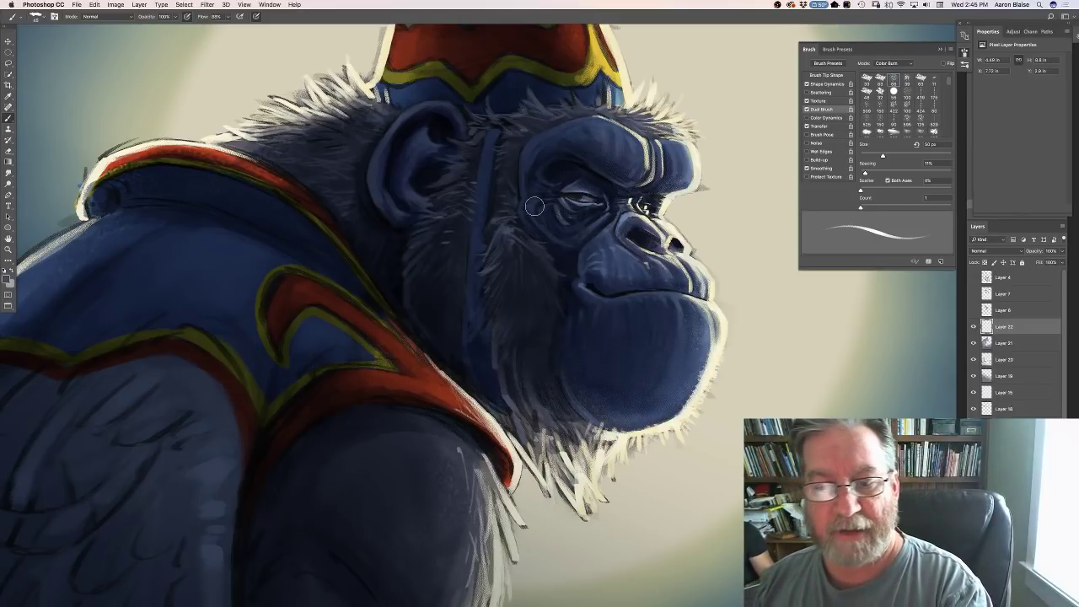
Sample the dark blue skin color beside the eye as foreground color and reduce the brush size for detailing the eye area.
{"action": "left_click", "coordinate": [7, 279]}
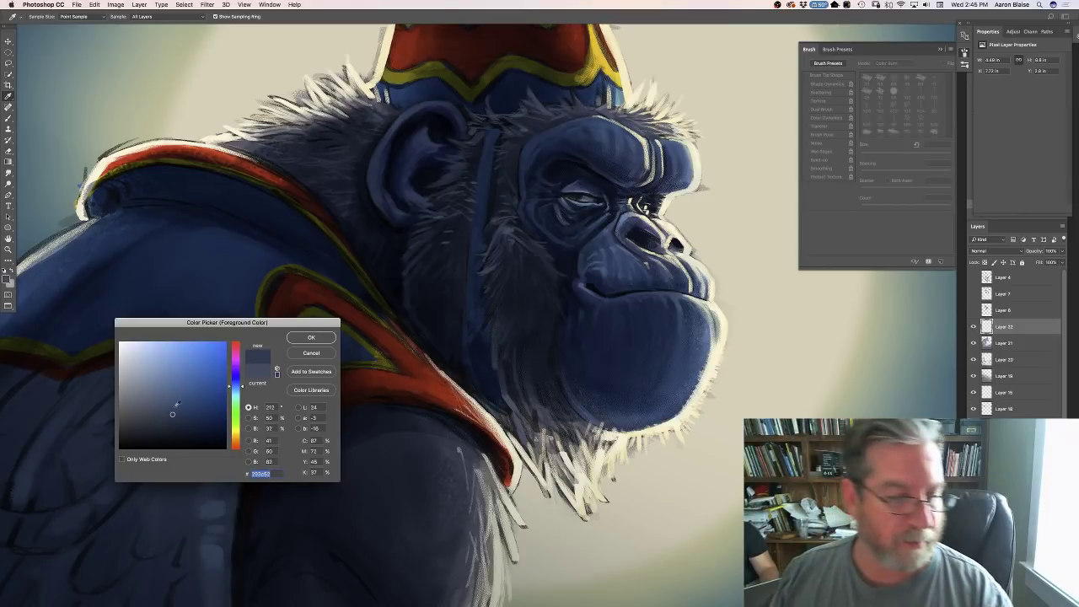
{"action": "left_click", "coordinate": [560, 211]}
{"action": "left_click", "coordinate": [309, 338]}
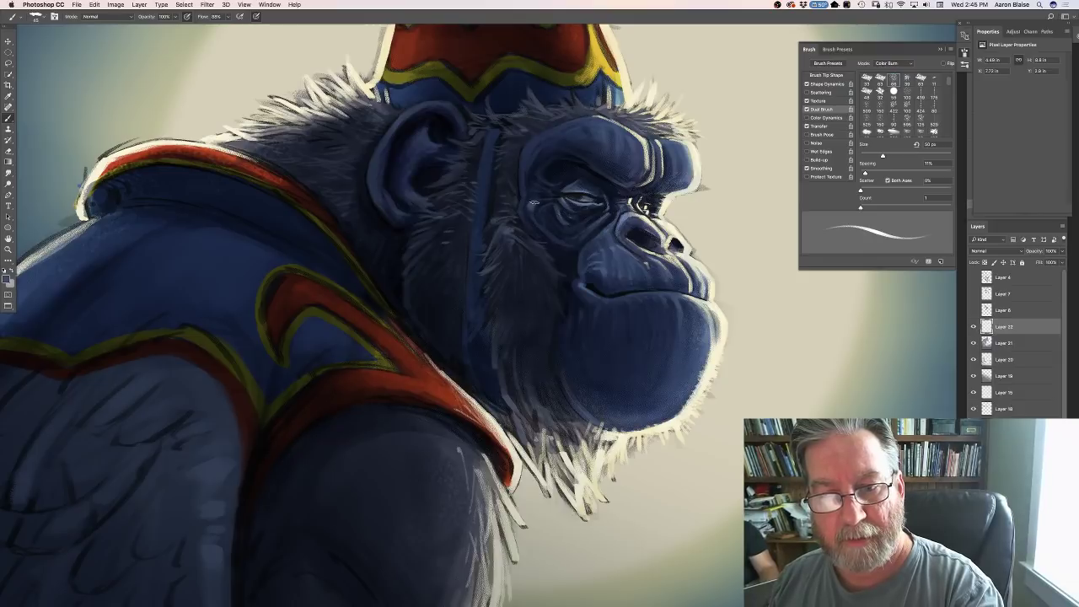
{"action": "key", "text": "bracketleft"}
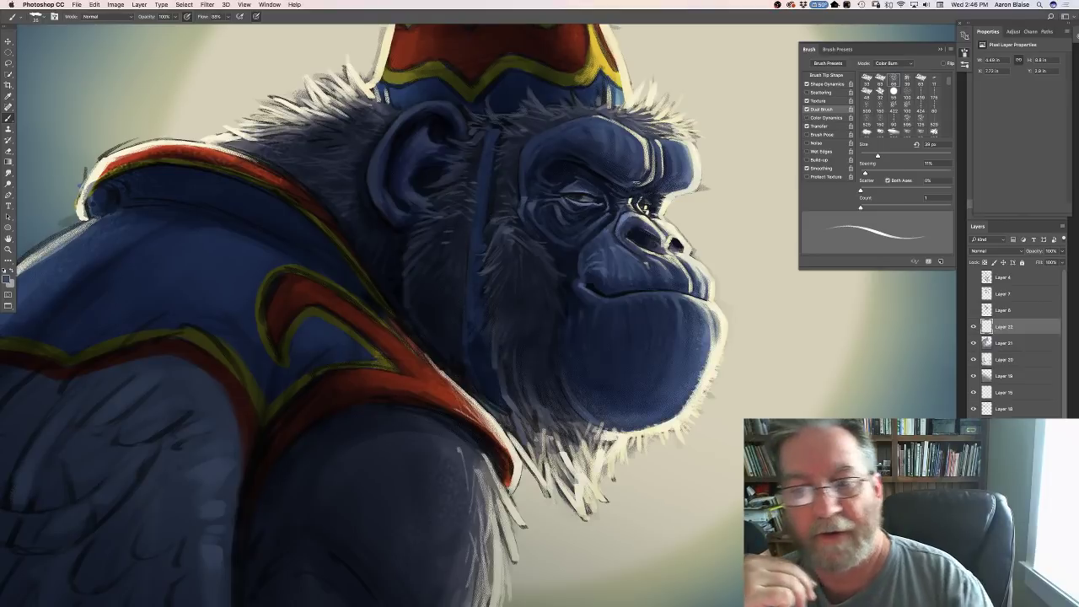
Sample the pale cream rim-light color beside the nose, touch up the light around the far eye, and reduce the brush size.
{"action": "left_click", "coordinate": [7, 279]}
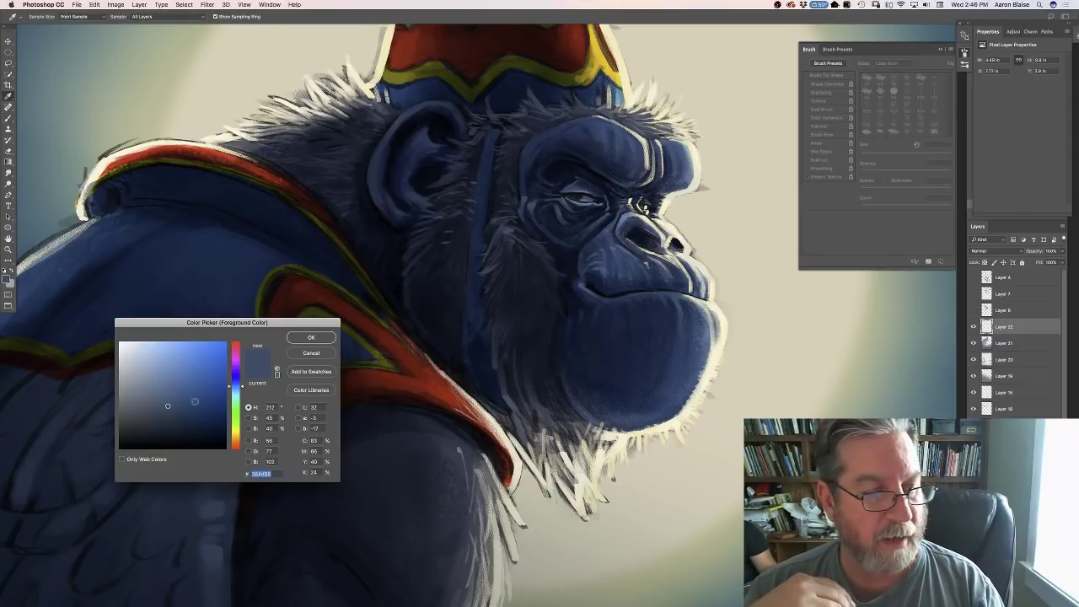
{"action": "left_click", "coordinate": [663, 224]}
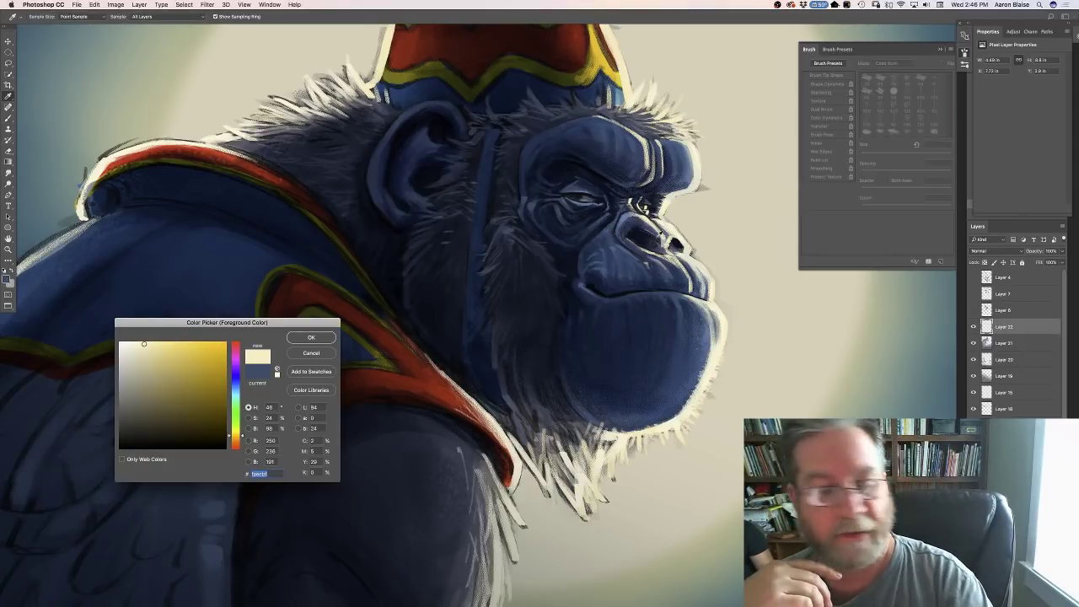
{"action": "left_click", "coordinate": [308, 338]}
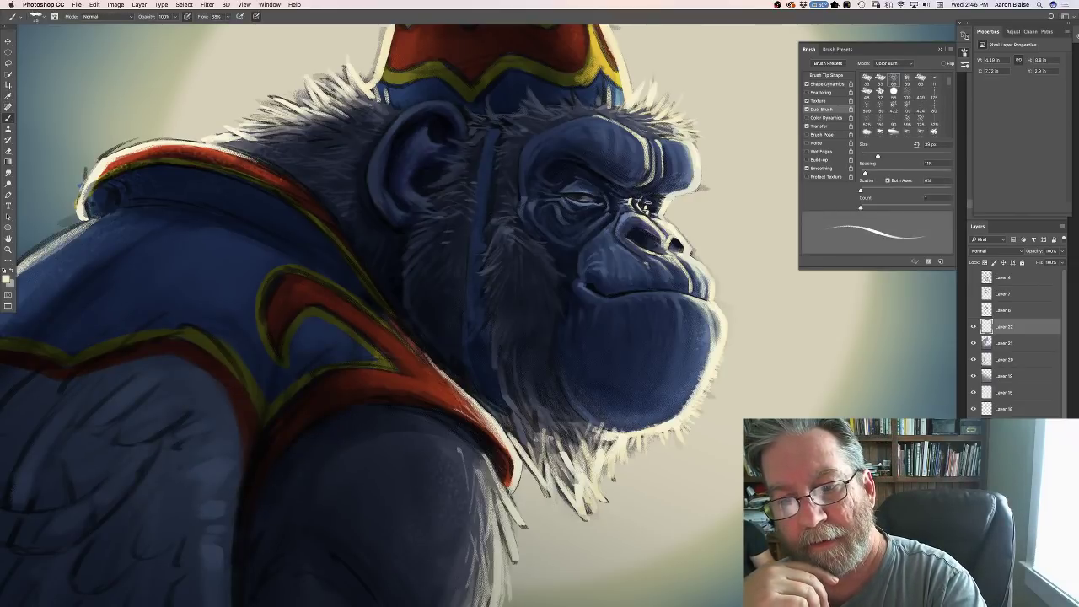
{"action": "left_click_drag", "start_coordinate": [648, 203], "coordinate": [643, 197]}
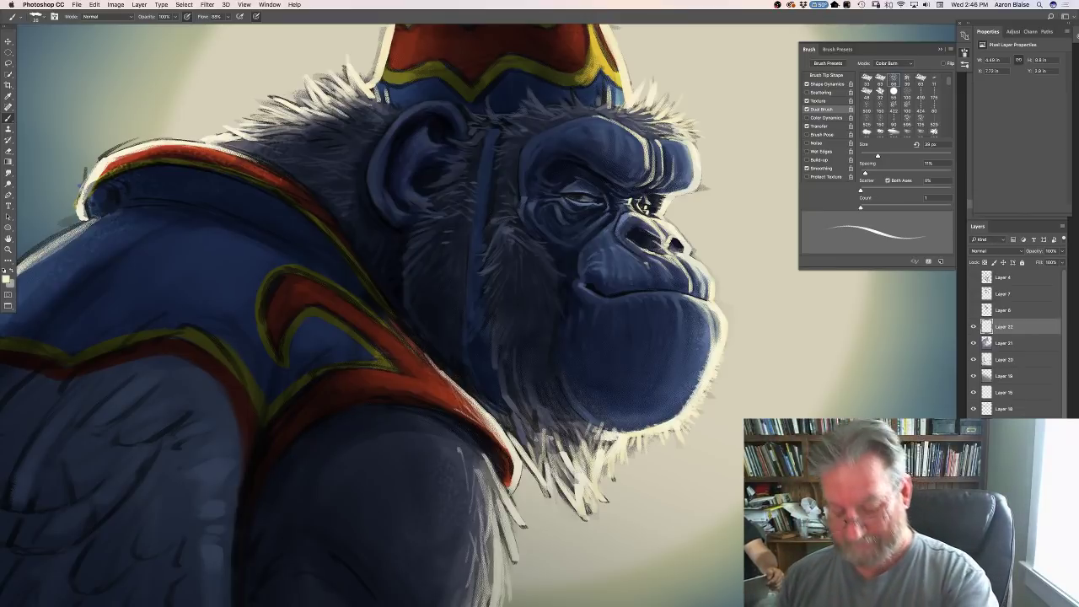
{"action": "key", "text": "bracketleft"}
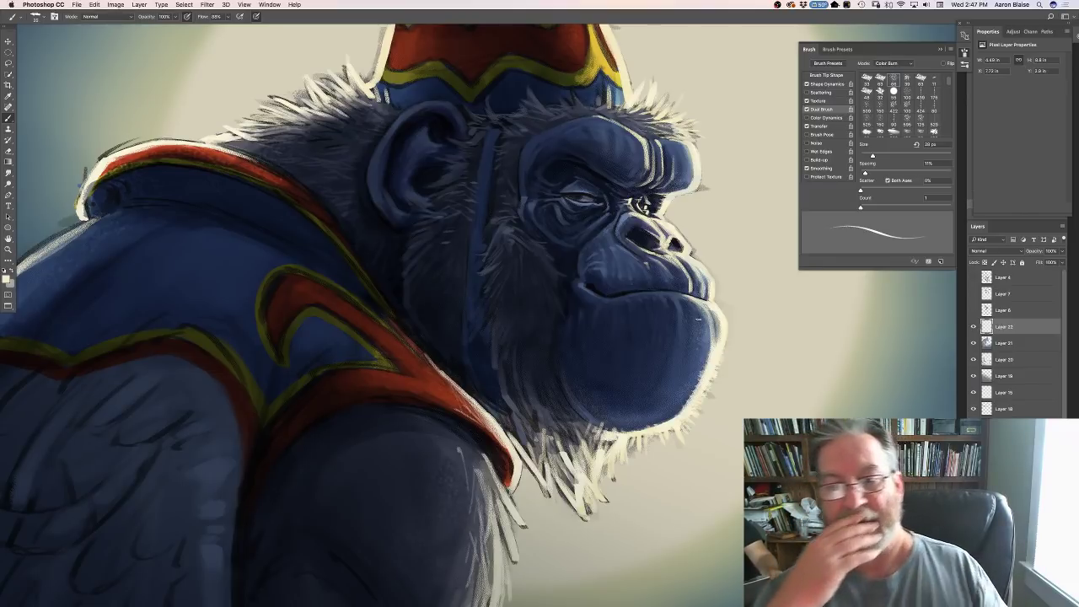
Sample the dark blue cheek fur, adjust it to a muted blue (H 220, S 42%, B 25%), and paint soft fur strokes on the cheek.
{"action": "left_click", "coordinate": [6, 278]}
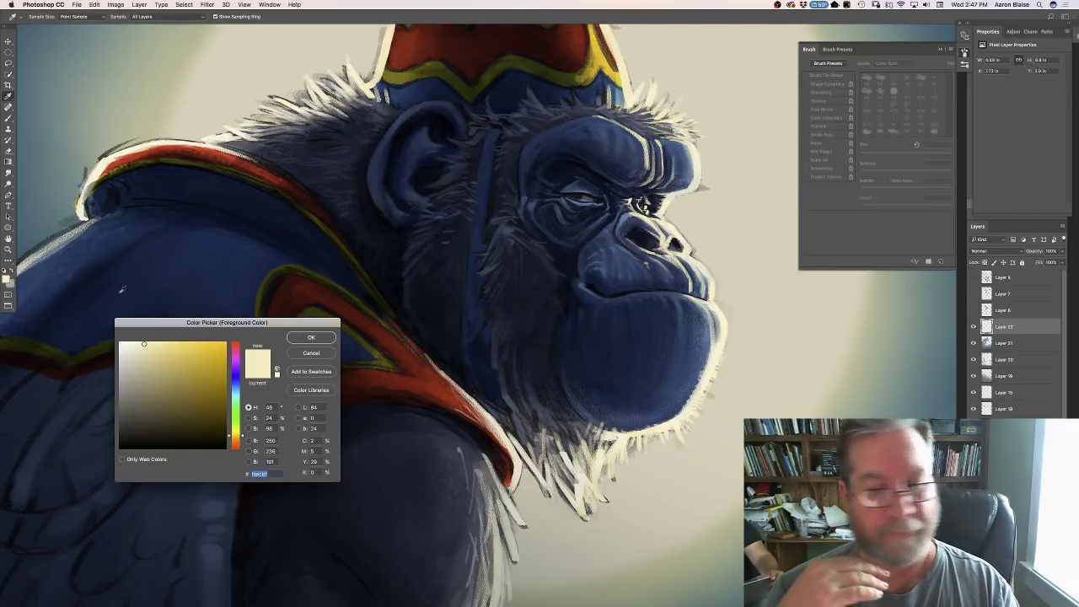
{"action": "left_click", "coordinate": [555, 271]}
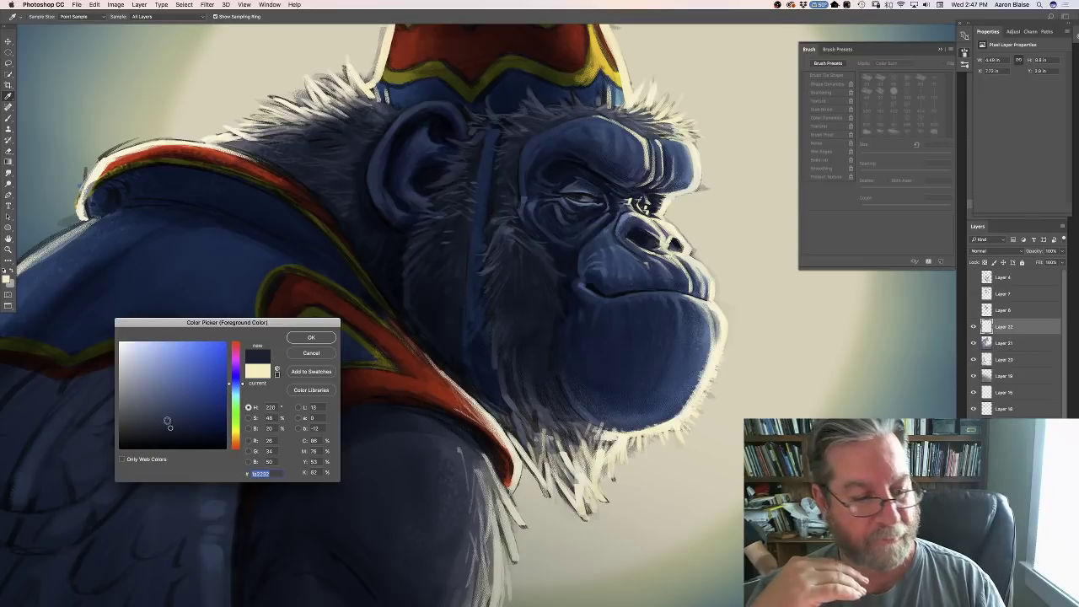
{"action": "left_click", "coordinate": [163, 420]}
{"action": "left_click", "coordinate": [308, 338]}
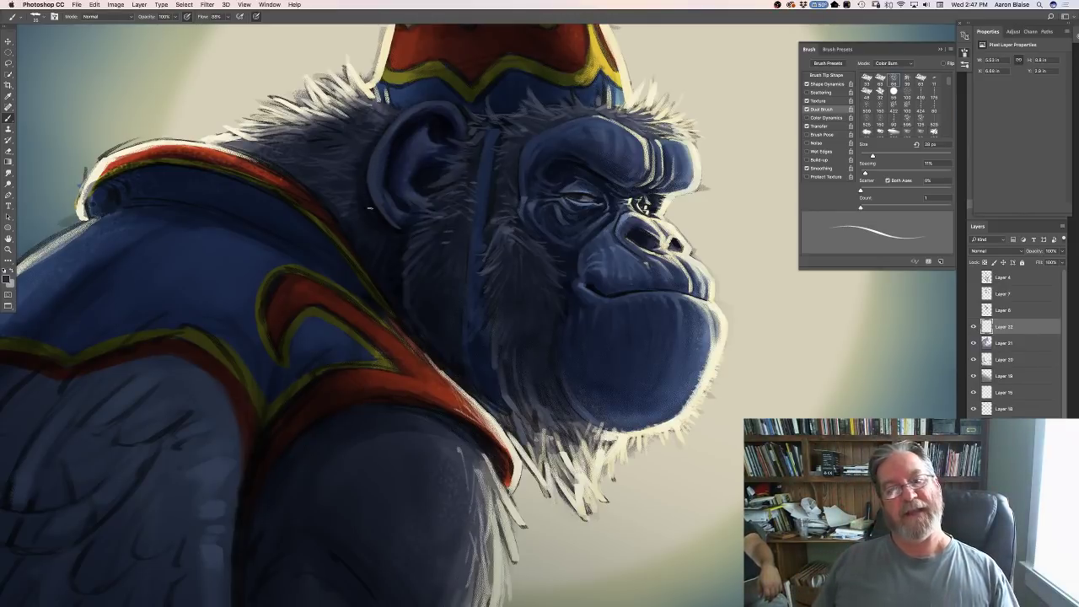
{"action": "left_click", "coordinate": [6, 278]}
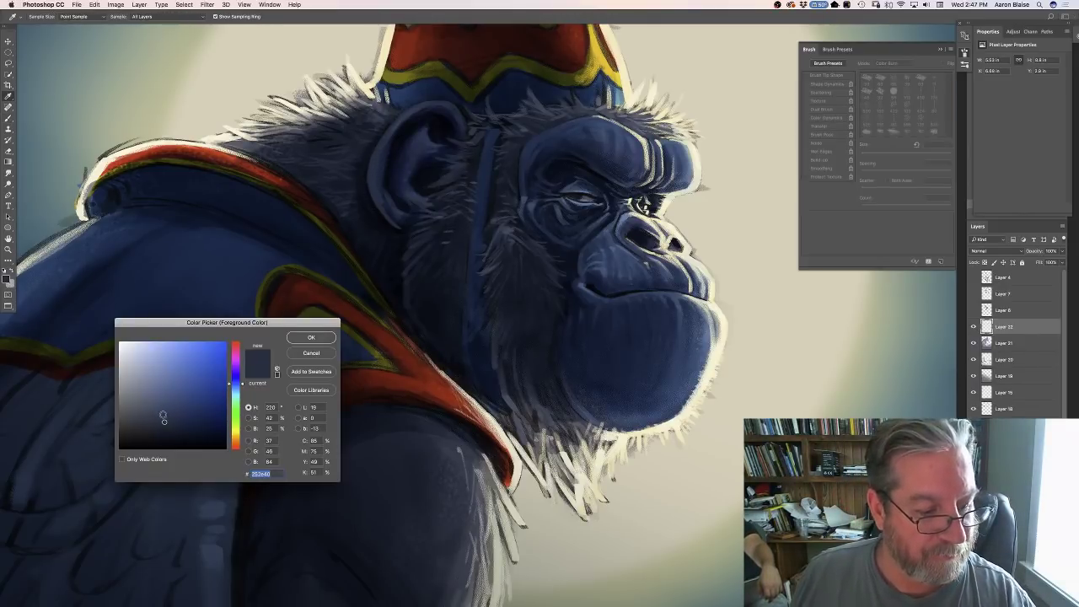
{"action": "left_click", "coordinate": [311, 337]}
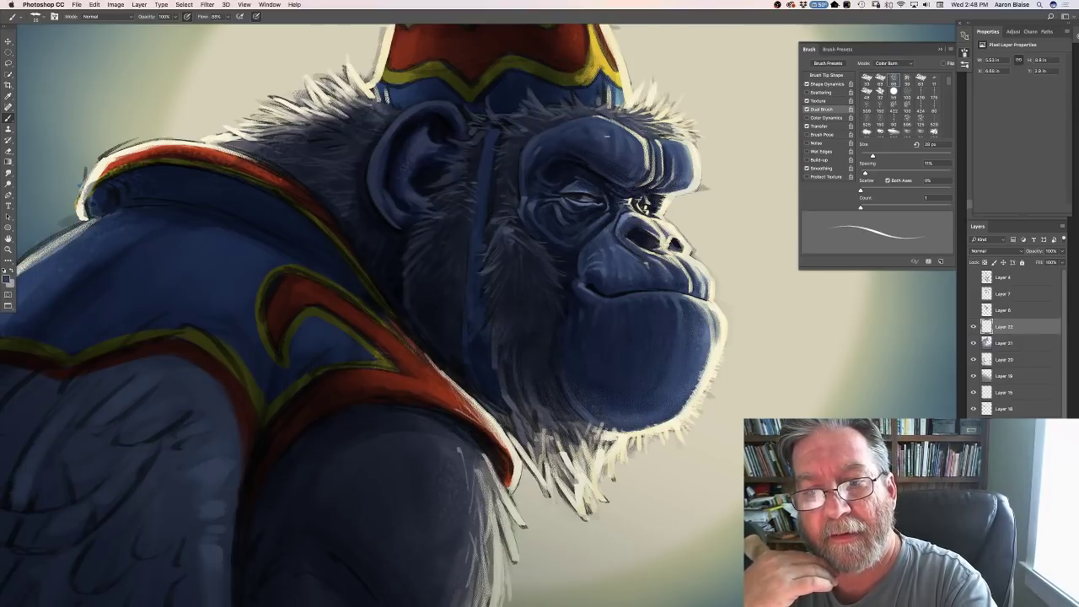
Shift the sampled brow color to a cooler blue with hue 200 and paint highlights on the brow and muzzle wrinkles.
{"action": "left_click", "coordinate": [7, 277]}
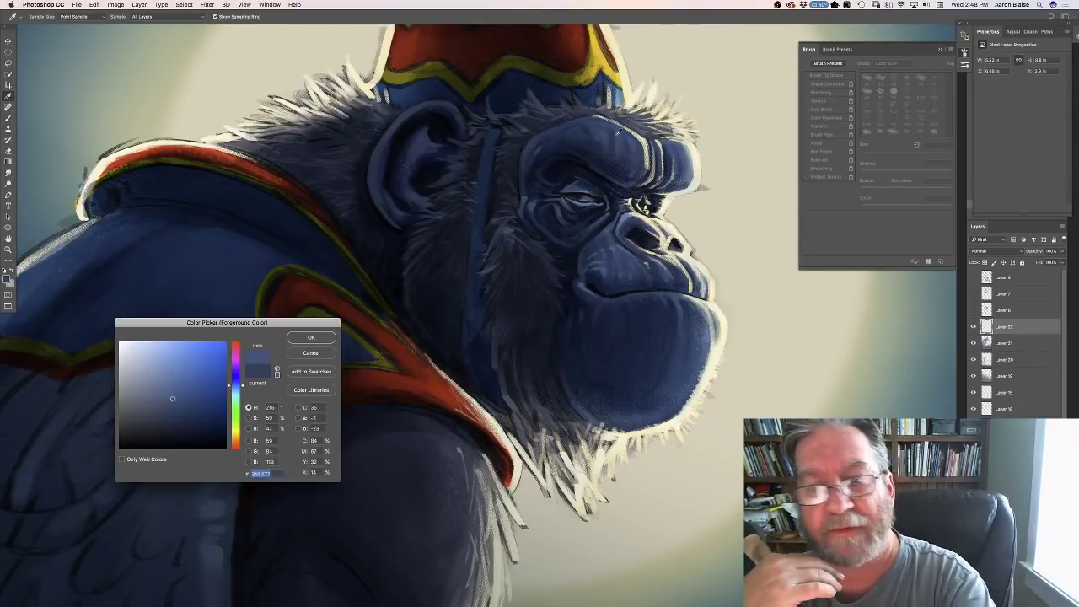
{"action": "left_click", "coordinate": [172, 398]}
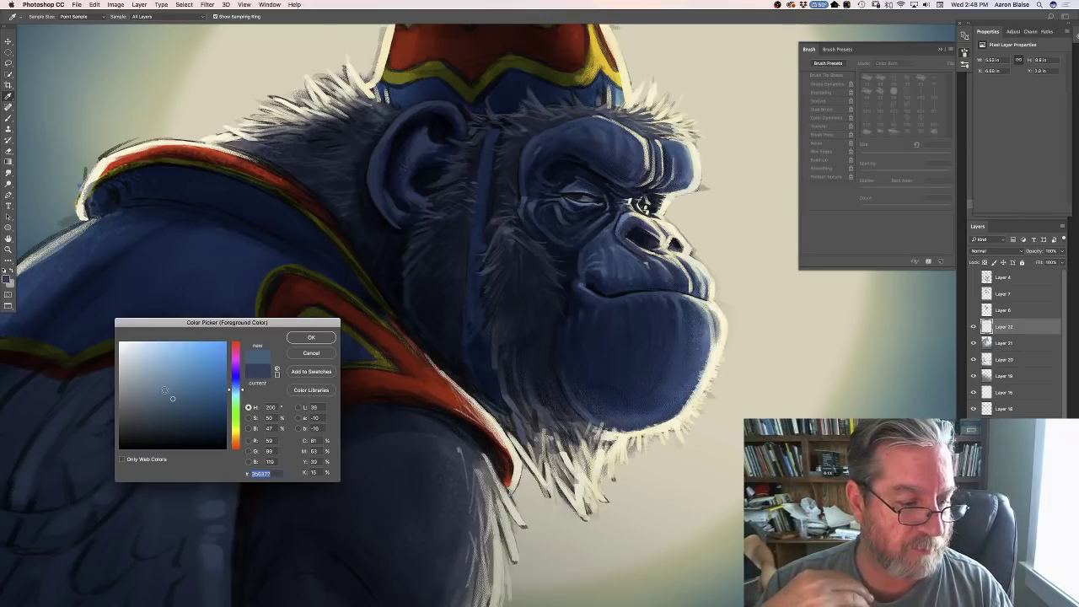
{"action": "key", "text": "Return"}
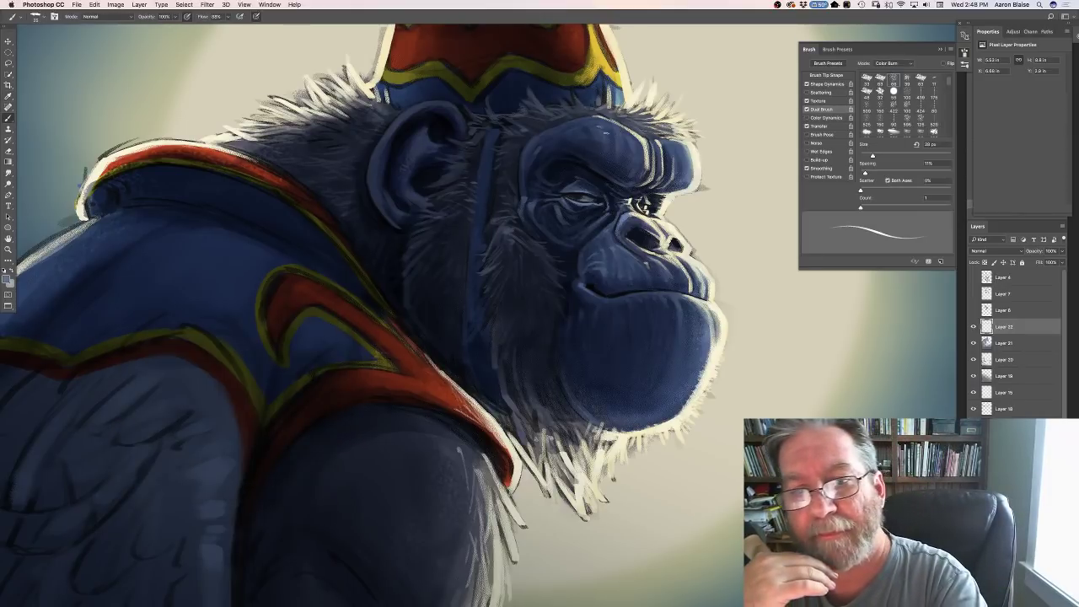
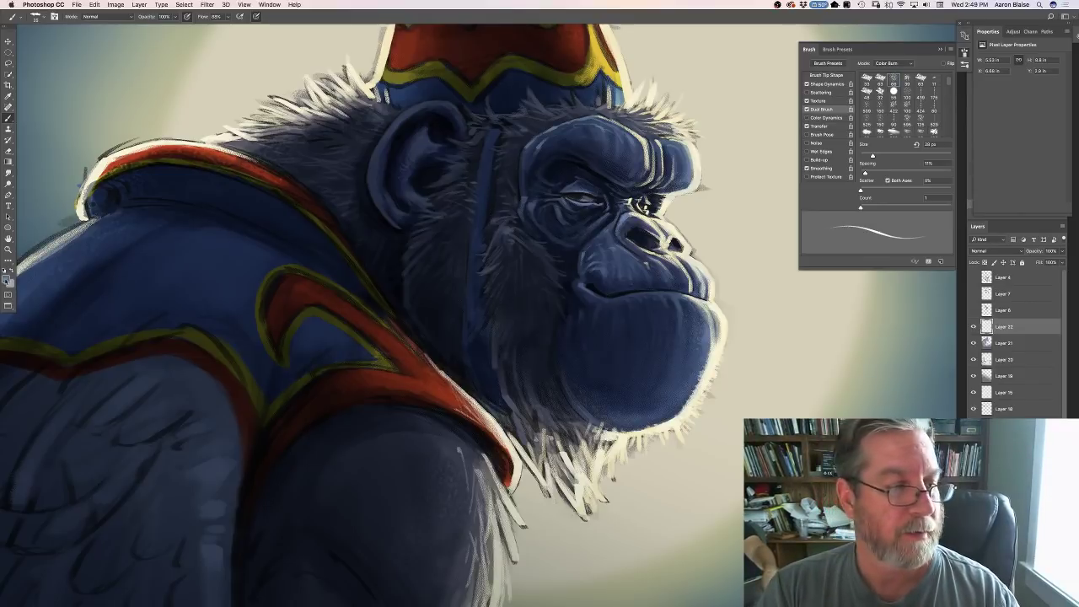
Choose a more saturated blue, enlarge the brush to 55 px, and paint the hat's chin strap in front of the ear.
{"action": "left_click", "coordinate": [6, 276]}
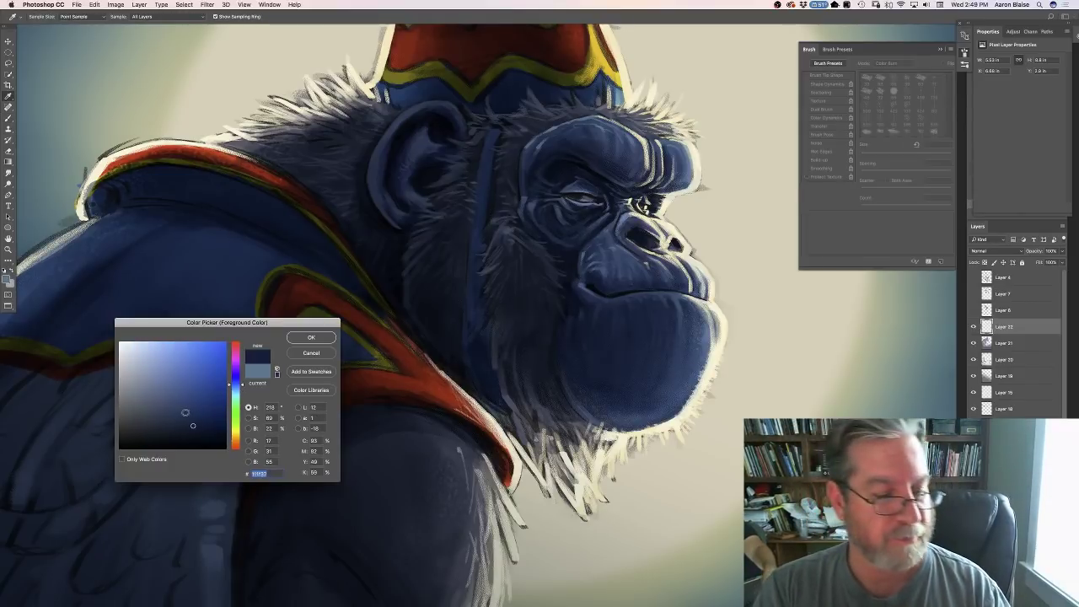
{"action": "left_click", "coordinate": [203, 405]}
{"action": "left_click", "coordinate": [303, 338]}
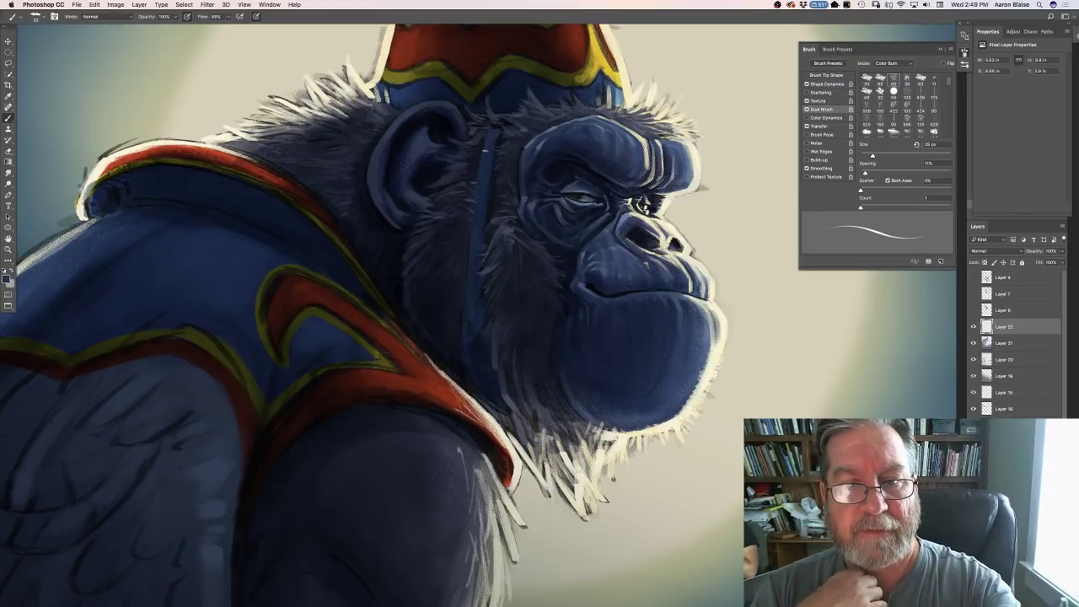
{"action": "key", "text": "]"}
{"action": "key", "text": "]"}
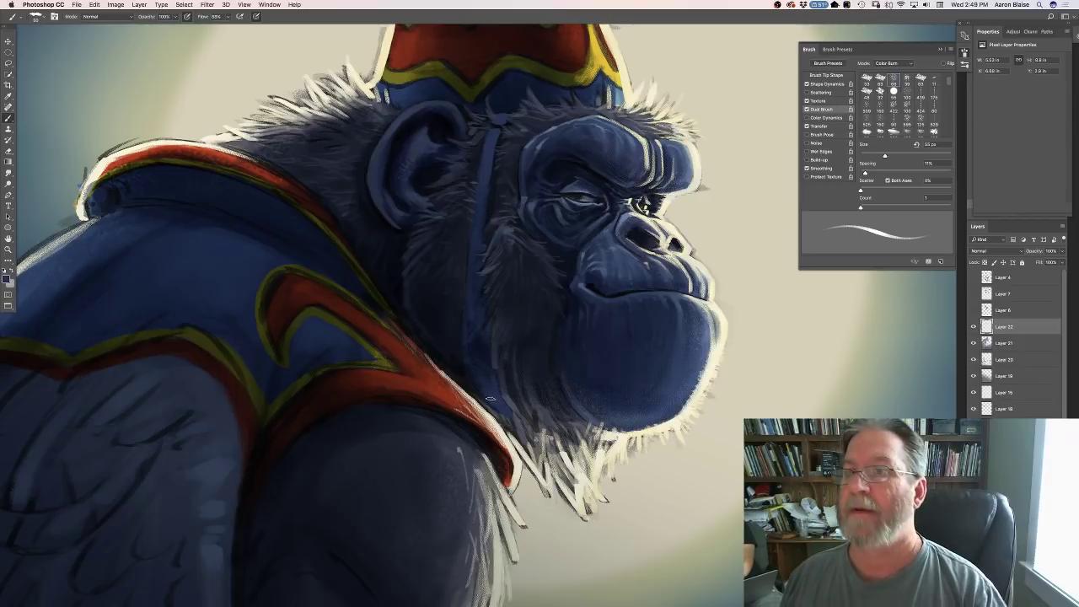
Mix a lighter blue with hue about 205 and paint soft reflected light on the lower strap and underside of the chin.
{"action": "key", "text": "super+0"}
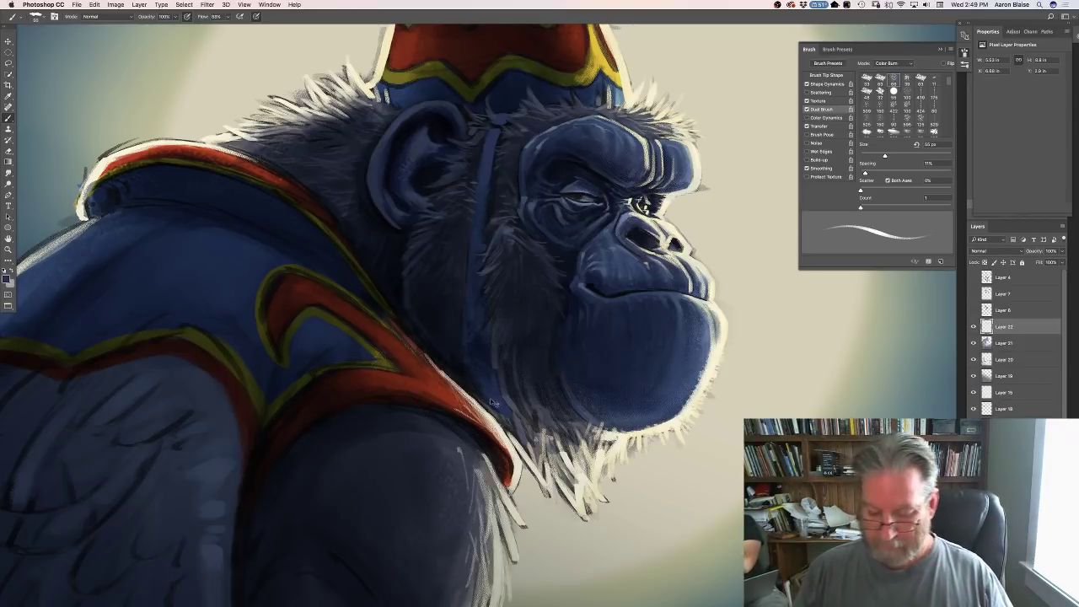
{"action": "key", "text": "super+plus"}
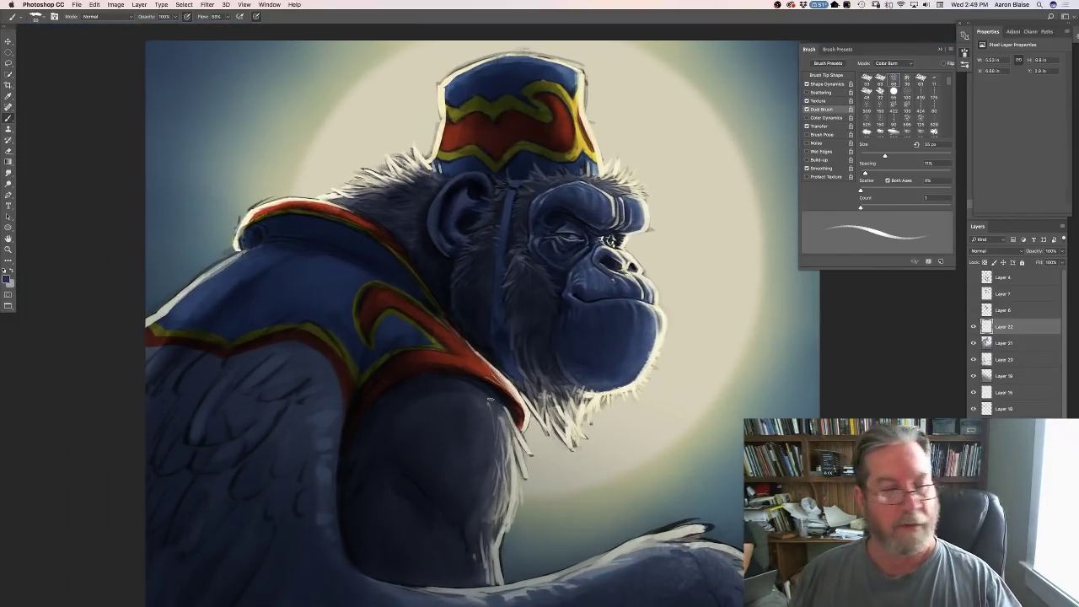
{"action": "left_click", "coordinate": [7, 278]}
{"action": "left_click", "coordinate": [236, 389]}
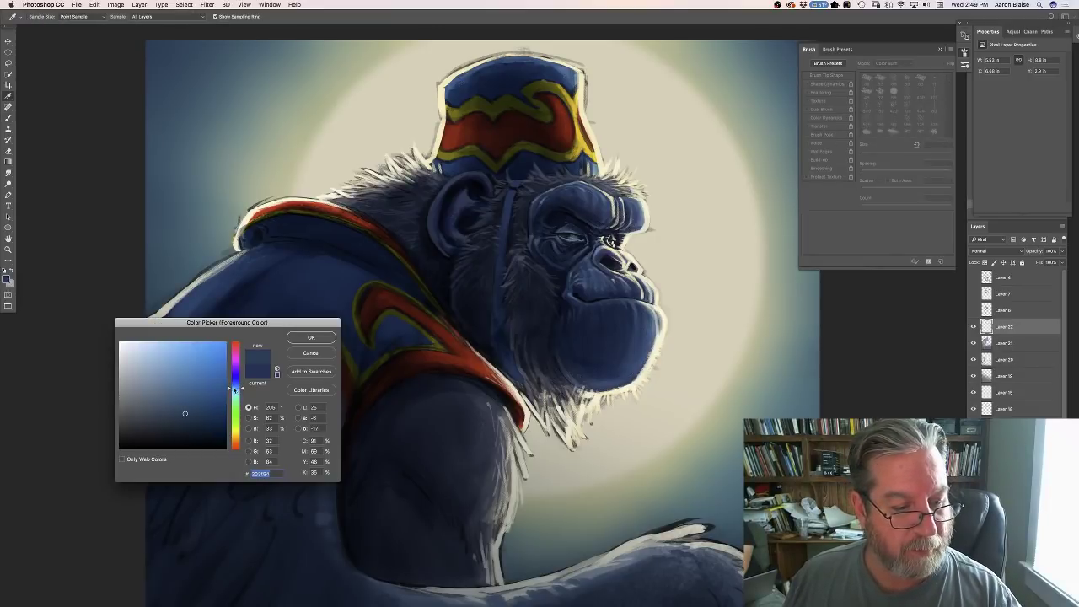
{"action": "left_click", "coordinate": [175, 400]}
{"action": "left_click", "coordinate": [302, 341]}
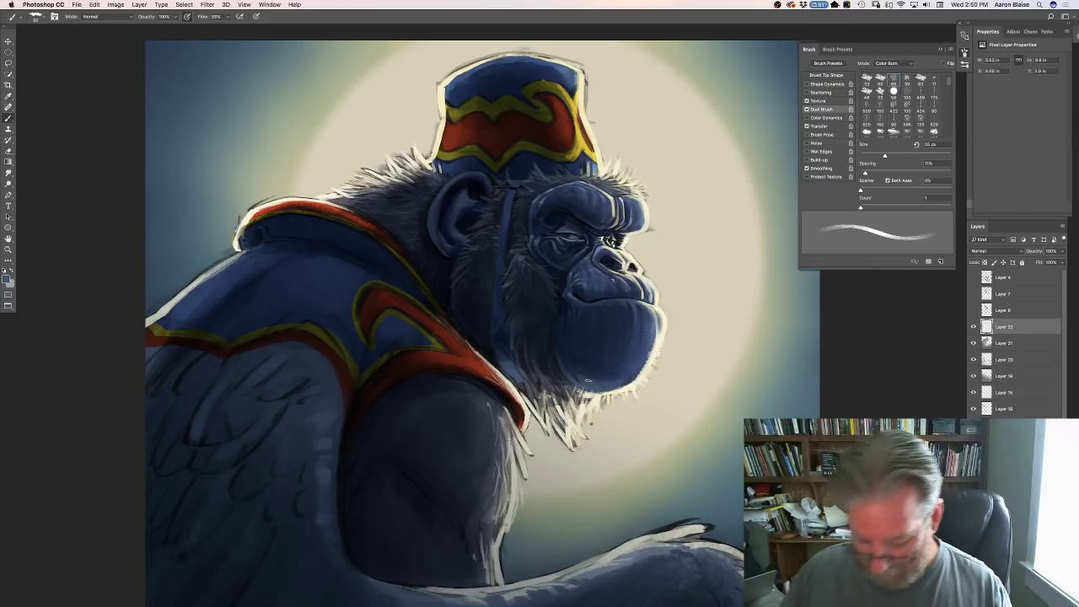
Erase the dark sketch outline around the hat on Layer 5 and the layer beneath it, then reselect Layer 5.
{"action": "key", "text": "super+minus"}
{"action": "key", "text": "super+minus"}
{"action": "key", "text": "super+plus"}
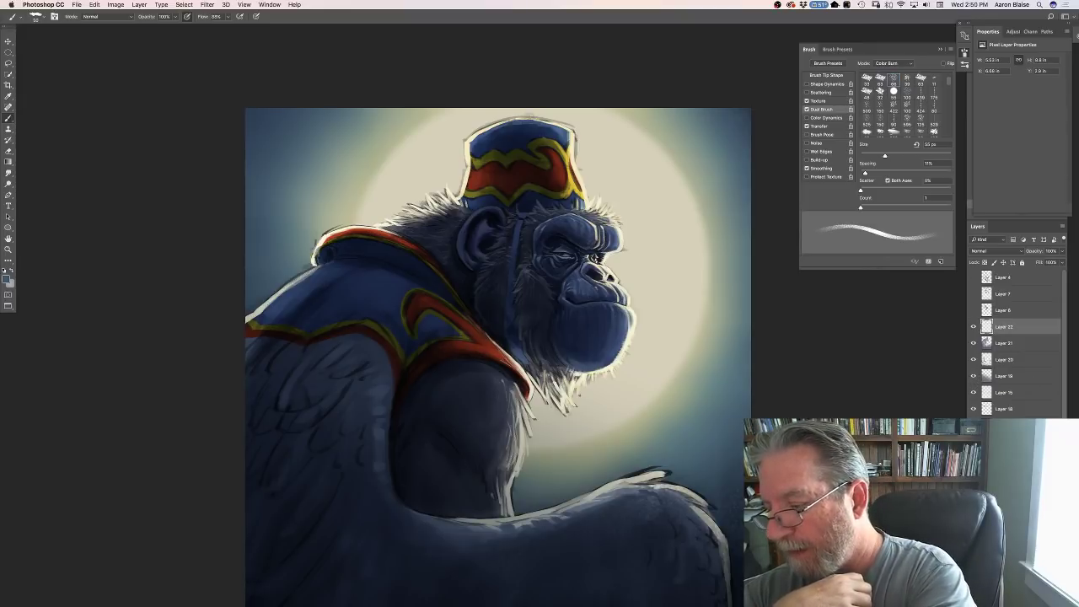
{"action": "left_click", "coordinate": [964, 52]}
{"action": "scroll", "coordinate": [1011, 341], "scroll_direction": "down", "scroll_amount": 3}
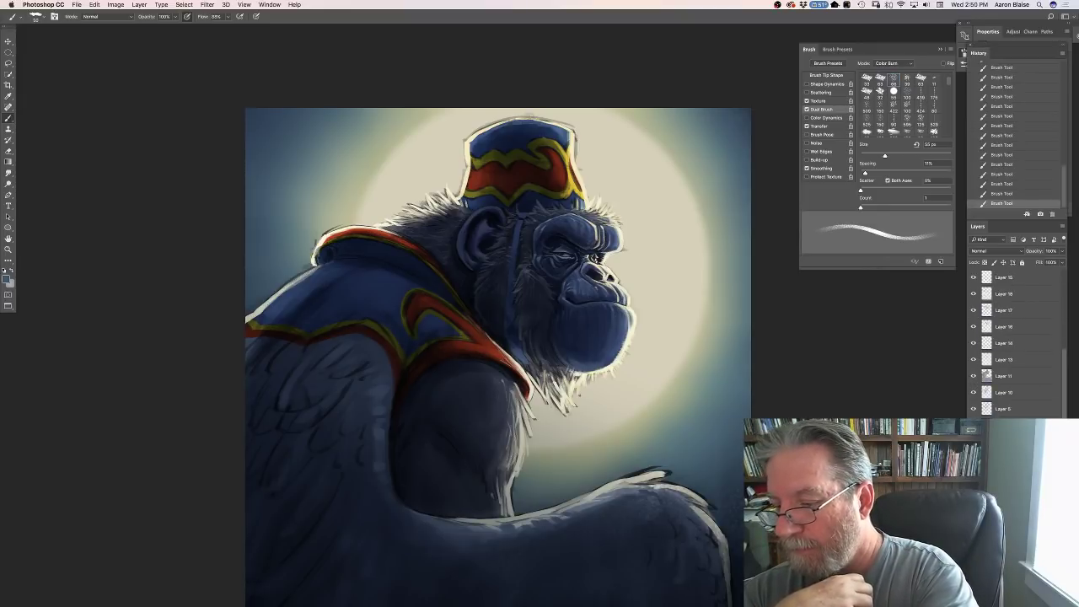
{"action": "left_click", "coordinate": [995, 410]}
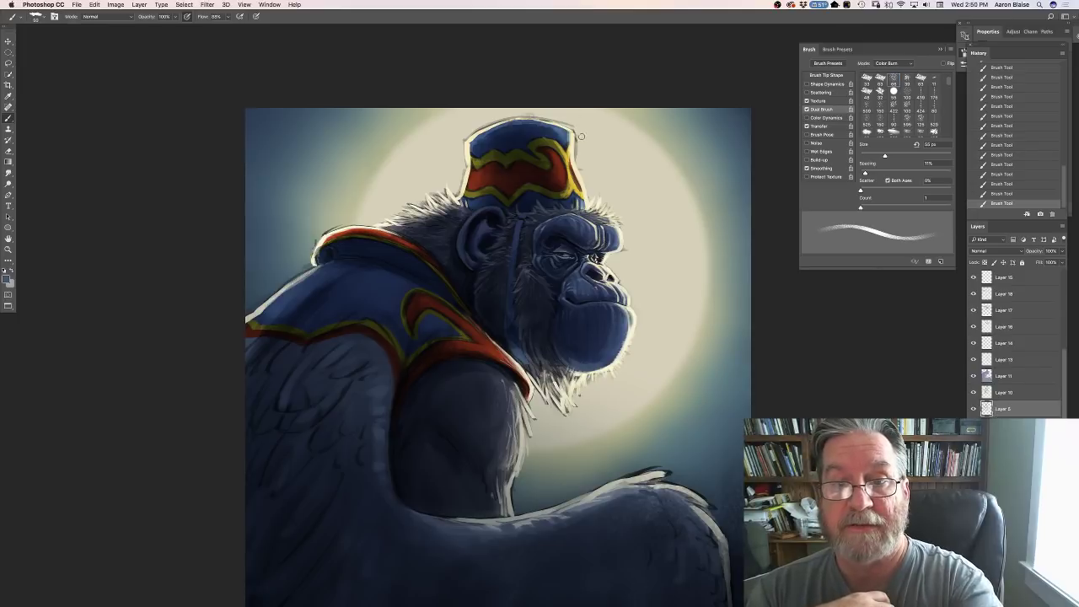
{"action": "mouse_move", "coordinate": [581, 136]}
{"action": "left_mouse_down"}
{"action": "mouse_move", "coordinate": [576, 157]}
{"action": "mouse_move", "coordinate": [579, 130]}
{"action": "mouse_move", "coordinate": [556, 121]}
{"action": "left_mouse_up"}
{"action": "left_click_drag", "start_coordinate": [557, 120], "coordinate": [518, 114]}
{"action": "left_click_drag", "start_coordinate": [521, 115], "coordinate": [485, 118]}
{"action": "left_click", "coordinate": [999, 424]}
{"action": "mouse_move", "coordinate": [577, 128]}
{"action": "left_mouse_down"}
{"action": "mouse_move", "coordinate": [488, 120]}
{"action": "mouse_move", "coordinate": [468, 138]}
{"action": "mouse_move", "coordinate": [459, 194]}
{"action": "left_mouse_up"}
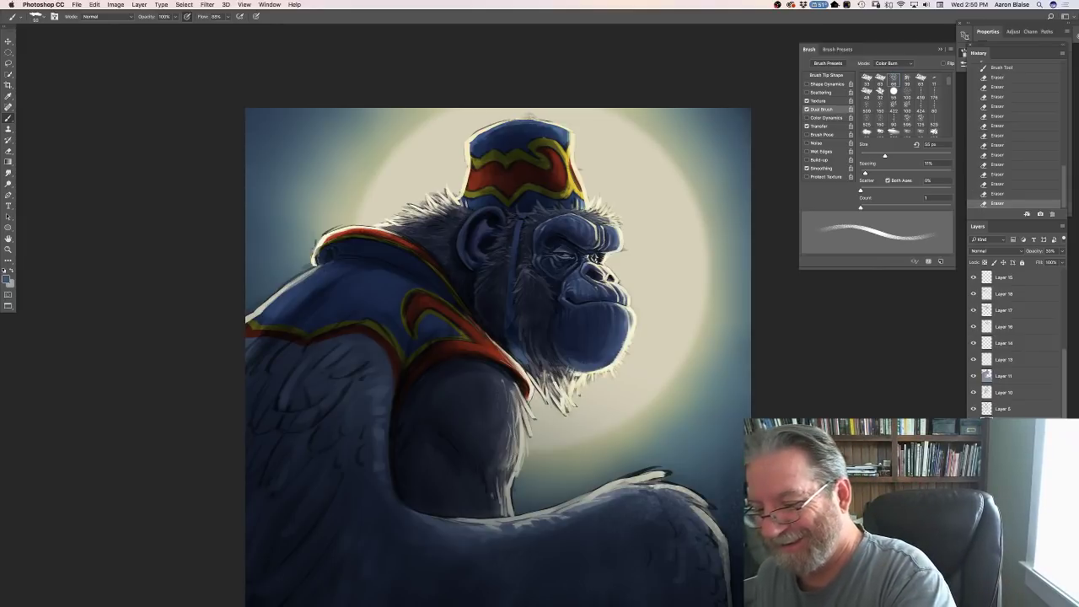
{"action": "key", "text": "alt+bracketright"}
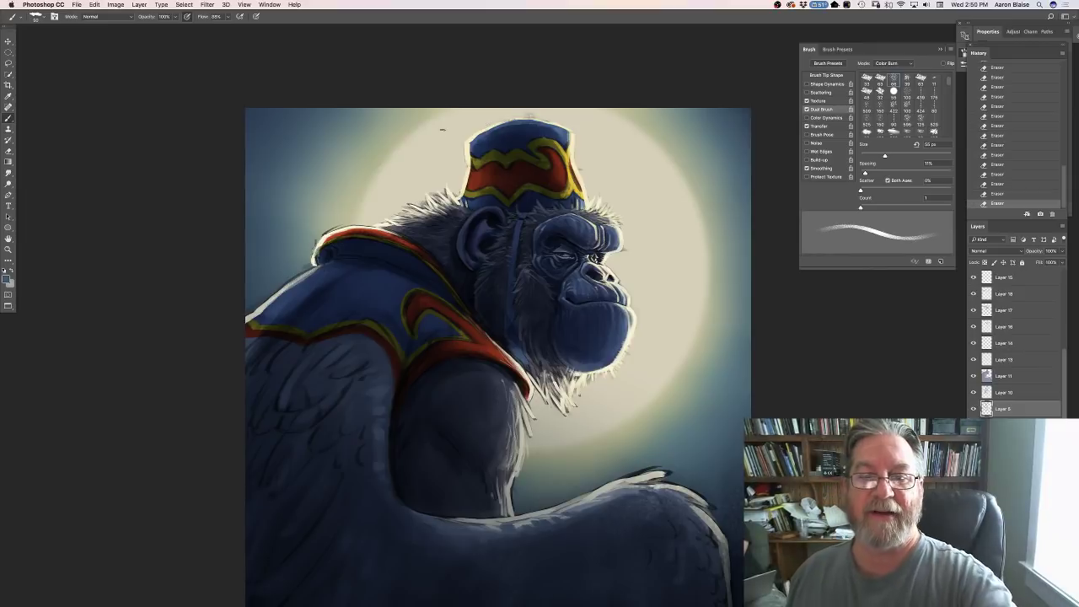
Toggle the visibility of Layers 11, 10 and 13 off and on to check what each contributes to the painting.
{"action": "left_click", "coordinate": [972, 376]}
{"action": "left_click", "coordinate": [972, 376]}
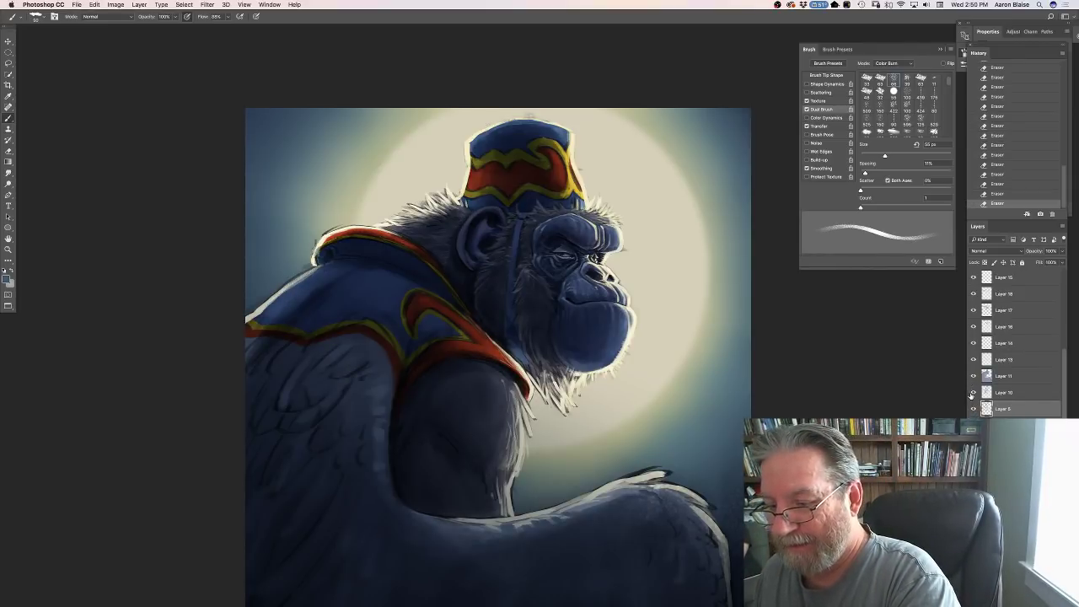
{"action": "left_click", "coordinate": [973, 393]}
{"action": "left_click", "coordinate": [973, 392]}
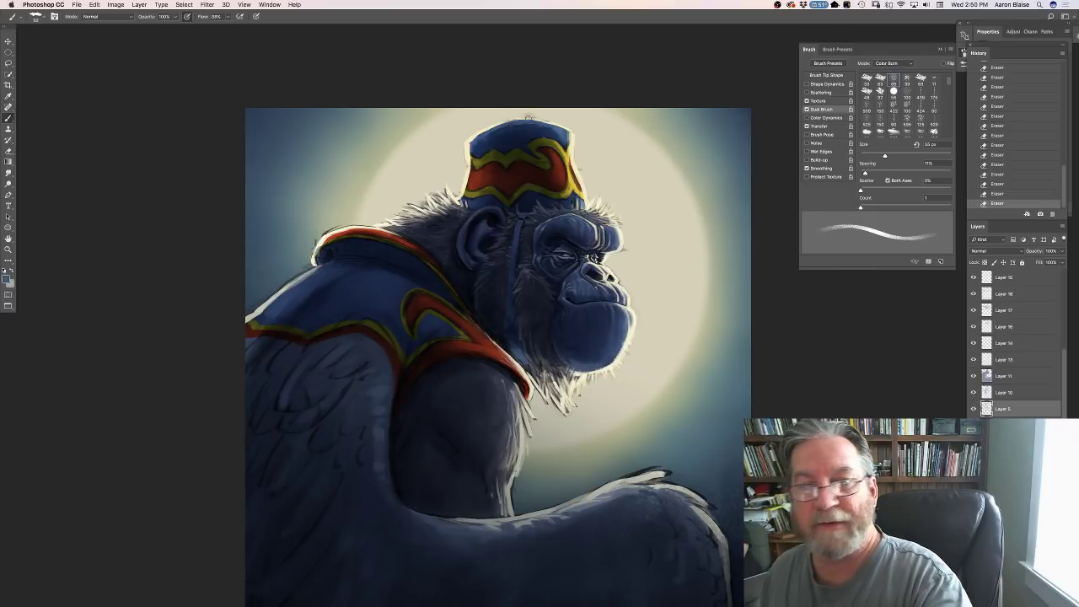
{"action": "left_click", "coordinate": [973, 360]}
{"action": "left_click", "coordinate": [972, 360]}
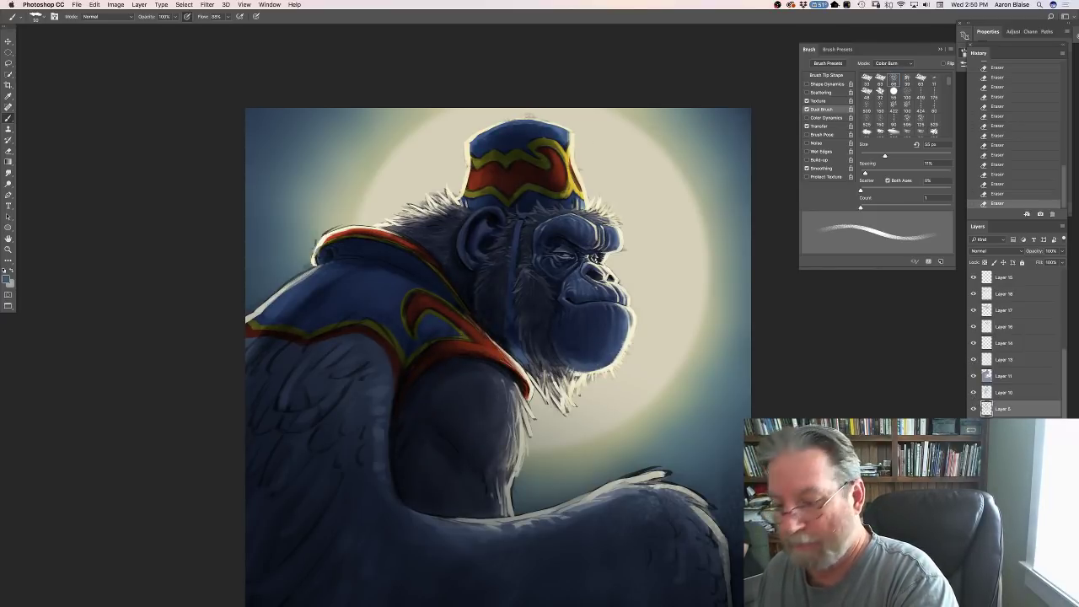
{"action": "left_click", "coordinate": [973, 360]}
{"action": "left_click", "coordinate": [973, 360]}
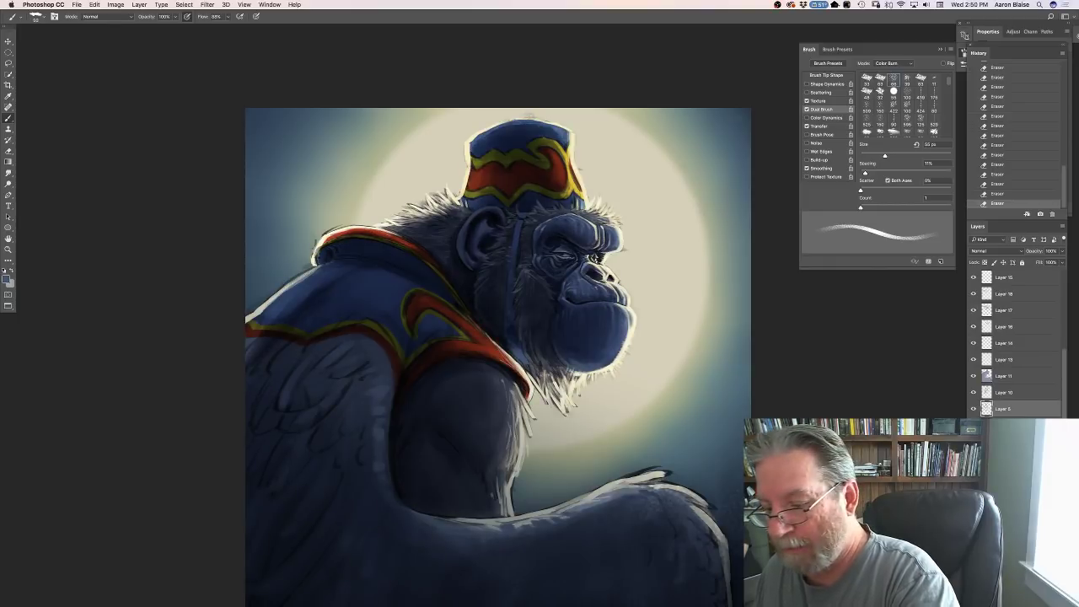
{"action": "left_click", "coordinate": [972, 360]}
{"action": "left_click", "coordinate": [972, 360]}
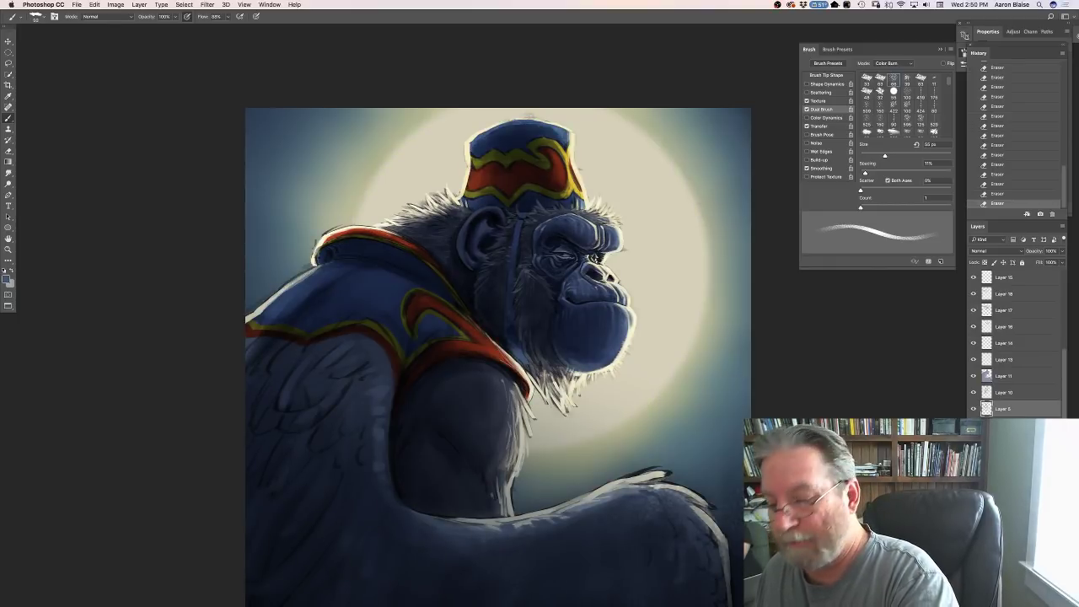
{"action": "left_click", "coordinate": [973, 360]}
{"action": "left_click", "coordinate": [972, 360]}
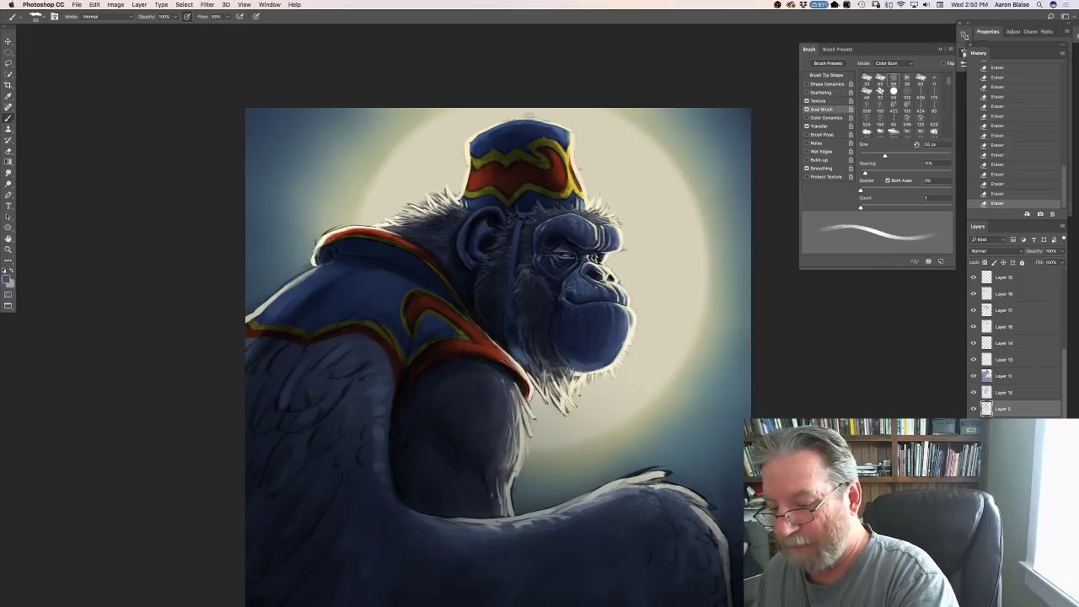
Deselect Layer 5 and toggle the visibility of Layers 22 and 21 to check what each contributes.
{"action": "left_click", "coordinate": [1011, 408], "text": "super"}
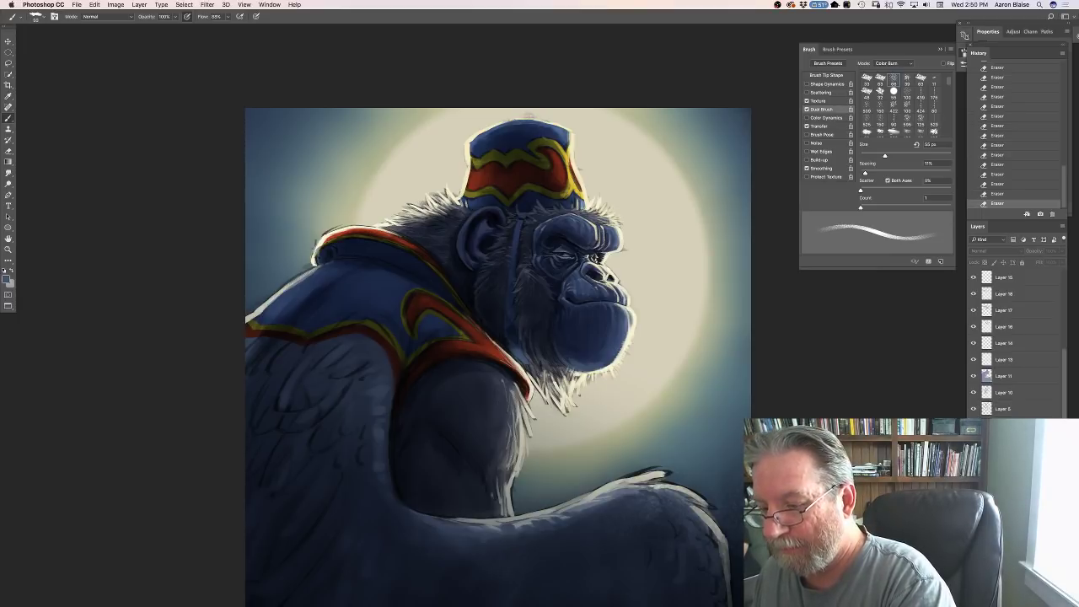
{"action": "left_click_drag", "start_coordinate": [1064, 381], "coordinate": [1053, 310]}
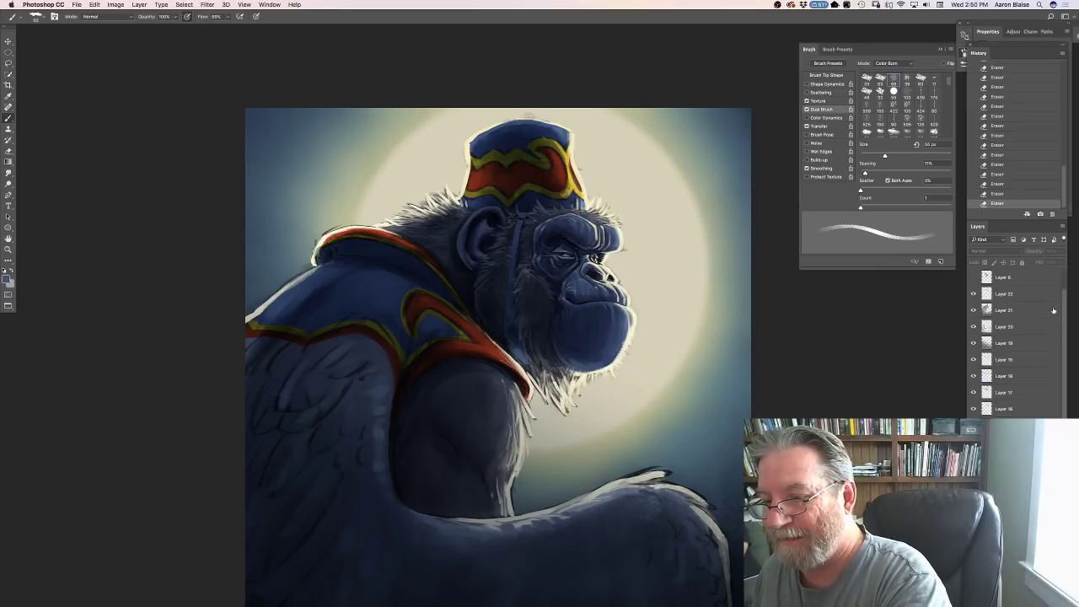
{"action": "left_click", "coordinate": [971, 297]}
{"action": "left_click", "coordinate": [971, 297]}
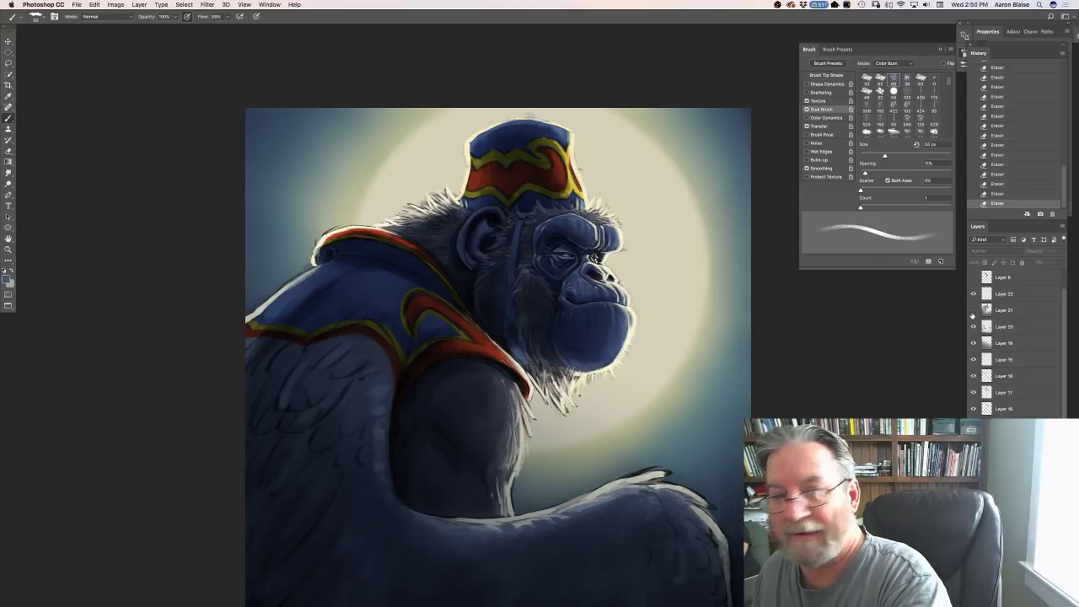
{"action": "left_click", "coordinate": [973, 311]}
{"action": "left_click", "coordinate": [972, 310]}
Select Layer 21, sample the red of the vest's front trim, and dab it over the trim's dark edge below the beard.
{"action": "left_click", "coordinate": [1002, 311]}
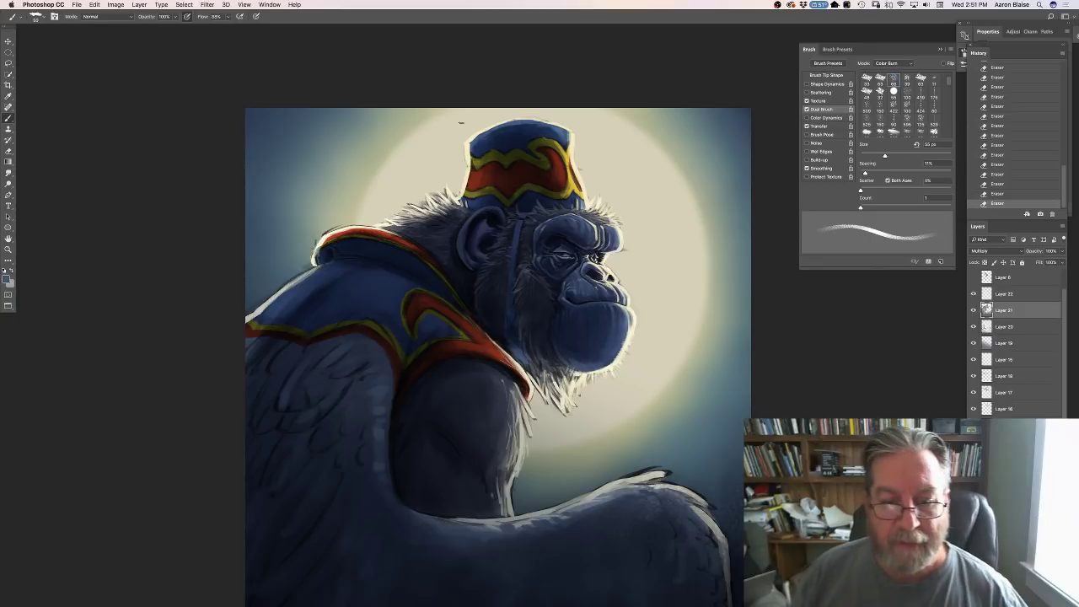
{"action": "left_click", "coordinate": [5, 280]}
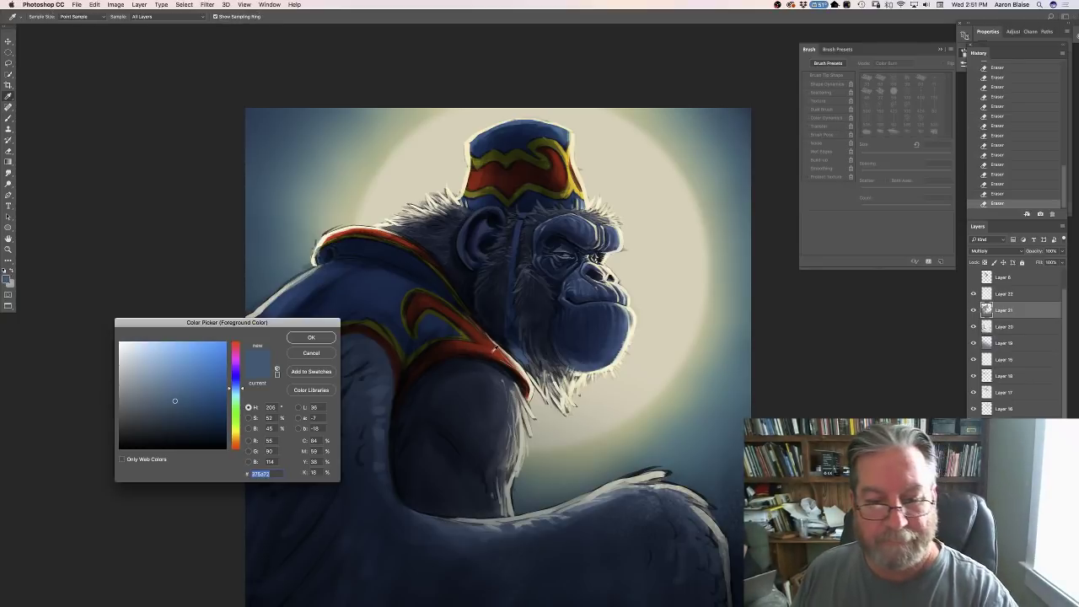
{"action": "left_click", "coordinate": [494, 355]}
{"action": "left_click", "coordinate": [311, 337]}
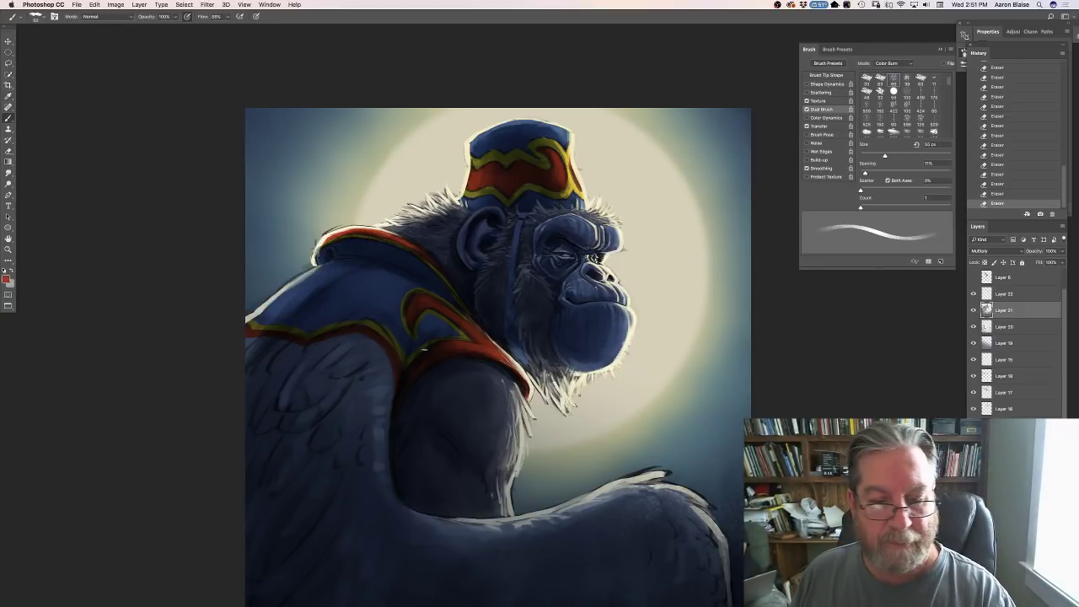
{"action": "left_click", "coordinate": [506, 360]}
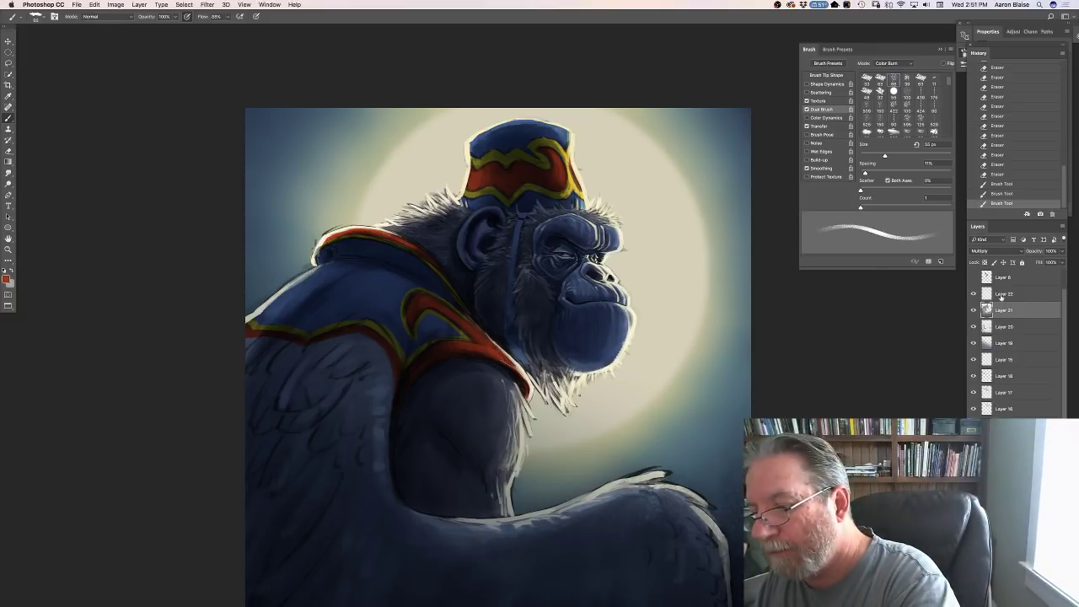
Switch to Layer 22 and paint the sampled red along the vest's front trim down to its pointed tip.
{"action": "key", "text": "alt+bracketright"}
{"action": "left_click", "coordinate": [504, 359]}
{"action": "left_click", "coordinate": [504, 359]}
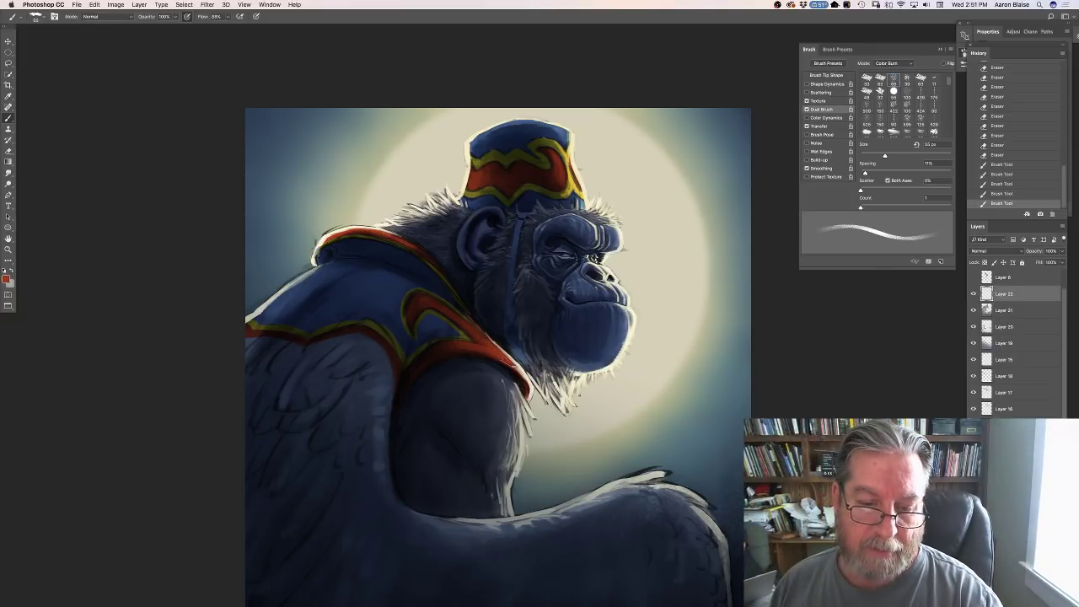
{"action": "left_click", "coordinate": [504, 359]}
{"action": "left_click", "coordinate": [504, 359]}
{"action": "left_click", "coordinate": [504, 359]}
{"action": "left_click", "coordinate": [504, 359]}
{"action": "left_click", "coordinate": [520, 378]}
{"action": "left_click", "coordinate": [526, 390]}
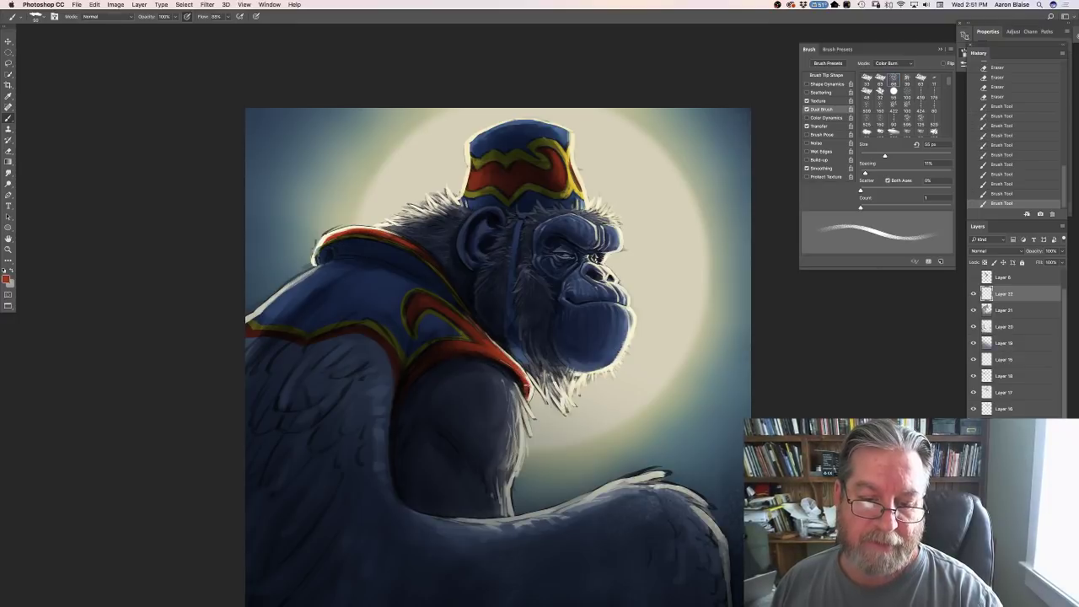
{"action": "left_click", "coordinate": [529, 392]}
{"action": "left_click", "coordinate": [497, 347]}
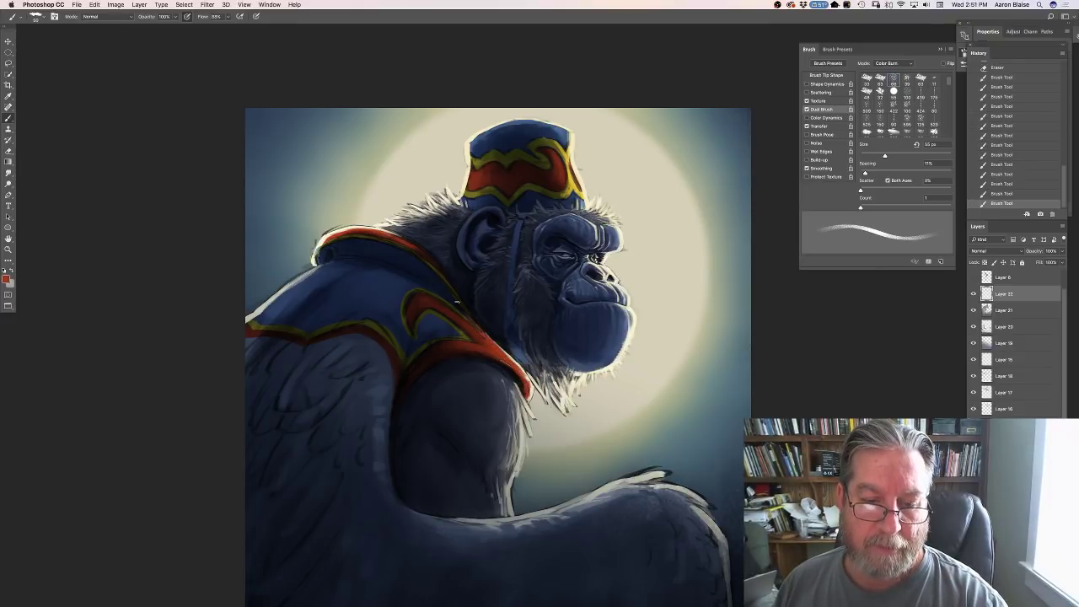
Extend the red up along the vest's front edge toward the collar and erase the excess paint along it.
{"action": "left_click_drag", "start_coordinate": [474, 328], "coordinate": [452, 312]}
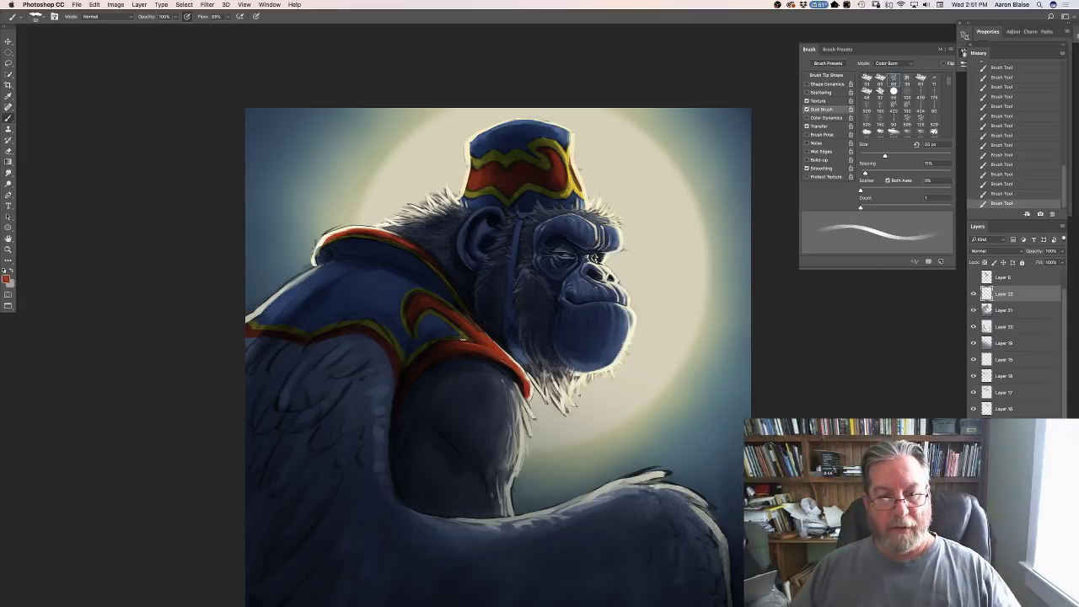
{"action": "left_click", "coordinate": [443, 306]}
{"action": "left_click", "coordinate": [483, 338]}
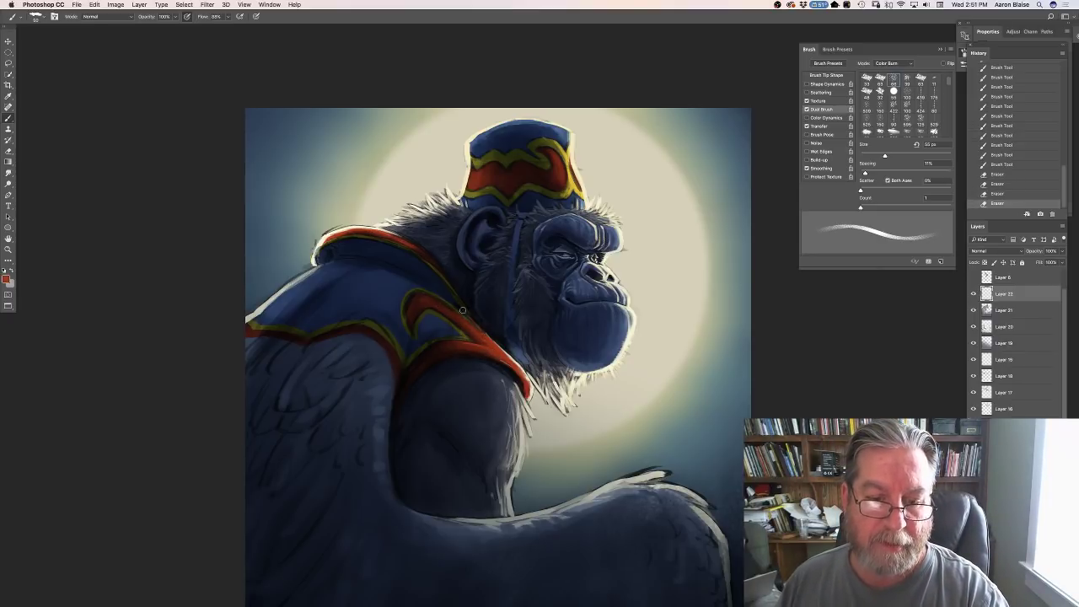
{"action": "left_click", "coordinate": [472, 329]}
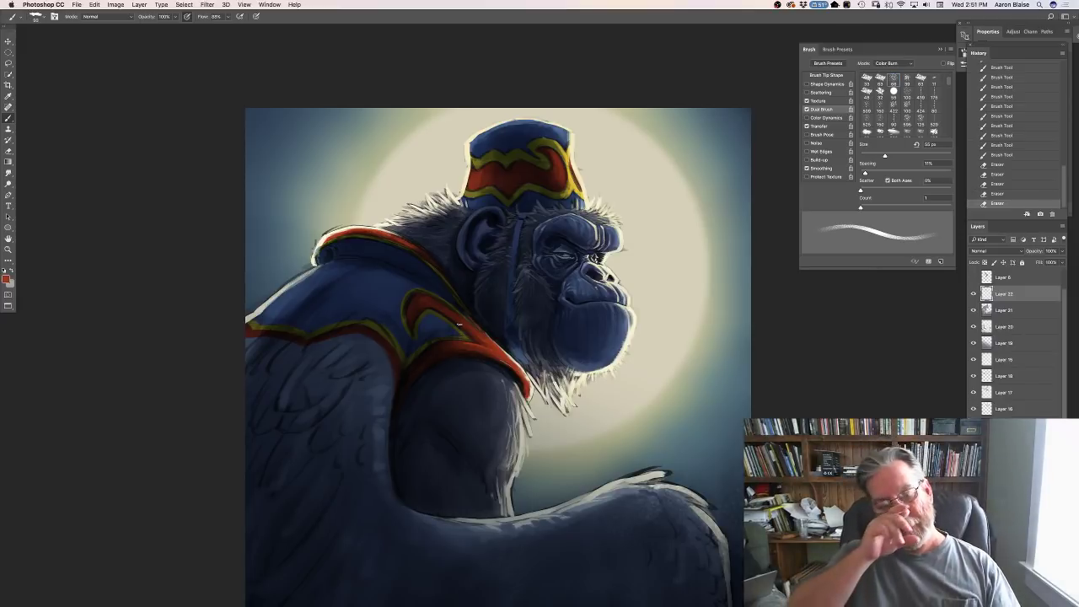
Choose a dark red with hue 358, saturation 71 and brightness 29, enlarge the brush to 100 px, and shade the vest's lower red trim.
{"action": "left_click", "coordinate": [6, 278]}
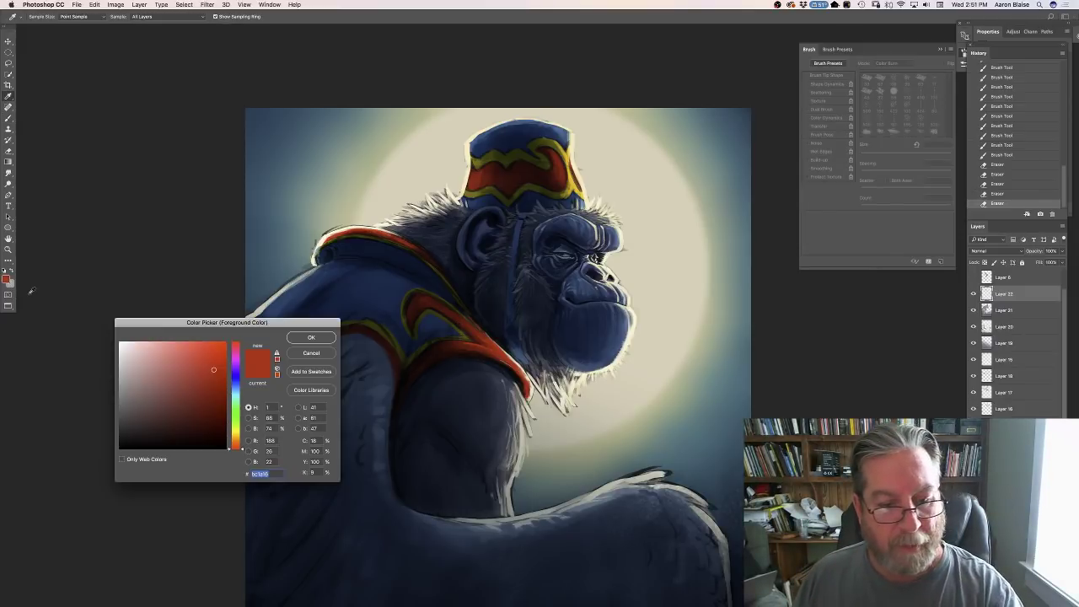
{"action": "left_click", "coordinate": [200, 431]}
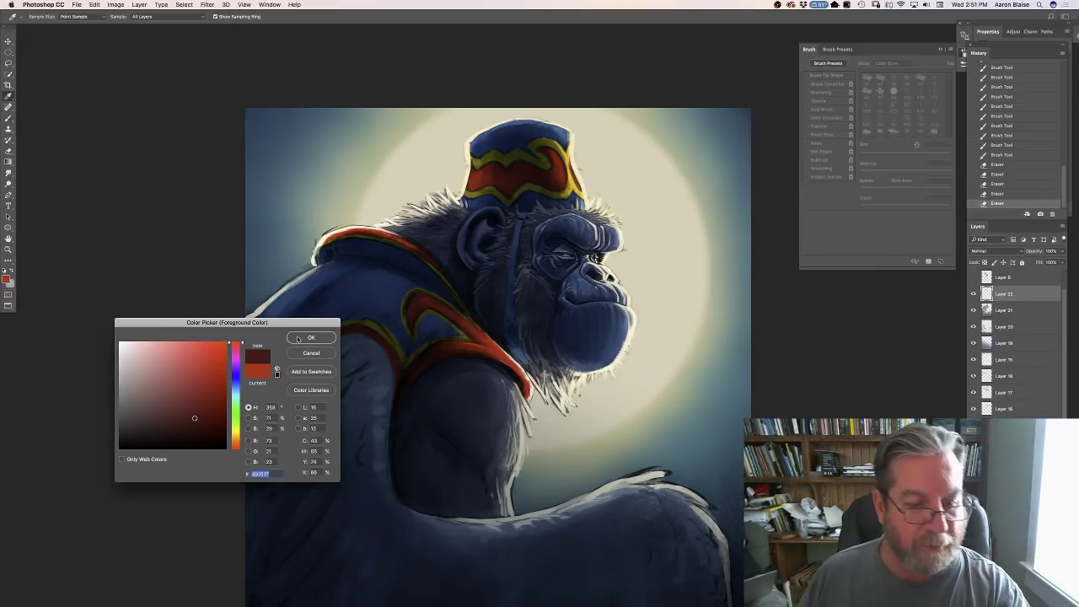
{"action": "left_click", "coordinate": [304, 339]}
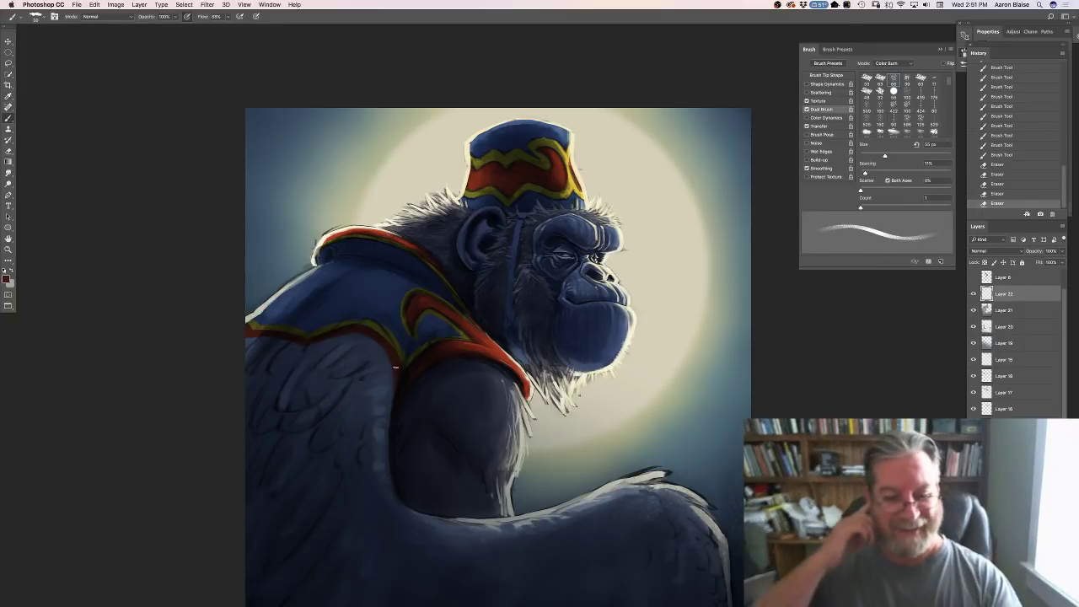
{"action": "left_click_drag", "start_coordinate": [381, 340], "coordinate": [363, 328]}
{"action": "key", "text": "bracketright"}
{"action": "key", "text": "bracketright"}
{"action": "key", "text": "bracketright"}
{"action": "key", "text": "bracketright"}
{"action": "key", "text": "bracketright"}
{"action": "left_click_drag", "start_coordinate": [359, 329], "coordinate": [319, 338]}
{"action": "left_click_drag", "start_coordinate": [312, 340], "coordinate": [246, 328]}
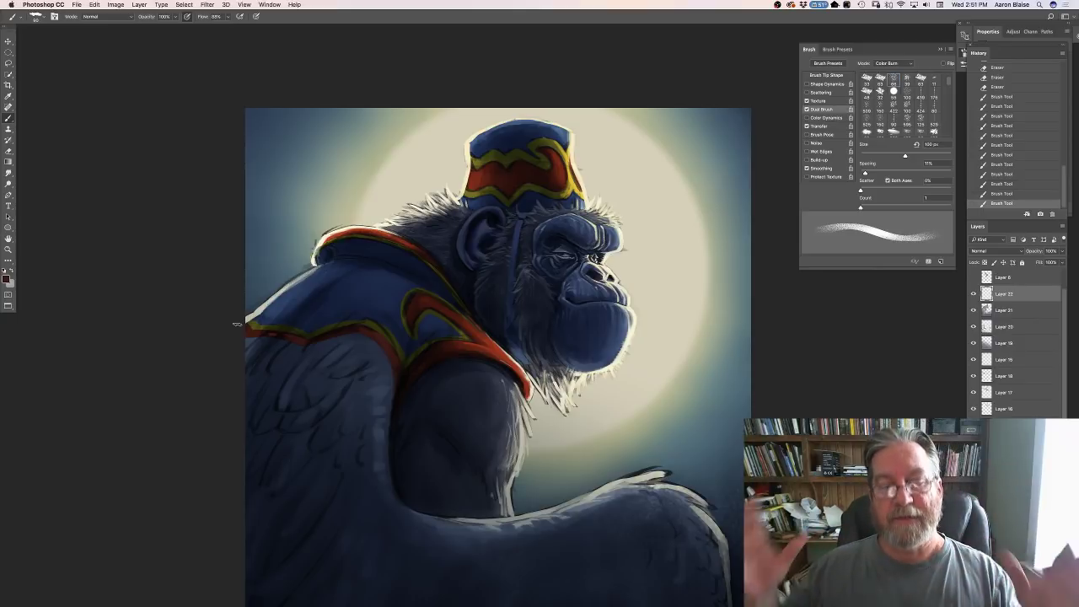
Choose a less saturated dark red with hue 353 and saturation 64, and shade the red swirl on the vest's shoulder.
{"action": "left_click", "coordinate": [7, 280]}
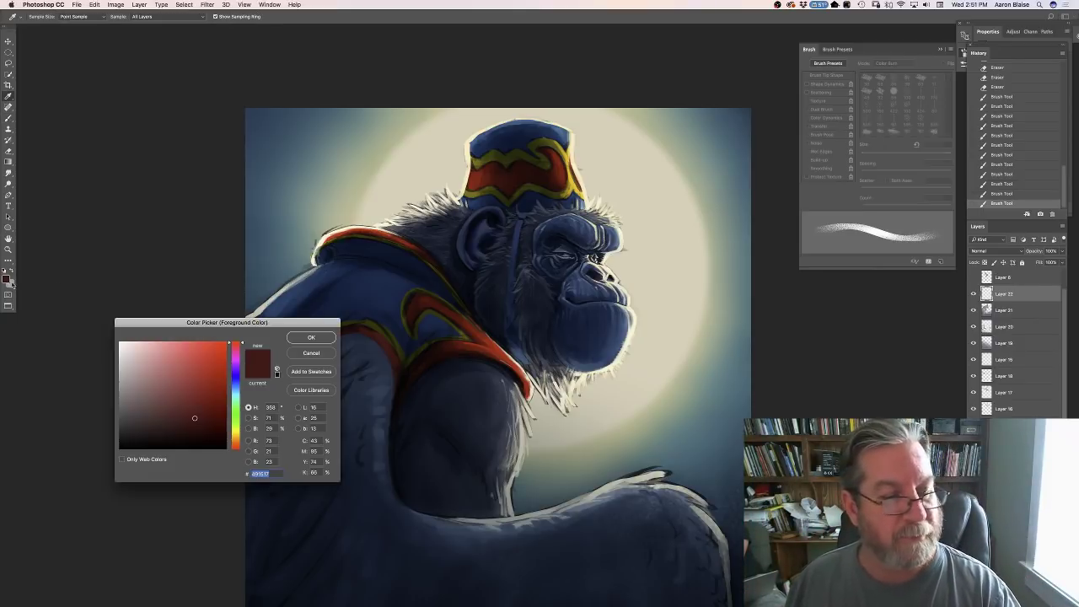
{"action": "left_click", "coordinate": [187, 418]}
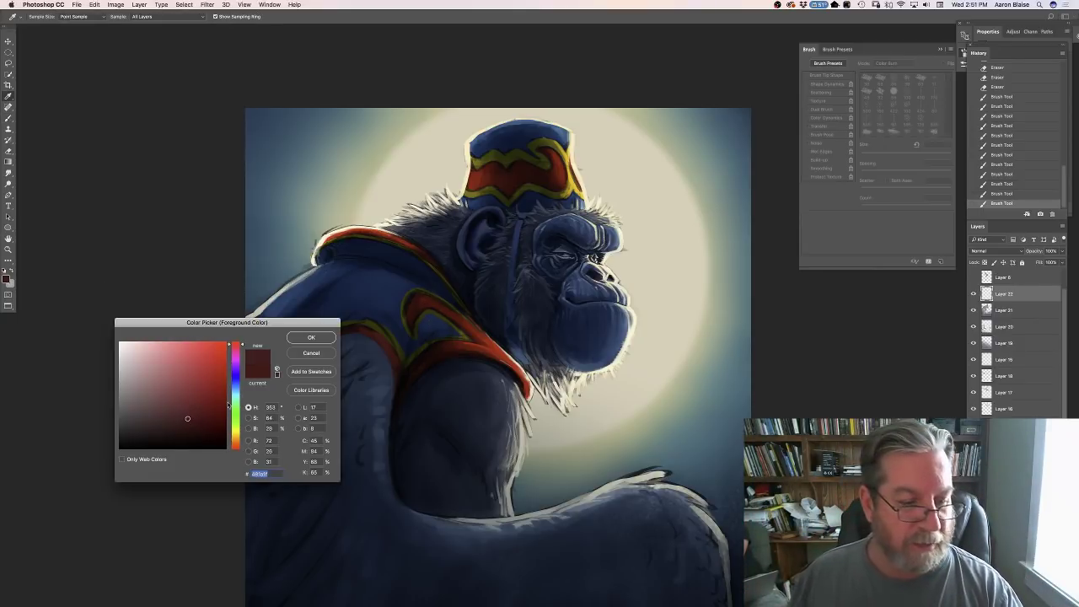
{"action": "left_click", "coordinate": [311, 338]}
{"action": "left_click", "coordinate": [422, 305]}
{"action": "left_click", "coordinate": [416, 307]}
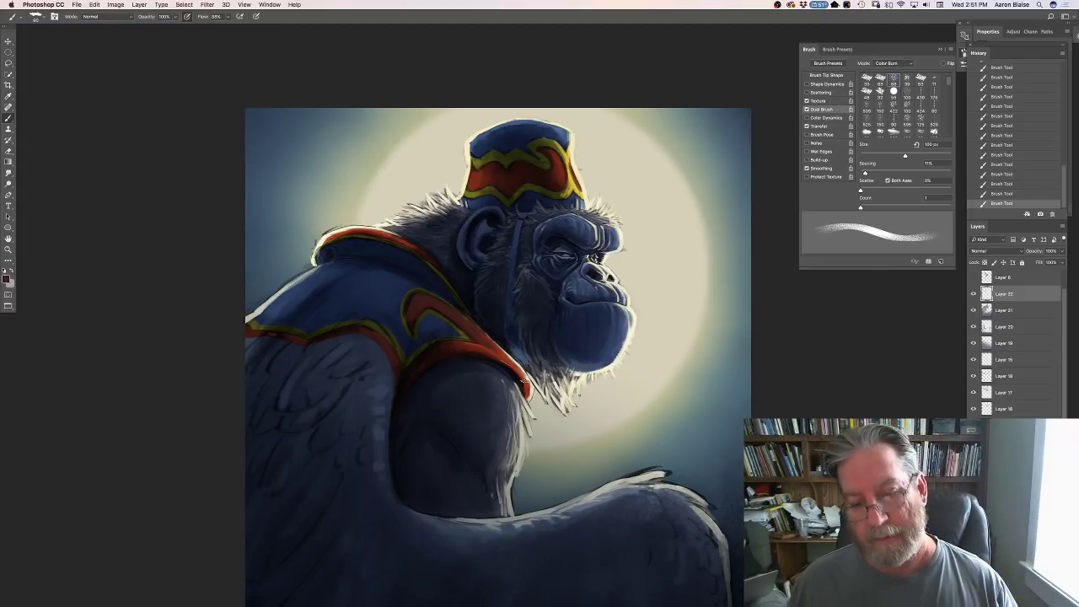
Examine the whole painting at a reduced view to judge its overall color and lighting.
{"action": "key", "text": "super+minus"}
{"action": "key", "text": "super+plus"}
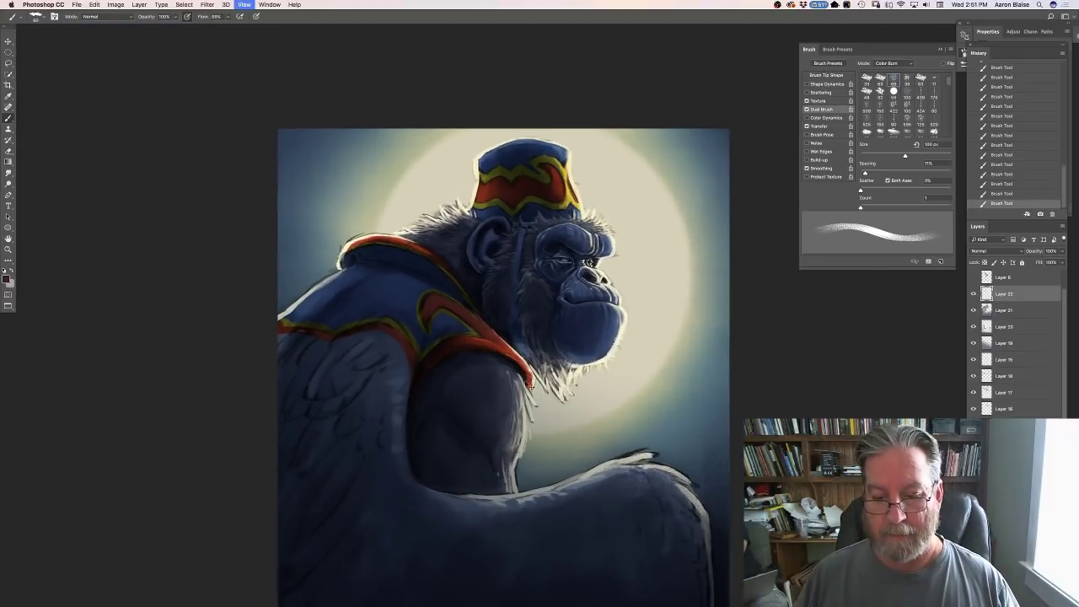
{"action": "key", "text": "super+minus"}
{"action": "key", "text": "super+minus"}
{"action": "key", "text": "super+minus"}
{"action": "key", "text": "super+plus"}
{"action": "key", "text": "super+plus"}
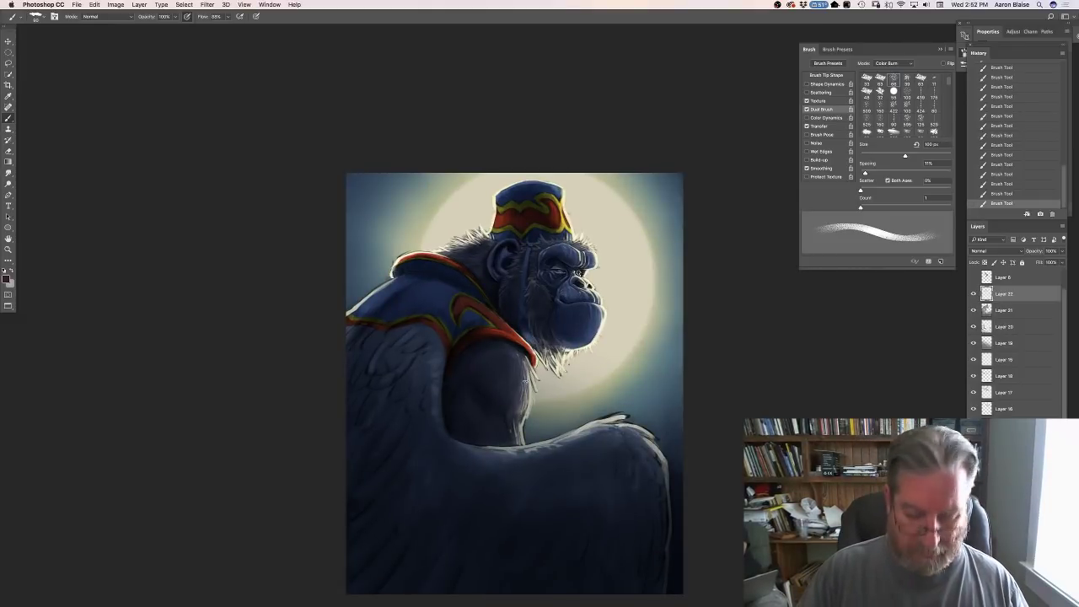
Save the painting to the Desktop as Flying Monkey.psd in Photoshop format with layers and Maximize Compatibility on.
{"action": "left_click", "coordinate": [76, 4]}
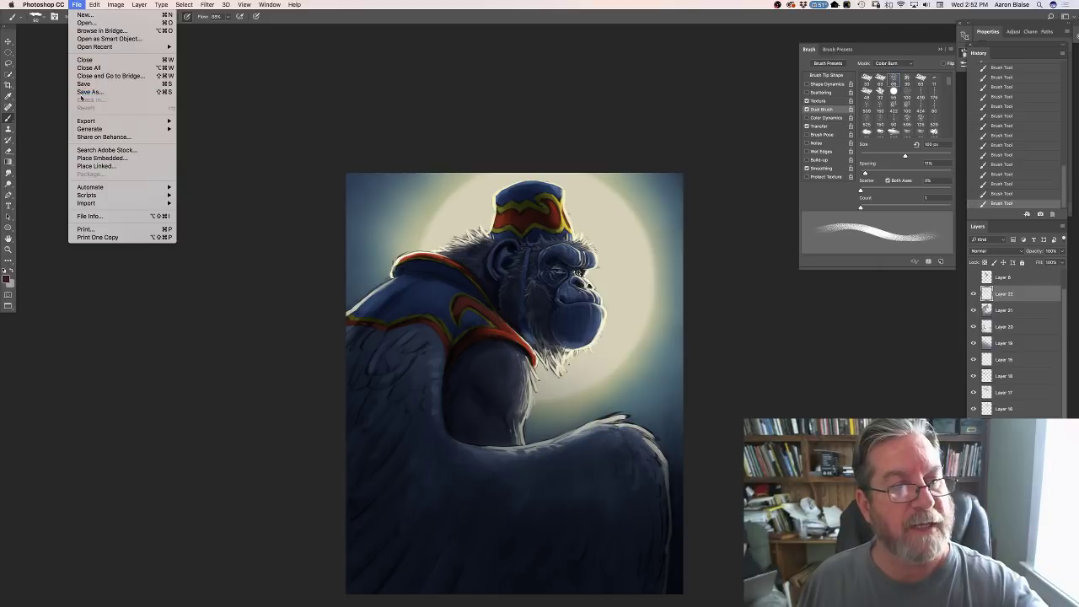
{"action": "left_click", "coordinate": [84, 91]}
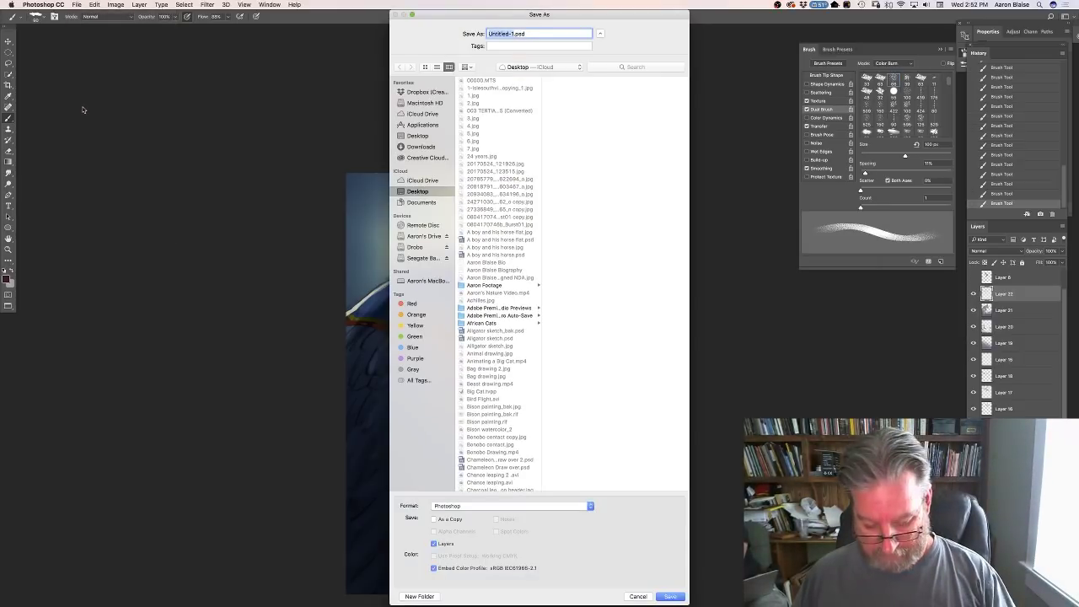
{"action": "type", "text": "Flying M"}
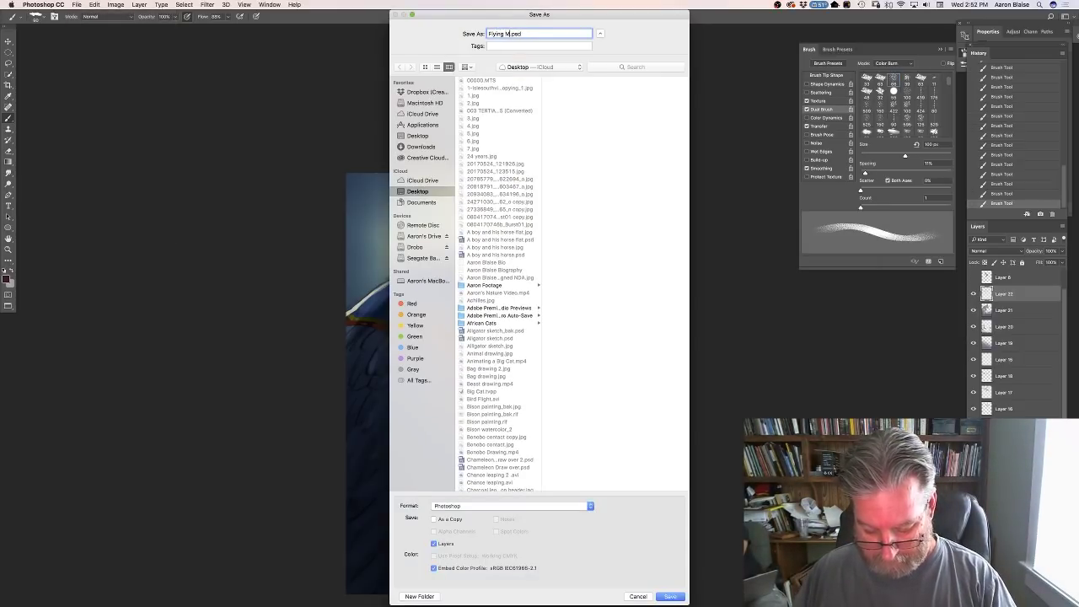
{"action": "type", "text": "onkey"}
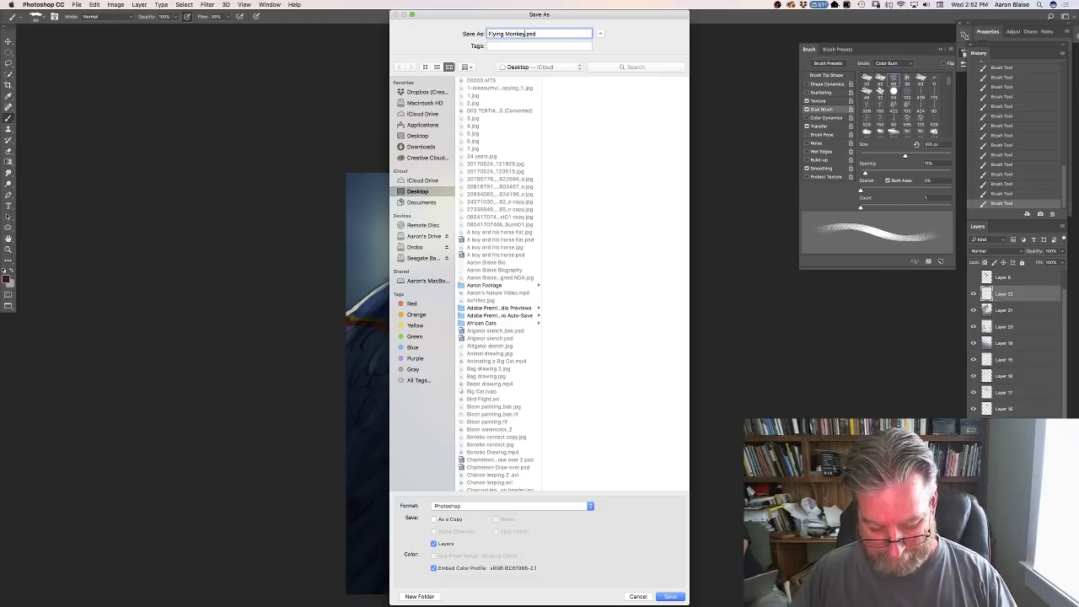
{"action": "left_click", "coordinate": [668, 596]}
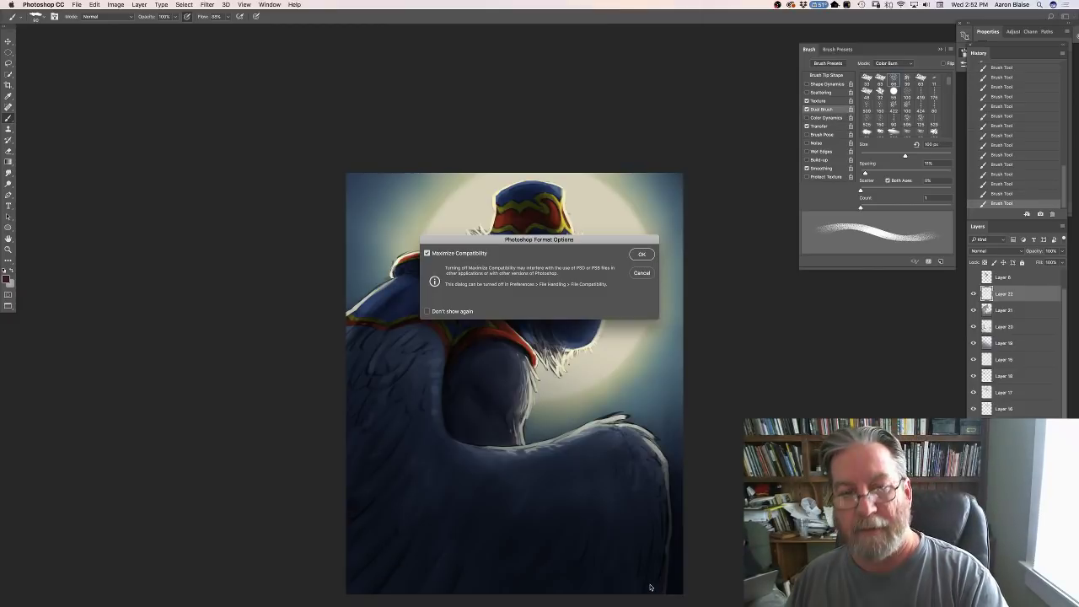
{"action": "left_click", "coordinate": [641, 255]}
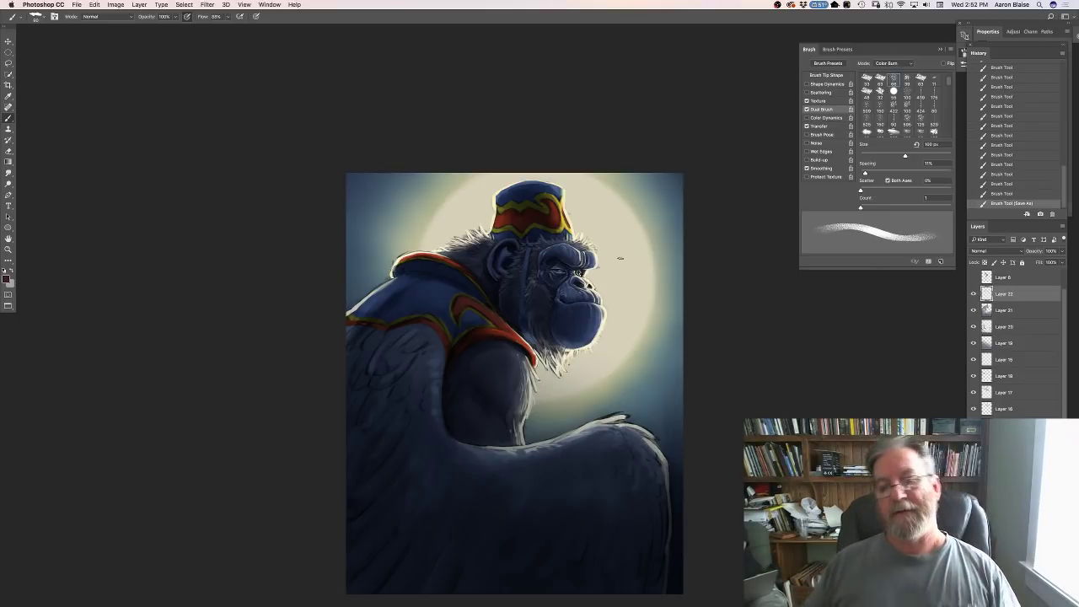
Flatten the image, discarding the hidden layers, and duplicate the resulting Background layer twice.
{"action": "key", "text": "super+plus"}
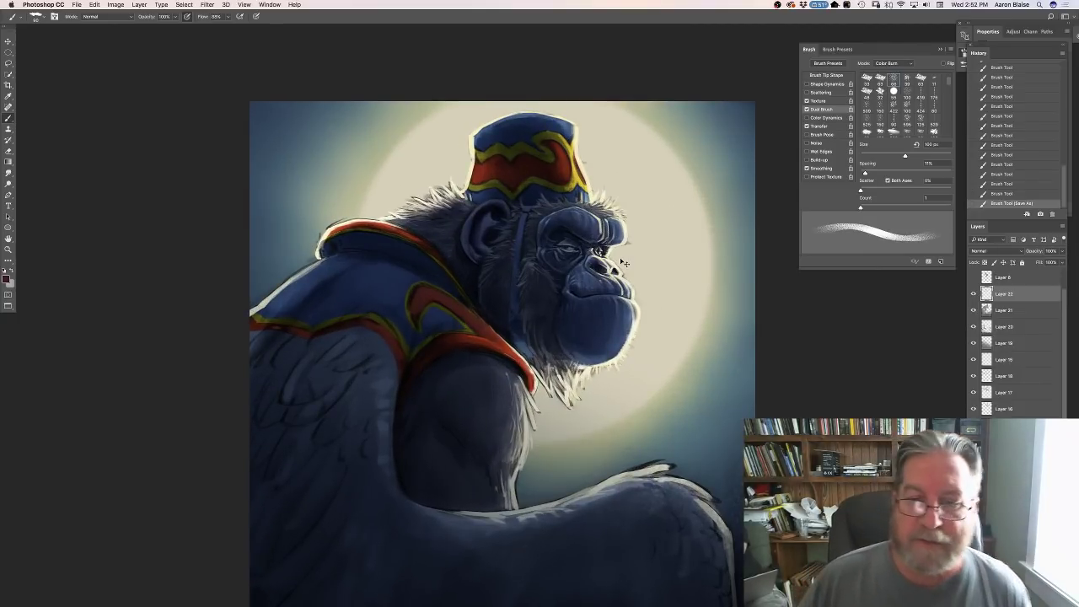
{"action": "key", "text": "super+minus"}
{"action": "key", "text": "super+plus"}
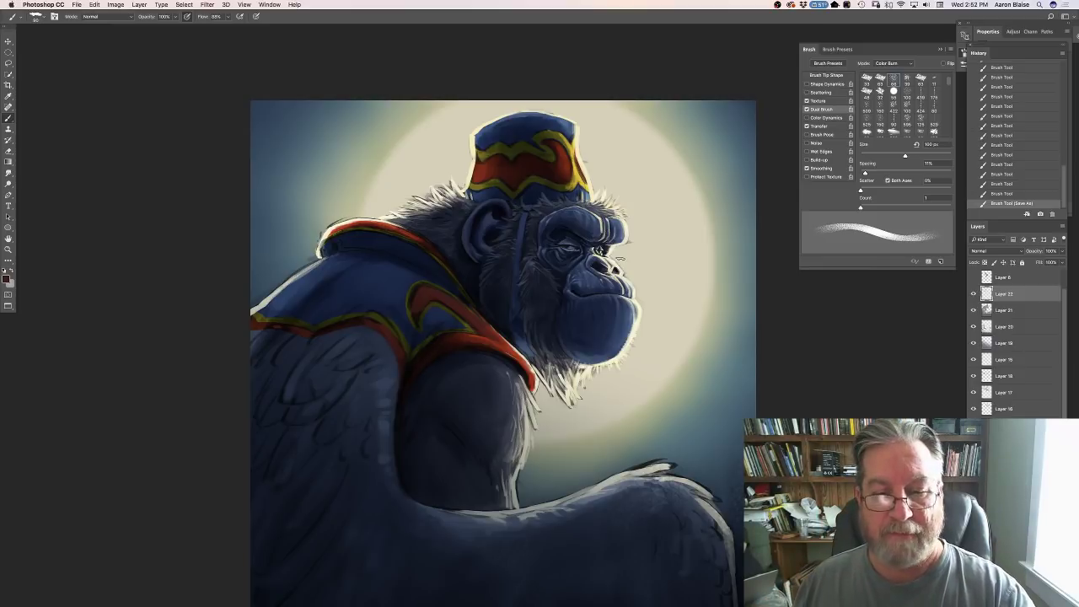
{"action": "left_click", "coordinate": [139, 5]}
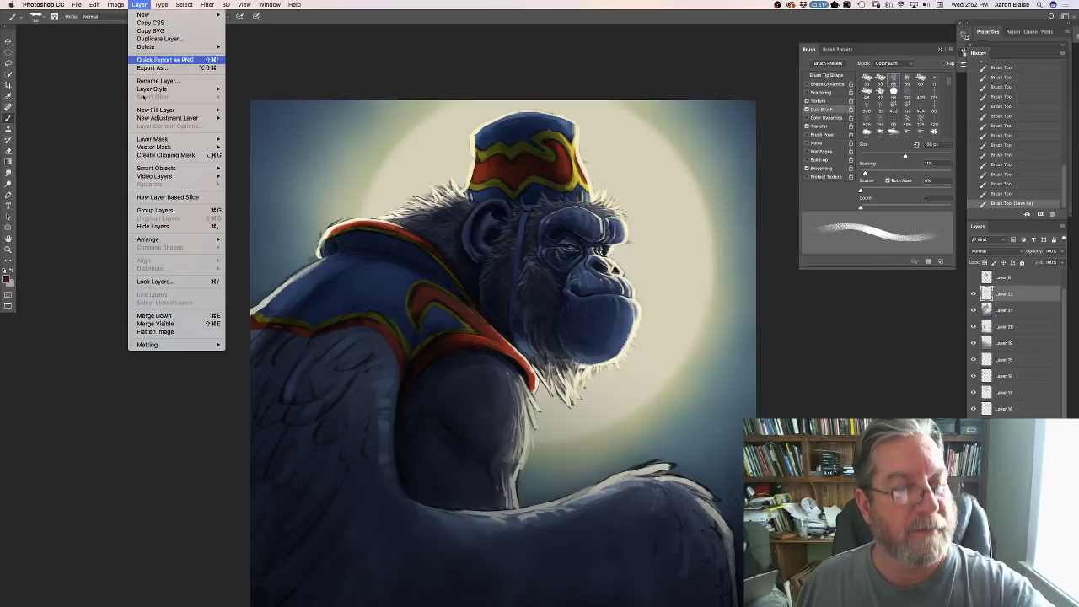
{"action": "left_click", "coordinate": [147, 332]}
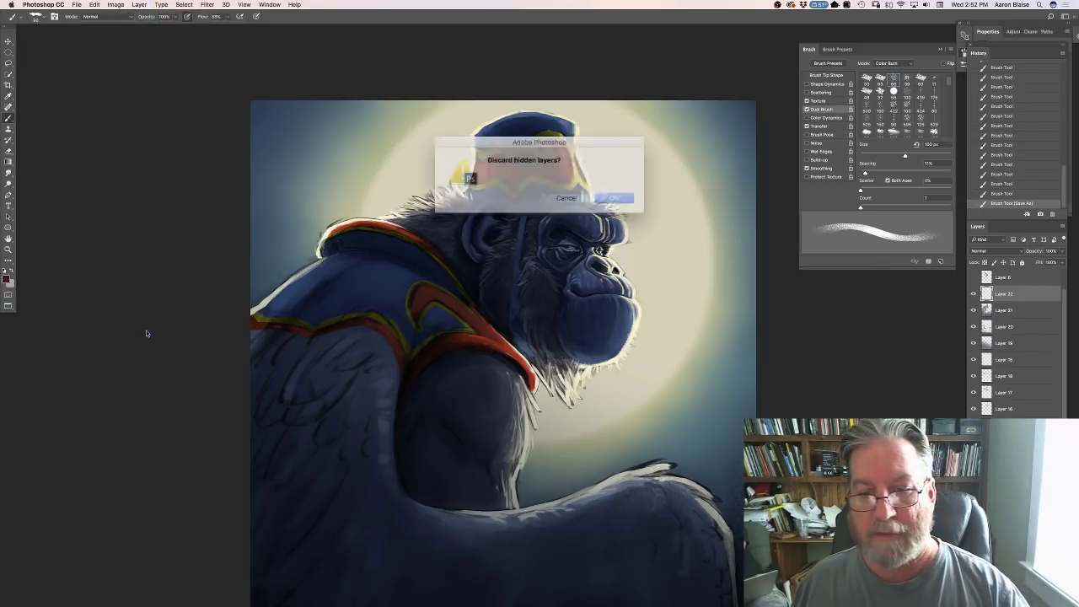
{"action": "left_click", "coordinate": [603, 195]}
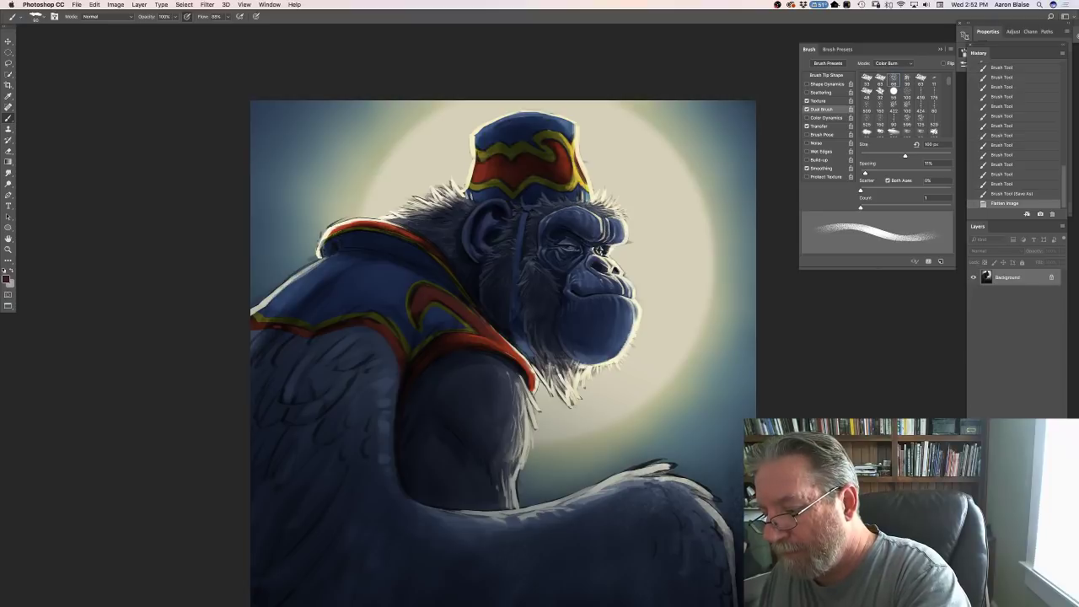
{"action": "key", "text": "super+j"}
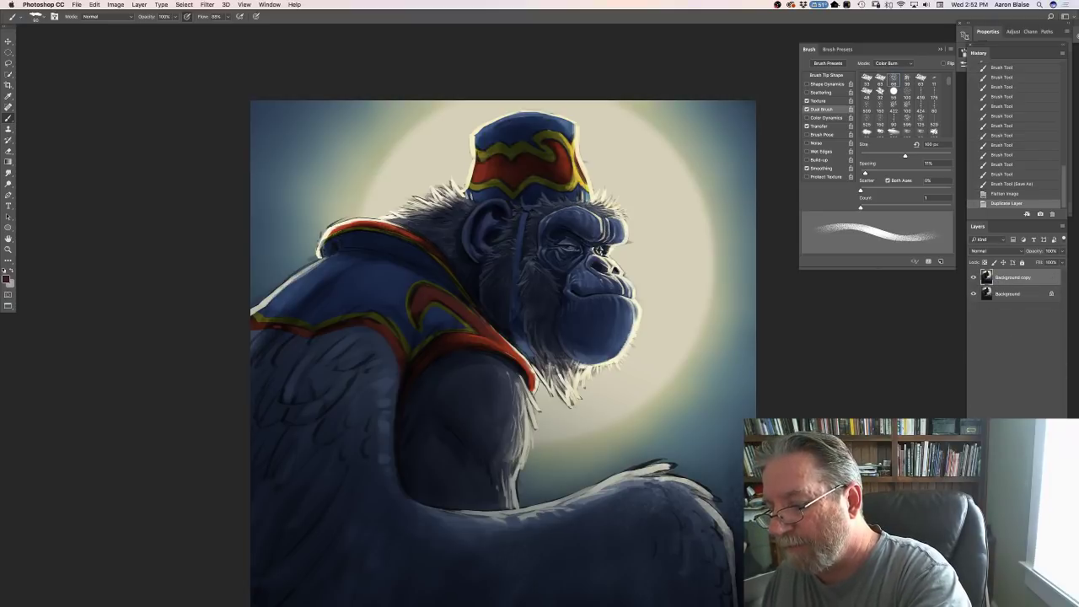
{"action": "key", "text": "super+j"}
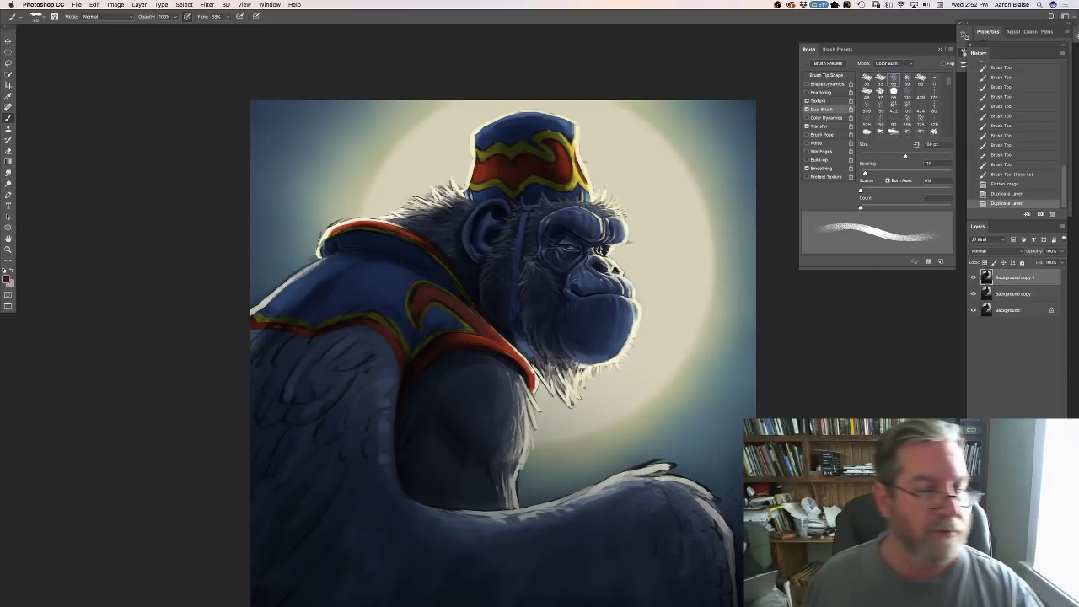
Set the foreground color to a pale cream yellow with hue 51 and saturation 23.
{"action": "left_click", "coordinate": [6, 279]}
{"action": "left_click", "coordinate": [236, 435]}
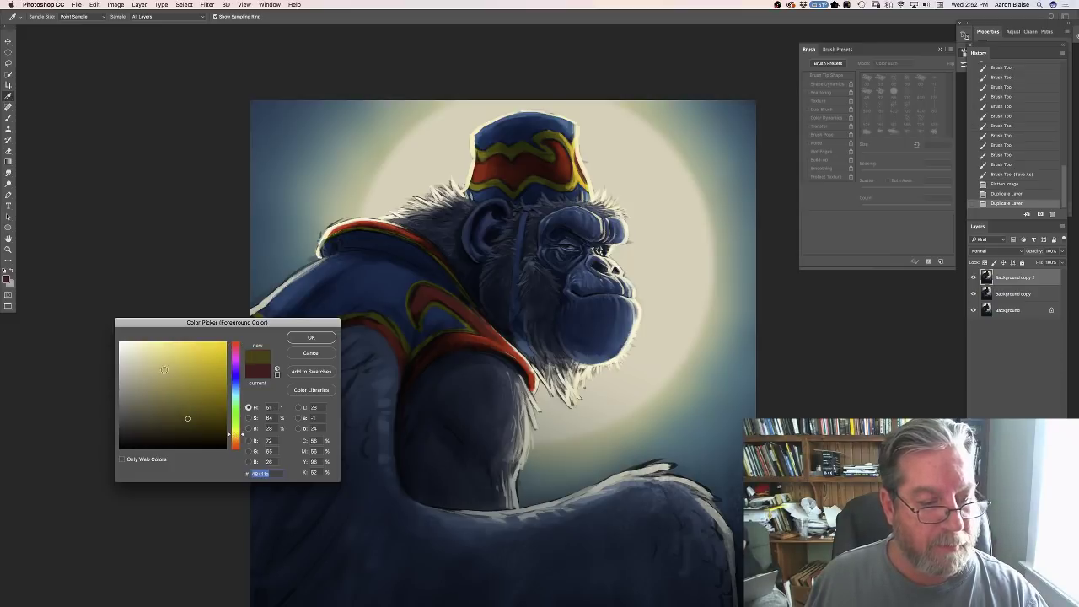
{"action": "left_click", "coordinate": [143, 343]}
{"action": "left_click", "coordinate": [288, 339]}
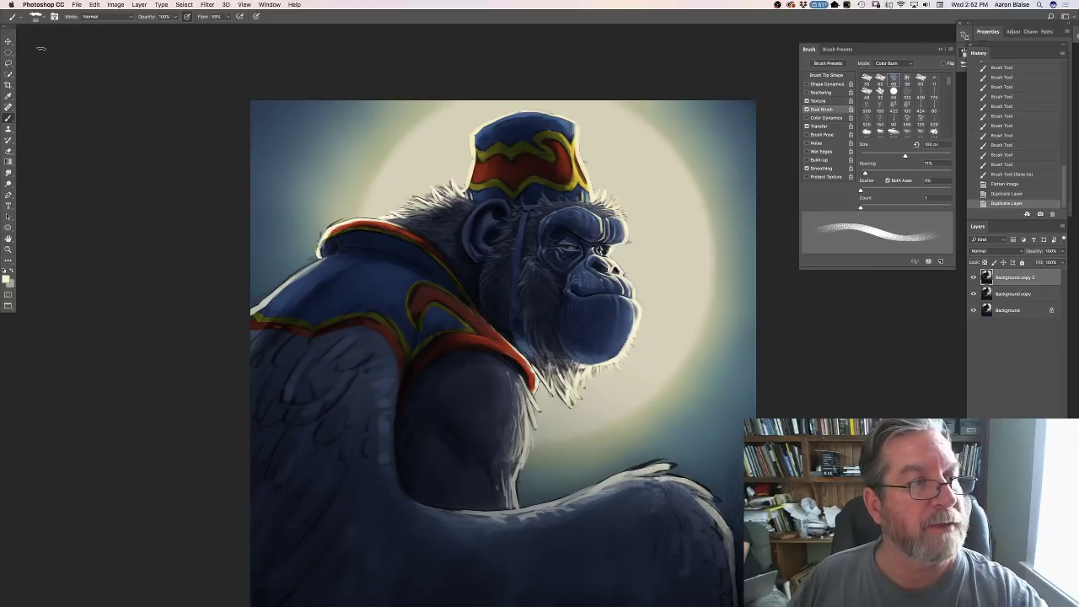
Choose a soft round brush with 0% hardness and make its size respond to pen pressure.
{"action": "left_click", "coordinate": [35, 18]}
{"action": "left_click", "coordinate": [58, 99]}
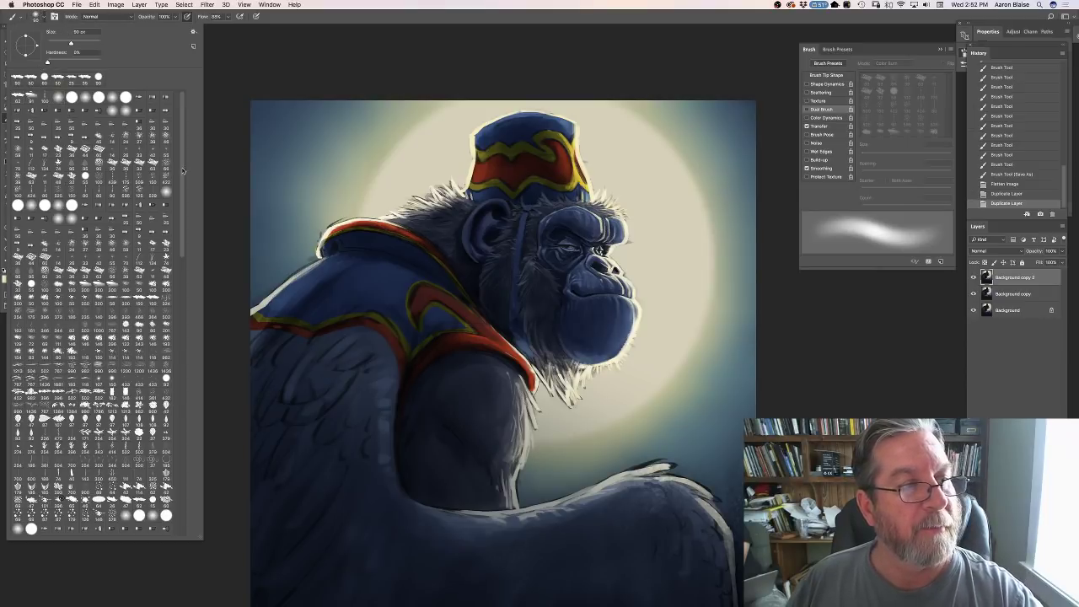
{"action": "left_click", "coordinate": [247, 74]}
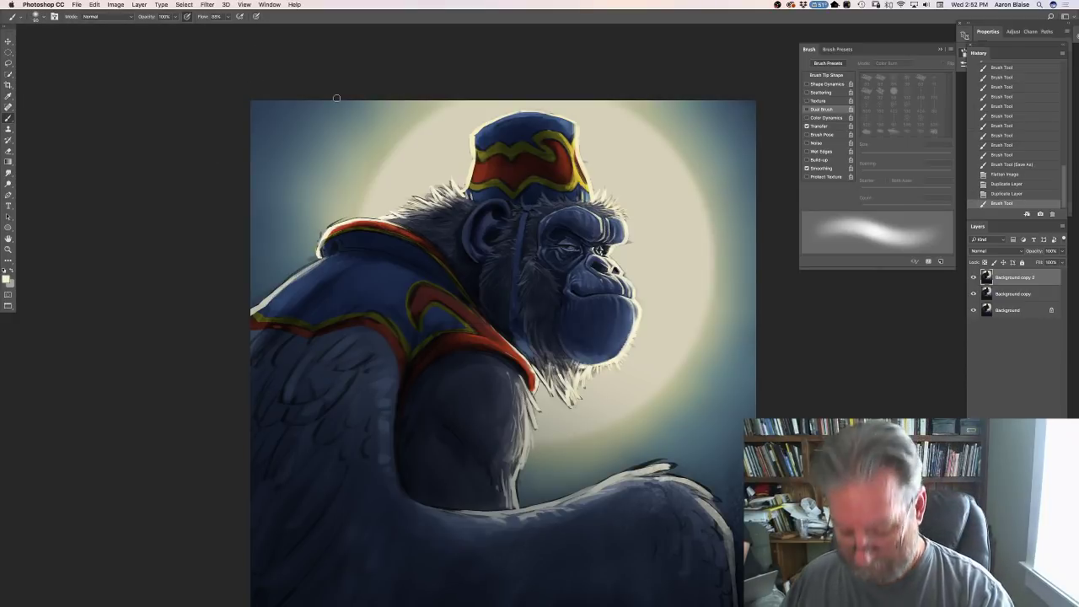
{"action": "key", "text": "super+equal"}
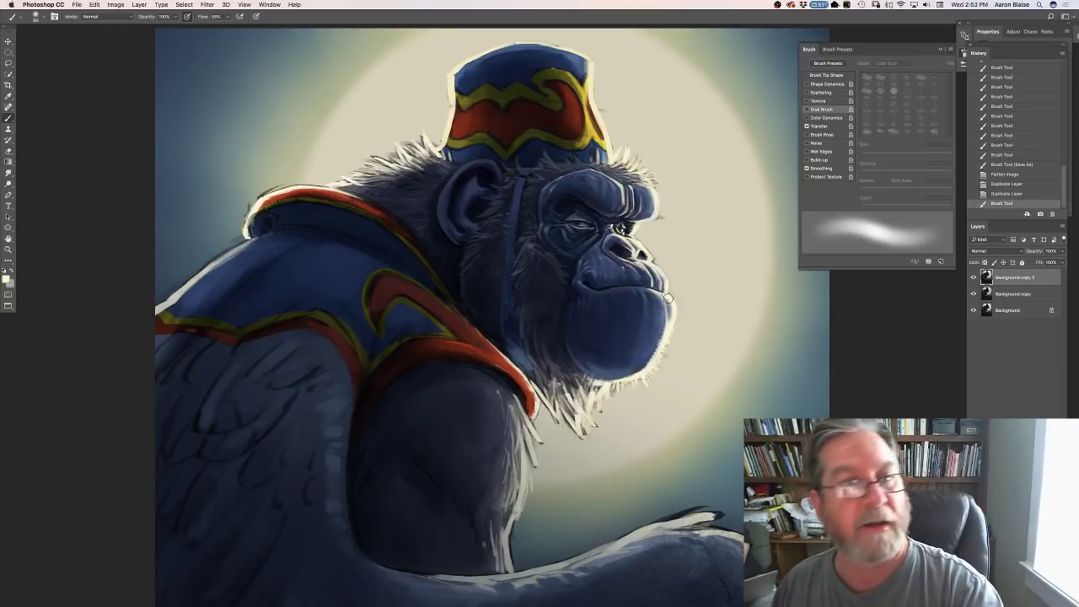
{"action": "left_click", "coordinate": [257, 17]}
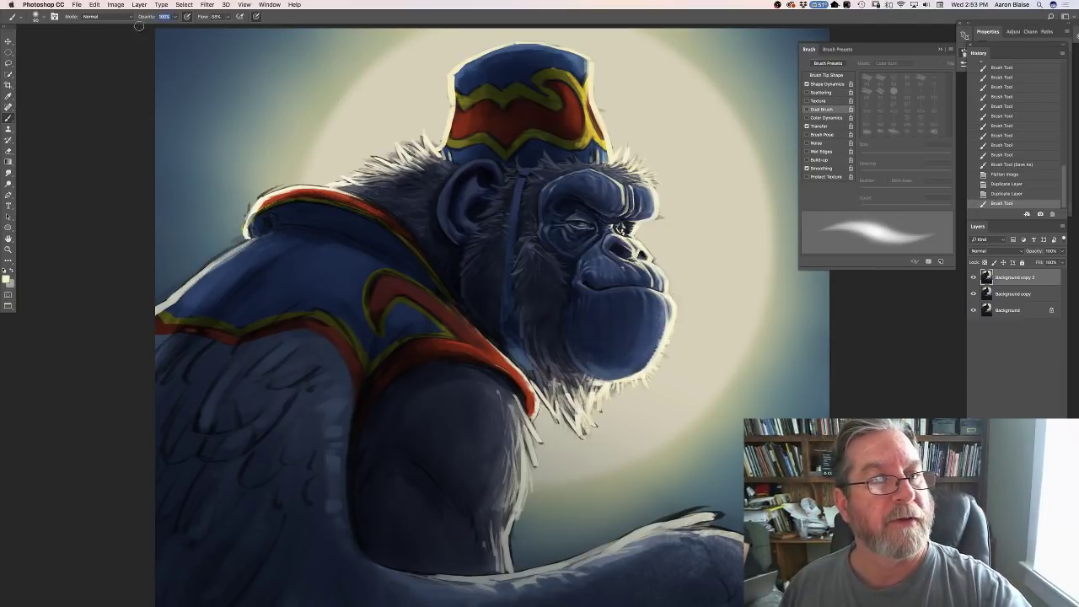
Set the brush to Color Dodge mode at a very low opacity, keeping the pale yellow foreground color.
{"action": "left_click", "coordinate": [174, 18]}
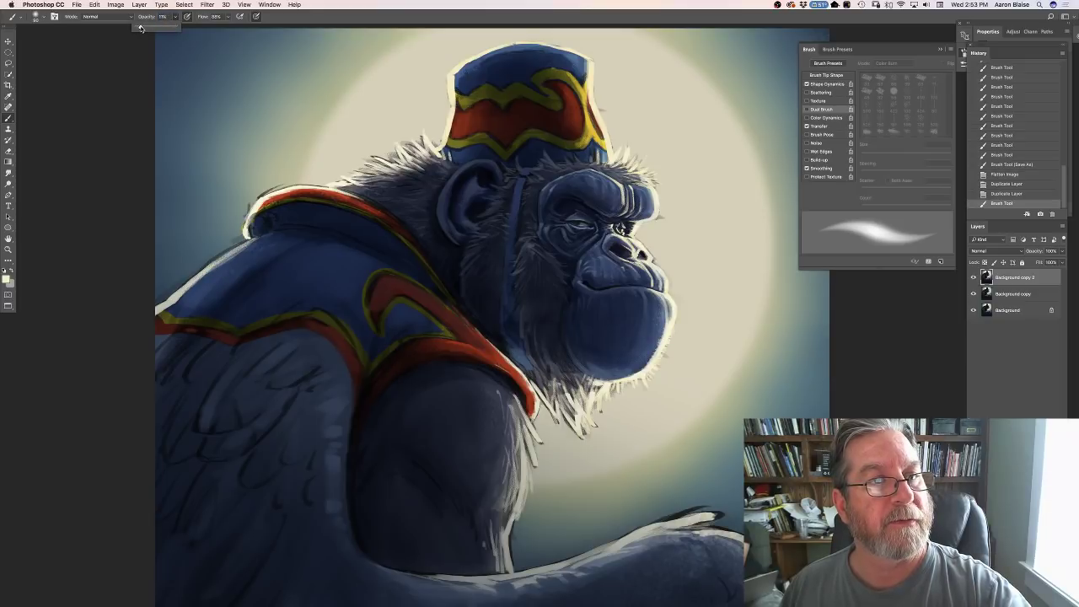
{"action": "left_click", "coordinate": [93, 18]}
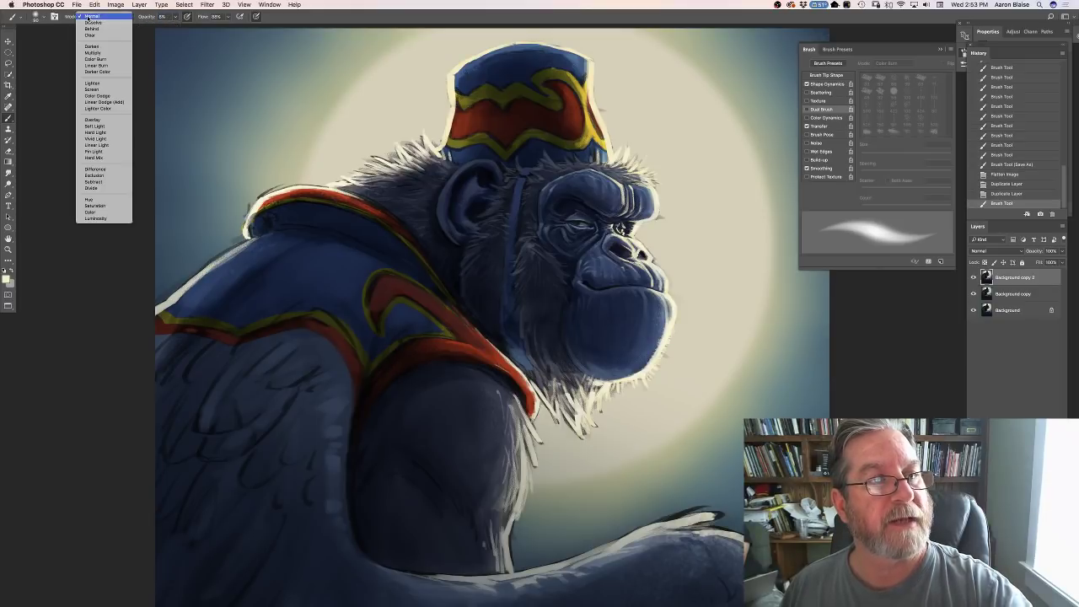
{"action": "left_click", "coordinate": [97, 74]}
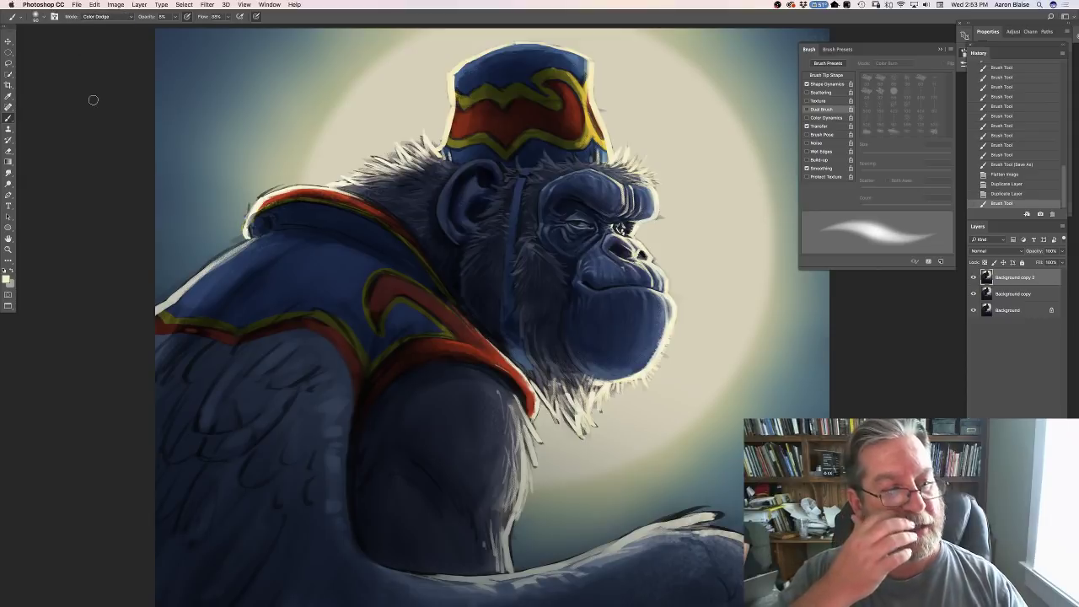
{"action": "left_click", "coordinate": [6, 279]}
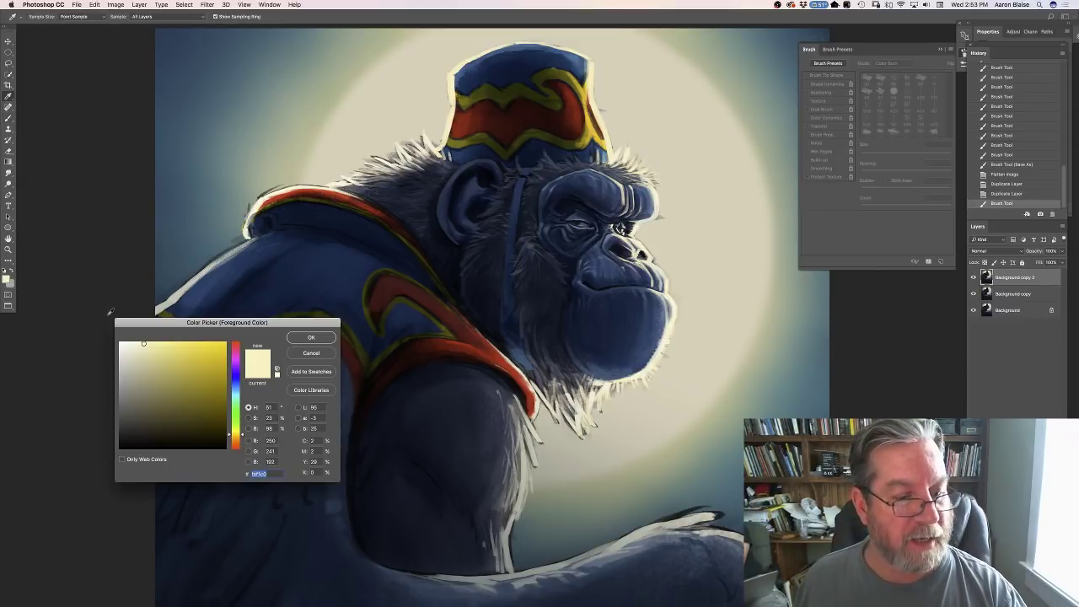
{"action": "left_click", "coordinate": [299, 339]}
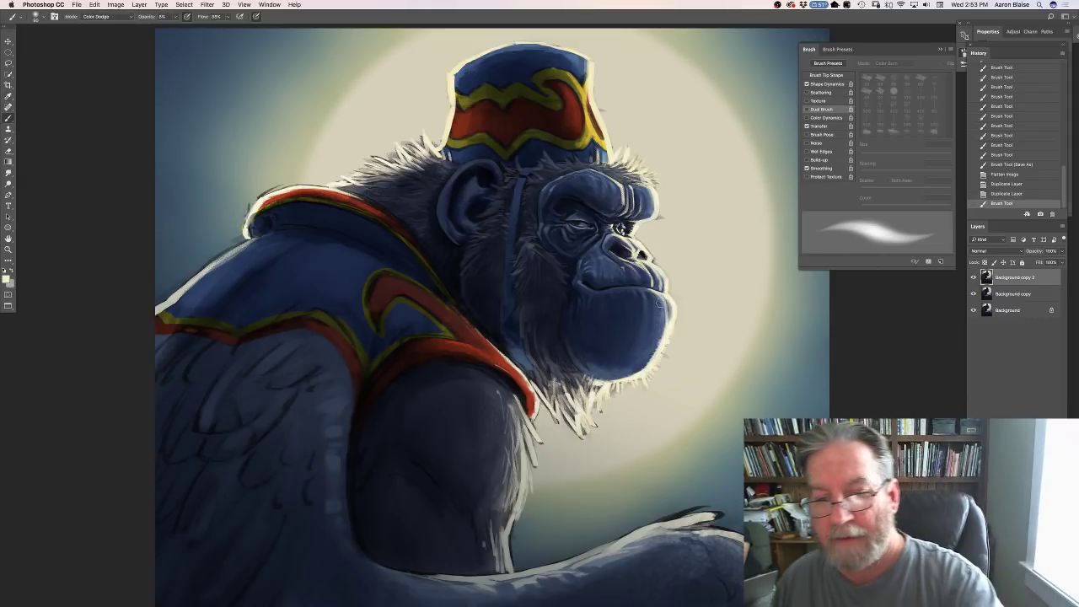
Brighten the rim light along the front of the ape's muzzle and chin with small dodge strokes.
{"action": "left_click_drag", "start_coordinate": [677, 313], "coordinate": [674, 324]}
{"action": "mouse_move", "coordinate": [675, 308]}
{"action": "left_mouse_down"}
{"action": "mouse_move", "coordinate": [664, 347]}
{"action": "mouse_move", "coordinate": [671, 324]}
{"action": "left_mouse_up"}
{"action": "mouse_move", "coordinate": [673, 316]}
{"action": "left_mouse_down"}
{"action": "mouse_move", "coordinate": [649, 373]}
{"action": "mouse_move", "coordinate": [653, 360]}
{"action": "mouse_move", "coordinate": [622, 386]}
{"action": "left_mouse_up"}
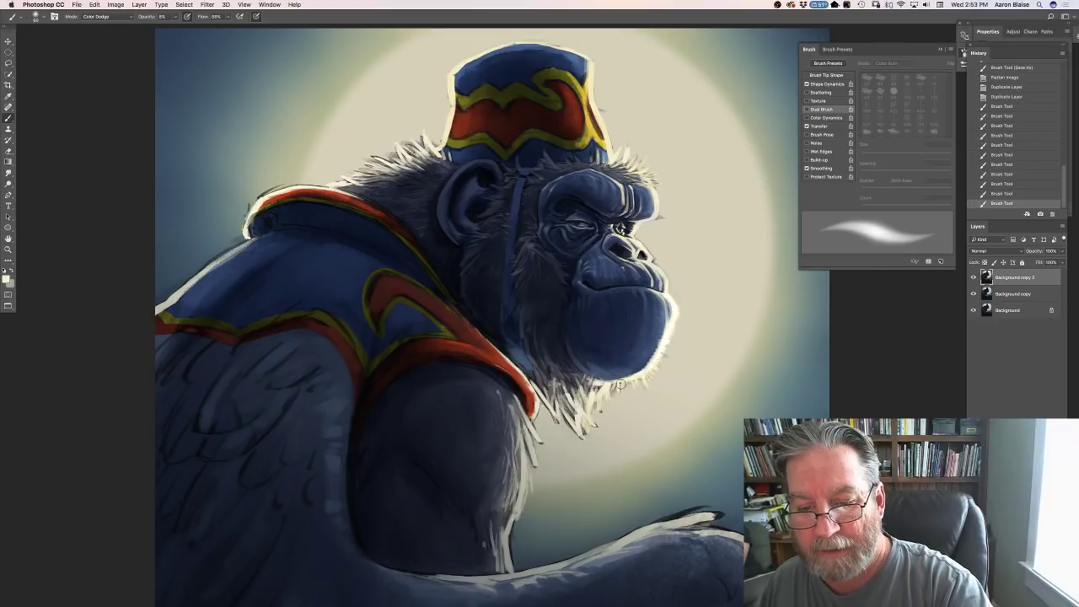
{"action": "left_click_drag", "start_coordinate": [665, 351], "coordinate": [656, 361]}
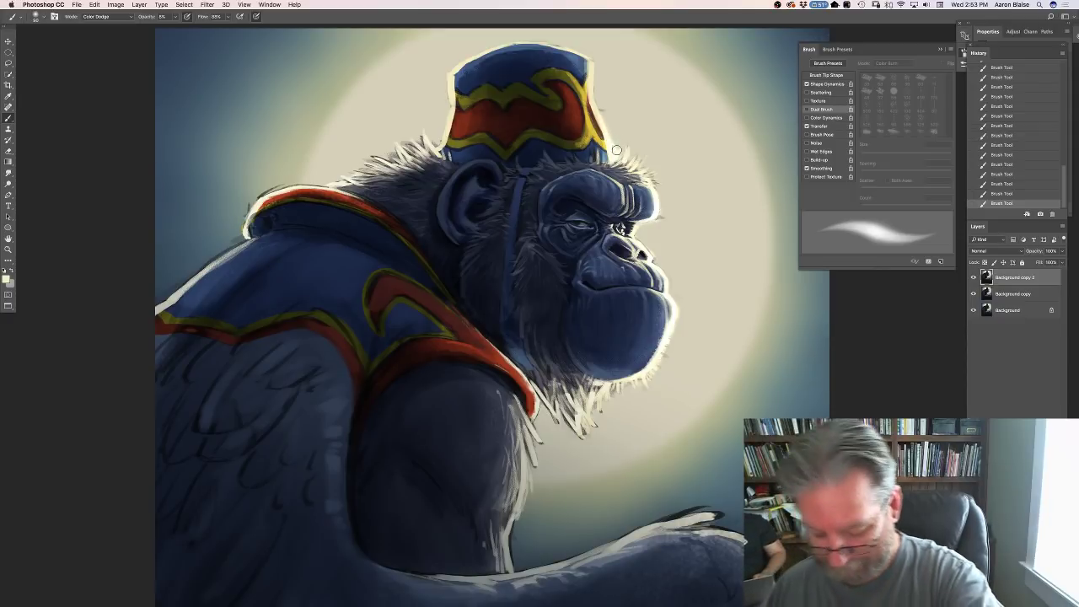
Enlarge the brush, turn off its pressure-controlled size, and paint a soft glow around the face from the hat down to the chest.
{"action": "key", "text": "bracketright"}
{"action": "key", "text": "shift+bracketleft"}
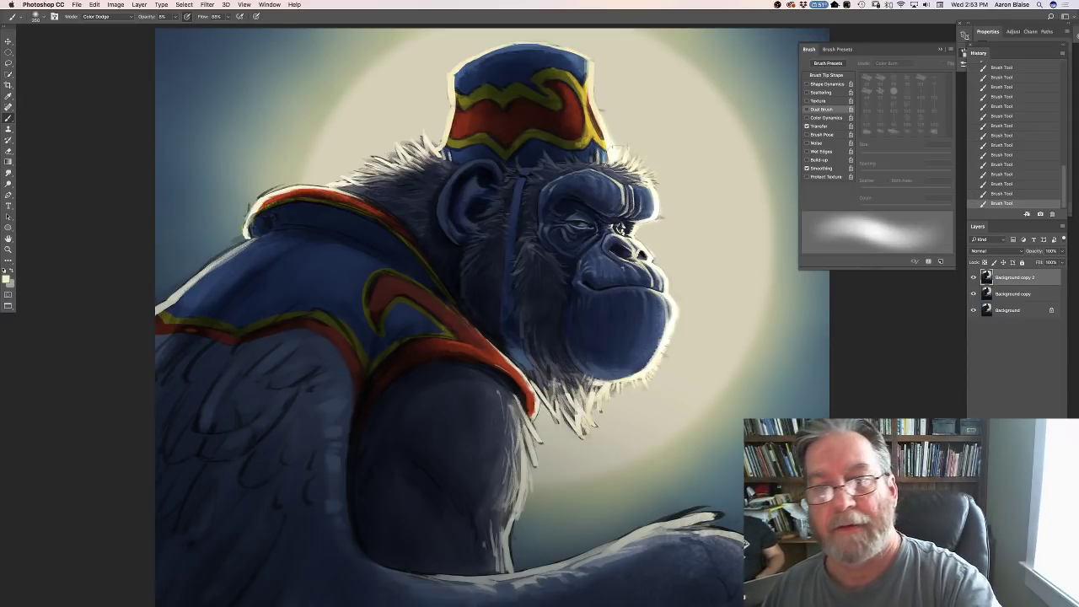
{"action": "mouse_move", "coordinate": [619, 136]}
{"action": "left_mouse_down"}
{"action": "mouse_move", "coordinate": [659, 190]}
{"action": "mouse_move", "coordinate": [651, 173]}
{"action": "mouse_move", "coordinate": [686, 277]}
{"action": "mouse_move", "coordinate": [658, 244]}
{"action": "mouse_move", "coordinate": [652, 205]}
{"action": "mouse_move", "coordinate": [664, 385]}
{"action": "mouse_move", "coordinate": [639, 278]}
{"action": "mouse_move", "coordinate": [670, 350]}
{"action": "mouse_move", "coordinate": [677, 295]}
{"action": "mouse_move", "coordinate": [663, 239]}
{"action": "mouse_move", "coordinate": [675, 381]}
{"action": "mouse_move", "coordinate": [657, 368]}
{"action": "mouse_move", "coordinate": [571, 440]}
{"action": "mouse_move", "coordinate": [582, 411]}
{"action": "mouse_move", "coordinate": [523, 476]}
{"action": "left_mouse_up"}
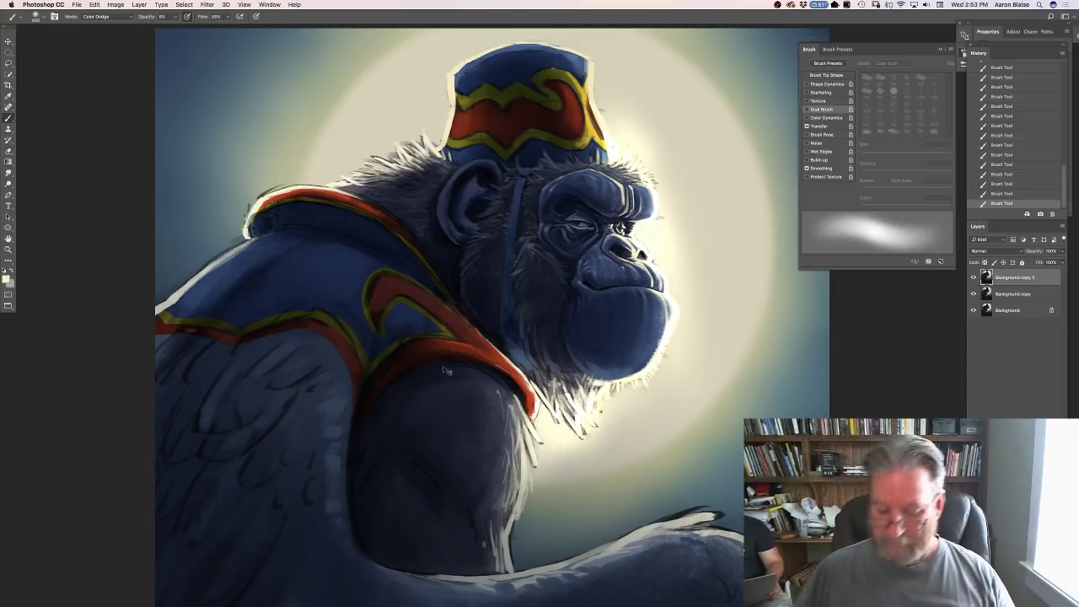
Brush a soft Color Dodge glow along the upper edge of the curved wing in front of the ape.
{"action": "key", "text": "super+minus"}
{"action": "key", "text": "super+minus"}
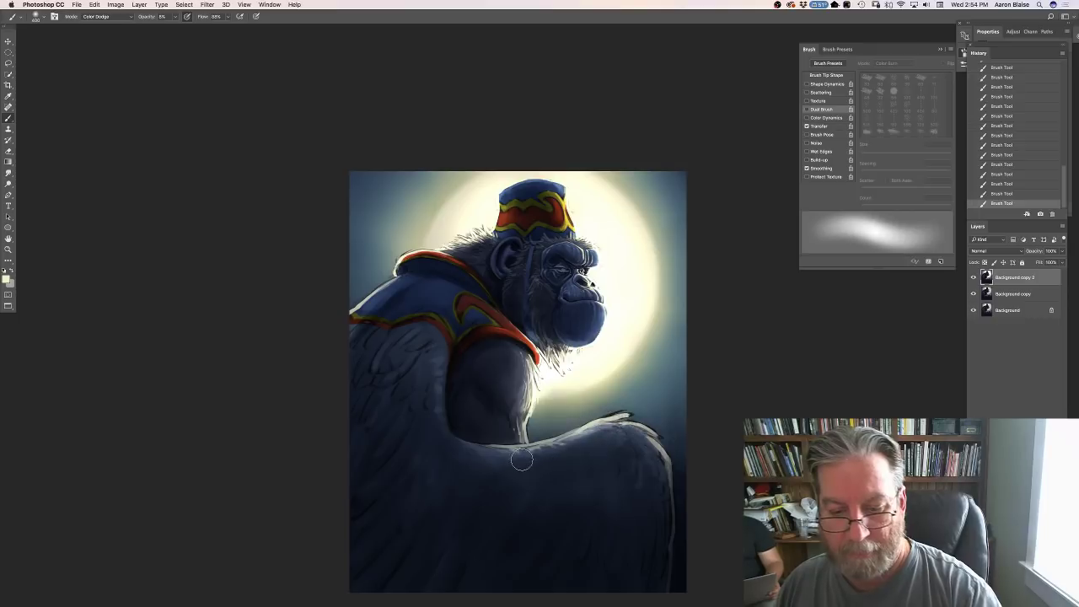
{"action": "left_click_drag", "start_coordinate": [592, 428], "coordinate": [642, 457]}
{"action": "mouse_move", "coordinate": [562, 443]}
{"action": "left_mouse_down"}
{"action": "mouse_move", "coordinate": [587, 430]}
{"action": "mouse_move", "coordinate": [544, 444]}
{"action": "mouse_move", "coordinate": [594, 426]}
{"action": "mouse_move", "coordinate": [539, 444]}
{"action": "mouse_move", "coordinate": [590, 428]}
{"action": "left_mouse_up"}
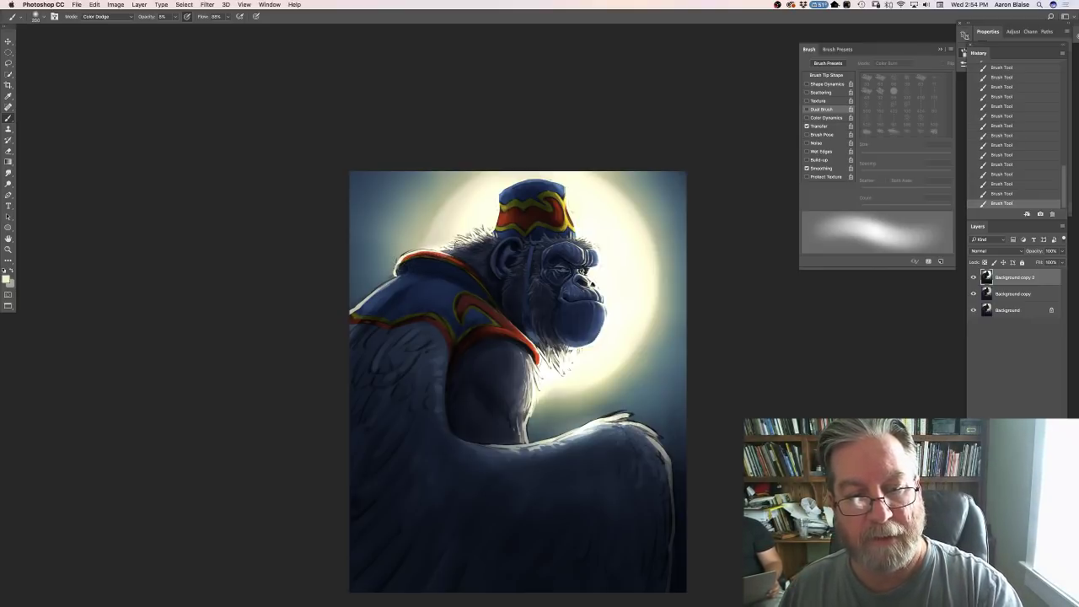
Brighten the moon glow behind the ape's neck and hat, enlarging the brush to 700 px.
{"action": "mouse_move", "coordinate": [469, 244]}
{"action": "left_mouse_down"}
{"action": "mouse_move", "coordinate": [439, 250]}
{"action": "mouse_move", "coordinate": [462, 188]}
{"action": "mouse_move", "coordinate": [487, 183]}
{"action": "left_mouse_up"}
{"action": "key", "text": "]"}
{"action": "key", "text": "]"}
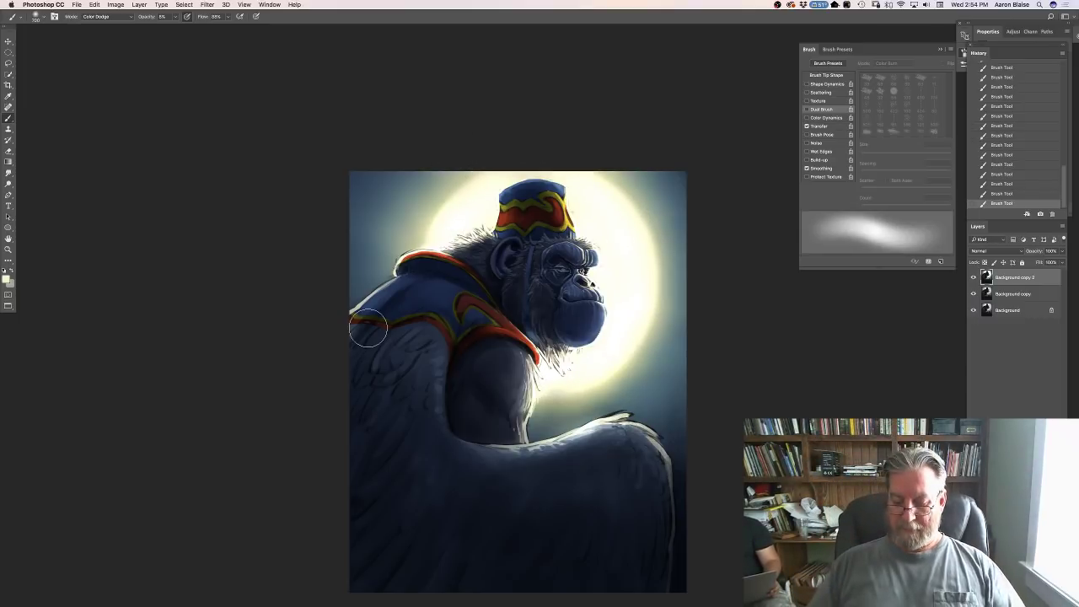
Compare the whole painting with and without the glow on the Background copy 2 layer at a reduced view.
{"action": "key", "text": "super+plus"}
{"action": "key", "text": "super+plus"}
{"action": "key", "text": "super+minus"}
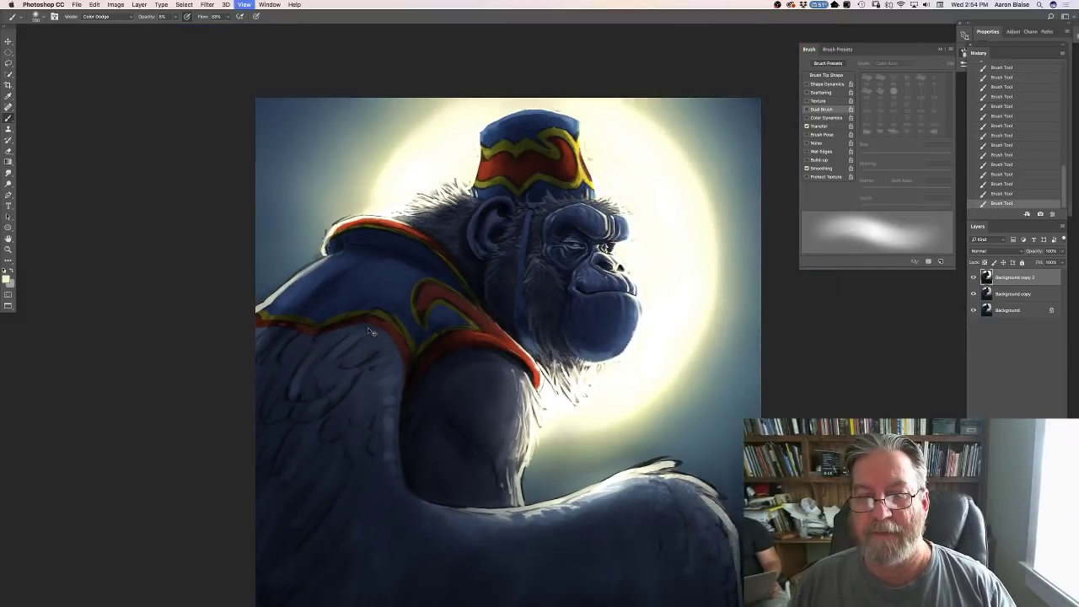
{"action": "key", "text": "super+minus"}
{"action": "key", "text": "super+minus"}
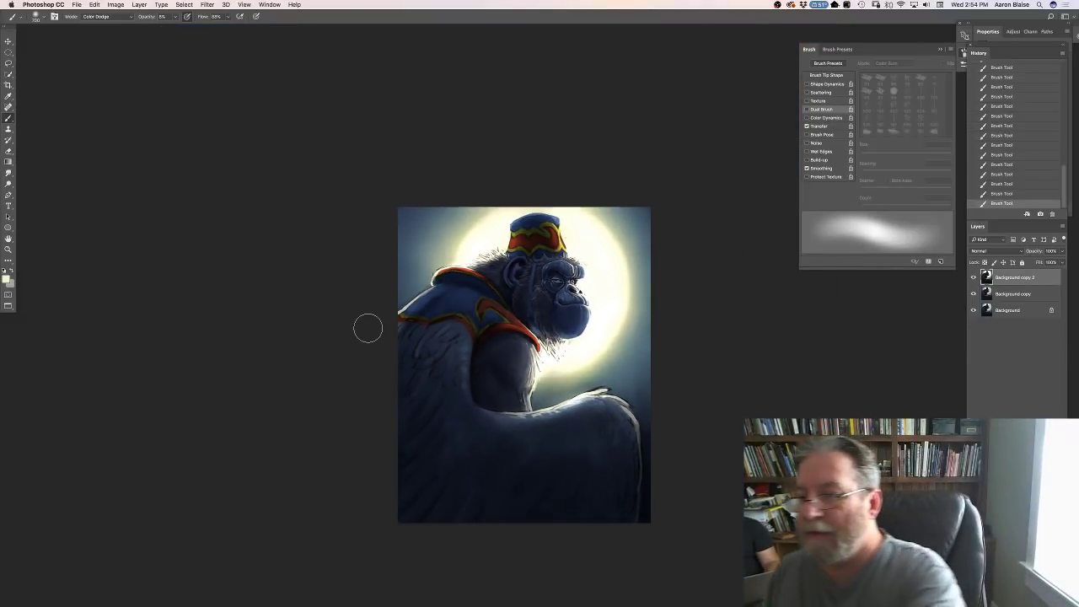
{"action": "left_click", "coordinate": [973, 278]}
{"action": "left_click", "coordinate": [973, 278]}
{"action": "left_click", "coordinate": [972, 279]}
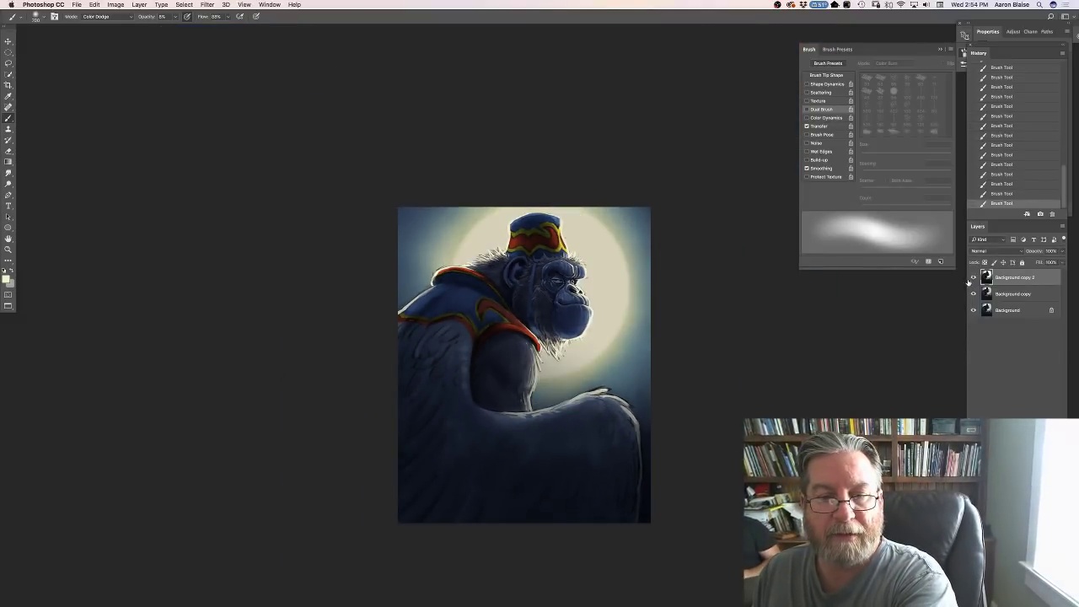
{"action": "left_click", "coordinate": [971, 279]}
{"action": "left_click", "coordinate": [971, 280]}
{"action": "left_click", "coordinate": [971, 281]}
{"action": "left_click", "coordinate": [971, 280]}
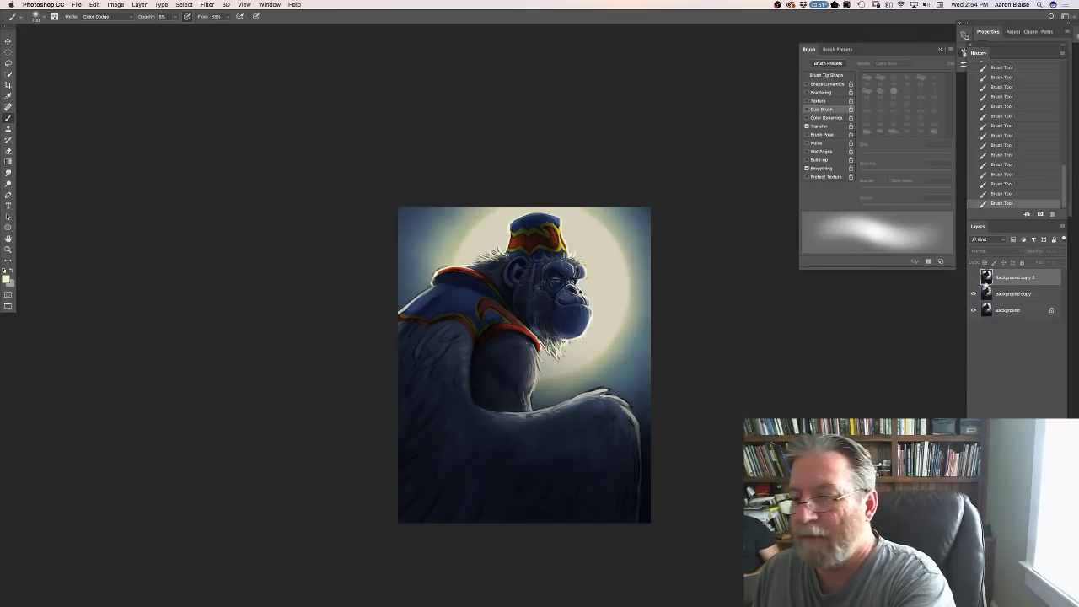
{"action": "left_click", "coordinate": [973, 279]}
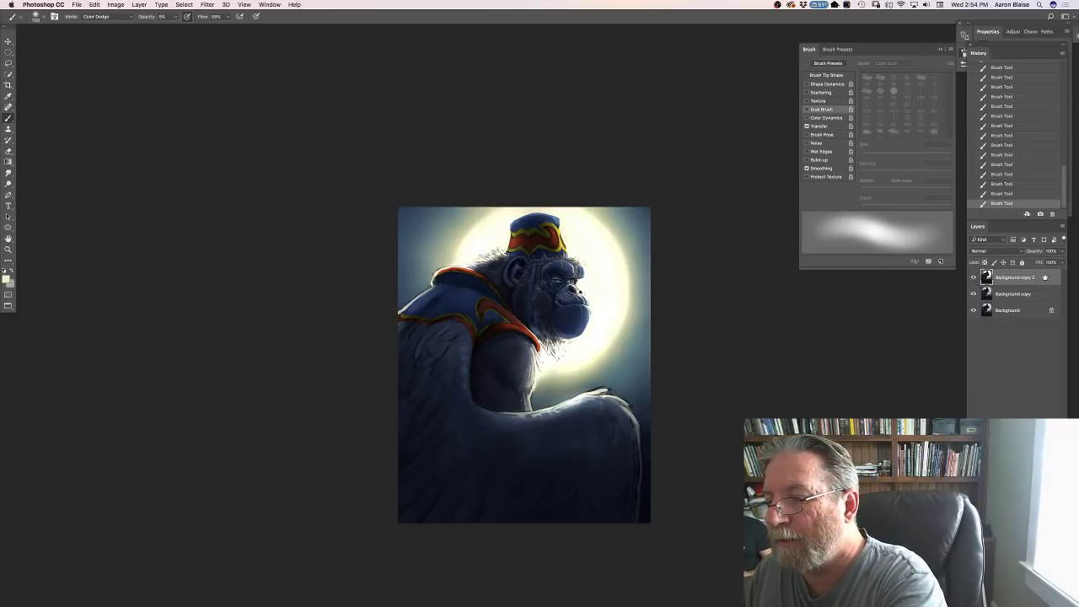
Lower the opacity of the Background copy 2 layer to 47% and compare the softened glow with the original.
{"action": "left_click", "coordinate": [1063, 251]}
{"action": "left_click_drag", "start_coordinate": [1052, 262], "coordinate": [1041, 264]}
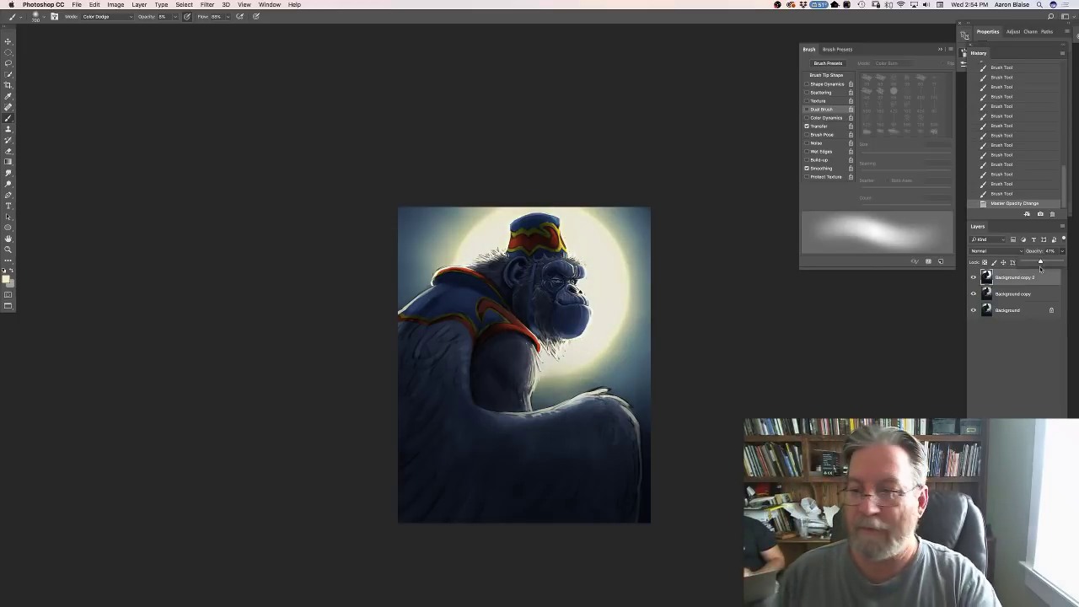
{"action": "left_click", "coordinate": [973, 278]}
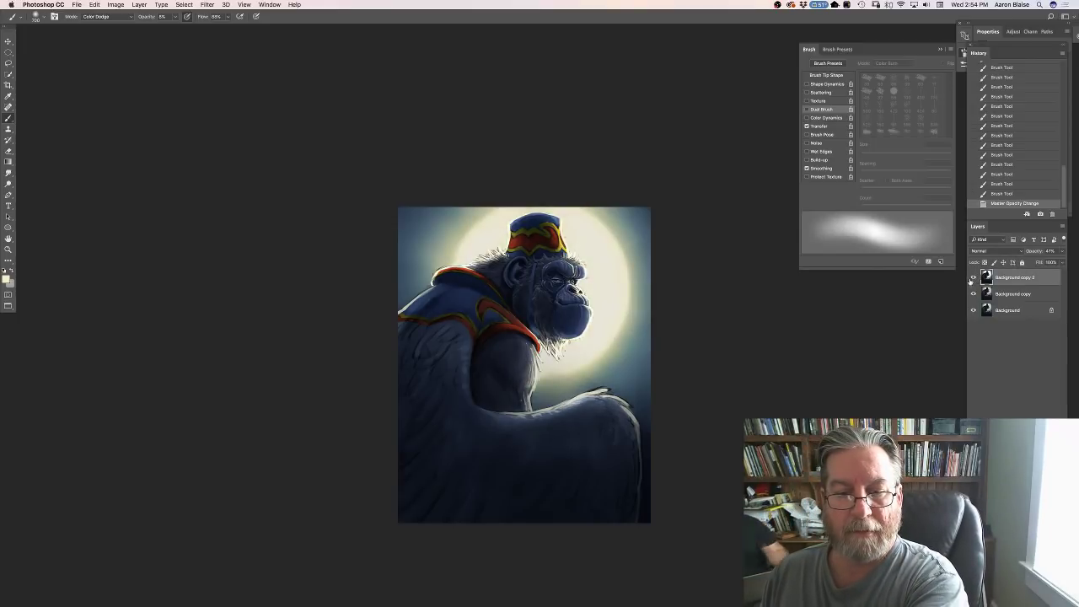
{"action": "left_click", "coordinate": [973, 278]}
{"action": "left_click", "coordinate": [973, 278]}
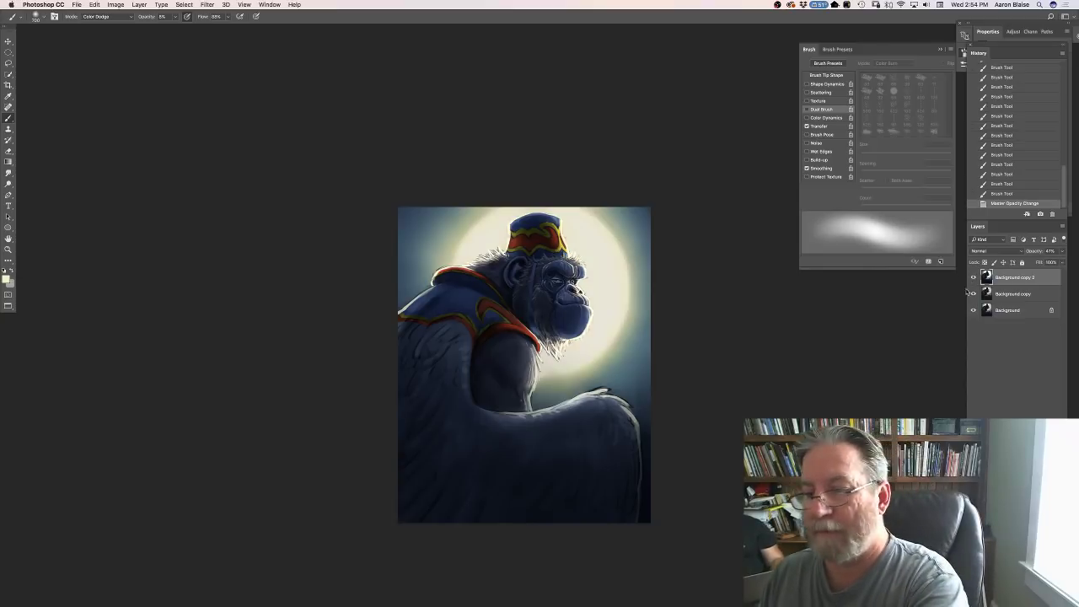
Merge the Background copy 2 and Background copy layers into one layer above the Background.
{"action": "key", "text": "super+plus"}
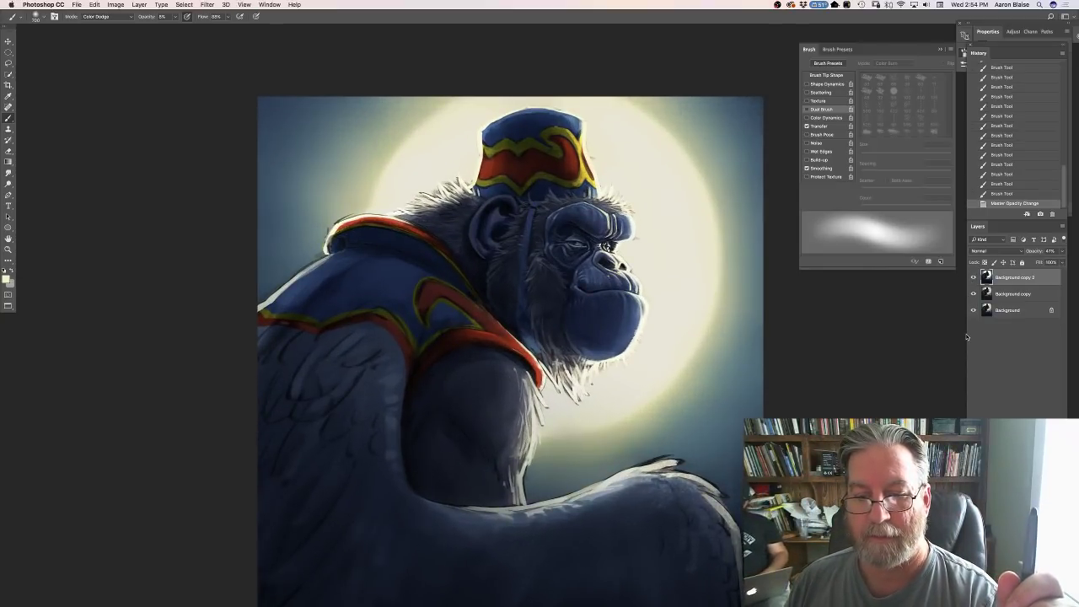
{"action": "key", "text": "super+minus"}
{"action": "key", "text": "super+plus"}
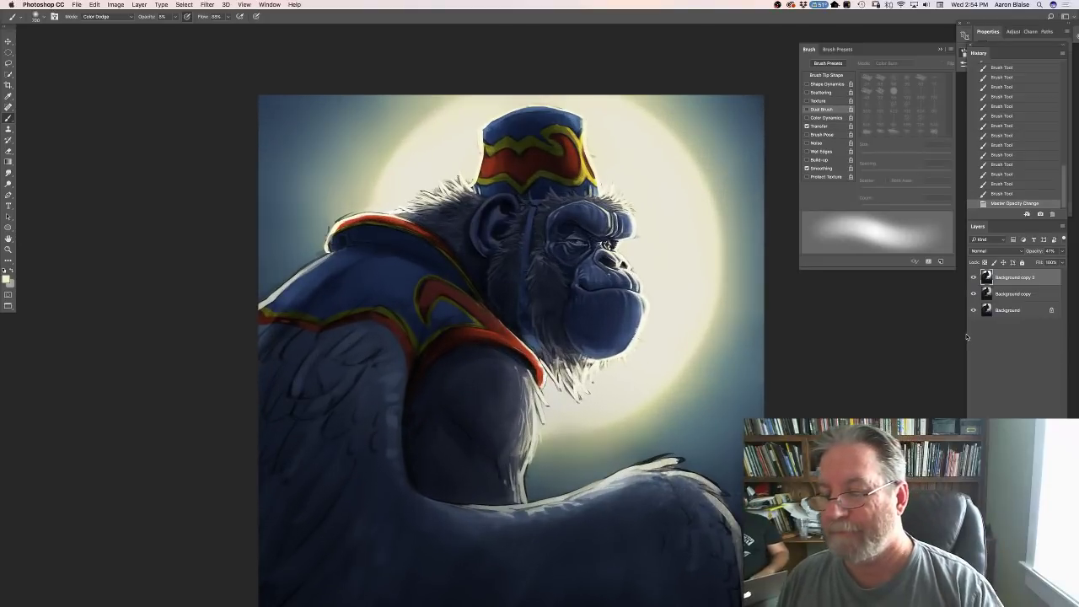
{"action": "left_click", "coordinate": [1000, 294], "text": "shift"}
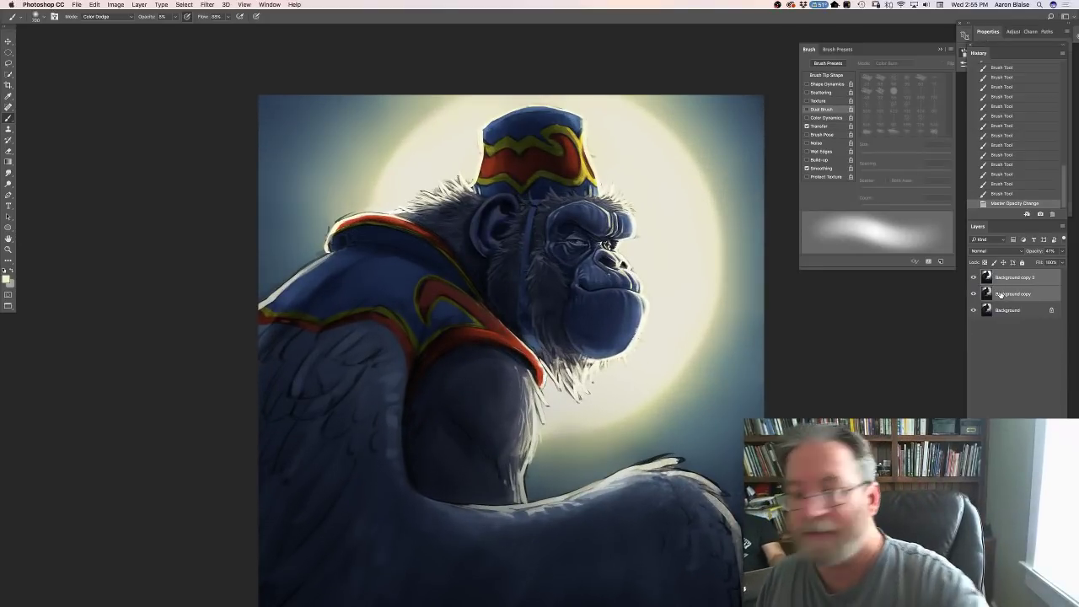
{"action": "left_click", "coordinate": [138, 5]}
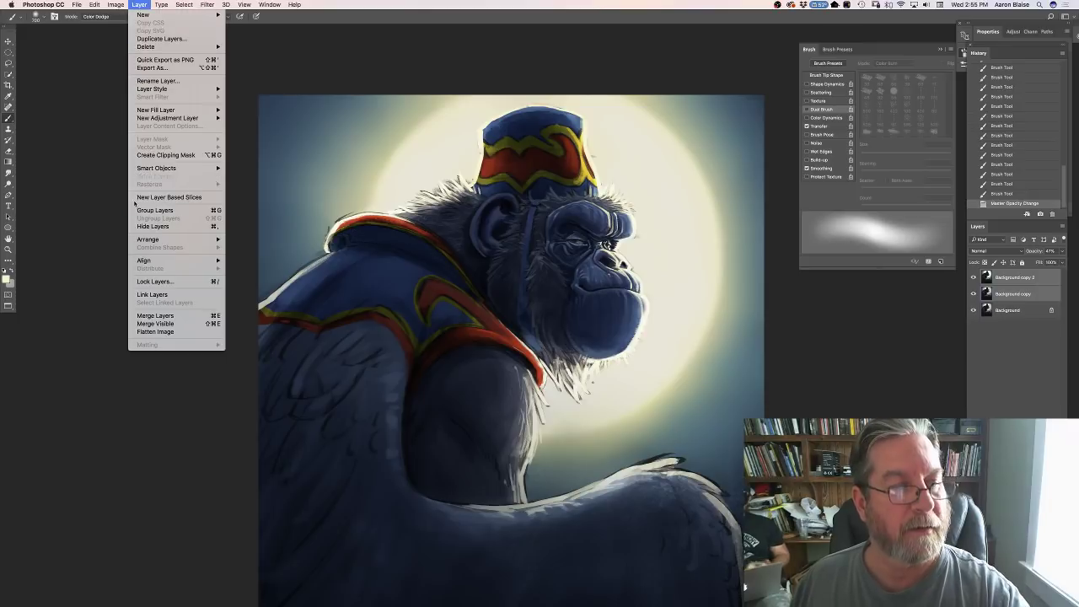
{"action": "left_click", "coordinate": [150, 316]}
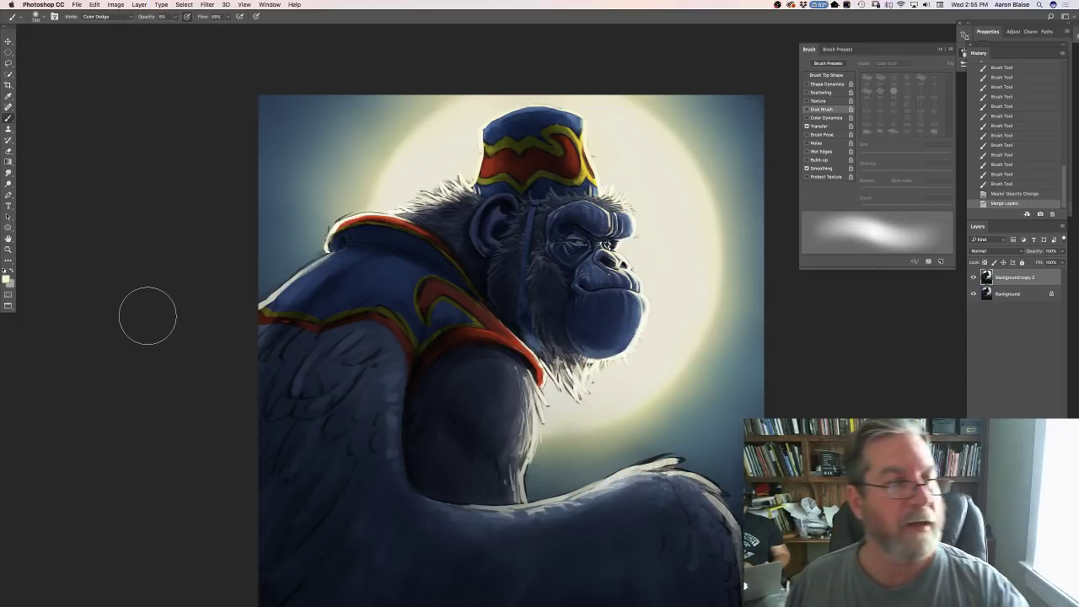
Smudge the rough rim light along the edge of the chin, reducing the Smudge tool's strength to 50%.
{"action": "left_click", "coordinate": [8, 176]}
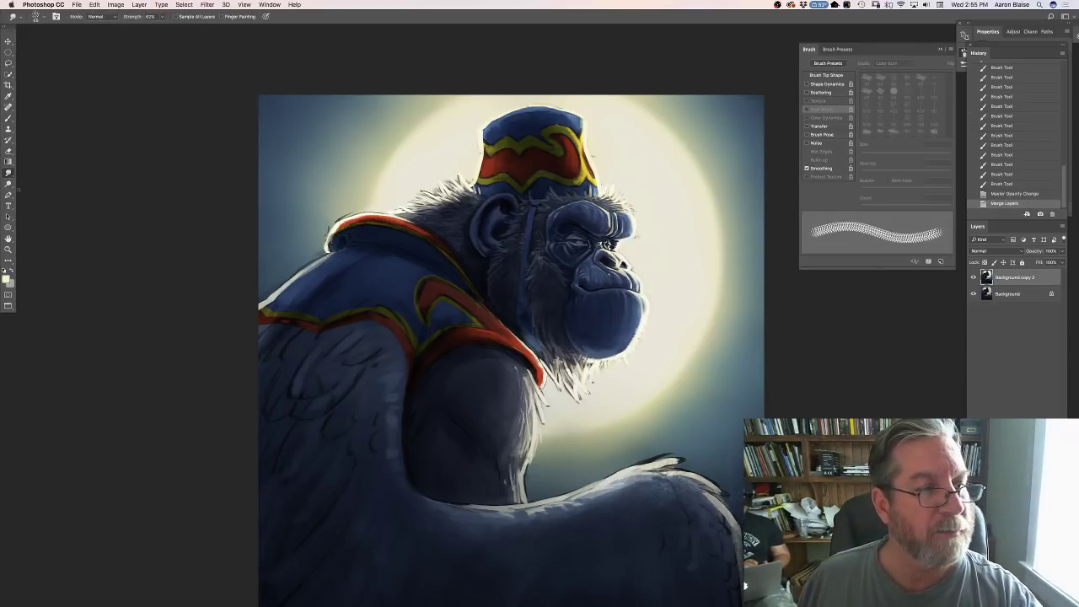
{"action": "key", "text": "super+plus"}
{"action": "key", "text": "super+plus"}
{"action": "key", "text": "super+plus"}
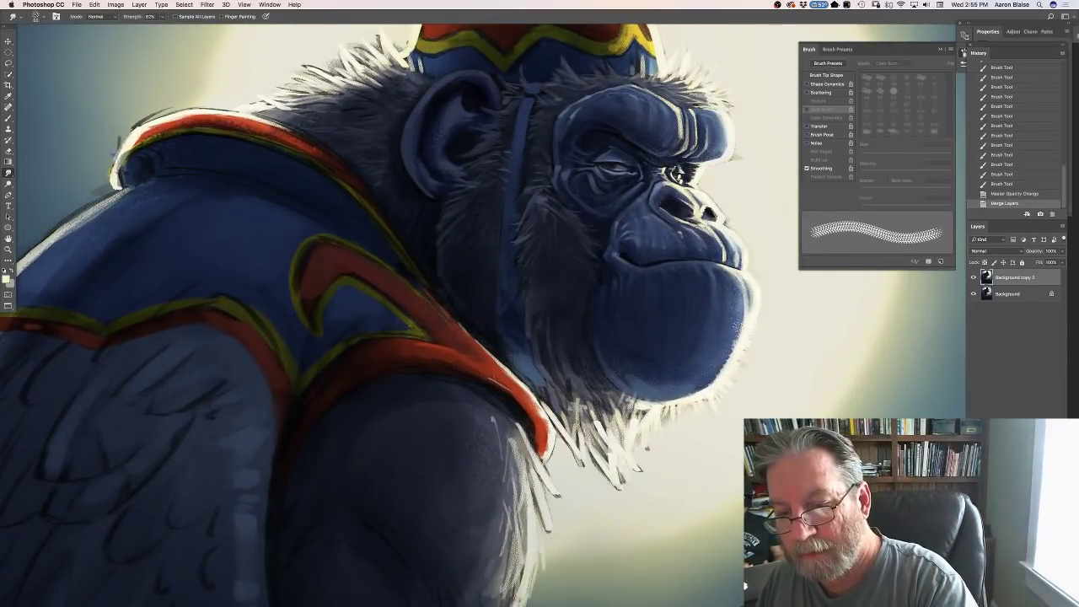
{"action": "left_click_drag", "start_coordinate": [739, 330], "coordinate": [703, 386]}
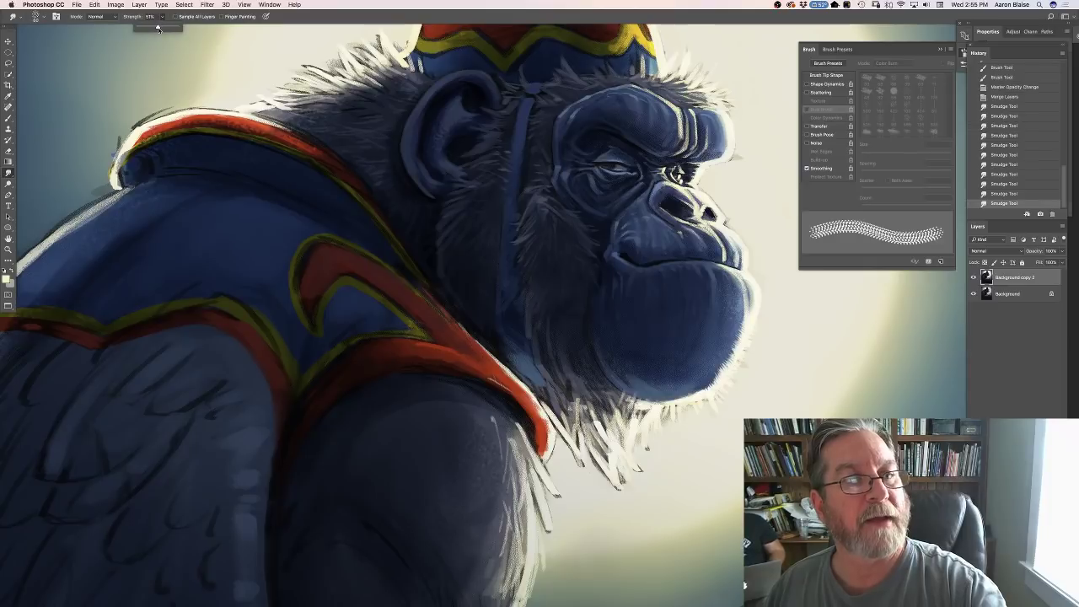
{"action": "key", "text": "5"}
{"action": "mouse_move", "coordinate": [697, 367]}
{"action": "left_mouse_down"}
{"action": "mouse_move", "coordinate": [698, 378]}
{"action": "mouse_move", "coordinate": [686, 372]}
{"action": "mouse_move", "coordinate": [673, 393]}
{"action": "mouse_move", "coordinate": [656, 392]}
{"action": "mouse_move", "coordinate": [676, 378]}
{"action": "left_mouse_up"}
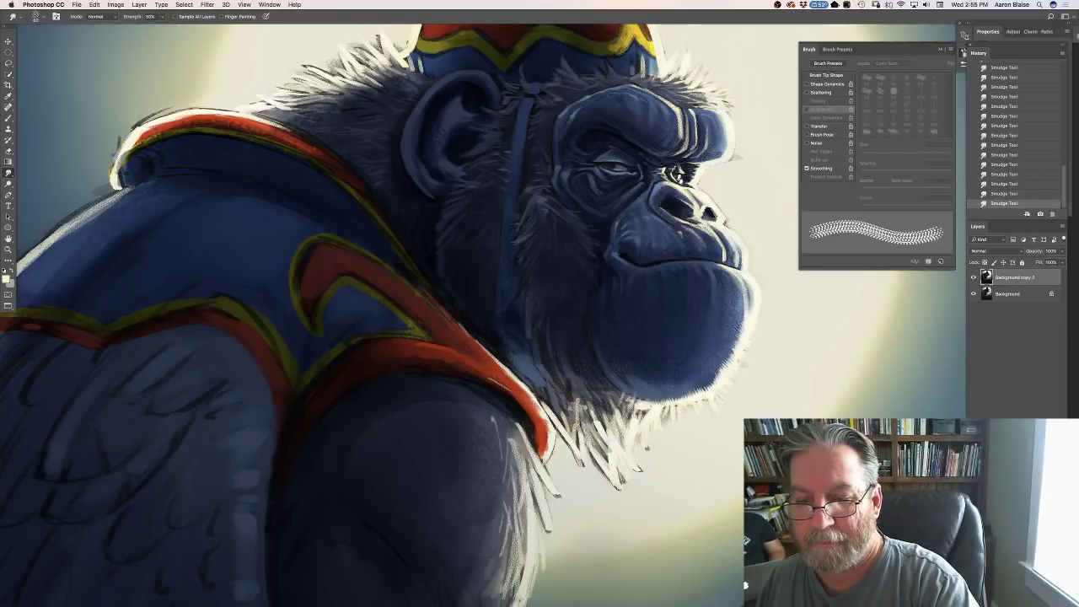
Smudge the bright rim along the lower edge of the chin and check the softened edge against the whole painting.
{"action": "mouse_move", "coordinate": [736, 297]}
{"action": "left_mouse_down"}
{"action": "mouse_move", "coordinate": [737, 365]}
{"action": "mouse_move", "coordinate": [719, 400]}
{"action": "mouse_move", "coordinate": [708, 395]}
{"action": "mouse_move", "coordinate": [708, 408]}
{"action": "mouse_move", "coordinate": [680, 417]}
{"action": "mouse_move", "coordinate": [654, 413]}
{"action": "left_mouse_up"}
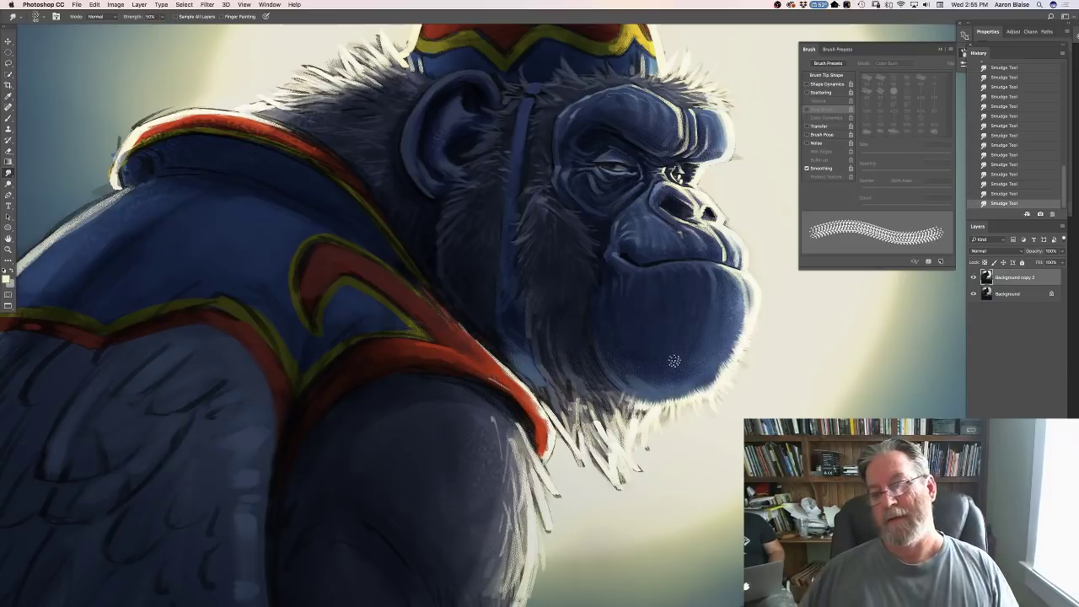
{"action": "key", "text": "ctrl+minus"}
{"action": "key", "text": "ctrl+minus"}
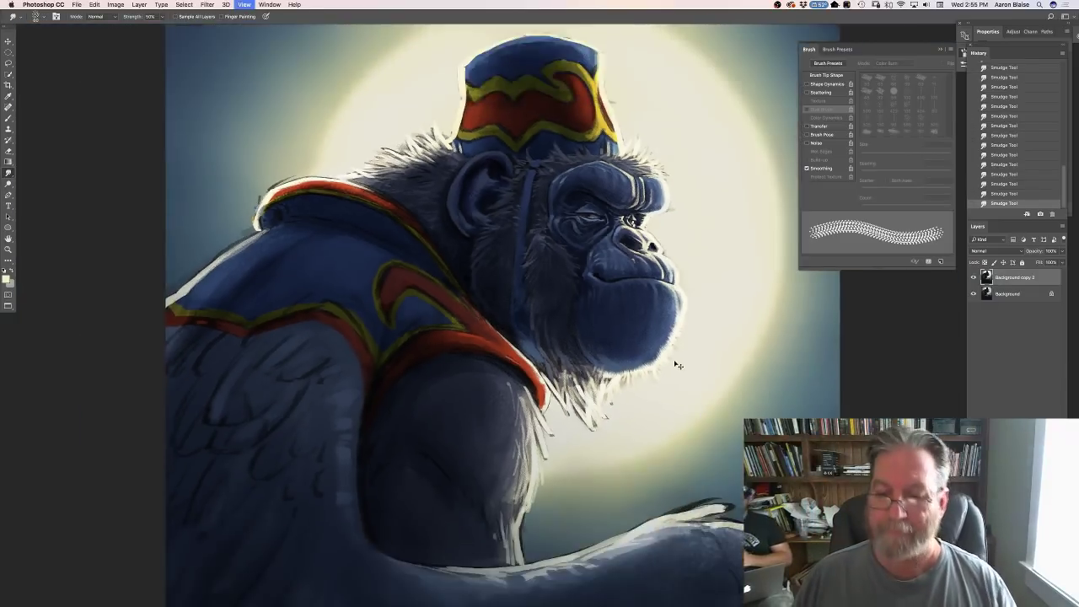
{"action": "key", "text": "ctrl+plus"}
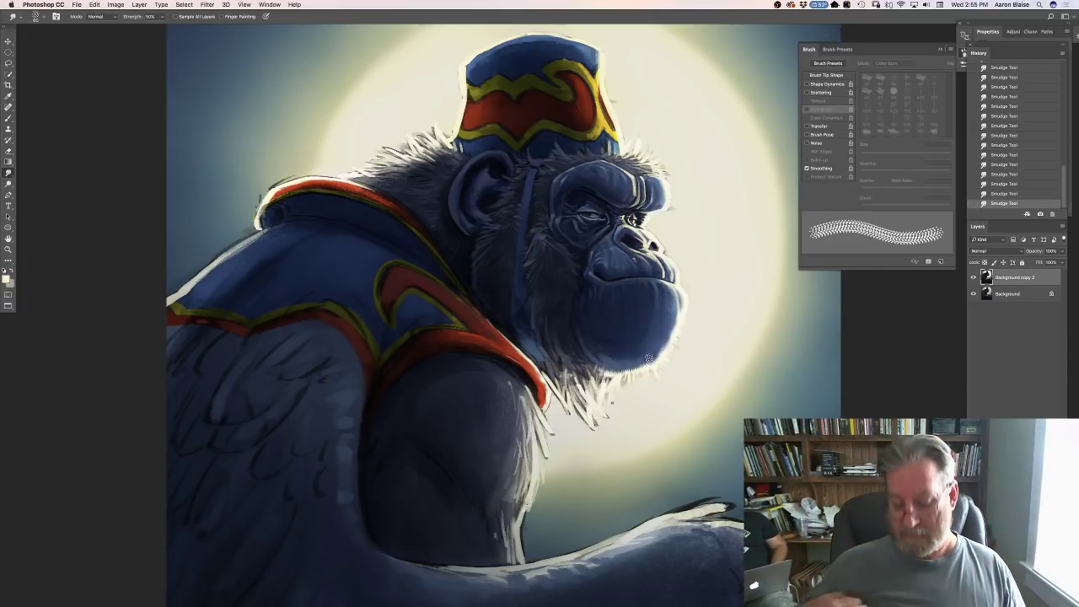
{"action": "scroll", "coordinate": [649, 357], "scroll_direction": "up", "scroll_amount": 2}
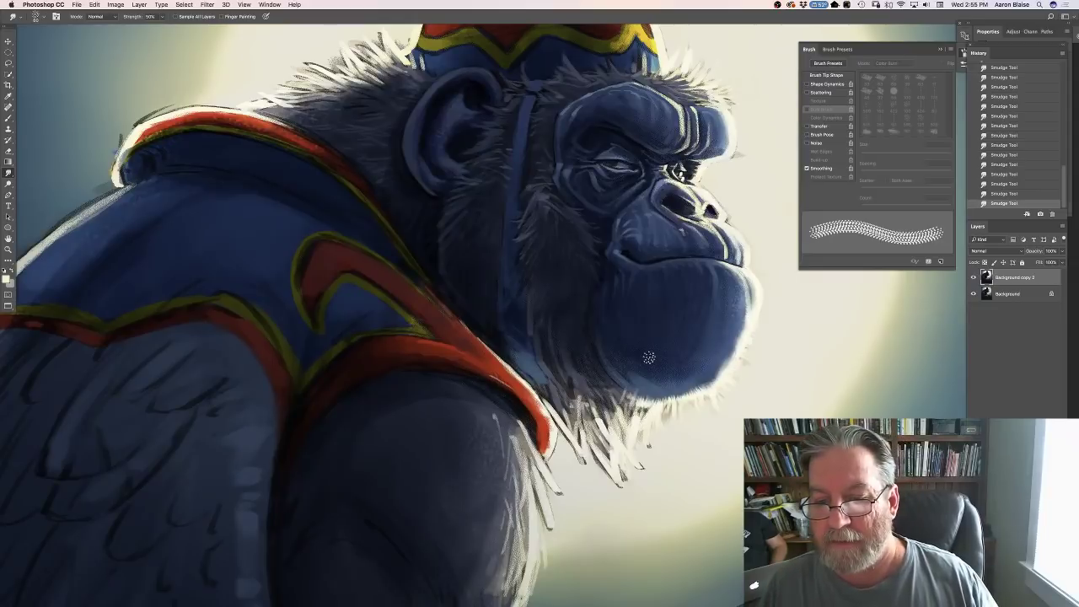
{"action": "scroll", "coordinate": [649, 358], "scroll_direction": "down", "scroll_amount": 2}
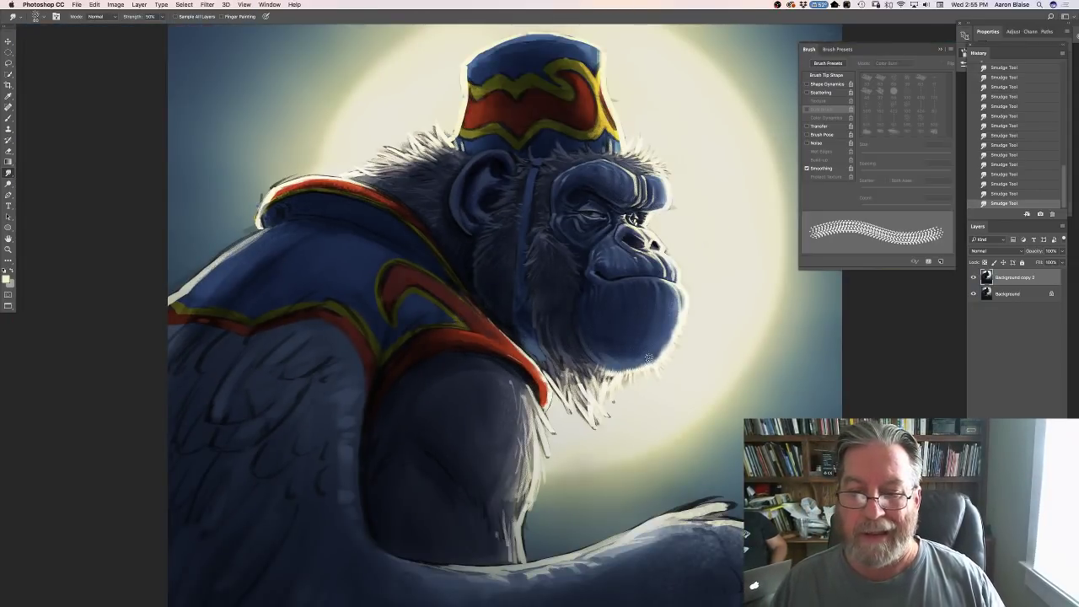
Delete the smudged Background copy 2 layer and duplicate the Background layer twice for a fresh start.
{"action": "left_click", "coordinate": [973, 278]}
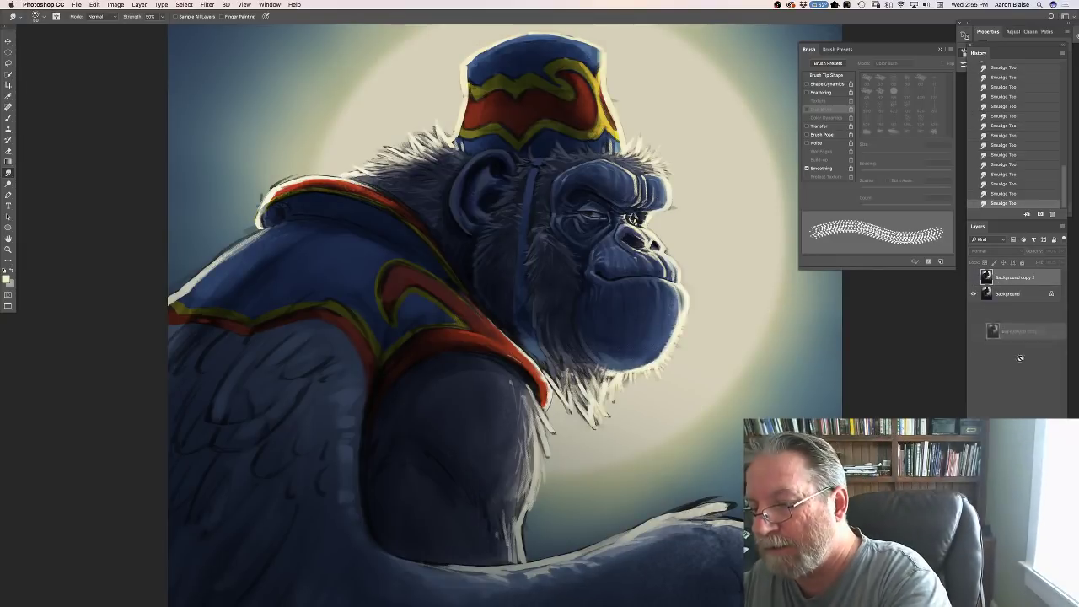
{"action": "key", "text": "Delete"}
{"action": "left_click_drag", "start_coordinate": [1004, 282], "coordinate": [1042, 391]}
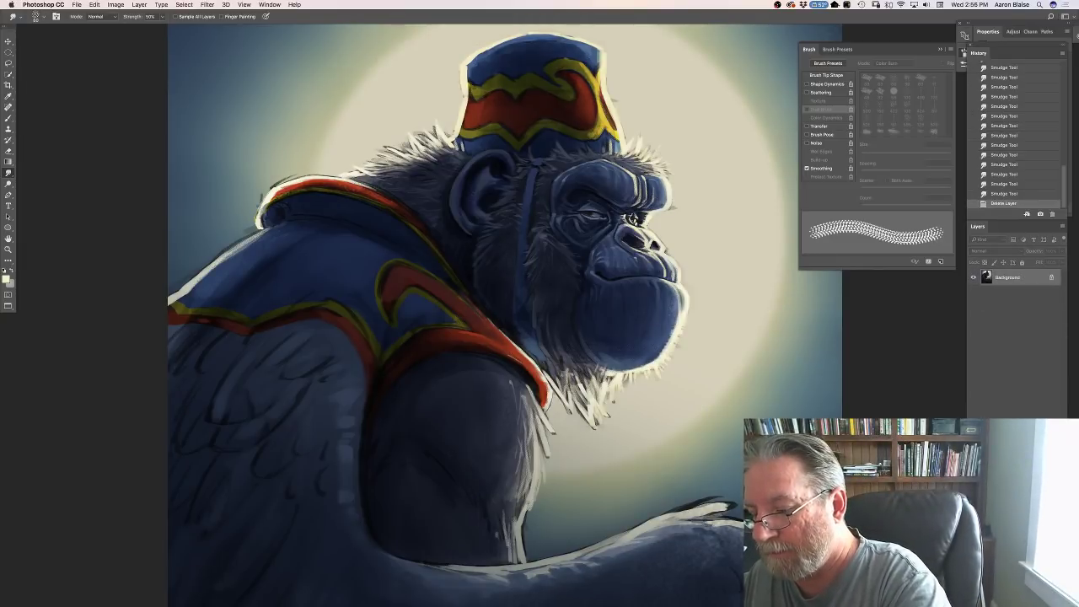
{"action": "key", "text": "super+j"}
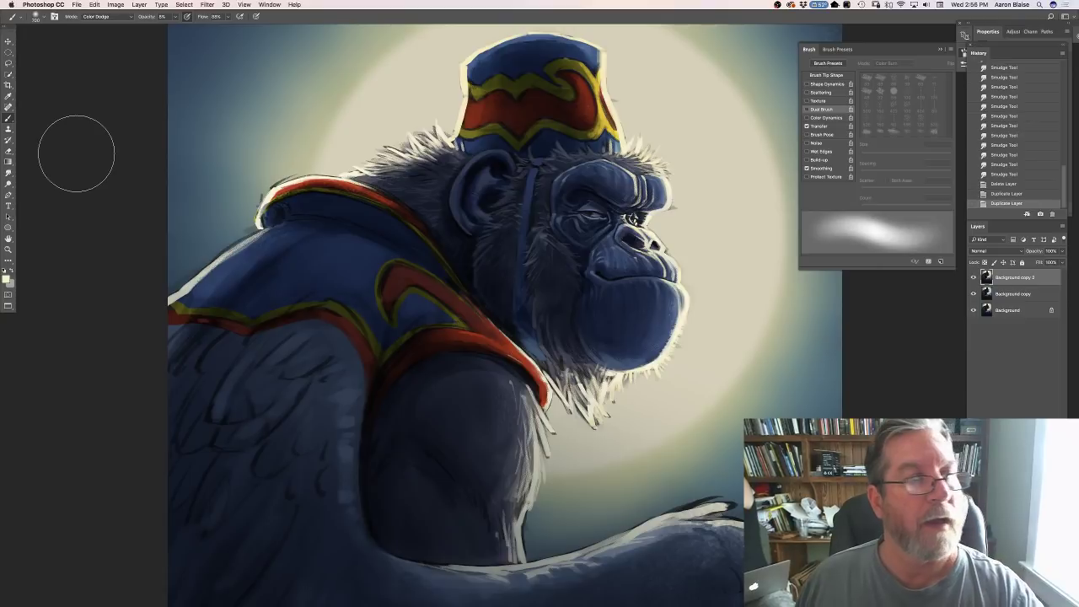
Brush a soft Color Dodge glow at 6% opacity over the moonlit background around the face, chin and hat, enlarging the brush.
{"action": "mouse_move", "coordinate": [665, 221]}
{"action": "left_mouse_down"}
{"action": "mouse_move", "coordinate": [651, 206]}
{"action": "mouse_move", "coordinate": [674, 205]}
{"action": "mouse_move", "coordinate": [681, 221]}
{"action": "mouse_move", "coordinate": [649, 156]}
{"action": "left_mouse_up"}
{"action": "mouse_move", "coordinate": [644, 148]}
{"action": "left_mouse_down"}
{"action": "mouse_move", "coordinate": [717, 216]}
{"action": "mouse_move", "coordinate": [644, 74]}
{"action": "mouse_move", "coordinate": [688, 157]}
{"action": "mouse_move", "coordinate": [648, 166]}
{"action": "mouse_move", "coordinate": [613, 77]}
{"action": "mouse_move", "coordinate": [623, 50]}
{"action": "left_mouse_up"}
{"action": "key", "text": "bracketright"}
{"action": "key", "text": "bracketright"}
{"action": "mouse_move", "coordinate": [729, 262]}
{"action": "left_mouse_down"}
{"action": "mouse_move", "coordinate": [698, 212]}
{"action": "mouse_move", "coordinate": [713, 357]}
{"action": "mouse_move", "coordinate": [699, 251]}
{"action": "mouse_move", "coordinate": [698, 347]}
{"action": "mouse_move", "coordinate": [631, 429]}
{"action": "mouse_move", "coordinate": [646, 397]}
{"action": "mouse_move", "coordinate": [601, 397]}
{"action": "mouse_move", "coordinate": [698, 358]}
{"action": "left_mouse_up"}
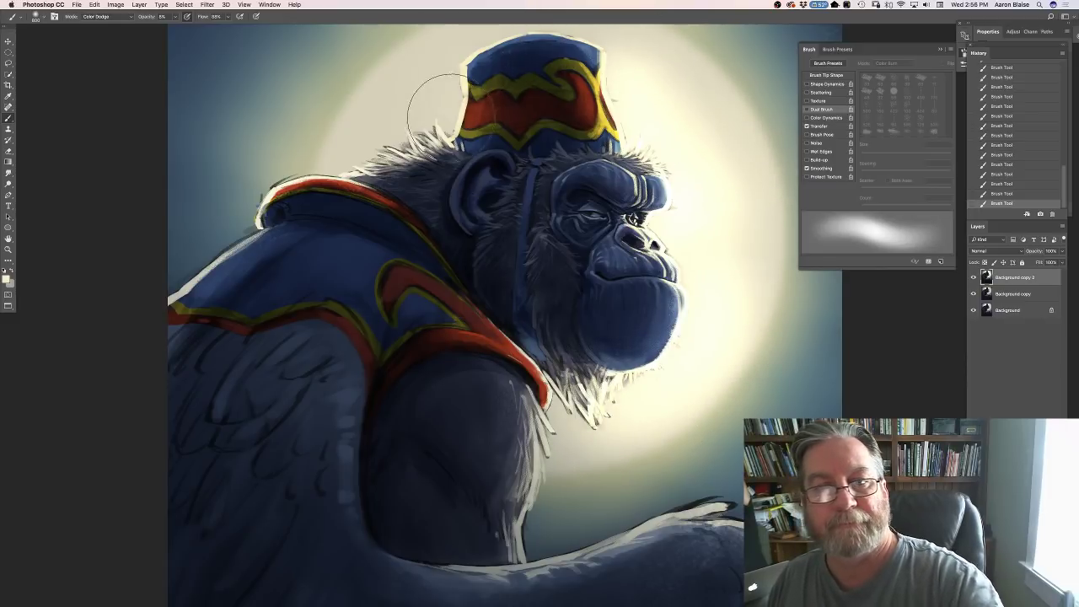
{"action": "left_click_drag", "start_coordinate": [433, 94], "coordinate": [451, 85]}
{"action": "key", "text": "super+minus"}
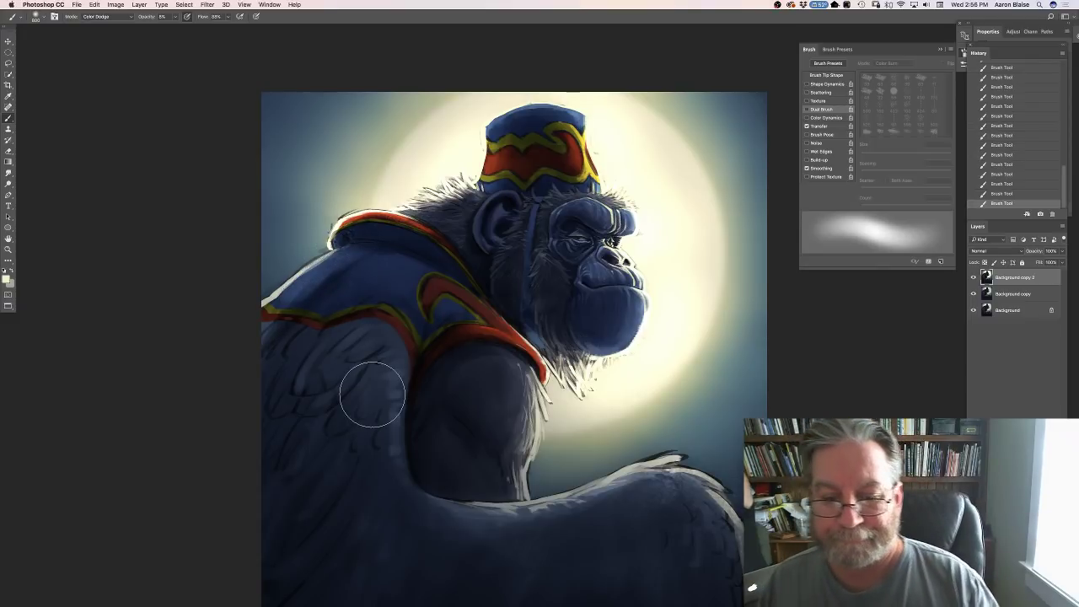
Duplicate the glowing Background copy 2 layer and smudge the chin's lower edge at 50% strength with an enlarged tip.
{"action": "key", "text": "super+plus"}
{"action": "key", "text": "super+plus"}
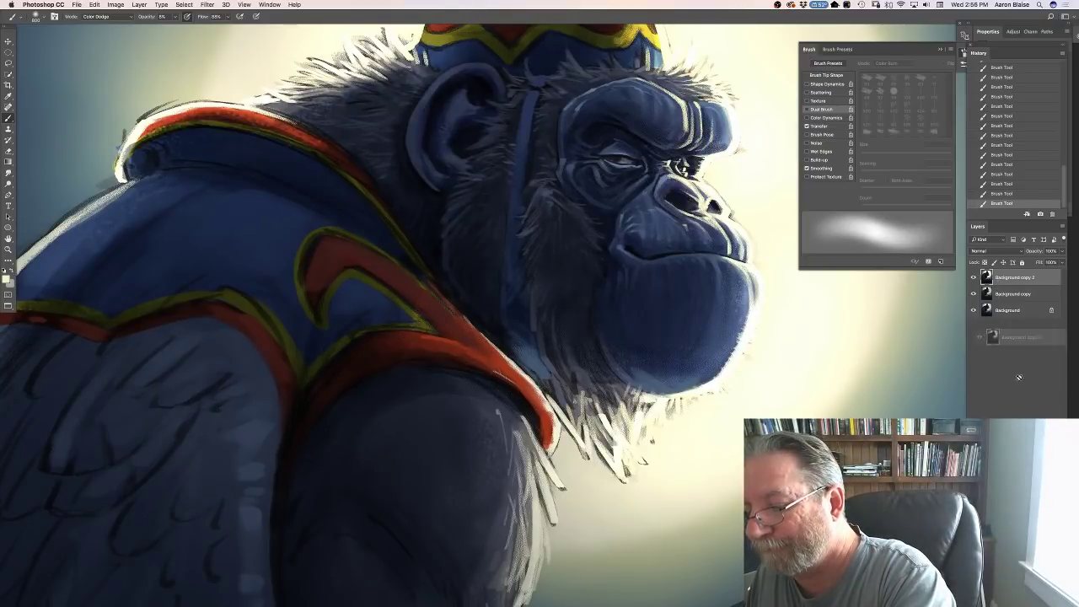
{"action": "key", "text": "super+j"}
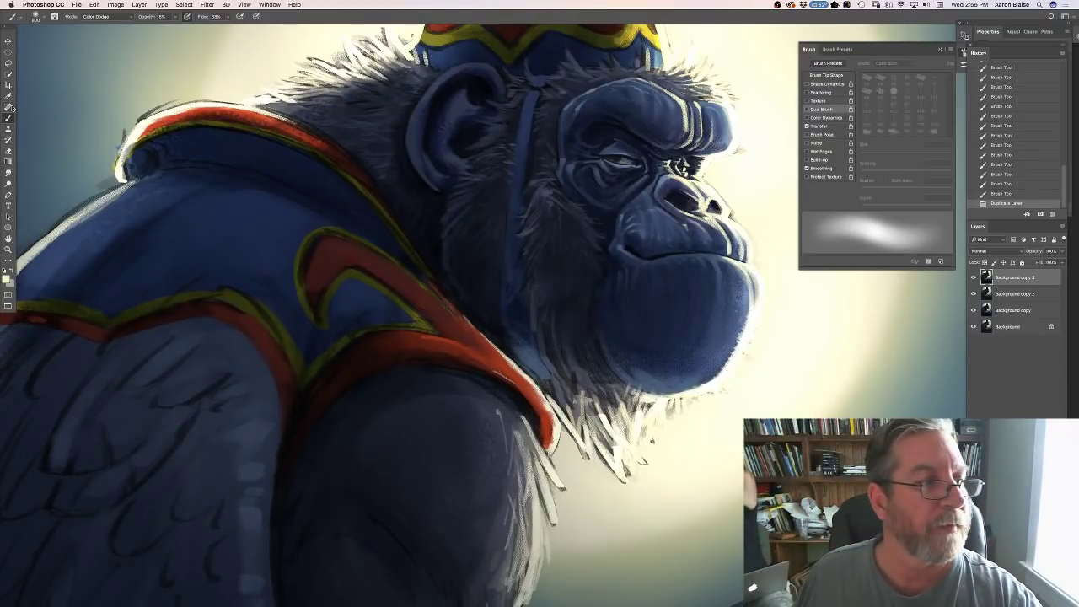
{"action": "left_click", "coordinate": [9, 172]}
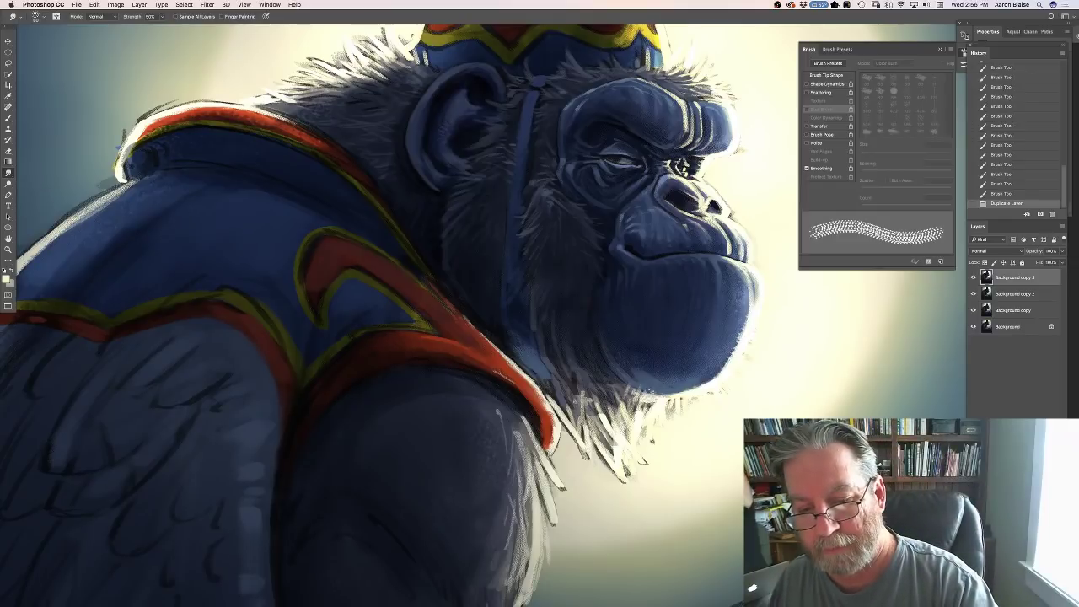
{"action": "left_click_drag", "start_coordinate": [649, 393], "coordinate": [675, 371]}
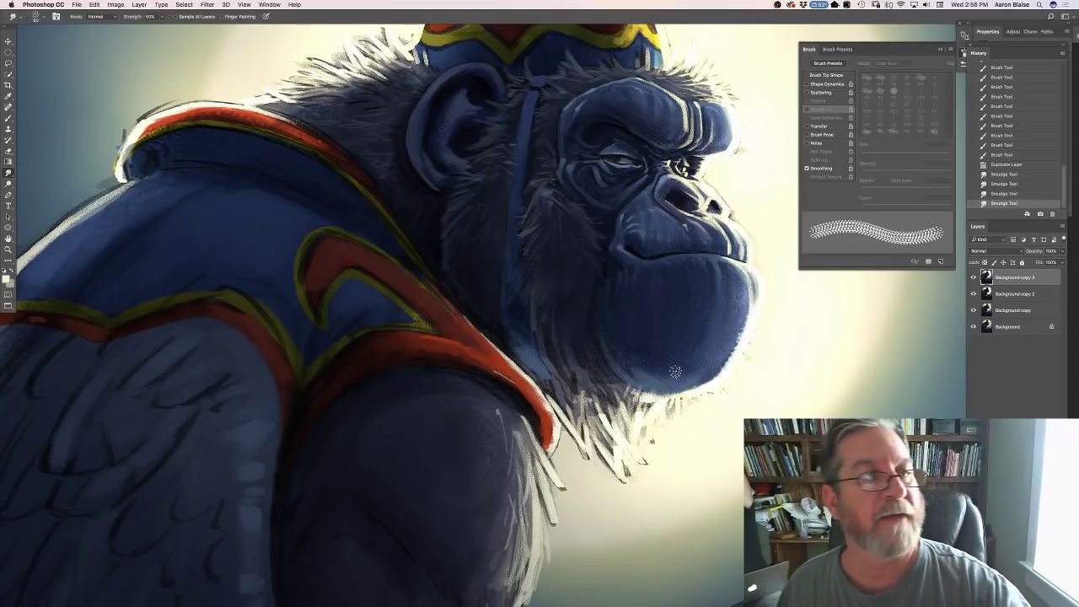
{"action": "key", "text": "bracketright"}
{"action": "key", "text": "bracketright"}
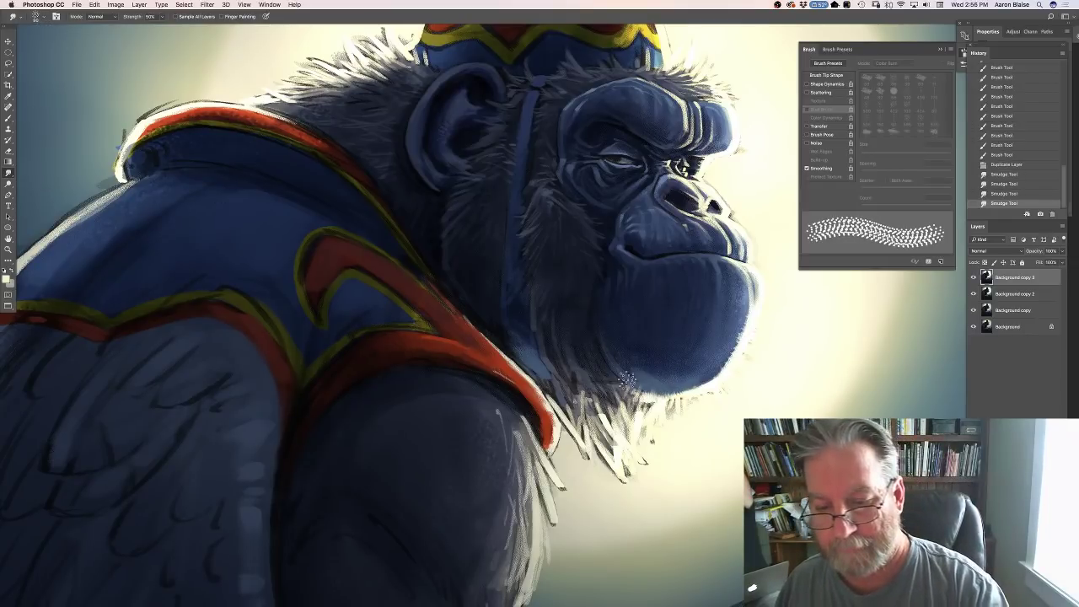
{"action": "mouse_move", "coordinate": [628, 381]}
{"action": "left_mouse_down"}
{"action": "mouse_move", "coordinate": [638, 391]}
{"action": "mouse_move", "coordinate": [632, 363]}
{"action": "mouse_move", "coordinate": [614, 364]}
{"action": "mouse_move", "coordinate": [690, 381]}
{"action": "mouse_move", "coordinate": [702, 352]}
{"action": "left_mouse_up"}
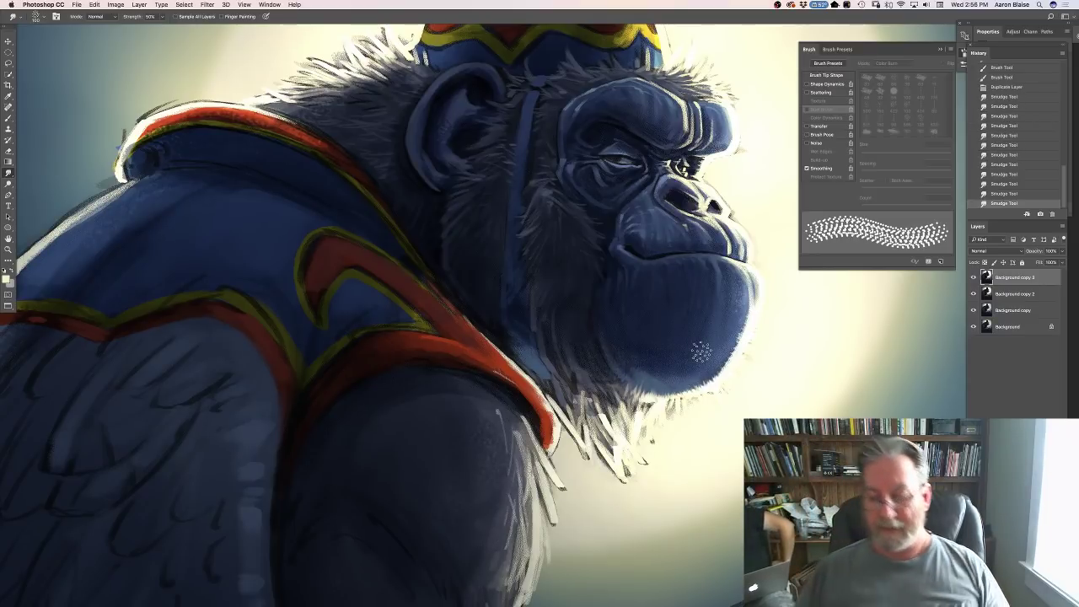
{"action": "key", "text": "super+minus"}
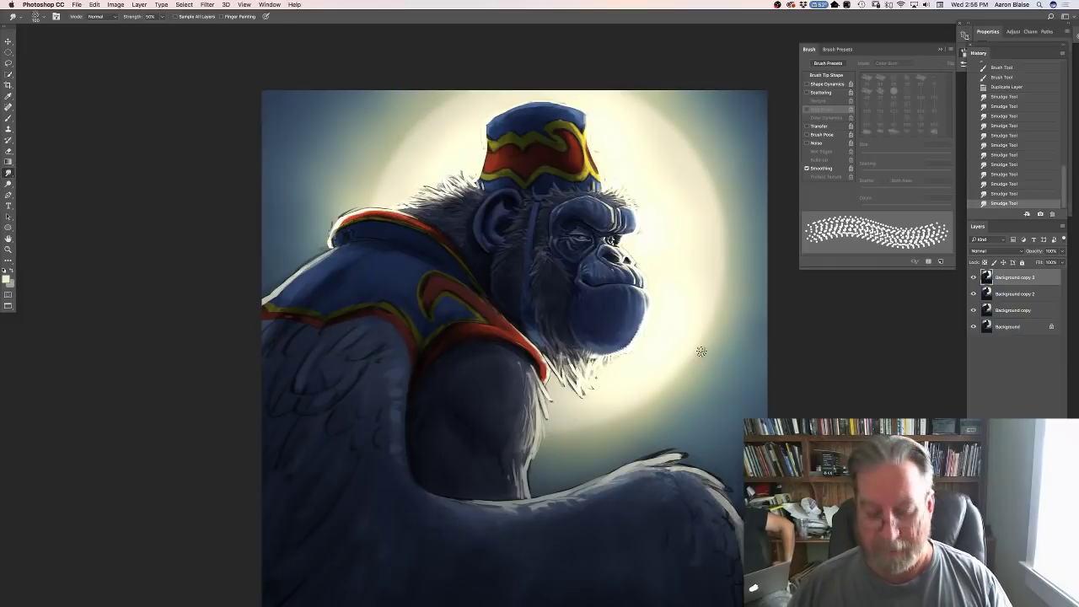
{"action": "key", "text": "super+plus"}
{"action": "key", "text": "super+plus"}
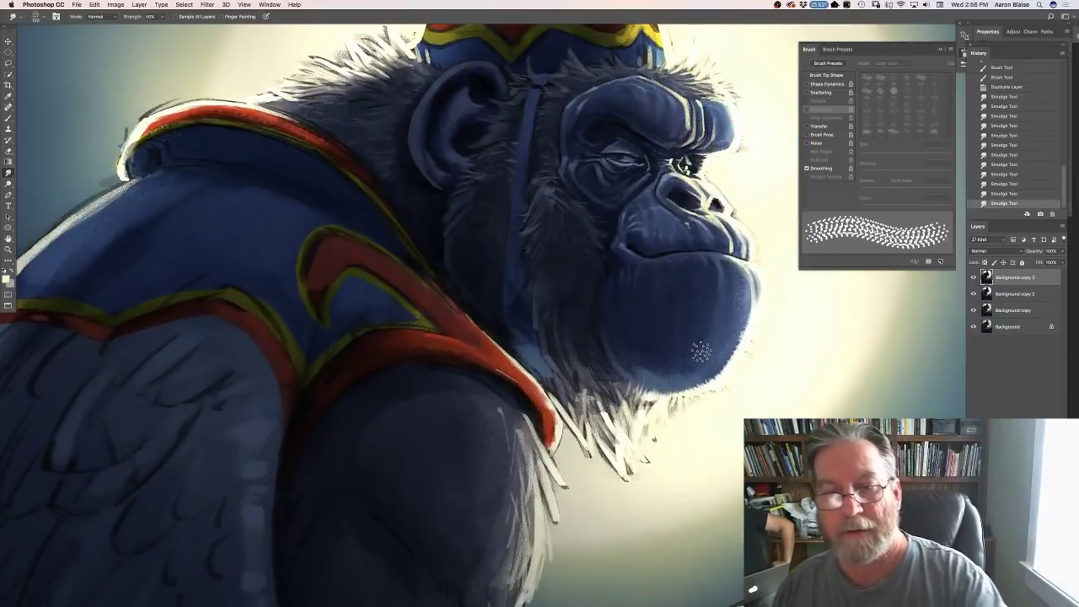
Smudge the fur beside the outer corner of the eye and the beard under the chin, reducing the tip size.
{"action": "key", "text": "bracketleft"}
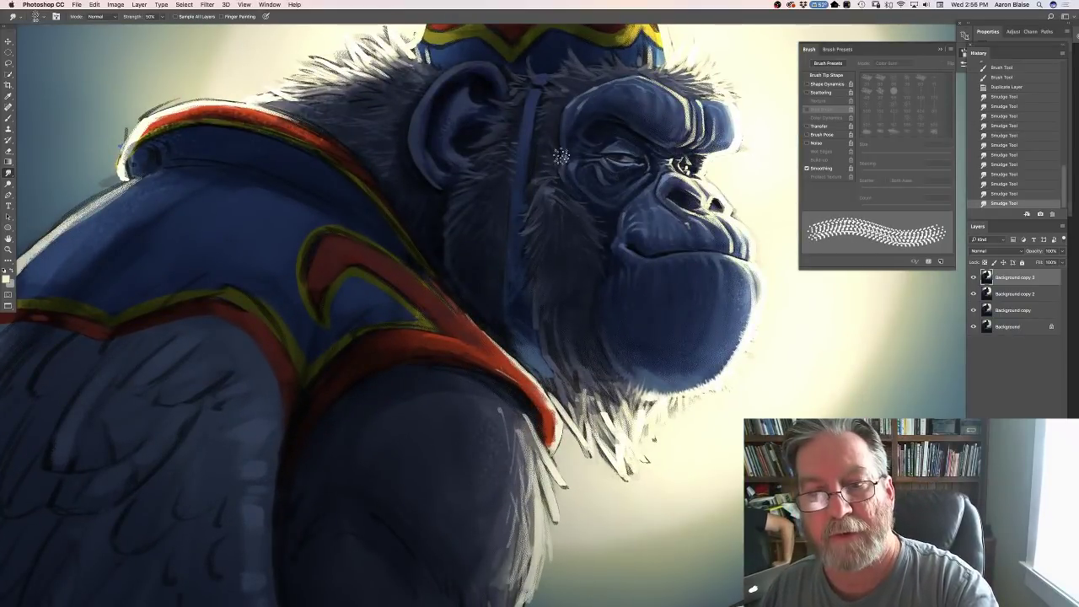
{"action": "mouse_move", "coordinate": [557, 145]}
{"action": "left_mouse_down"}
{"action": "mouse_move", "coordinate": [548, 187]}
{"action": "mouse_move", "coordinate": [566, 192]}
{"action": "left_mouse_up"}
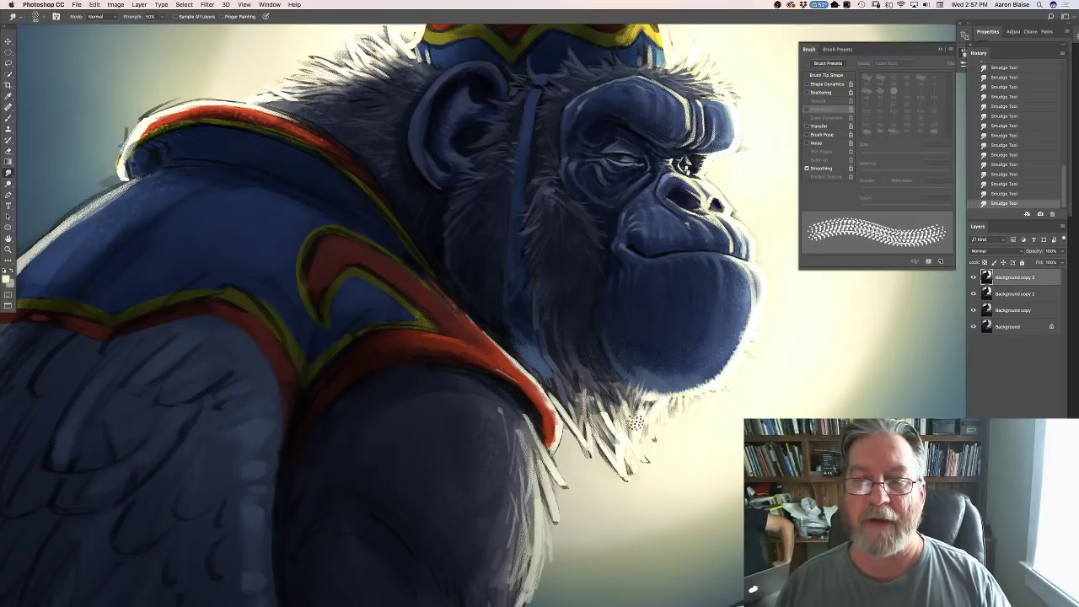
{"action": "key", "text": "bracketleft"}
{"action": "key", "text": "bracketleft"}
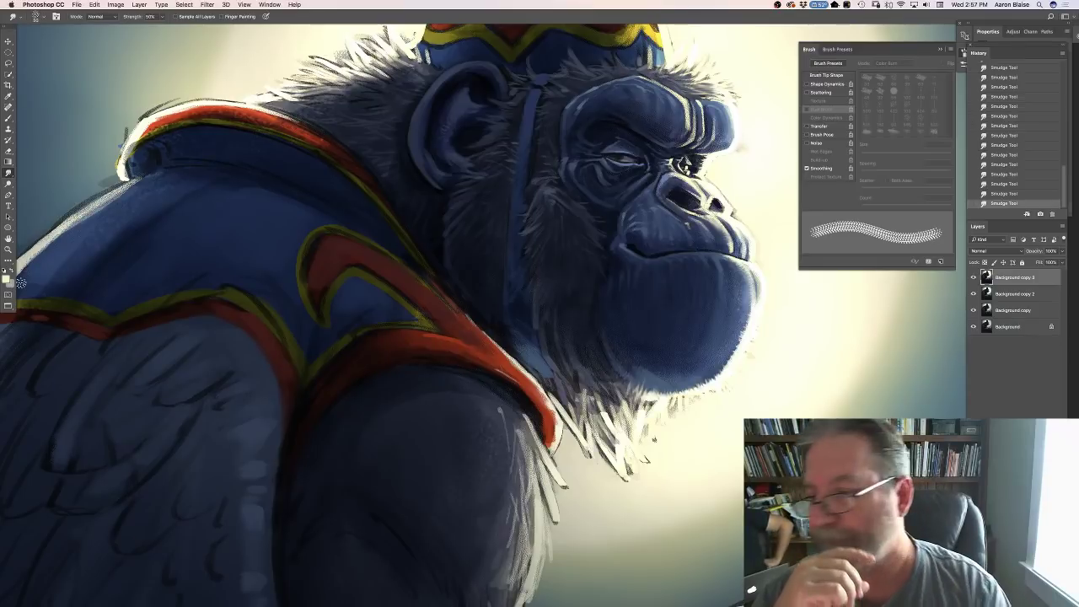
Create a new layer on top and sample a mid blue near the bridge of the nose as the brush colour.
{"action": "key", "text": "super+alt+shift+n"}
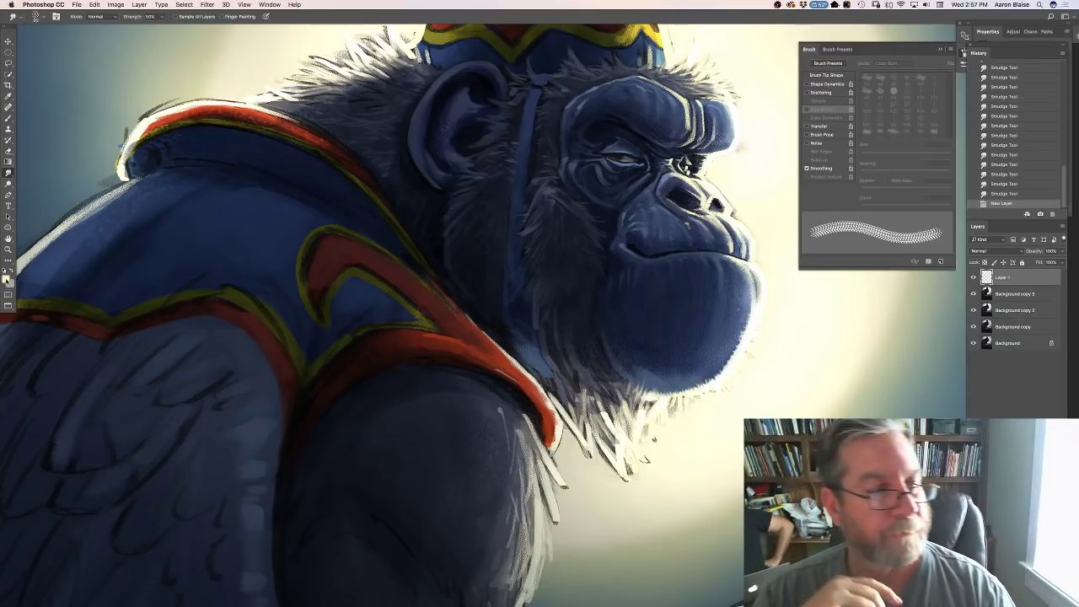
{"action": "left_click", "coordinate": [6, 279]}
{"action": "left_click", "coordinate": [666, 179]}
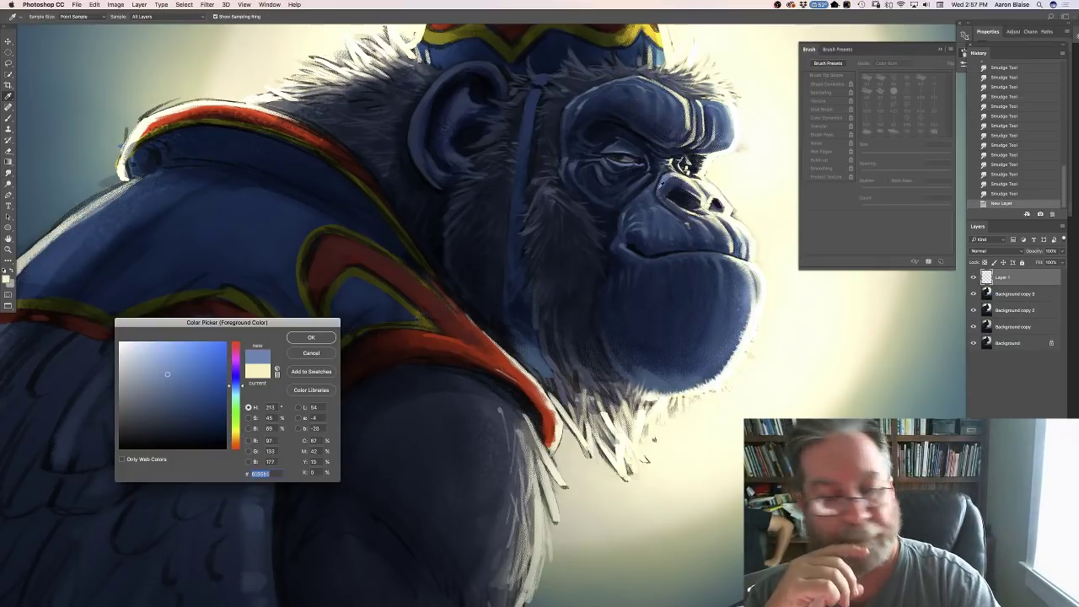
{"action": "left_click", "coordinate": [310, 338]}
{"action": "key", "text": "b"}
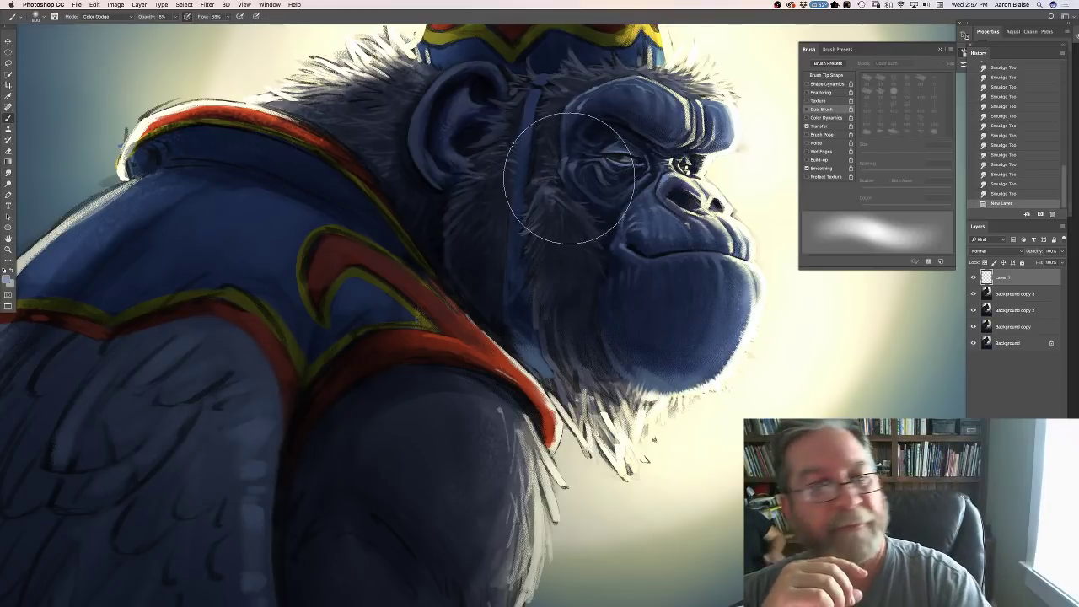
Set the brush mode to Normal, choose a textured dual-brush preset and shrink its tip for fine hair strokes.
{"action": "left_click", "coordinate": [115, 18]}
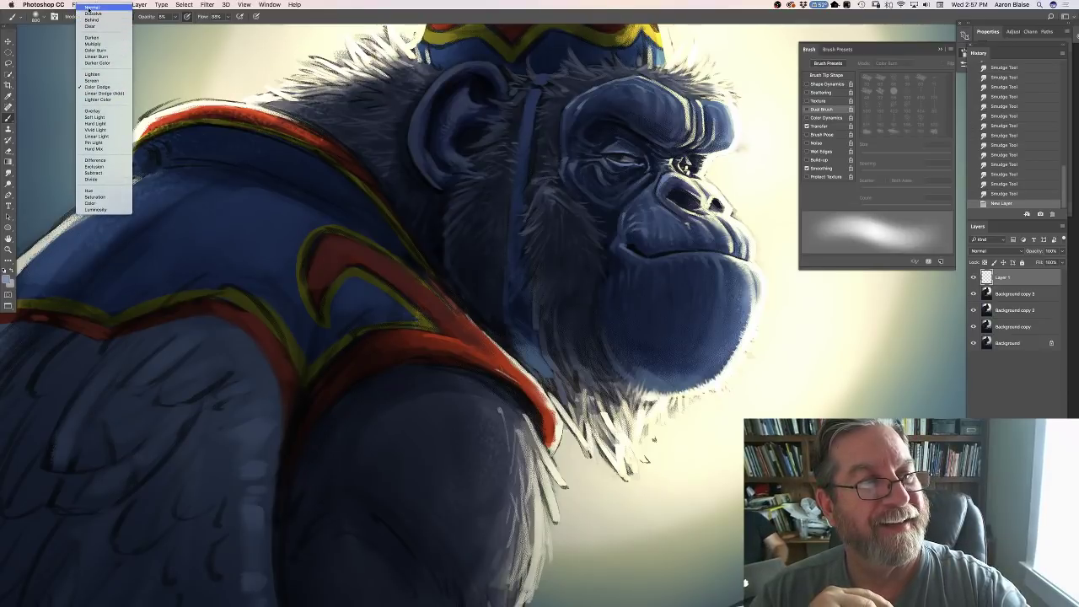
{"action": "left_click", "coordinate": [90, 8]}
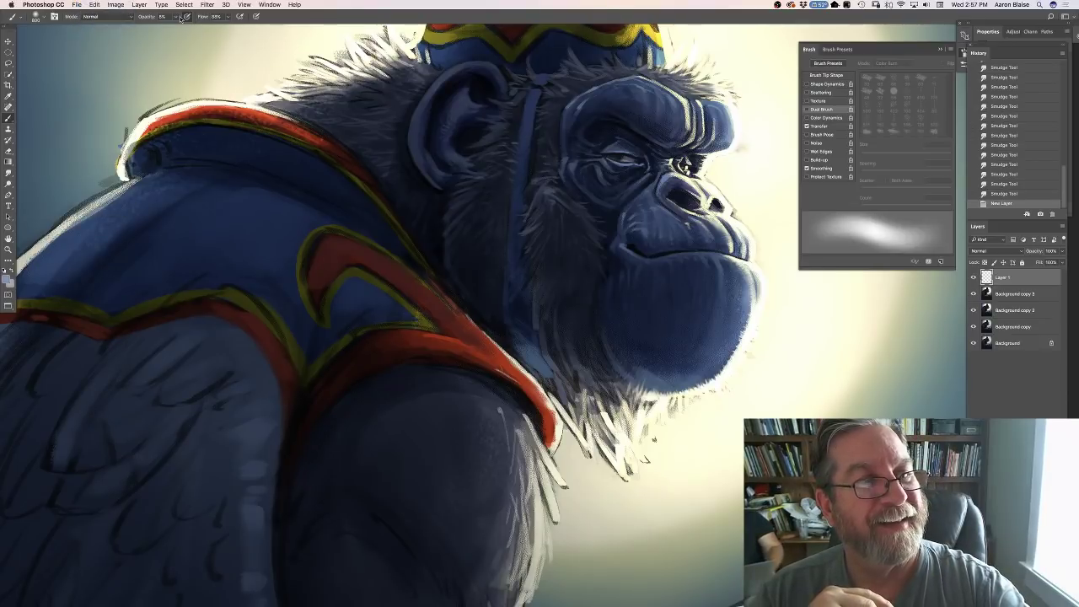
{"action": "left_click", "coordinate": [35, 17]}
{"action": "left_click", "coordinate": [19, 104]}
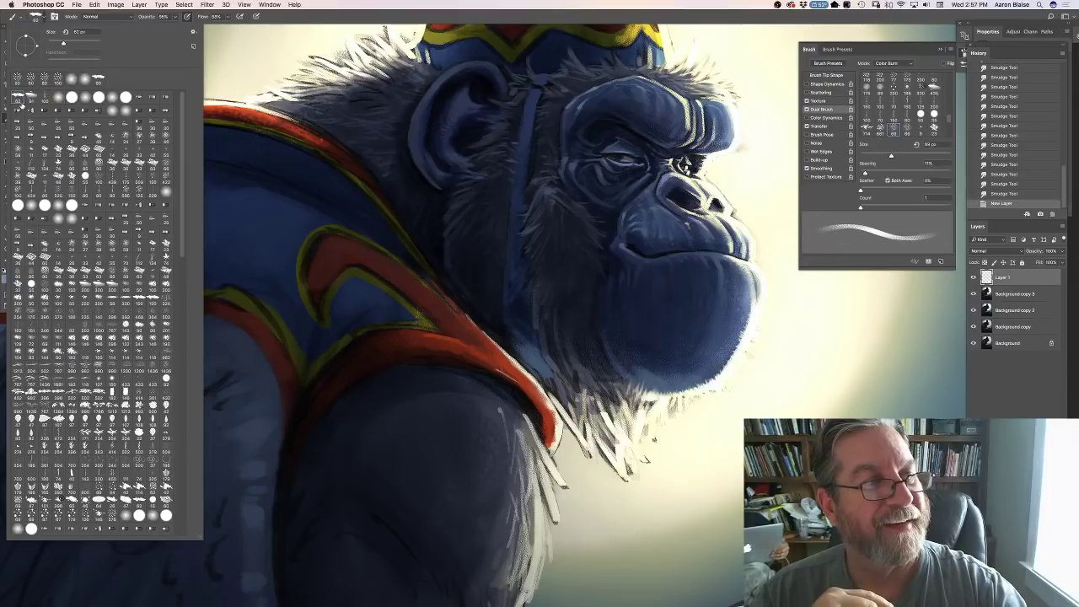
{"action": "left_click", "coordinate": [281, 22]}
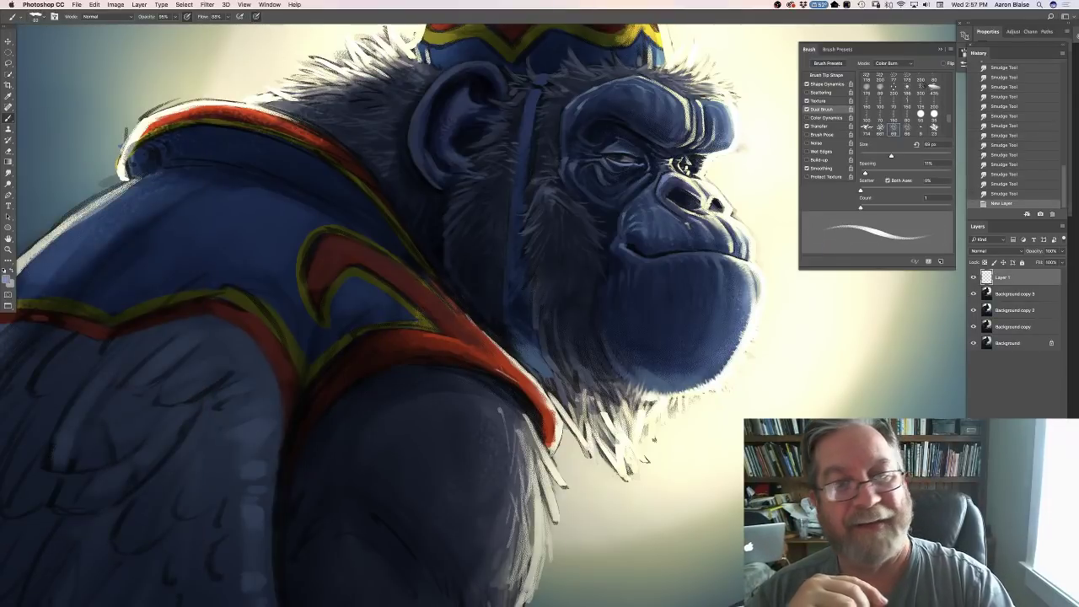
{"action": "key", "text": "bracketleft"}
{"action": "key", "text": "bracketleft"}
{"action": "key", "text": "bracketleft"}
{"action": "key", "text": "bracketleft"}
{"action": "key", "text": "bracketleft"}
{"action": "key", "text": "bracketleft"}
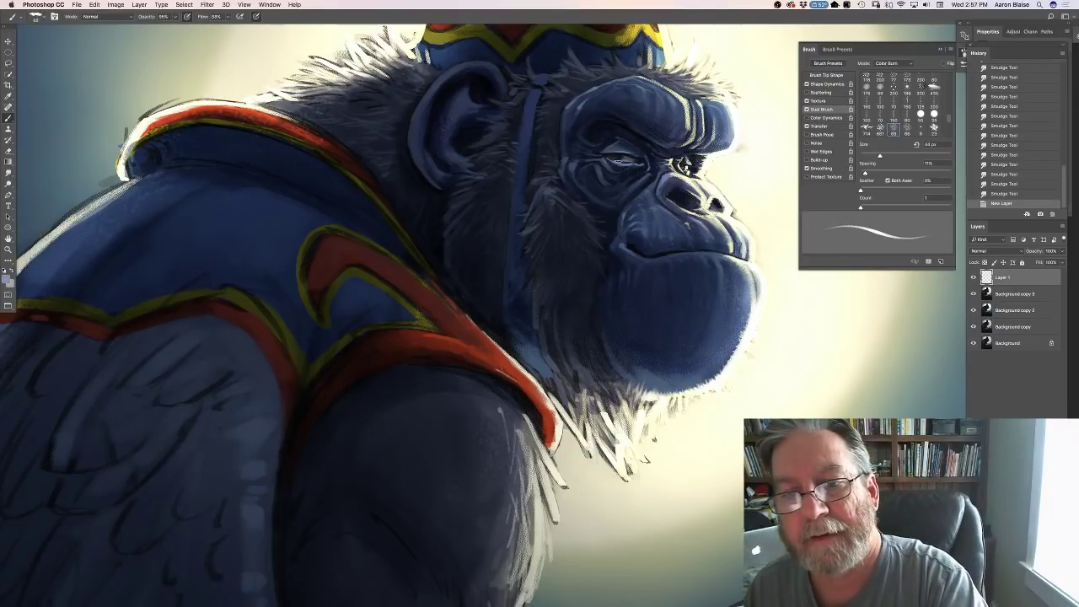
Paint short blue hairs on the new layer along the cheek fur below the outer corner of the eye.
{"action": "left_click_drag", "start_coordinate": [566, 190], "coordinate": [563, 204]}
{"action": "left_click_drag", "start_coordinate": [570, 194], "coordinate": [567, 207]}
{"action": "left_click_drag", "start_coordinate": [573, 197], "coordinate": [570, 211]}
{"action": "left_click_drag", "start_coordinate": [576, 201], "coordinate": [573, 214]}
{"action": "left_click_drag", "start_coordinate": [580, 204], "coordinate": [581, 223]}
{"action": "left_click_drag", "start_coordinate": [588, 213], "coordinate": [583, 224]}
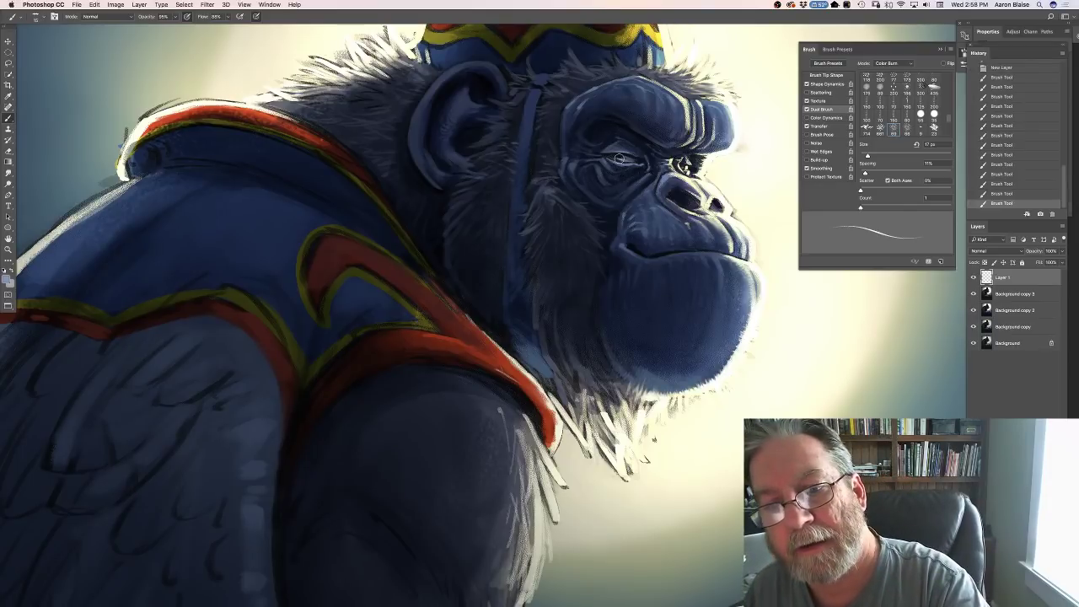
Erase the excess blue paint across the iris and the outer part of the eye.
{"action": "key", "text": "e"}
{"action": "left_click_drag", "start_coordinate": [624, 159], "coordinate": [615, 157]}
{"action": "left_click_drag", "start_coordinate": [625, 160], "coordinate": [611, 155]}
{"action": "left_click_drag", "start_coordinate": [619, 158], "coordinate": [600, 153]}
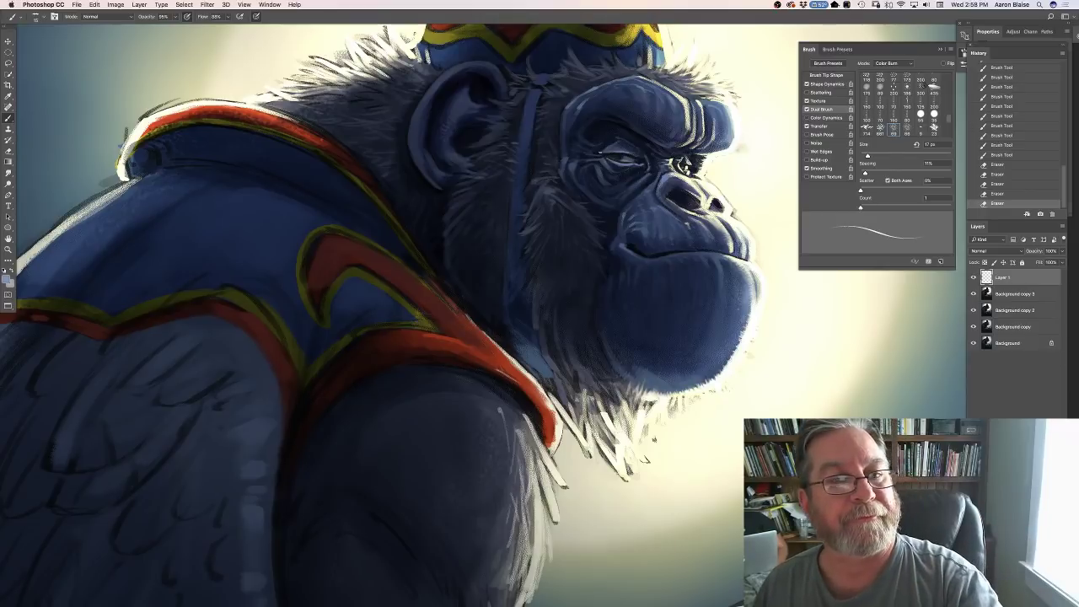
Set the brush opacity to 100% and paint short blue strokes at the inner side of the eye with a slightly larger tip.
{"action": "left_click_drag", "start_coordinate": [175, 17], "coordinate": [177, 27]}
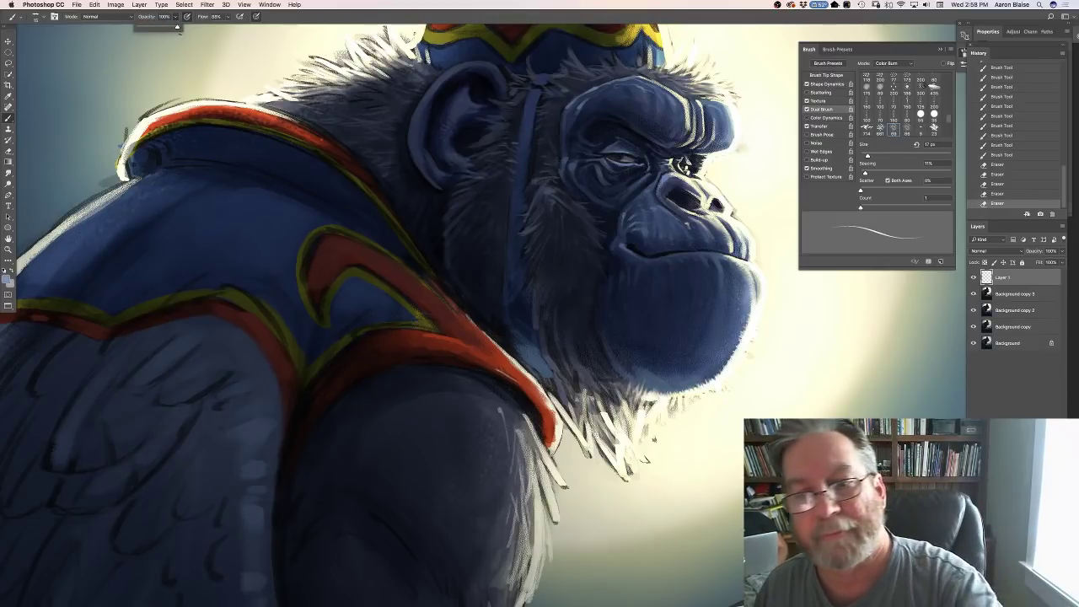
{"action": "key", "text": "bracketright"}
{"action": "left_click_drag", "start_coordinate": [634, 157], "coordinate": [641, 159]}
{"action": "left_click_drag", "start_coordinate": [634, 158], "coordinate": [640, 159]}
{"action": "left_click_drag", "start_coordinate": [633, 158], "coordinate": [640, 159]}
{"action": "left_click_drag", "start_coordinate": [633, 158], "coordinate": [640, 160]}
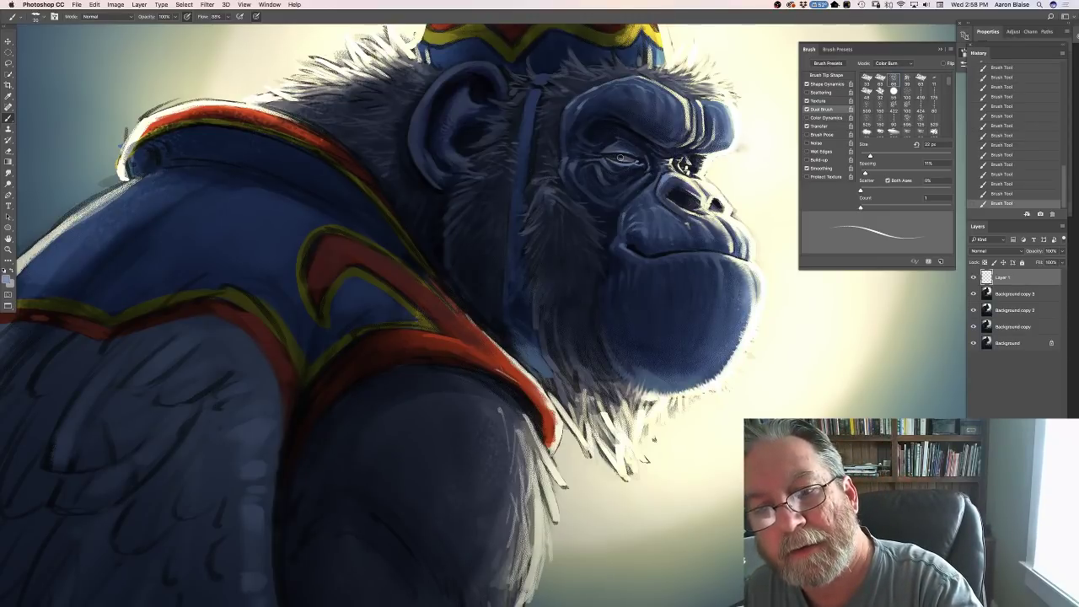
Trim the fresh strokes around the pupil and upper eyelid with short Eraser strokes.
{"action": "left_click_drag", "start_coordinate": [619, 157], "coordinate": [615, 156]}
{"action": "left_click_drag", "start_coordinate": [618, 157], "coordinate": [612, 156]}
{"action": "left_click_drag", "start_coordinate": [616, 156], "coordinate": [612, 156]}
{"action": "left_click_drag", "start_coordinate": [616, 156], "coordinate": [612, 156]}
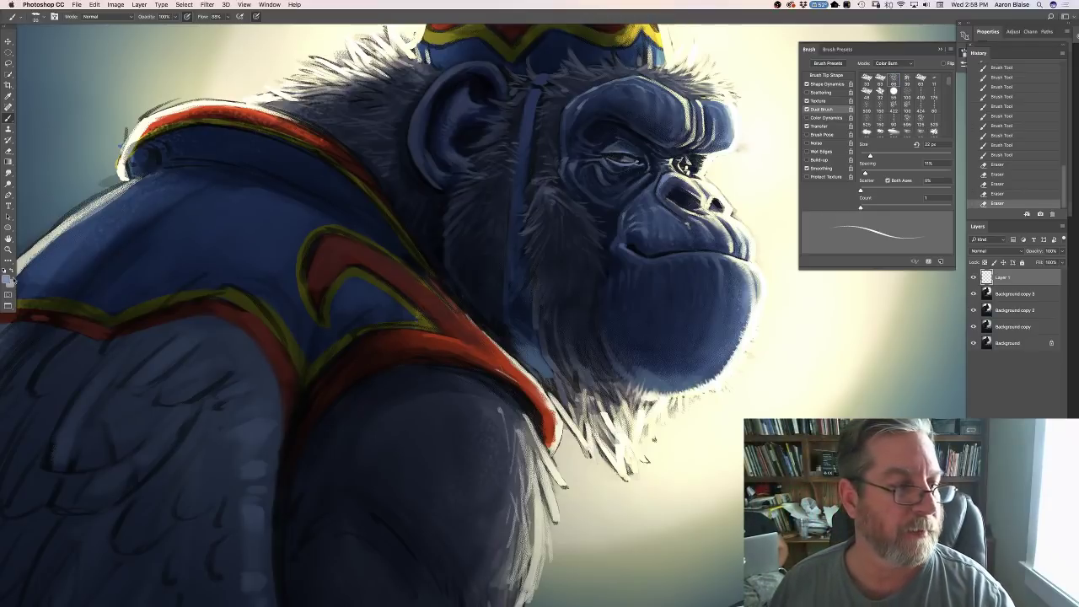
Keep the light blue foreground colour and paint short downward hairs along the cheek fur beside the hat strap.
{"action": "left_click", "coordinate": [8, 278]}
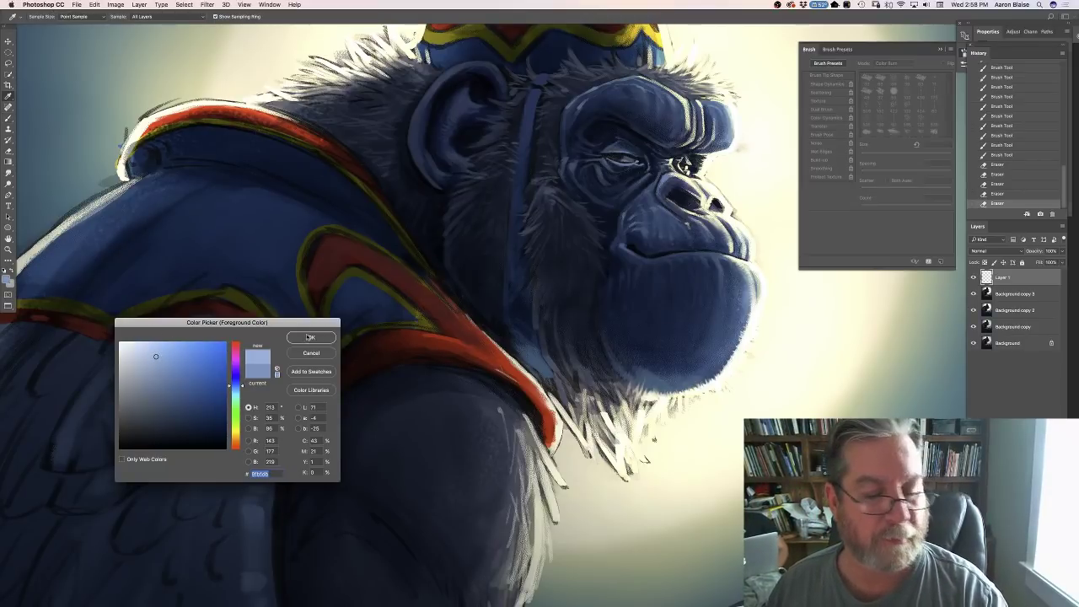
{"action": "left_click", "coordinate": [311, 337]}
{"action": "left_click_drag", "start_coordinate": [550, 187], "coordinate": [535, 214]}
{"action": "left_click_drag", "start_coordinate": [547, 198], "coordinate": [533, 221]}
{"action": "left_click_drag", "start_coordinate": [548, 202], "coordinate": [531, 231]}
{"action": "left_click_drag", "start_coordinate": [546, 212], "coordinate": [531, 241]}
{"action": "left_click_drag", "start_coordinate": [546, 223], "coordinate": [532, 246]}
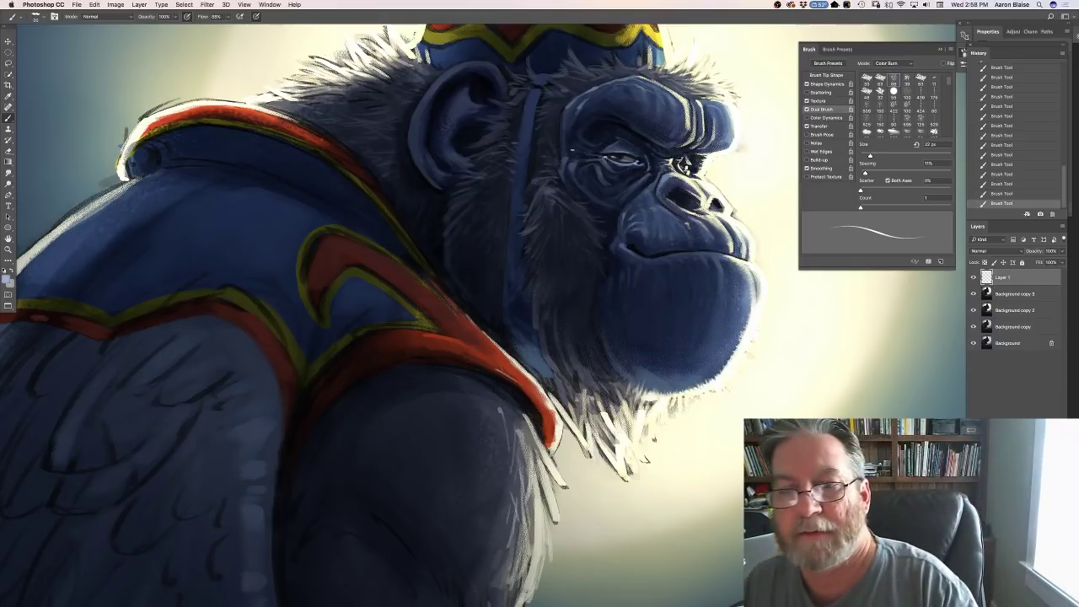
Sample the pale glow as the foreground colour and lighten it to a near-white cream, RGB 252, 252, 237.
{"action": "left_click", "coordinate": [6, 279]}
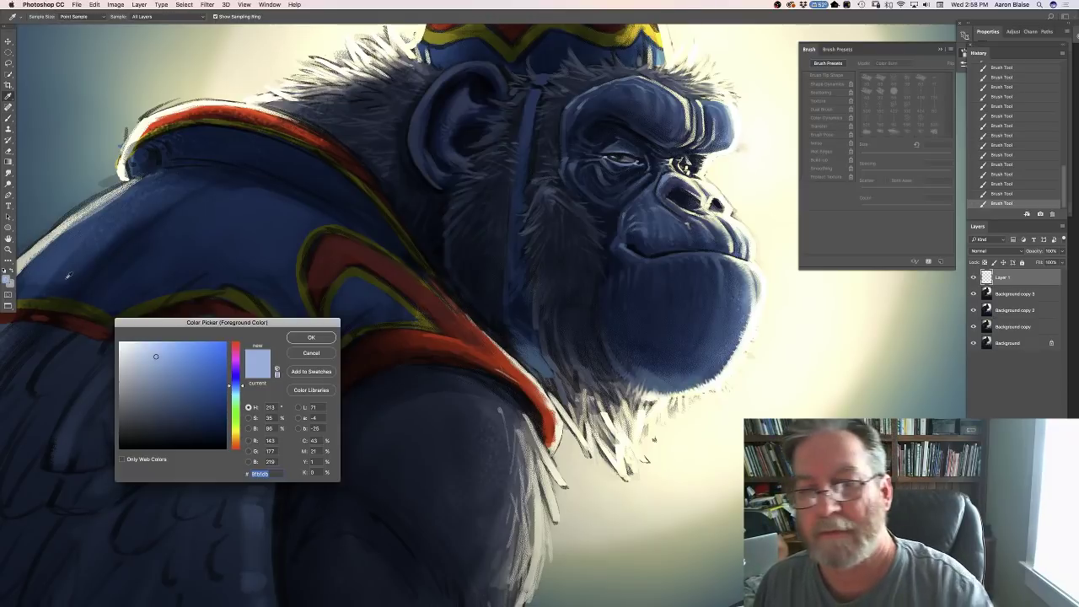
{"action": "left_click", "coordinate": [372, 332]}
{"action": "left_click", "coordinate": [311, 337]}
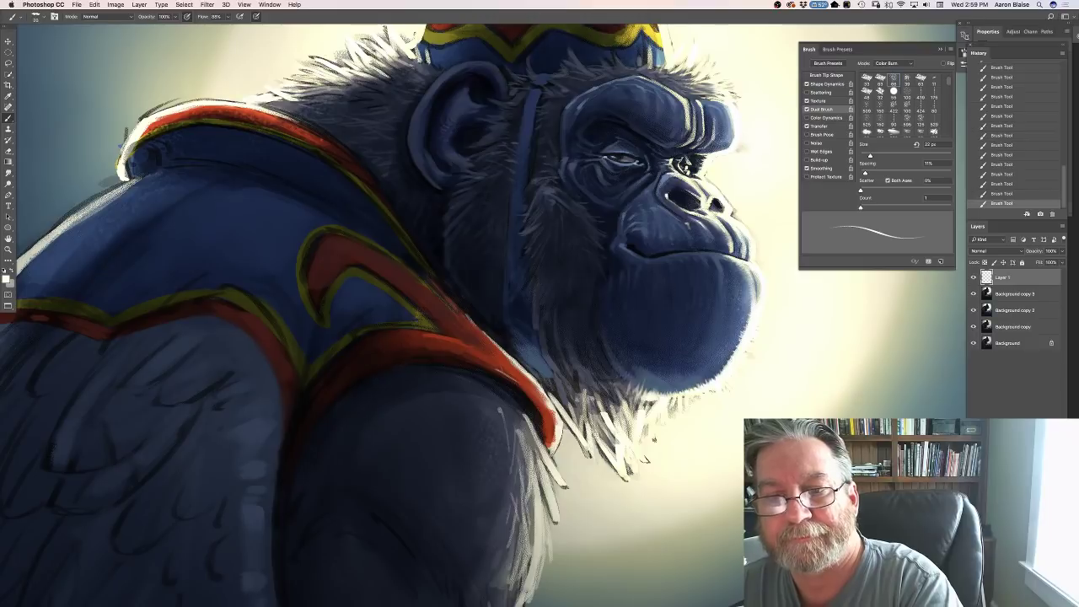
{"action": "left_click", "coordinate": [6, 280]}
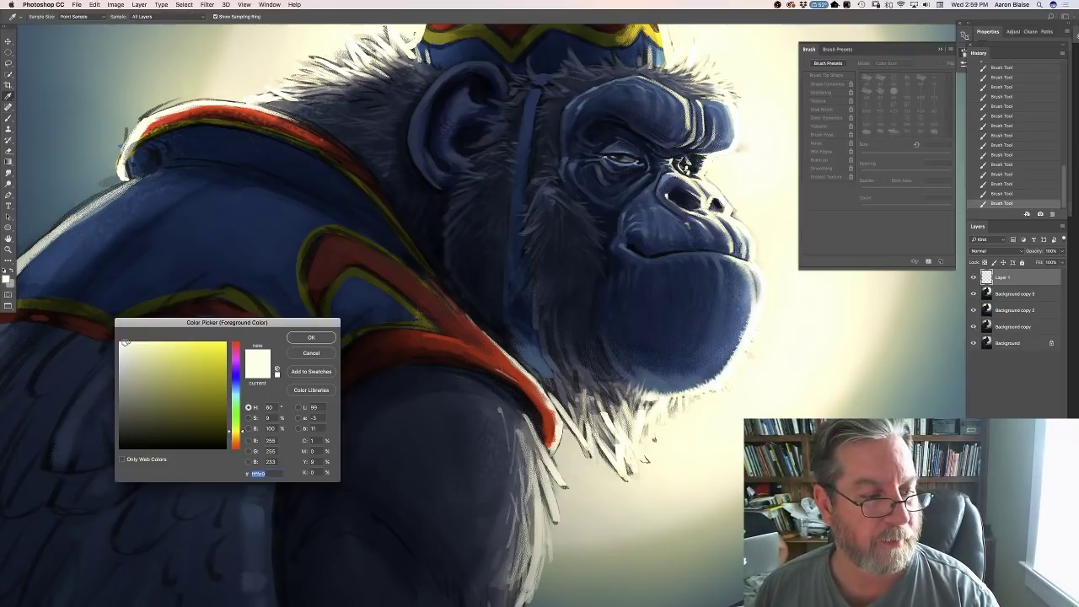
{"action": "left_click", "coordinate": [125, 342]}
{"action": "key", "text": "Return"}
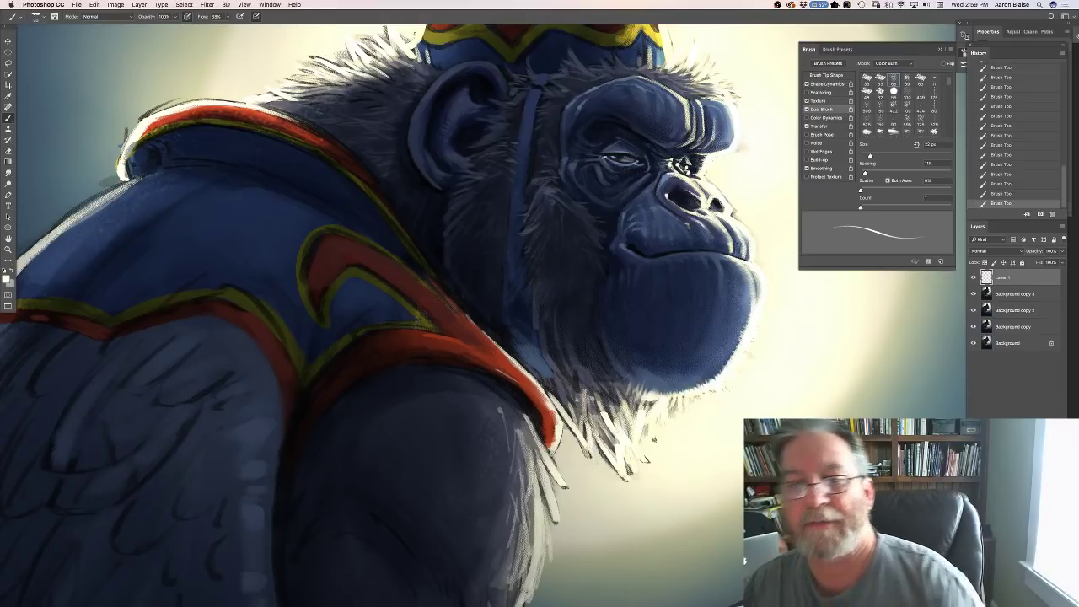
Dab small near-white highlights on the skin folds around the eye and trim them with the Eraser.
{"action": "key", "text": "super+minus"}
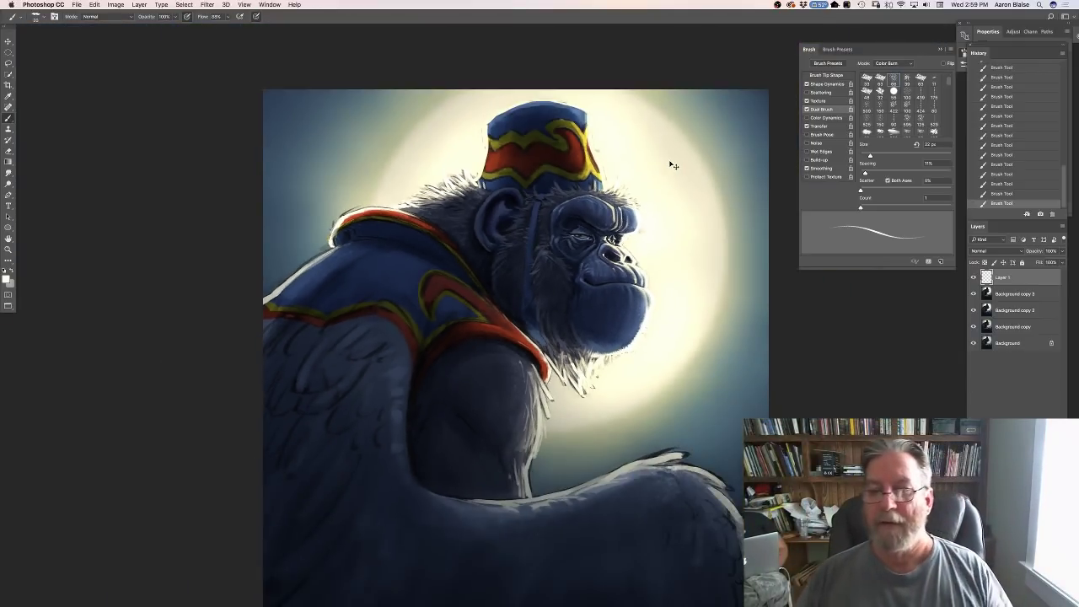
{"action": "key", "text": "super+plus"}
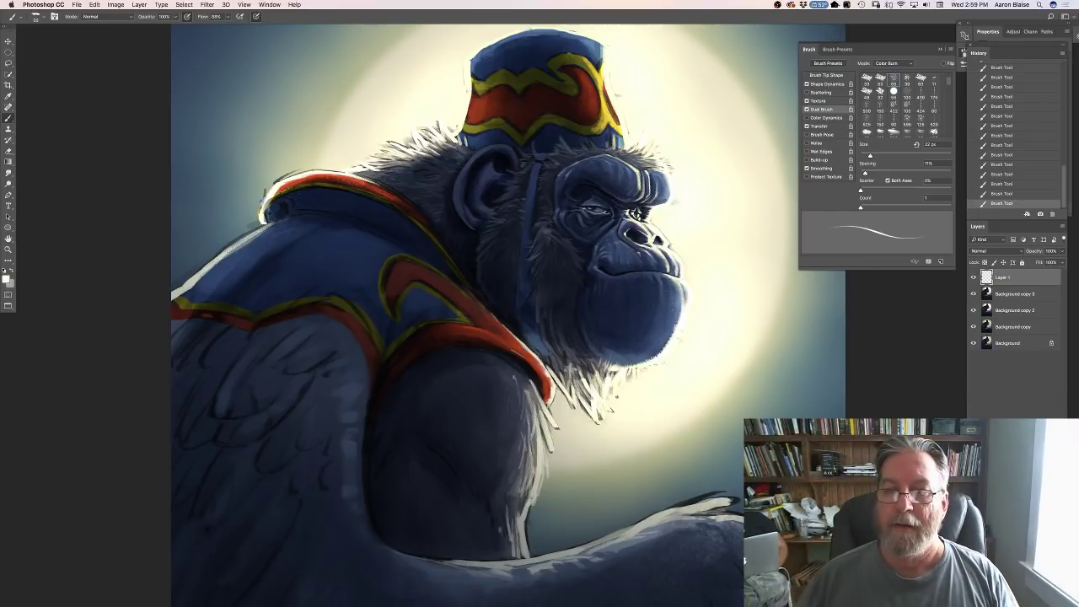
{"action": "key", "text": "super+plus"}
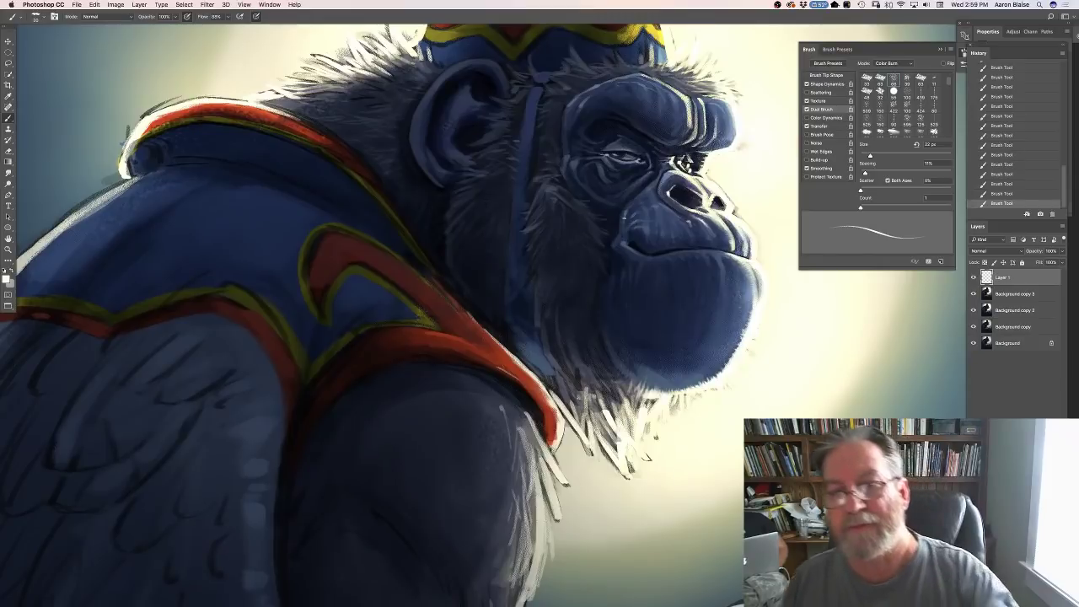
{"action": "left_click", "coordinate": [600, 155]}
{"action": "left_click", "coordinate": [604, 156]}
{"action": "left_click", "coordinate": [597, 150]}
{"action": "left_click", "coordinate": [617, 165]}
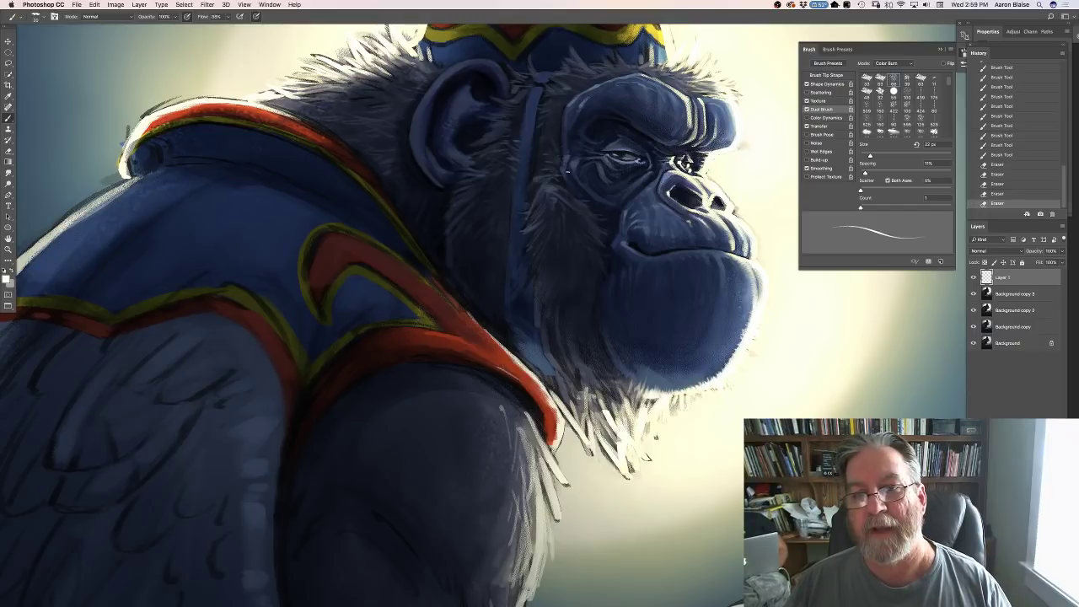
Sample a dark blue from the skin below the eye for the Brush and add a new layer on top.
{"action": "left_click", "coordinate": [6, 277]}
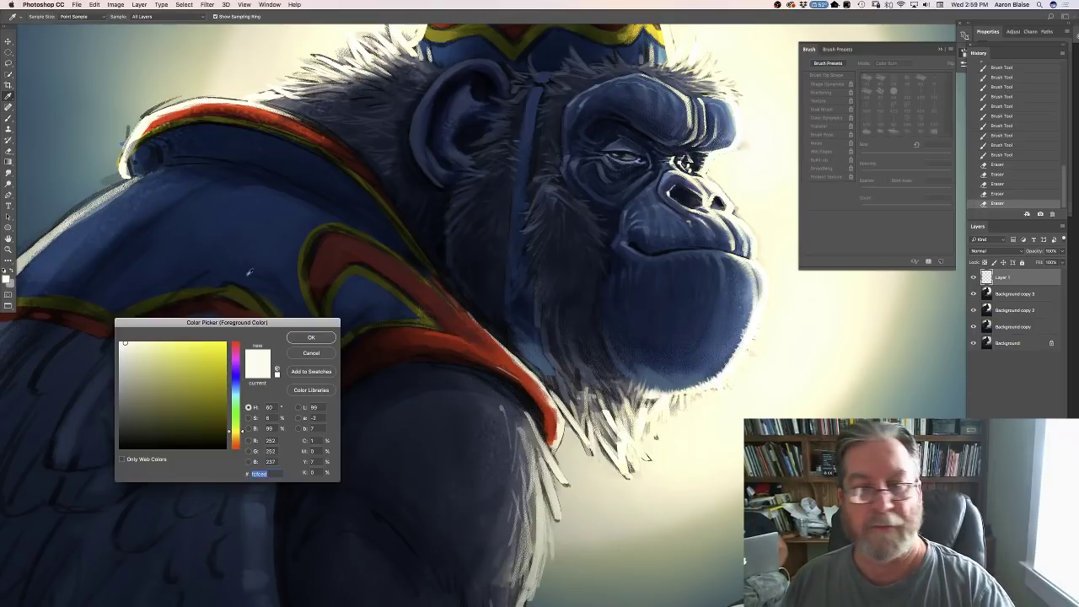
{"action": "left_click", "coordinate": [578, 190]}
{"action": "left_click", "coordinate": [334, 338]}
{"action": "key", "text": "b"}
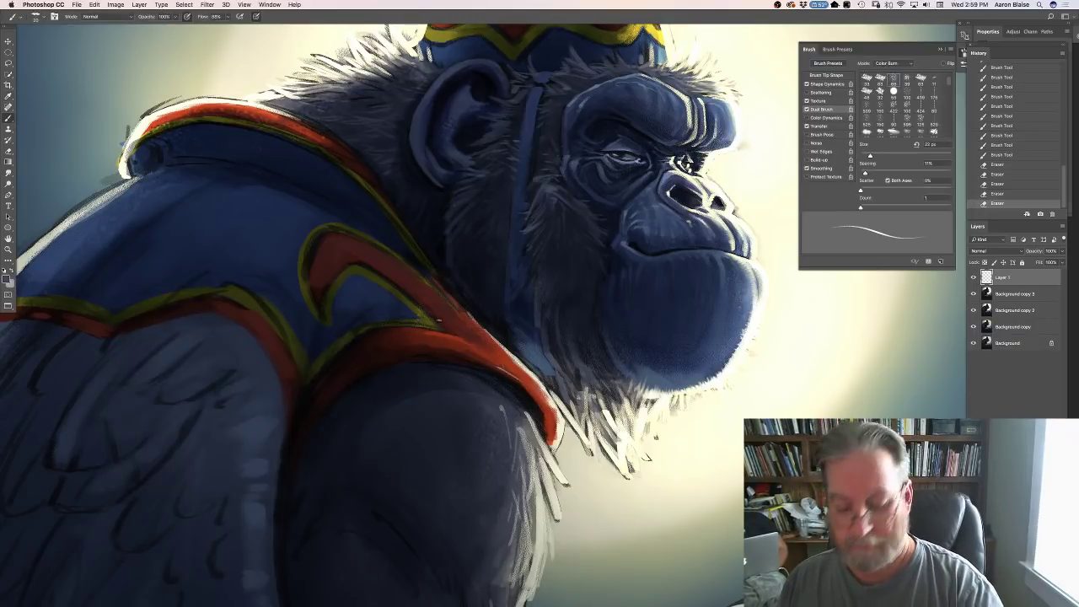
{"action": "key", "text": "ctrl+shift+alt+n"}
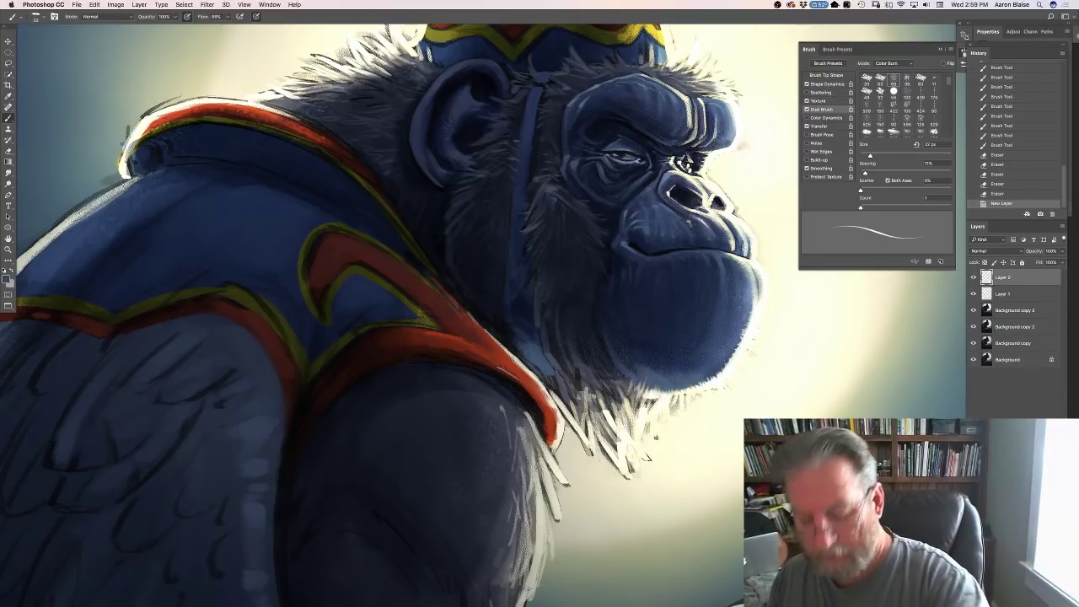
Enlarge the brush tip and dab dark blue shading over the outer corner of the eye and the folds beneath it.
{"action": "key", "text": "bracketright"}
{"action": "key", "text": "bracketright"}
{"action": "key", "text": "bracketright"}
{"action": "key", "text": "bracketright"}
{"action": "key", "text": "bracketright"}
{"action": "key", "text": "bracketright"}
{"action": "key", "text": "bracketright"}
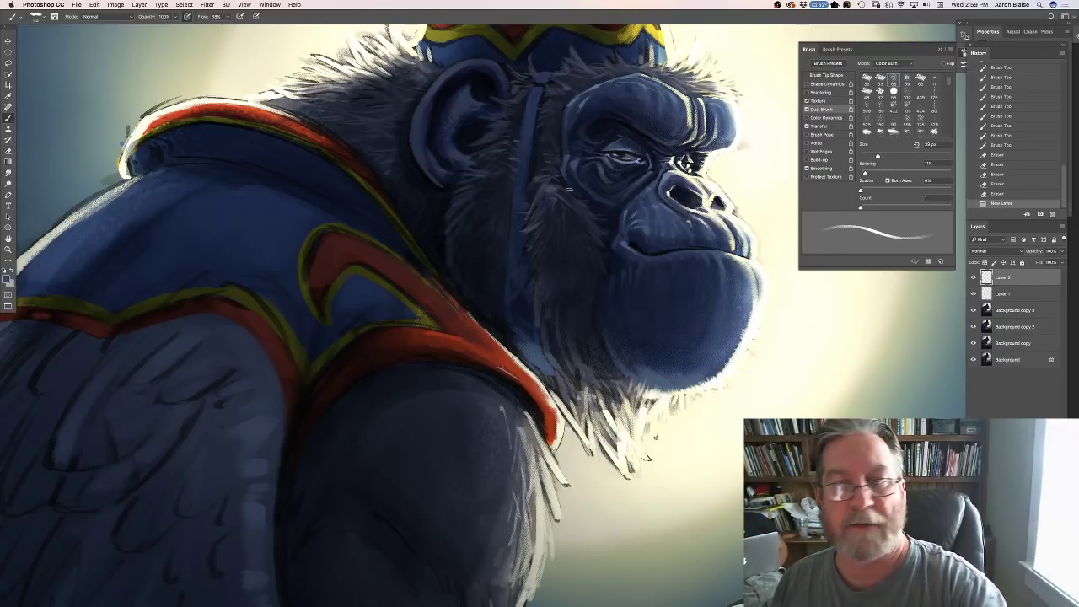
{"action": "left_click", "coordinate": [593, 168]}
{"action": "left_click", "coordinate": [593, 173]}
{"action": "left_click", "coordinate": [592, 181]}
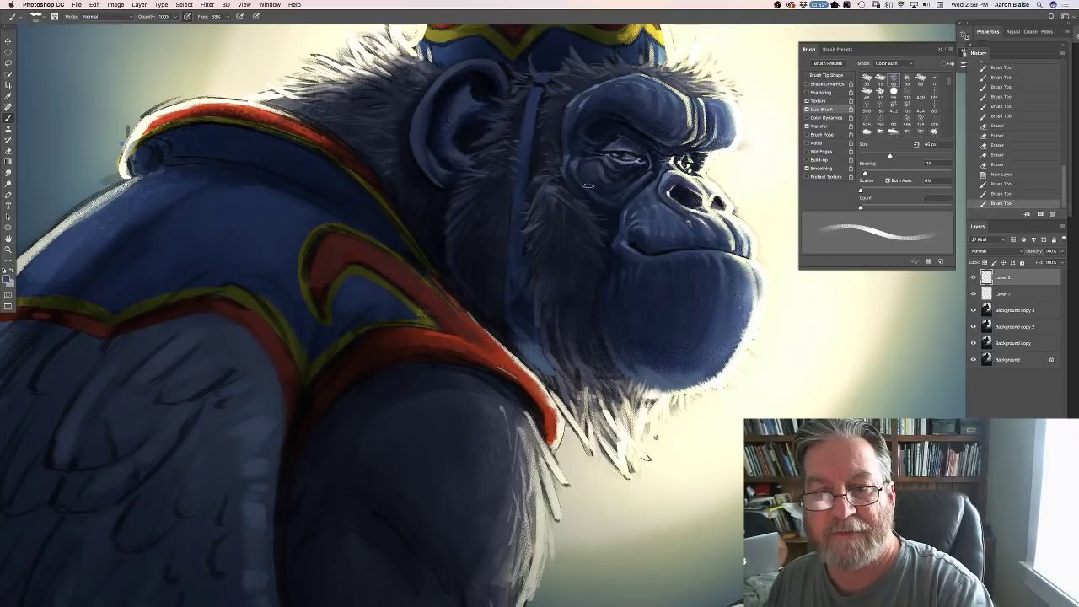
{"action": "left_click", "coordinate": [584, 174]}
{"action": "left_click", "coordinate": [580, 169]}
{"action": "left_click", "coordinate": [578, 169]}
{"action": "left_click", "coordinate": [581, 179]}
{"action": "left_click", "coordinate": [581, 169]}
{"action": "left_click", "coordinate": [600, 191]}
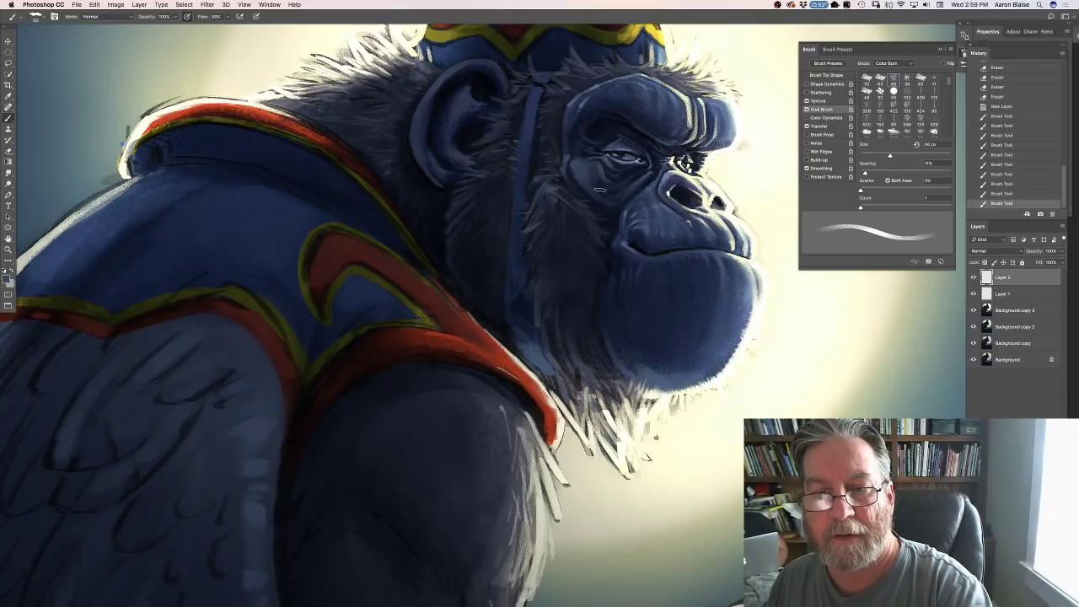
{"action": "left_click", "coordinate": [598, 187]}
{"action": "left_click", "coordinate": [581, 160]}
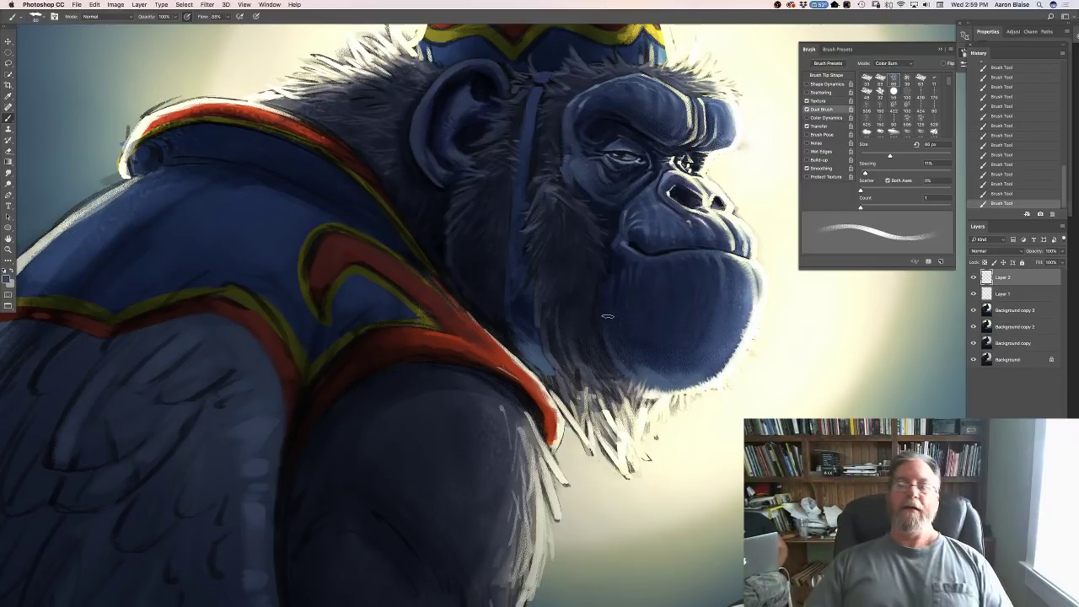
Reduce the brush tip slightly and erase excess dark paint along the cheek from the muzzle up towards the eye.
{"action": "key", "text": "bracketleft"}
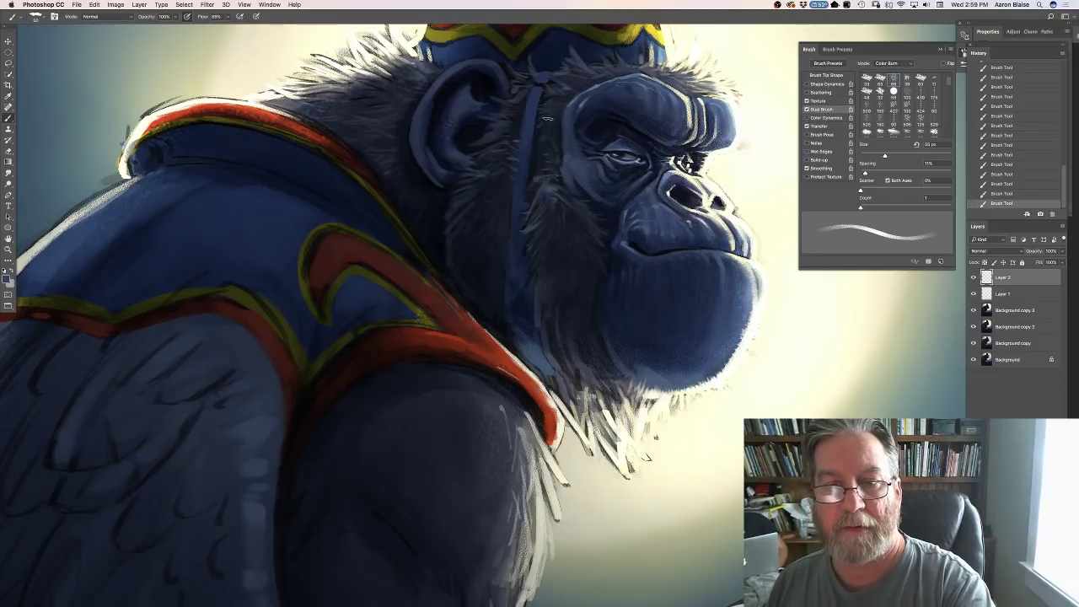
{"action": "scroll", "coordinate": [548, 118], "scroll_direction": "down", "scroll_amount": 5}
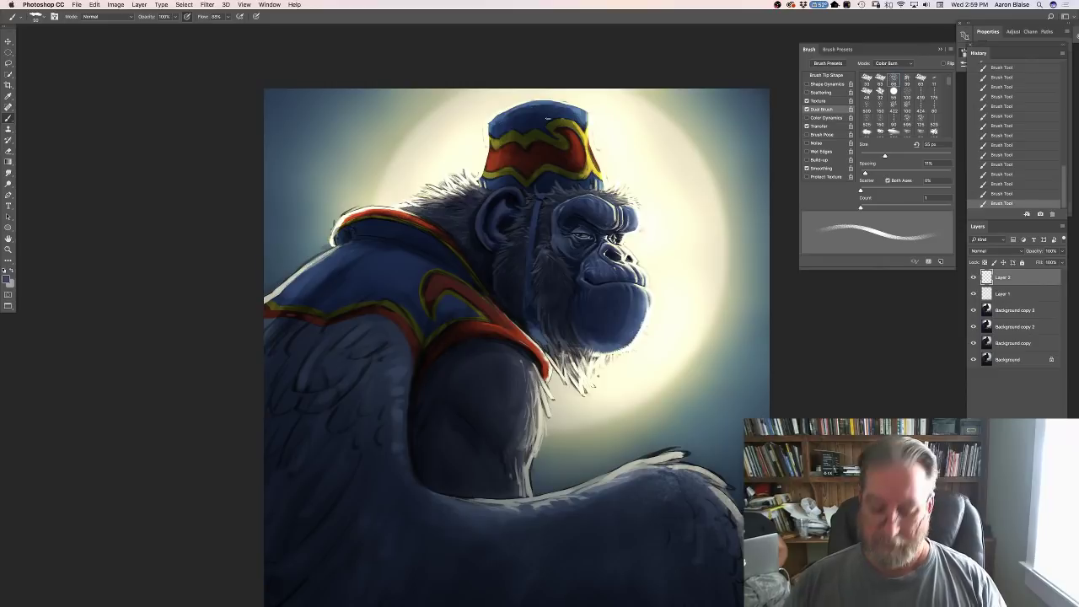
{"action": "scroll", "coordinate": [548, 118], "scroll_direction": "up", "scroll_amount": 2}
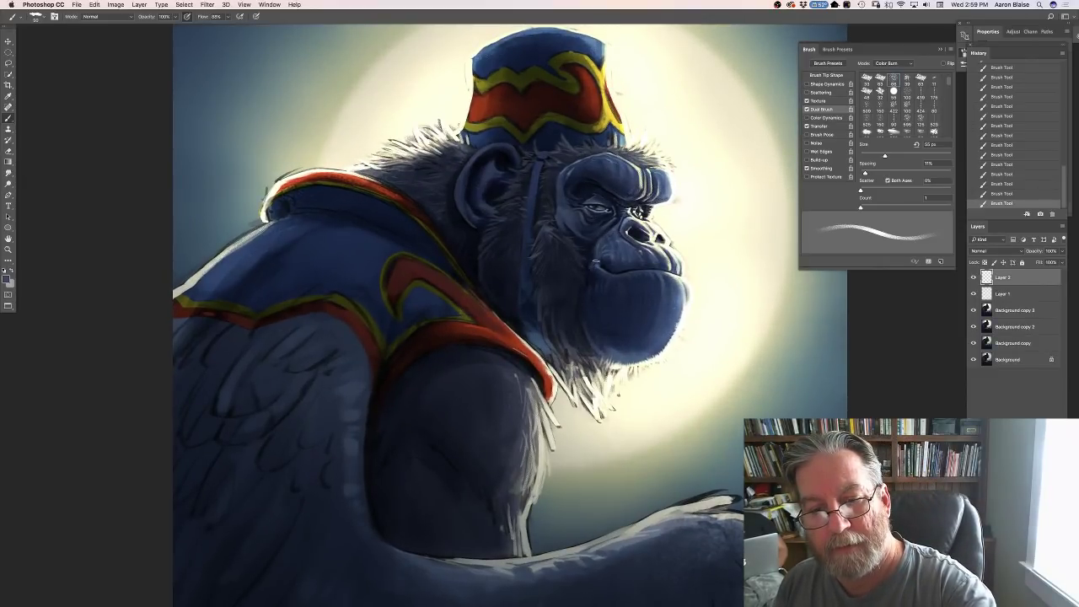
{"action": "key", "text": "e"}
{"action": "left_click", "coordinate": [584, 310]}
{"action": "left_click", "coordinate": [594, 278]}
{"action": "left_click", "coordinate": [581, 268]}
{"action": "left_click", "coordinate": [569, 257]}
{"action": "left_click", "coordinate": [558, 246]}
{"action": "left_click", "coordinate": [550, 237]}
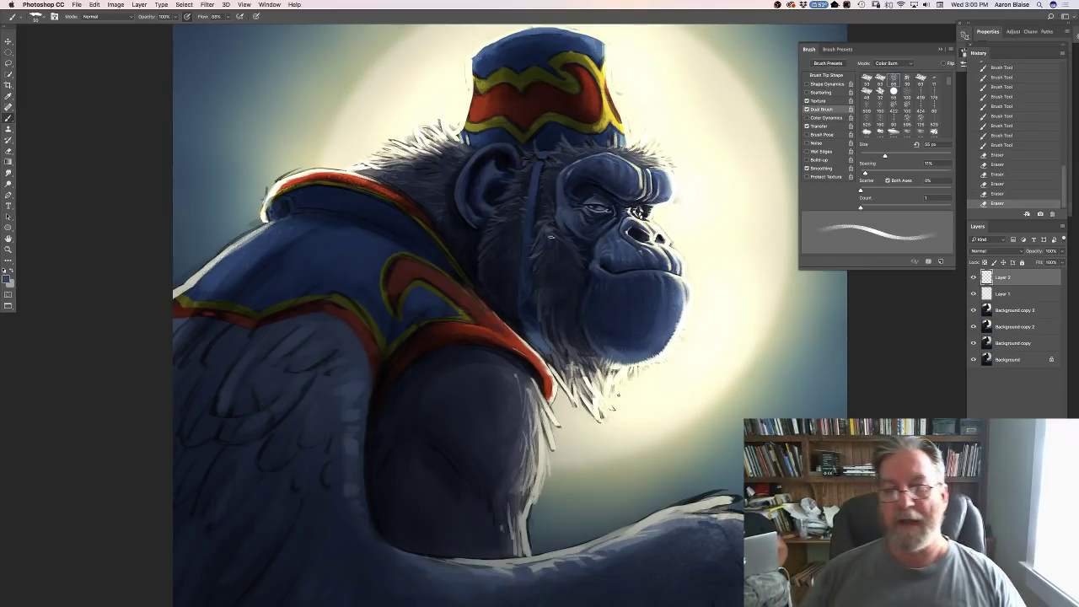
{"action": "left_click", "coordinate": [586, 300]}
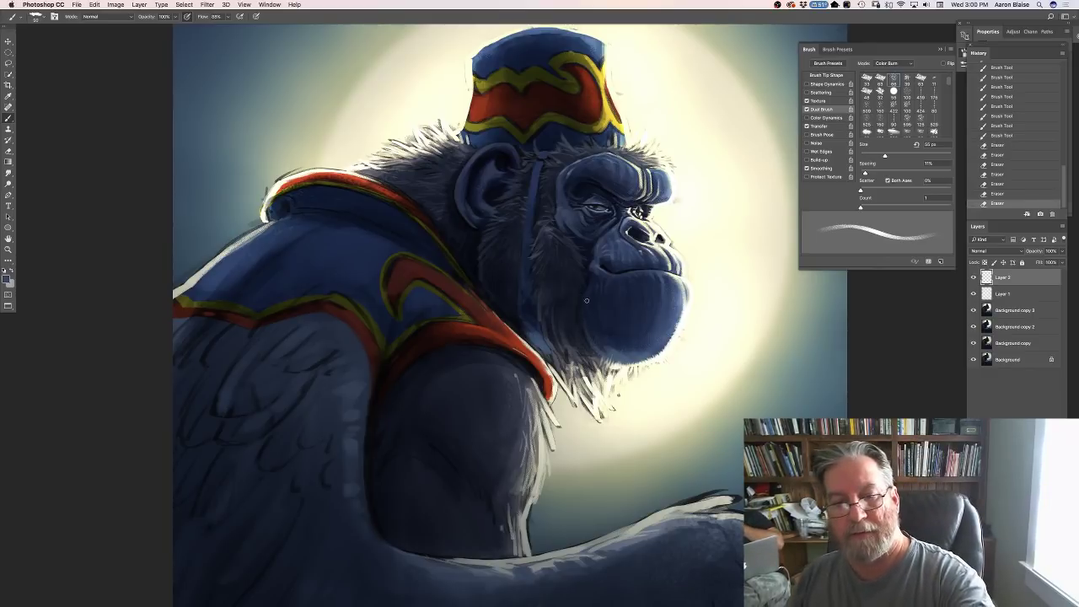
{"action": "left_click", "coordinate": [553, 223]}
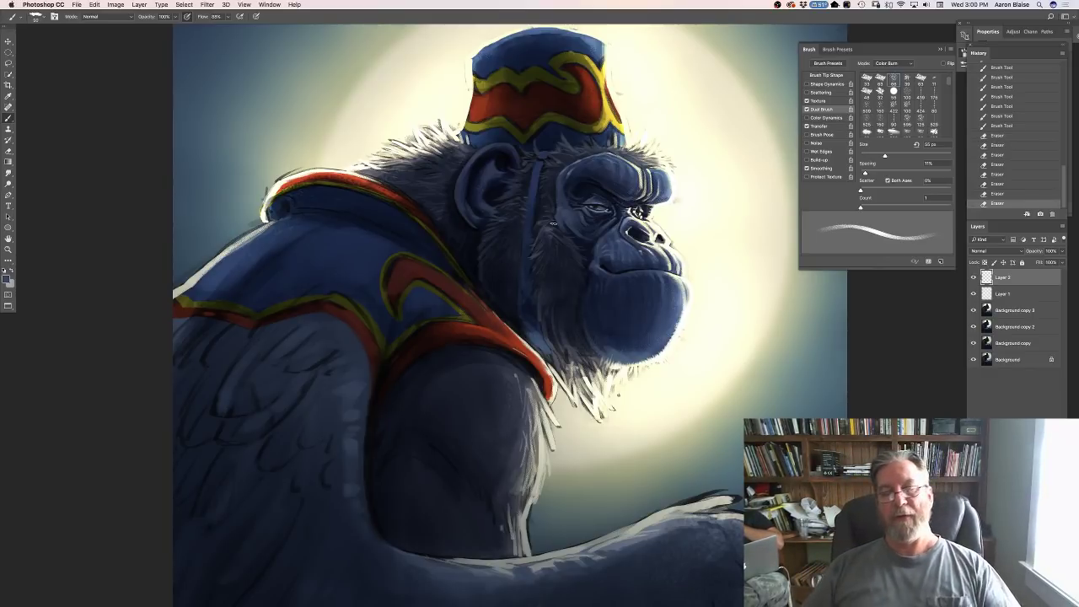
Paint dark blue shading down the length of the hat strap from the temple to the jaw.
{"action": "left_click_drag", "start_coordinate": [534, 167], "coordinate": [529, 199]}
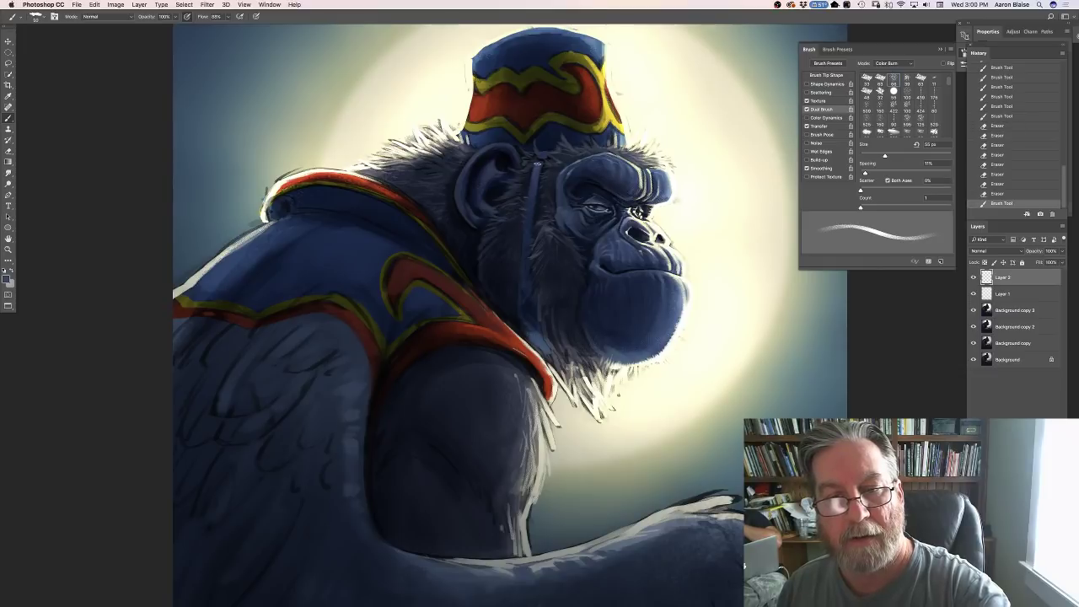
{"action": "left_click_drag", "start_coordinate": [524, 244], "coordinate": [519, 291]}
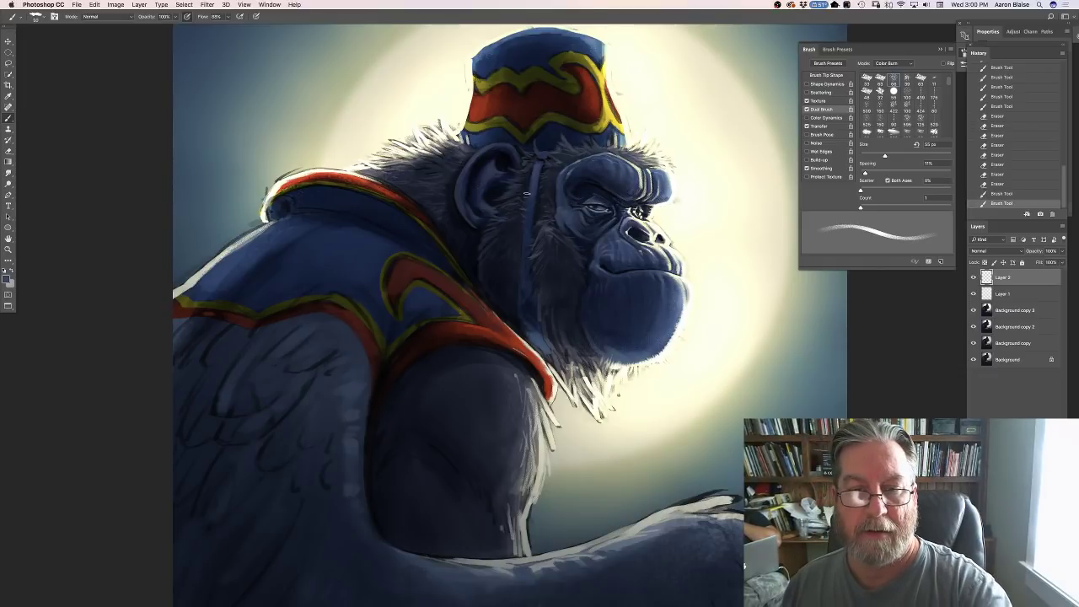
{"action": "left_click_drag", "start_coordinate": [525, 193], "coordinate": [524, 215]}
{"action": "left_click_drag", "start_coordinate": [525, 221], "coordinate": [522, 262]}
{"action": "left_click_drag", "start_coordinate": [523, 268], "coordinate": [530, 332]}
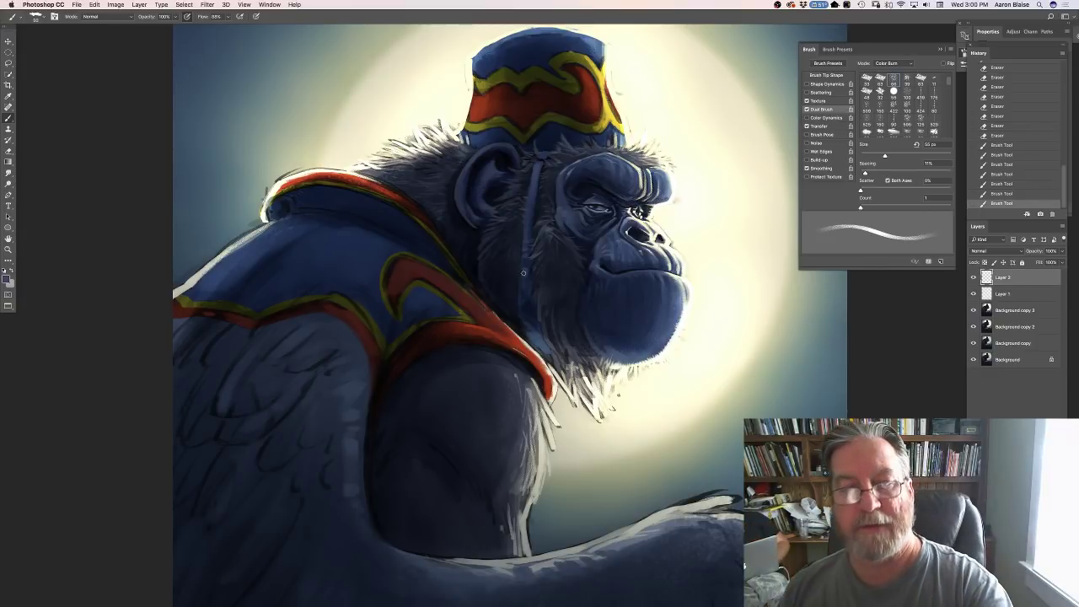
Erase the excess shading along the hat strap and down towards the collar with the Eraser.
{"action": "key", "text": "e"}
{"action": "left_click_drag", "start_coordinate": [533, 164], "coordinate": [527, 215]}
{"action": "left_click_drag", "start_coordinate": [526, 221], "coordinate": [523, 282]}
{"action": "left_click_drag", "start_coordinate": [523, 286], "coordinate": [513, 305]}
{"action": "left_click_drag", "start_coordinate": [511, 303], "coordinate": [504, 312]}
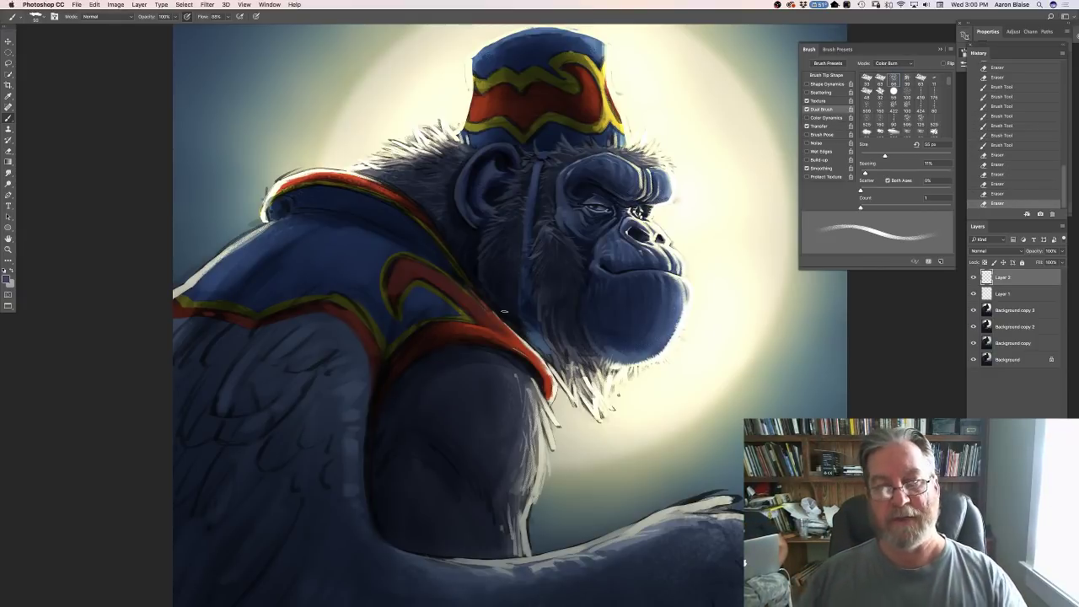
Brush dark blue shading onto the ear, the collar edge and the neck fur behind the ear.
{"action": "key", "text": "b"}
{"action": "left_click_drag", "start_coordinate": [489, 172], "coordinate": [478, 189]}
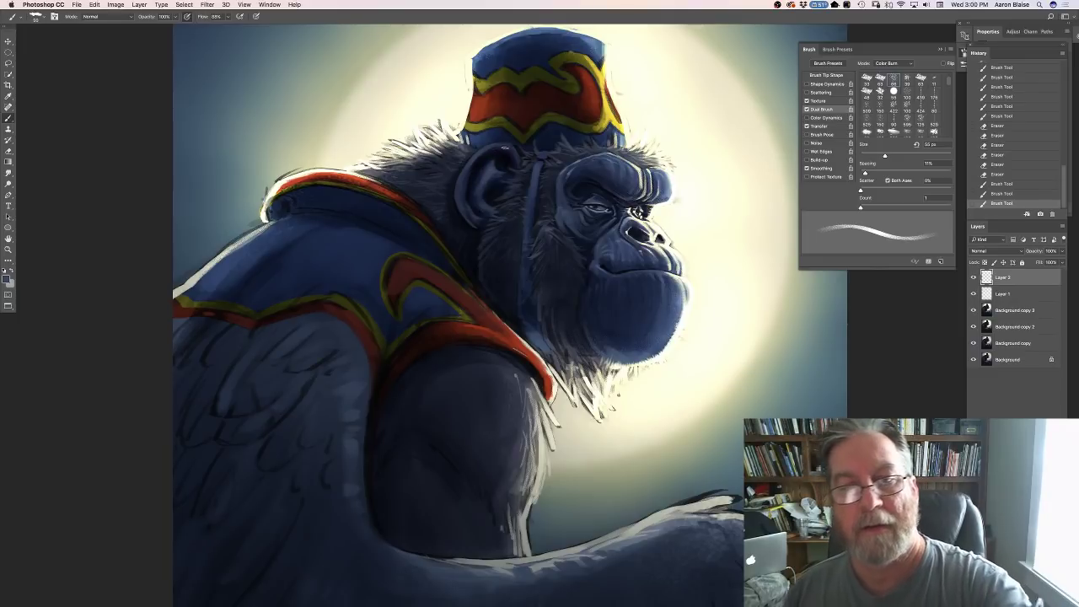
{"action": "mouse_move", "coordinate": [504, 148]}
{"action": "left_mouse_down"}
{"action": "mouse_move", "coordinate": [478, 157]}
{"action": "mouse_move", "coordinate": [456, 190]}
{"action": "mouse_move", "coordinate": [462, 180]}
{"action": "left_mouse_up"}
{"action": "left_click_drag", "start_coordinate": [479, 297], "coordinate": [475, 309]}
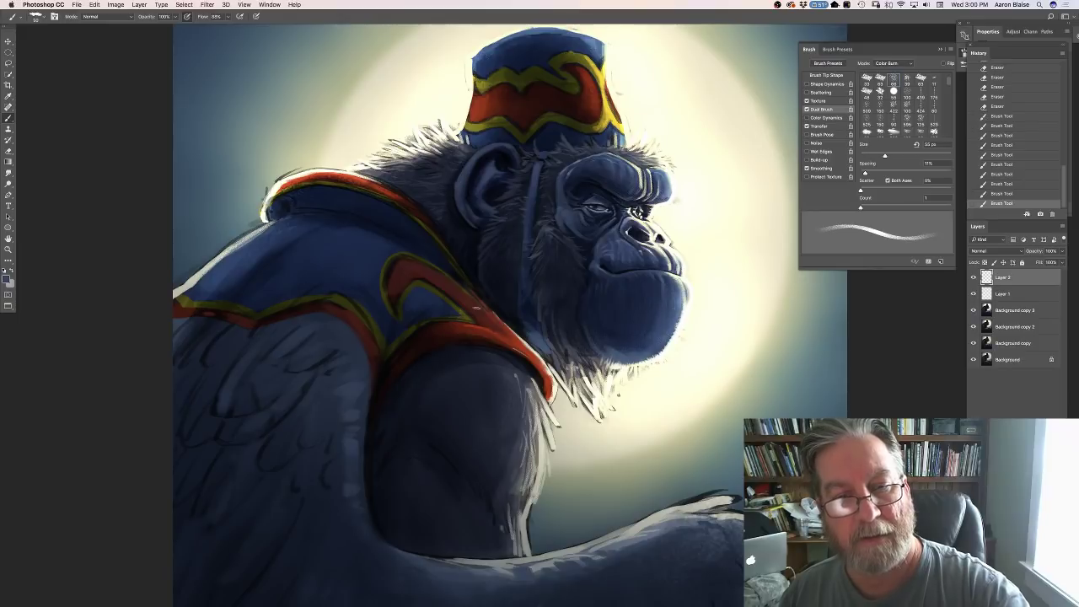
{"action": "left_click_drag", "start_coordinate": [473, 216], "coordinate": [465, 202]}
{"action": "left_click_drag", "start_coordinate": [455, 188], "coordinate": [446, 176]}
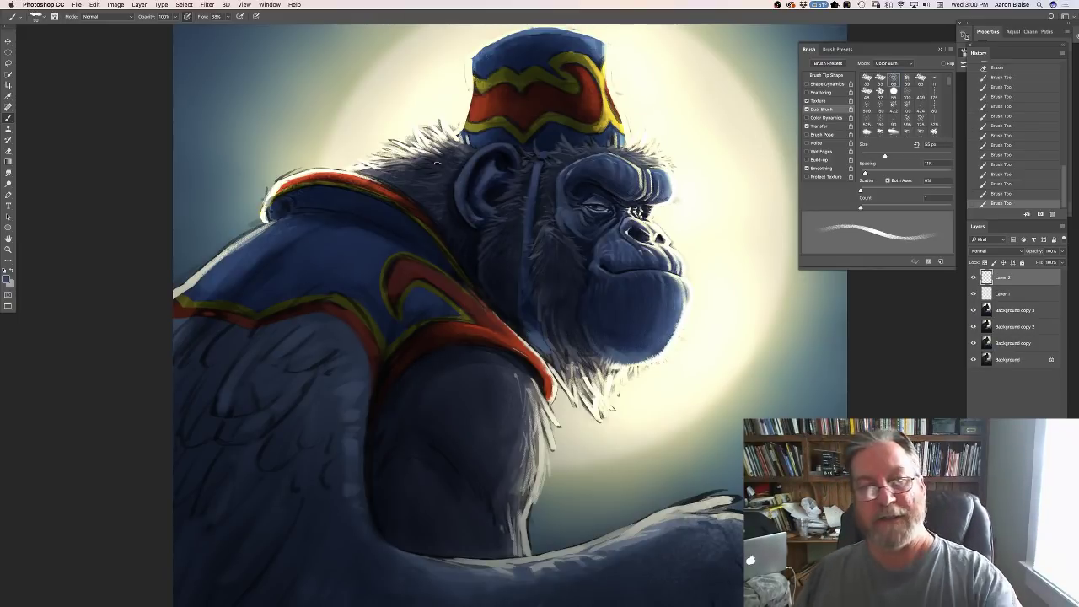
{"action": "left_click_drag", "start_coordinate": [437, 166], "coordinate": [440, 172]}
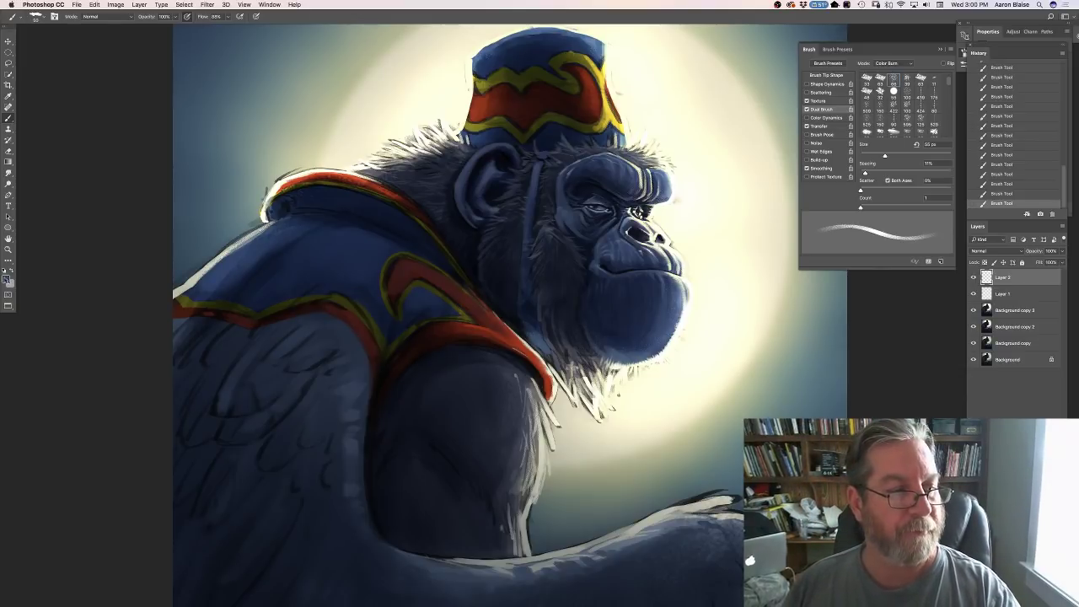
Sample the red of the collar trim as the foreground colour and enlarge the brush tip.
{"action": "left_click", "coordinate": [6, 279]}
{"action": "left_click", "coordinate": [487, 329]}
{"action": "key", "text": "Return"}
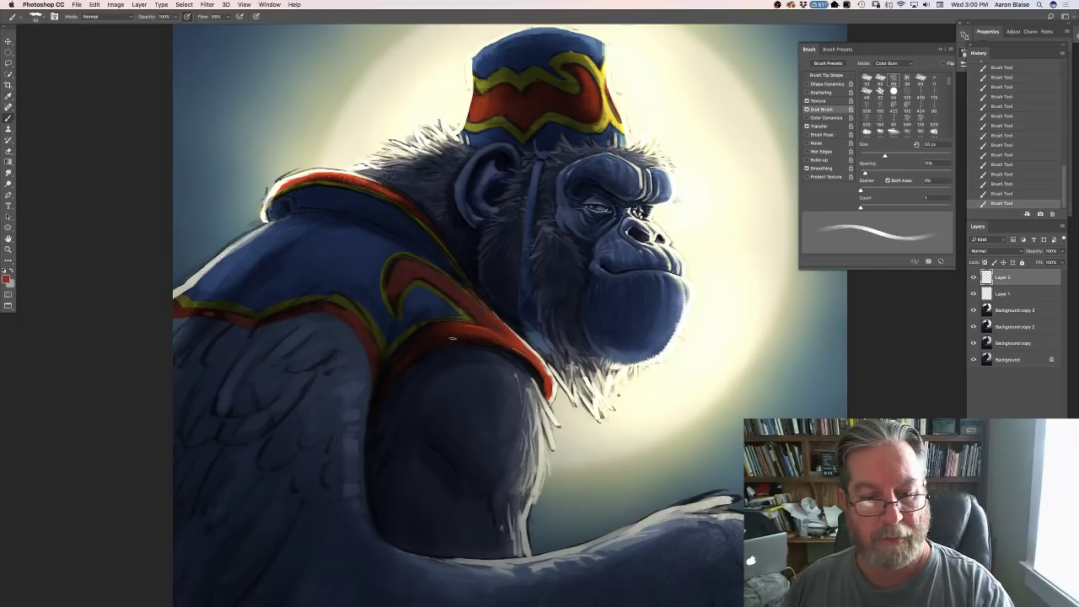
{"action": "key", "text": "bracketright"}
{"action": "key", "text": "bracketright"}
{"action": "key", "text": "bracketright"}
{"action": "key", "text": "bracketright"}
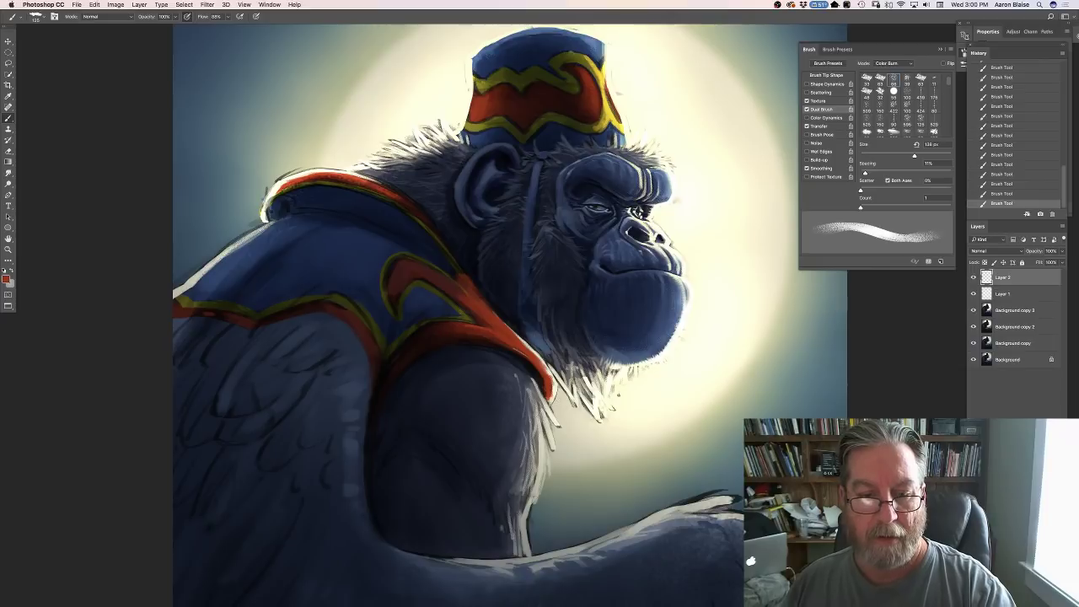
{"action": "key", "text": "super+minus"}
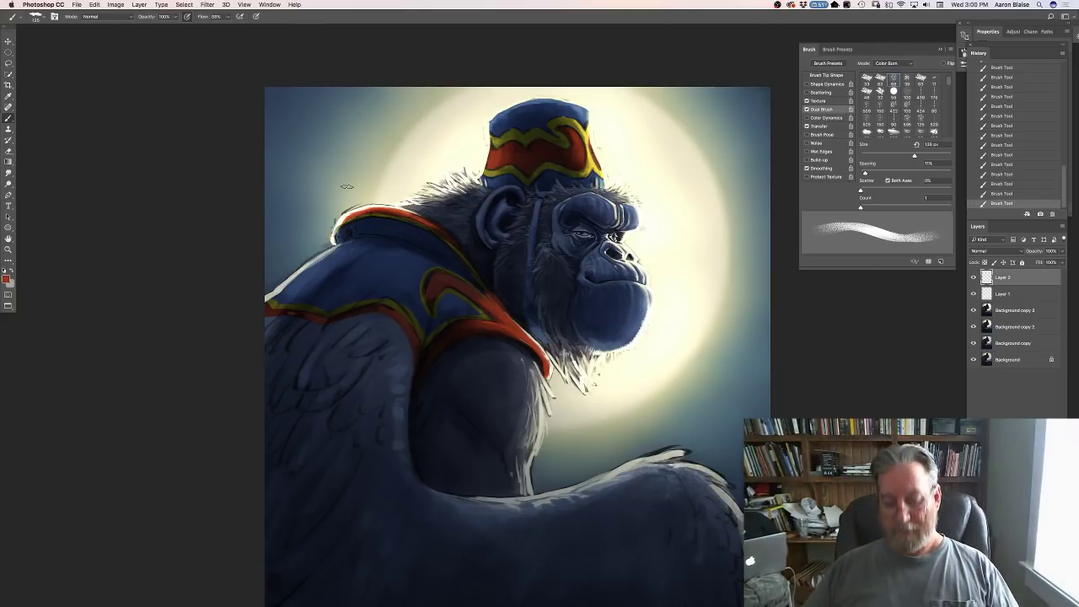
{"action": "key", "text": "super+minus"}
{"action": "key", "text": "super+minus"}
{"action": "key", "text": "super+equal"}
{"action": "key", "text": "super+equal"}
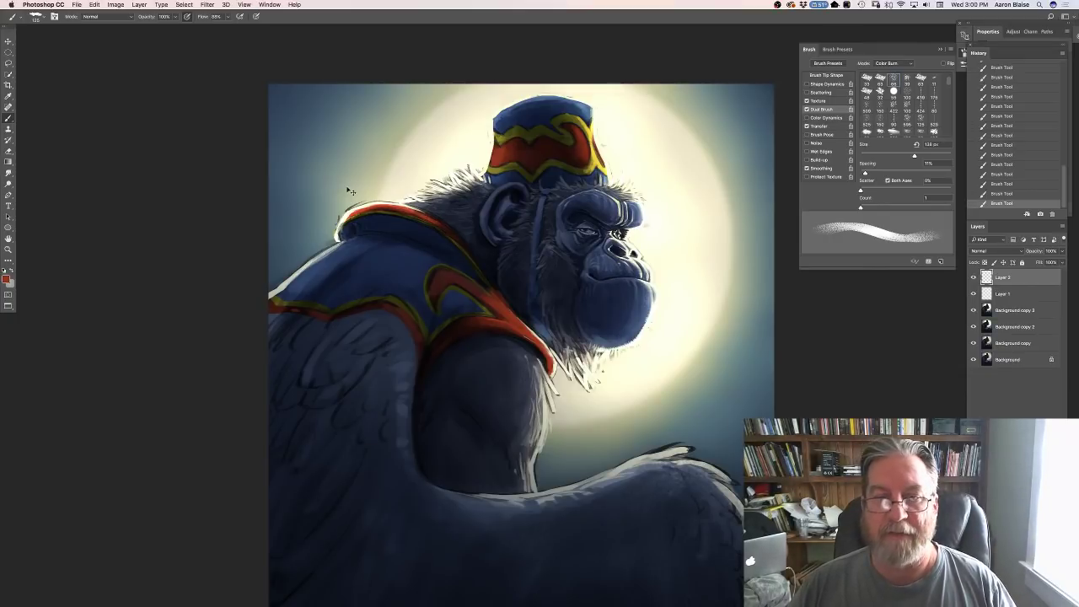
{"action": "key", "text": "super+minus"}
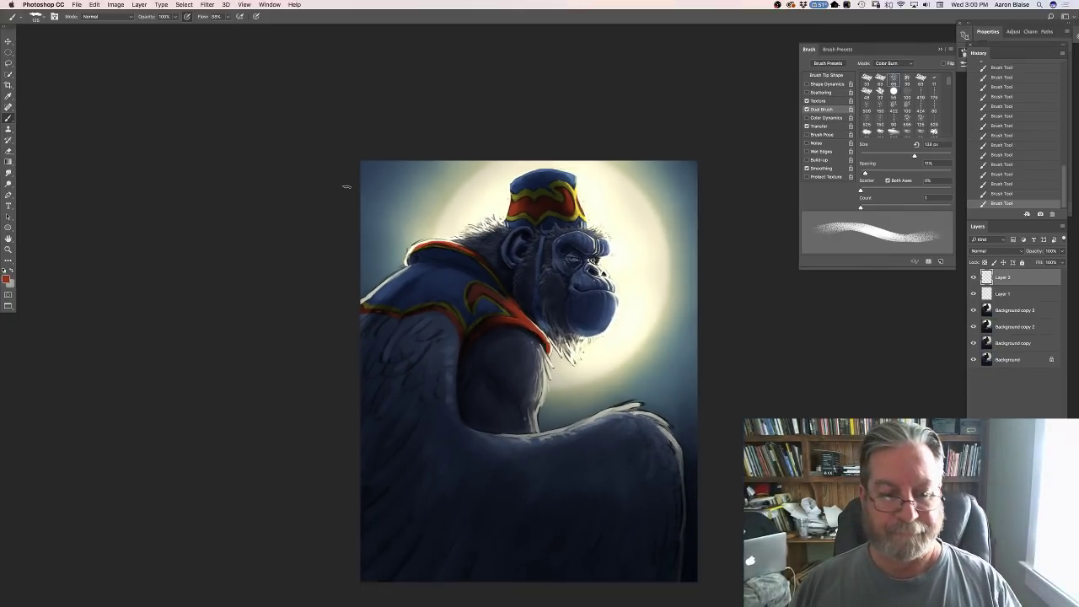